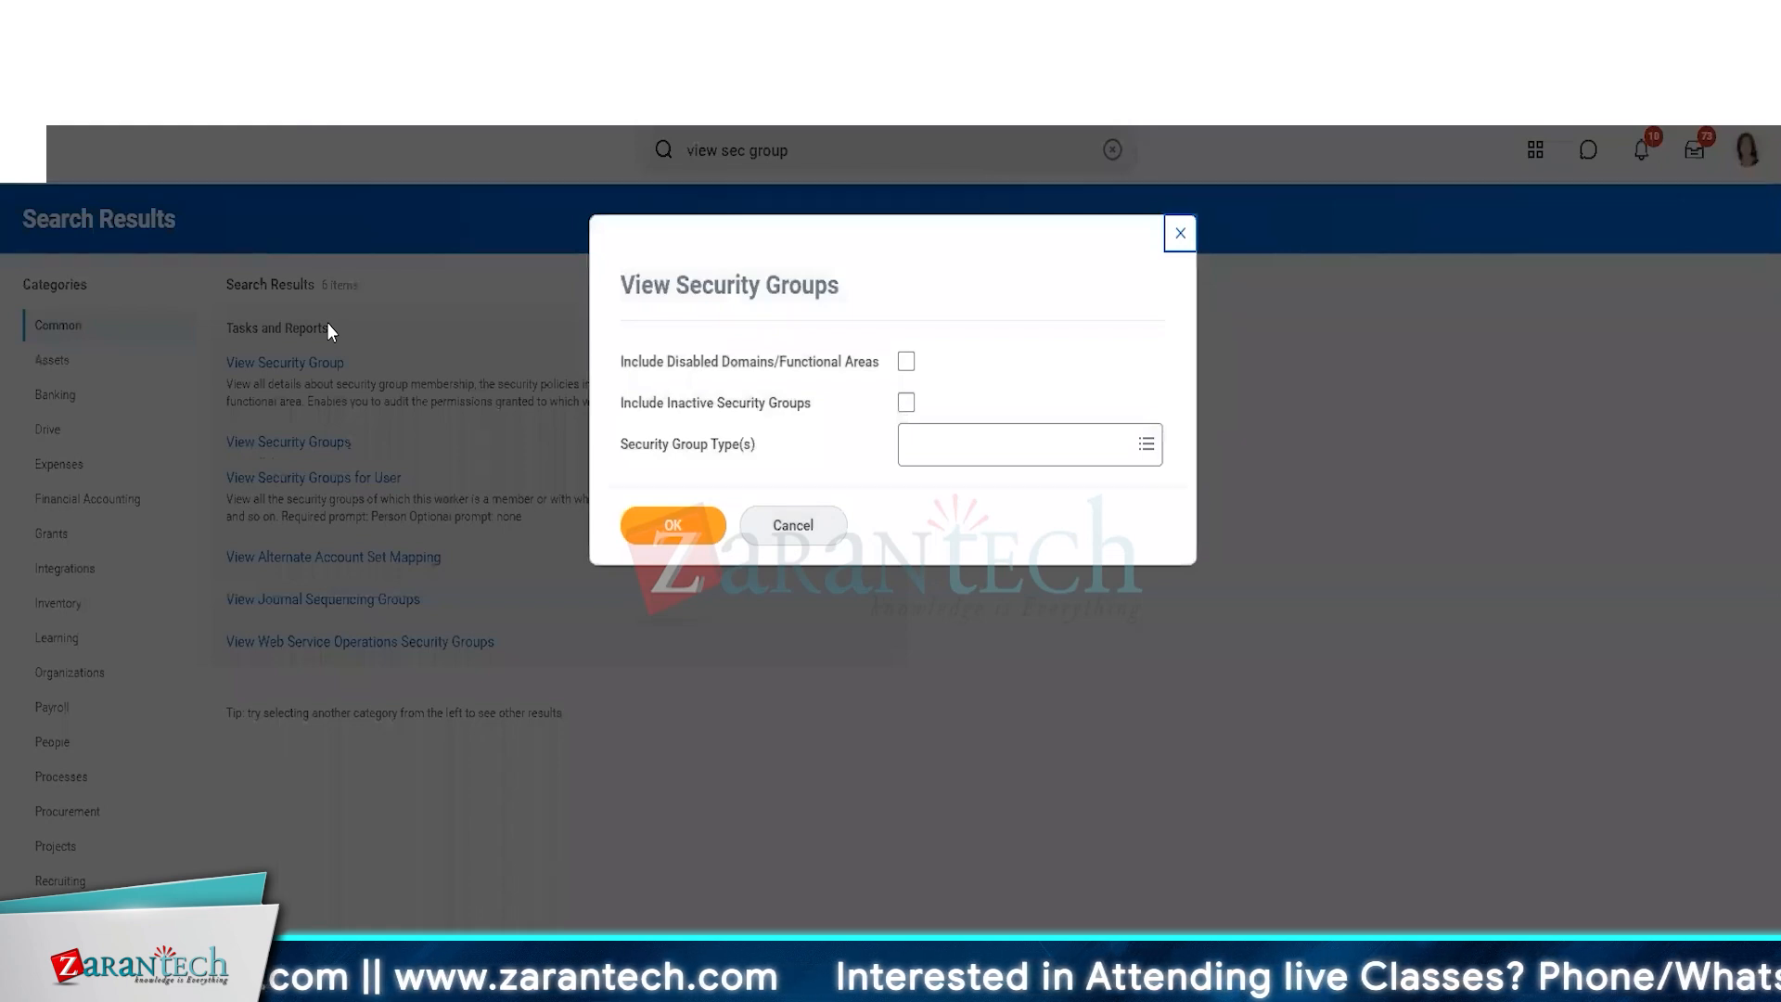
Run the View Security Groups report for the Intersection Security Group type and review the resulting table's rows and columns.
{"action": "left_click", "coordinate": [1053, 450]}
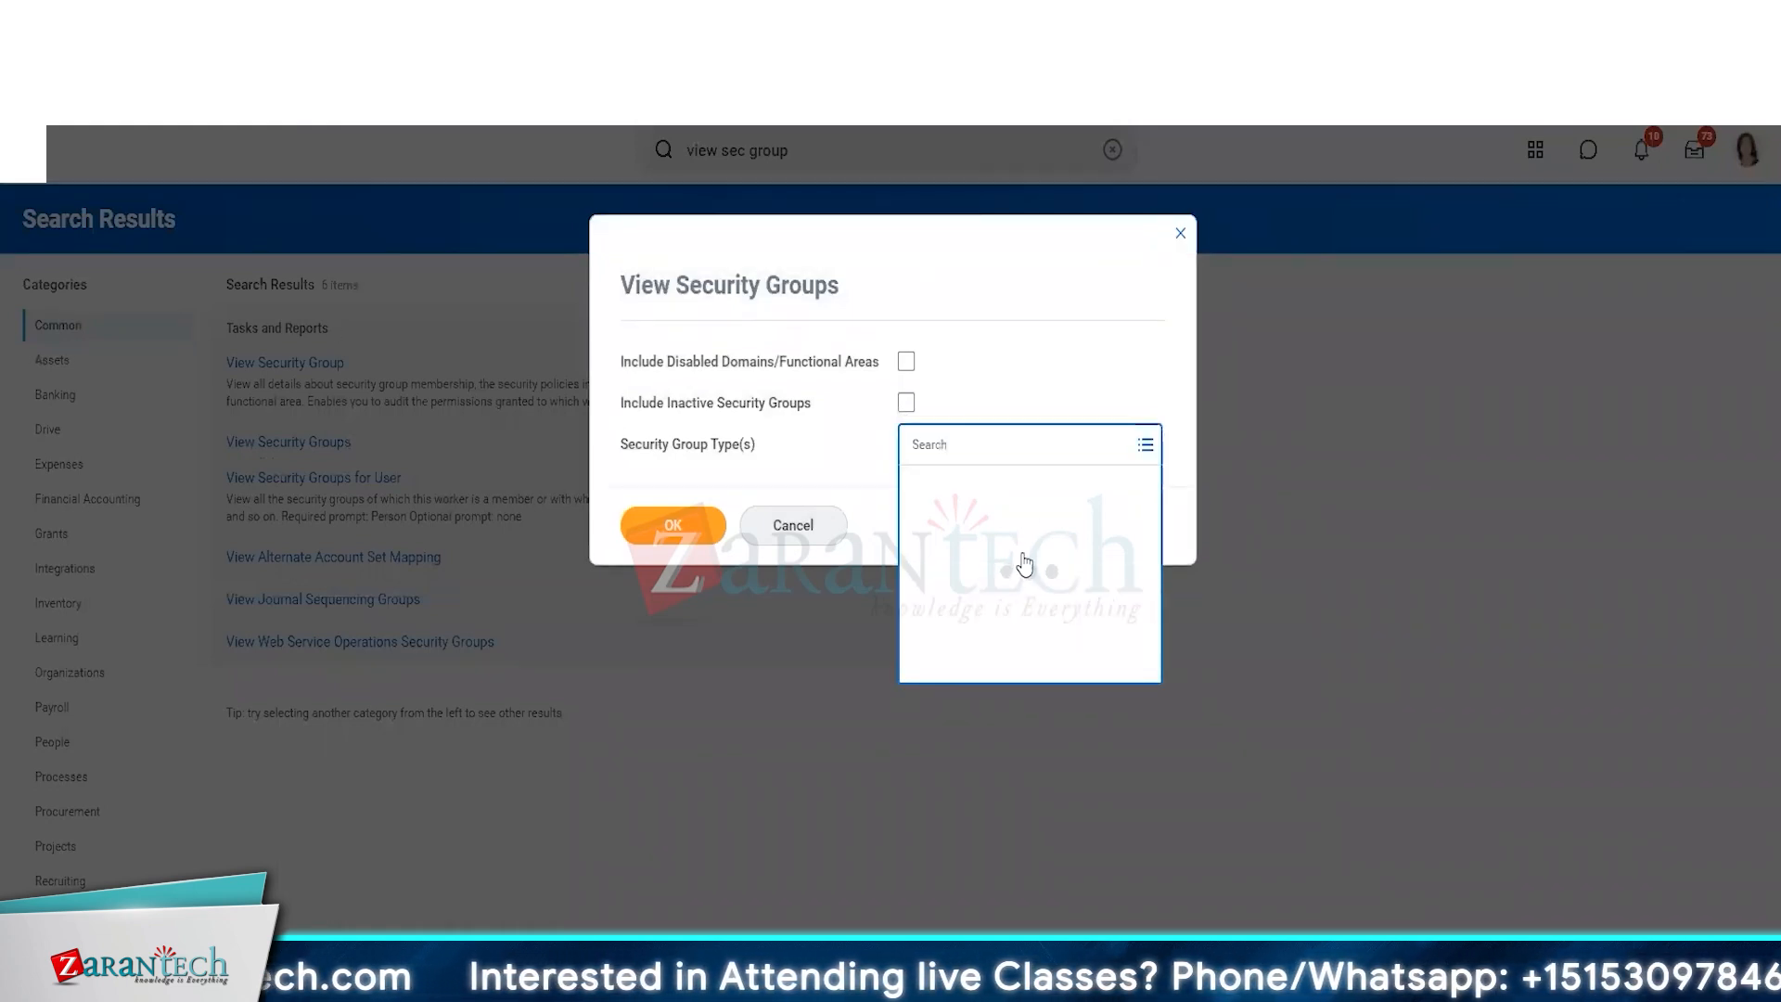
{"action": "left_click", "coordinate": [1007, 691]}
{"action": "left_click", "coordinate": [673, 525]}
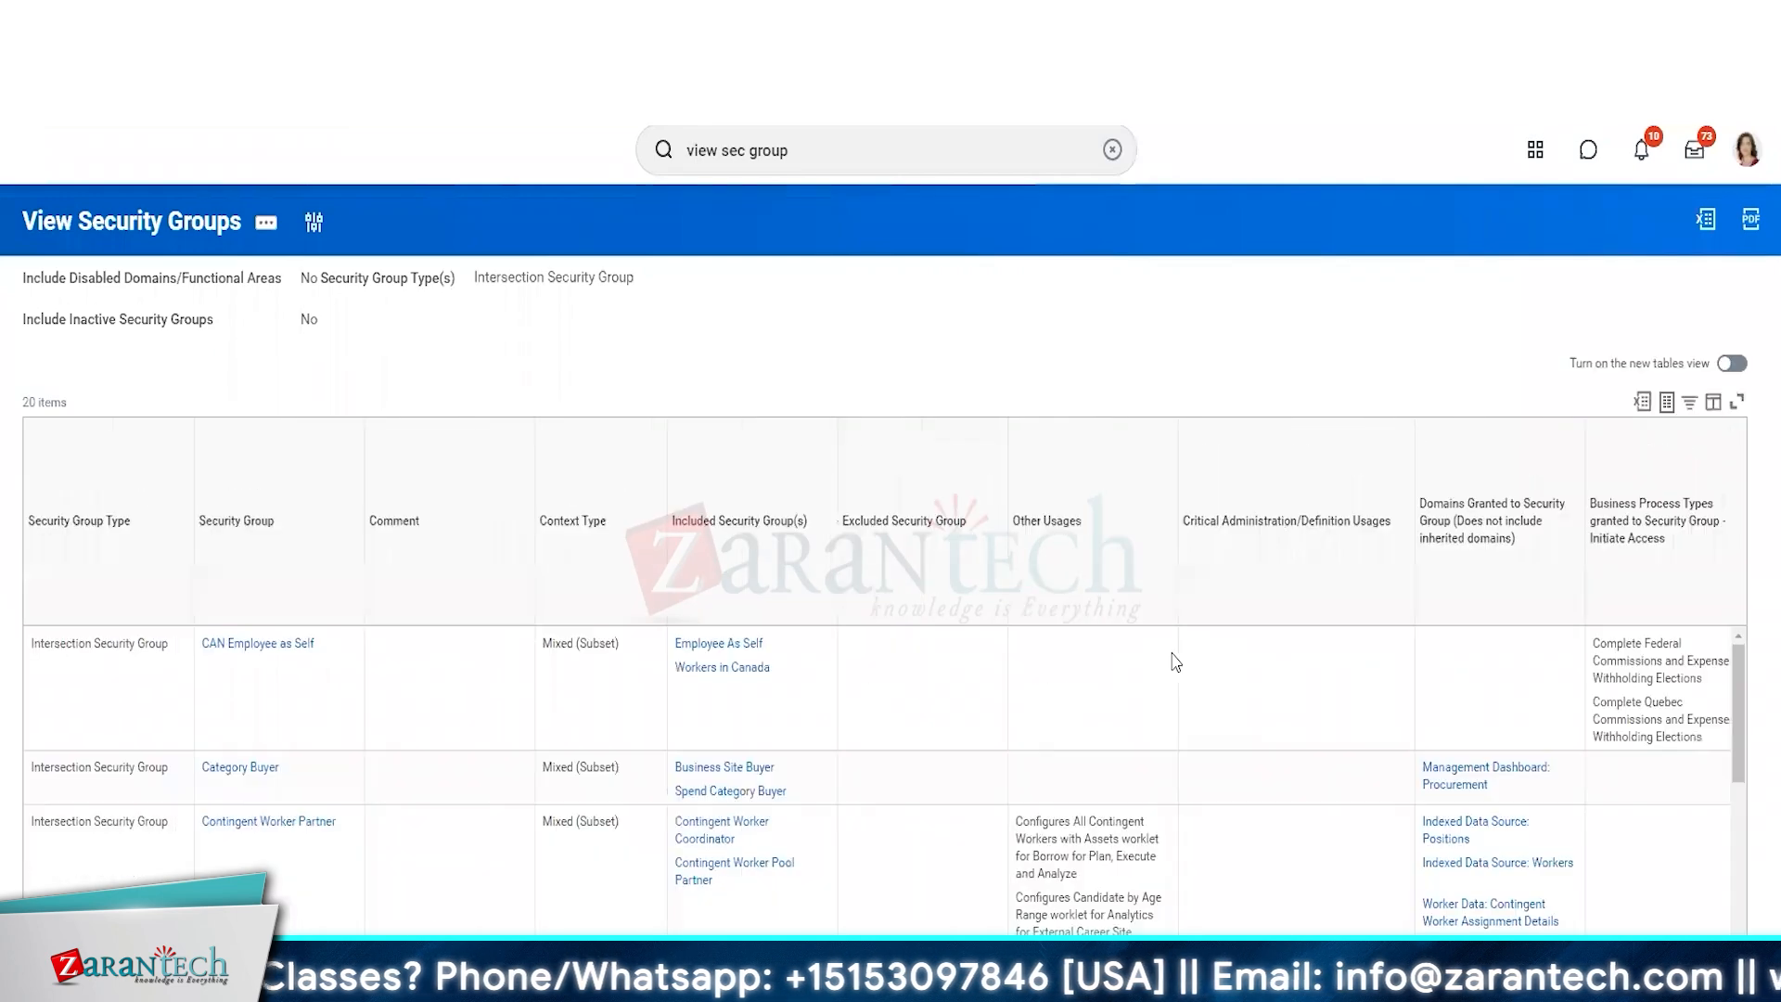
{"action": "scroll", "coordinate": [350, 672], "scroll_direction": "down", "scroll_amount": 3}
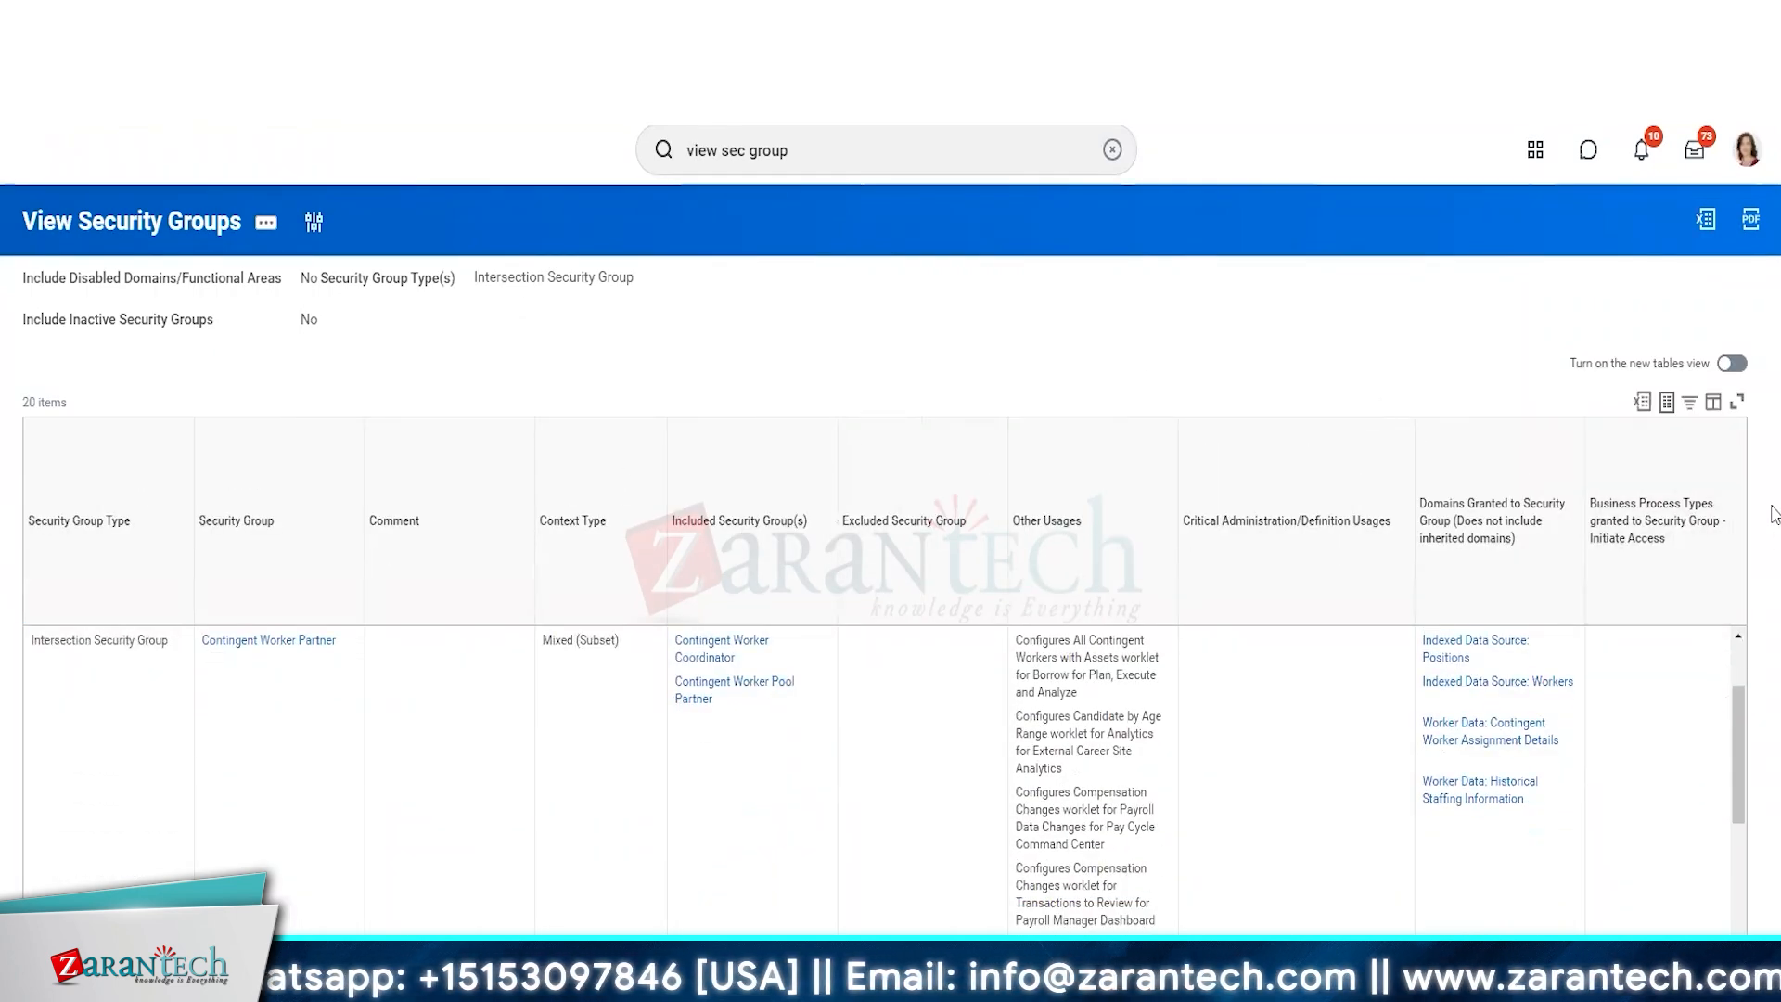
{"action": "scroll", "coordinate": [1772, 513], "scroll_direction": "down", "scroll_amount": 2}
{"action": "left_click_drag", "start_coordinate": [1736, 531], "coordinate": [1773, 468]}
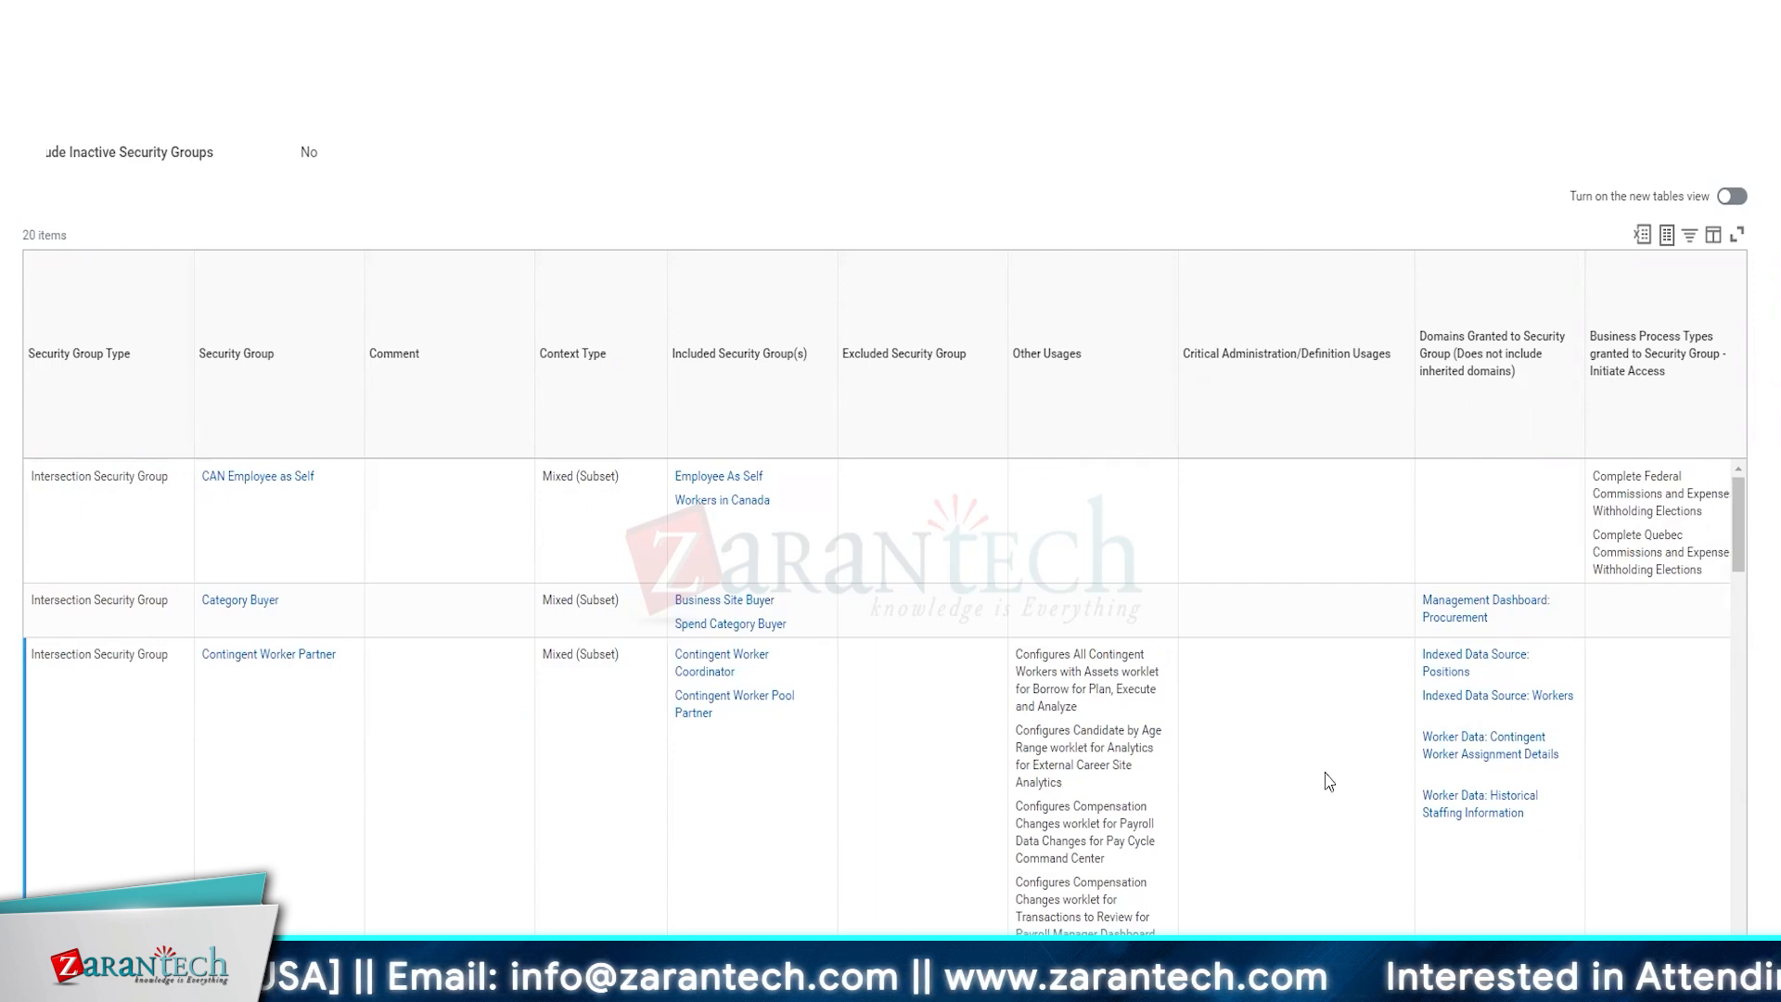
{"action": "scroll", "coordinate": [803, 867], "scroll_direction": "right", "scroll_amount": 10}
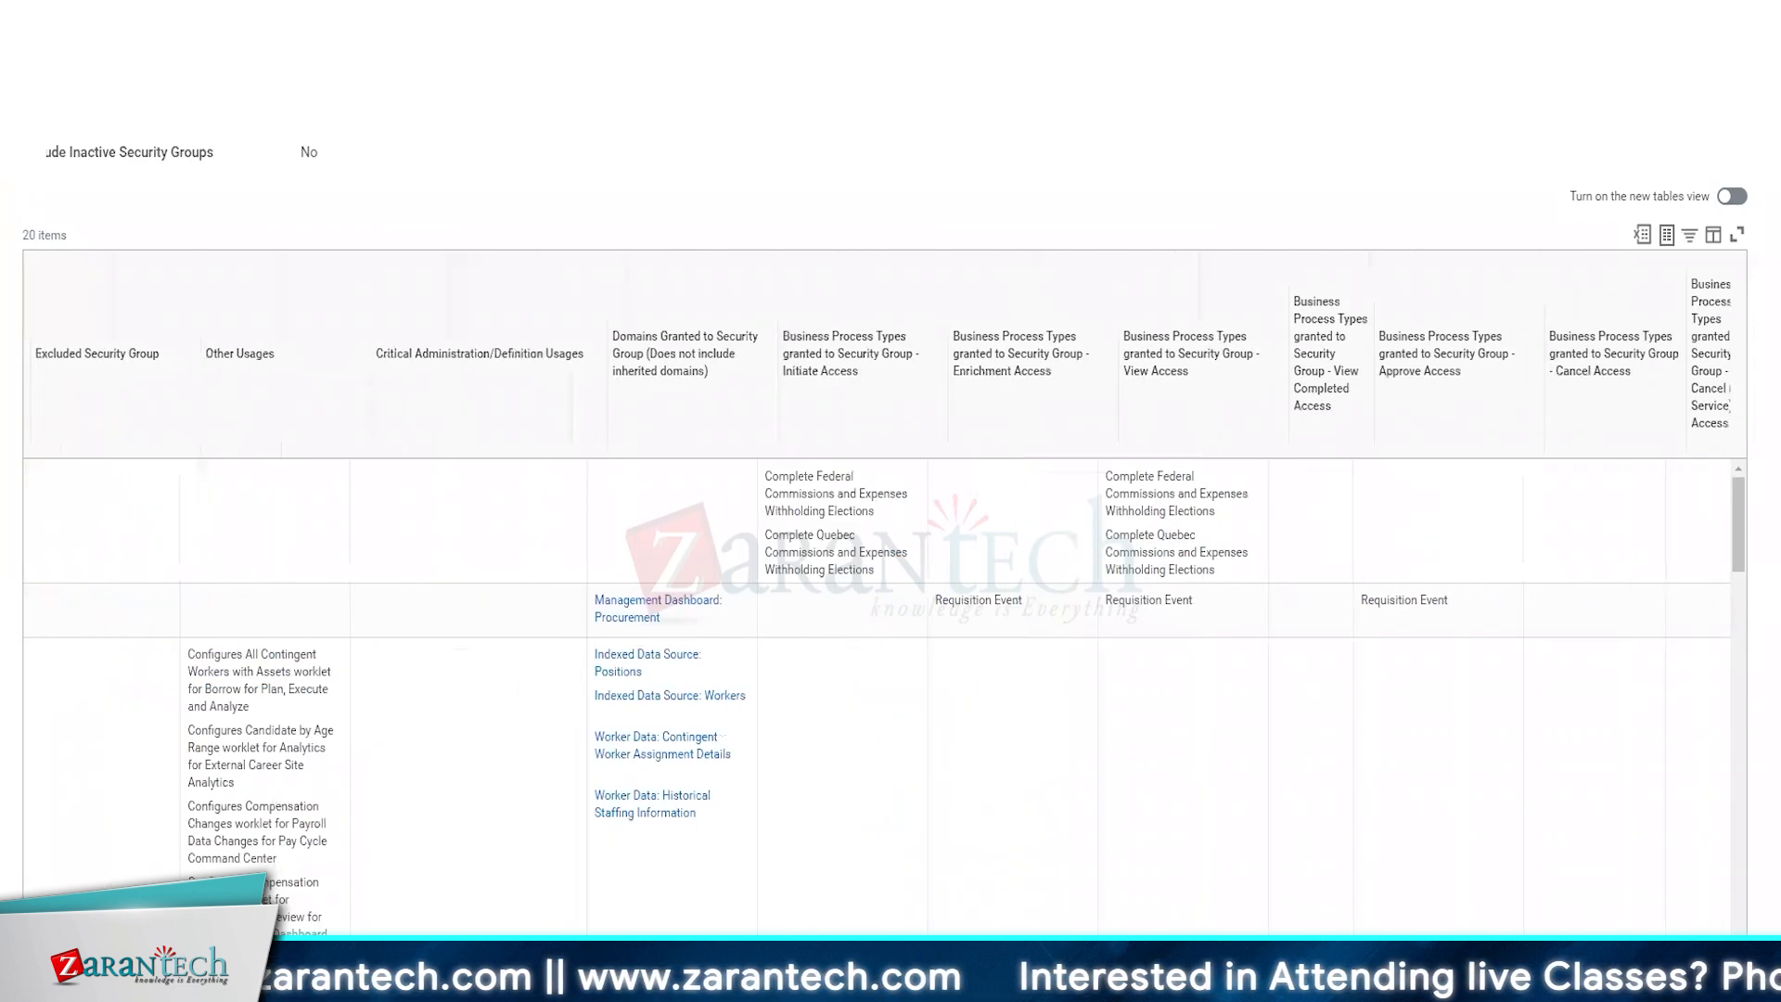
{"action": "scroll", "coordinate": [476, 353], "scroll_direction": "left", "scroll_amount": 10}
{"action": "scroll", "coordinate": [376, 276], "scroll_direction": "up", "scroll_amount": 3}
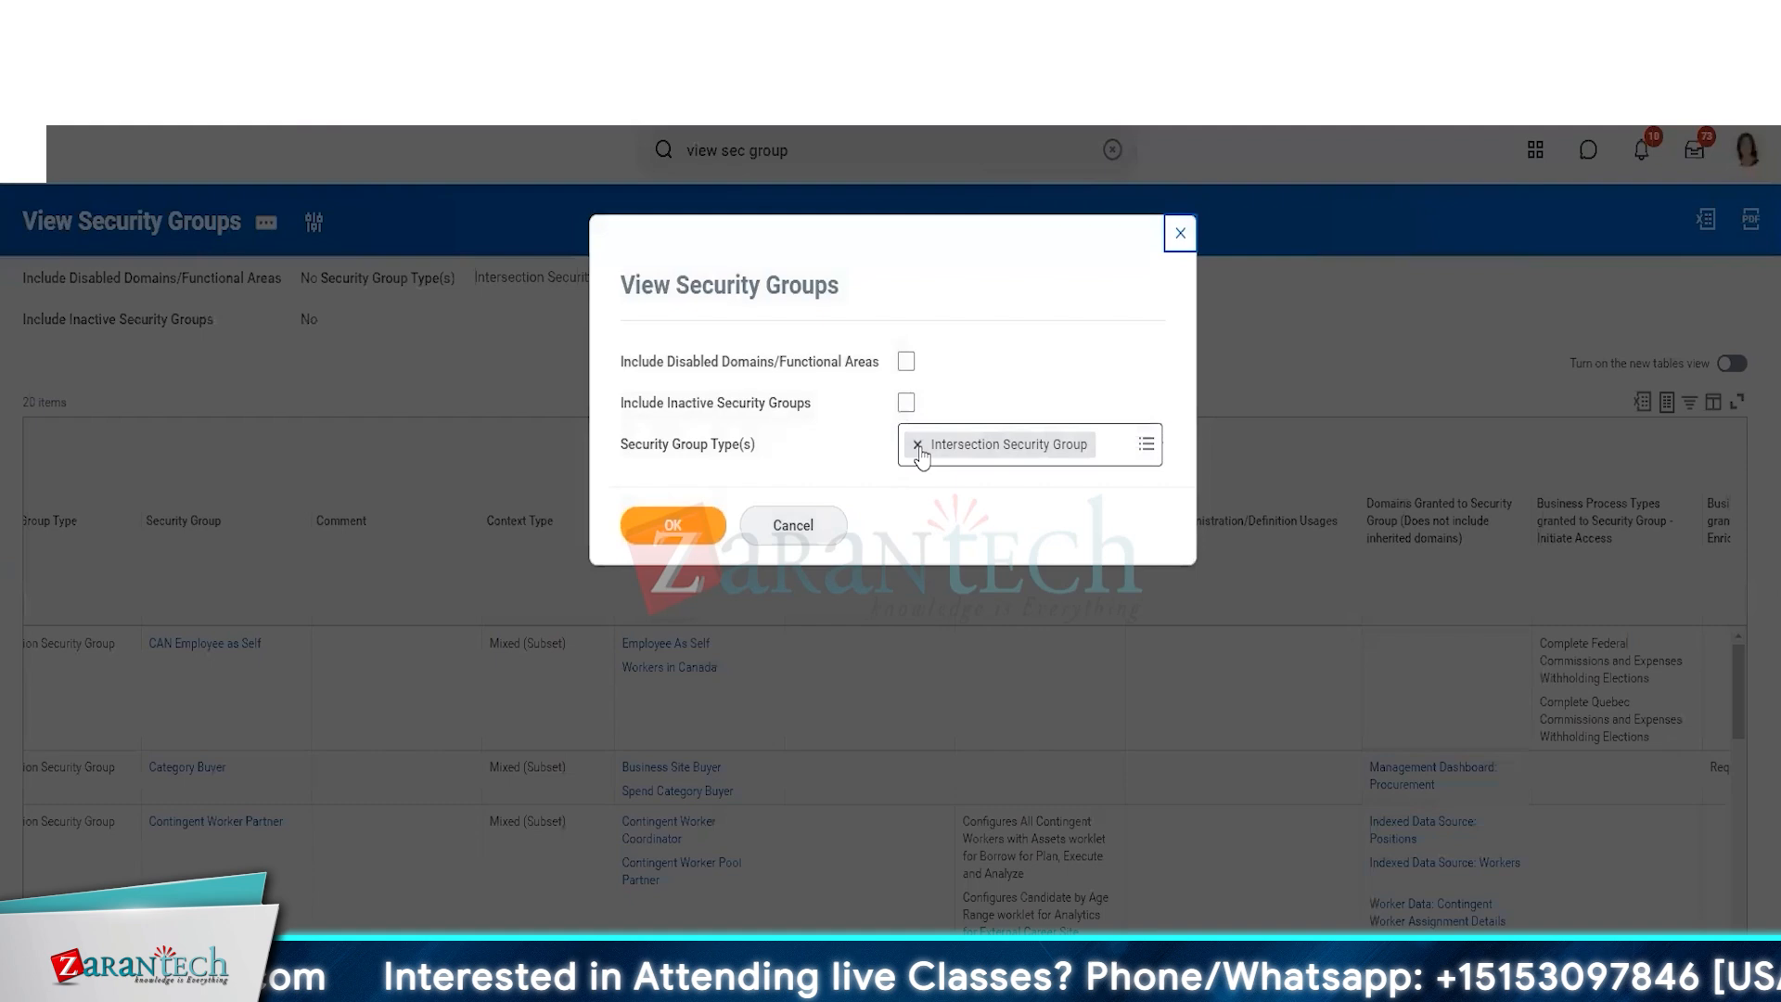
Rerun the View Security Groups report without a security group type and look through the listed groups.
{"action": "left_click", "coordinate": [919, 446]}
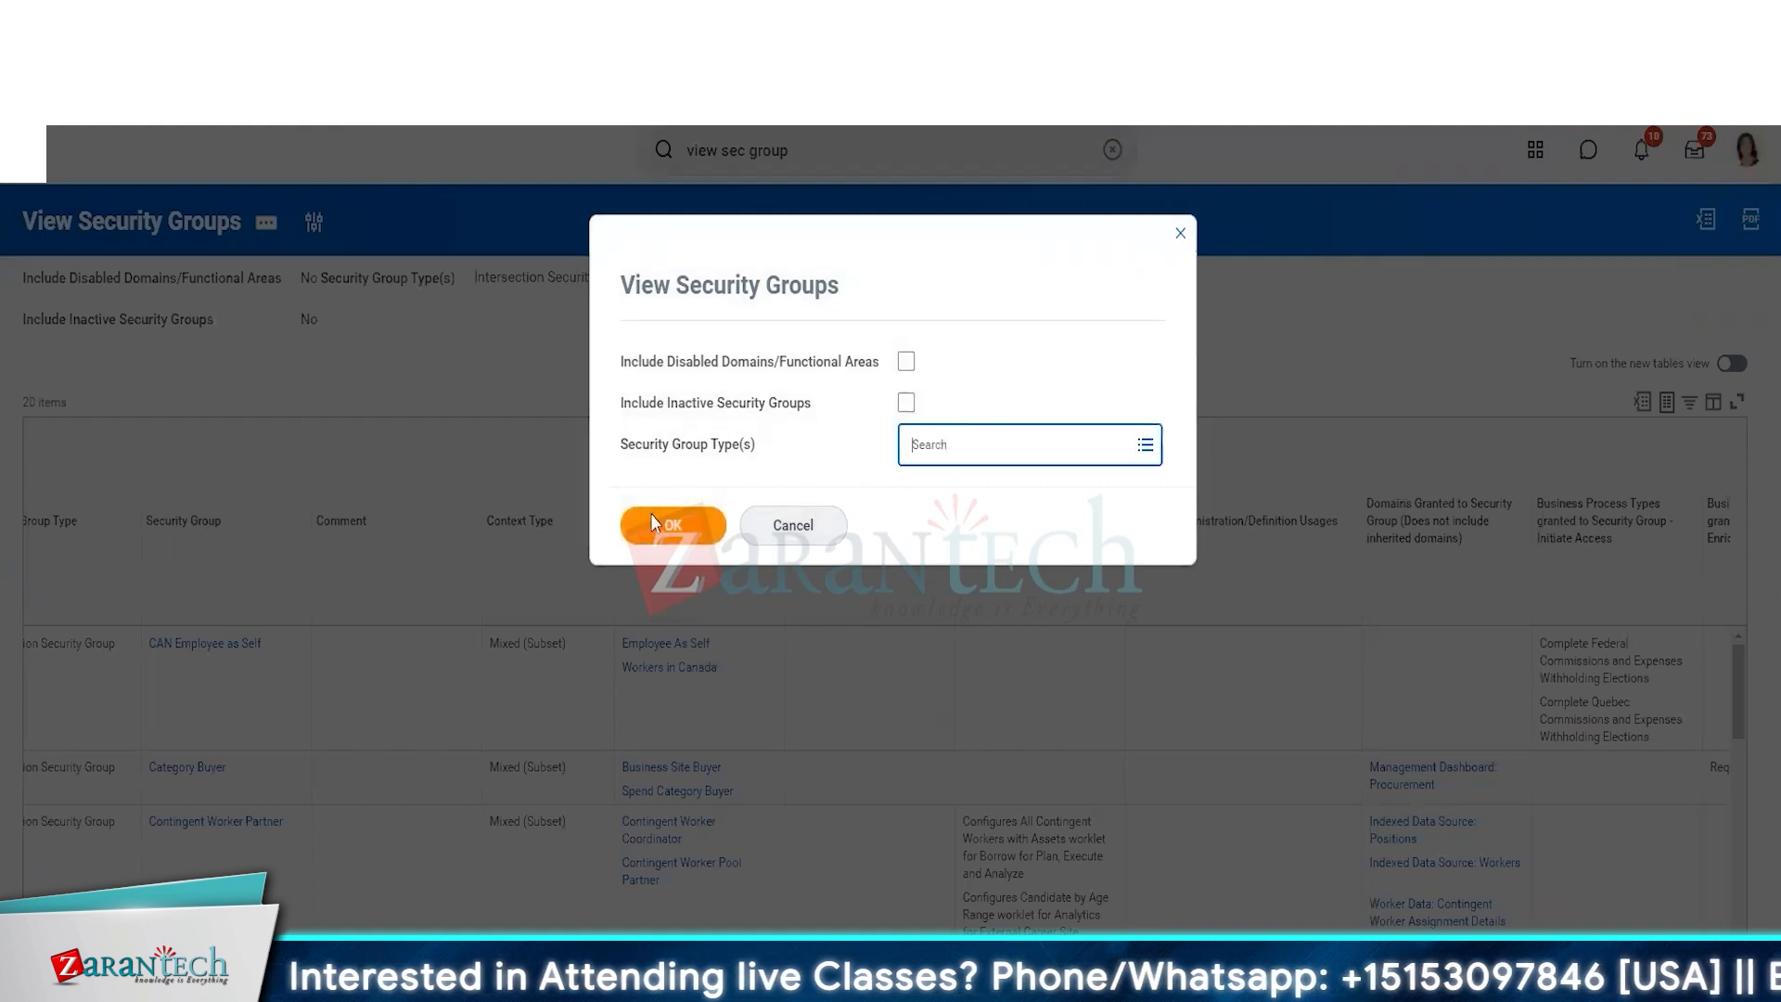
{"action": "left_click", "coordinate": [655, 520]}
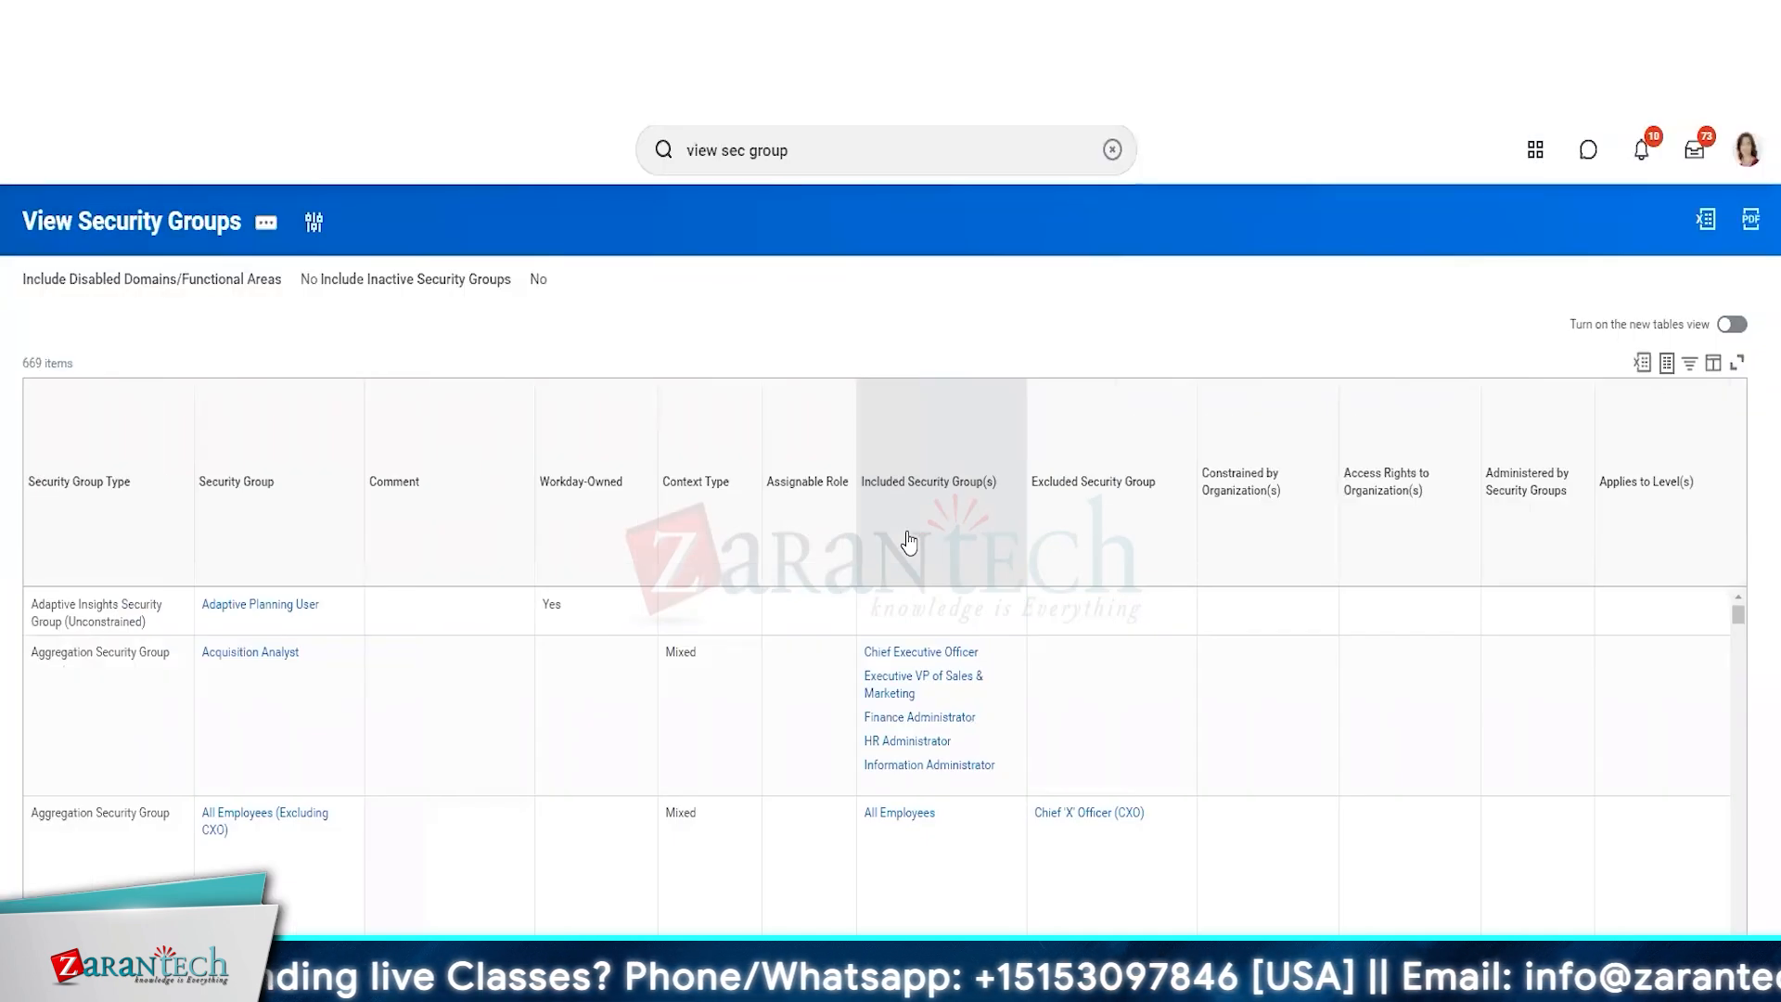
{"action": "scroll", "coordinate": [566, 657], "scroll_direction": "down", "scroll_amount": 5}
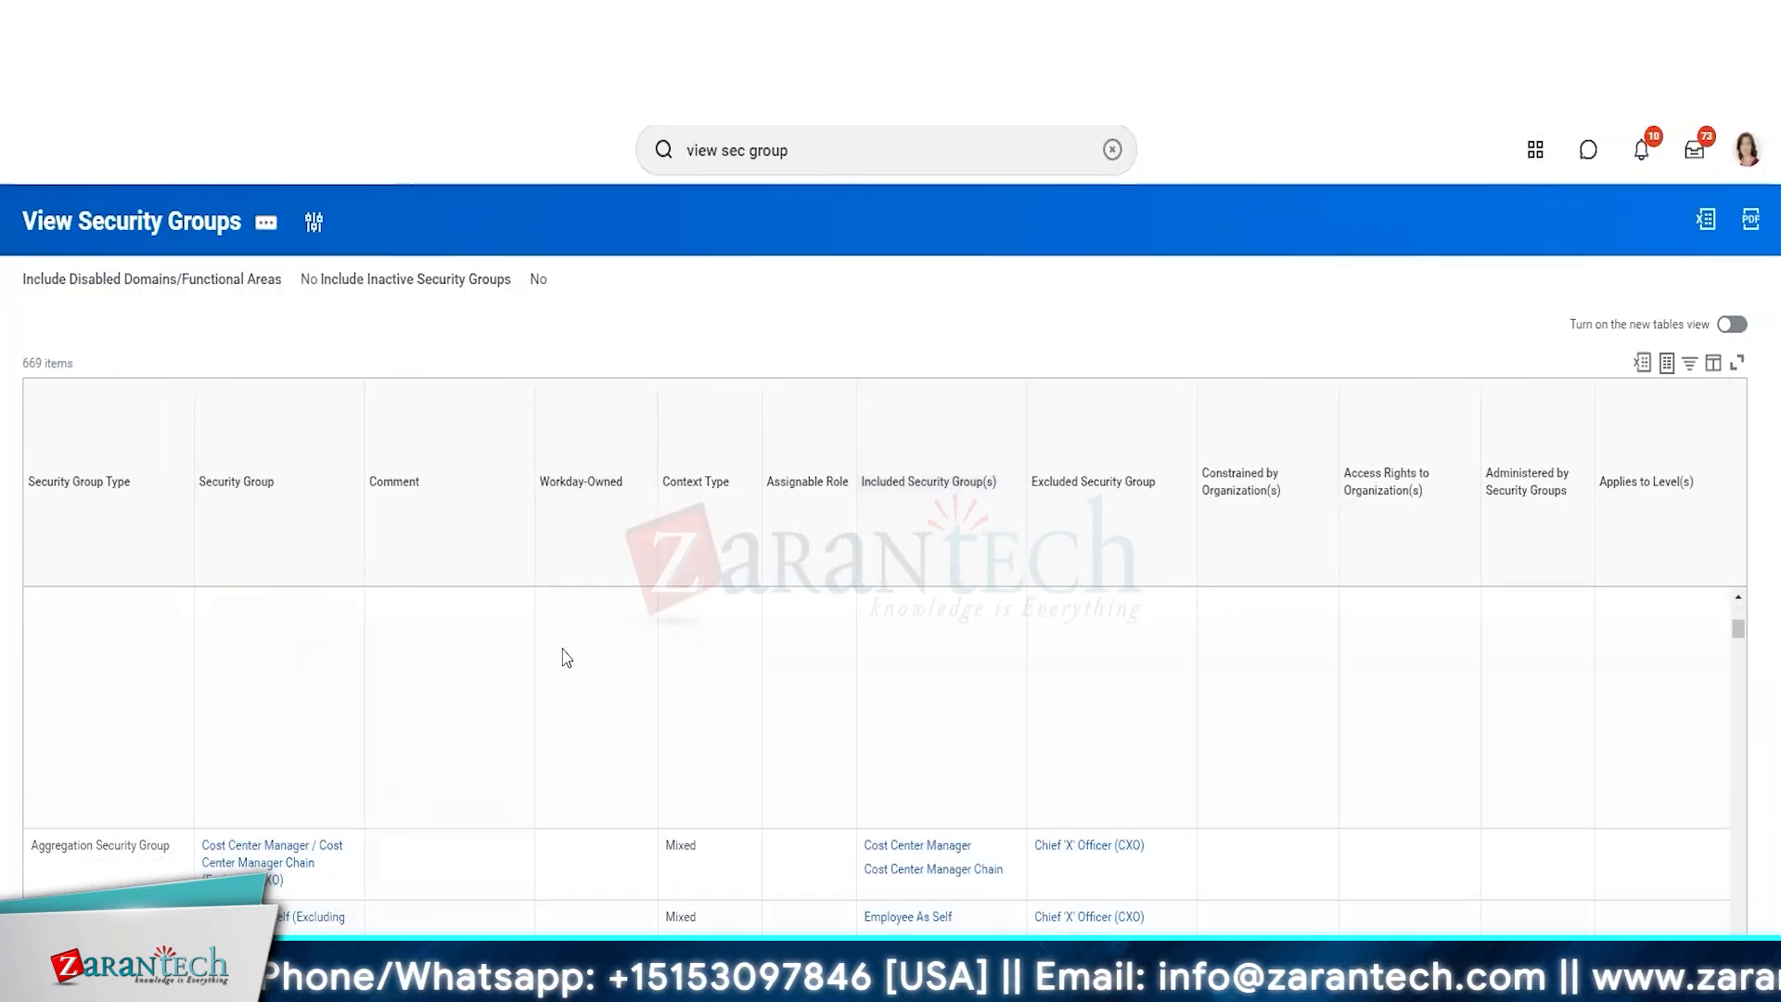
{"action": "scroll", "coordinate": [566, 657], "scroll_direction": "down", "scroll_amount": 10}
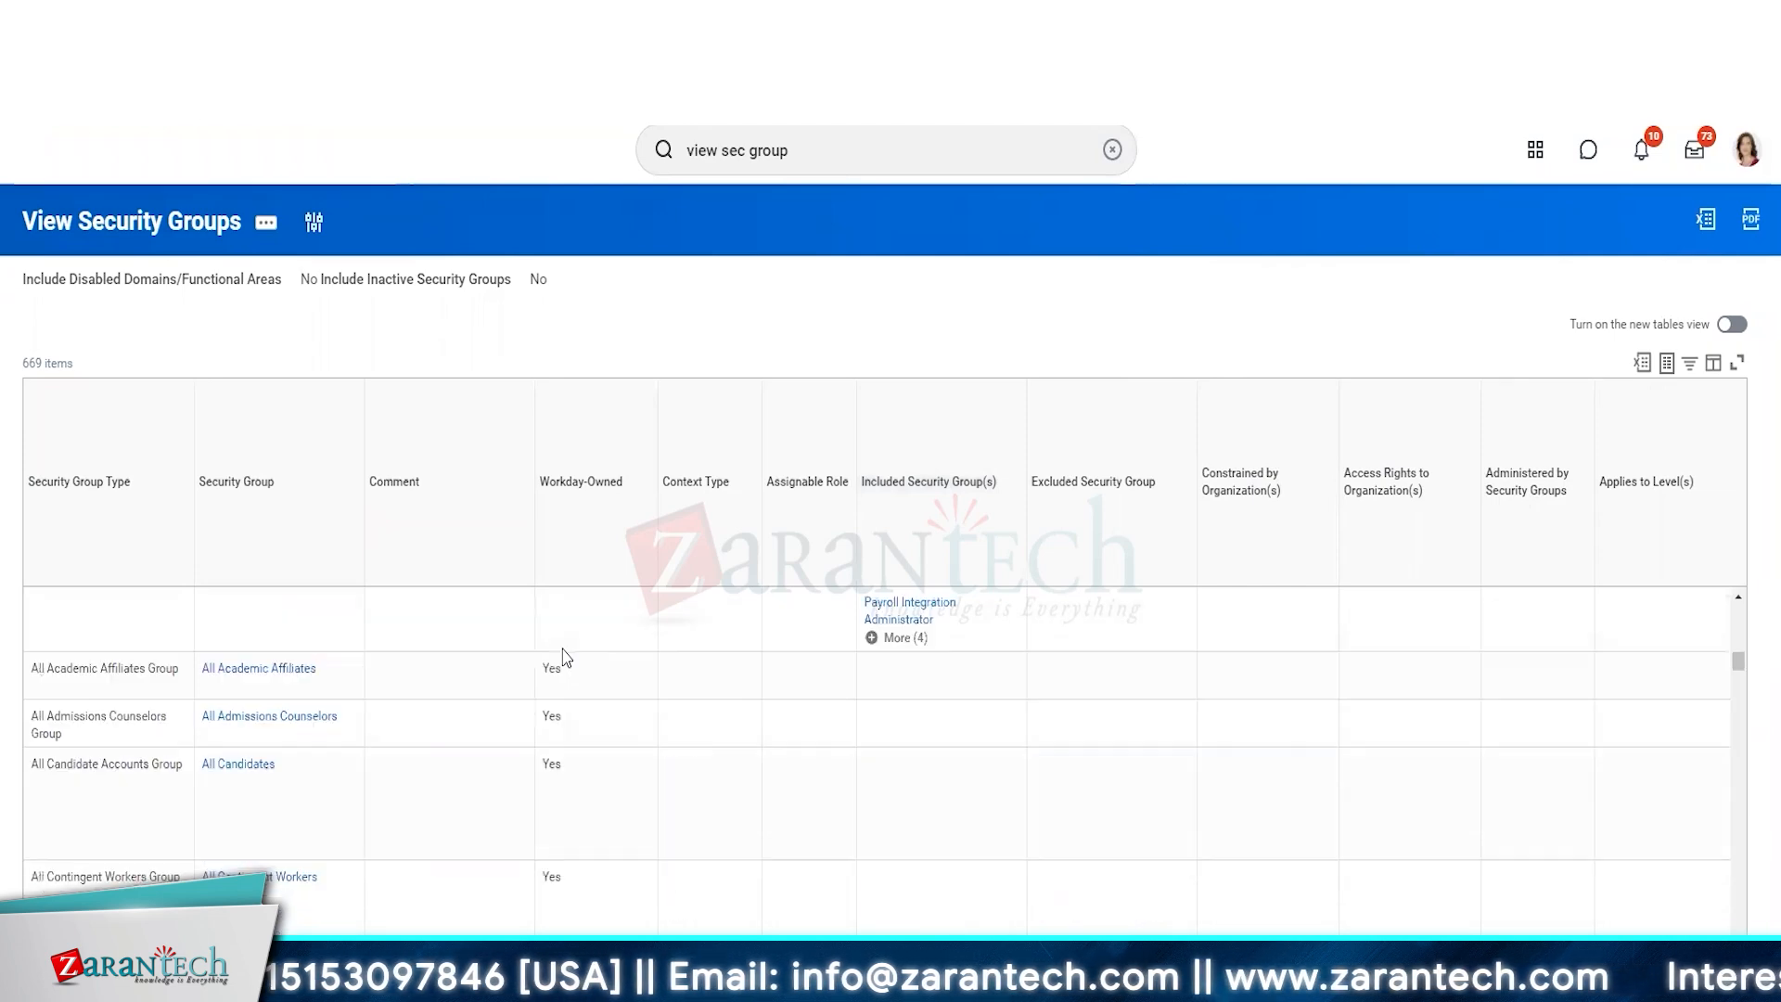
{"action": "scroll", "coordinate": [564, 657], "scroll_direction": "down", "scroll_amount": 5}
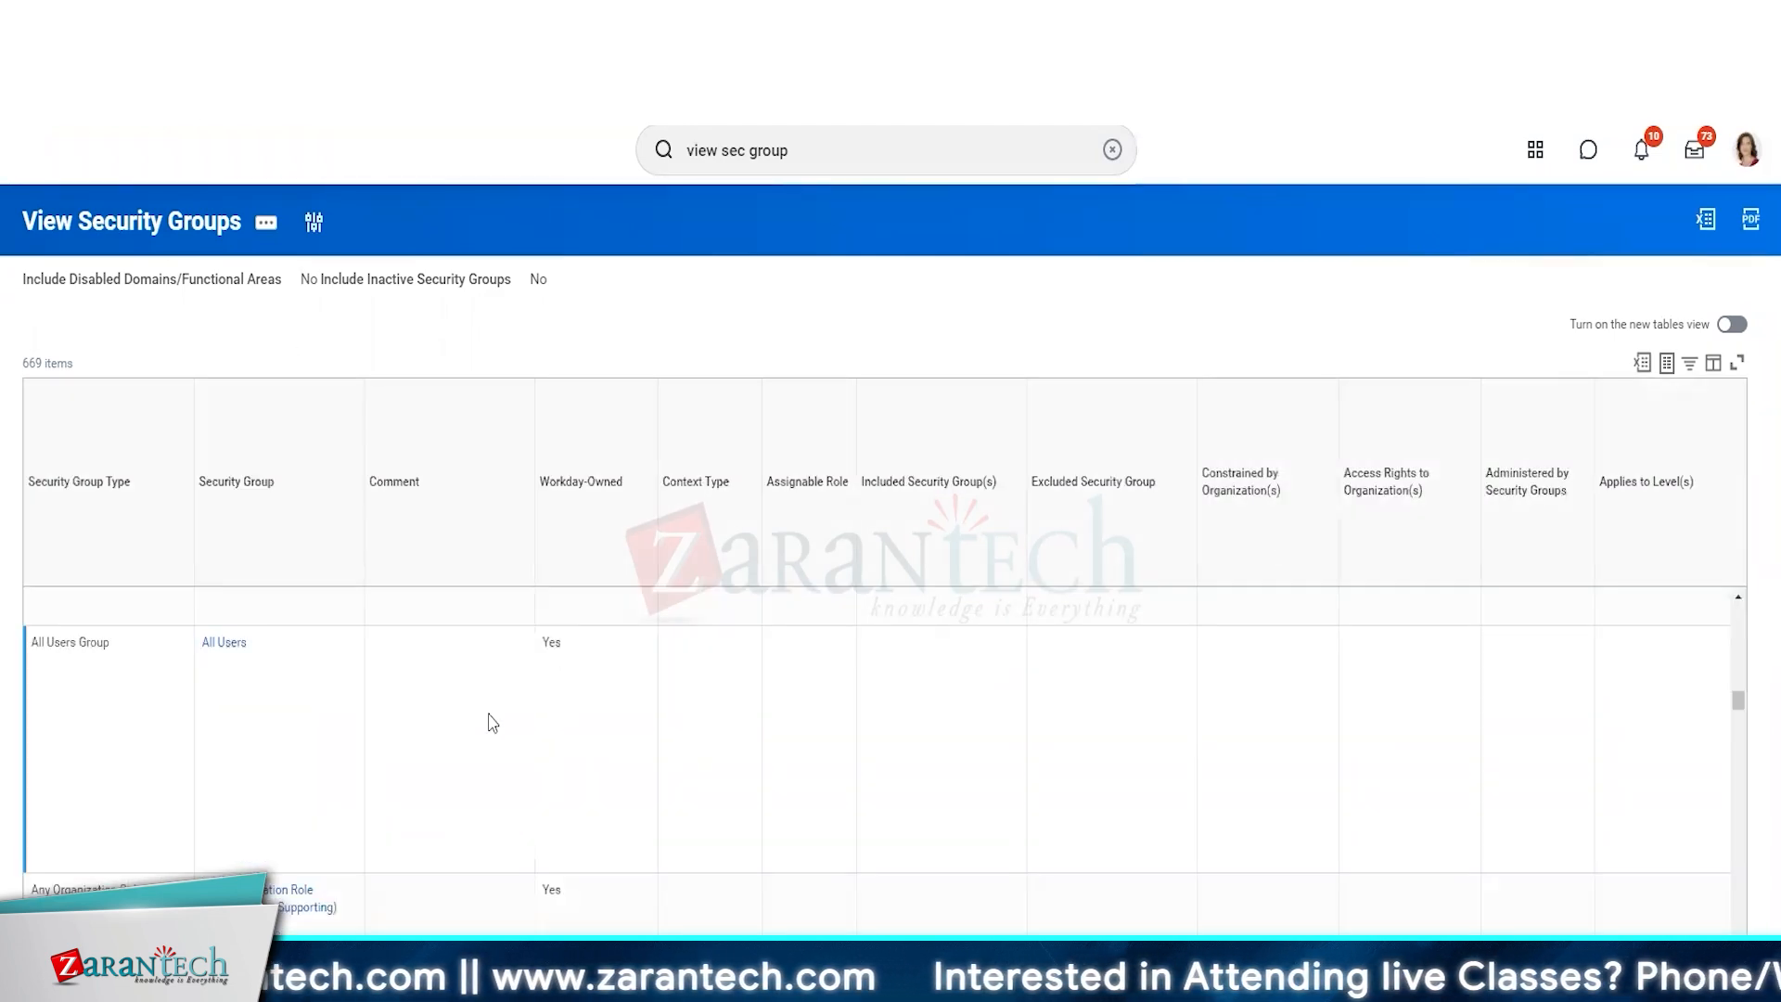
{"action": "scroll", "coordinate": [493, 722], "scroll_direction": "down", "scroll_amount": 10}
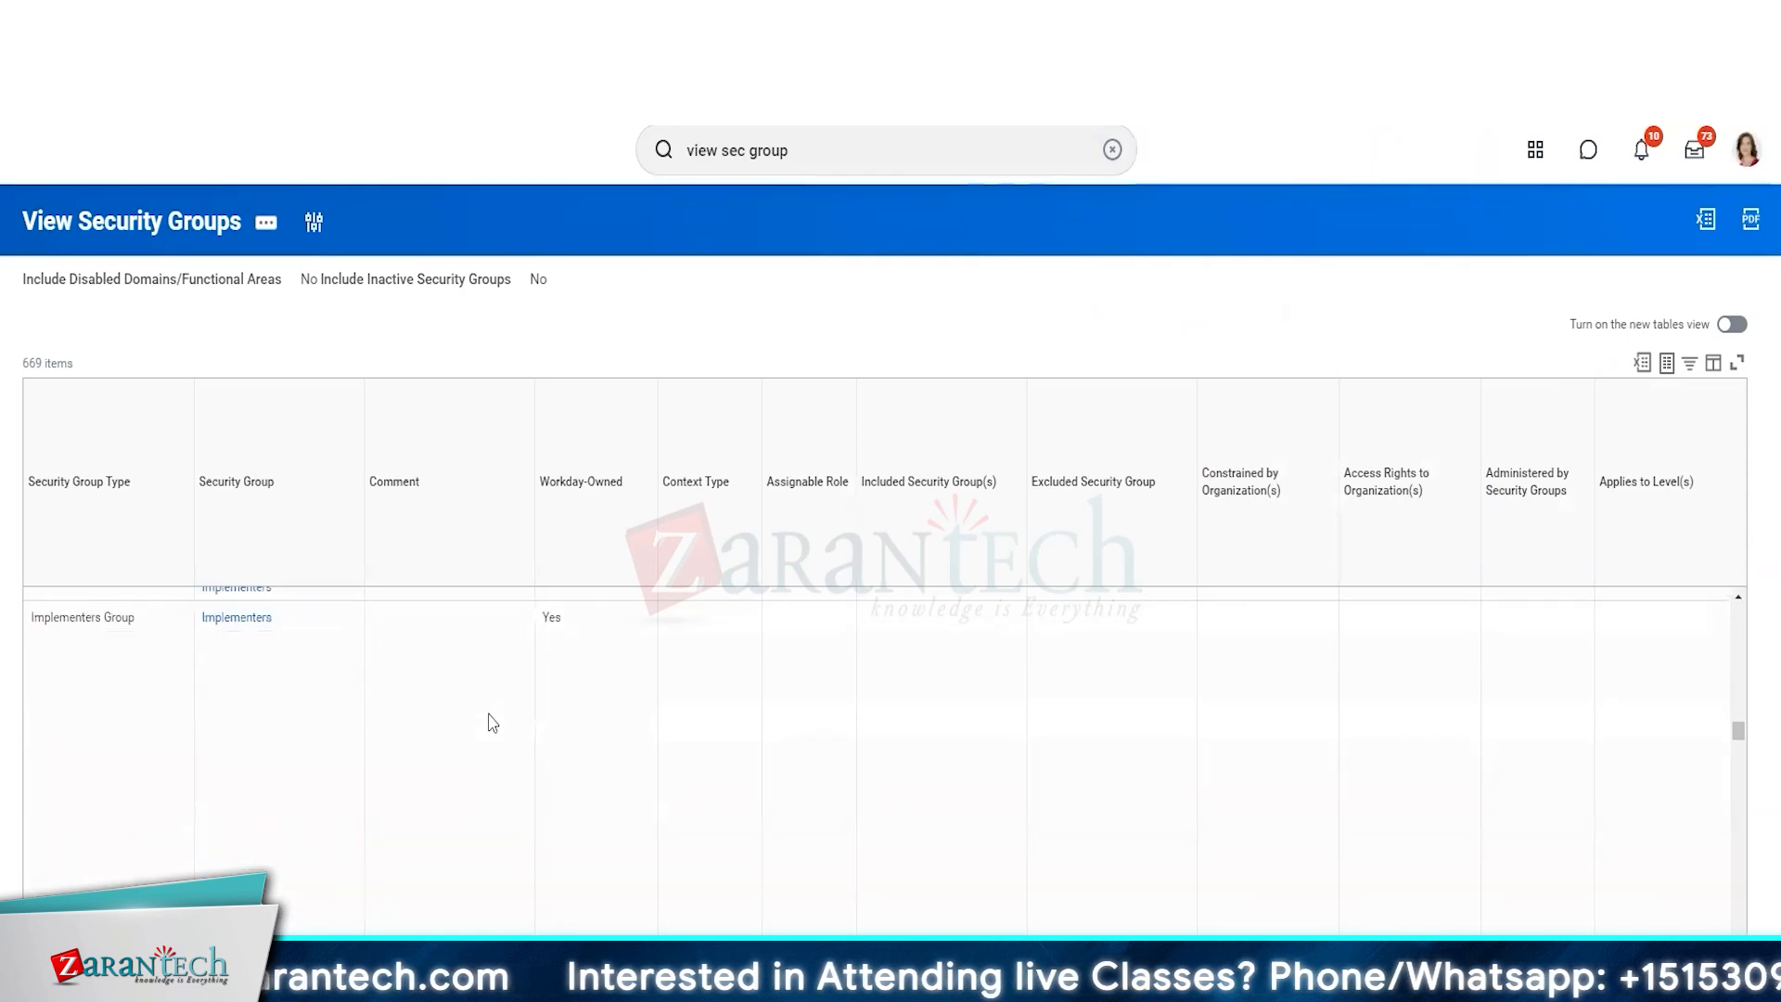
{"action": "left_click", "coordinate": [136, 707]}
{"action": "type", "text": "hr pa"}
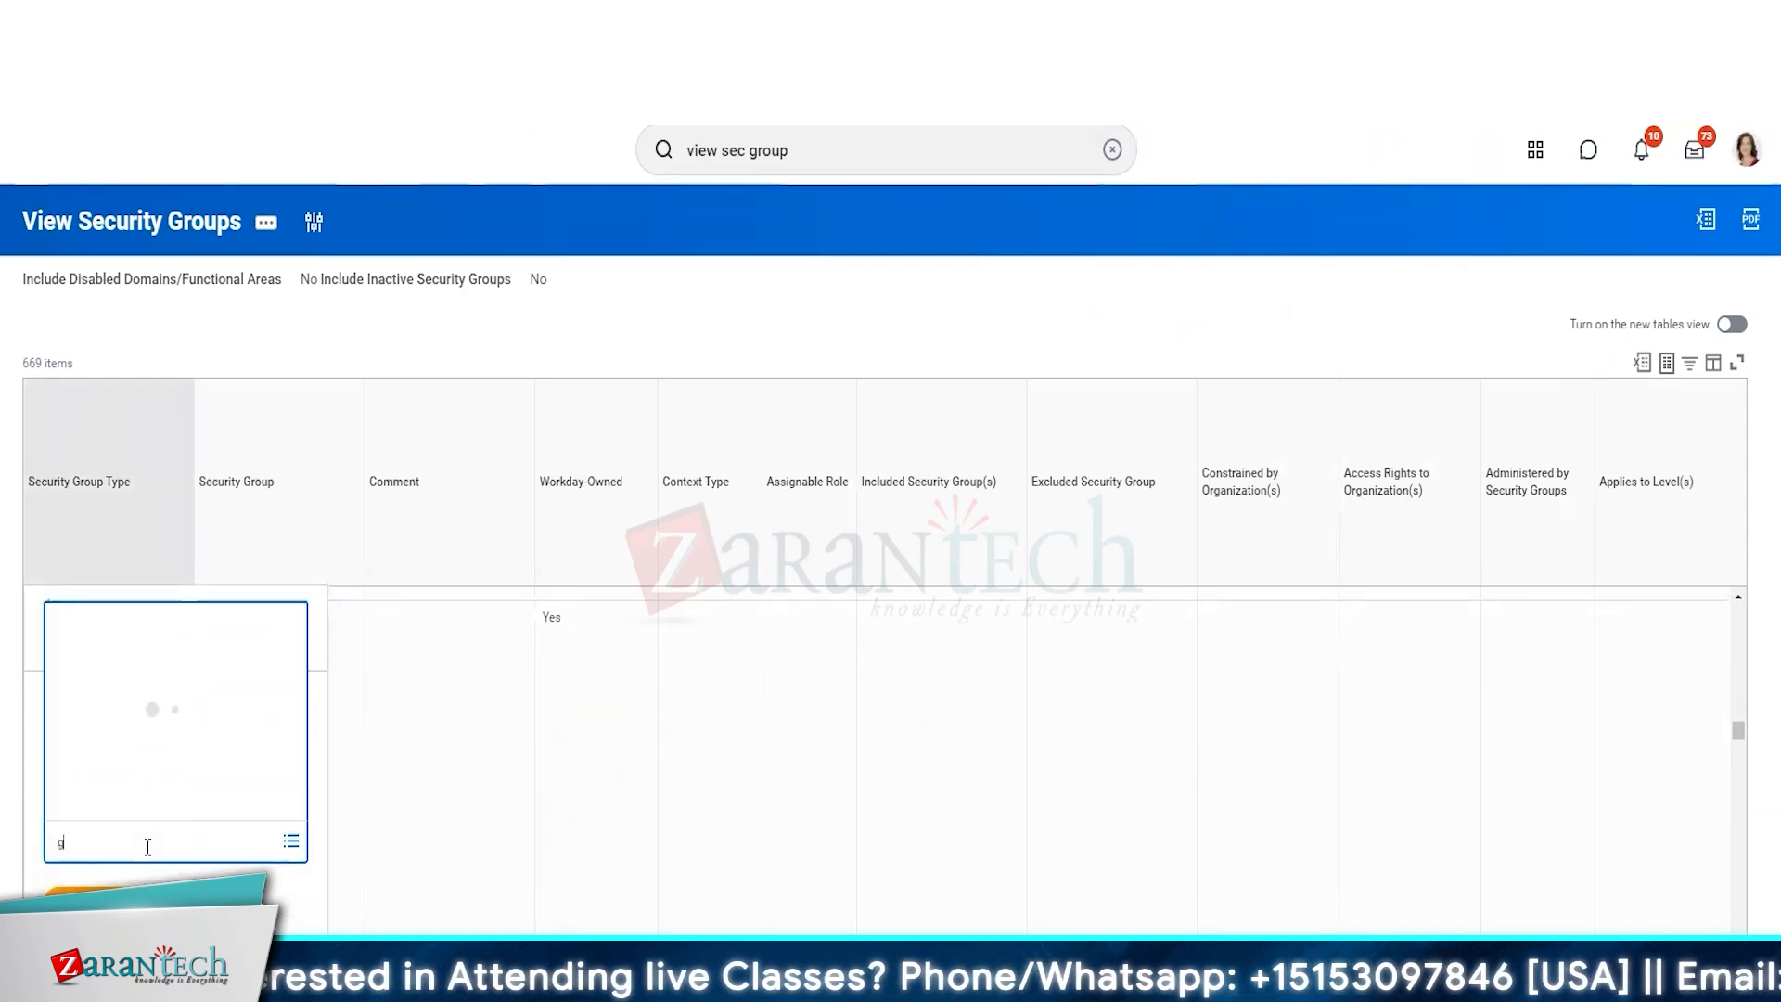
{"action": "type", "text": "rtner"}
{"action": "key", "text": "Return"}
{"action": "left_click", "coordinate": [148, 846]}
{"action": "key", "text": "Escape"}
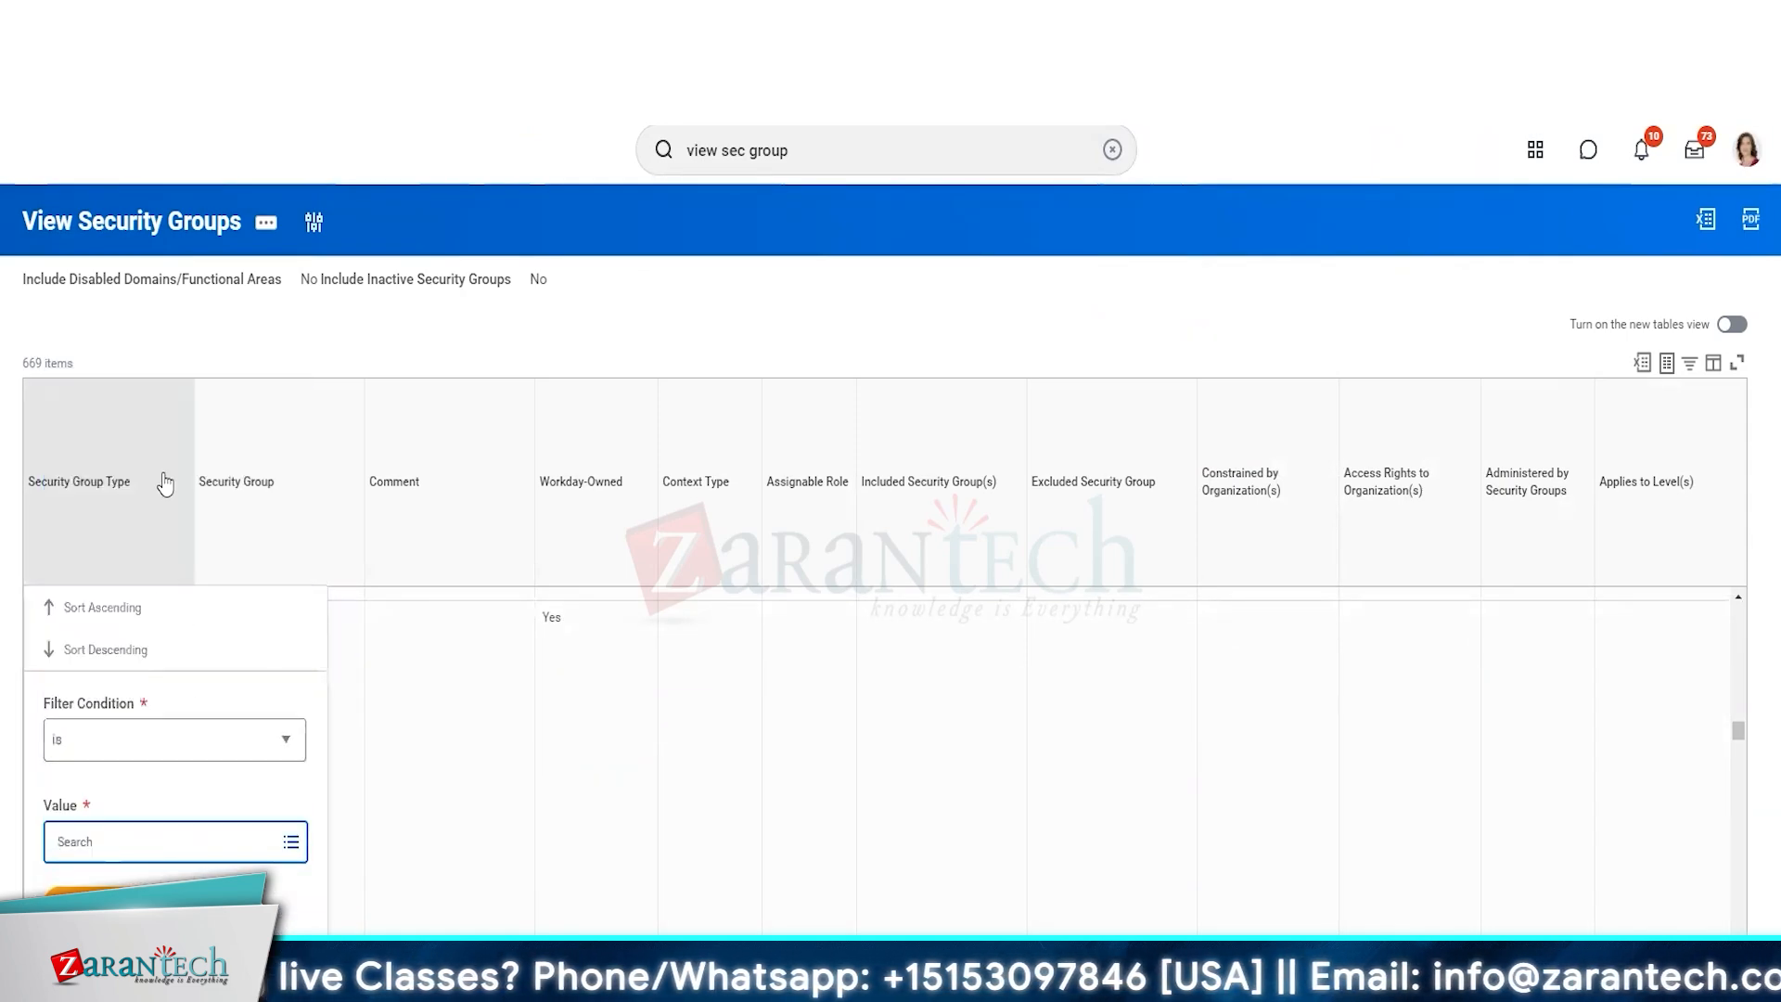
{"action": "left_click", "coordinate": [478, 773]}
Filter the report's Security Group column to HR Partner, found by searching for HR.
{"action": "left_click", "coordinate": [334, 552]}
{"action": "type", "text": "HR"}
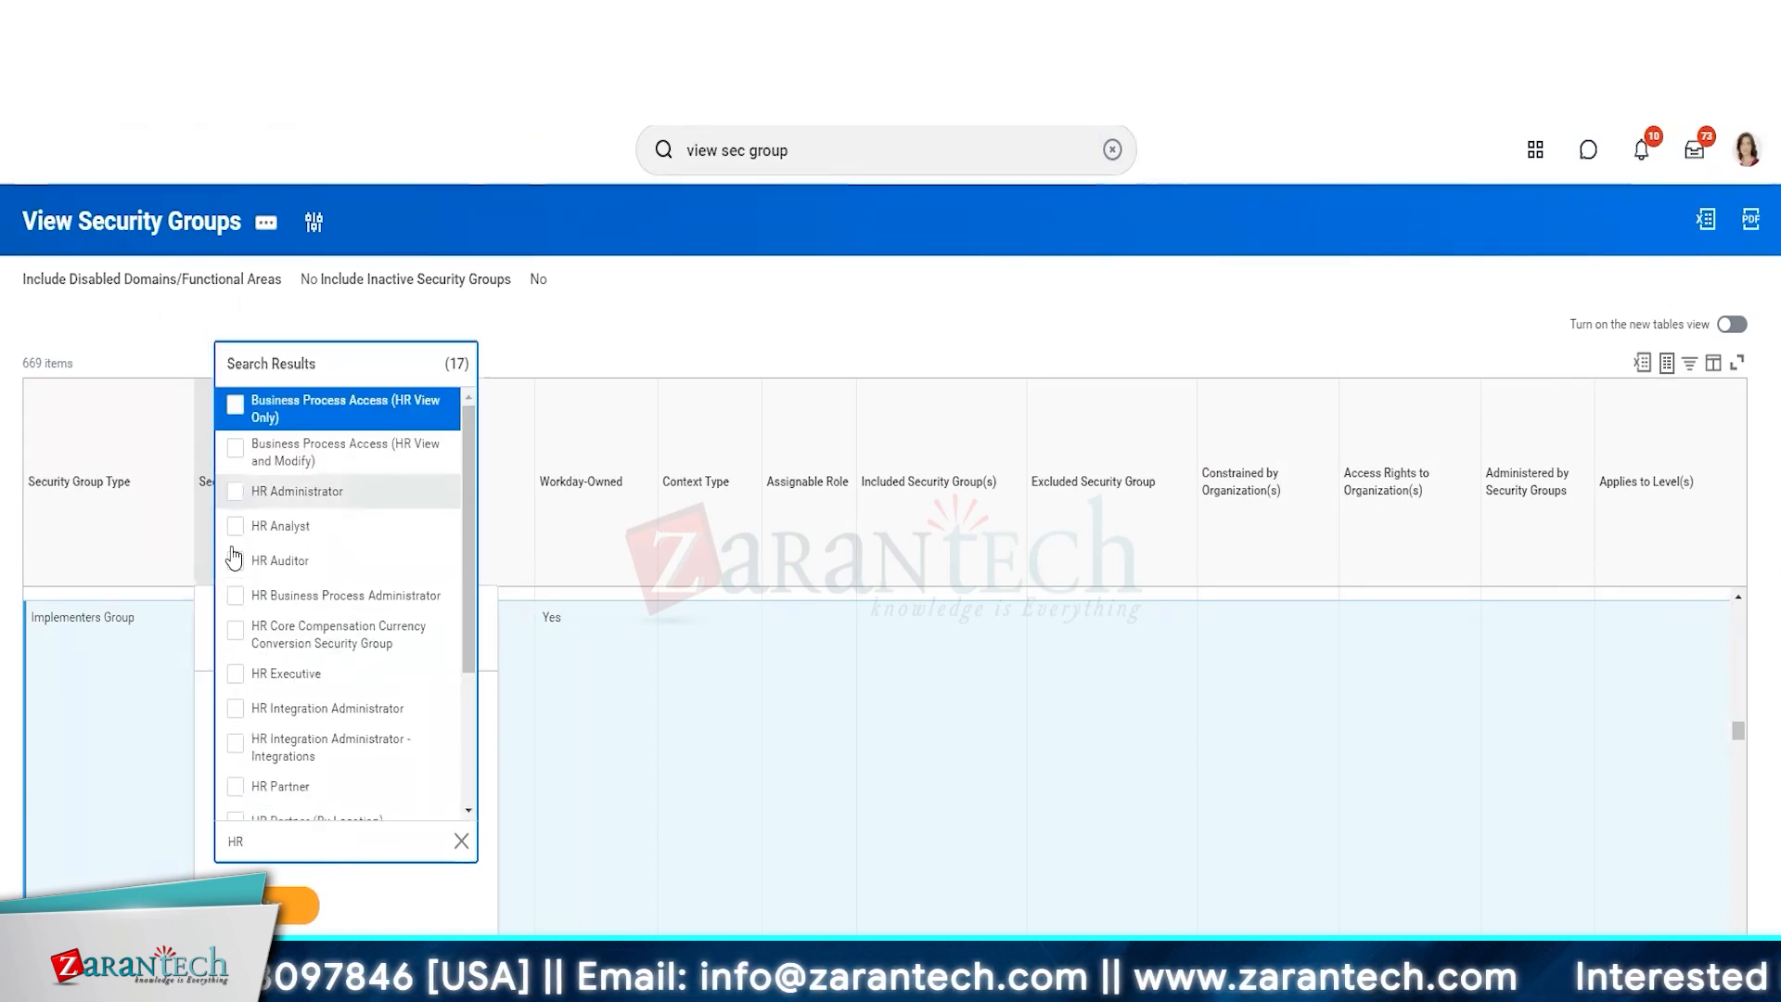
{"action": "scroll", "coordinate": [477, 606], "scroll_direction": "down", "scroll_amount": 2}
{"action": "scroll", "coordinate": [473, 612], "scroll_direction": "down", "scroll_amount": 4}
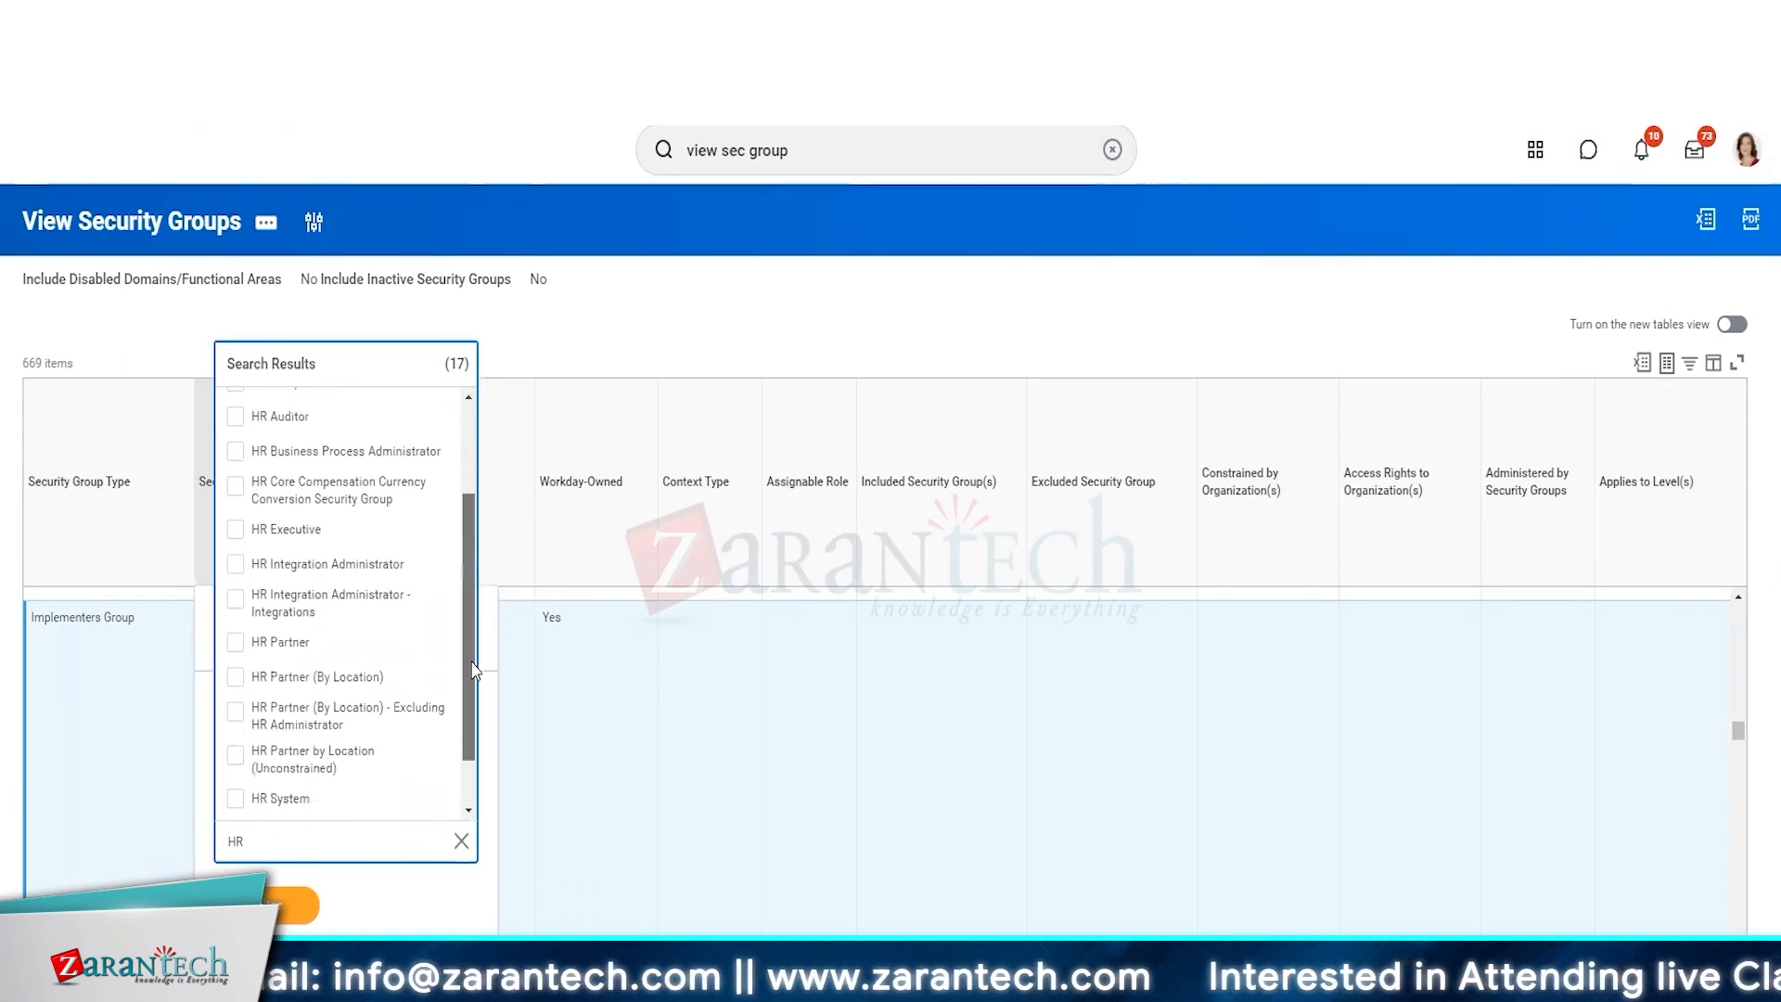
{"action": "left_click", "coordinate": [306, 580]}
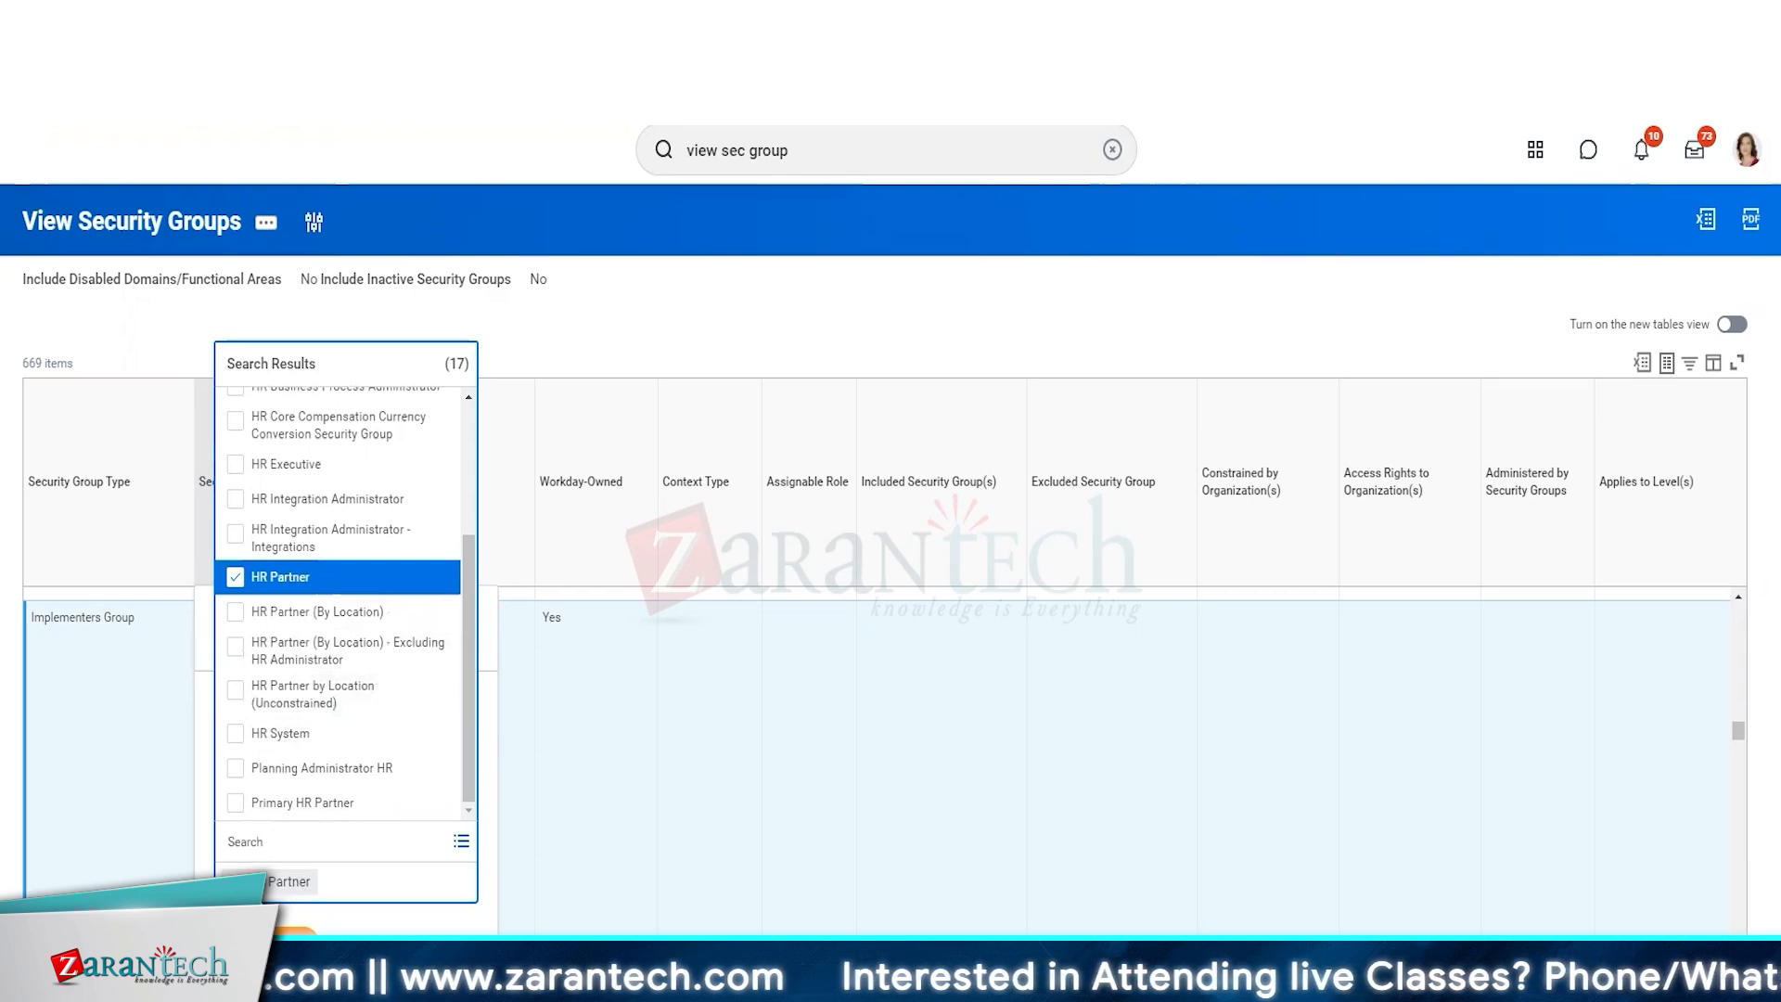
{"action": "left_click", "coordinate": [444, 909]}
{"action": "left_click", "coordinate": [292, 907]}
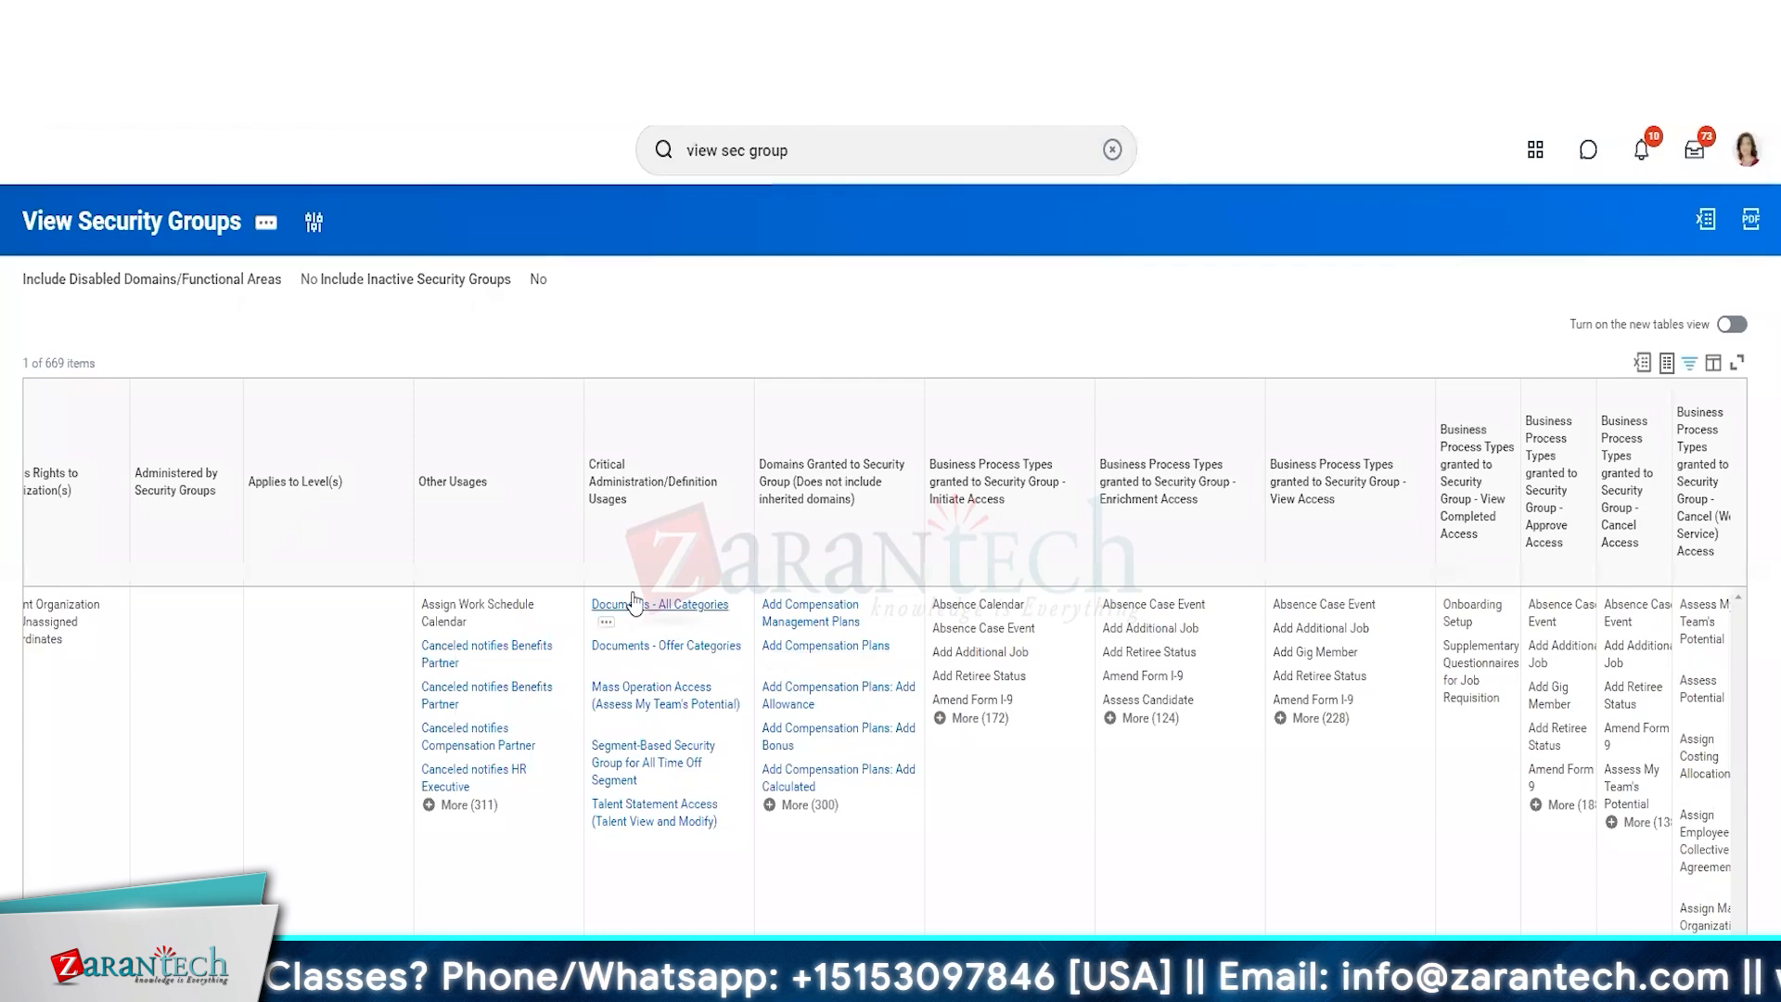
Expand and examine the full list of domains granted to HR Partner, and switch to the Intersection Security Group Exercise slide.
{"action": "left_click", "coordinate": [810, 805]}
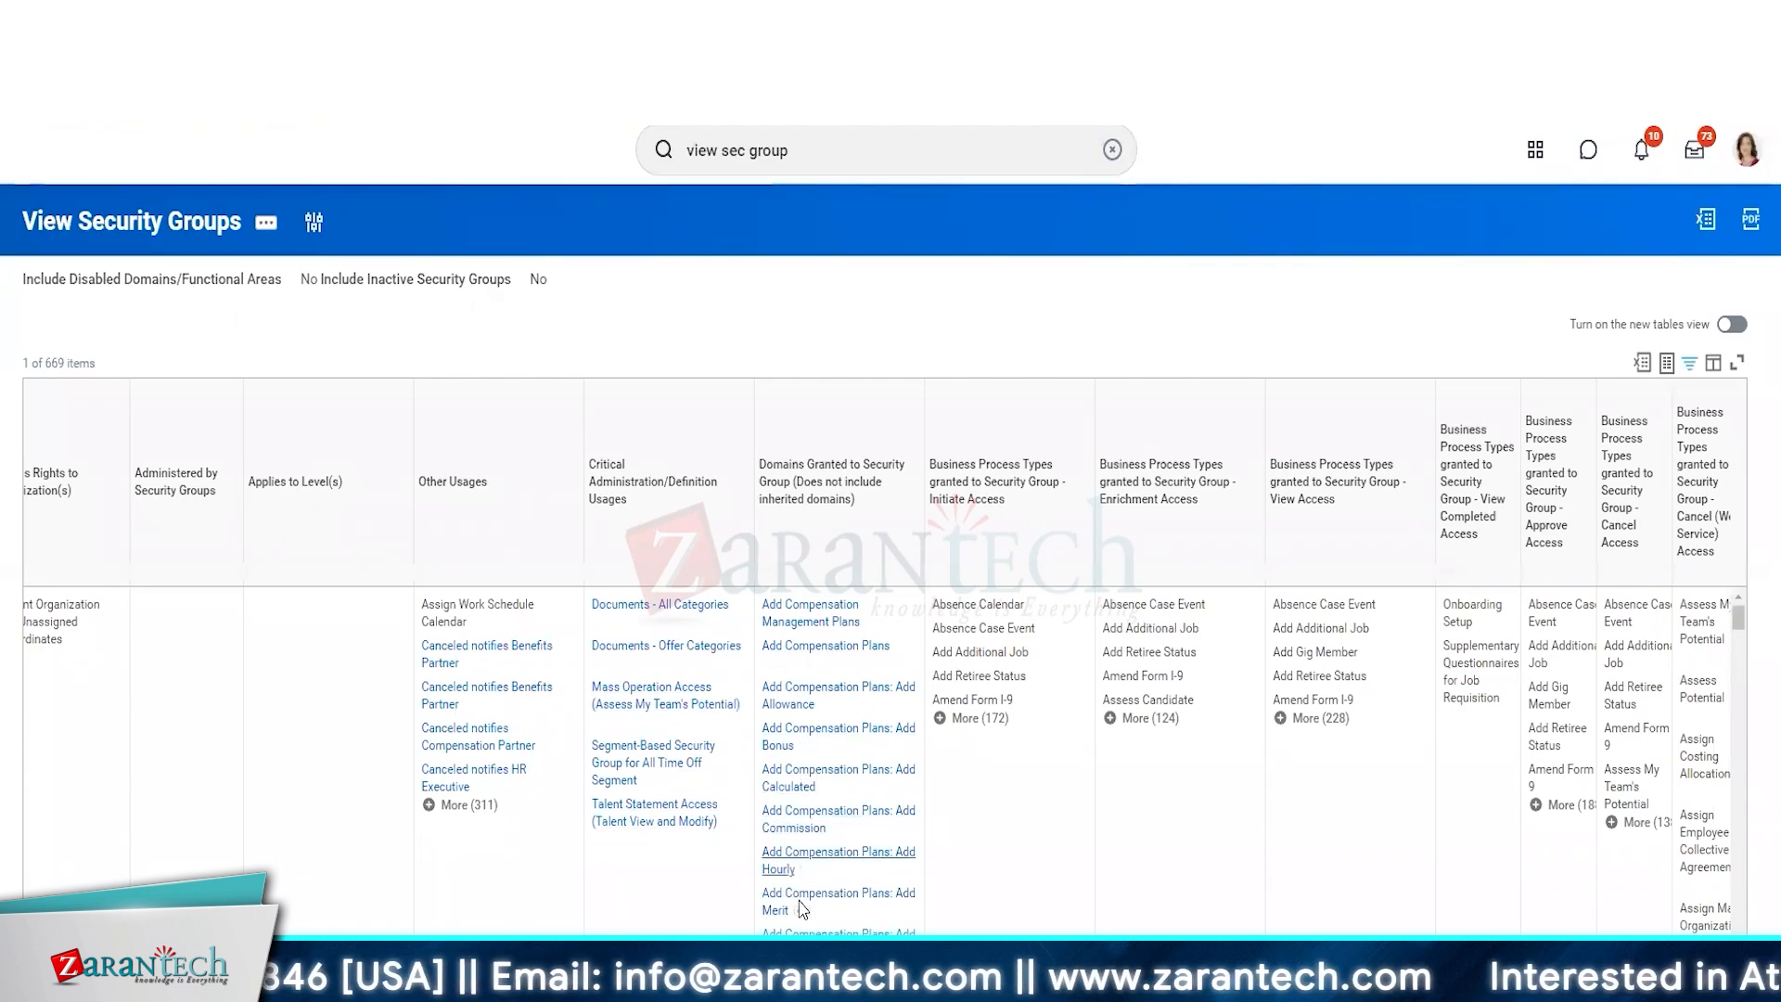
{"action": "scroll", "coordinate": [799, 906], "scroll_direction": "down", "scroll_amount": 5}
{"action": "scroll", "coordinate": [802, 906], "scroll_direction": "down", "scroll_amount": 1}
{"action": "scroll", "coordinate": [803, 909], "scroll_direction": "down", "scroll_amount": 10}
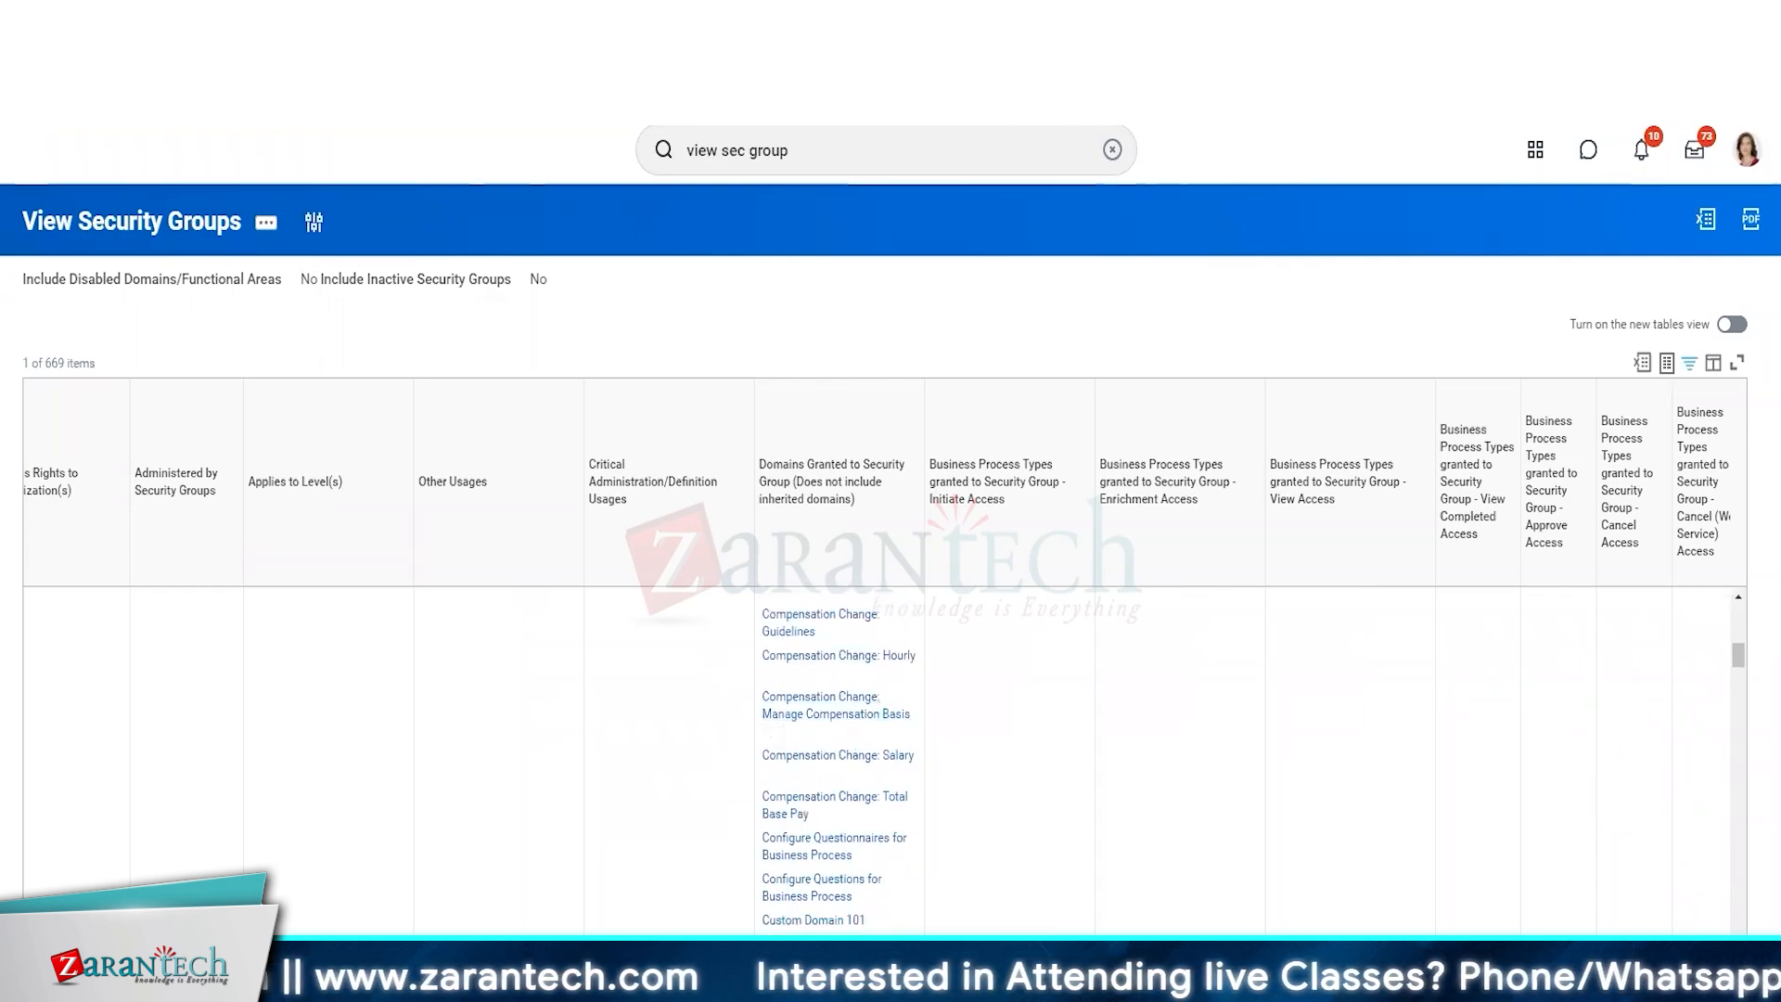
{"action": "scroll", "coordinate": [890, 556], "scroll_direction": "down", "scroll_amount": 1}
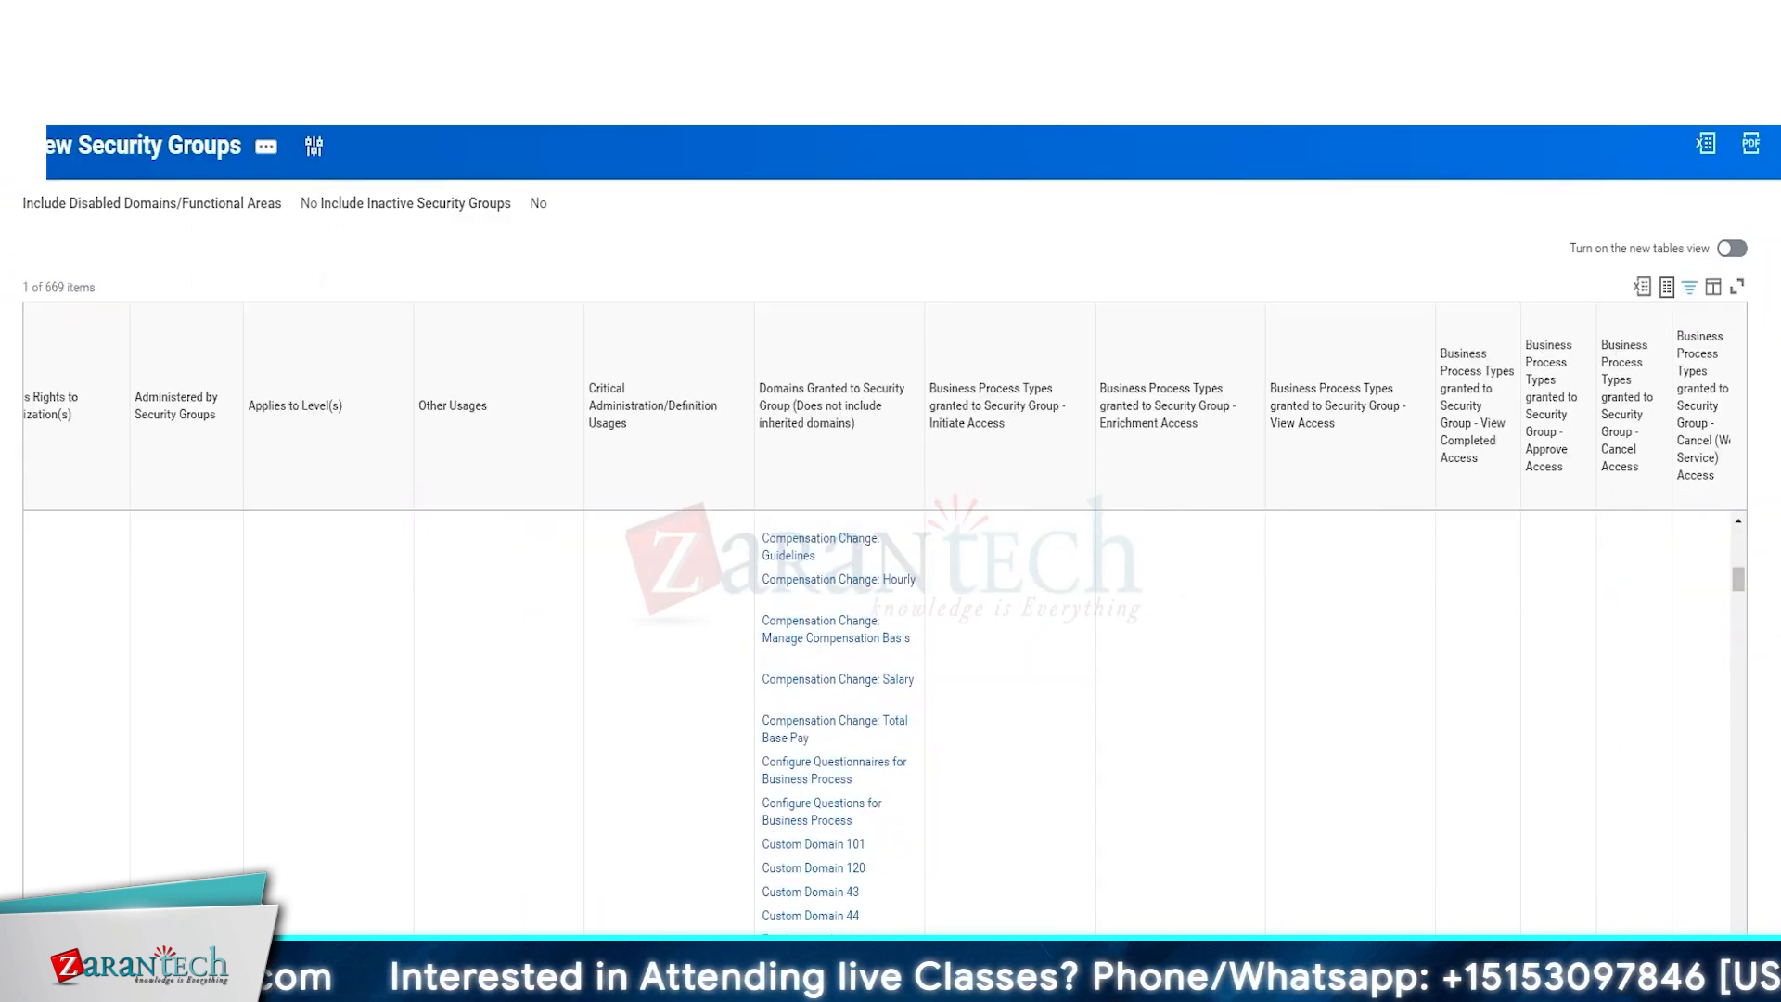
{"action": "key", "text": "alt+Tab"}
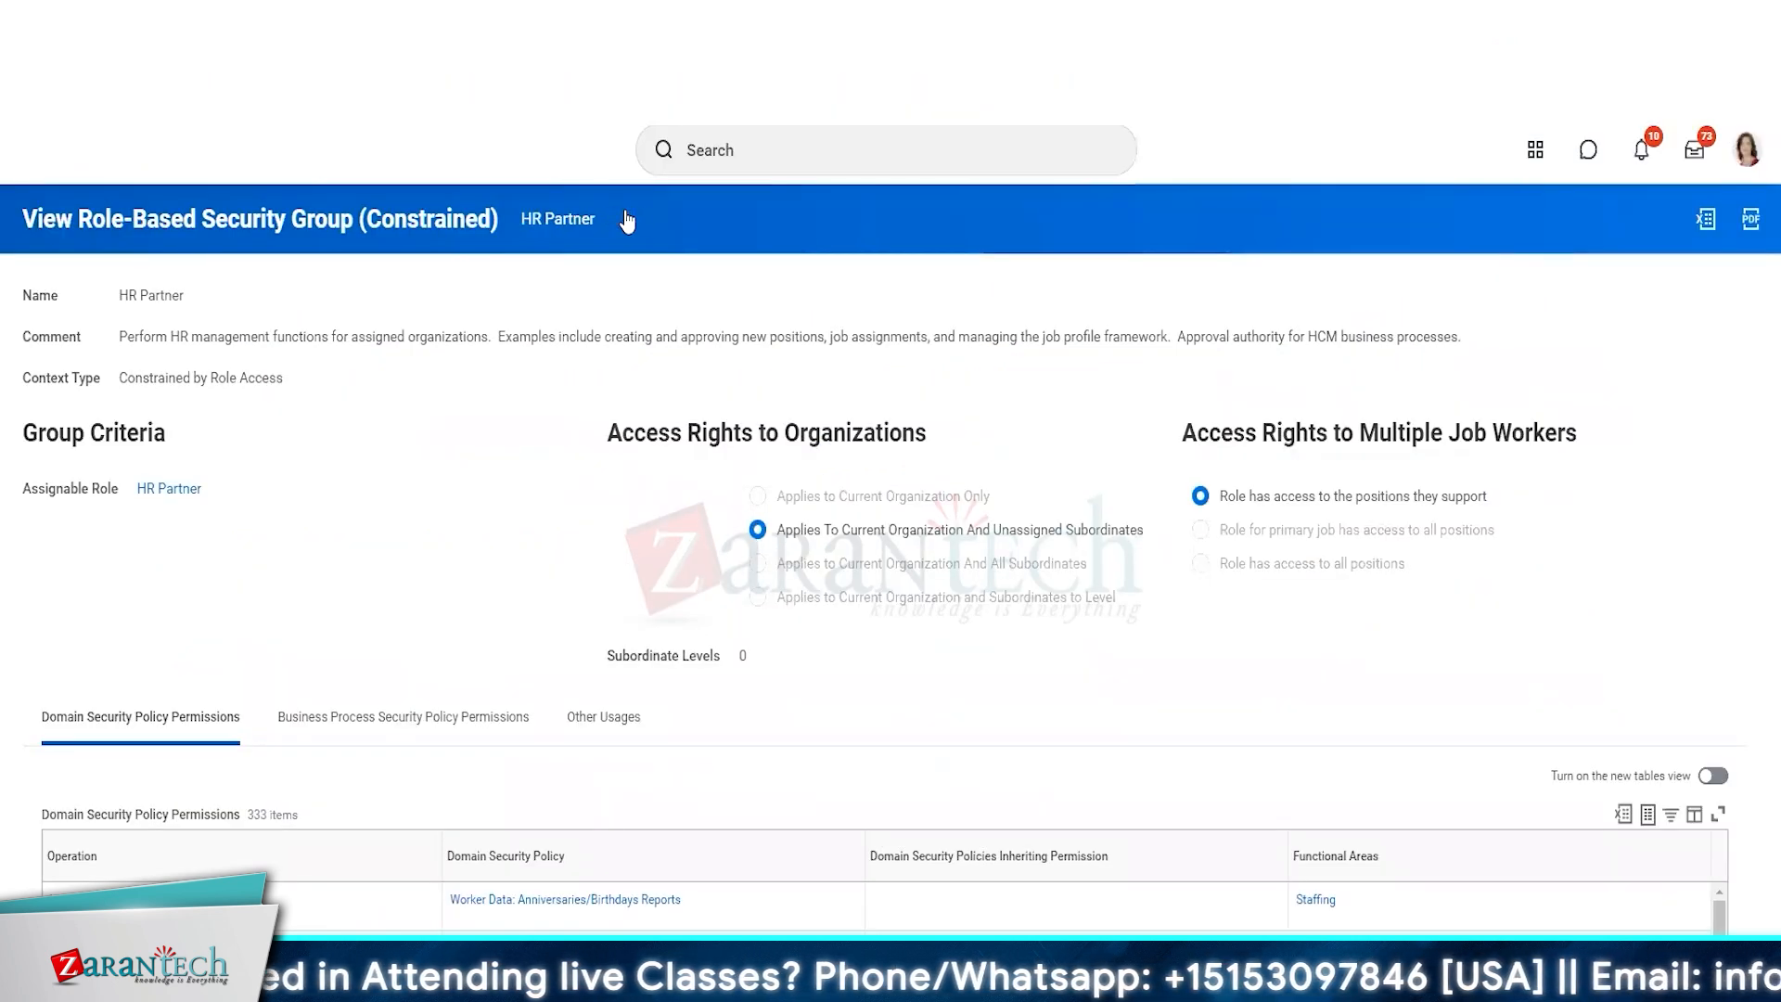
From the HR Partner security group, start copying its permissions to a newly created security group of the same type.
{"action": "left_click", "coordinate": [621, 219]}
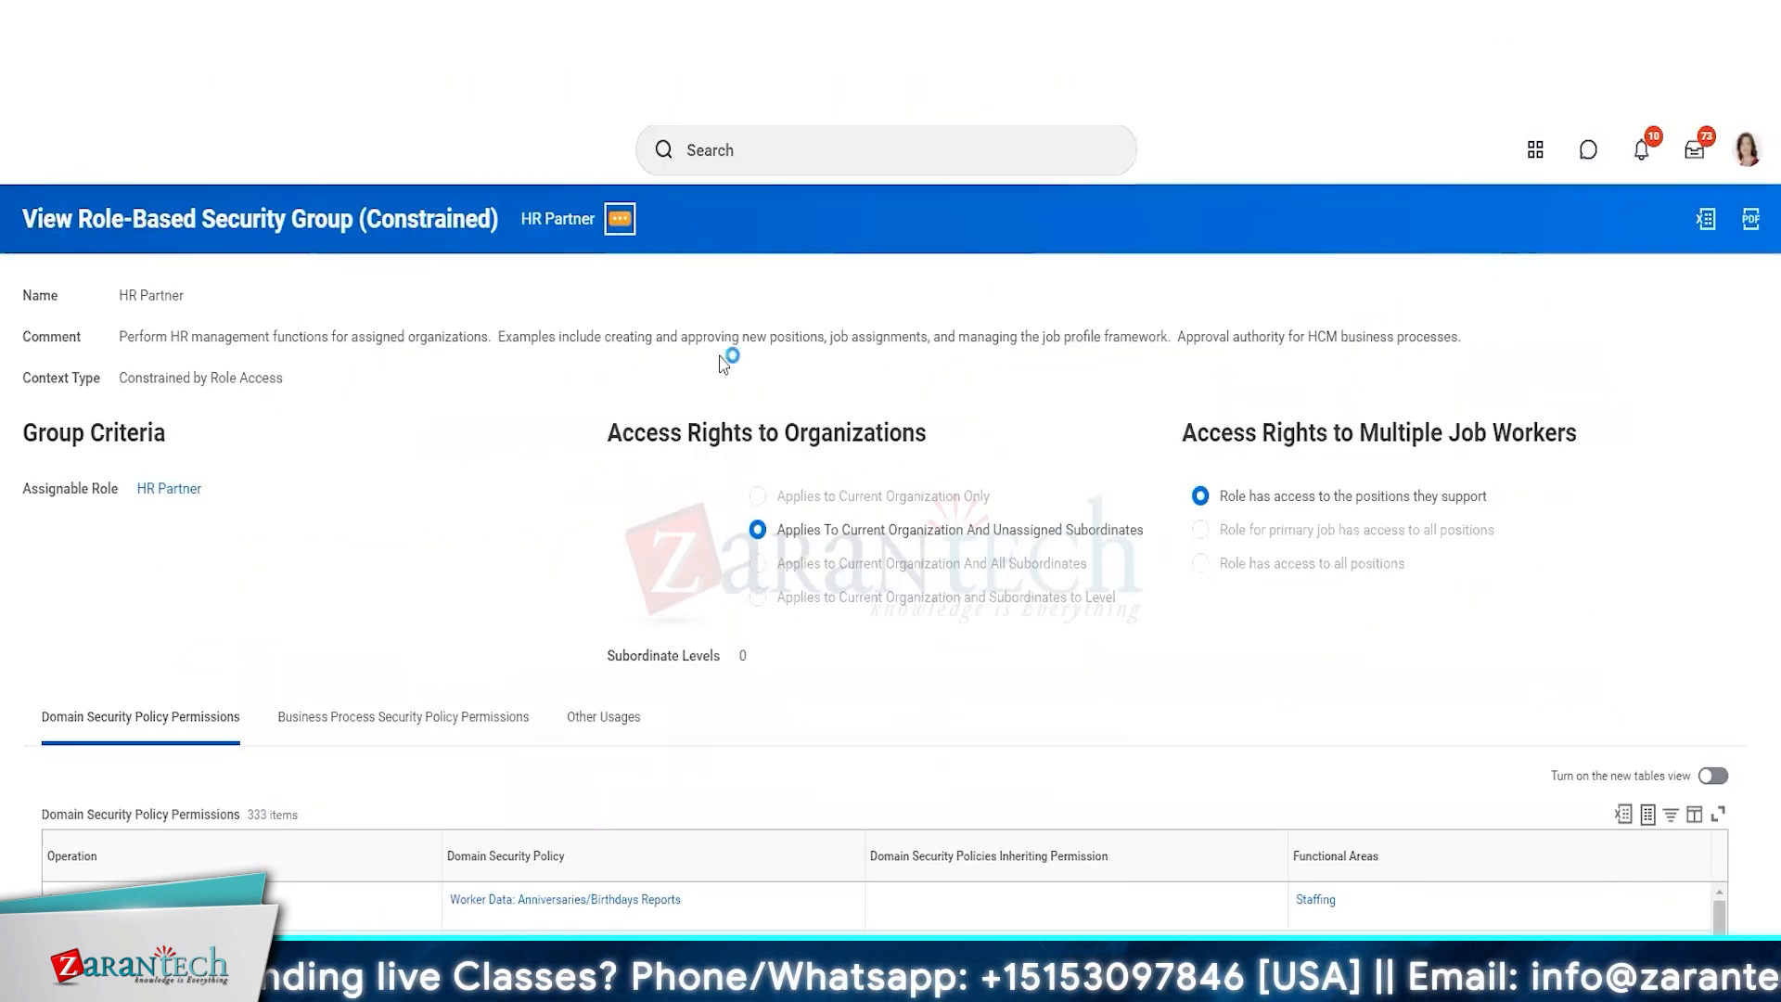
{"action": "mouse_move", "coordinate": [720, 306]}
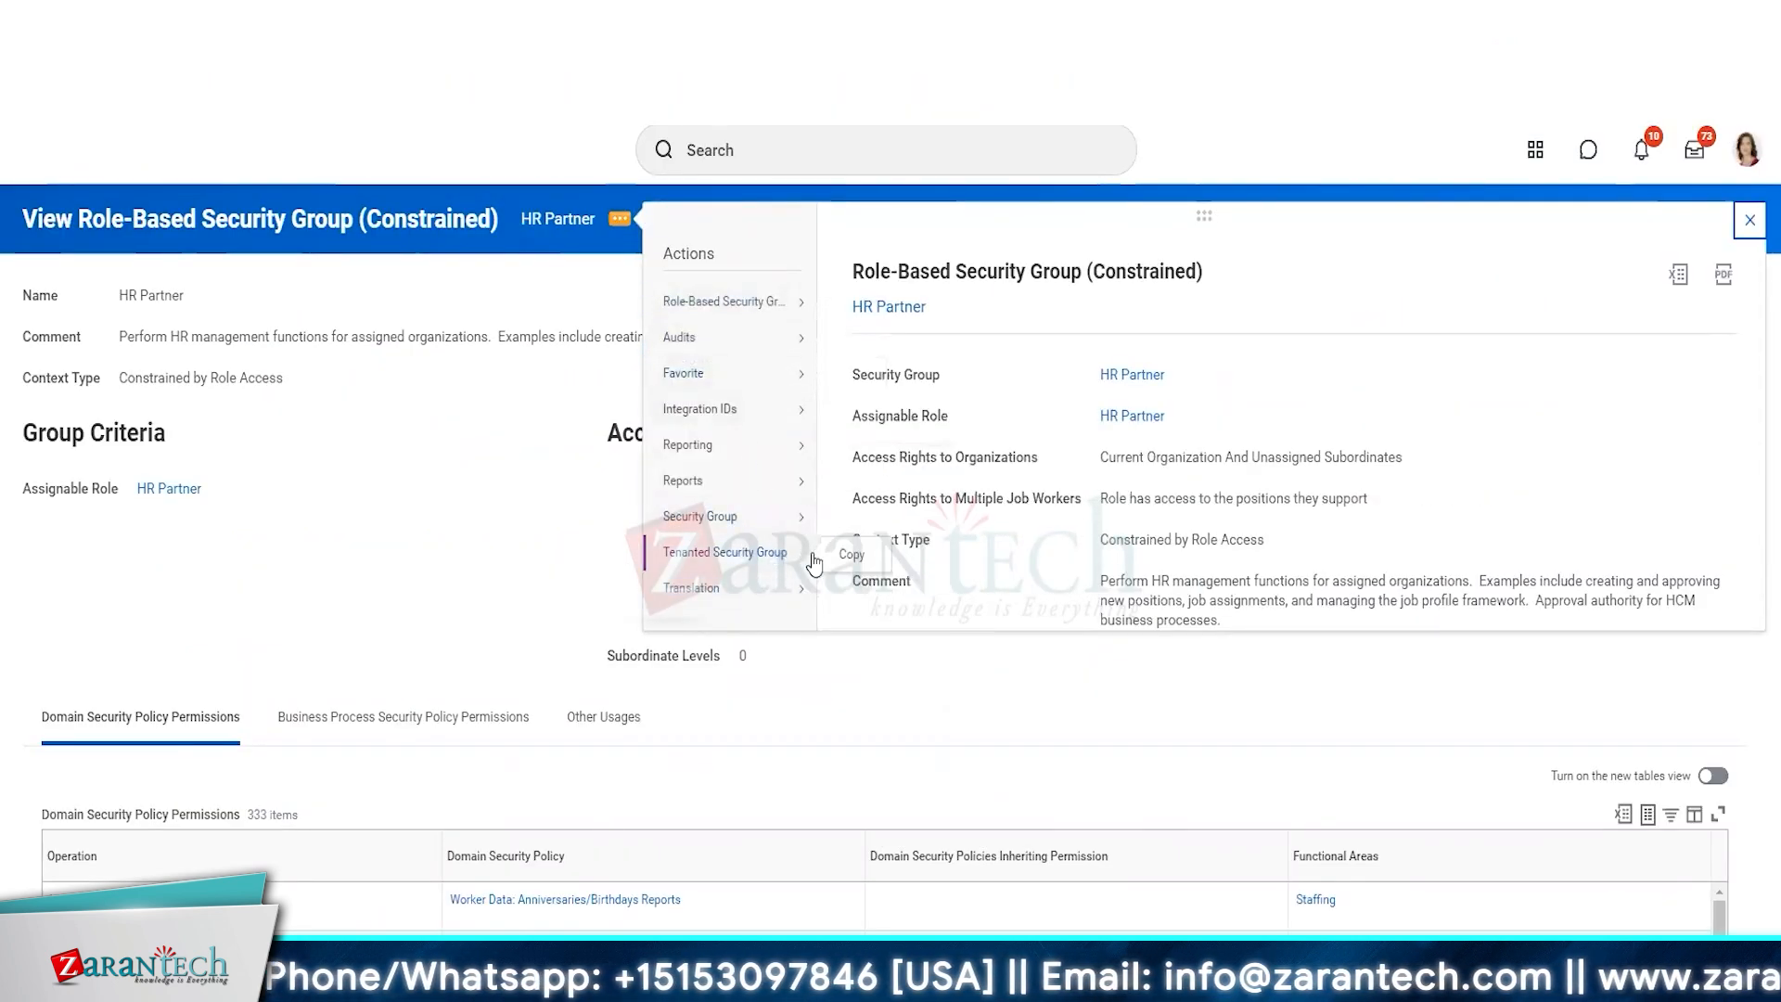
{"action": "left_click", "coordinate": [947, 567]}
{"action": "left_click", "coordinate": [609, 513]}
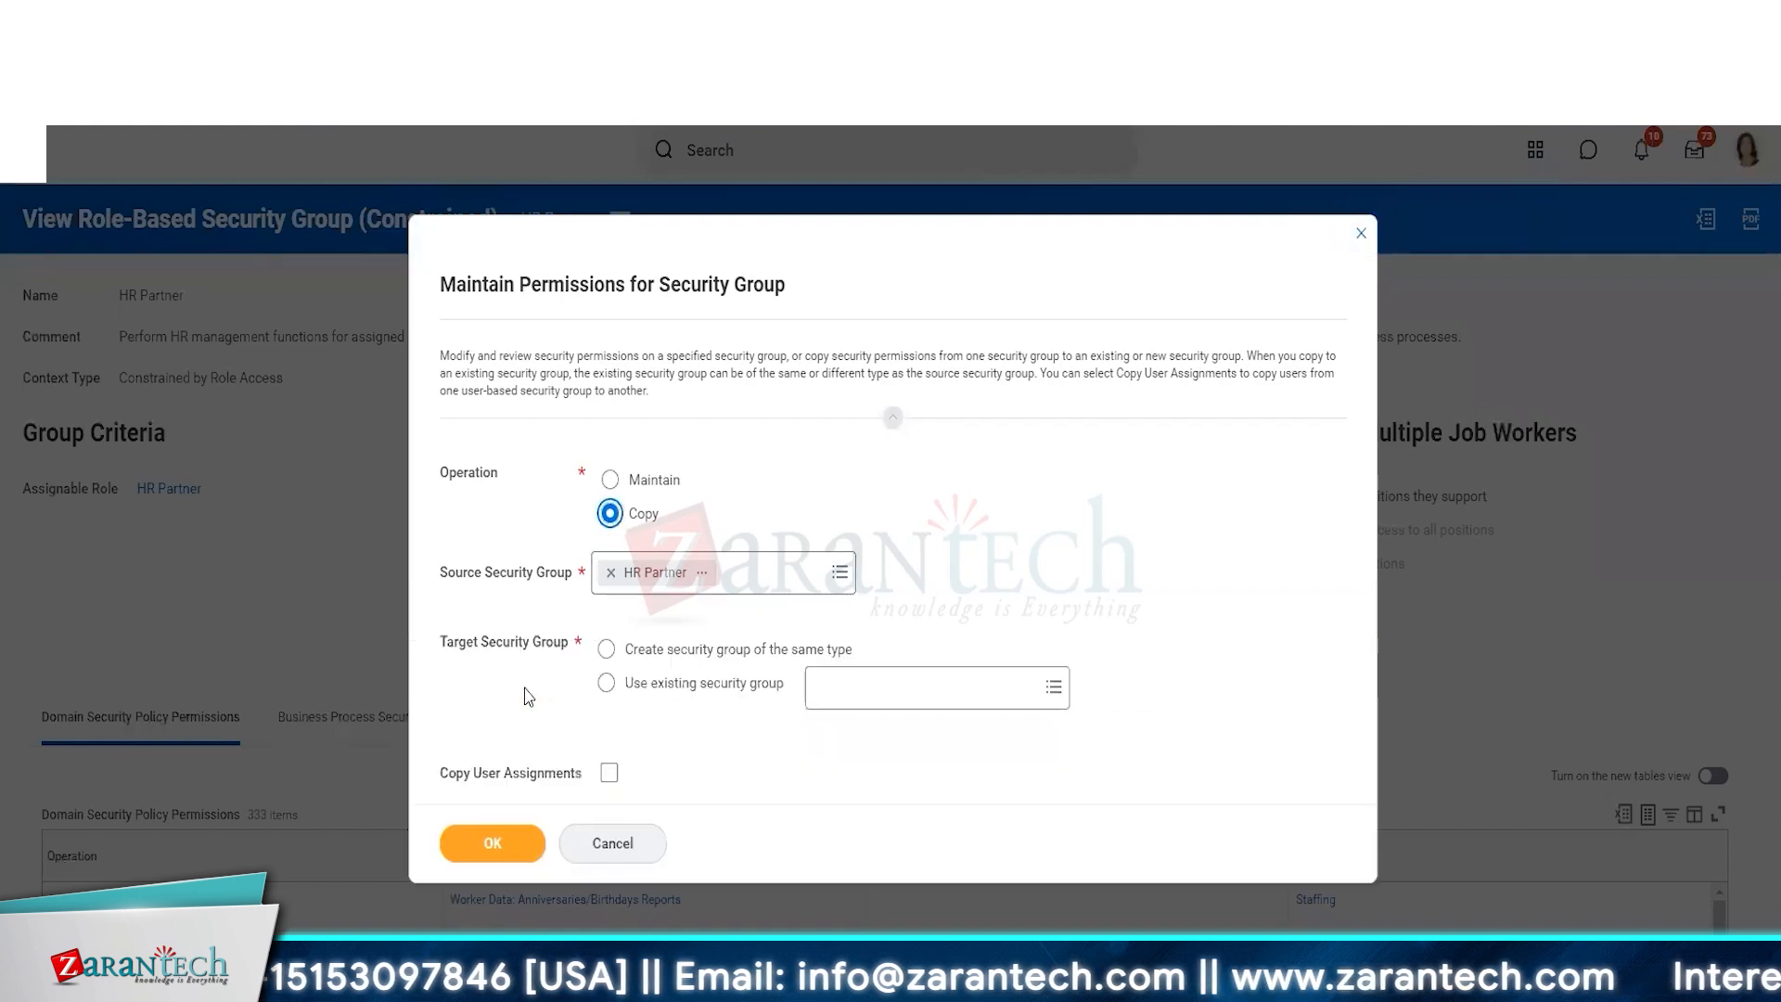
{"action": "left_click", "coordinate": [606, 649]}
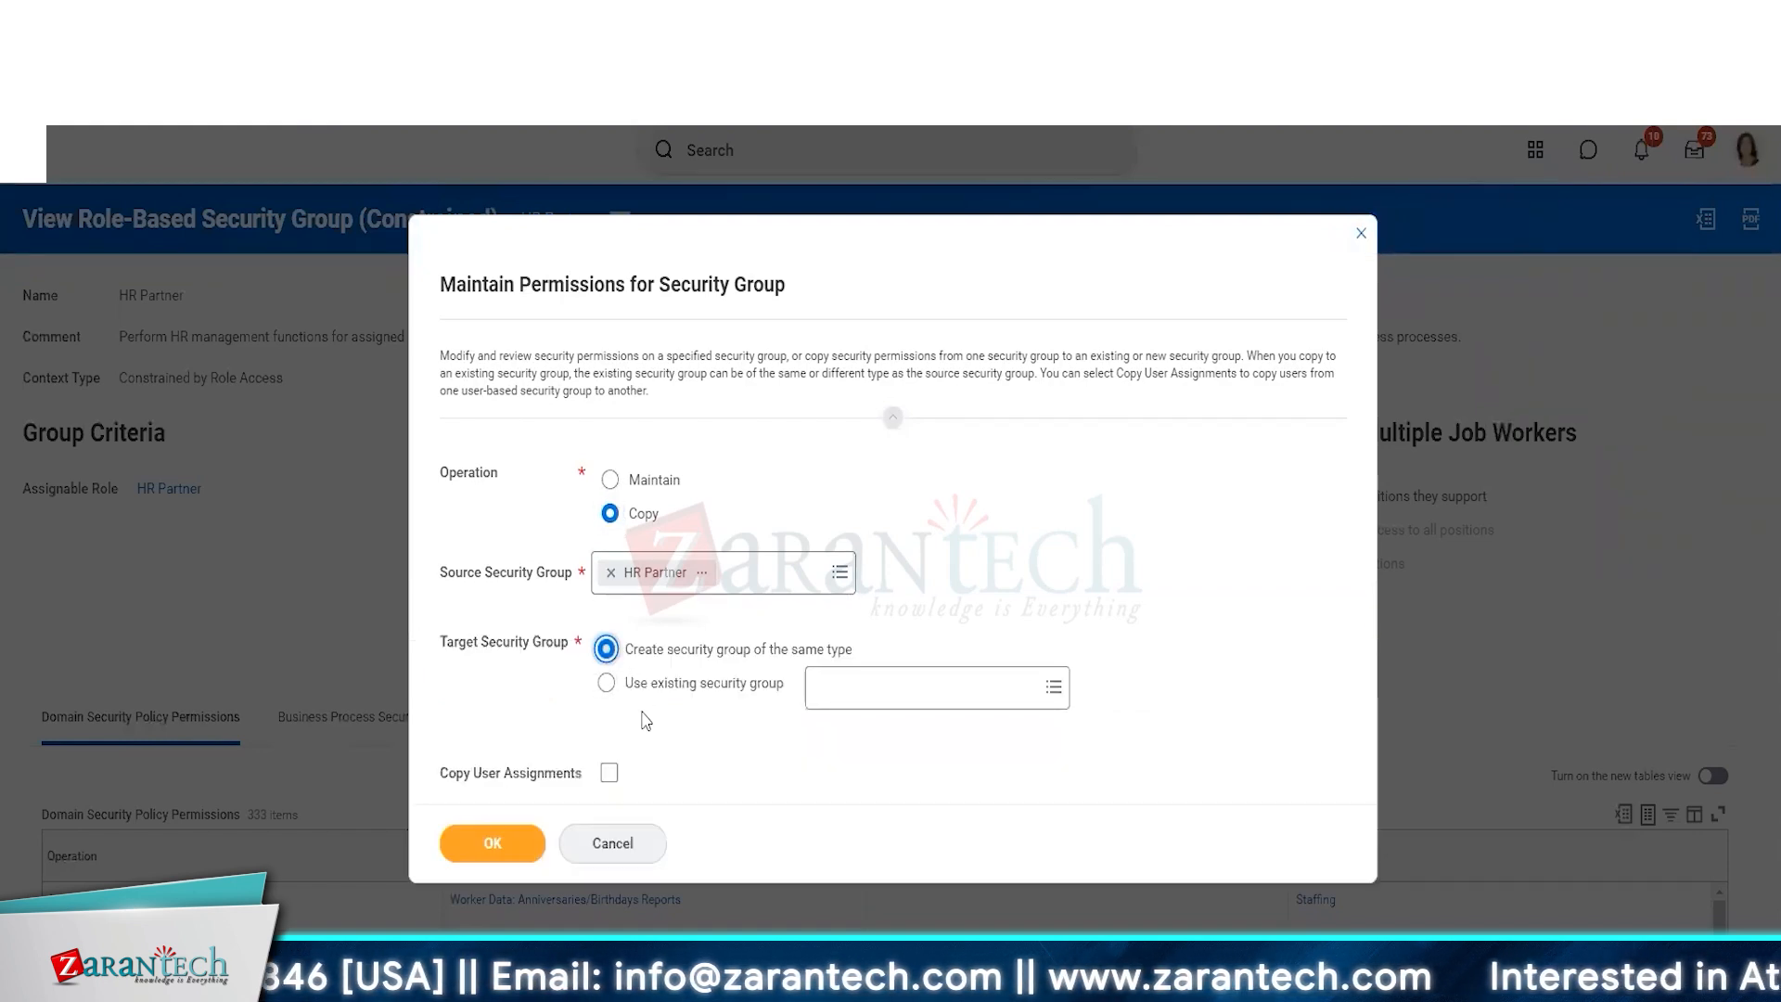
{"action": "left_click", "coordinate": [501, 814]}
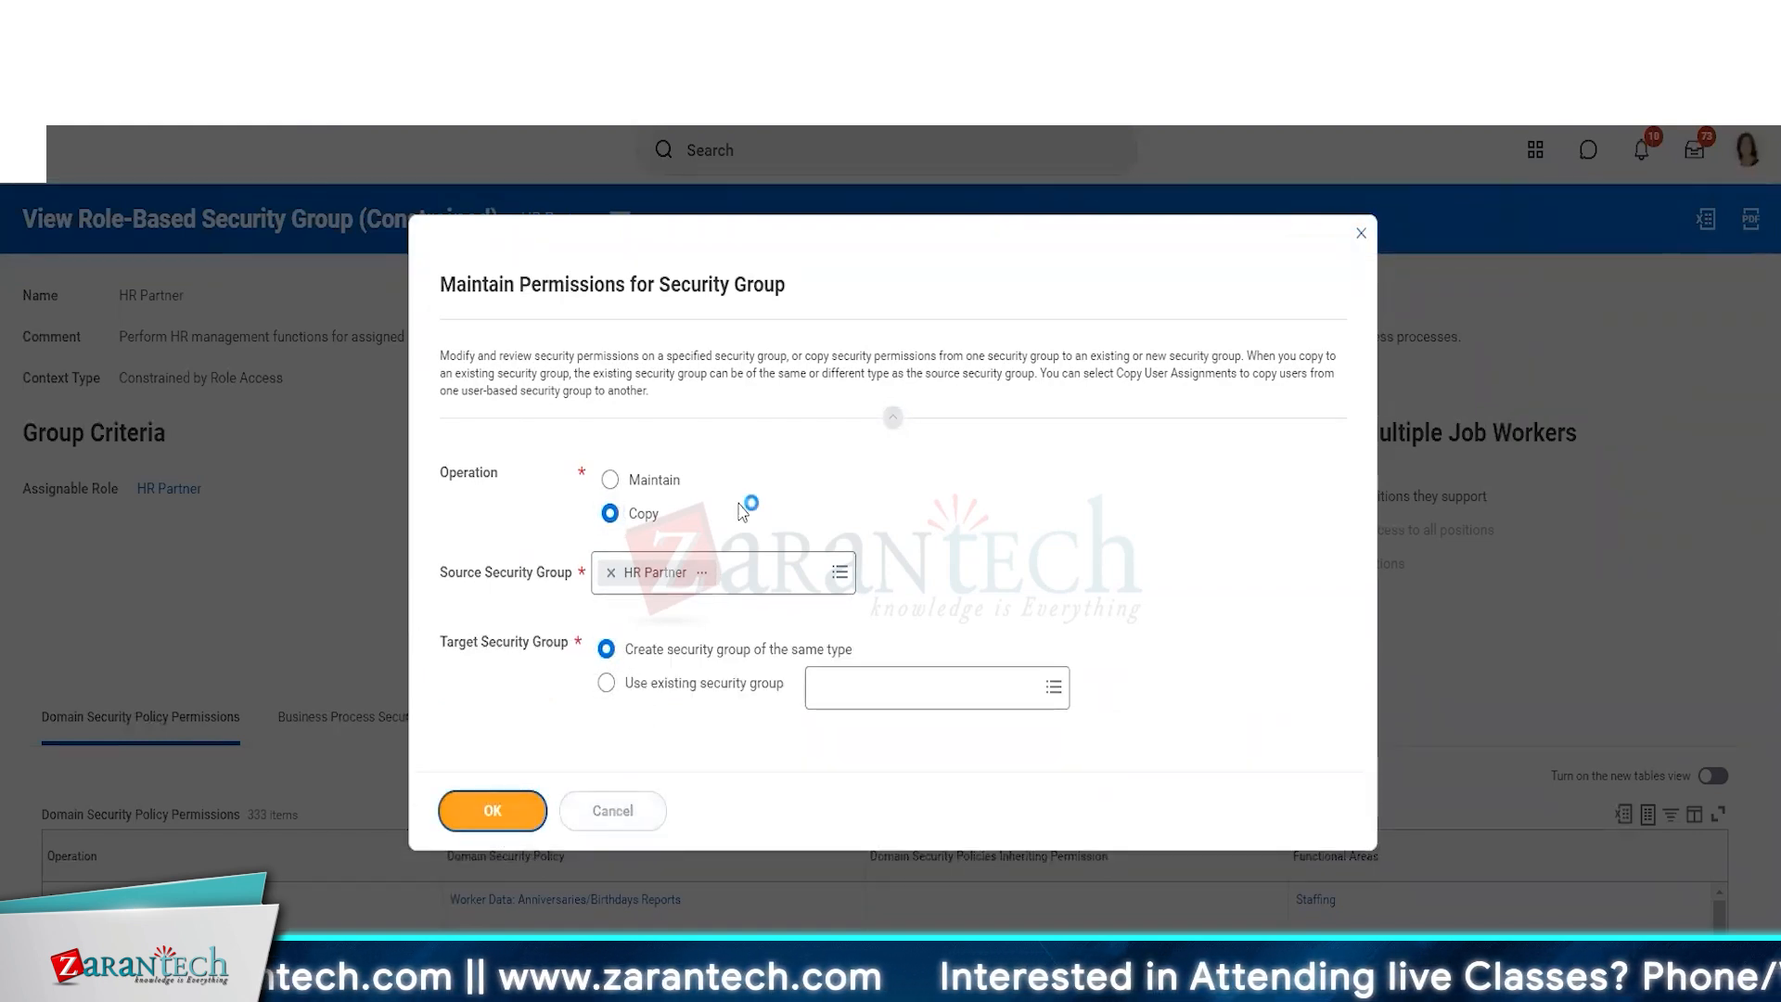
Name the target security group "ZT HR Partner (ISG)".
{"action": "key", "text": "Home"}
{"action": "type", "text": "ZT"}
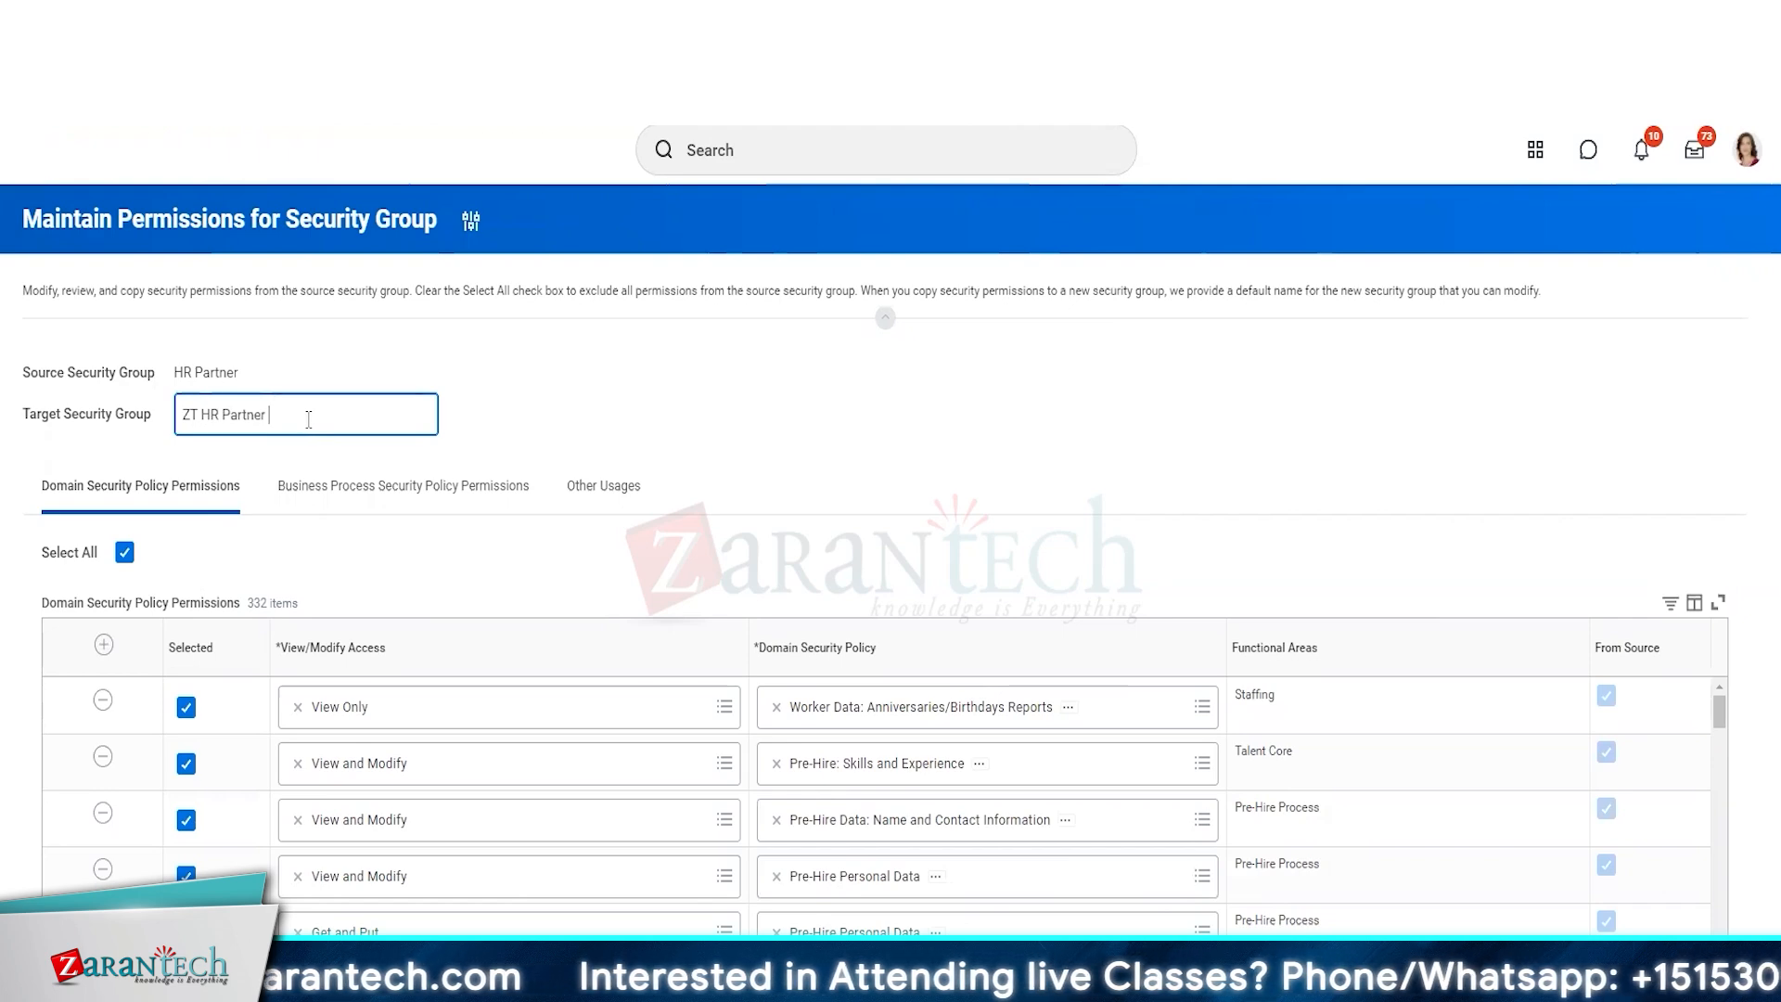
{"action": "key", "text": "End"}
{"action": "type", "text": "(ISC"}
{"action": "type", "text": ")"}
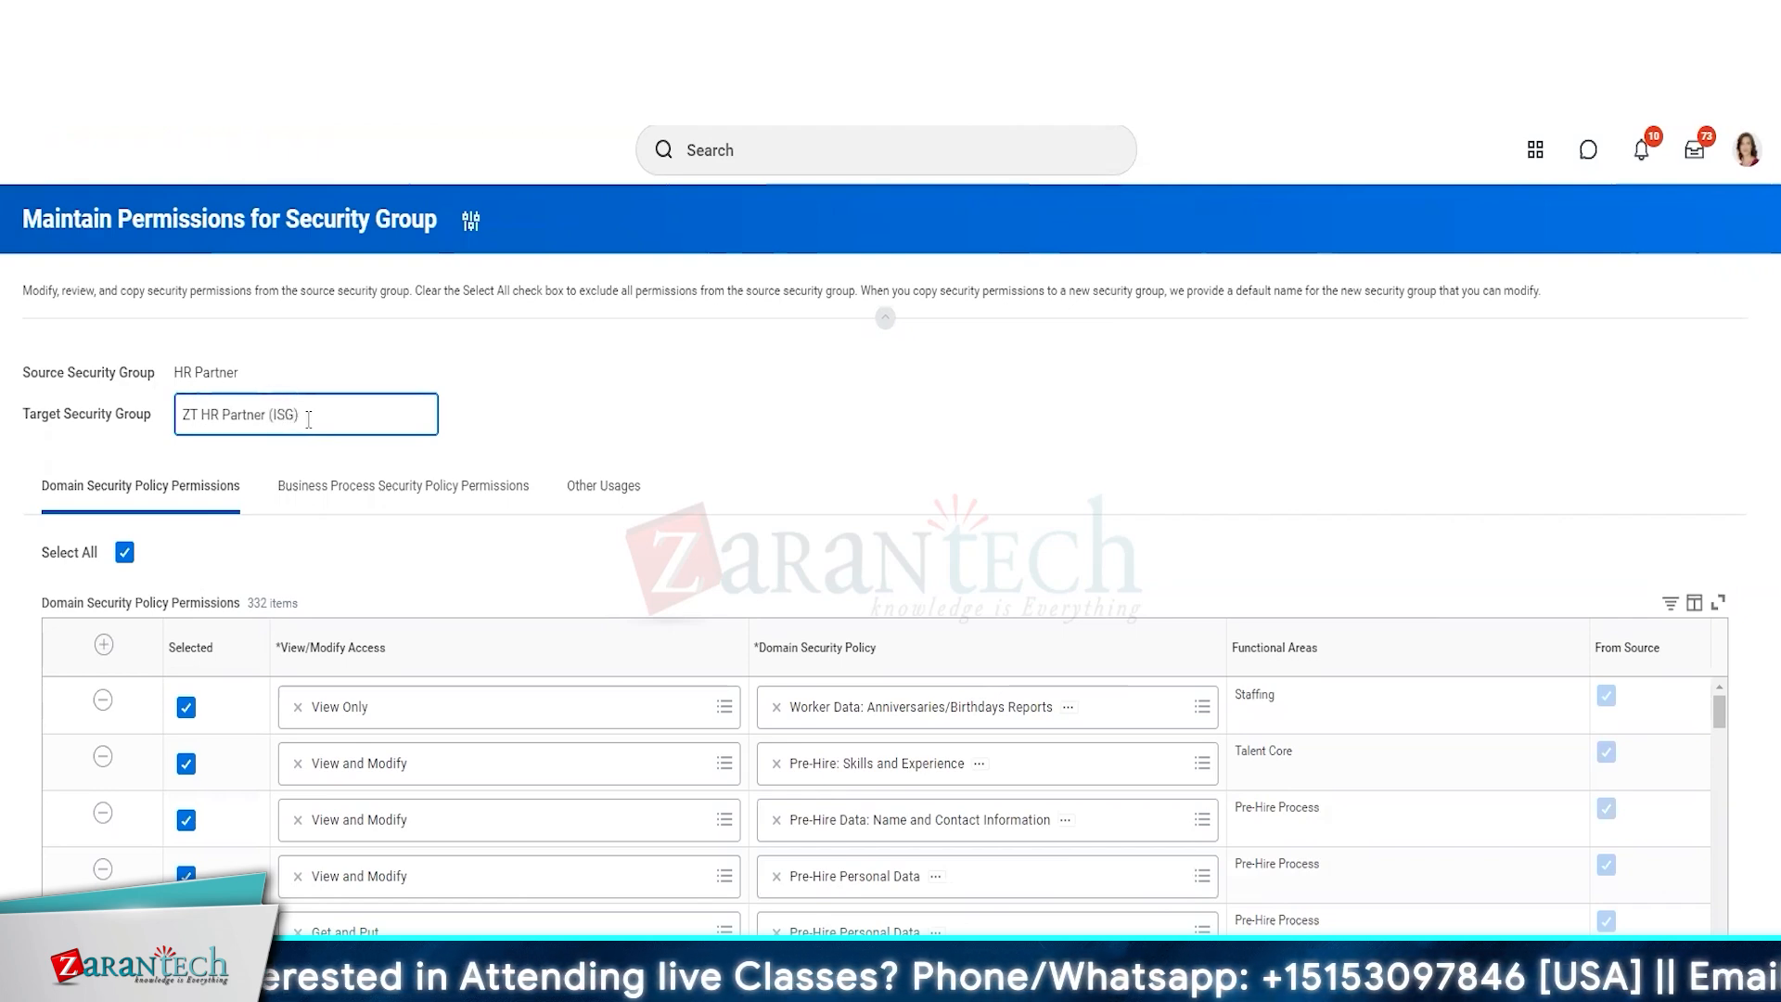
In the Domain Security Policy column filter, search for compensation domains and select Non-Worker Data: Compensation by Organization.
{"action": "left_click", "coordinate": [1002, 673]}
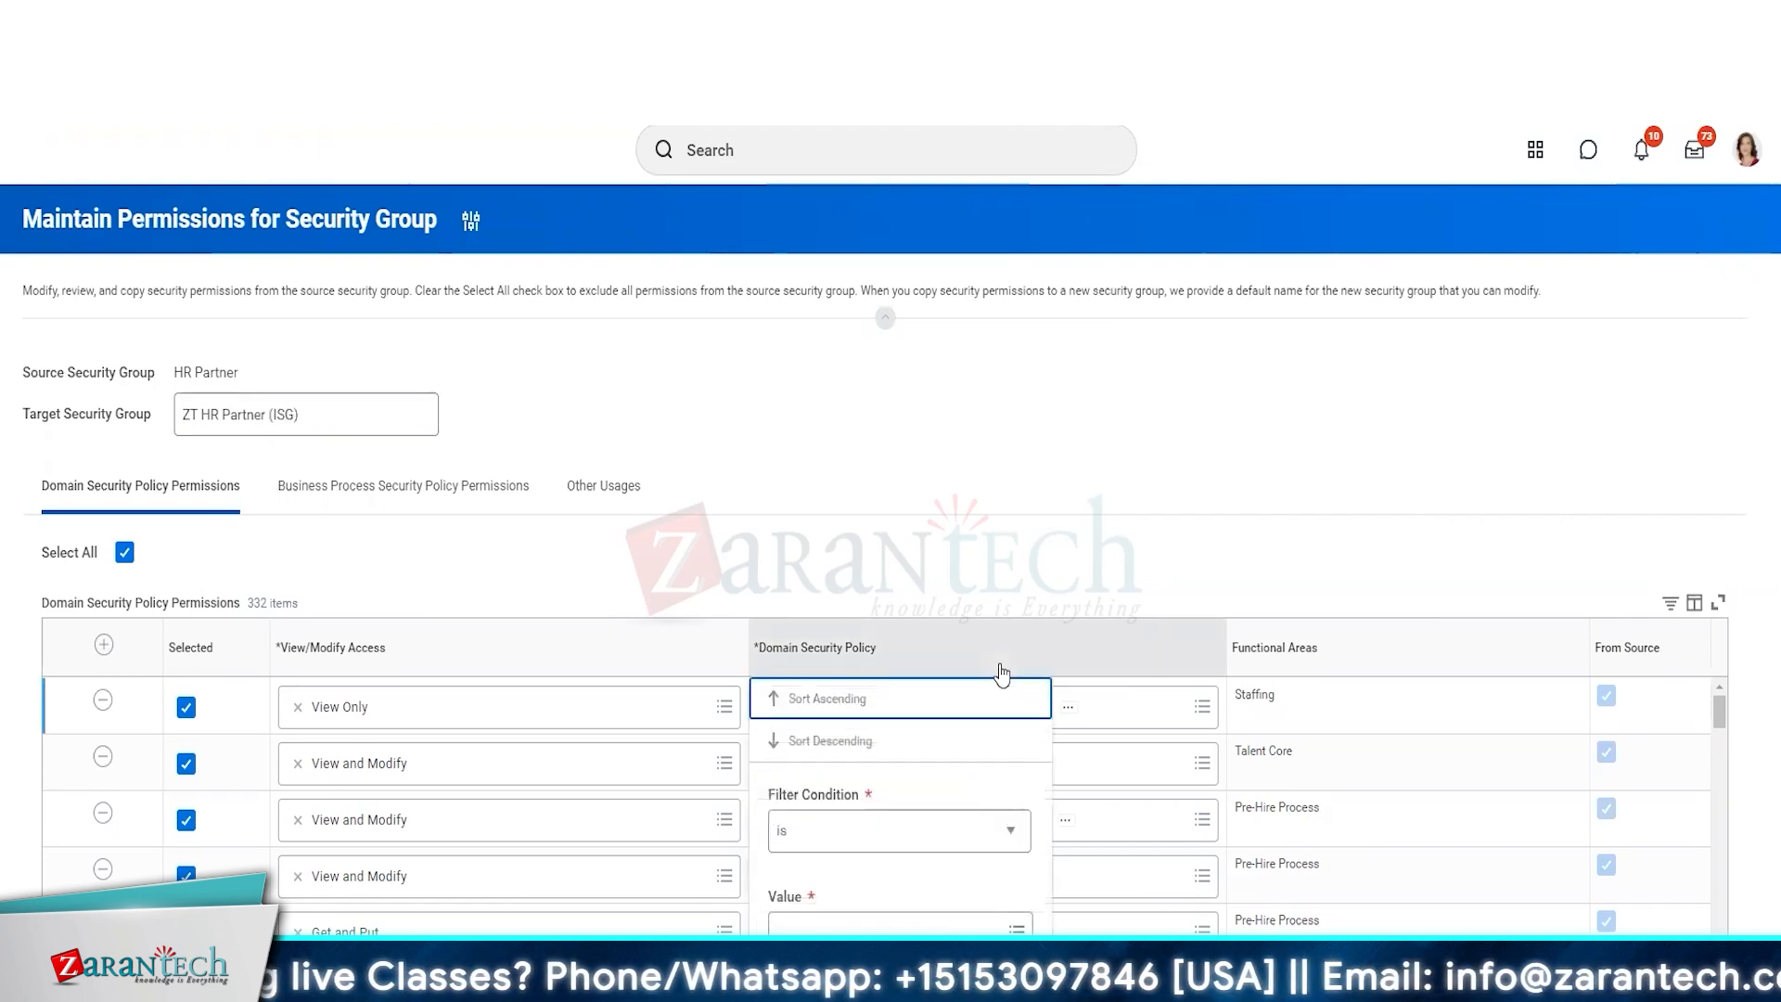
{"action": "left_click", "coordinate": [939, 922]}
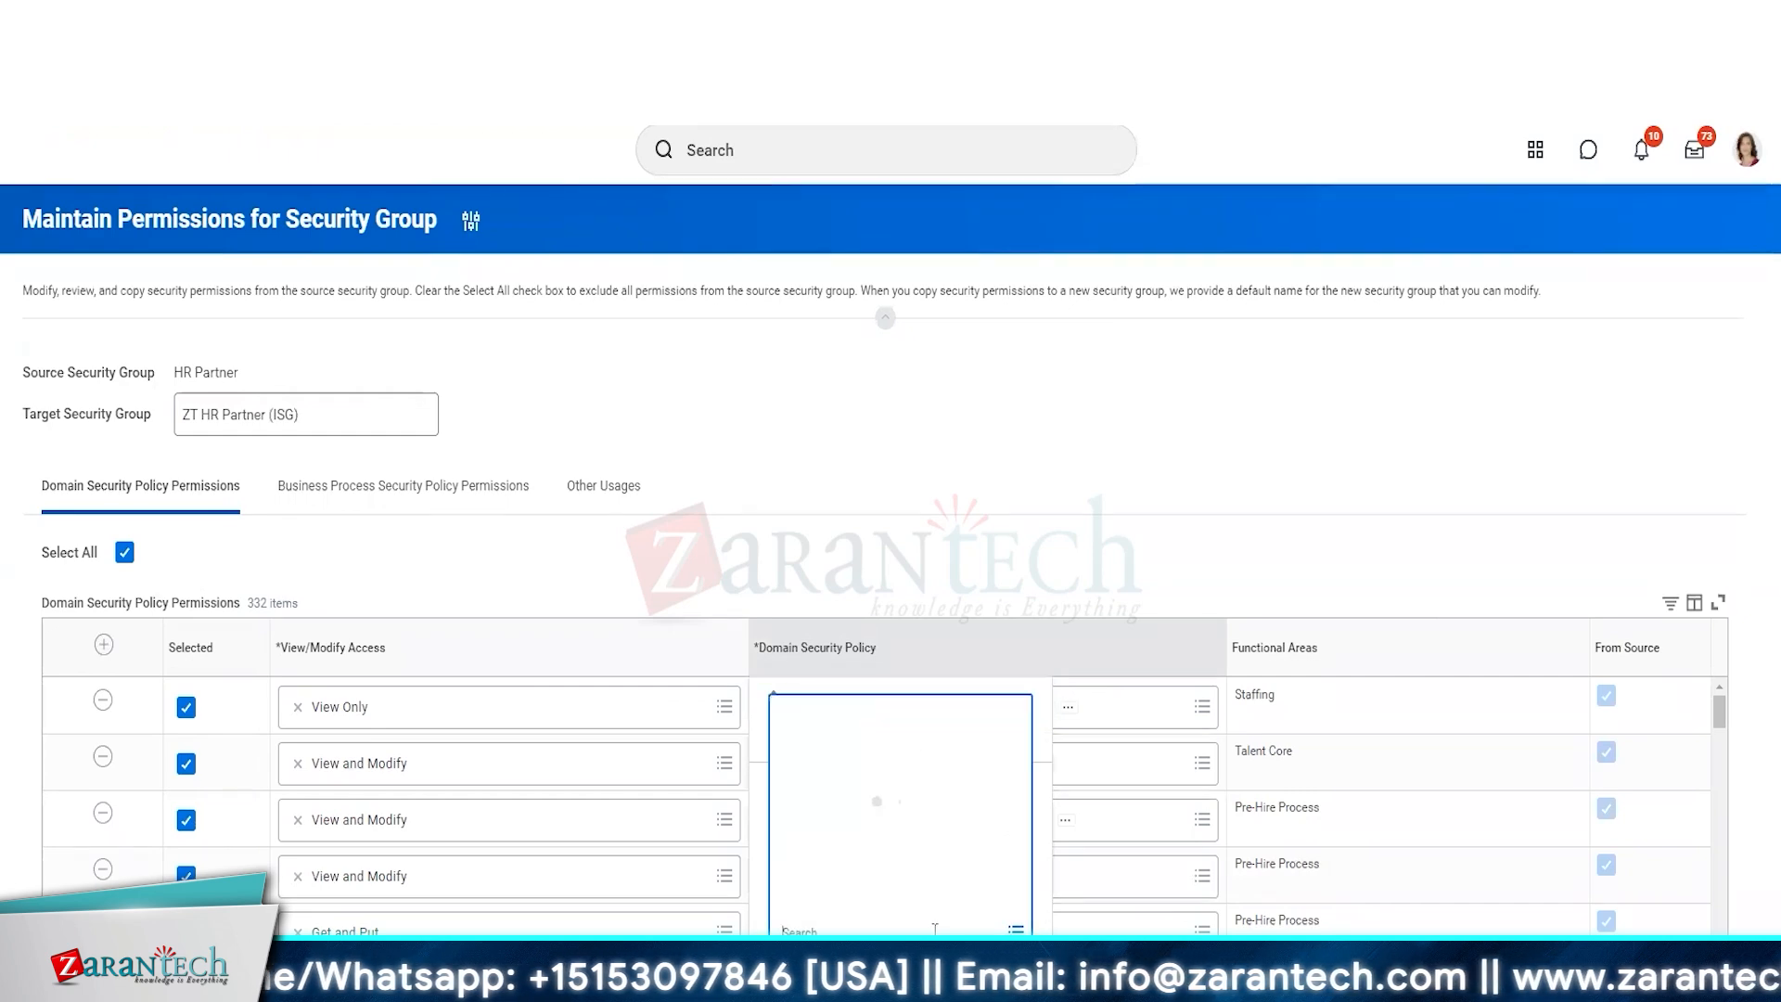
{"action": "type", "text": "compensation"}
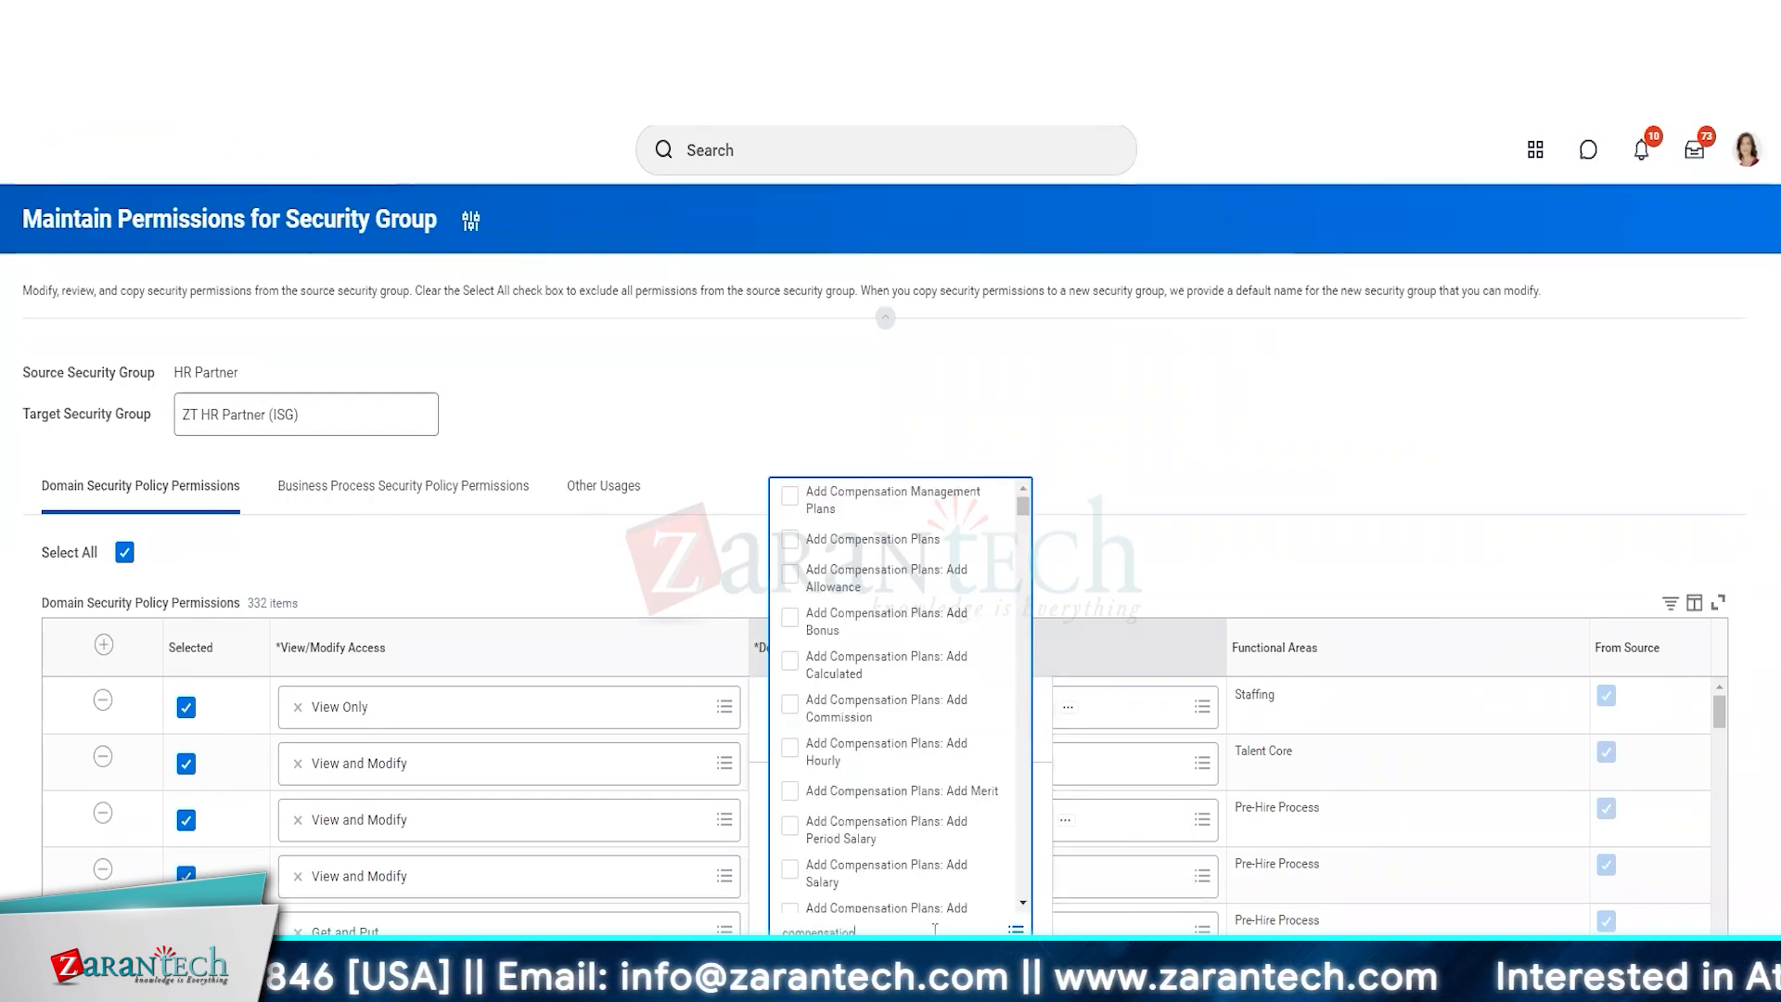
{"action": "key", "text": "Return"}
{"action": "left_click_drag", "start_coordinate": [1024, 601], "coordinate": [1036, 798]}
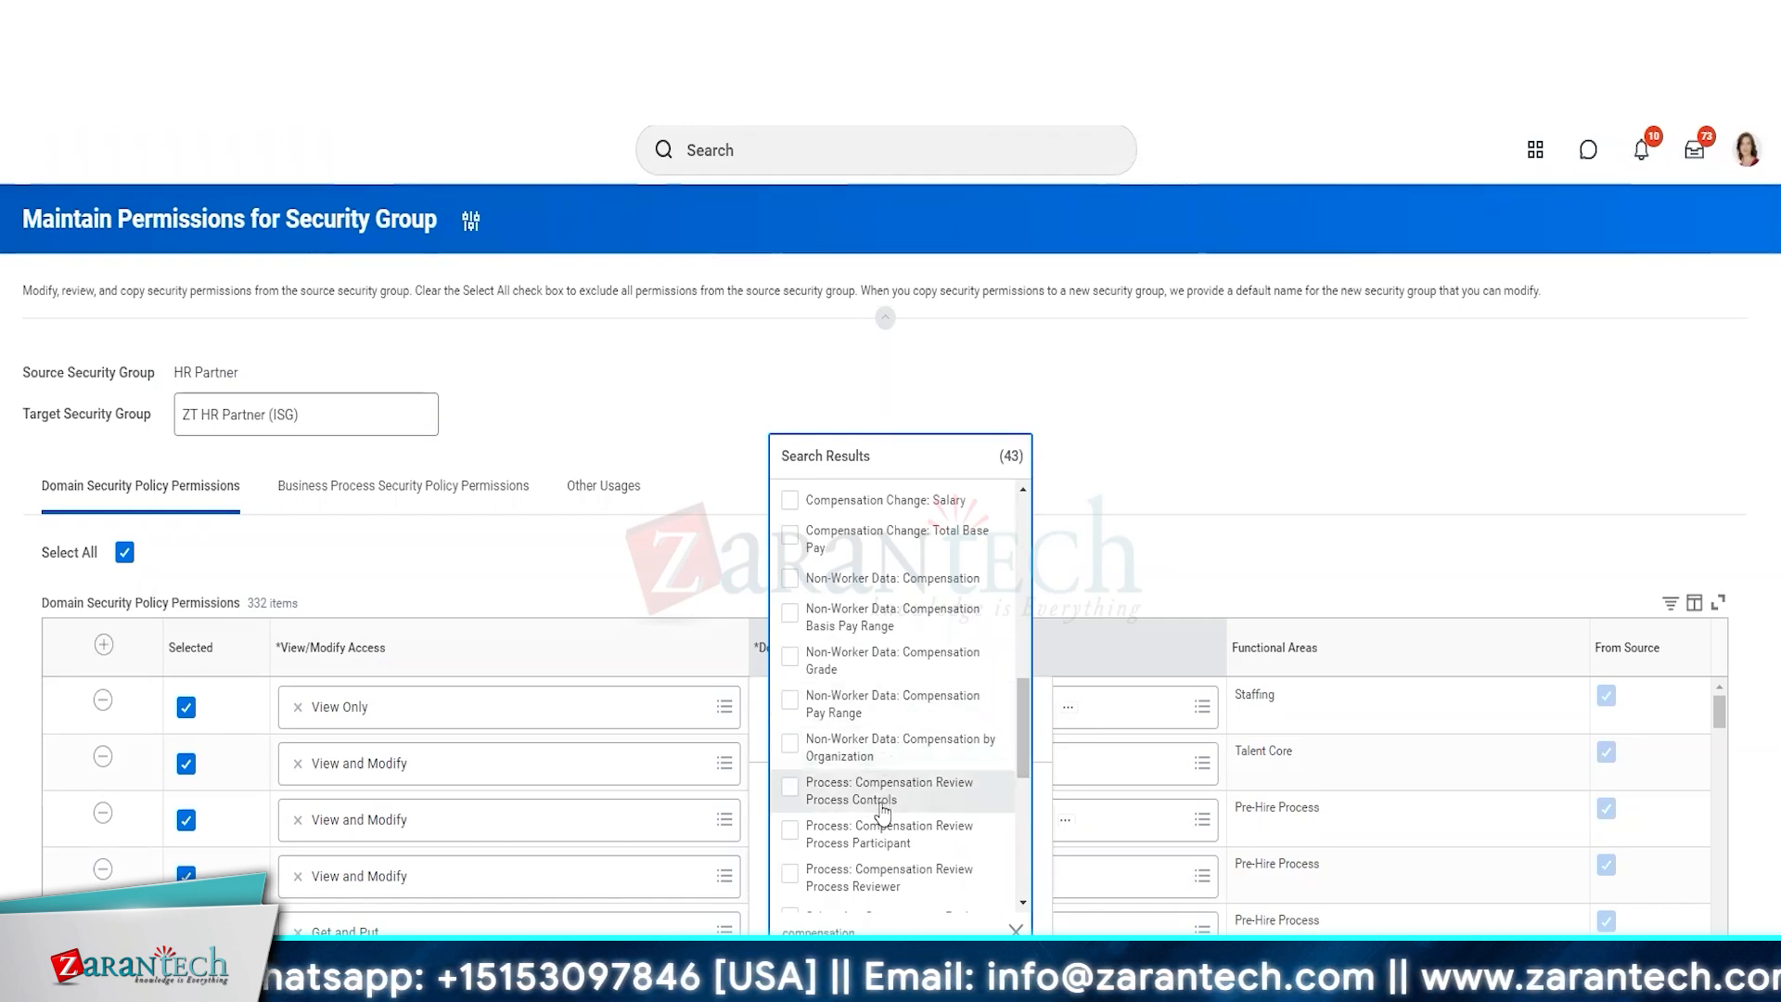
{"action": "left_click", "coordinate": [787, 753]}
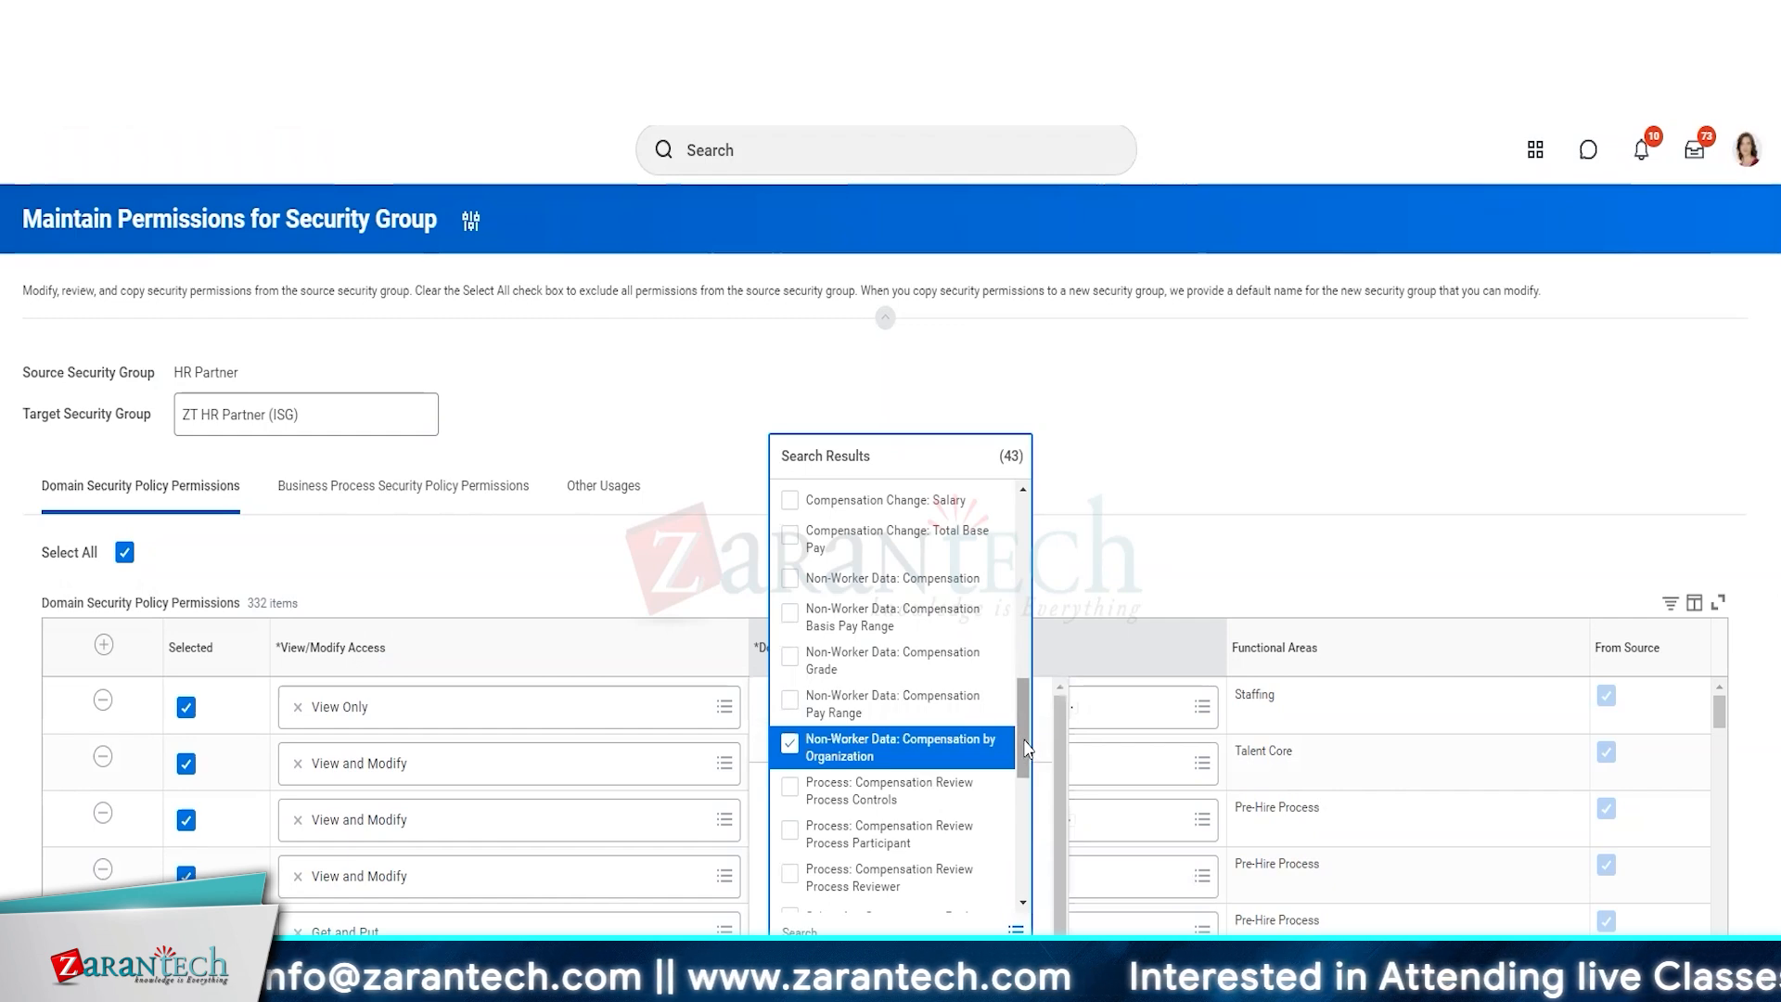
{"action": "left_click_drag", "start_coordinate": [1025, 748], "coordinate": [1026, 756]}
{"action": "scroll", "coordinate": [1026, 756], "scroll_direction": "down", "scroll_amount": 2}
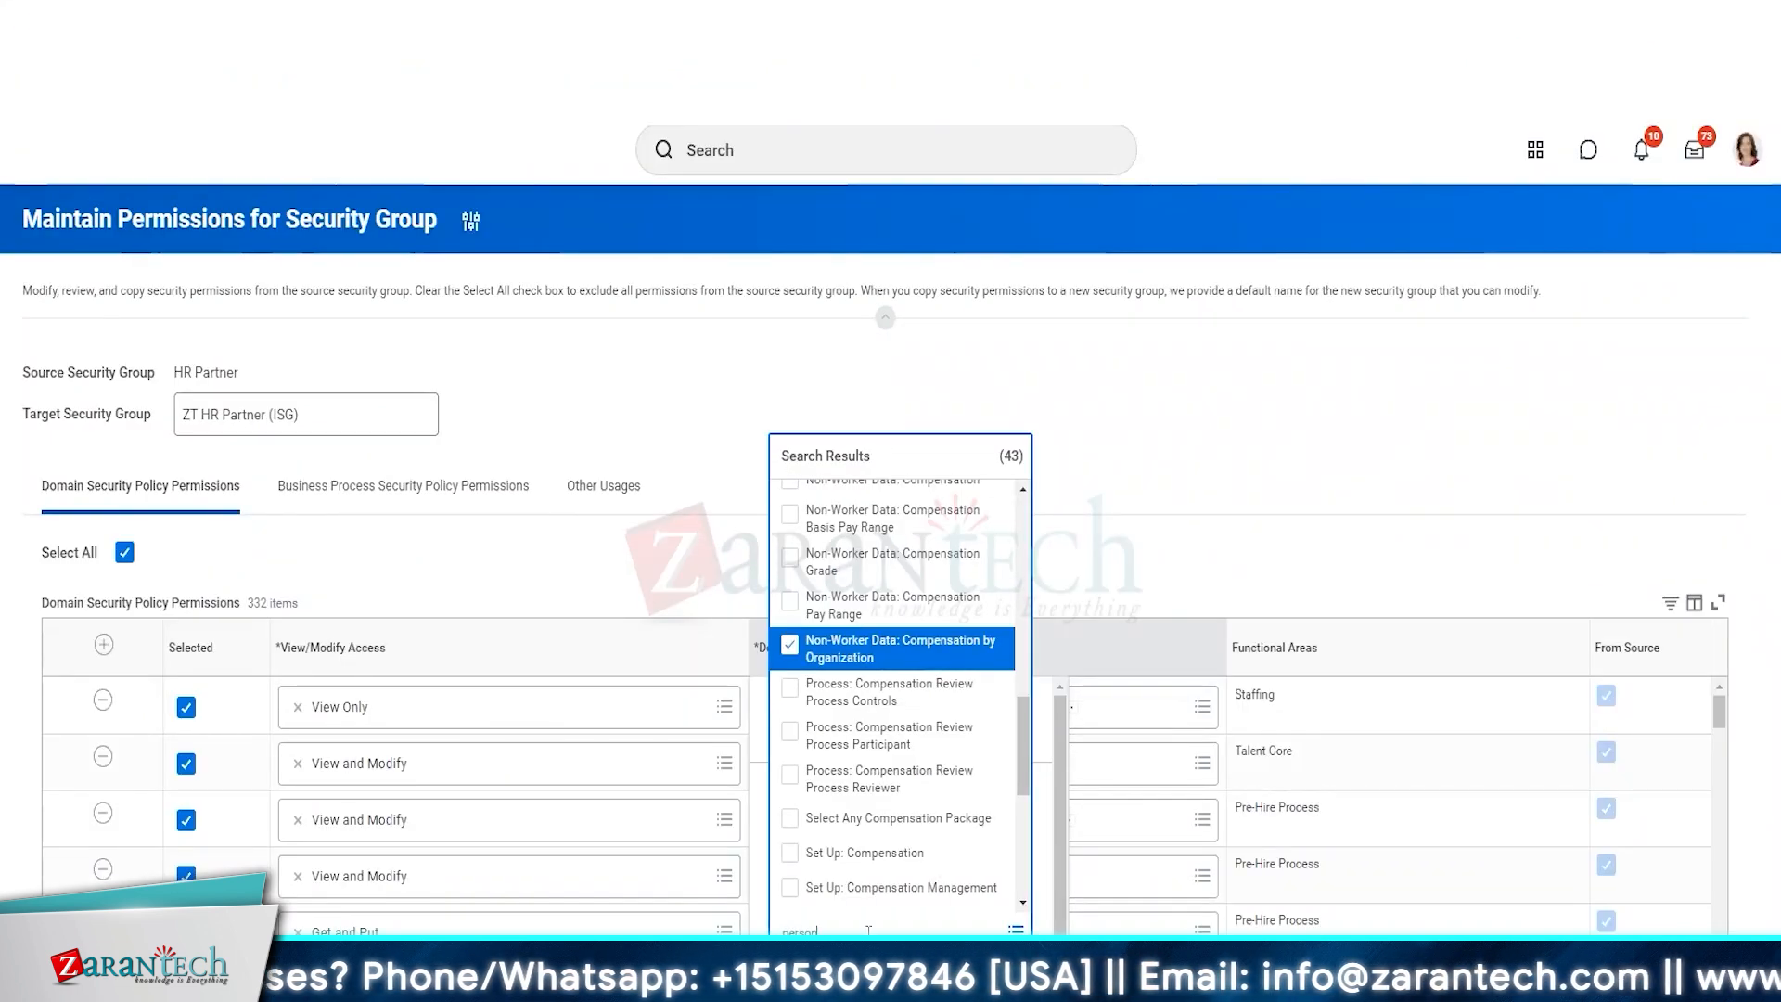
Add Person Data: Personal Data, Personal Information, Personal Photo and Pre-Hire Personal Data to the domain filter and apply it.
{"action": "key", "text": "Return"}
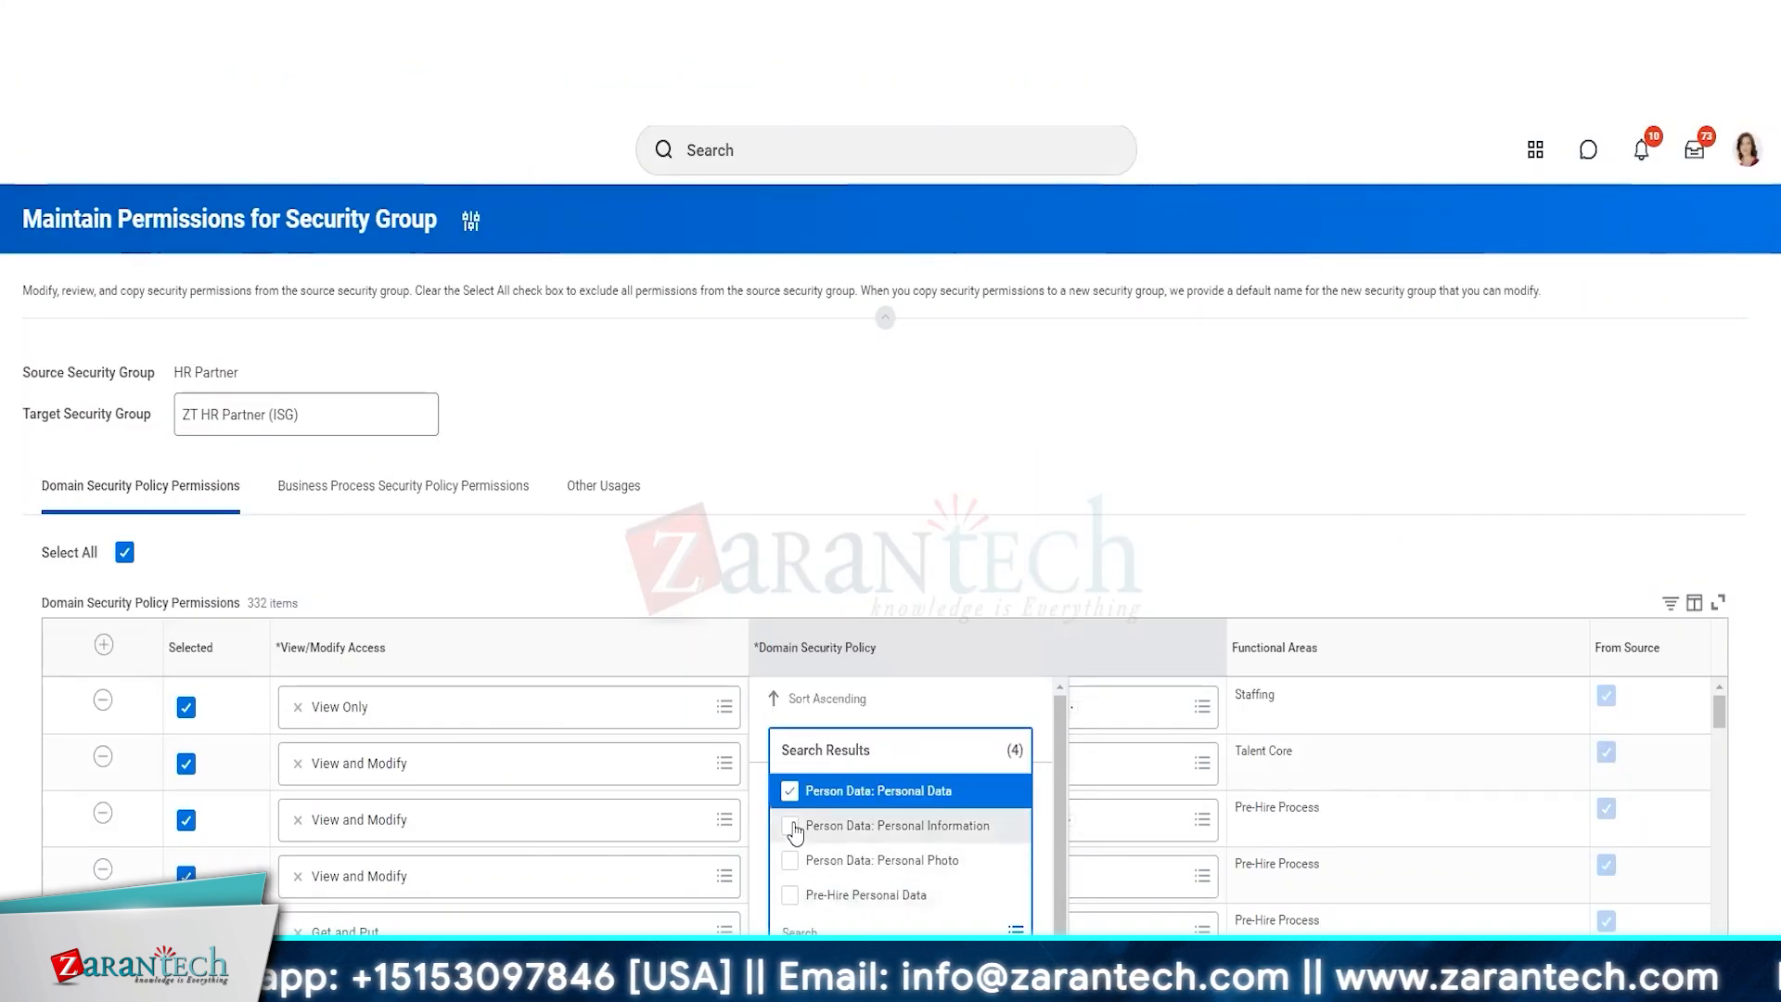
{"action": "left_click", "coordinate": [790, 826]}
{"action": "left_click", "coordinate": [789, 860]}
{"action": "left_click", "coordinate": [790, 894]}
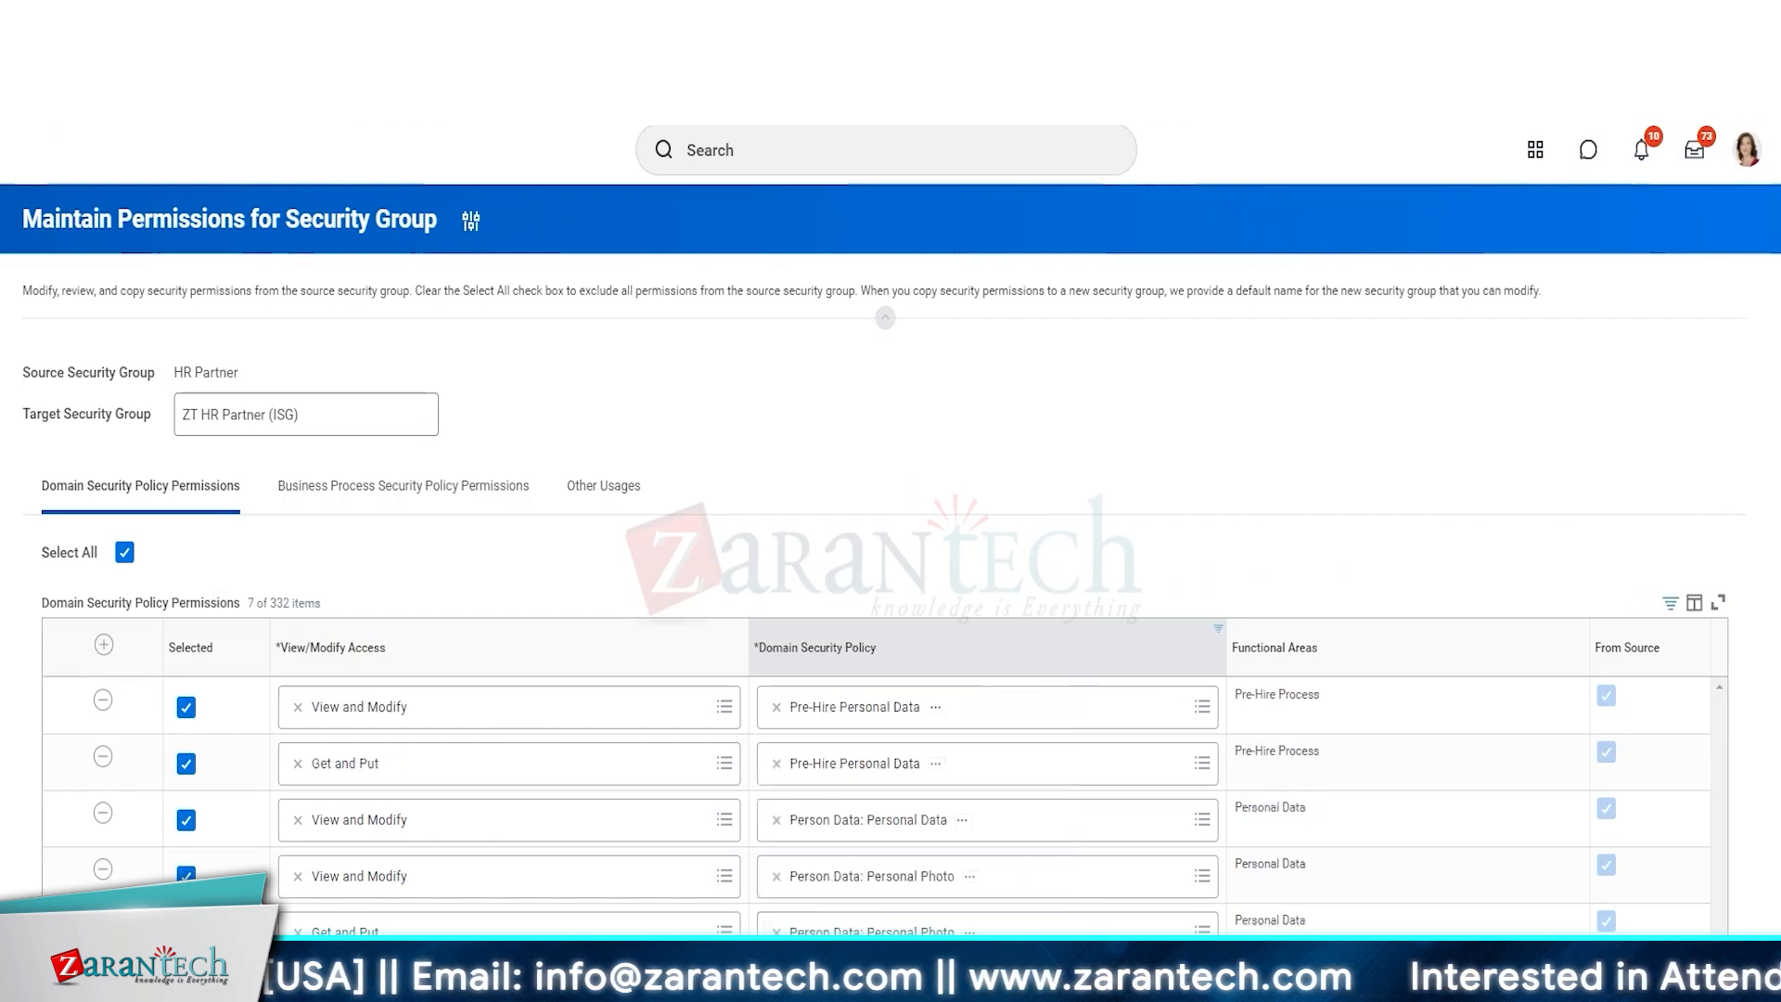
Deselect all the filtered compensation, Person Data and Pre-Hire Personal Data permissions to exclude them from the copied security group.
{"action": "scroll", "coordinate": [647, 605], "scroll_direction": "down", "scroll_amount": 2}
{"action": "left_click", "coordinate": [186, 784]}
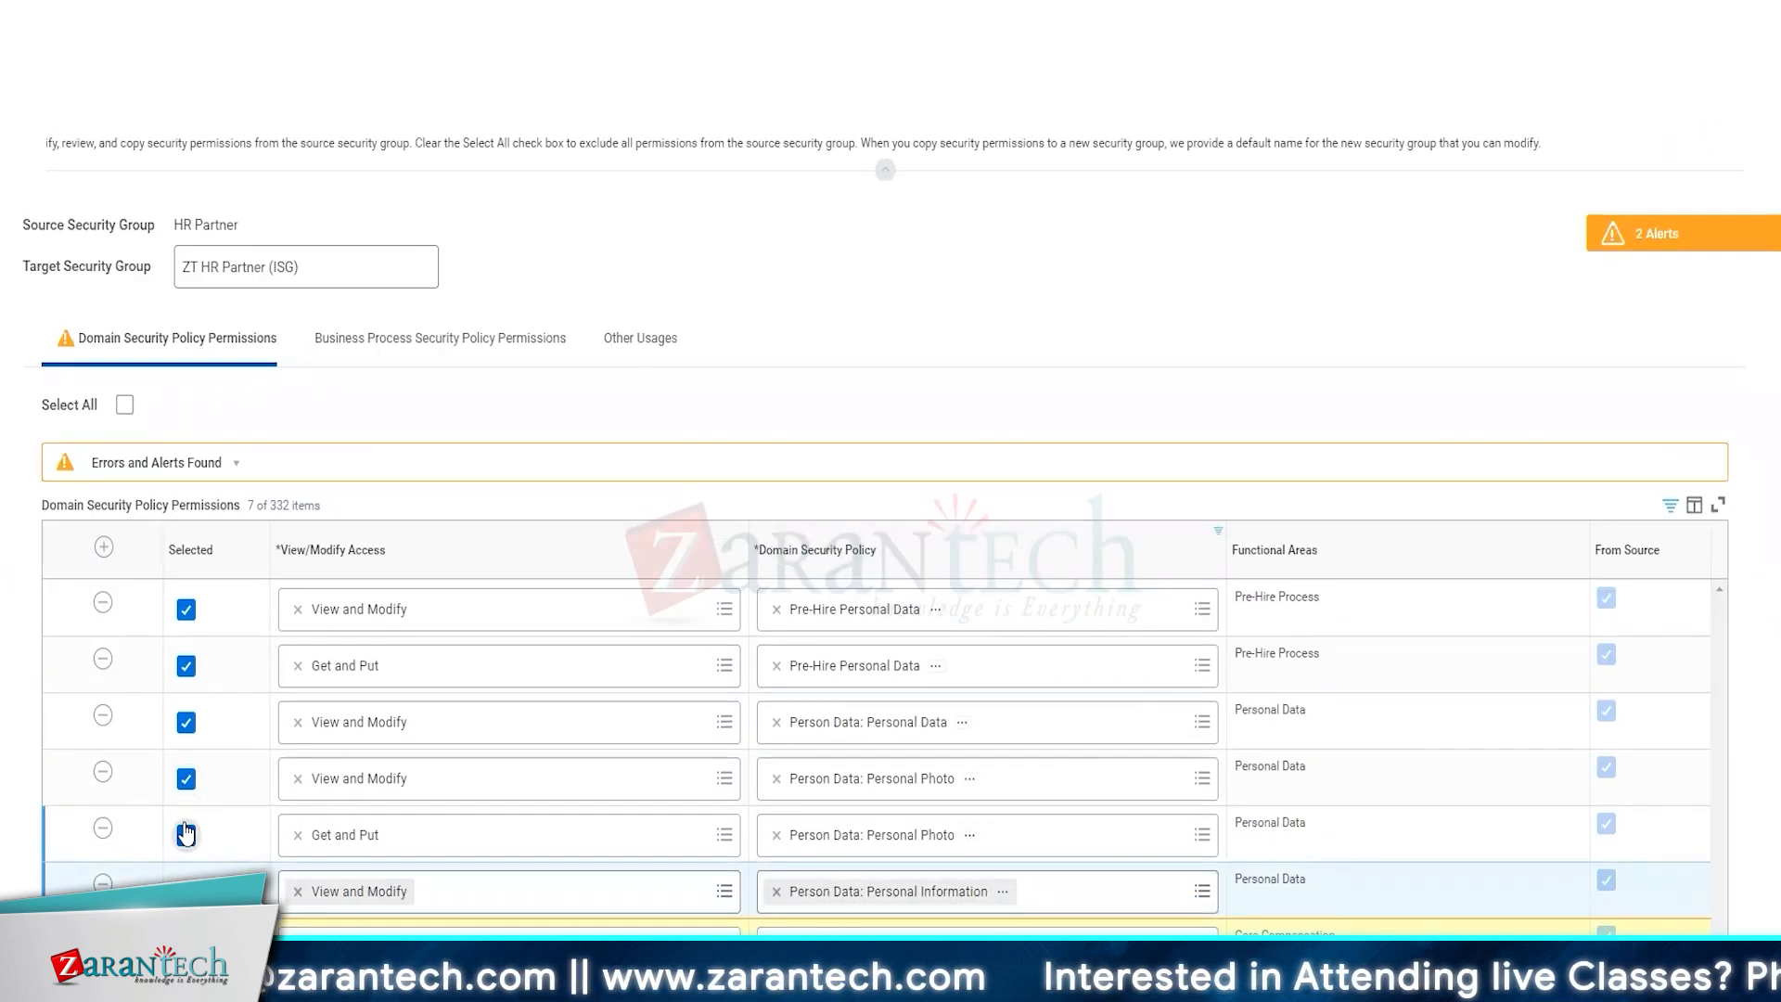
{"action": "left_click", "coordinate": [187, 835]}
{"action": "left_click", "coordinate": [187, 779]}
{"action": "left_click", "coordinate": [187, 722]}
{"action": "left_click", "coordinate": [187, 666]}
{"action": "left_click", "coordinate": [187, 609]}
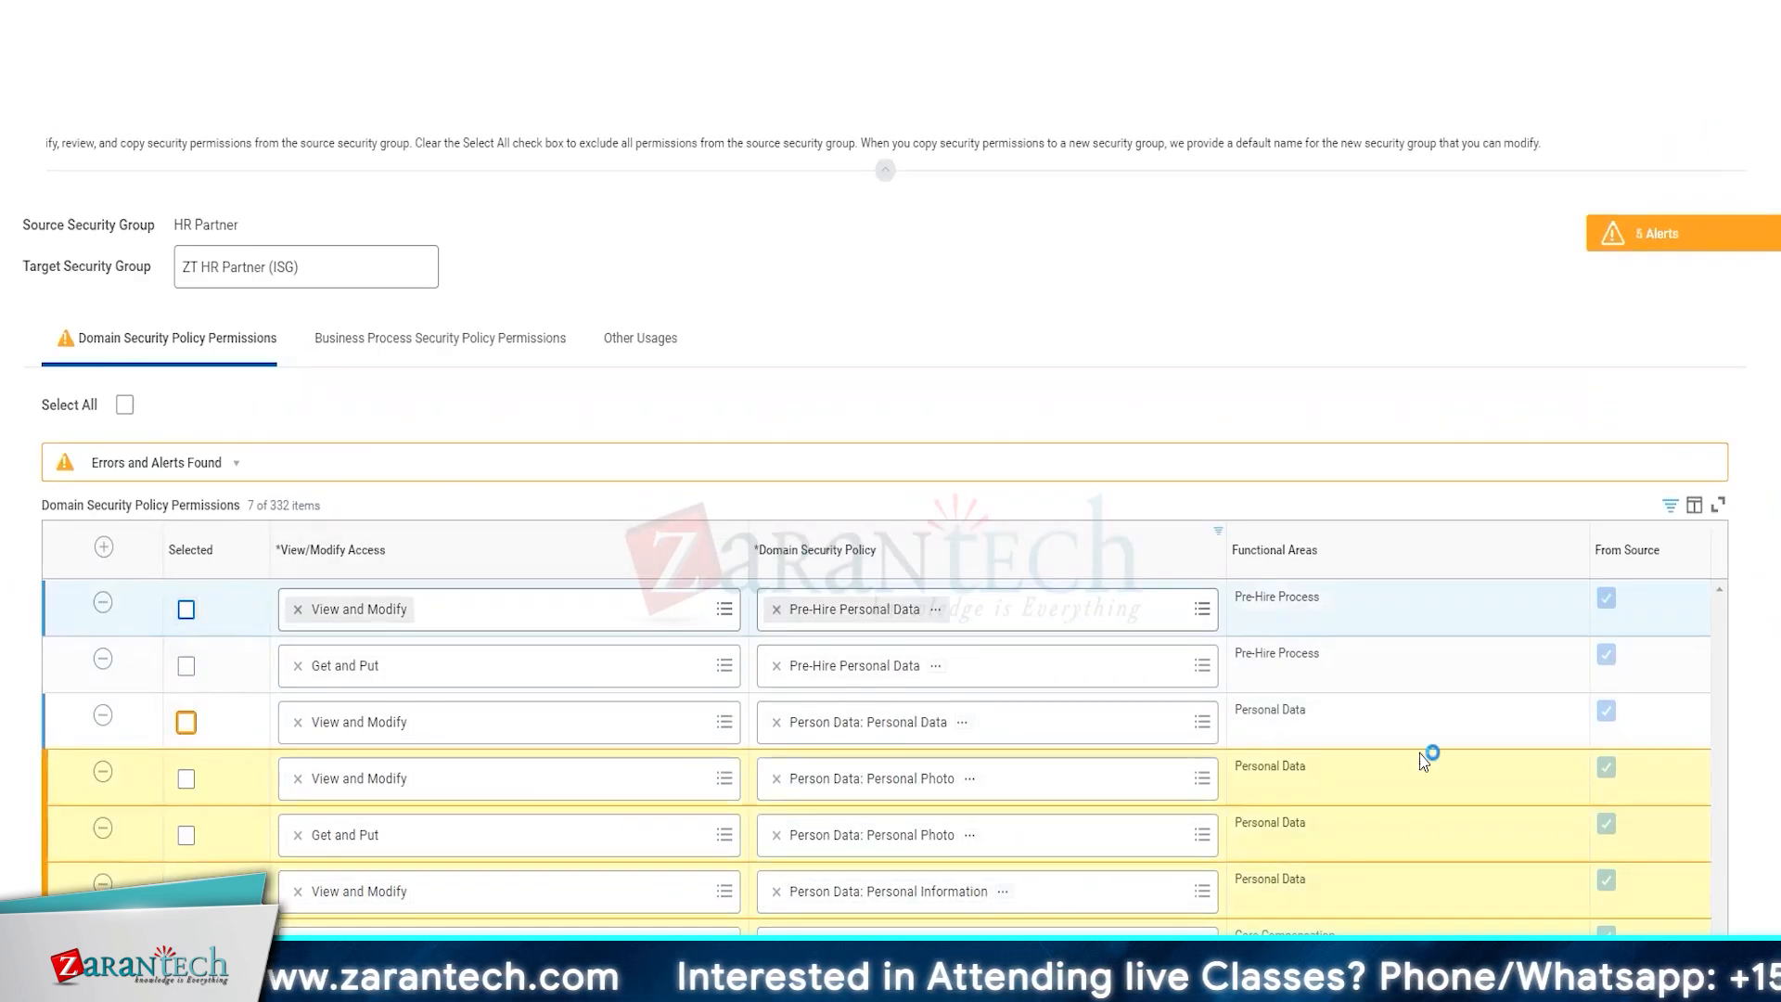
Open the worker profile in a separate tab, search for "create sec group" and start the Create Security Group task.
{"action": "left_click", "coordinate": [205, 270]}
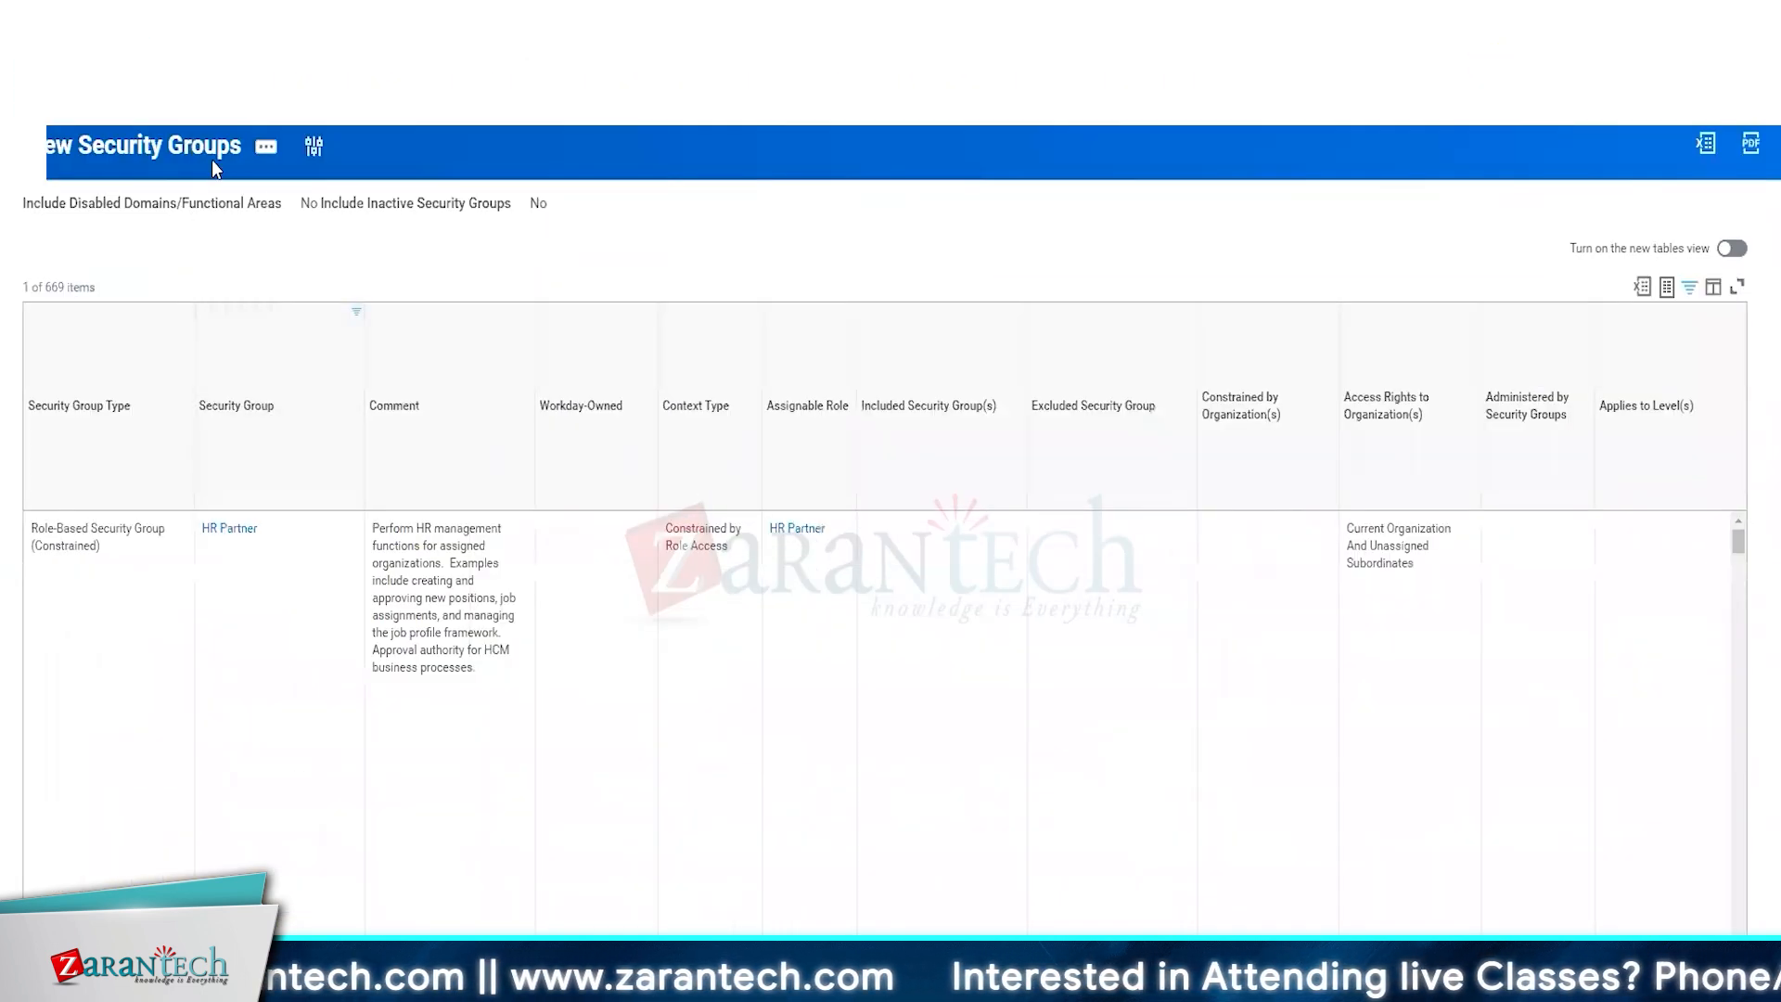
{"action": "scroll", "coordinate": [209, 246], "scroll_direction": "up", "scroll_amount": 2}
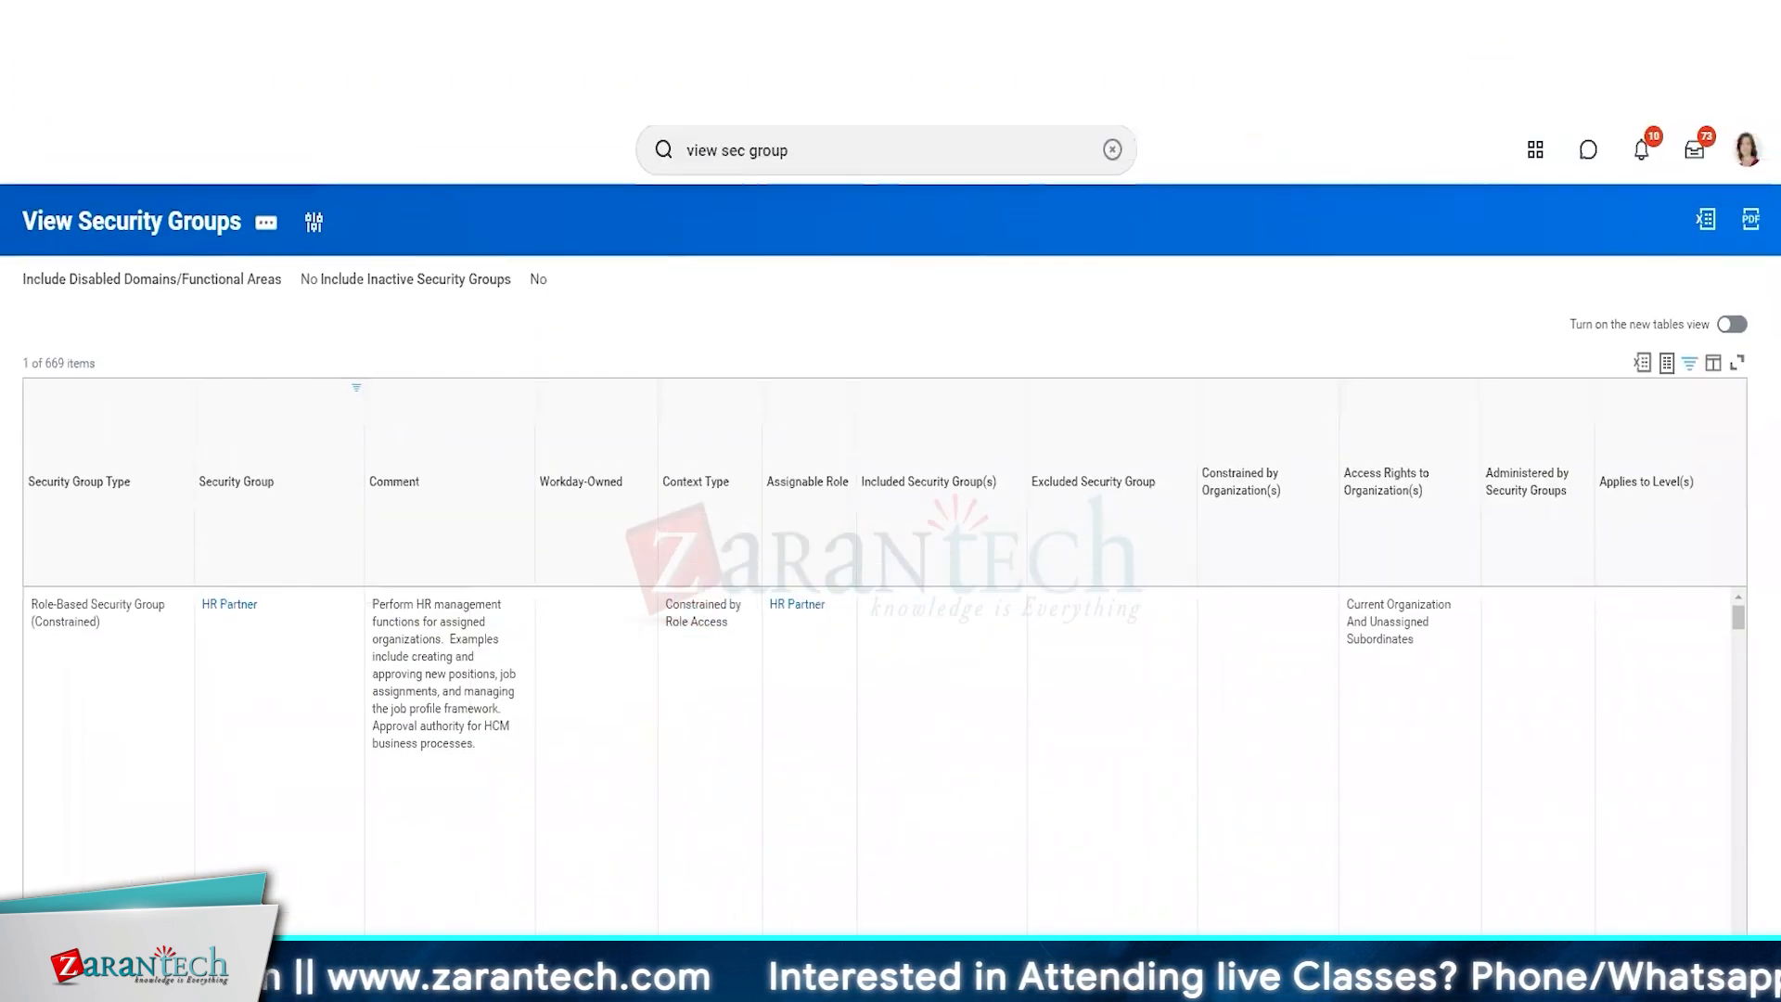
{"action": "left_click", "coordinate": [1746, 148]}
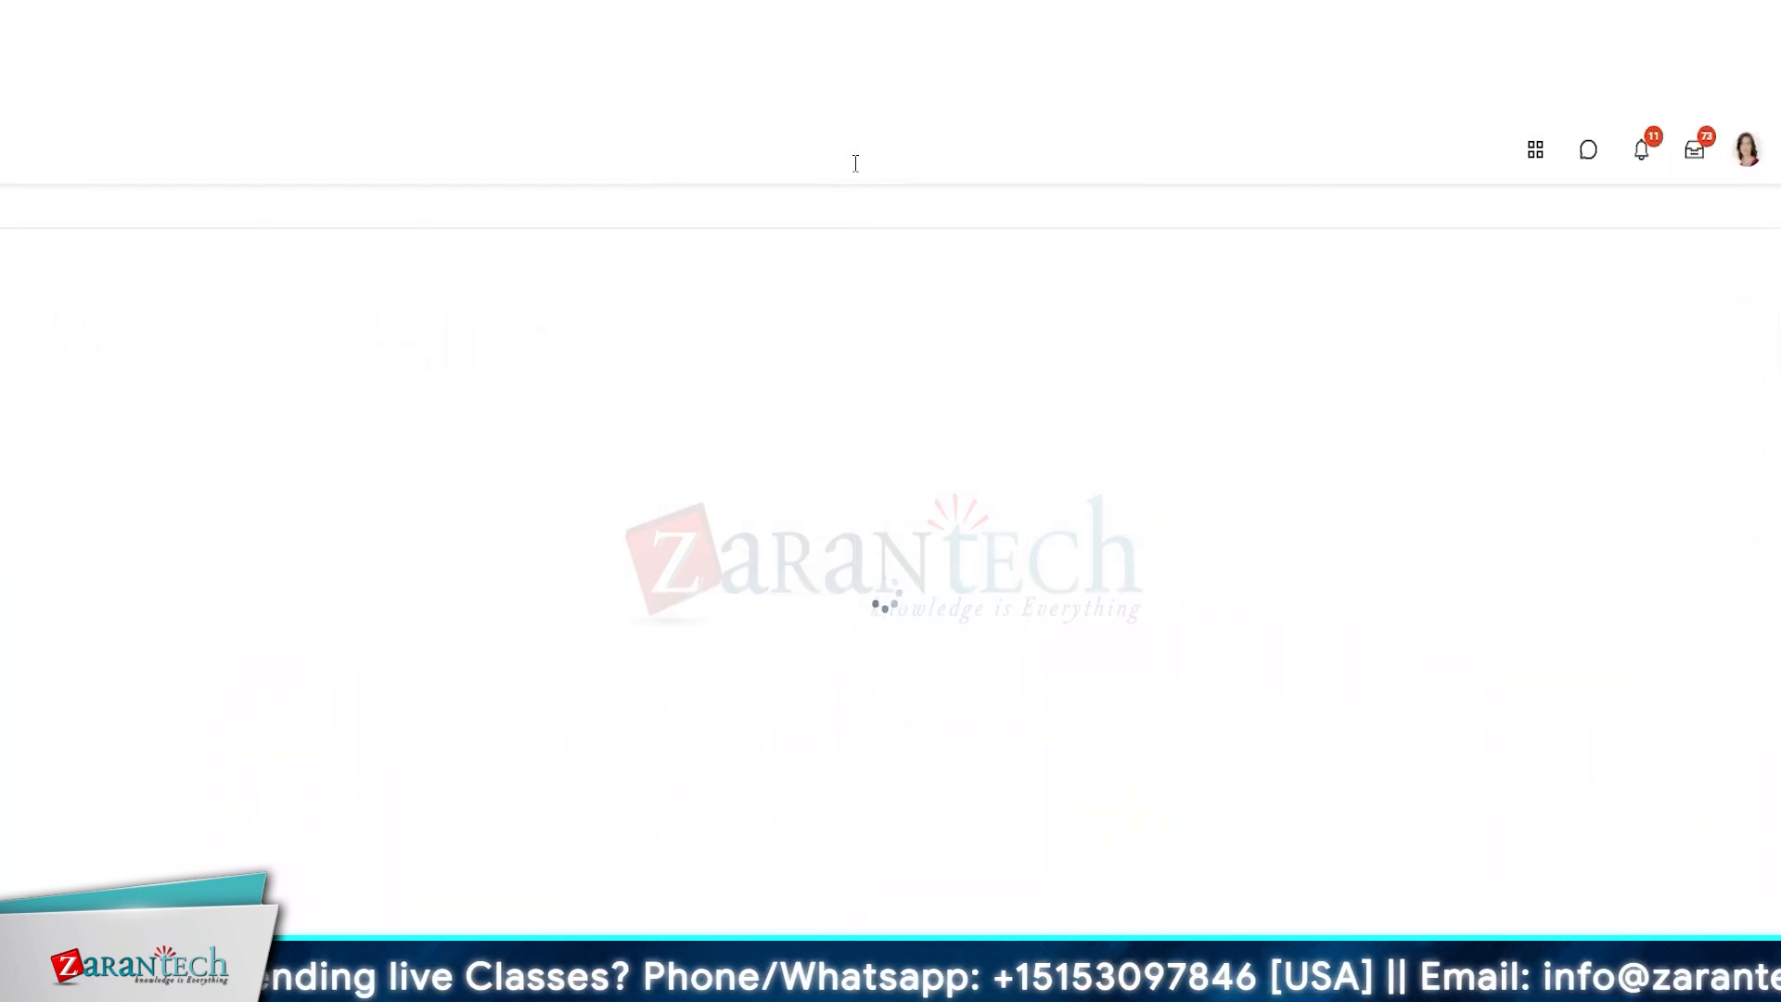
{"action": "left_click", "coordinate": [854, 159]}
{"action": "type", "text": "cr"}
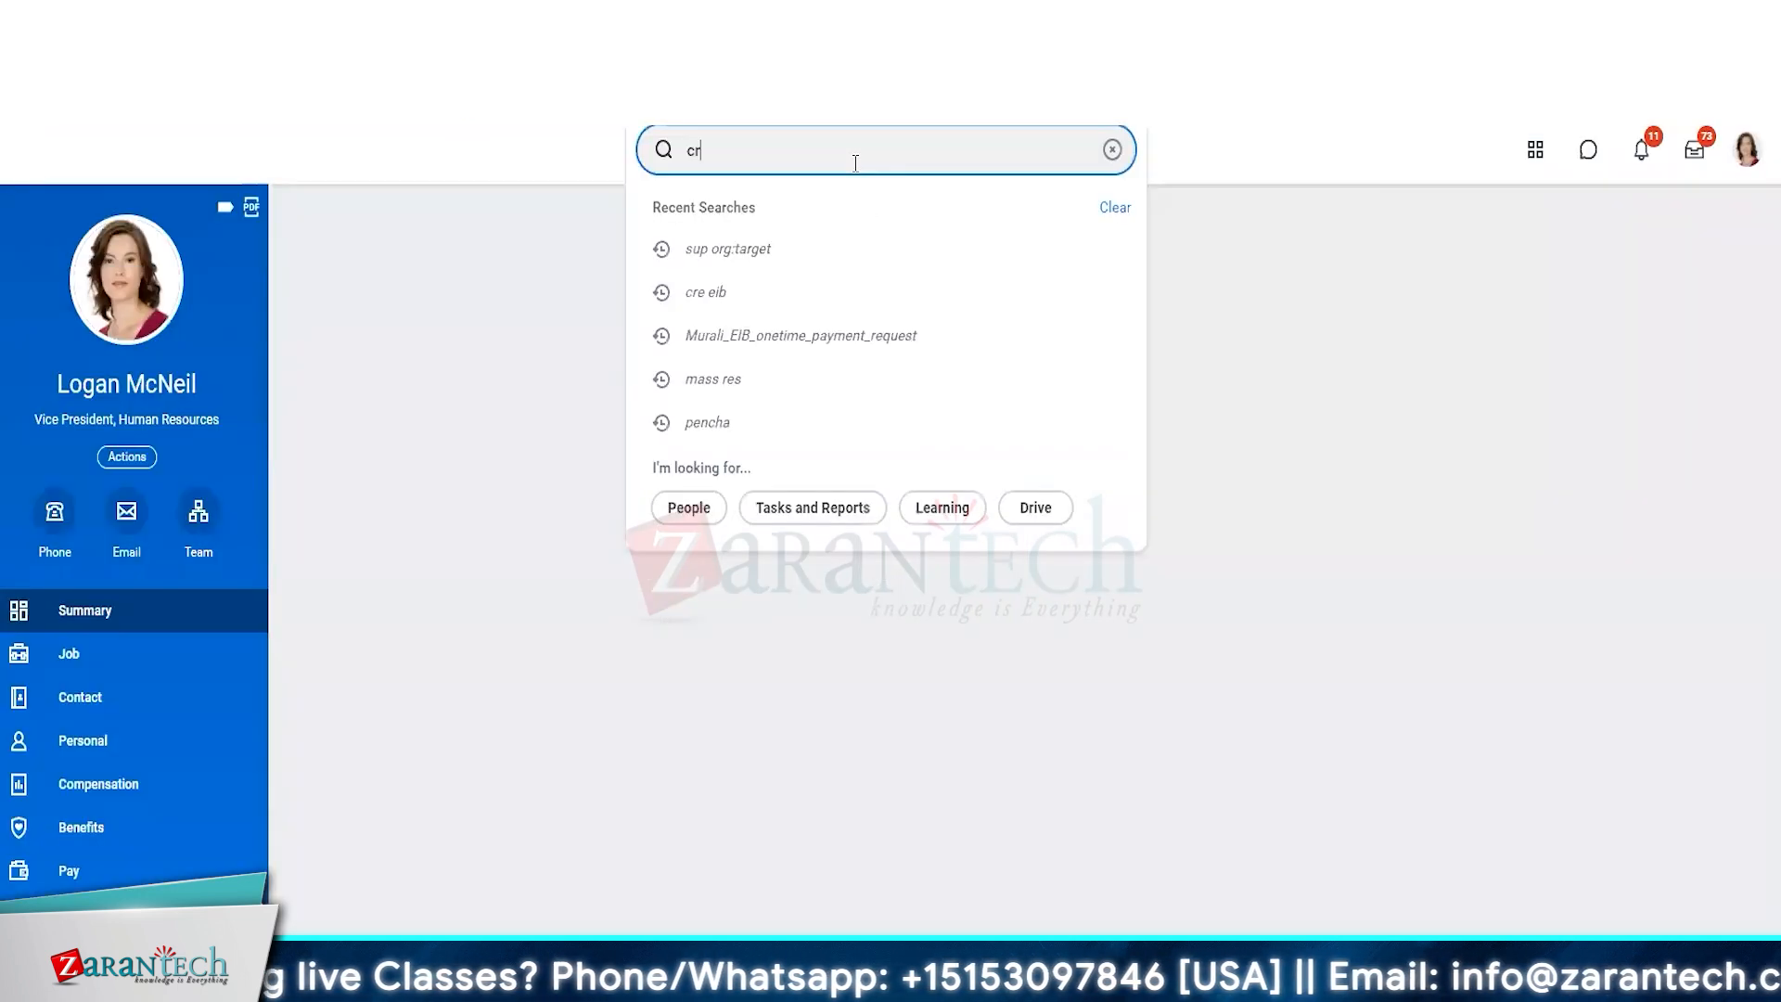
{"action": "type", "text": "eate sec group"}
{"action": "left_click", "coordinate": [878, 206]}
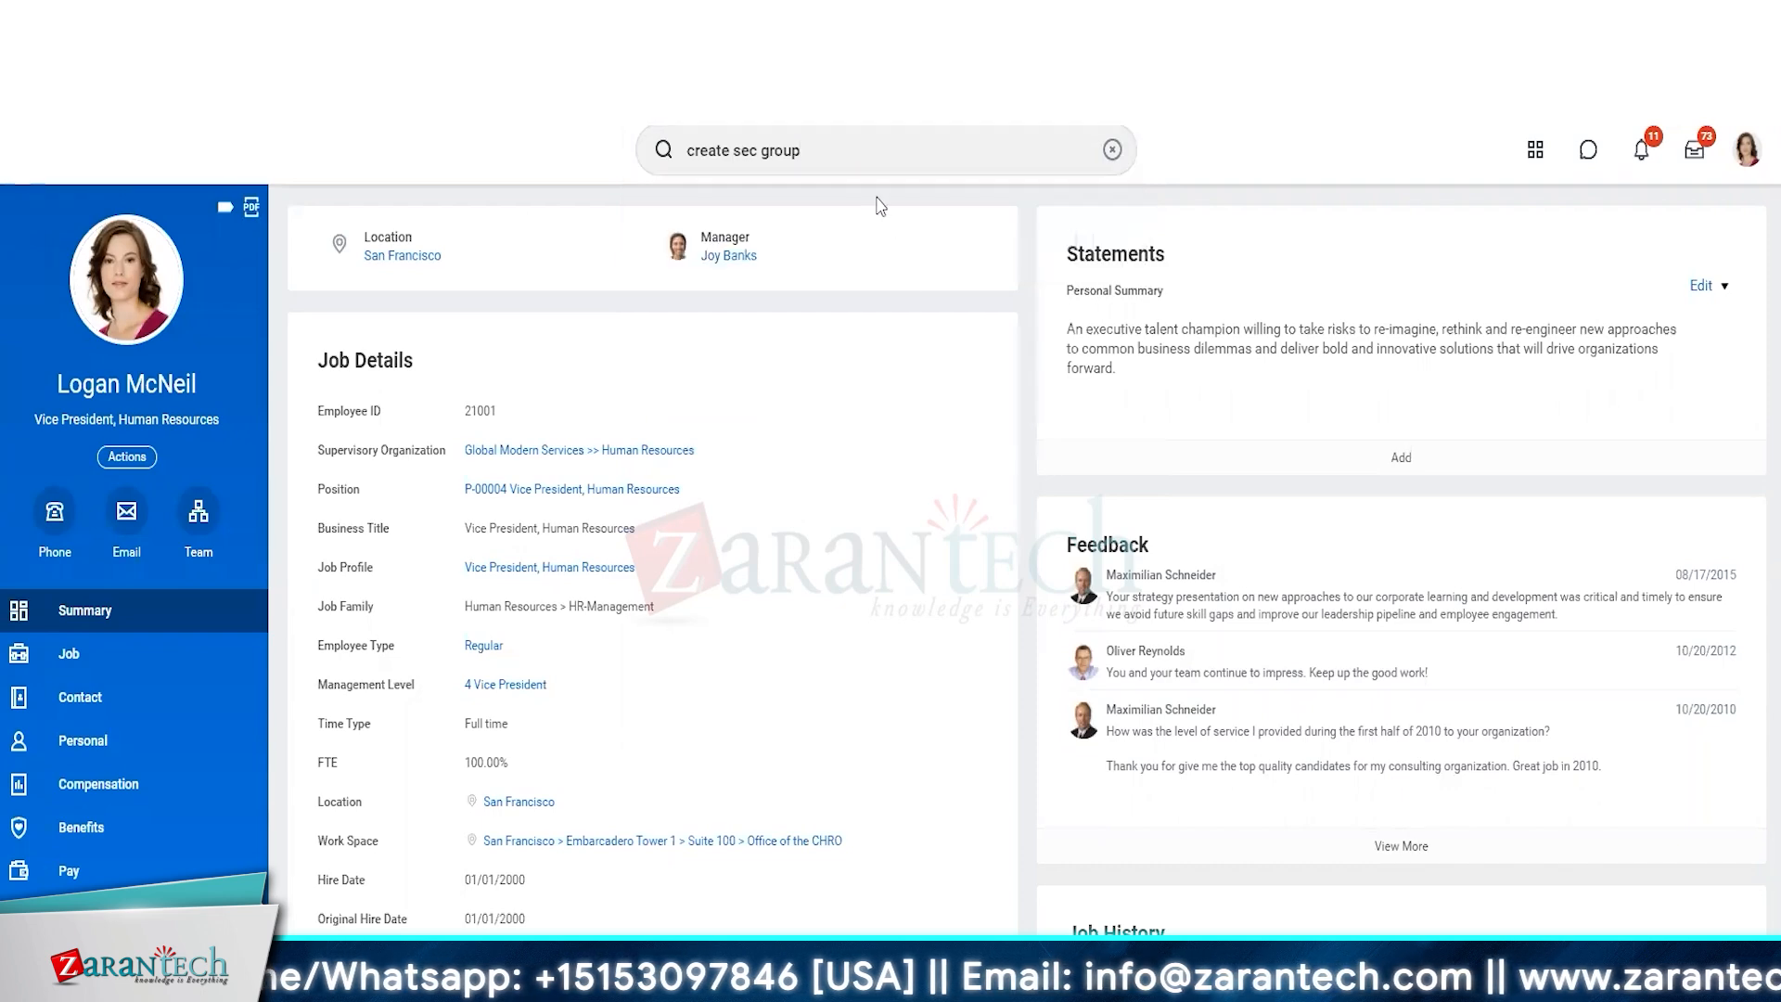
Choose Intersection Security Group as the tenanted security group type and name the group "ZT HR Partner (Non-HR)".
{"action": "left_click", "coordinate": [362, 295]}
{"action": "left_click", "coordinate": [326, 600]}
{"action": "left_click", "coordinate": [318, 349]}
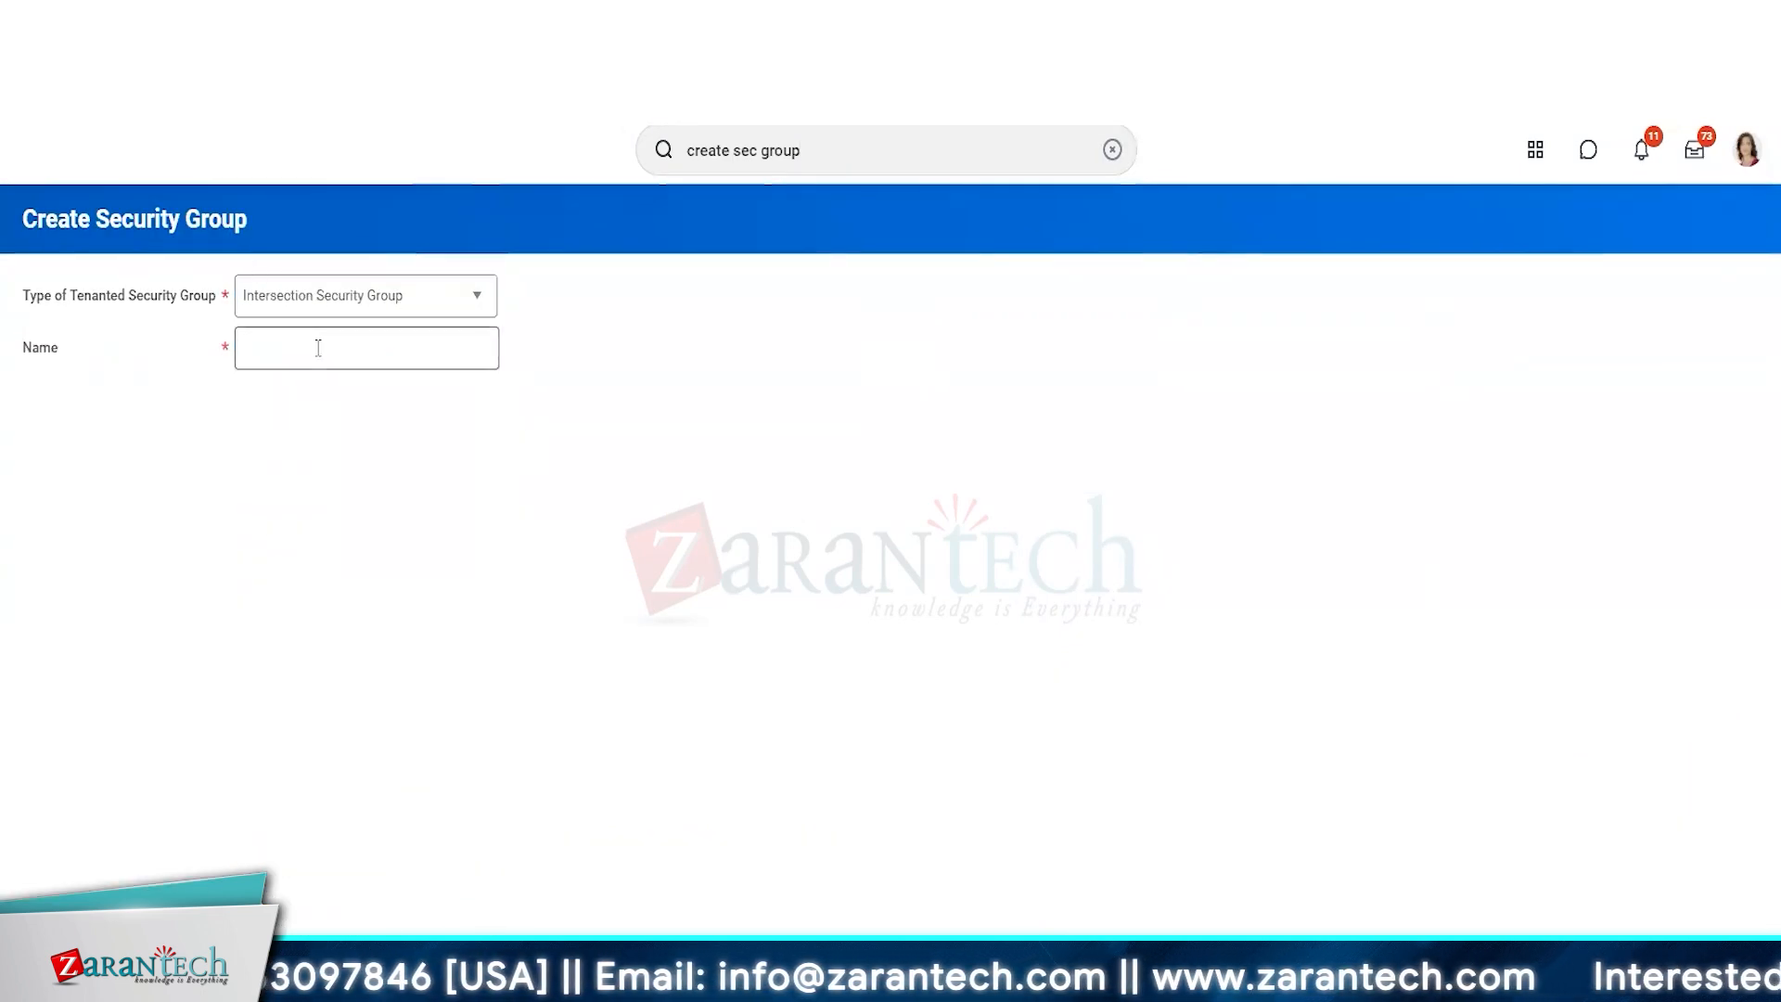
{"action": "type", "text": "Z"}
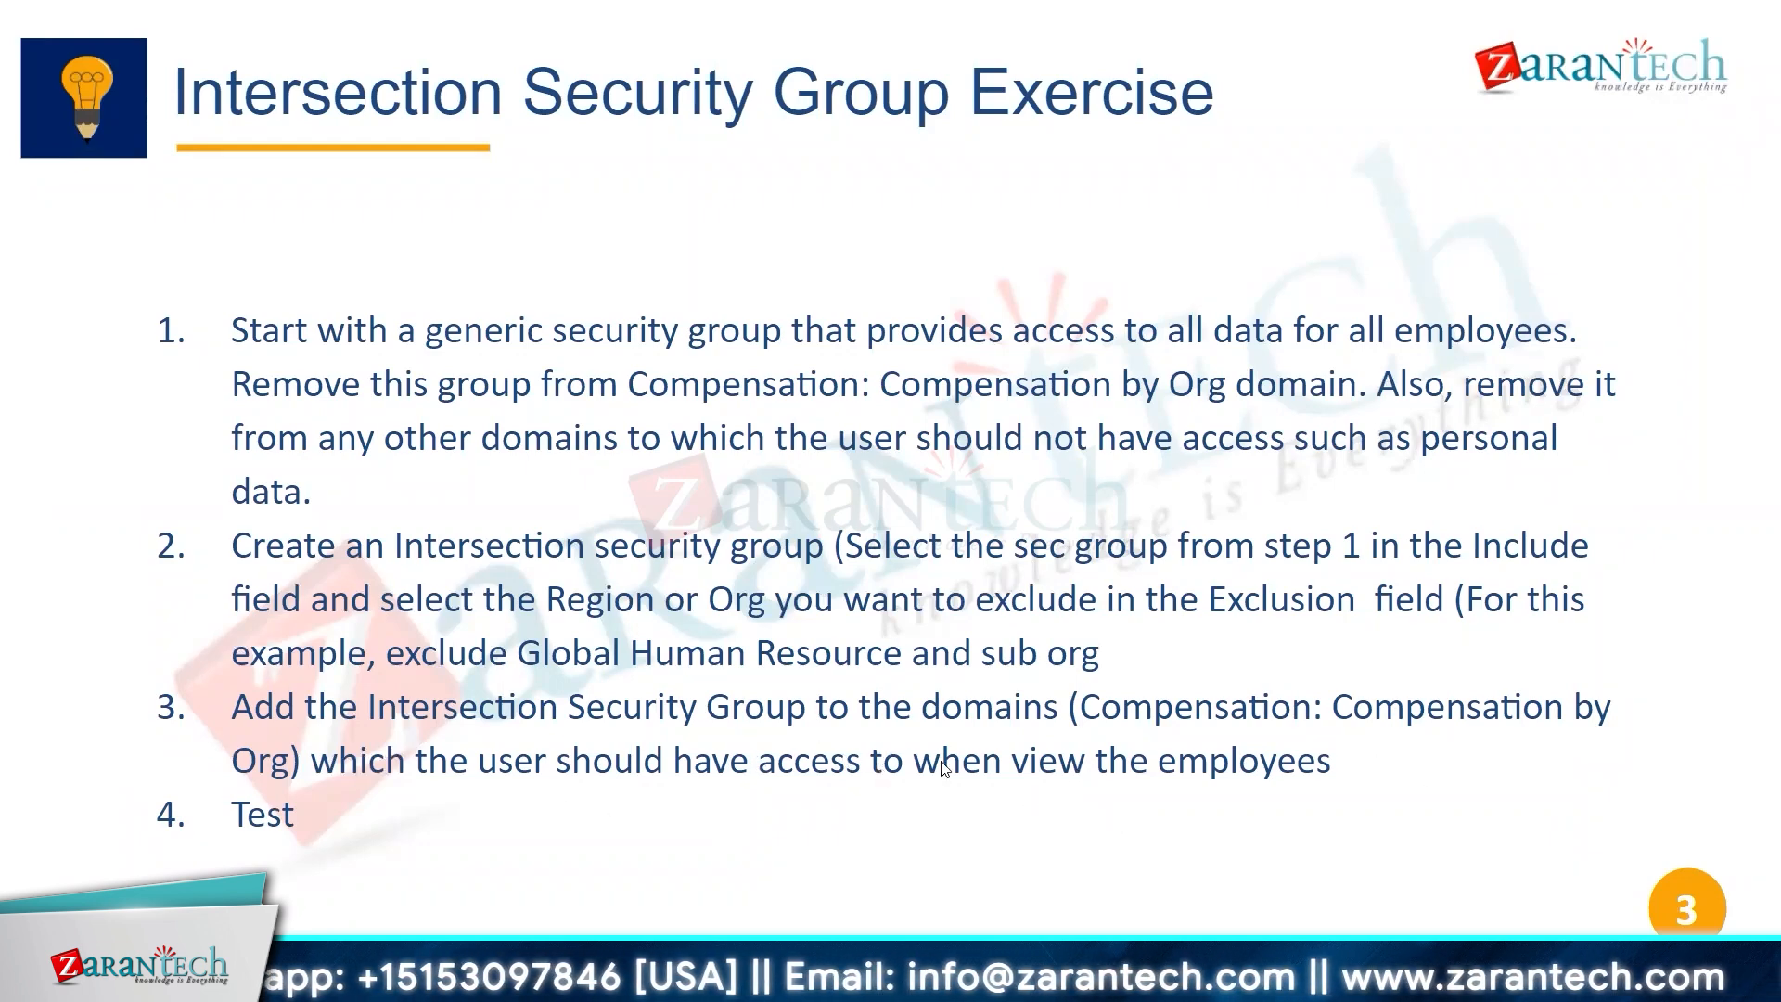
{"action": "left_click", "coordinate": [432, 735]}
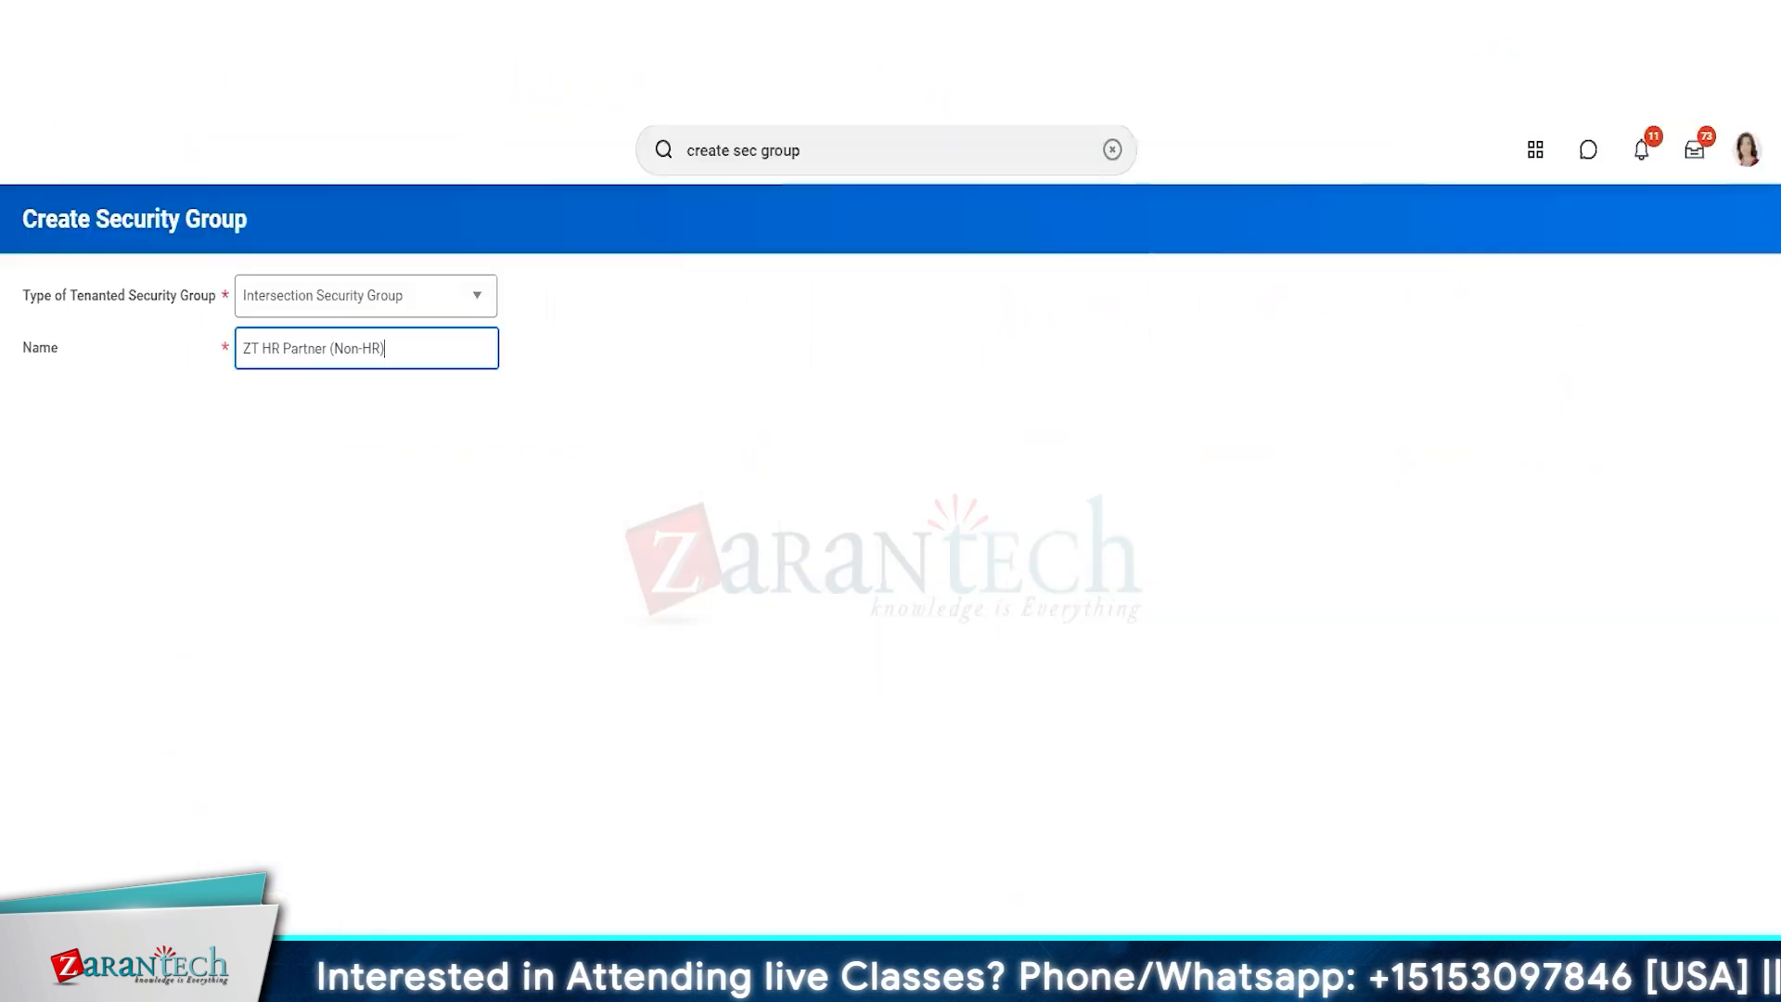
Open the worker profile in a new tab, search for "maint ass role" and start the Maintain Assignable Roles task.
{"action": "left_click", "coordinate": [1747, 153]}
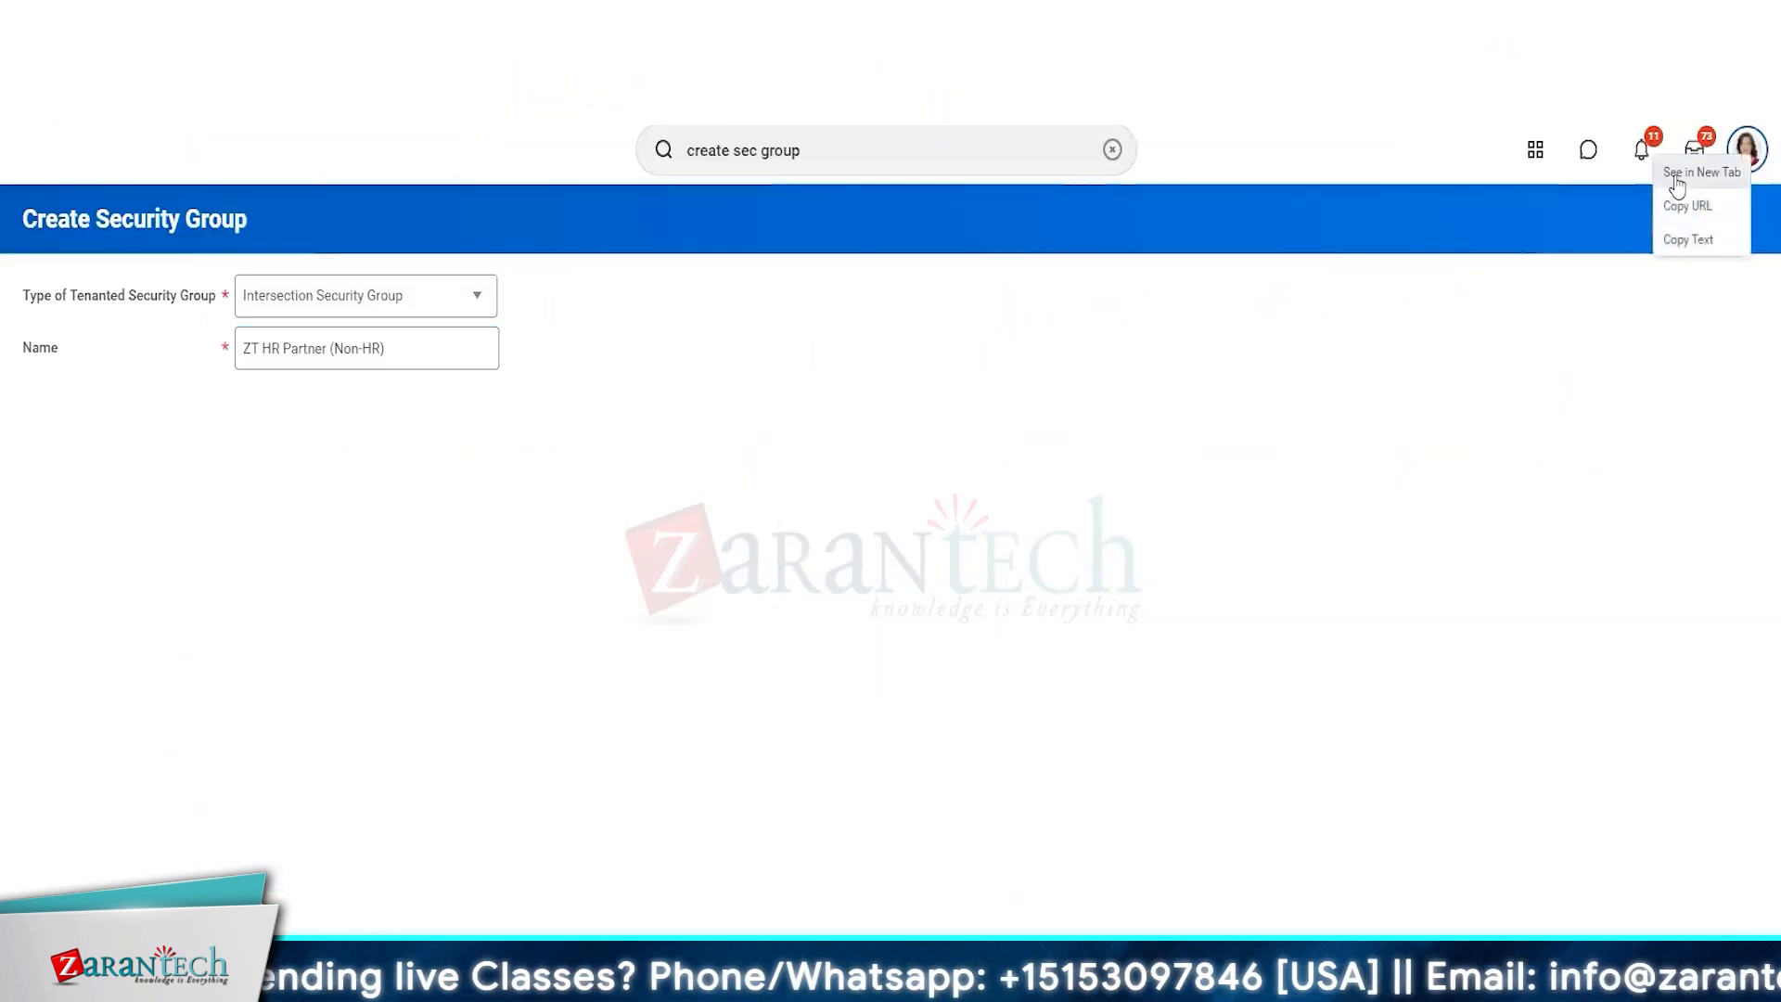
{"action": "left_click", "coordinate": [1678, 177]}
{"action": "left_click", "coordinate": [764, 152]}
{"action": "type", "text": "main"}
{"action": "type", "text": "t ass role"}
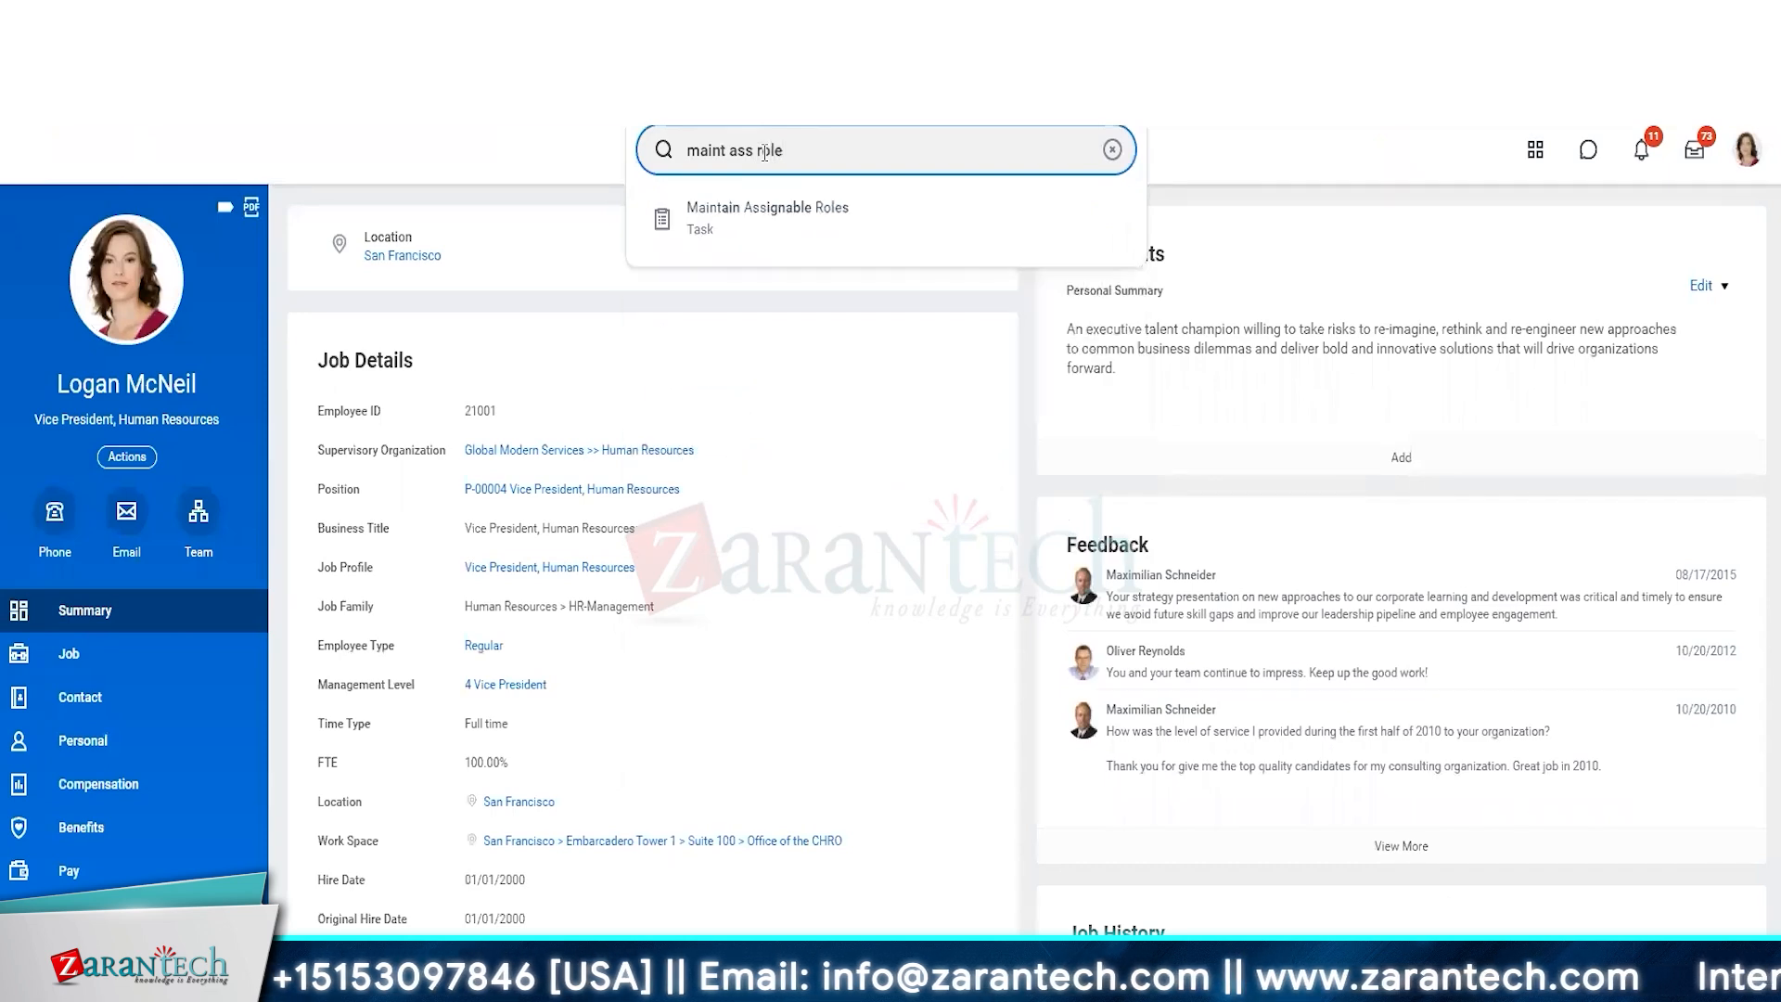
{"action": "left_click", "coordinate": [766, 198]}
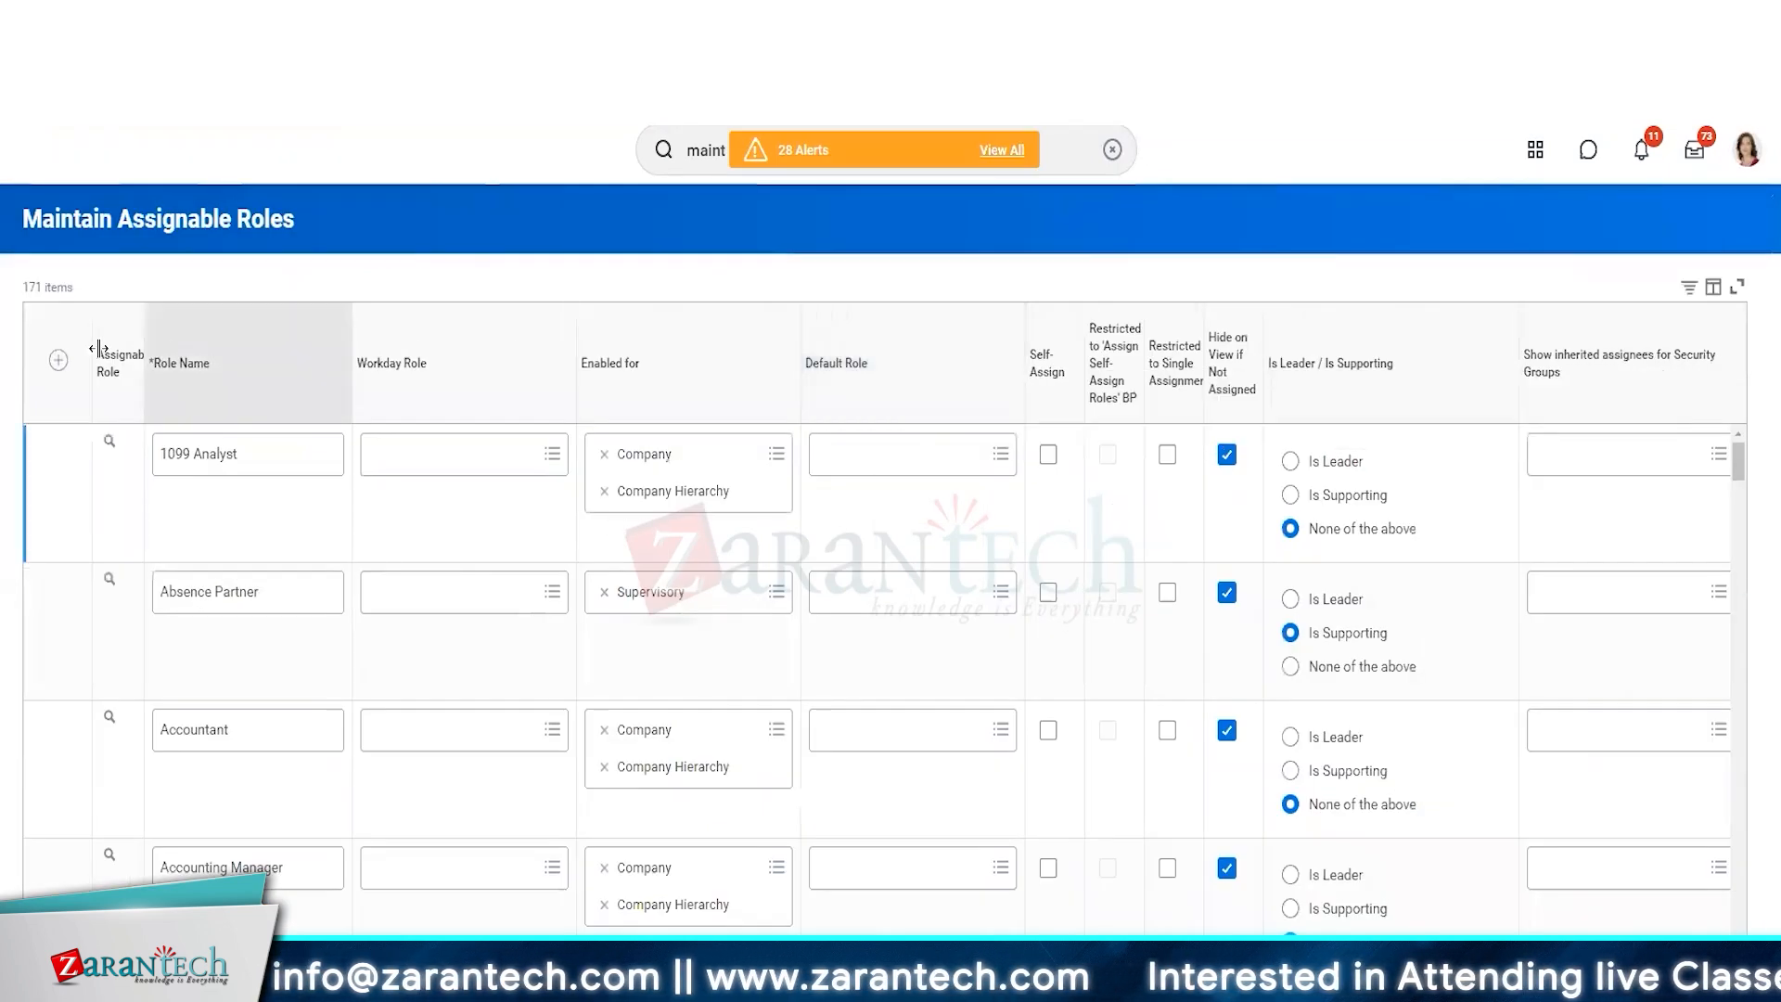
Add a new assignable role row and name the role "ZT HR Partner (Non-HR Role)".
{"action": "left_click", "coordinate": [58, 360]}
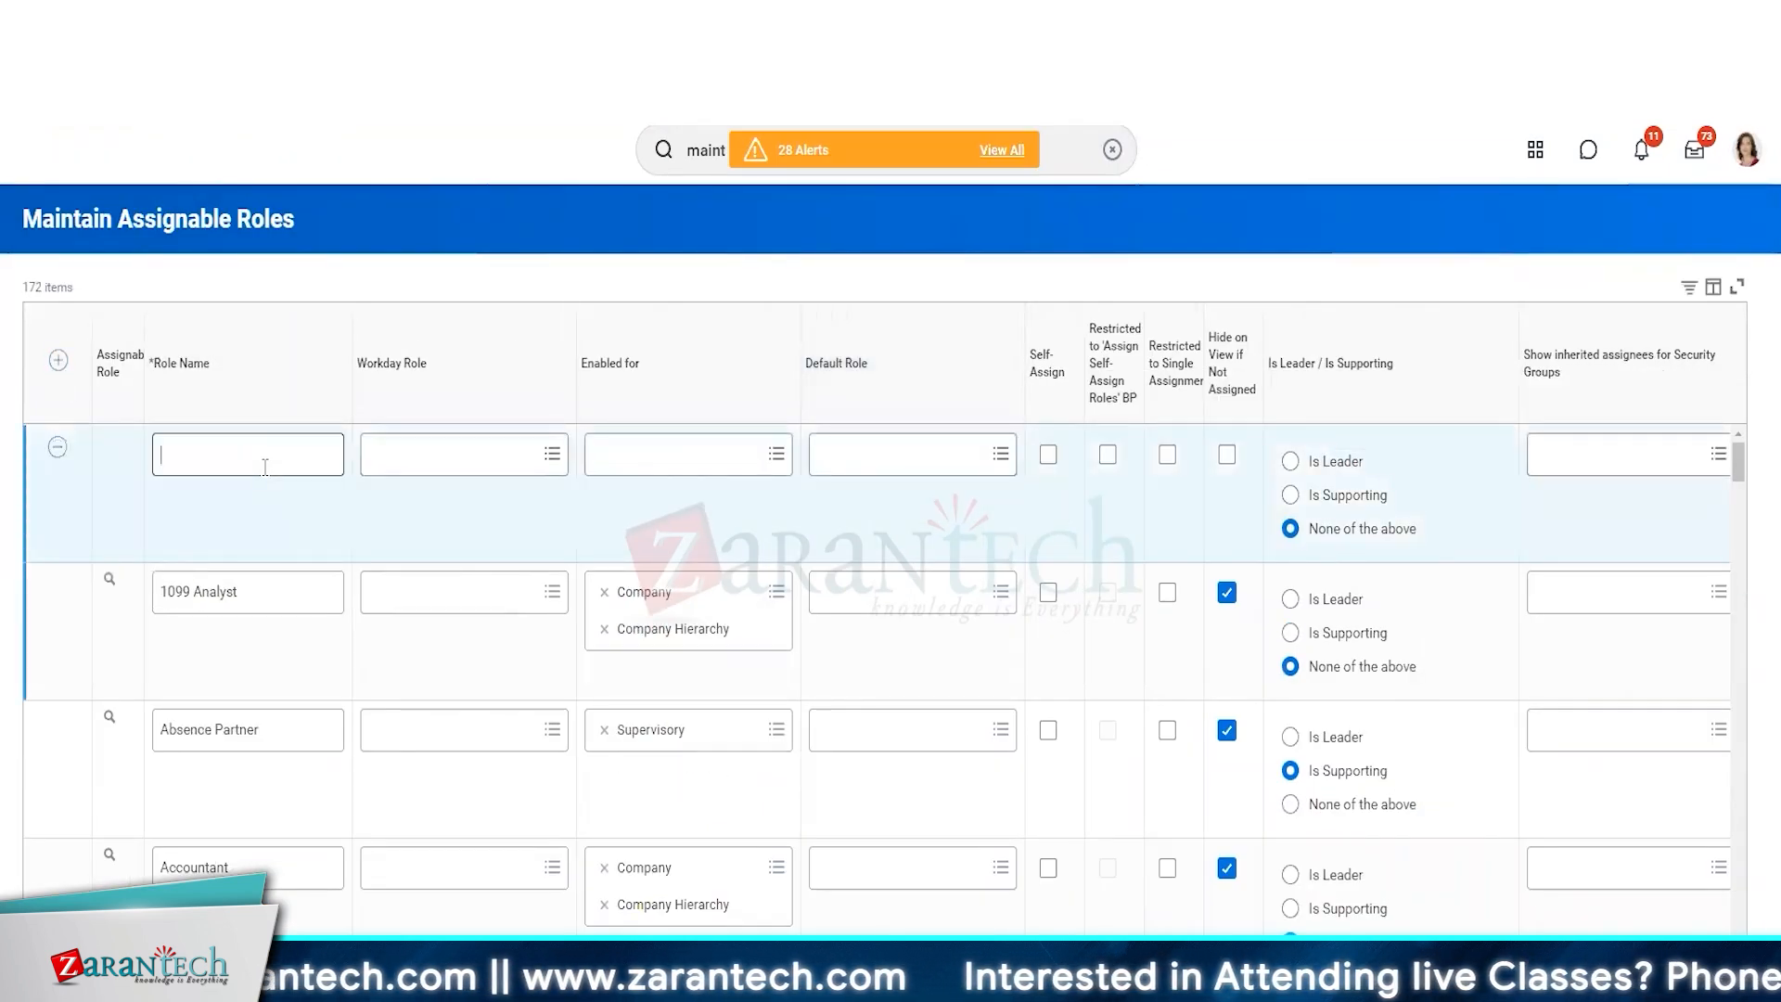
{"action": "type", "text": "ZT"}
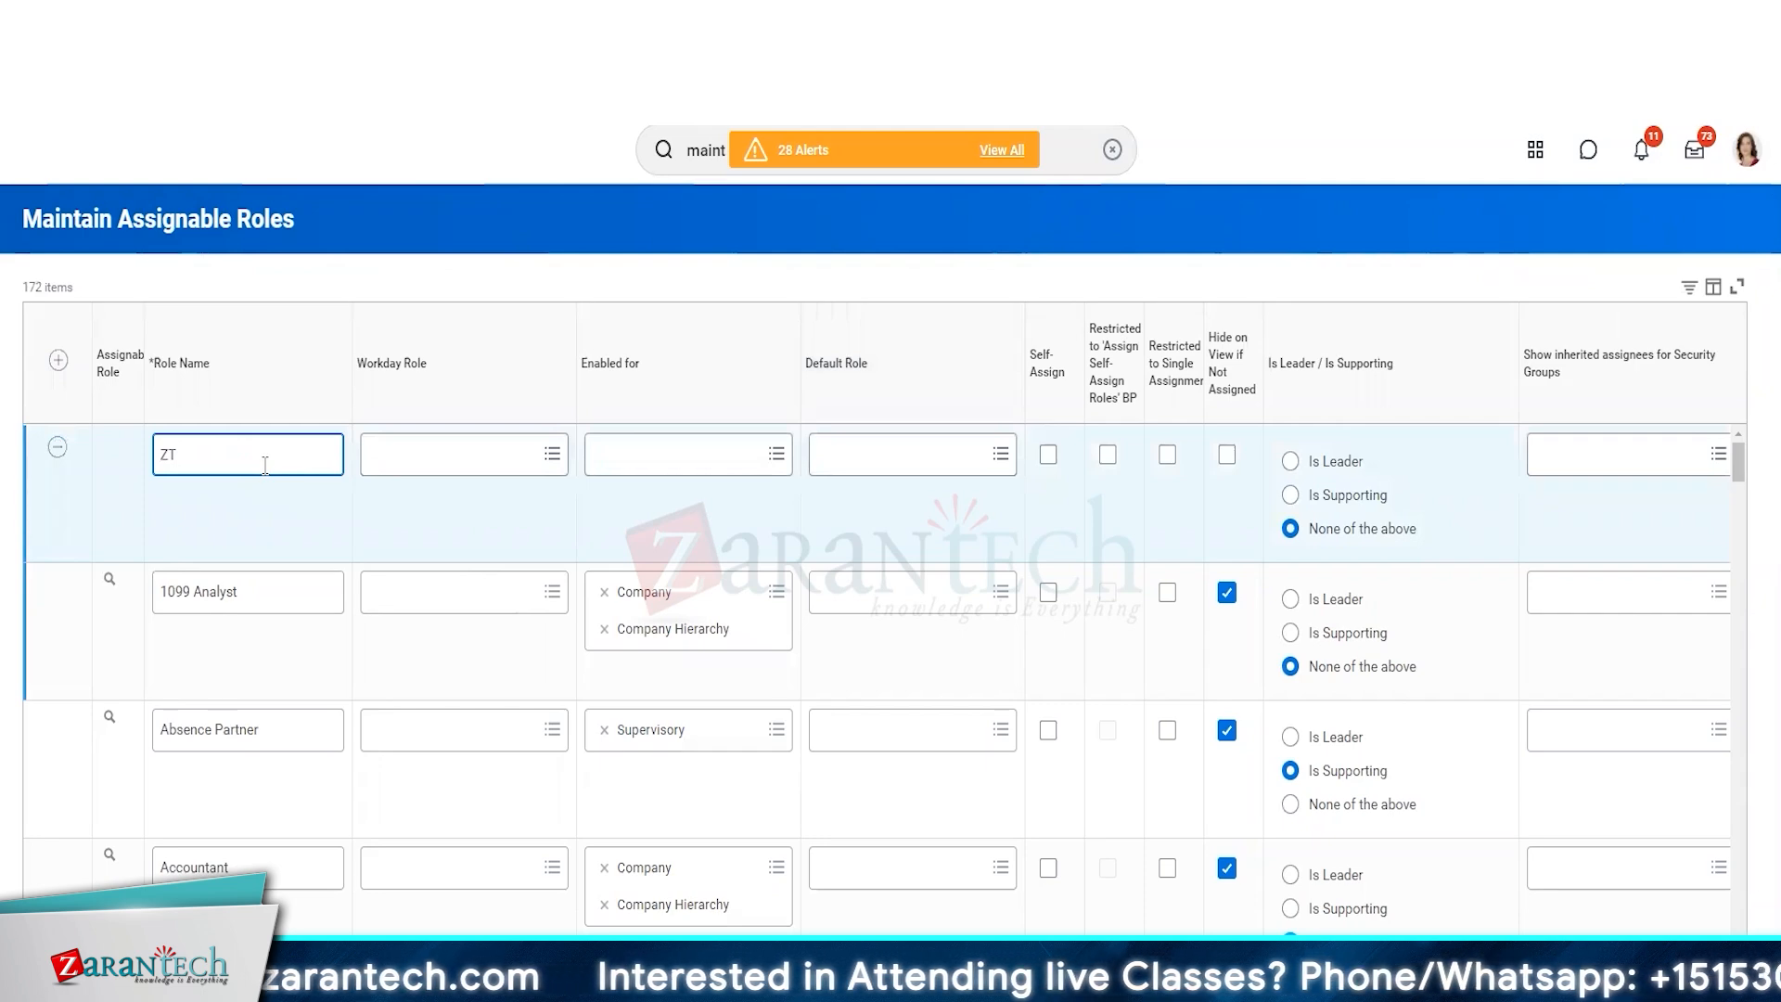
{"action": "type", "text": " HR PARTNER"}
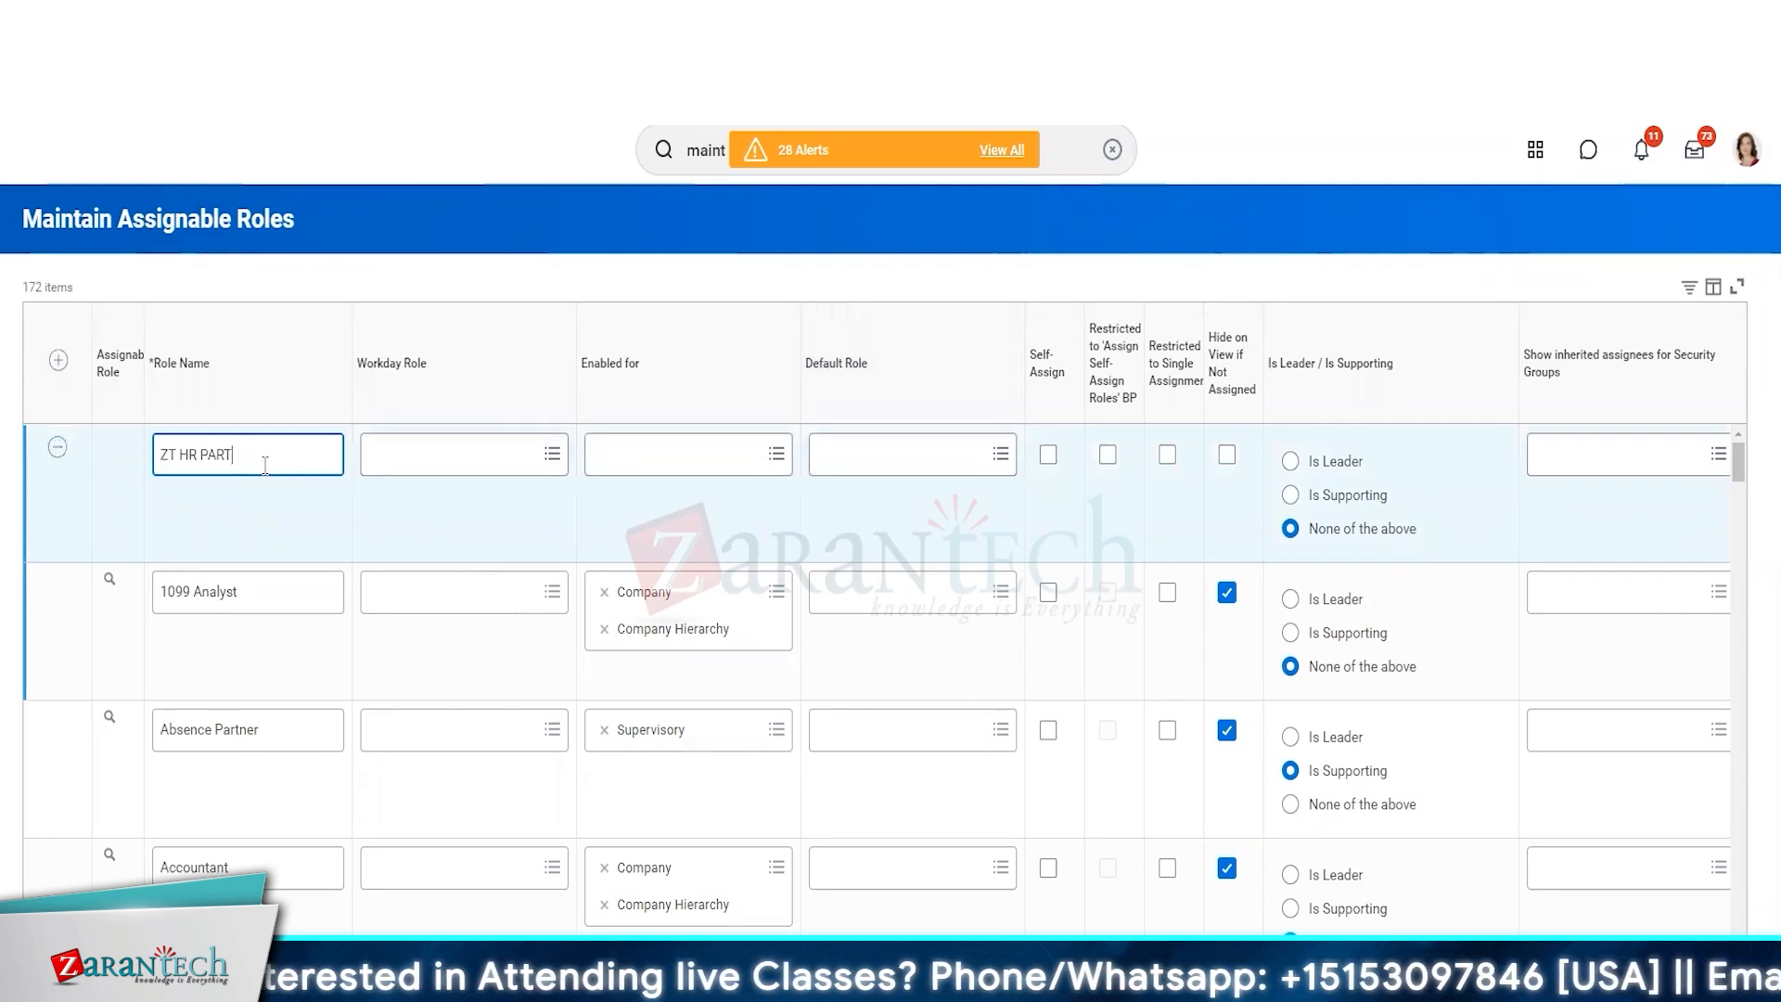
{"action": "key", "text": "BackSpace"}
{"action": "key", "text": "BackSpace"}
{"action": "key", "text": "BackSpace"}
{"action": "key", "text": "BackSpace"}
{"action": "key", "text": "BackSpace"}
{"action": "key", "text": "BackSpace"}
{"action": "key", "text": "BackSpace"}
{"action": "type", "text": "Partner (non"}
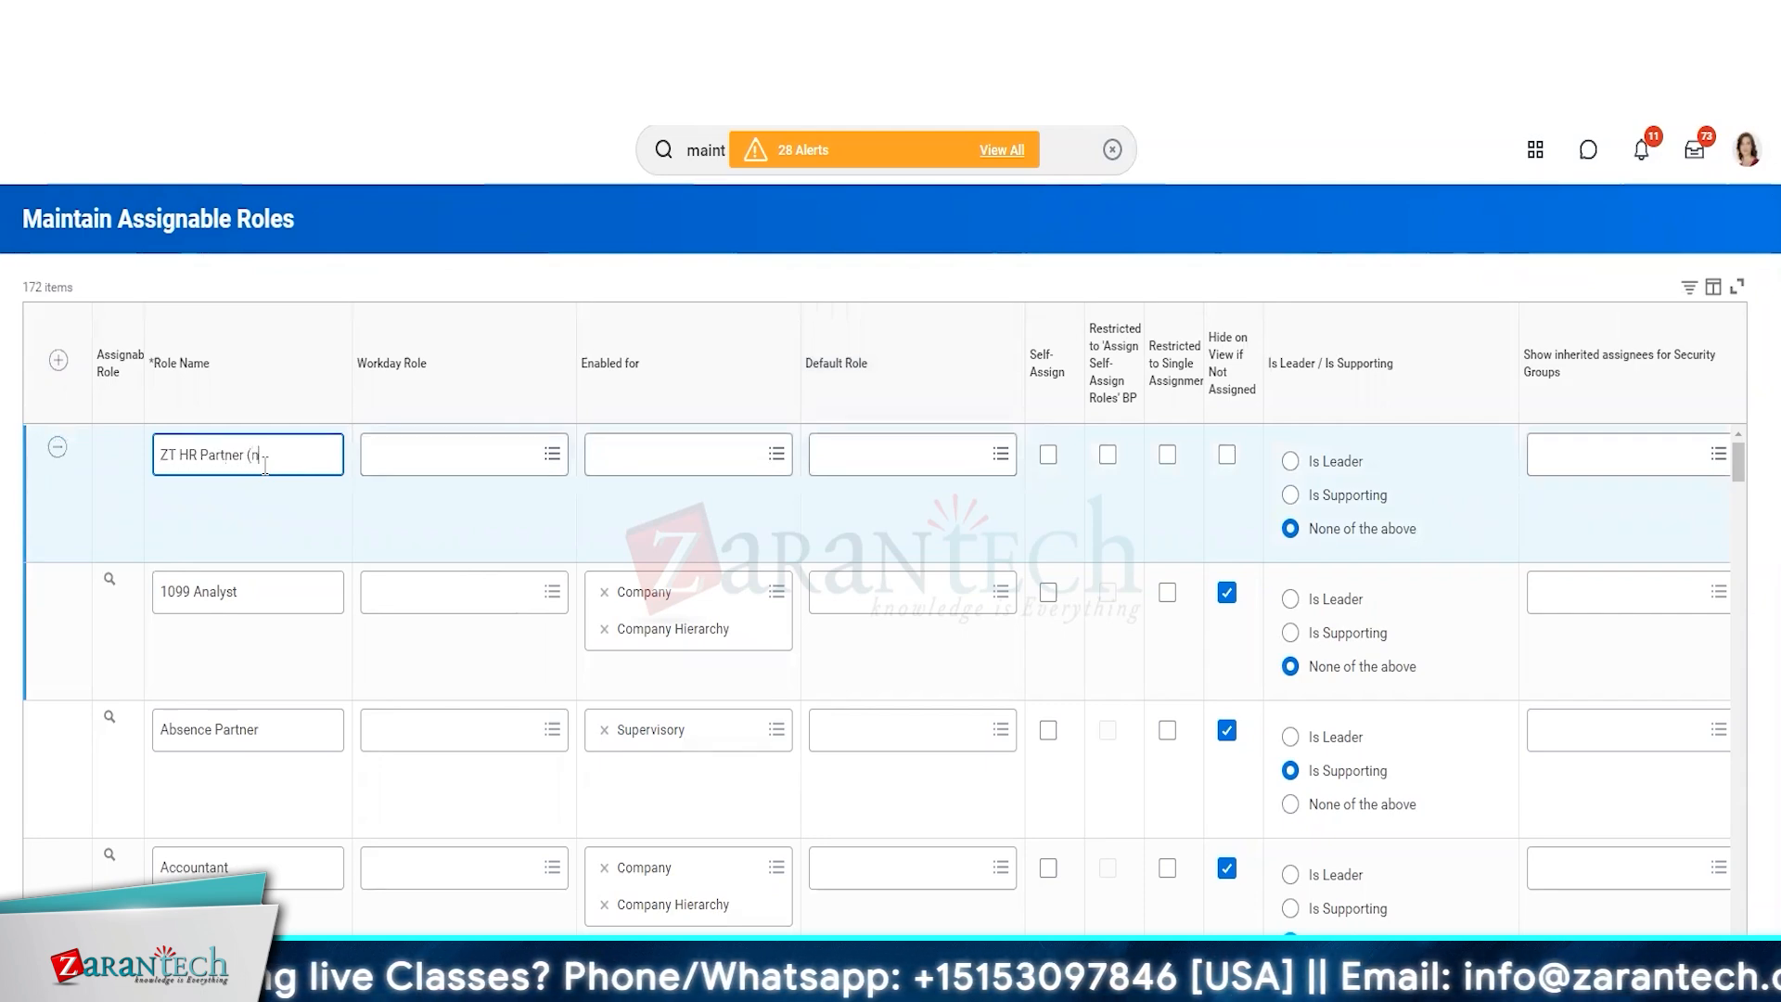
{"action": "key", "text": "BackSpace"}
{"action": "key", "text": "BackSpace"}
{"action": "key", "text": "BackSpace"}
{"action": "type", "text": "Non-HR)"}
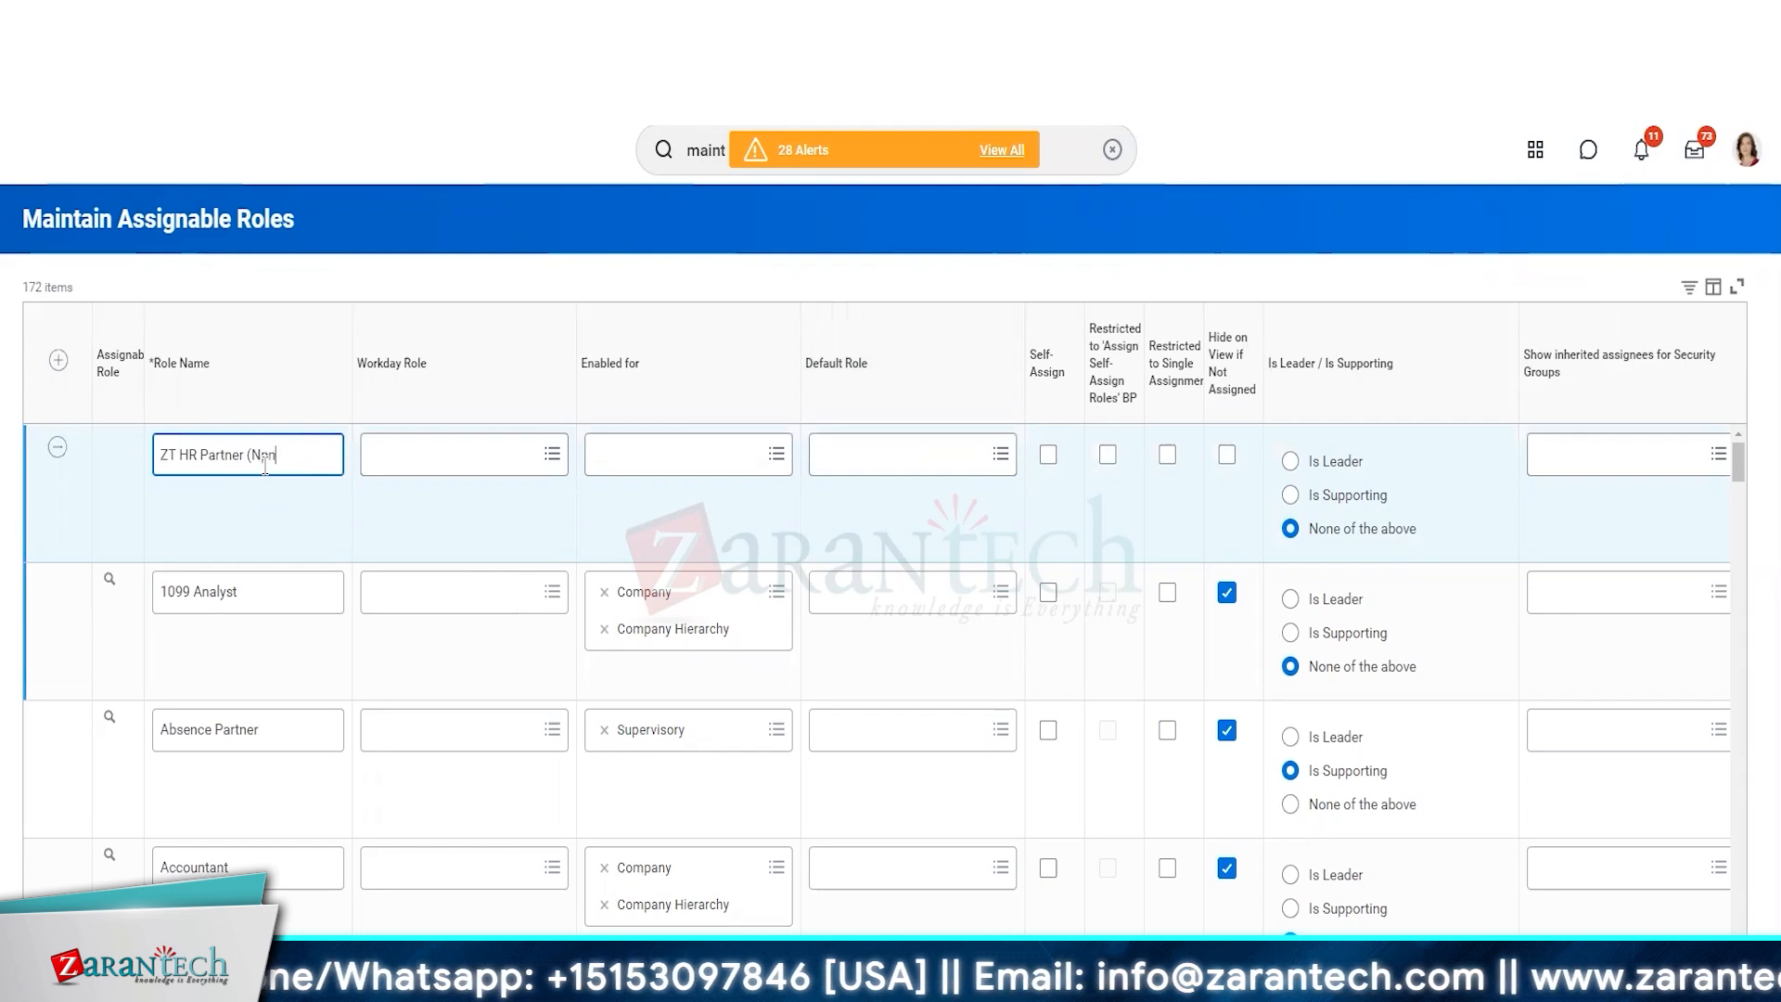
{"action": "type", "text": " Copy"}
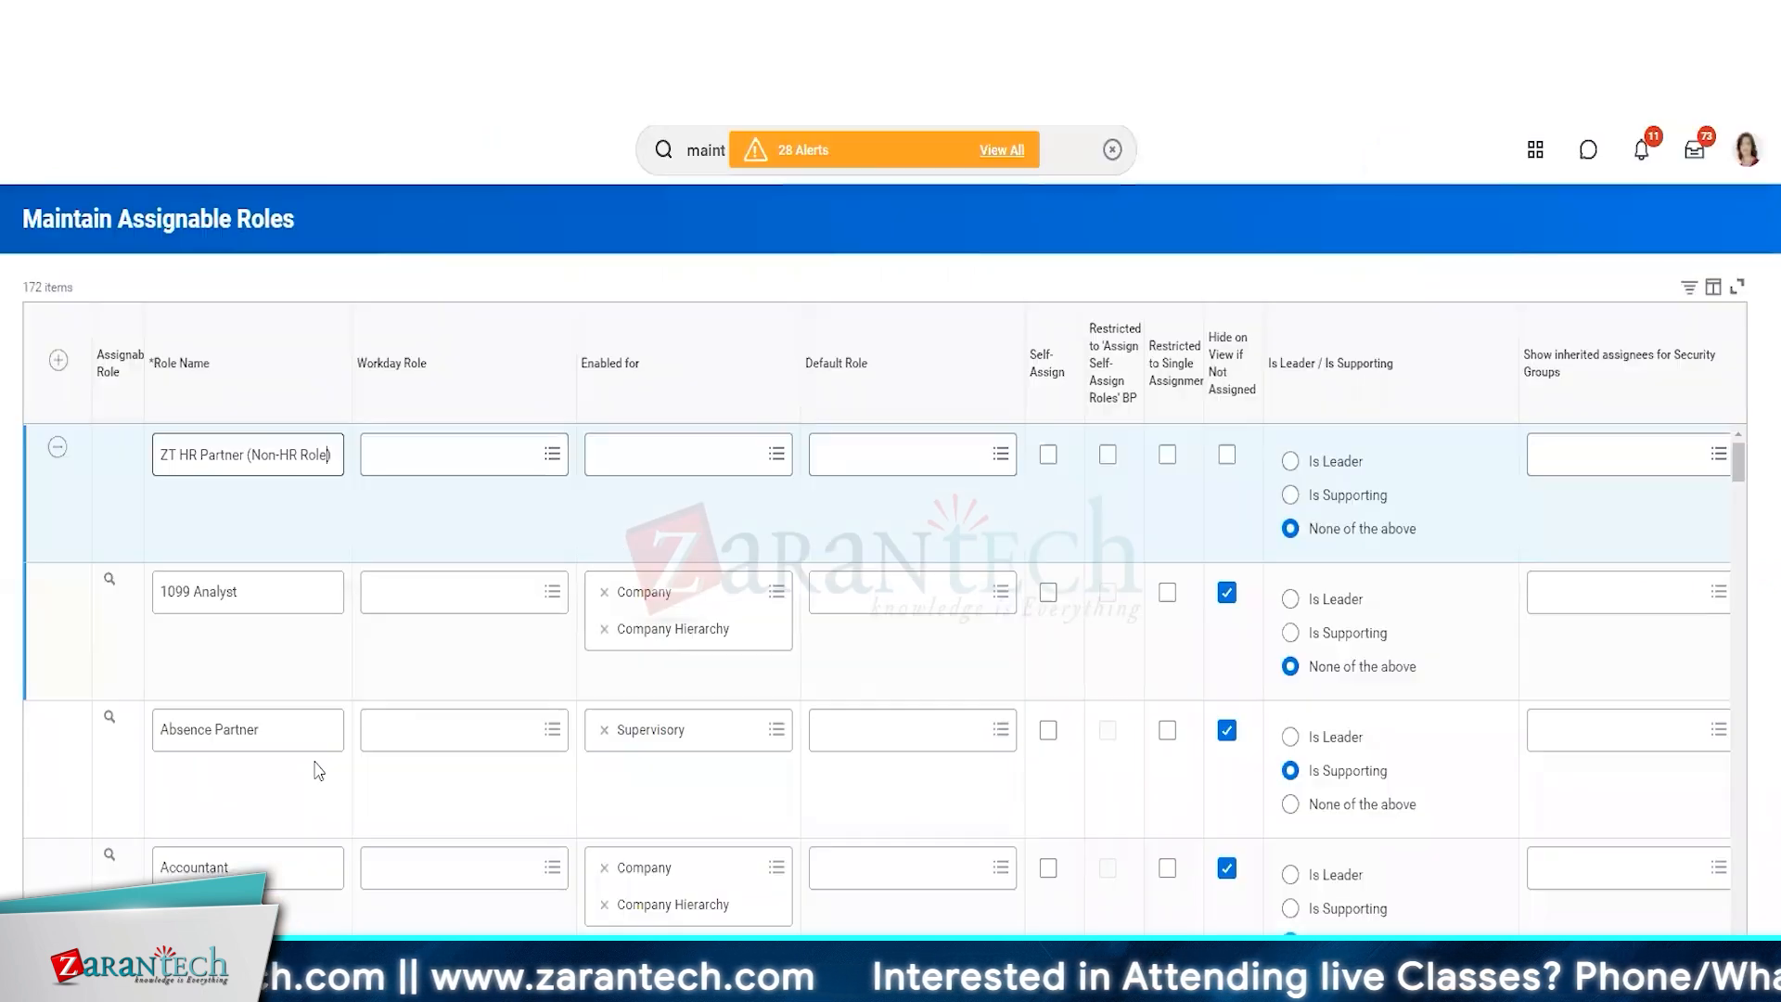
Add another blank role row and enable the ZT HR Partner (Non-HR Role) role for Cost Center.
{"action": "left_click", "coordinate": [57, 360]}
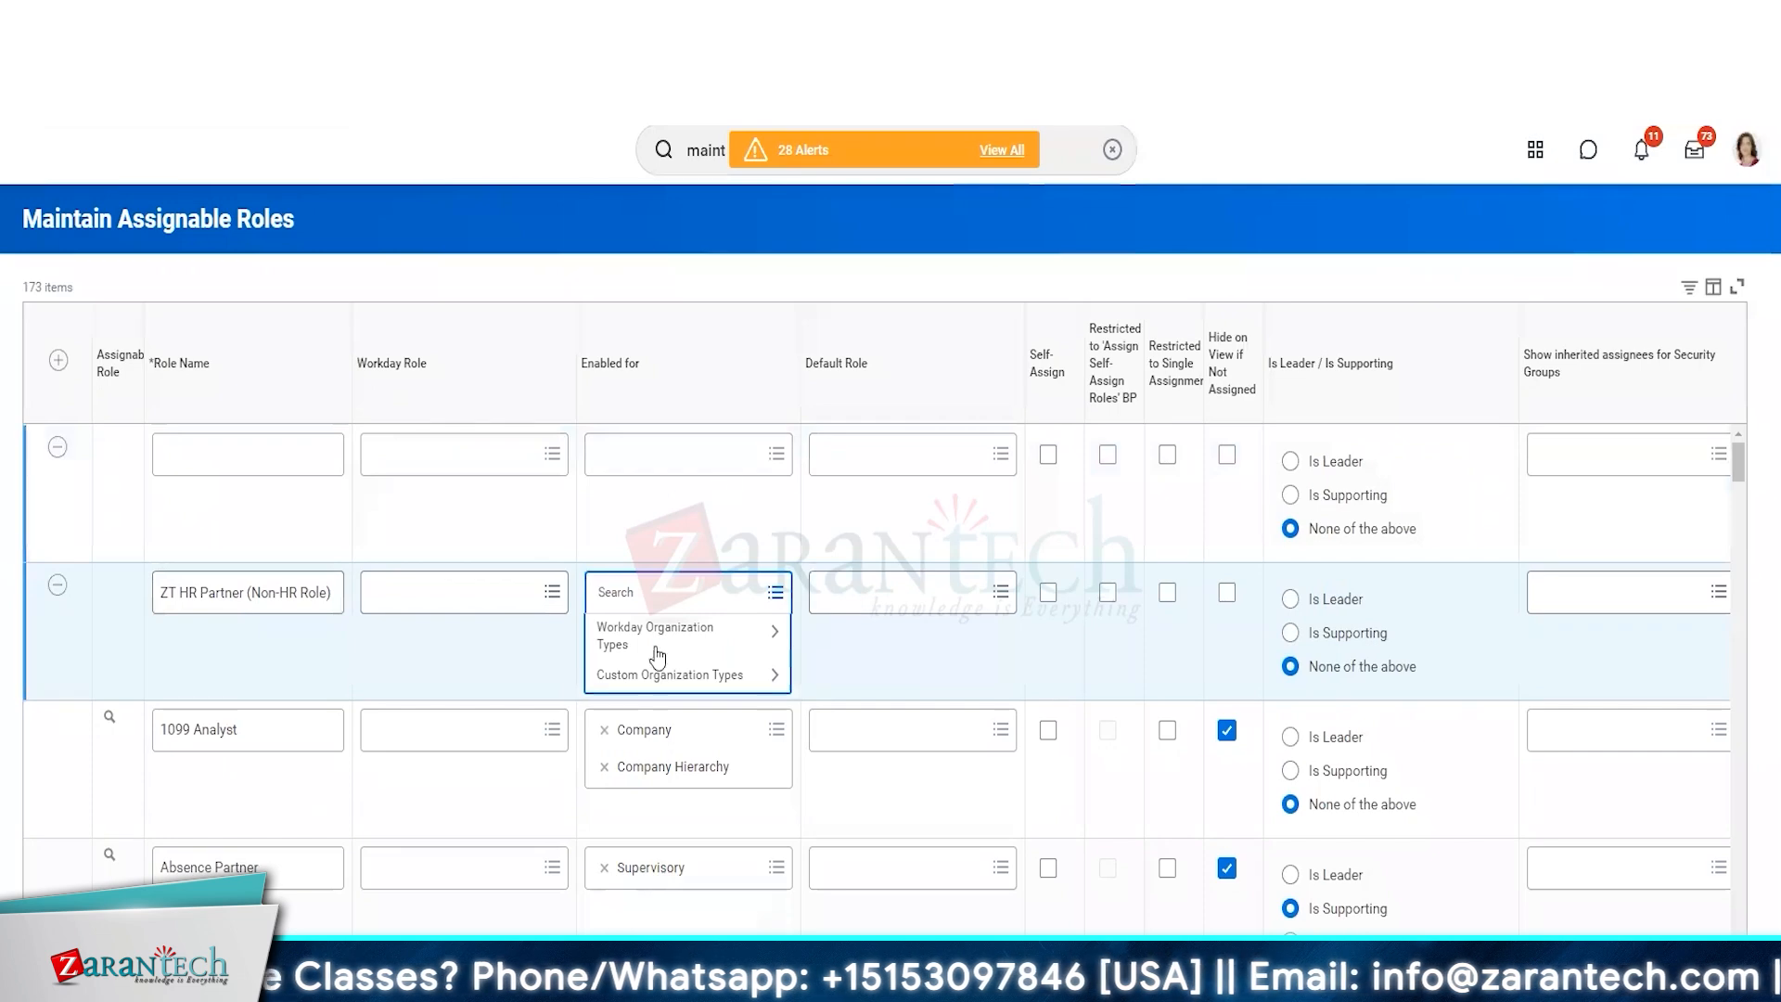
{"action": "type", "text": "cost cen"}
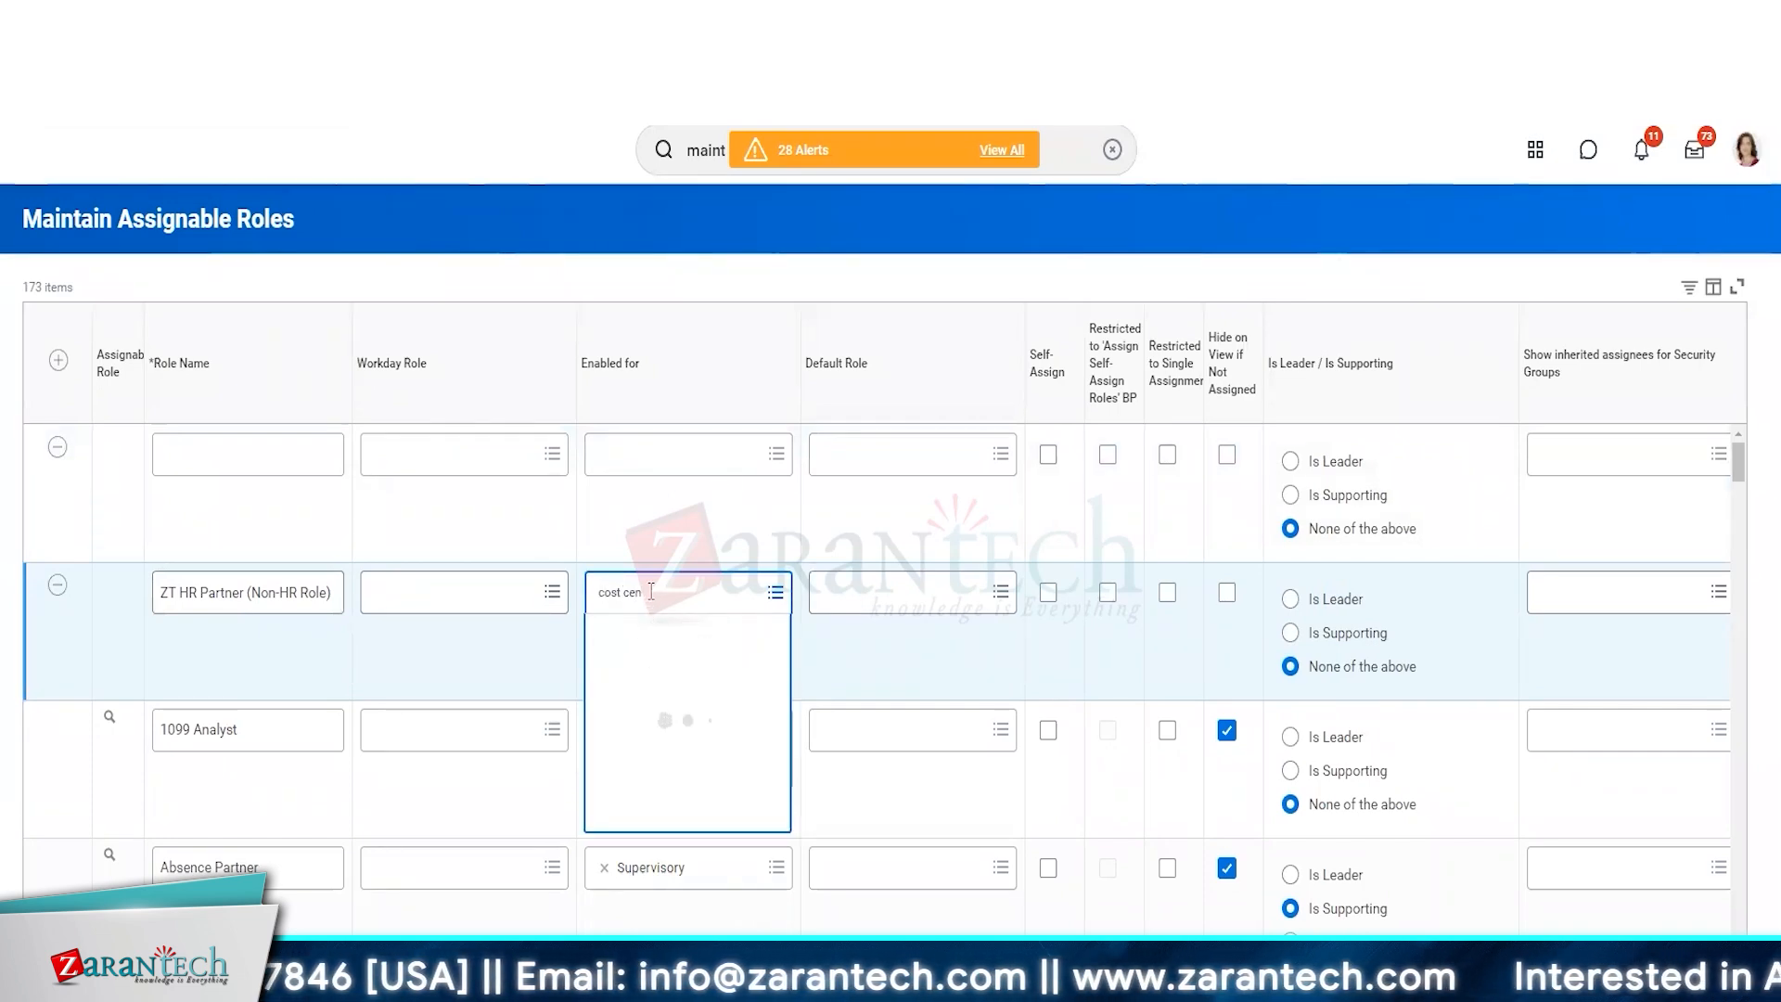
{"action": "left_click", "coordinate": [660, 782]}
Enable the 1099 Analyst role for Region and Supervisory as well, and turn off its Hide on View if Not Assigned option.
{"action": "type", "text": "Region"}
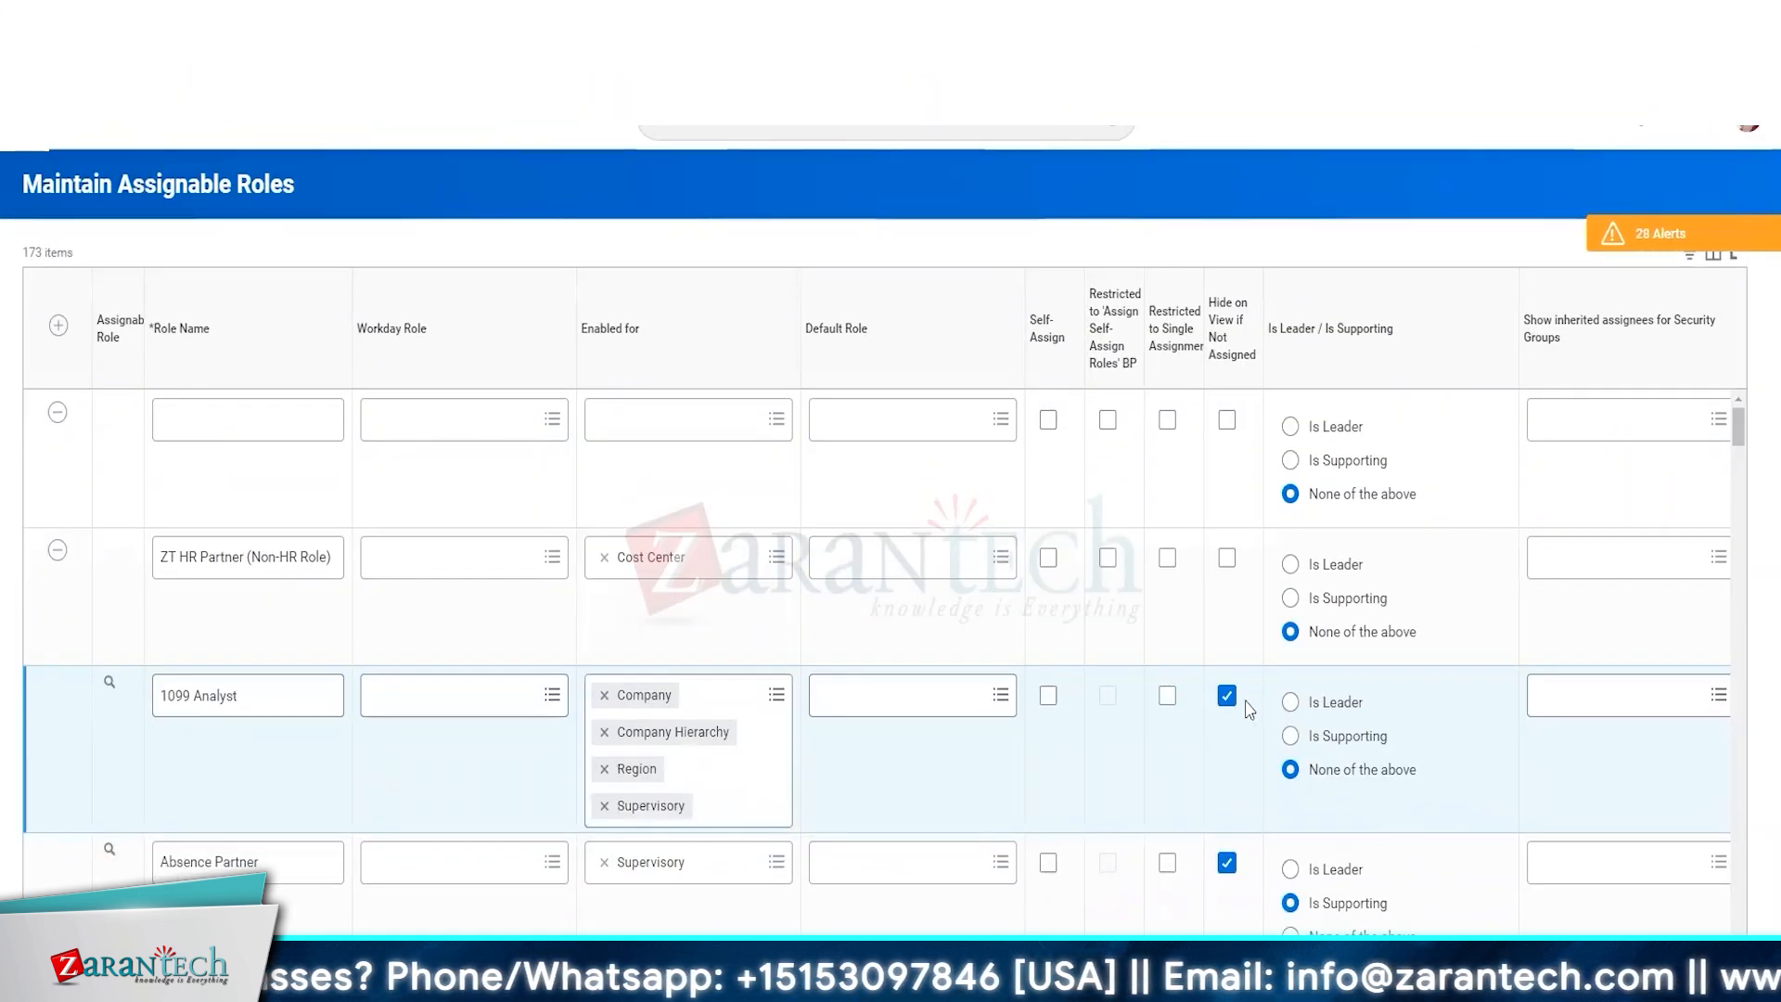
{"action": "left_click", "coordinate": [1227, 696]}
Set Security Administrator as the group that assigns the ZT HR Partner (Non-HR Role) role, and delete the blank role row.
{"action": "left_click_drag", "start_coordinate": [1094, 960], "coordinate": [1539, 960]}
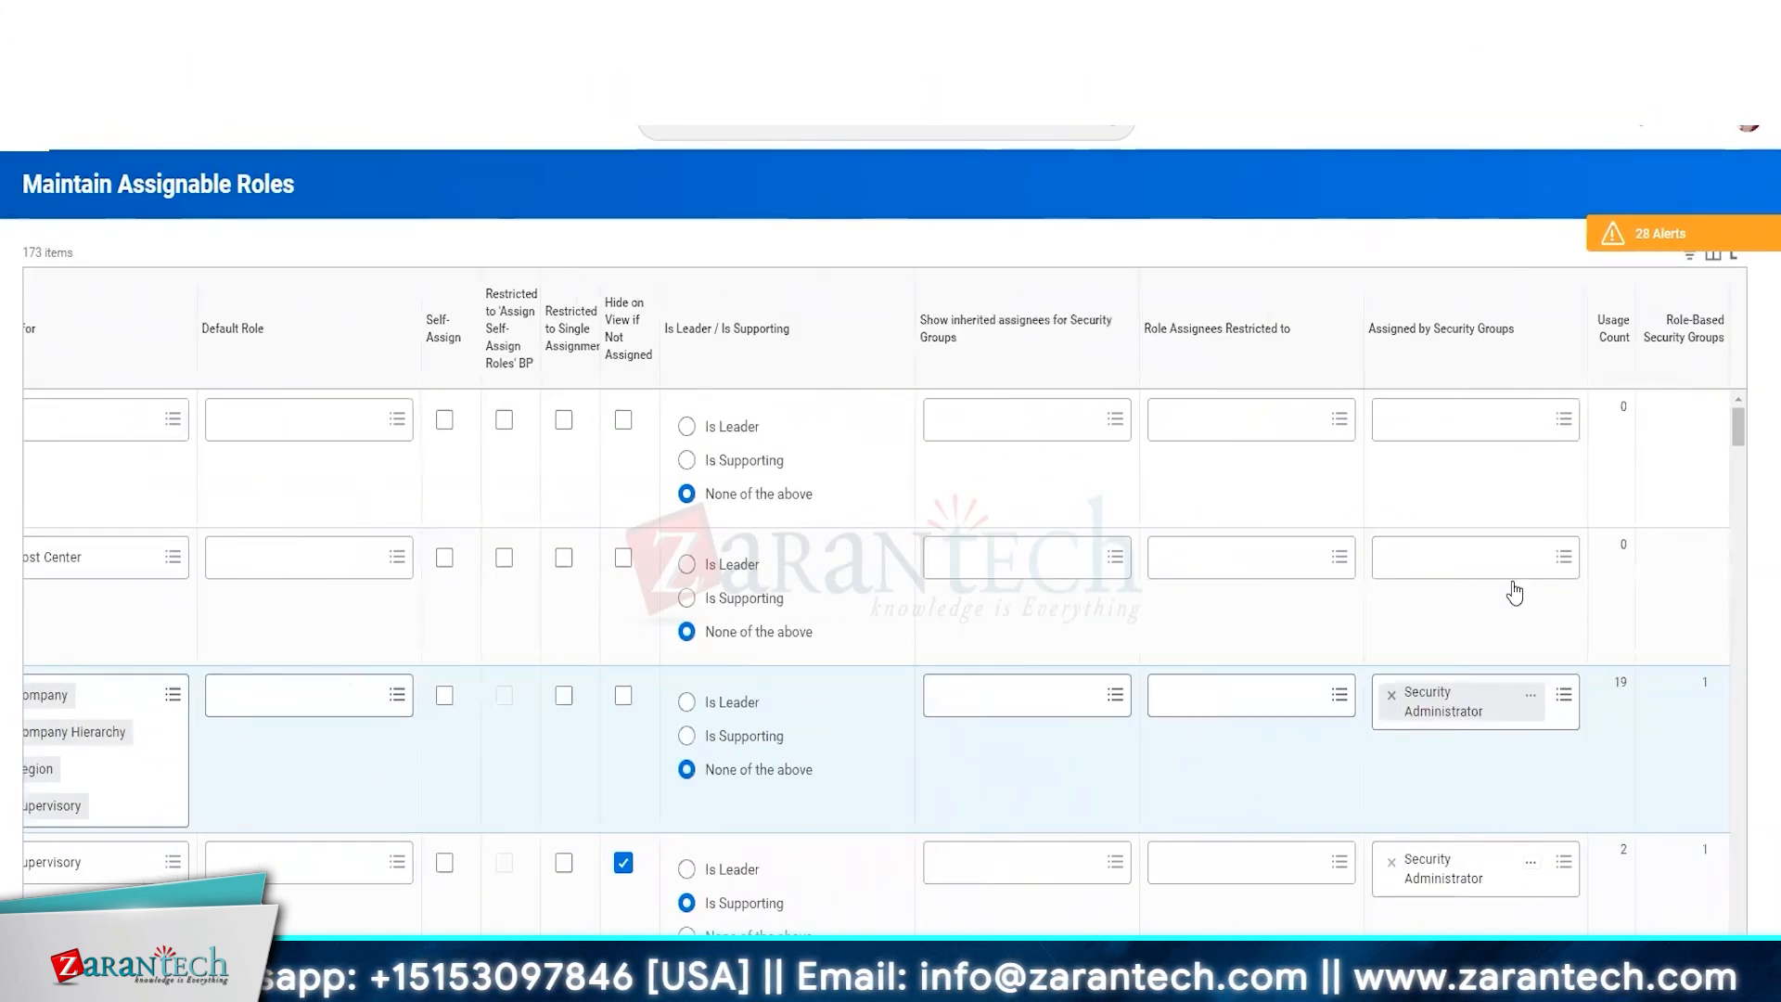
{"action": "left_click", "coordinate": [1465, 556]}
{"action": "type", "text": "Sec Admin"}
{"action": "key", "text": "Return"}
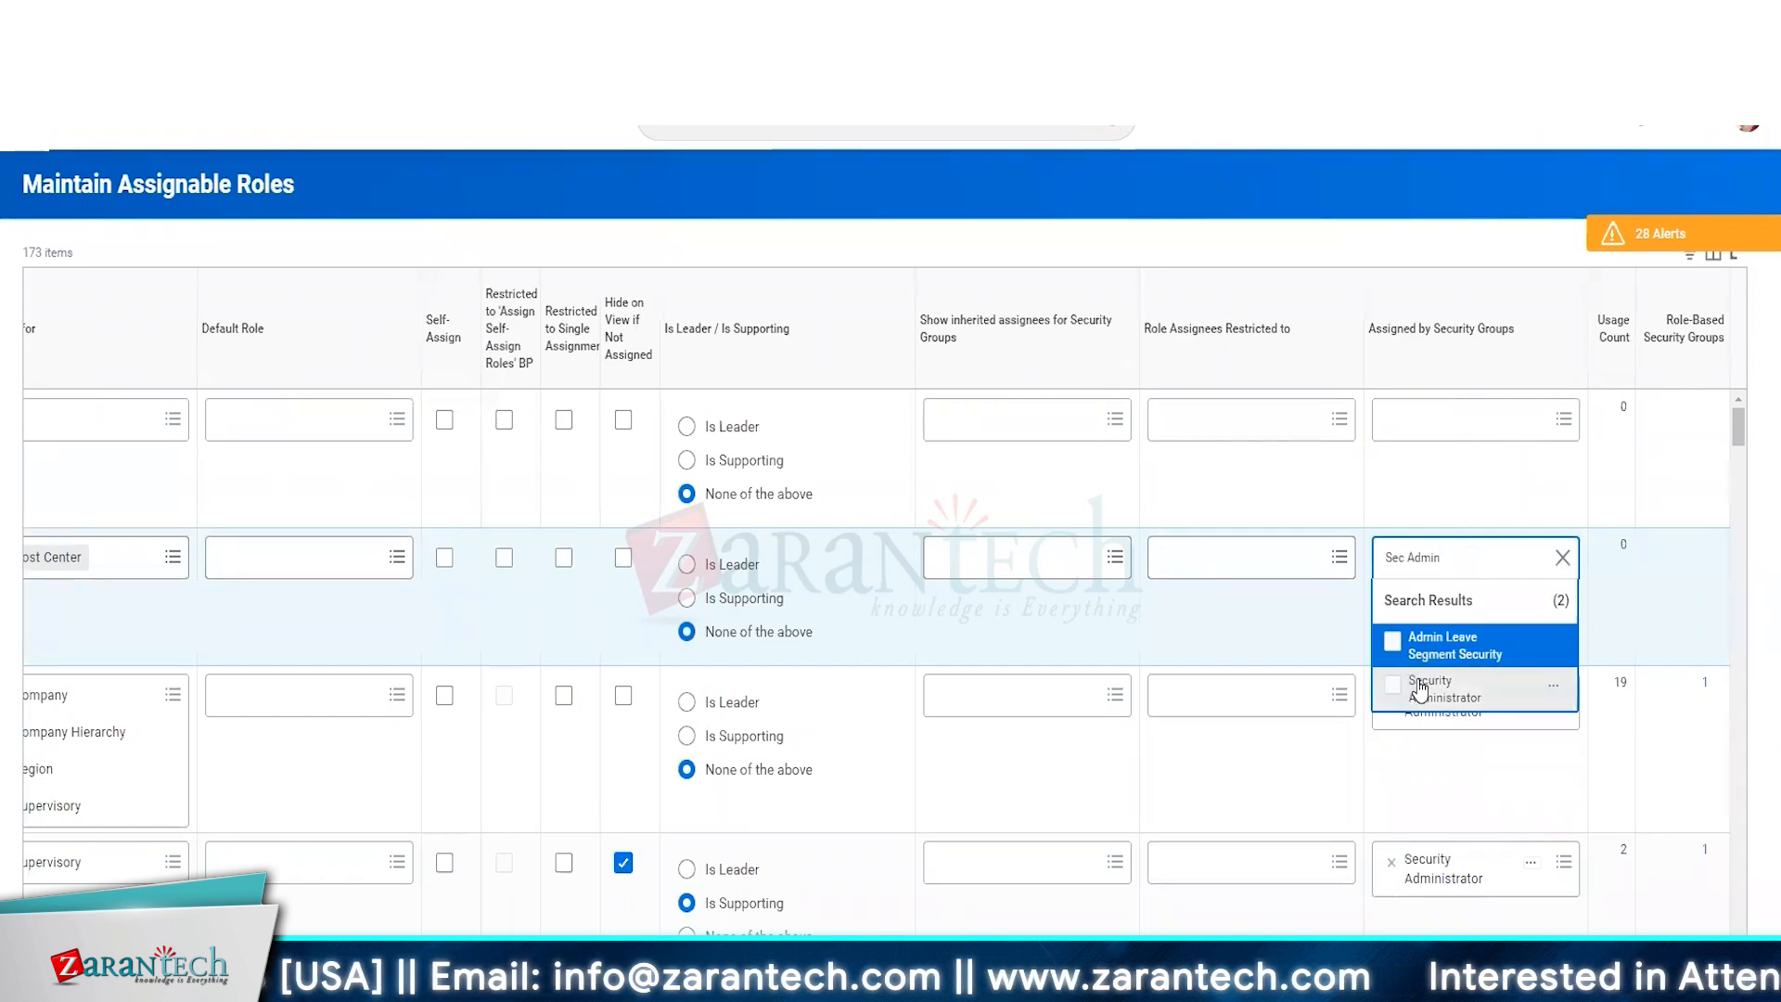
{"action": "left_click", "coordinate": [1419, 689]}
{"action": "left_click_drag", "start_coordinate": [1428, 960], "coordinate": [650, 960]}
{"action": "left_click", "coordinate": [58, 412]}
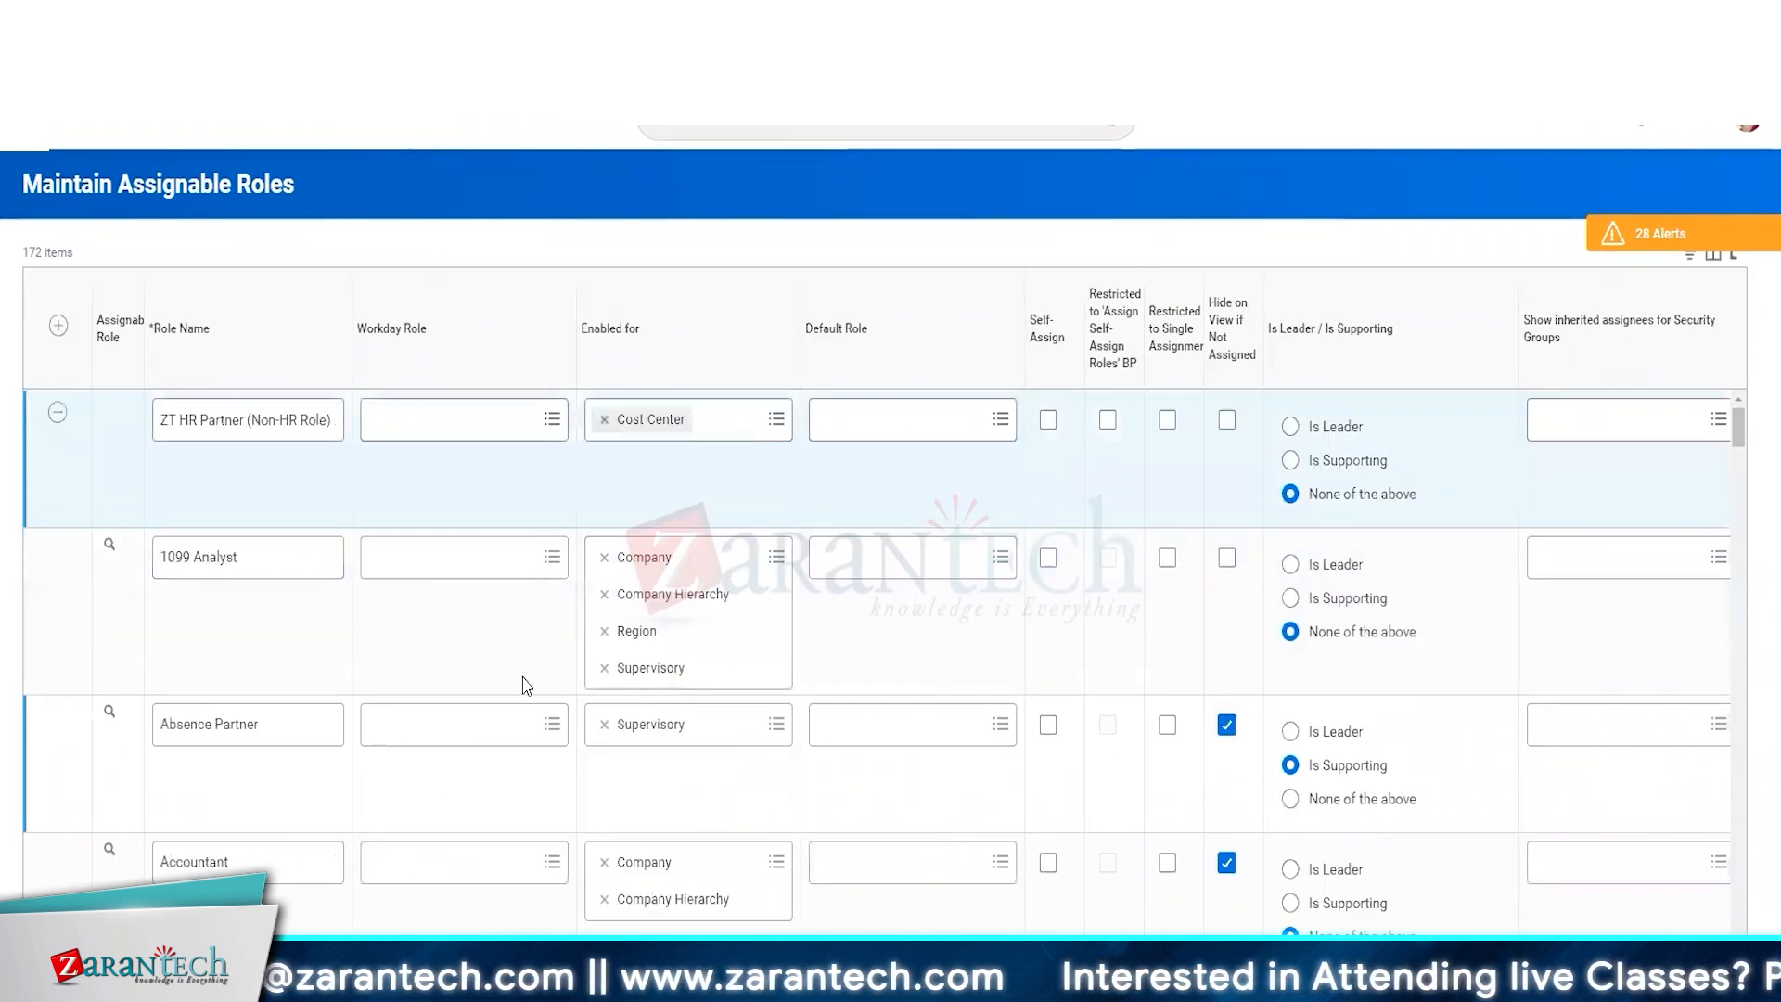
{"action": "left_click", "coordinate": [158, 419]}
{"action": "type", "text": "1"}
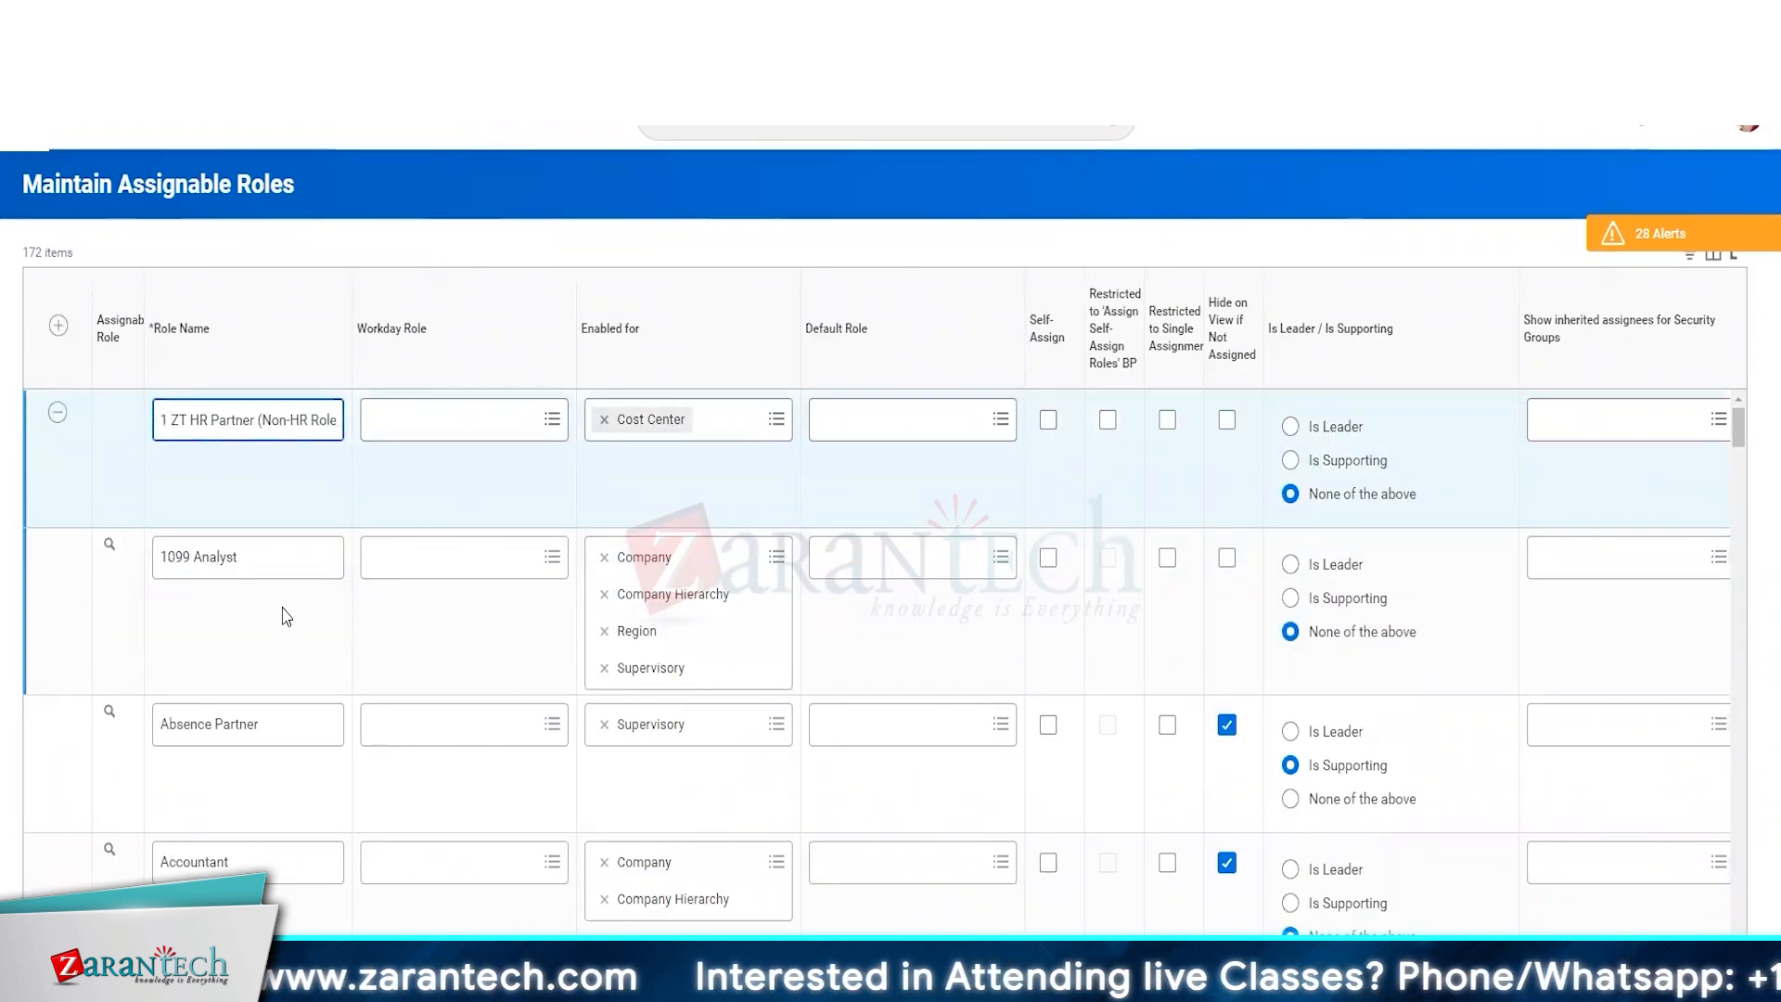
{"action": "key", "text": "BackSpace"}
{"action": "key", "text": "BackSpace"}
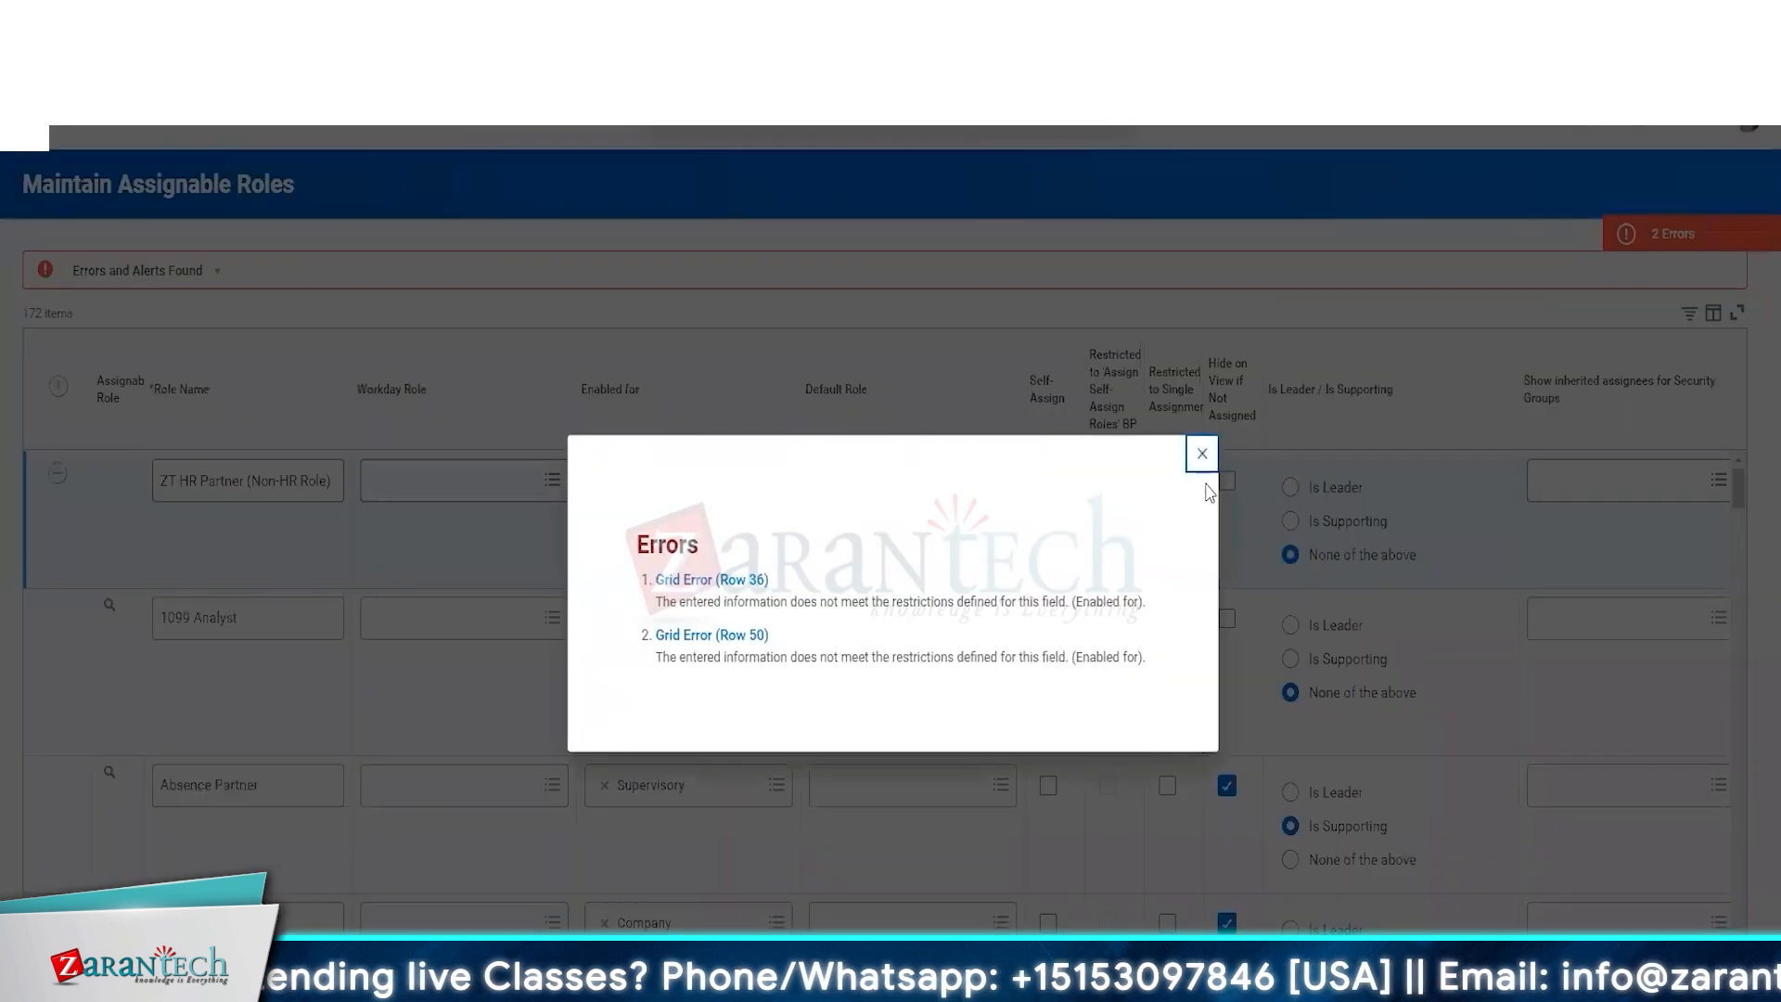
Go to the Row 50 grid error, turn off Hide on View if Not Assigned for Confidential Case Solver, and remove Service Team from Enabled for.
{"action": "left_click", "coordinate": [747, 577]}
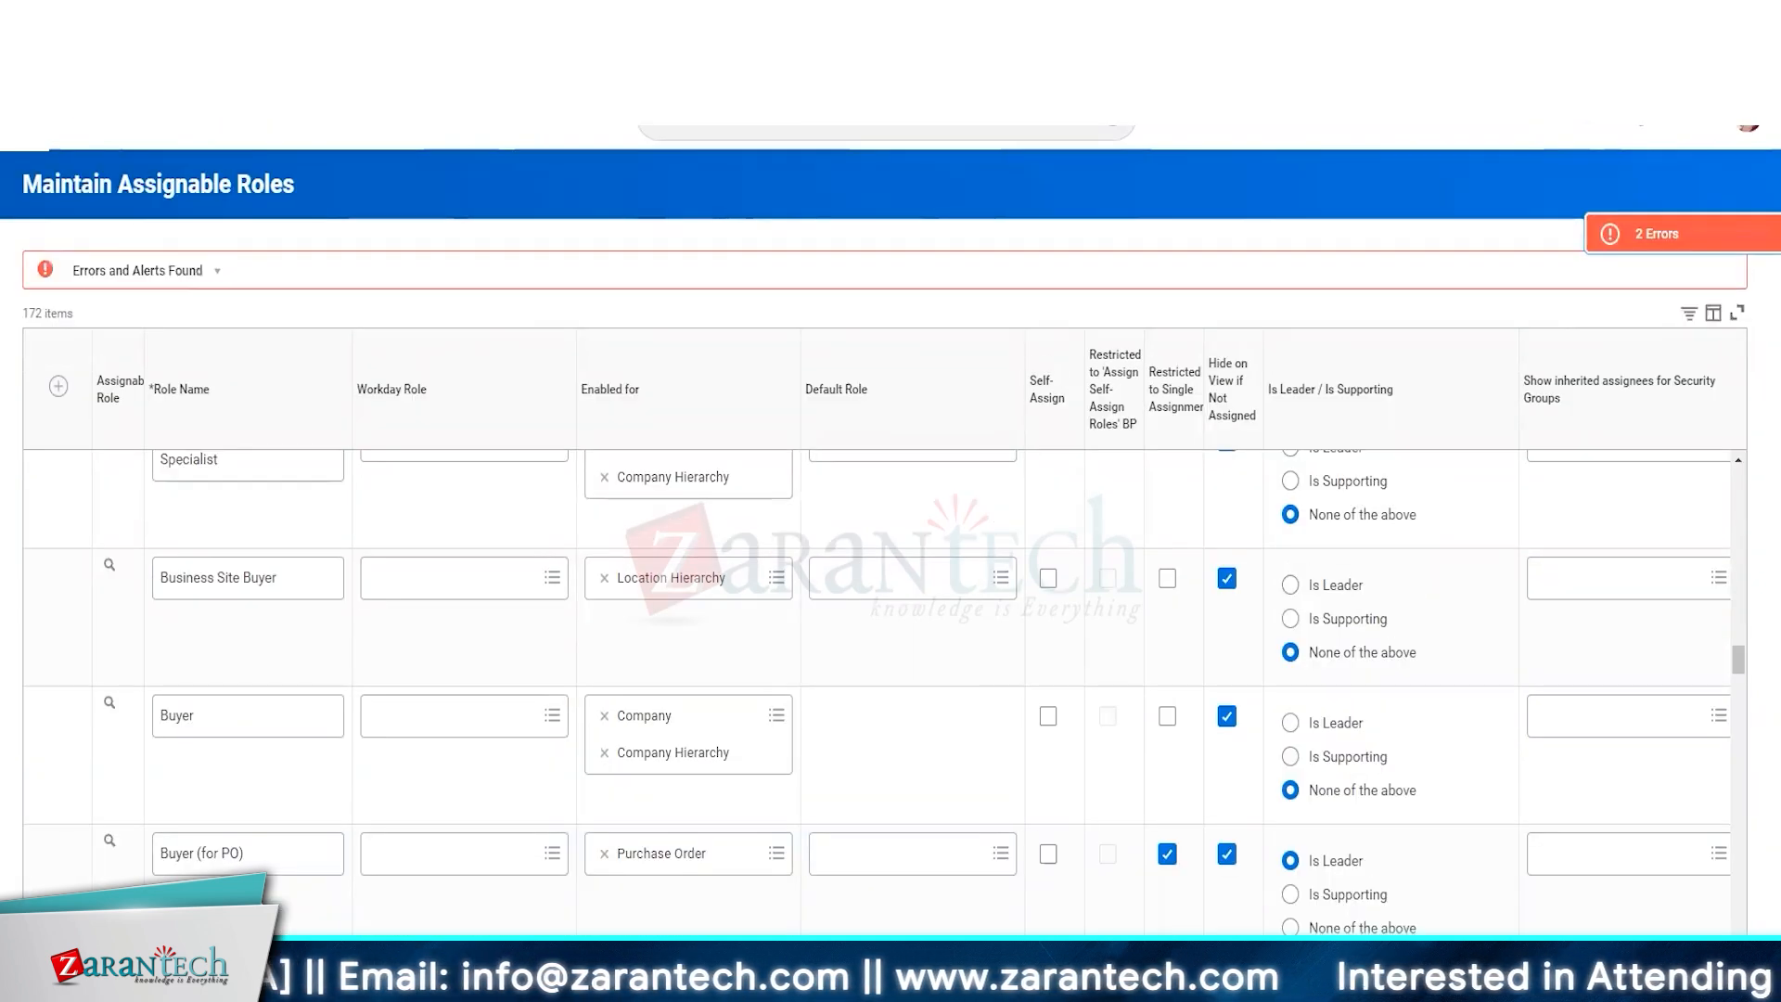
{"action": "left_click", "coordinate": [1706, 223]}
{"action": "left_click", "coordinate": [738, 637]}
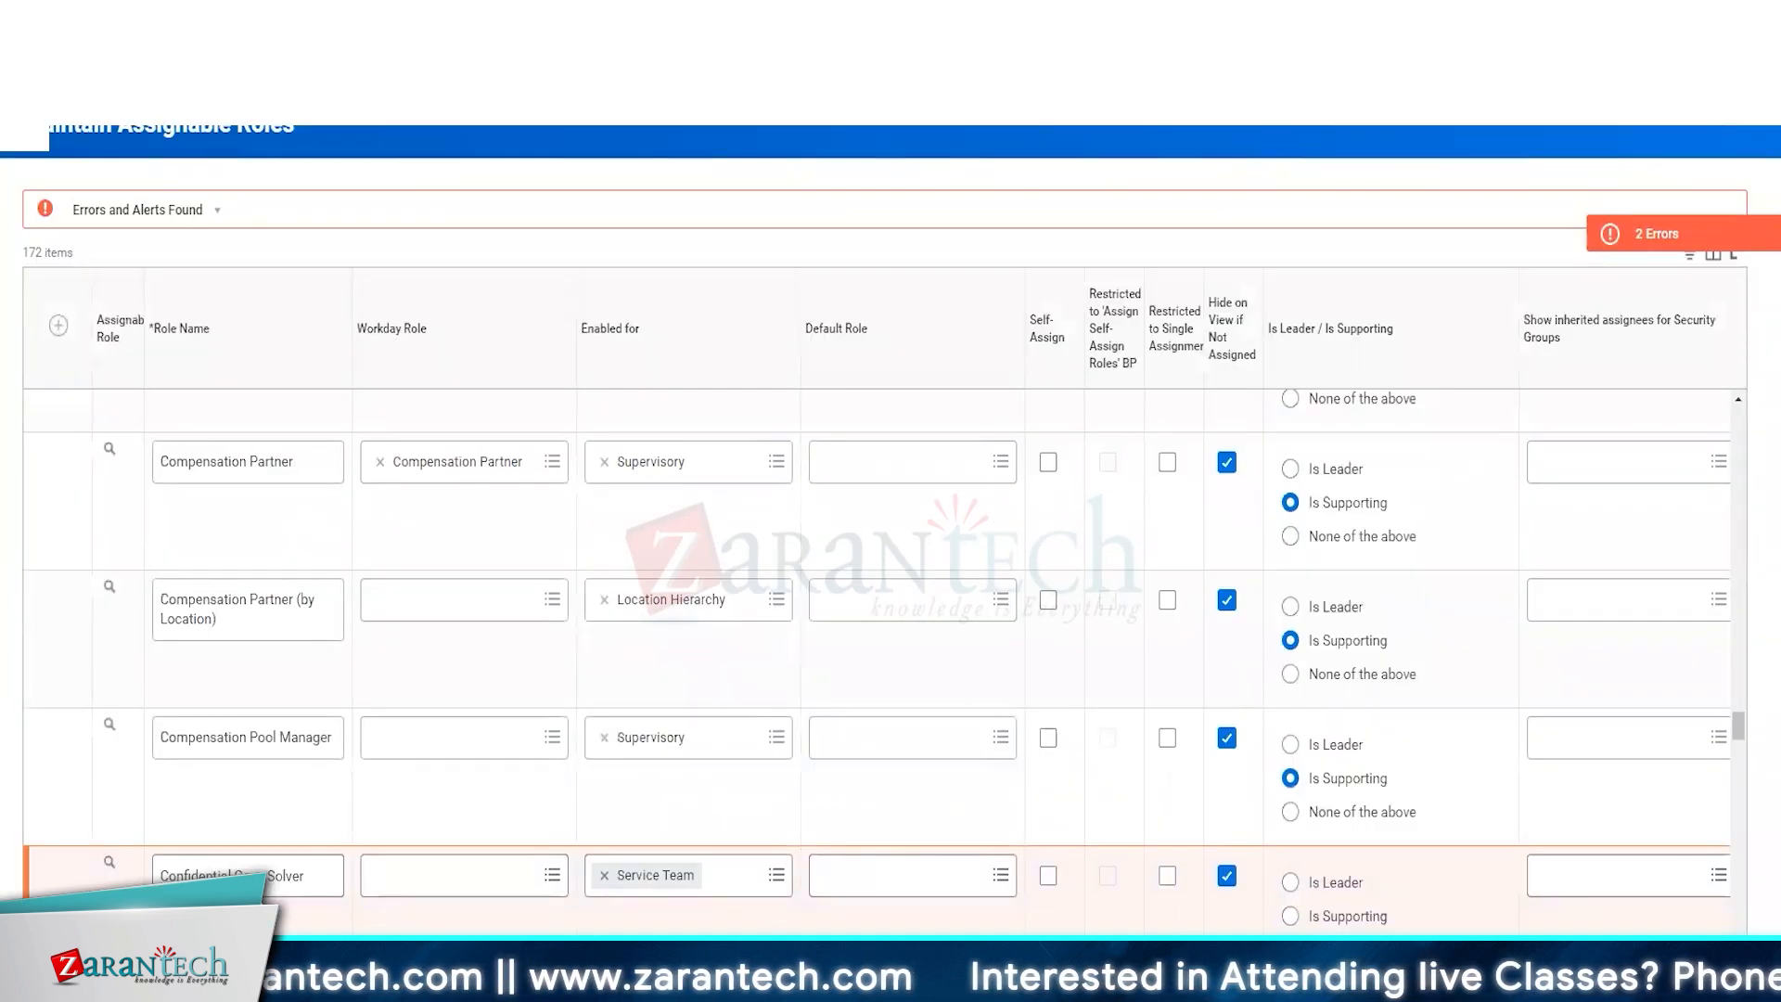
{"action": "scroll", "coordinate": [884, 649], "scroll_direction": "right", "scroll_amount": 7}
{"action": "scroll", "coordinate": [884, 649], "scroll_direction": "left", "scroll_amount": 6}
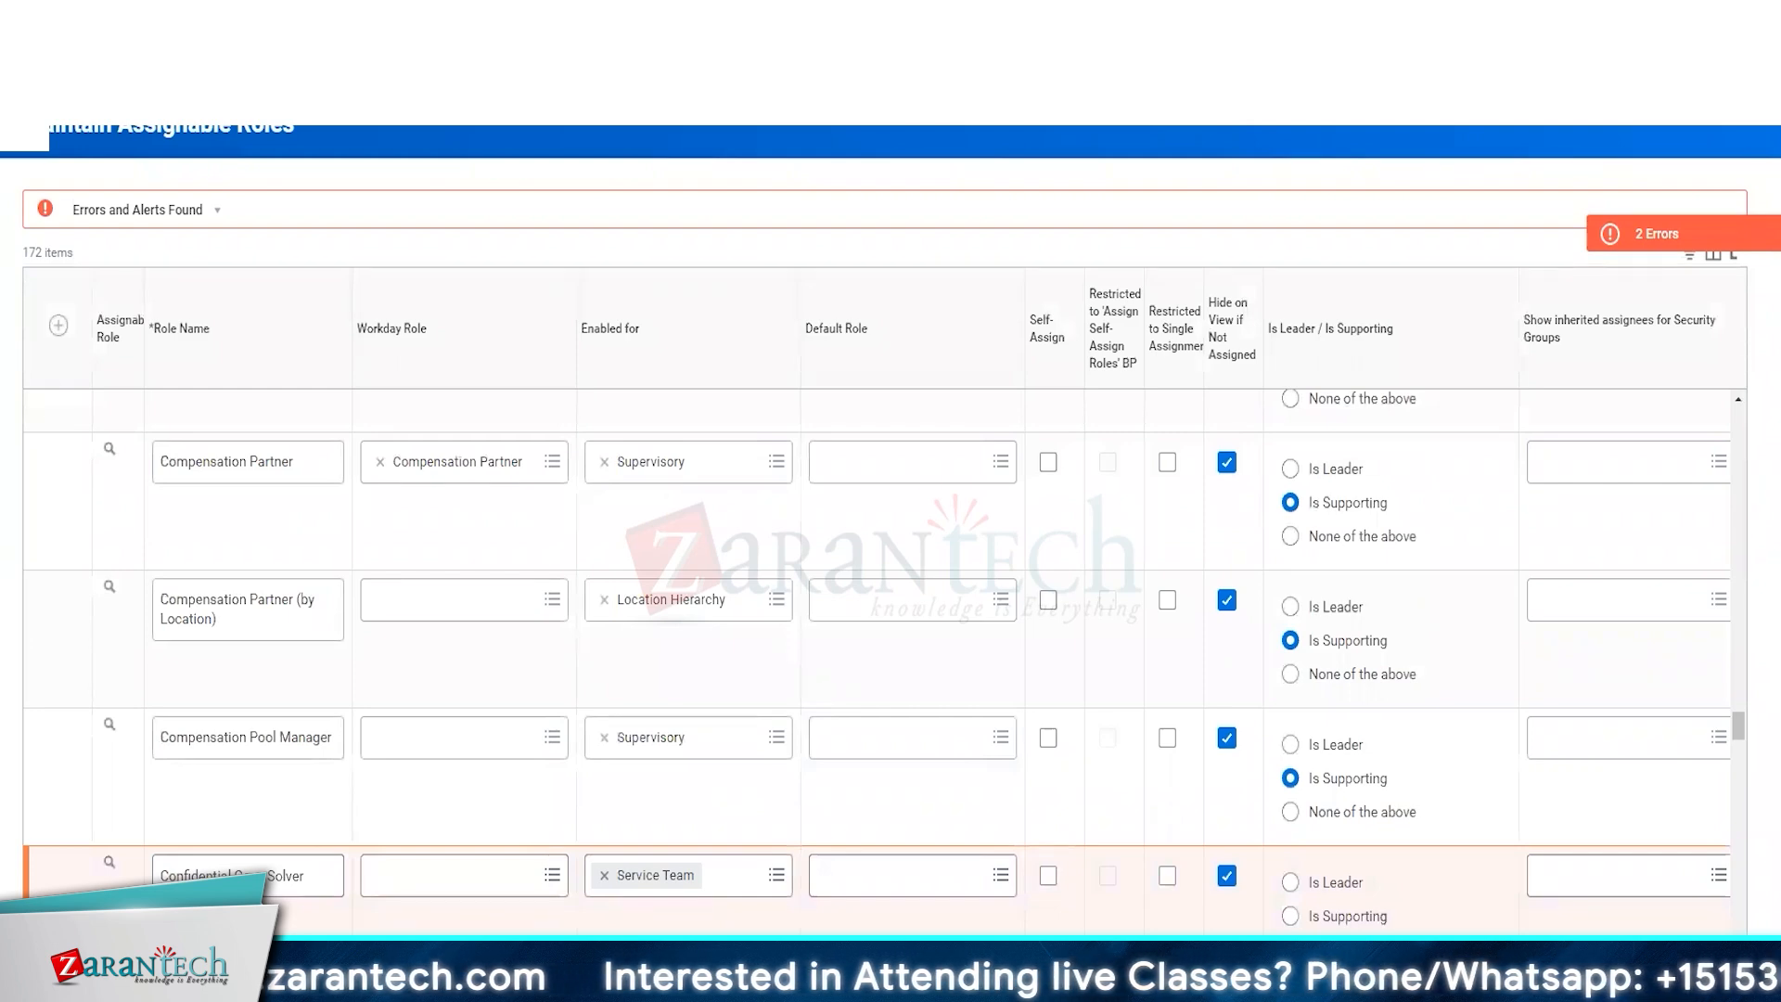
{"action": "scroll", "coordinate": [938, 904], "scroll_direction": "right", "scroll_amount": 3}
{"action": "left_click", "coordinate": [960, 874]}
{"action": "scroll", "coordinate": [960, 874], "scroll_direction": "right", "scroll_amount": 4}
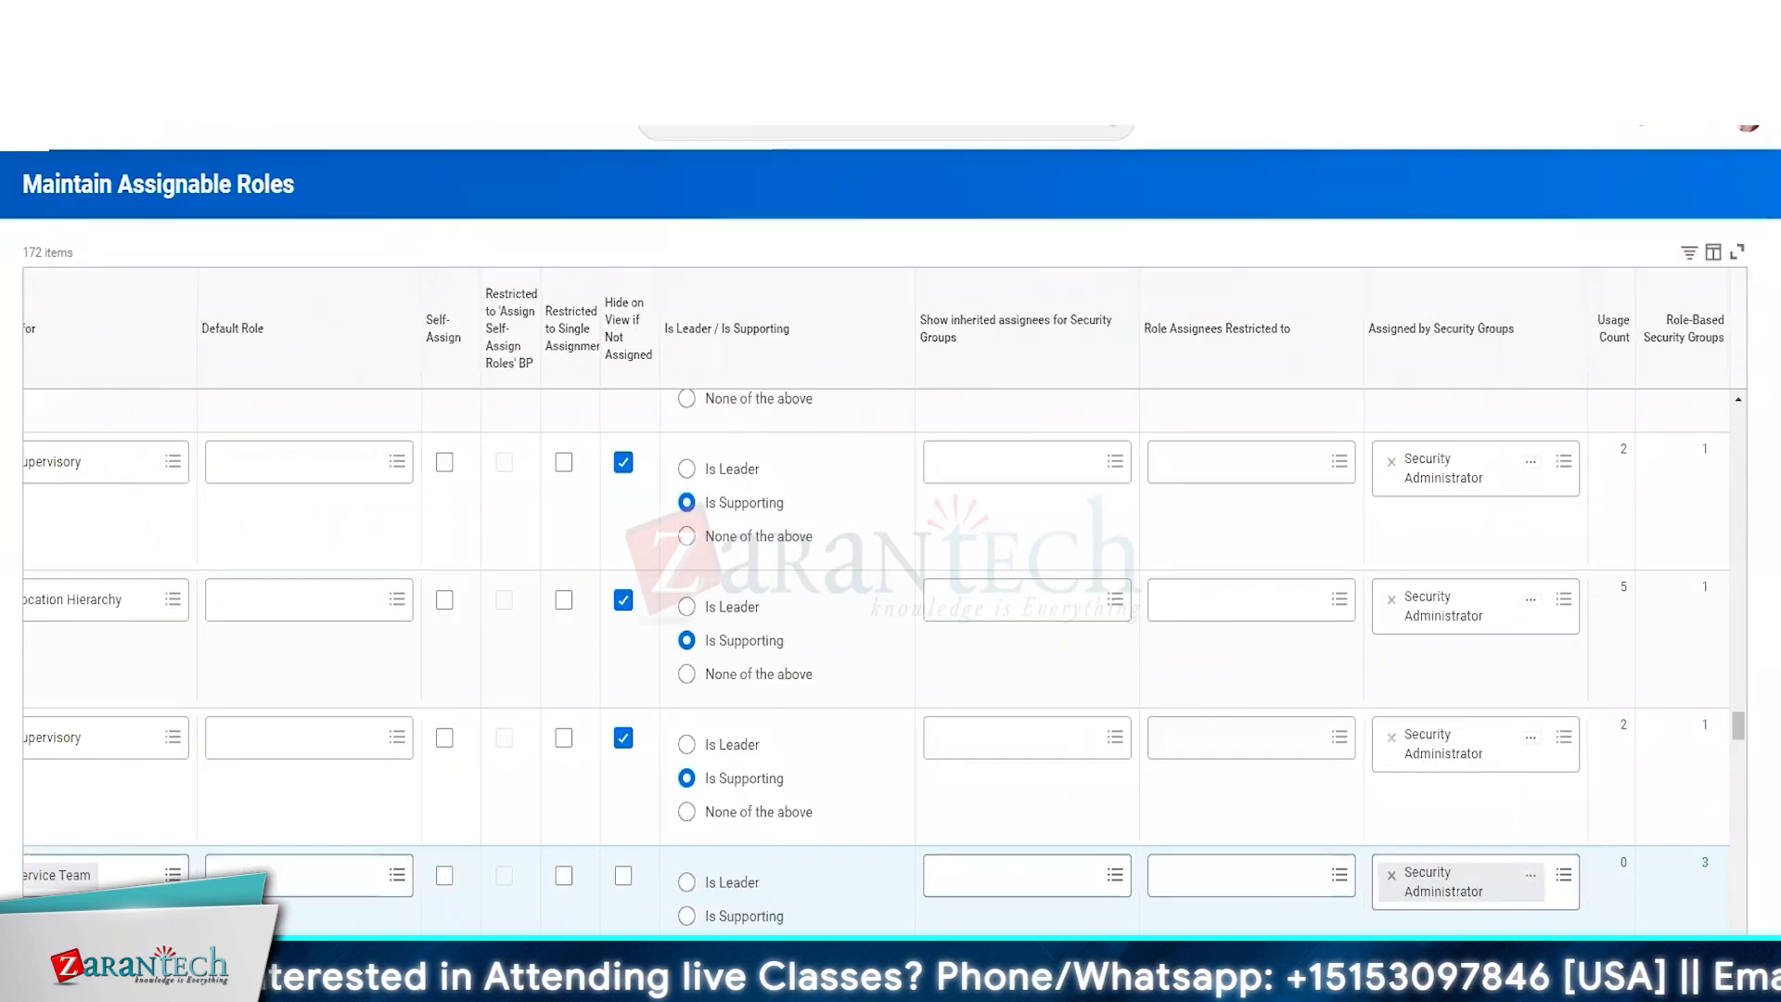
{"action": "scroll", "coordinate": [884, 649], "scroll_direction": "left", "scroll_amount": 6}
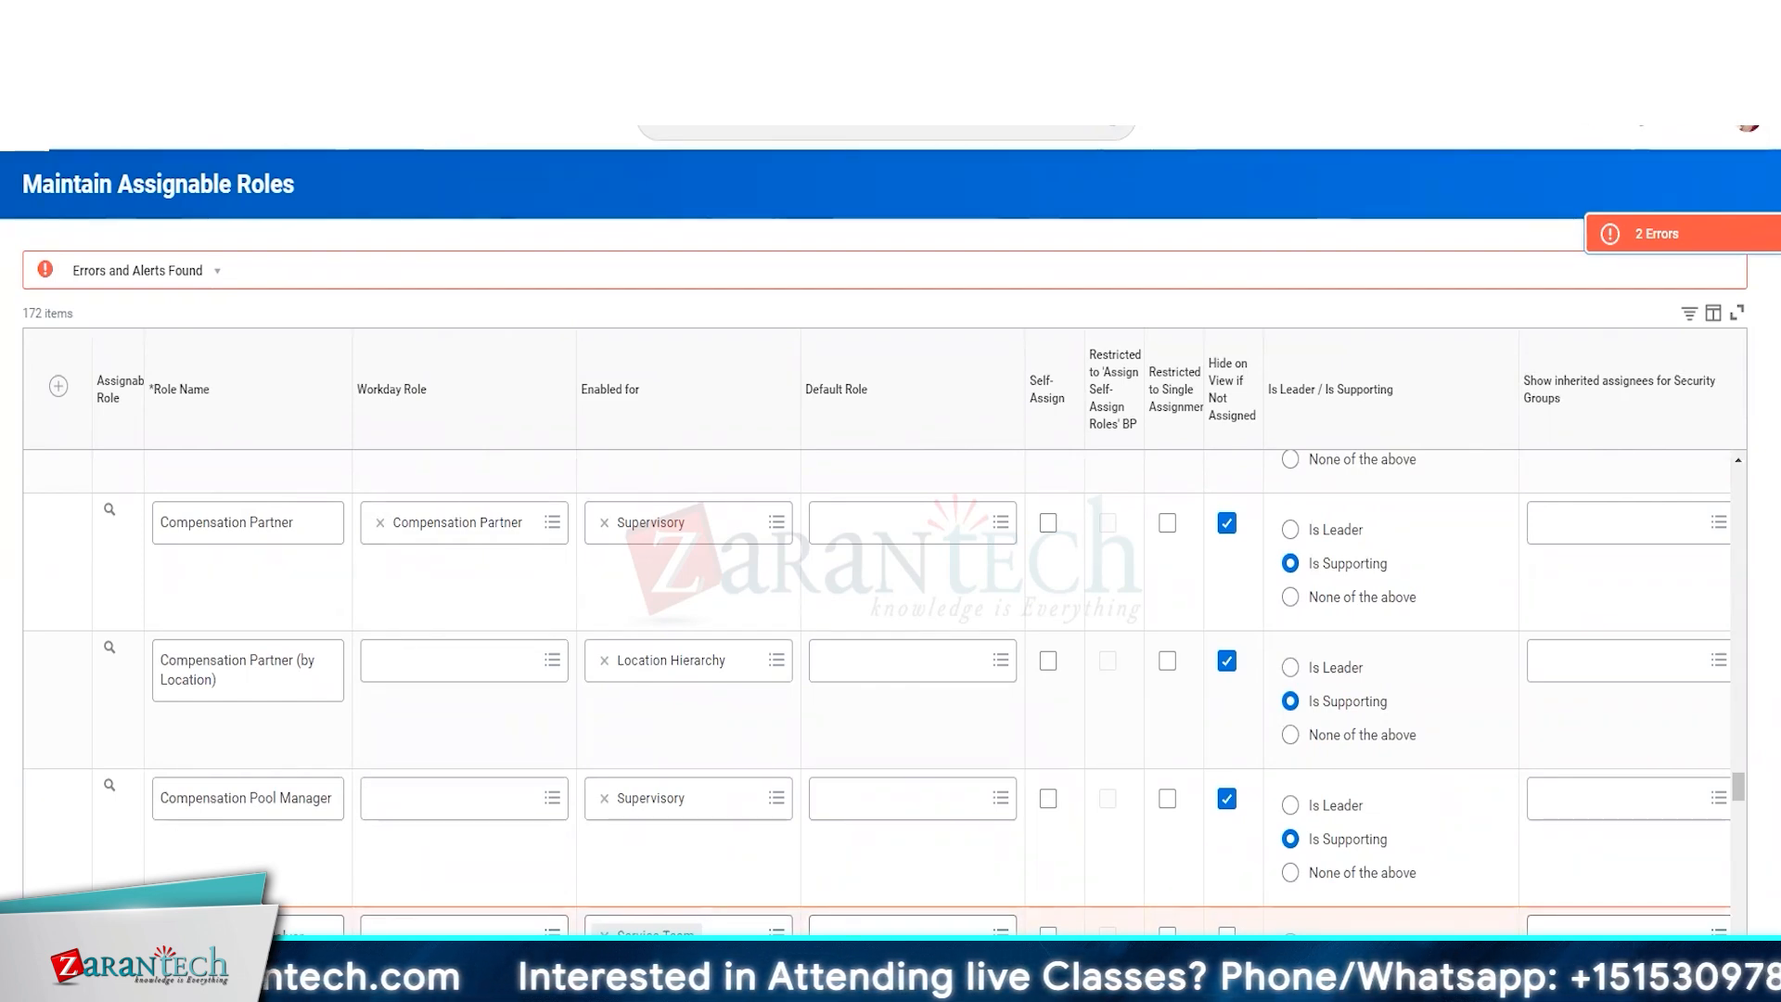
{"action": "left_click", "coordinate": [776, 936]}
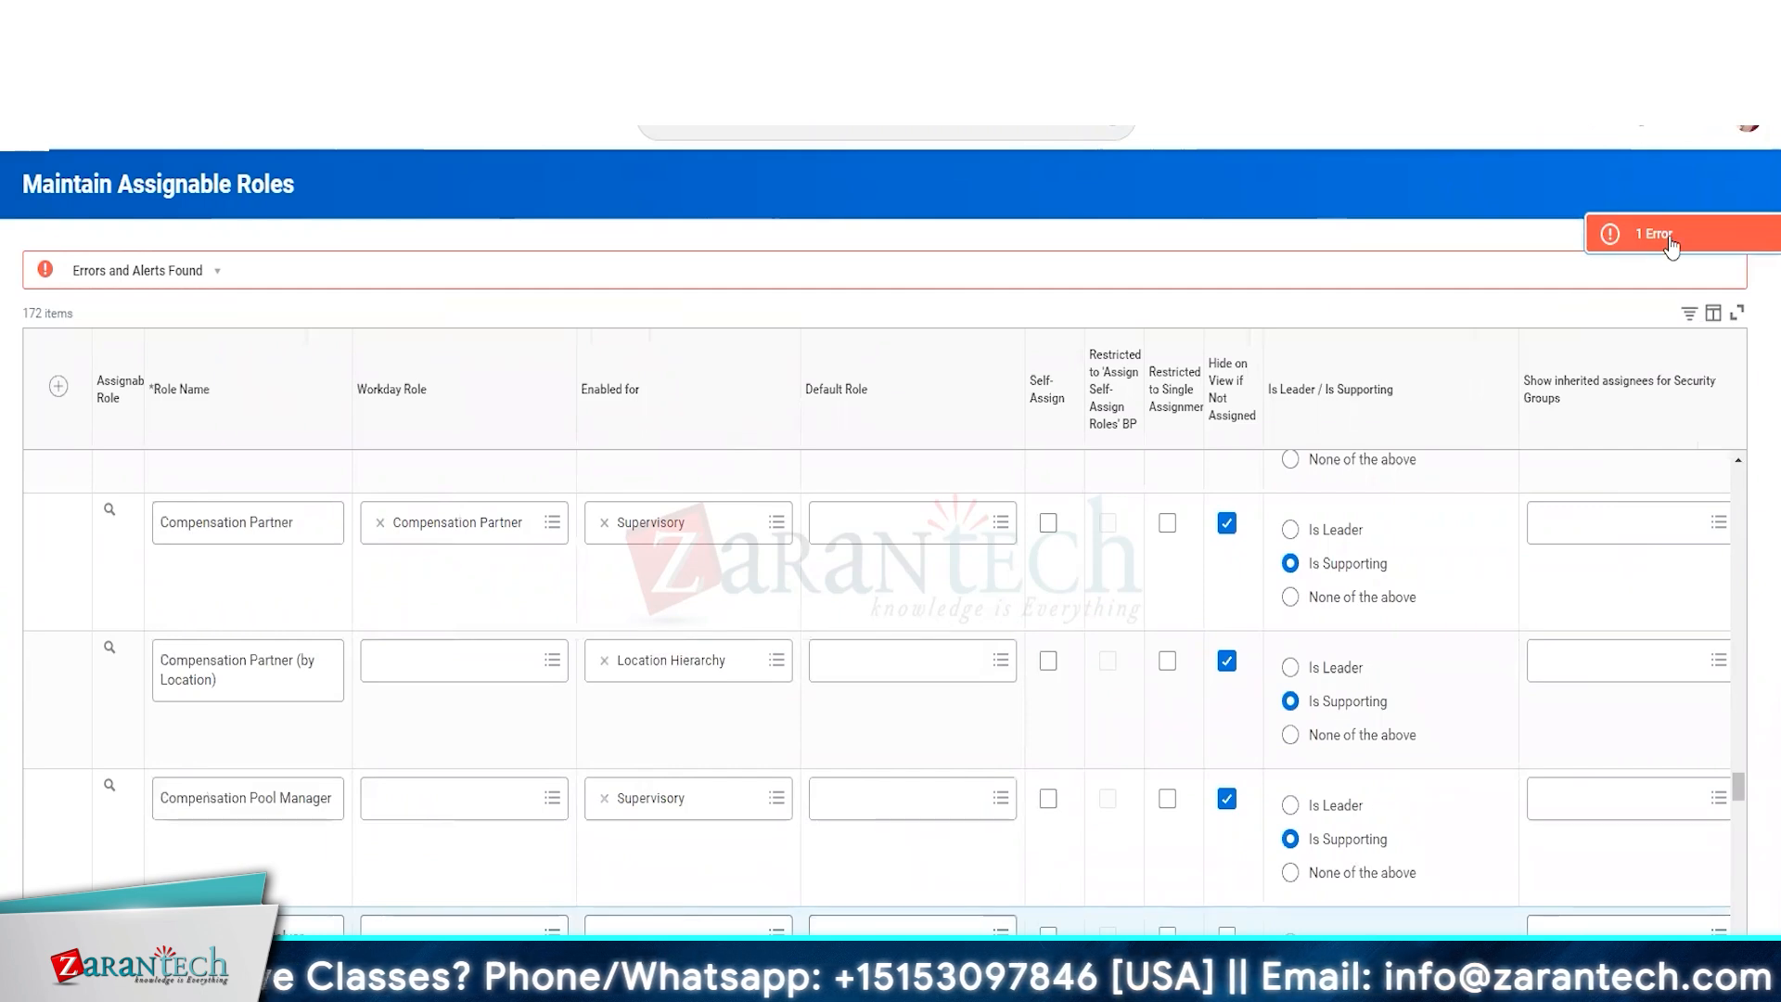
Go to the remaining grid error, clear Enabled for and Hide on View if Not Assigned on the Case Solver role, and submit the roles.
{"action": "left_click", "coordinate": [1667, 243]}
{"action": "left_click", "coordinate": [737, 610]}
{"action": "left_click", "coordinate": [604, 418]}
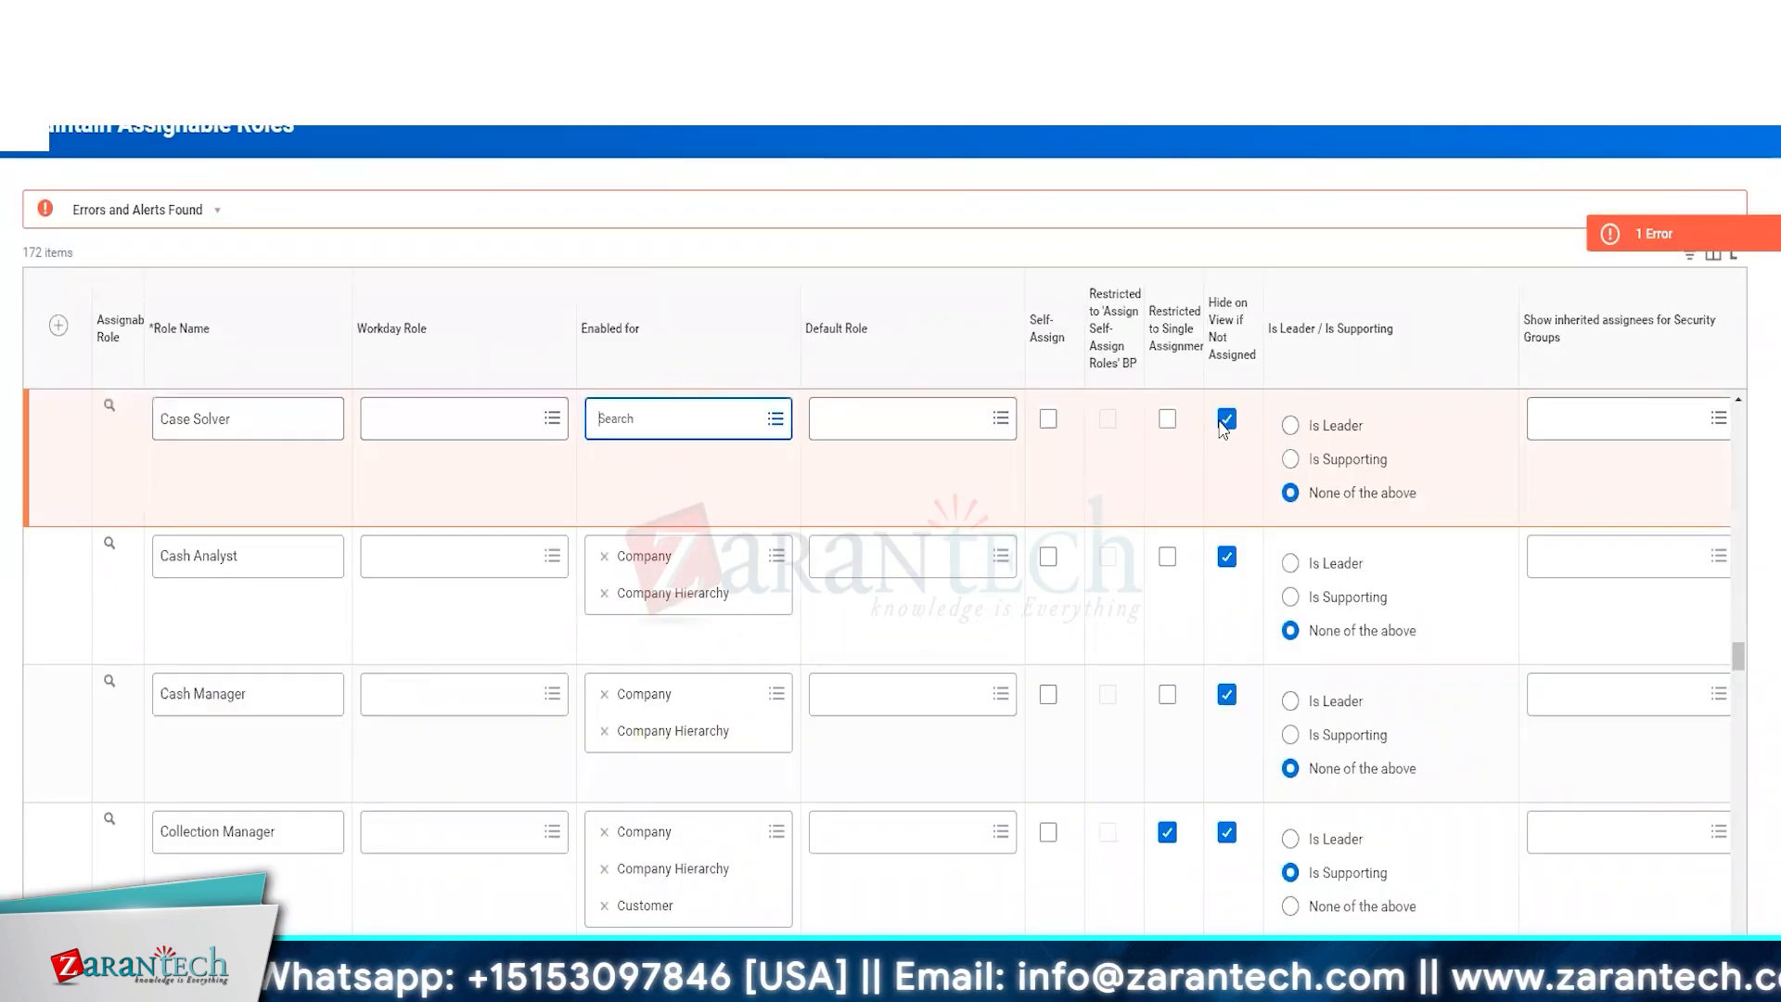
{"action": "left_click", "coordinate": [1226, 419]}
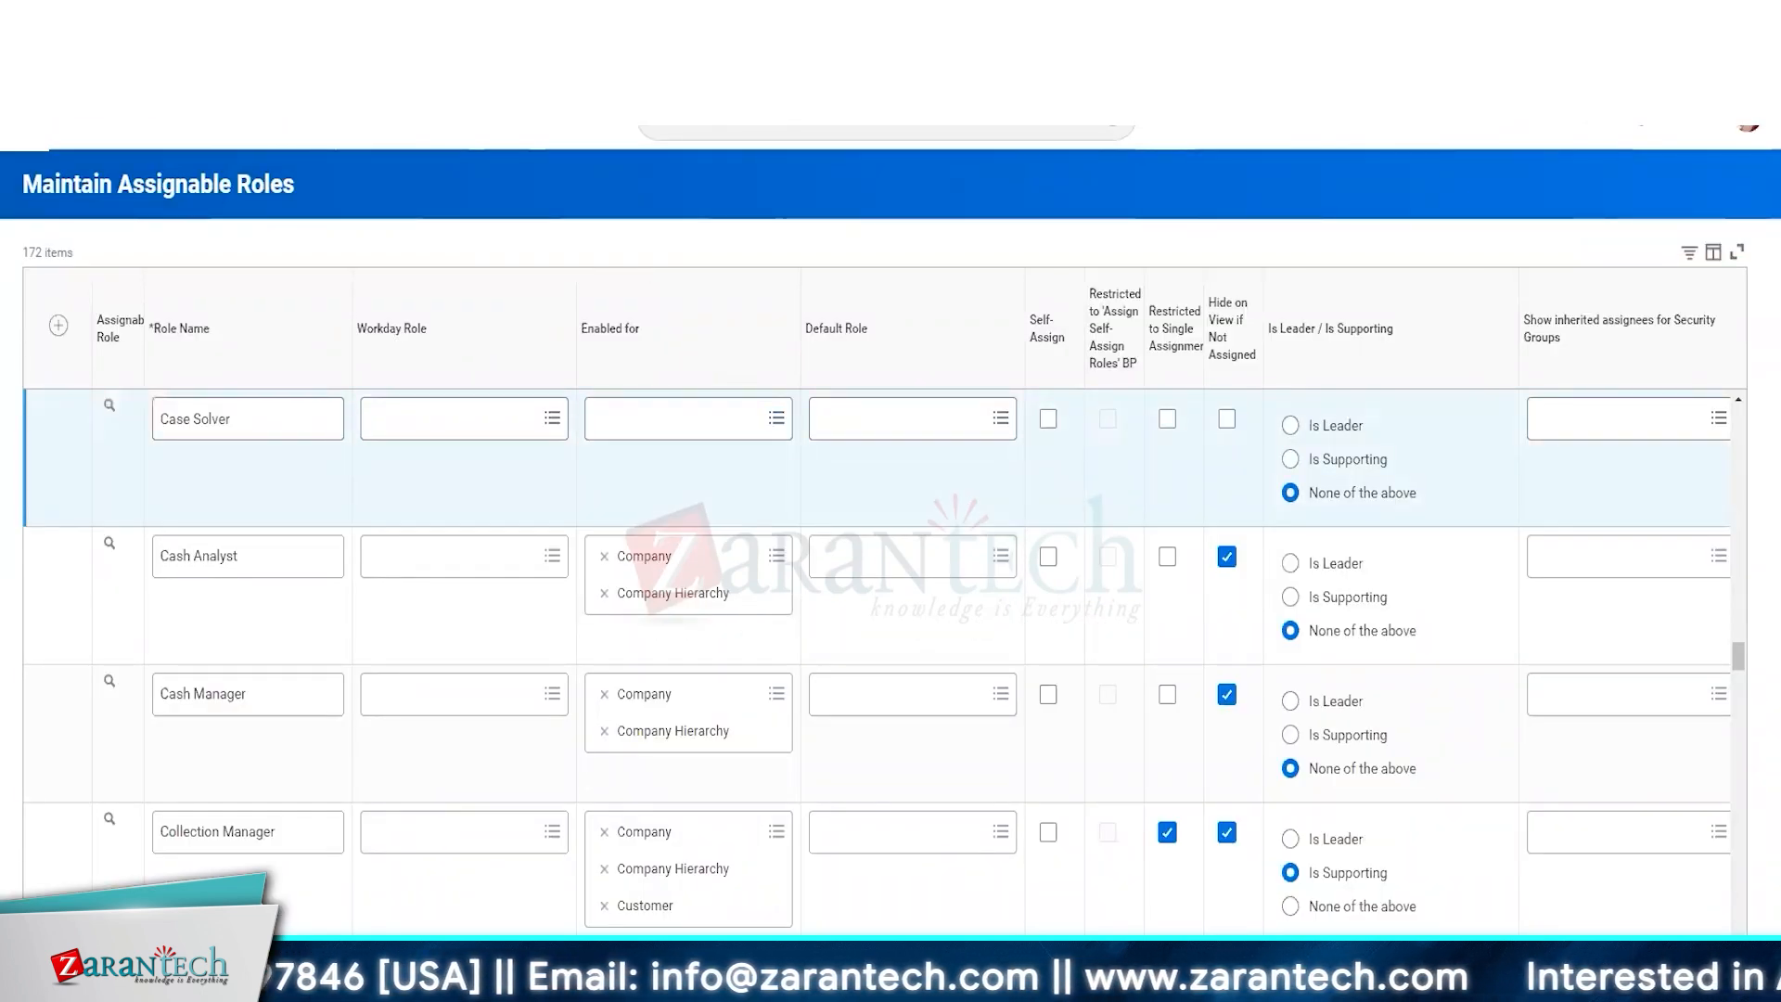
{"action": "left_click", "coordinate": [71, 966]}
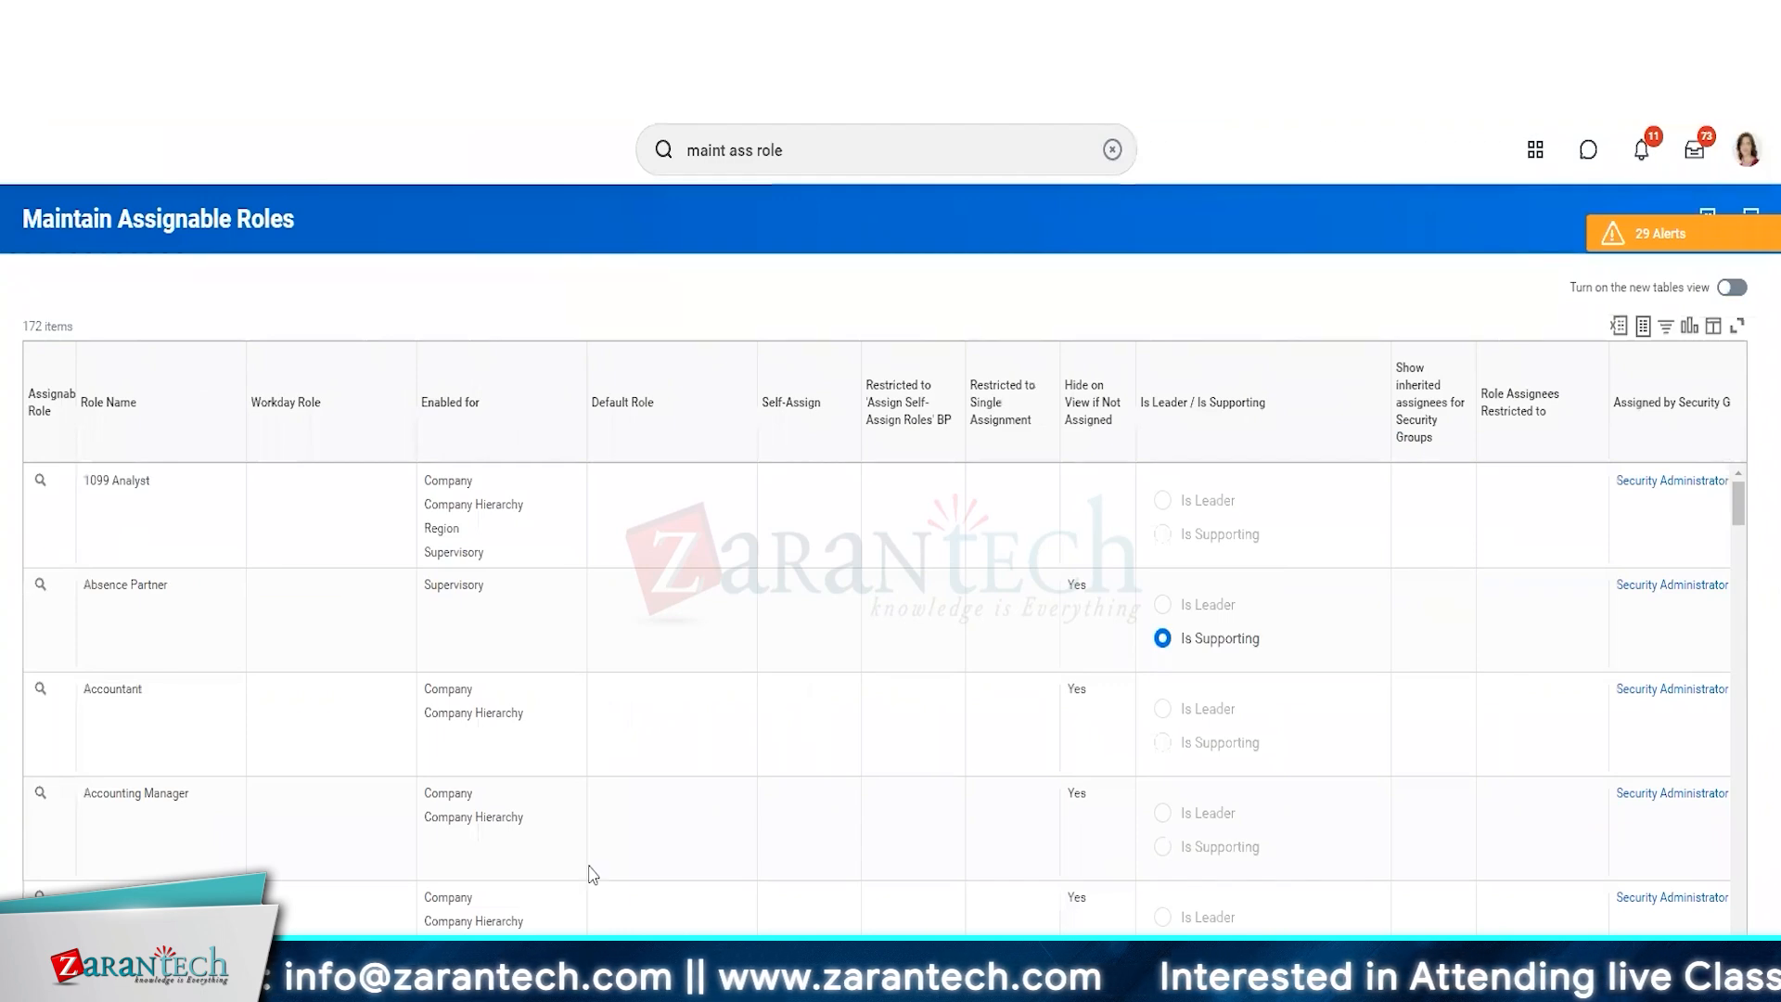
Filter the assignable roles by role name to show only ZT HR Partner (Non-HR Role).
{"action": "left_click", "coordinate": [162, 403]}
{"action": "left_click", "coordinate": [170, 718]}
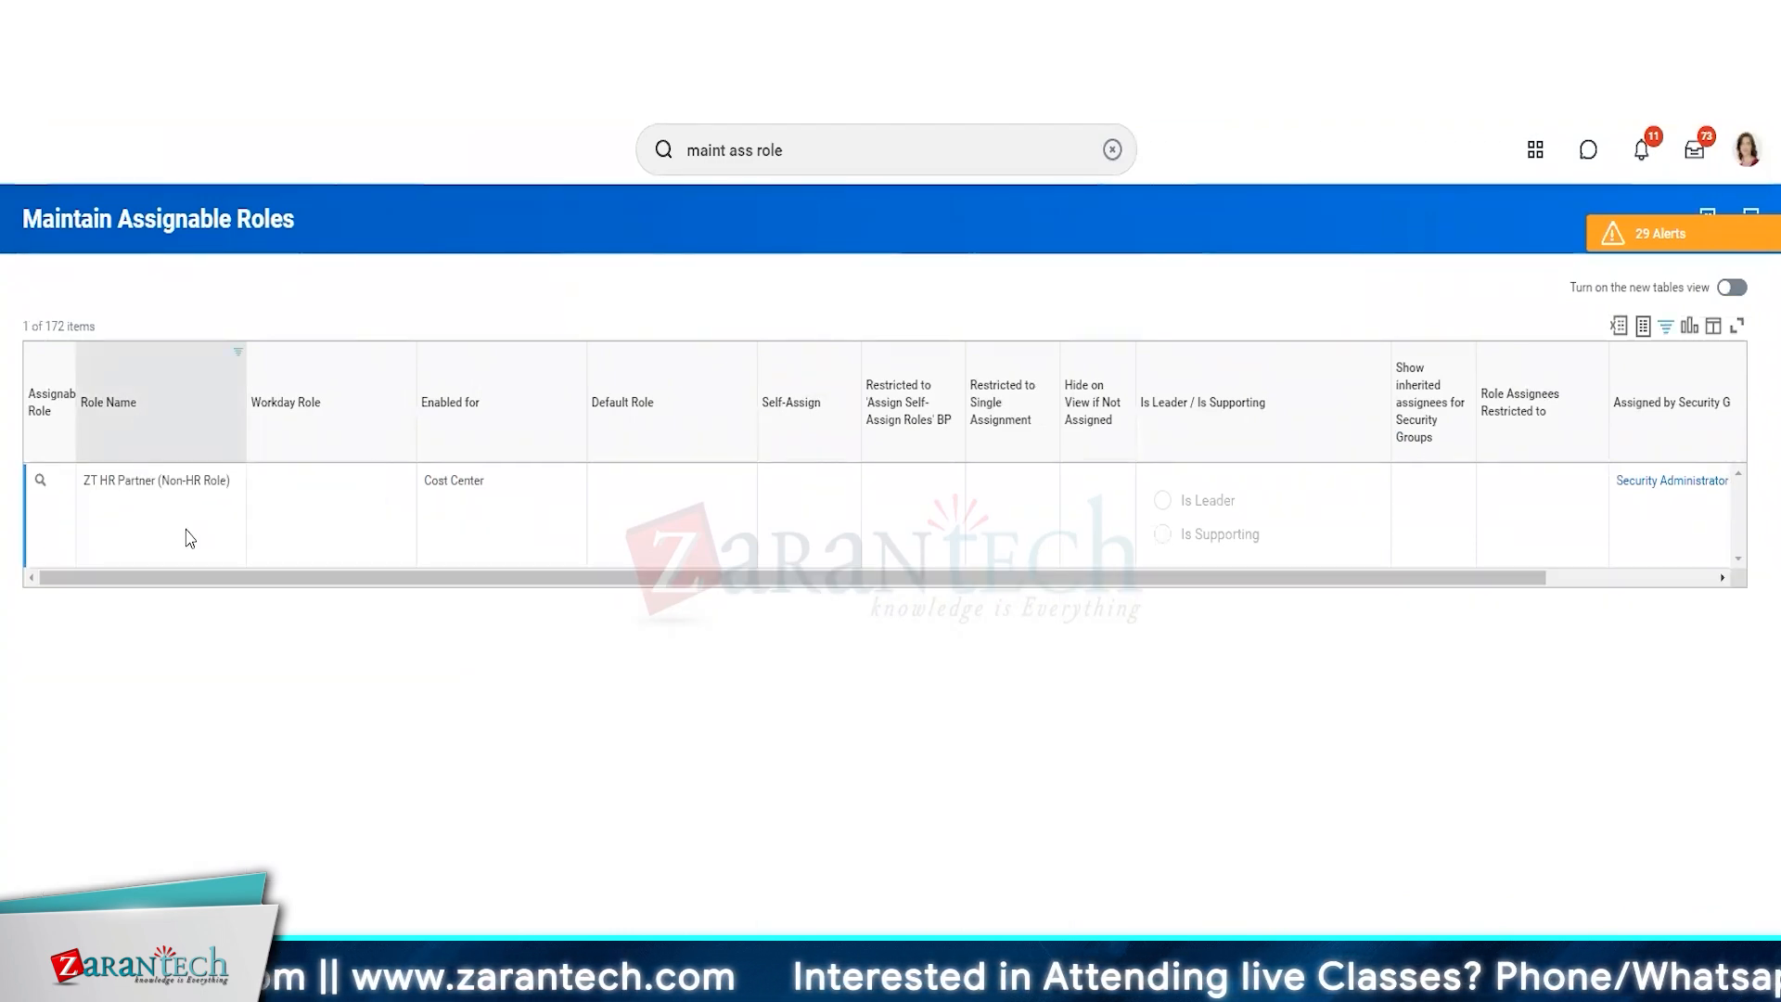
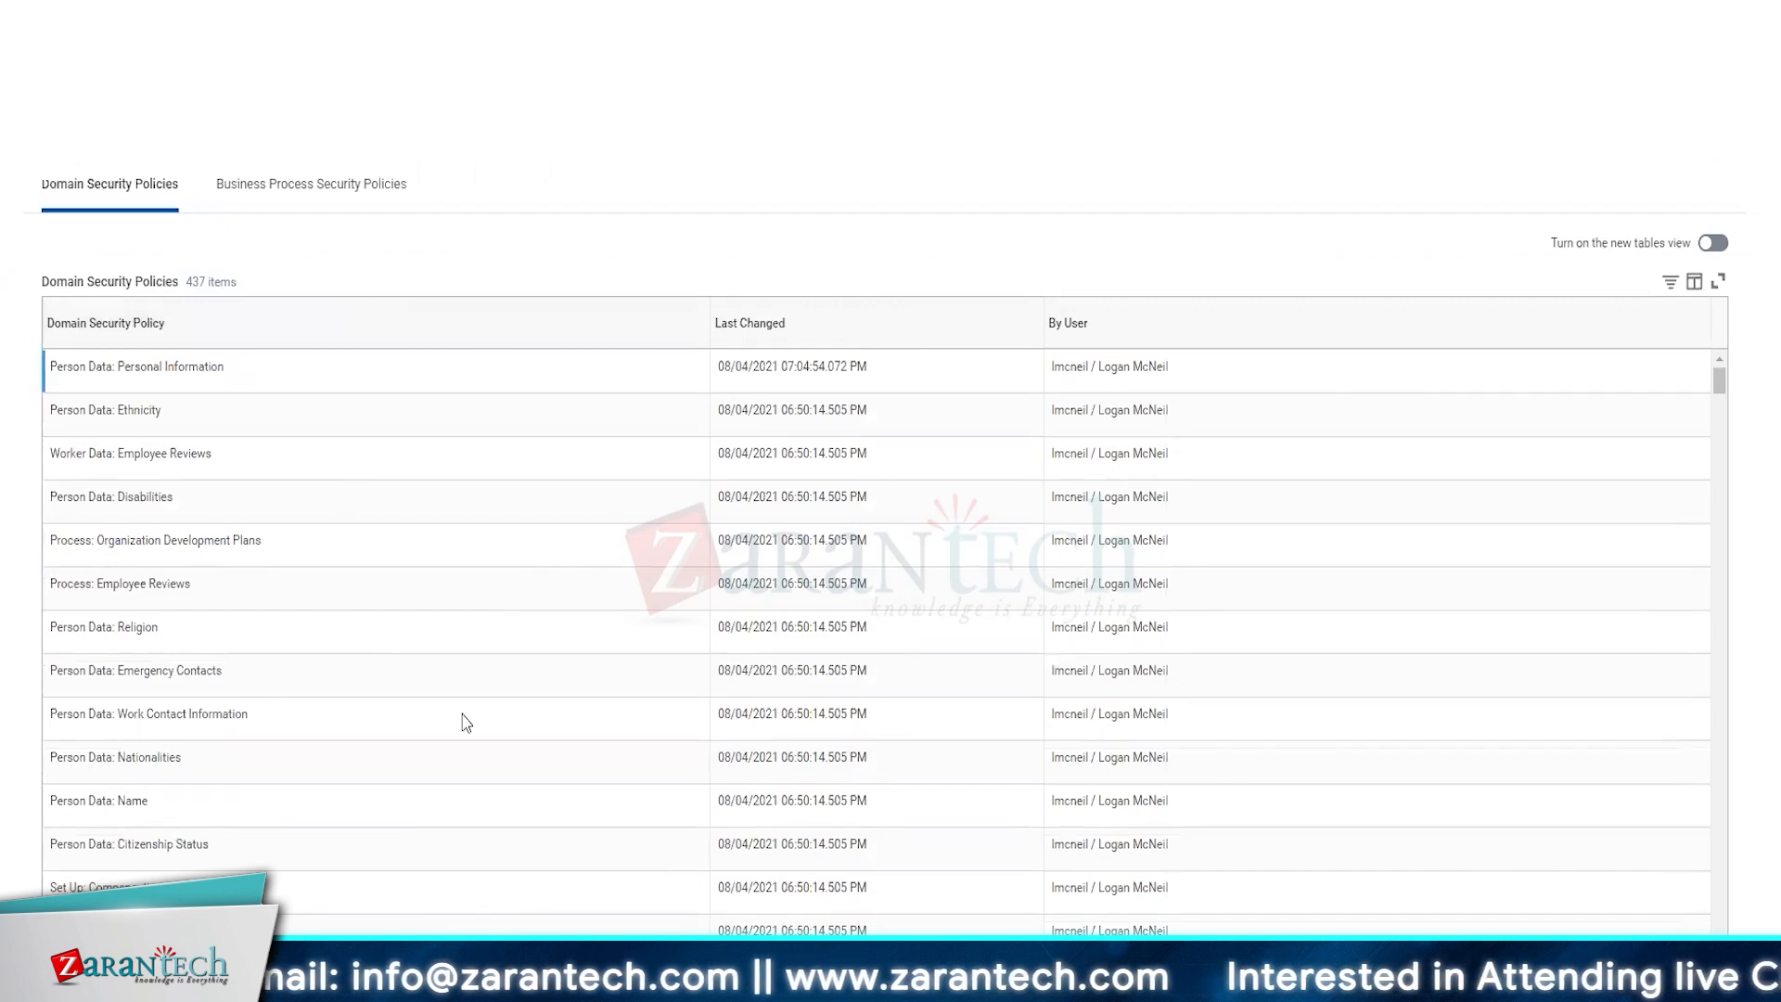
Look through the changed domain security policies and sort them in ascending order by Domain Security Policy.
{"action": "scroll", "coordinate": [109, 535], "scroll_direction": "down", "scroll_amount": 4}
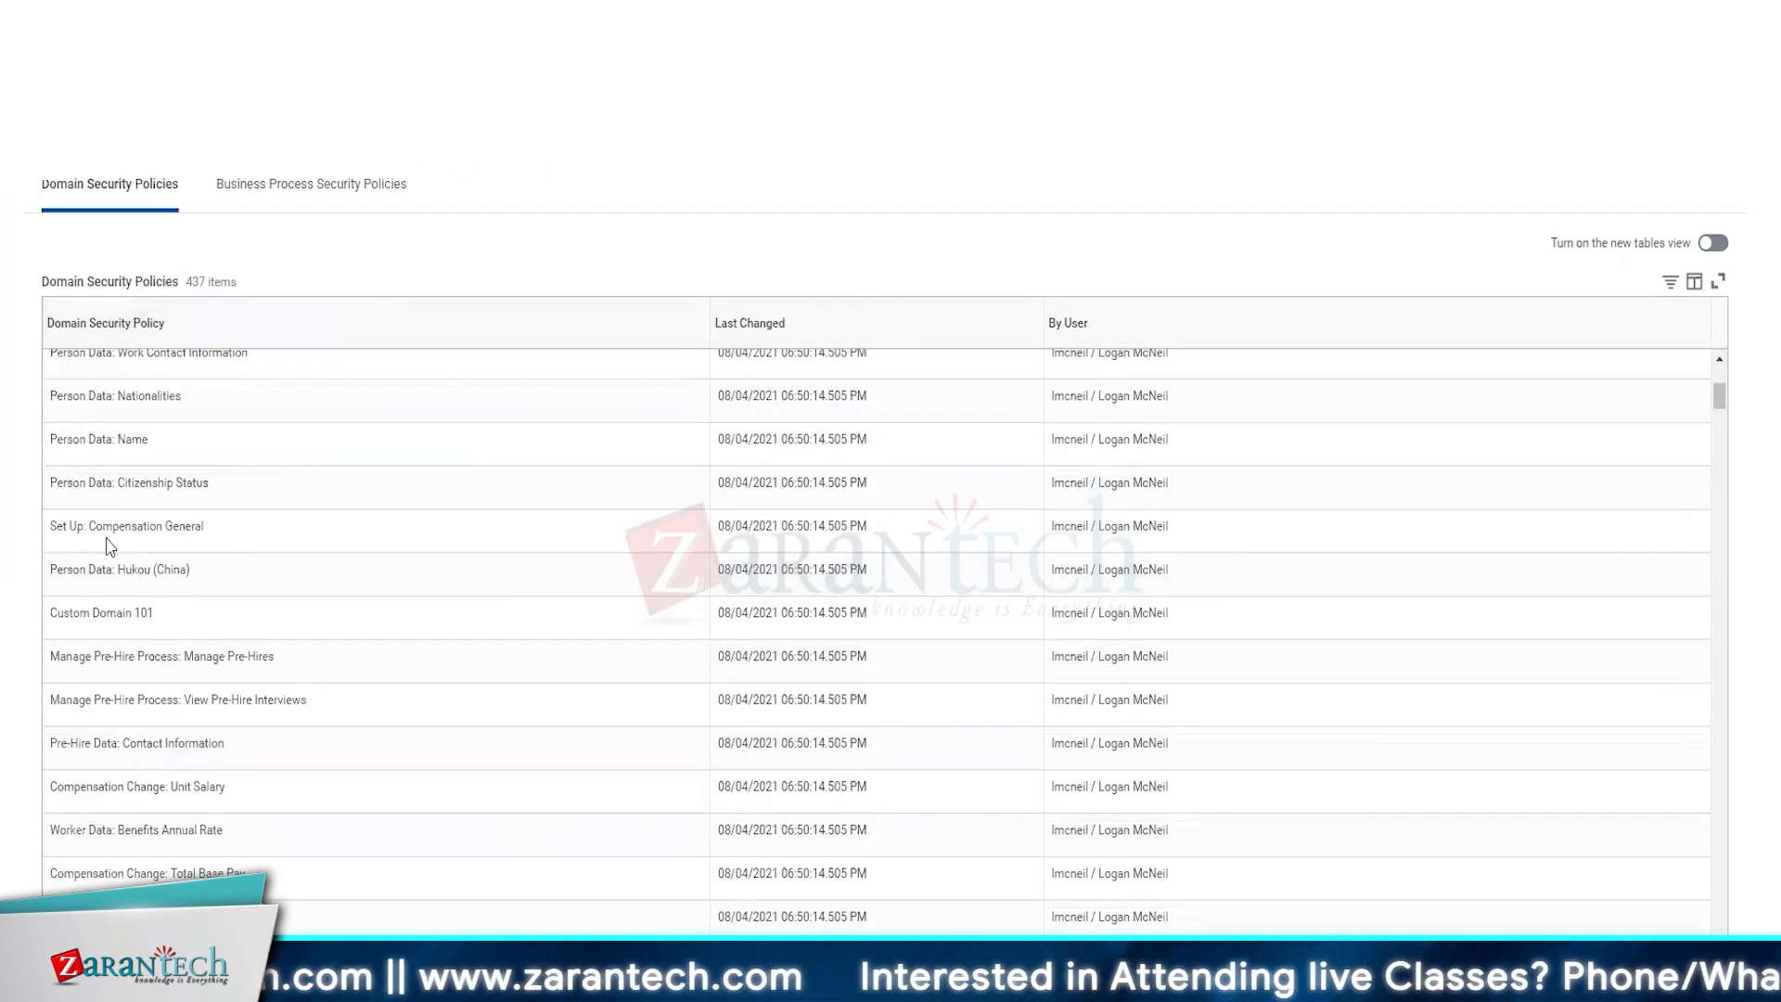
{"action": "scroll", "coordinate": [112, 556], "scroll_direction": "down", "scroll_amount": 2}
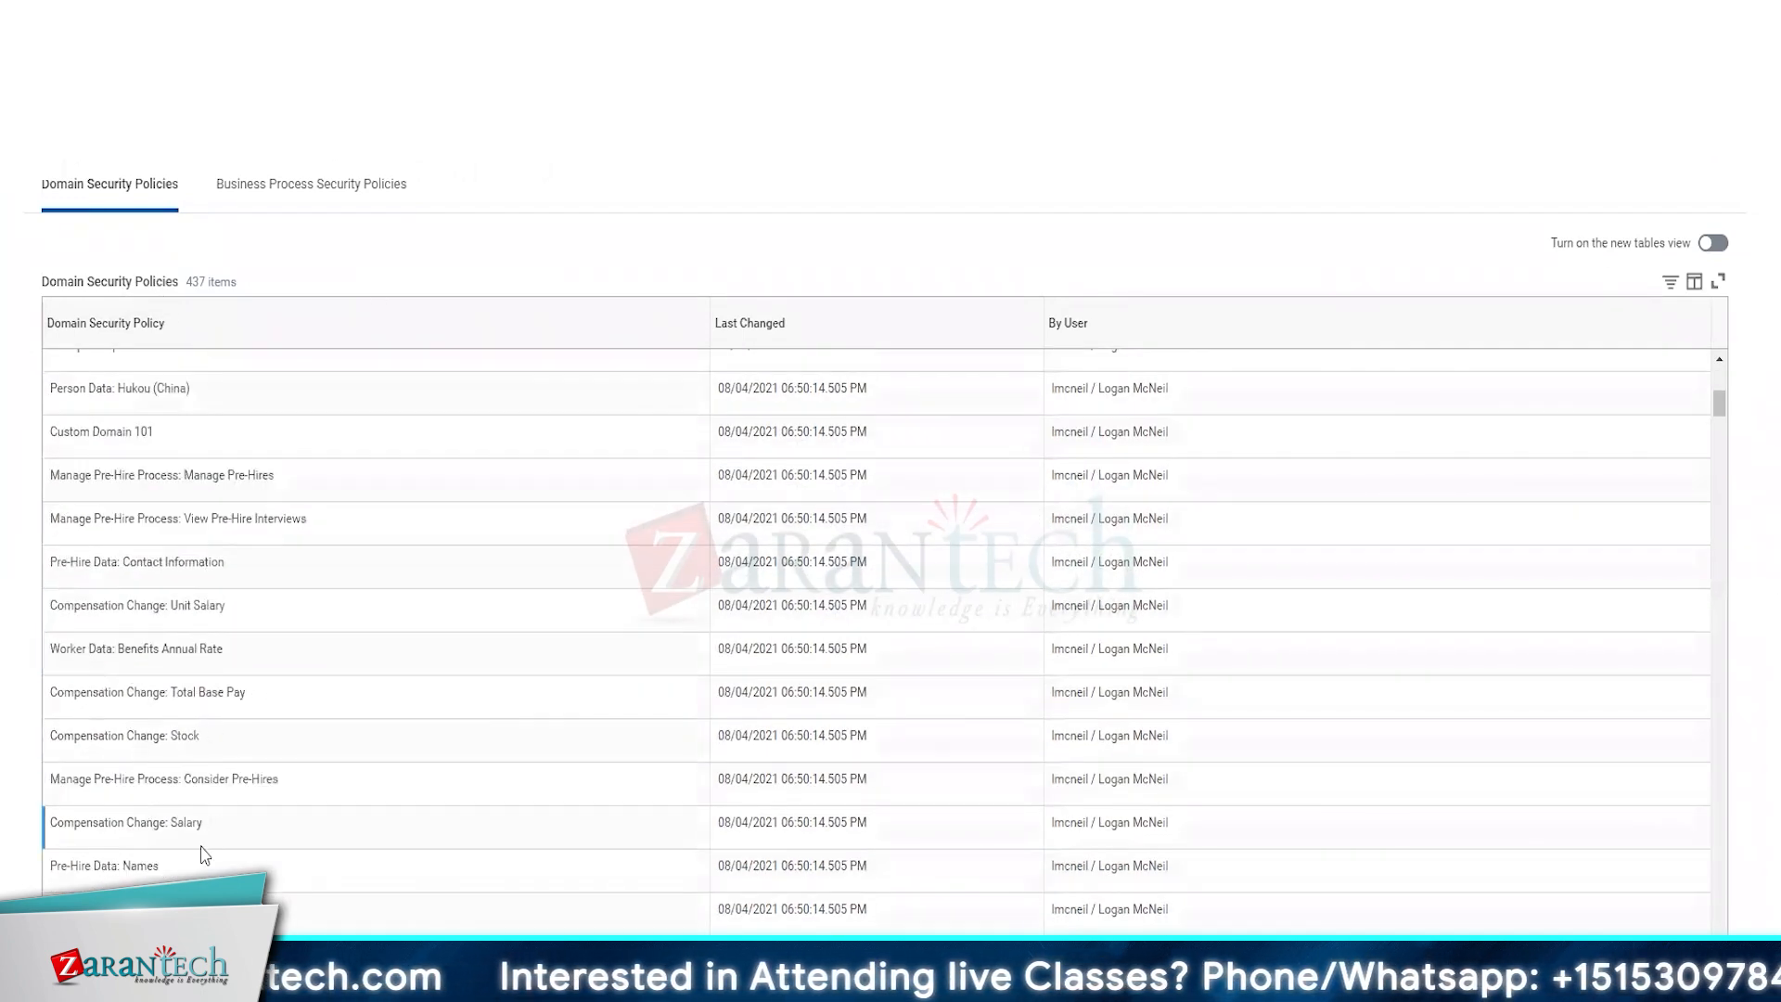
{"action": "scroll", "coordinate": [140, 821], "scroll_direction": "down", "scroll_amount": 2}
{"action": "scroll", "coordinate": [140, 821], "scroll_direction": "down", "scroll_amount": 20}
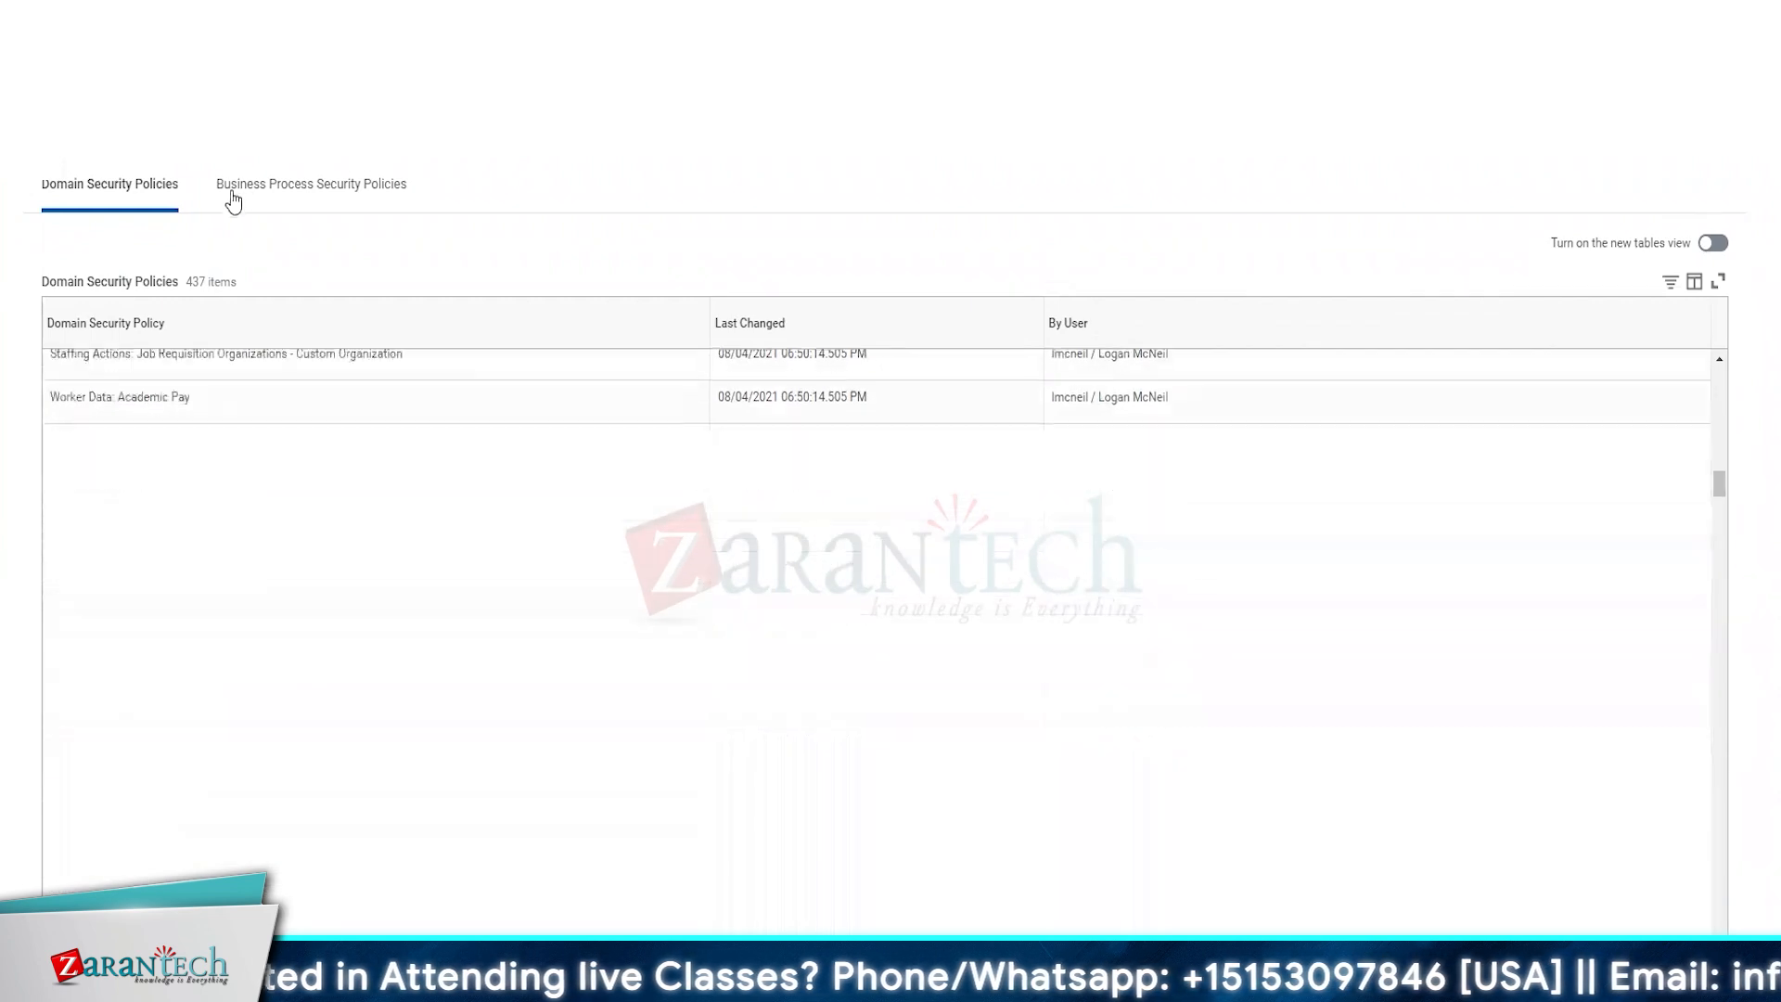
{"action": "left_click", "coordinate": [207, 326]}
{"action": "left_click", "coordinate": [228, 371]}
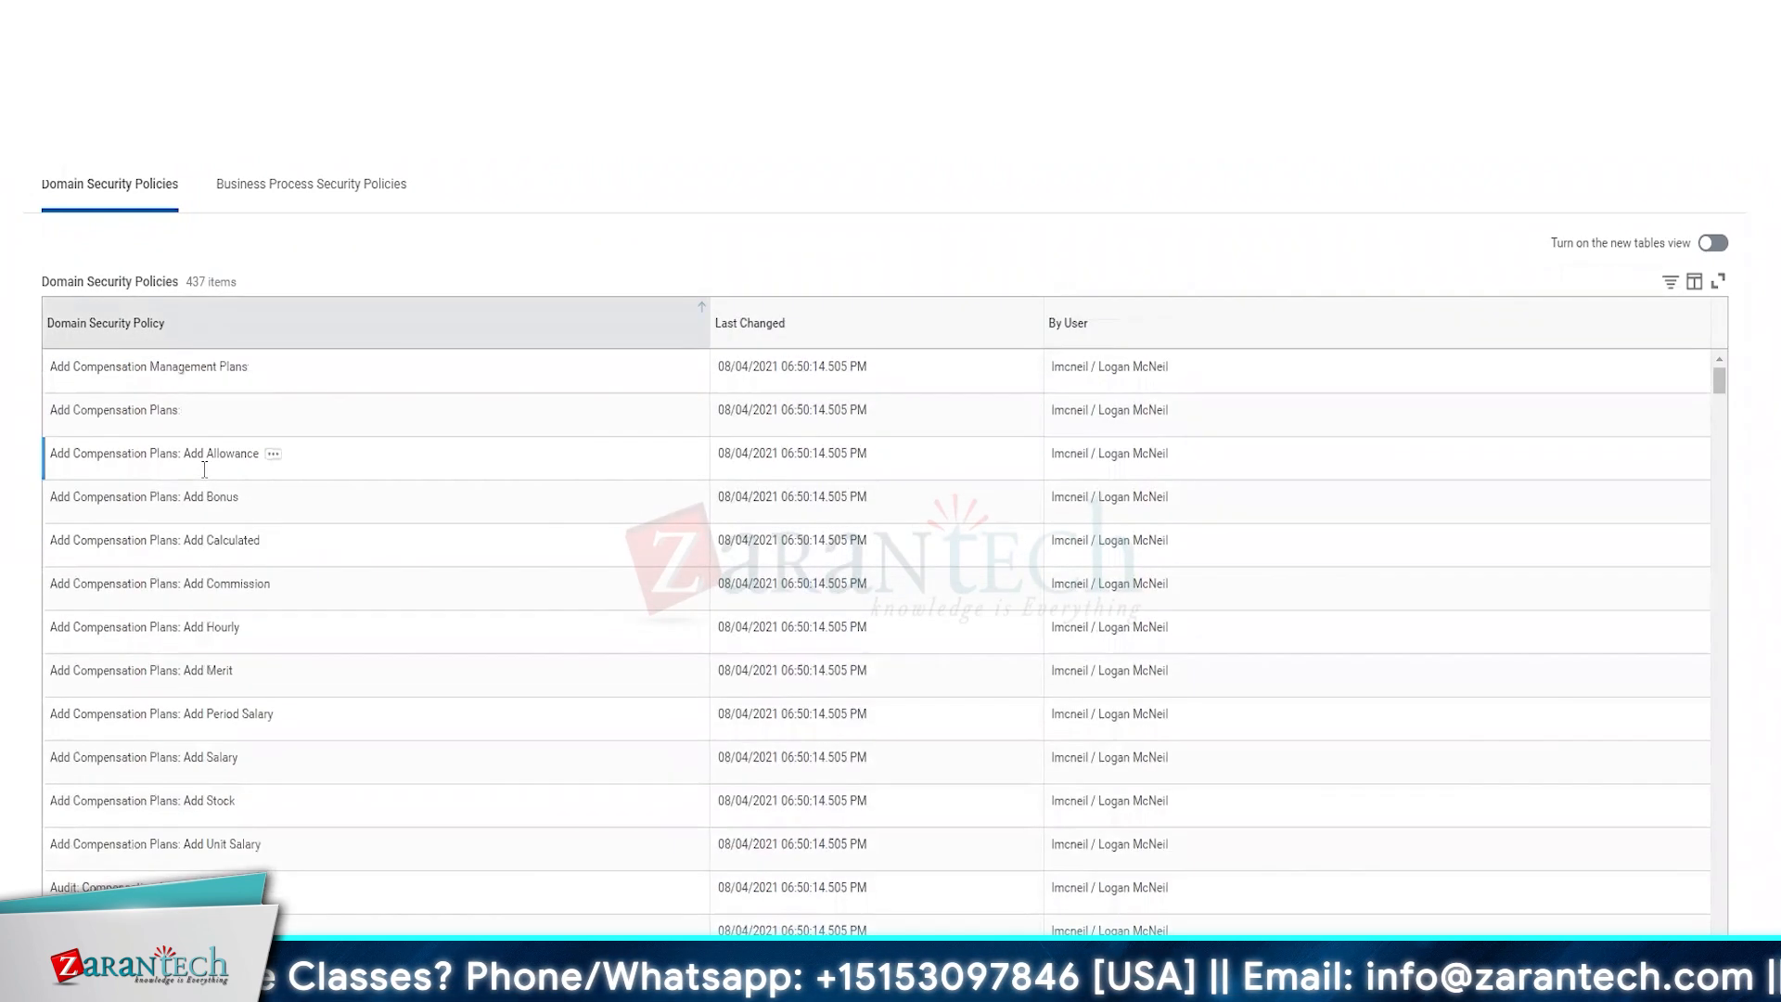
Examine the sorted domain security policies from the compensation domains through the Worker Data domains.
{"action": "scroll", "coordinate": [199, 451], "scroll_direction": "down", "scroll_amount": 5}
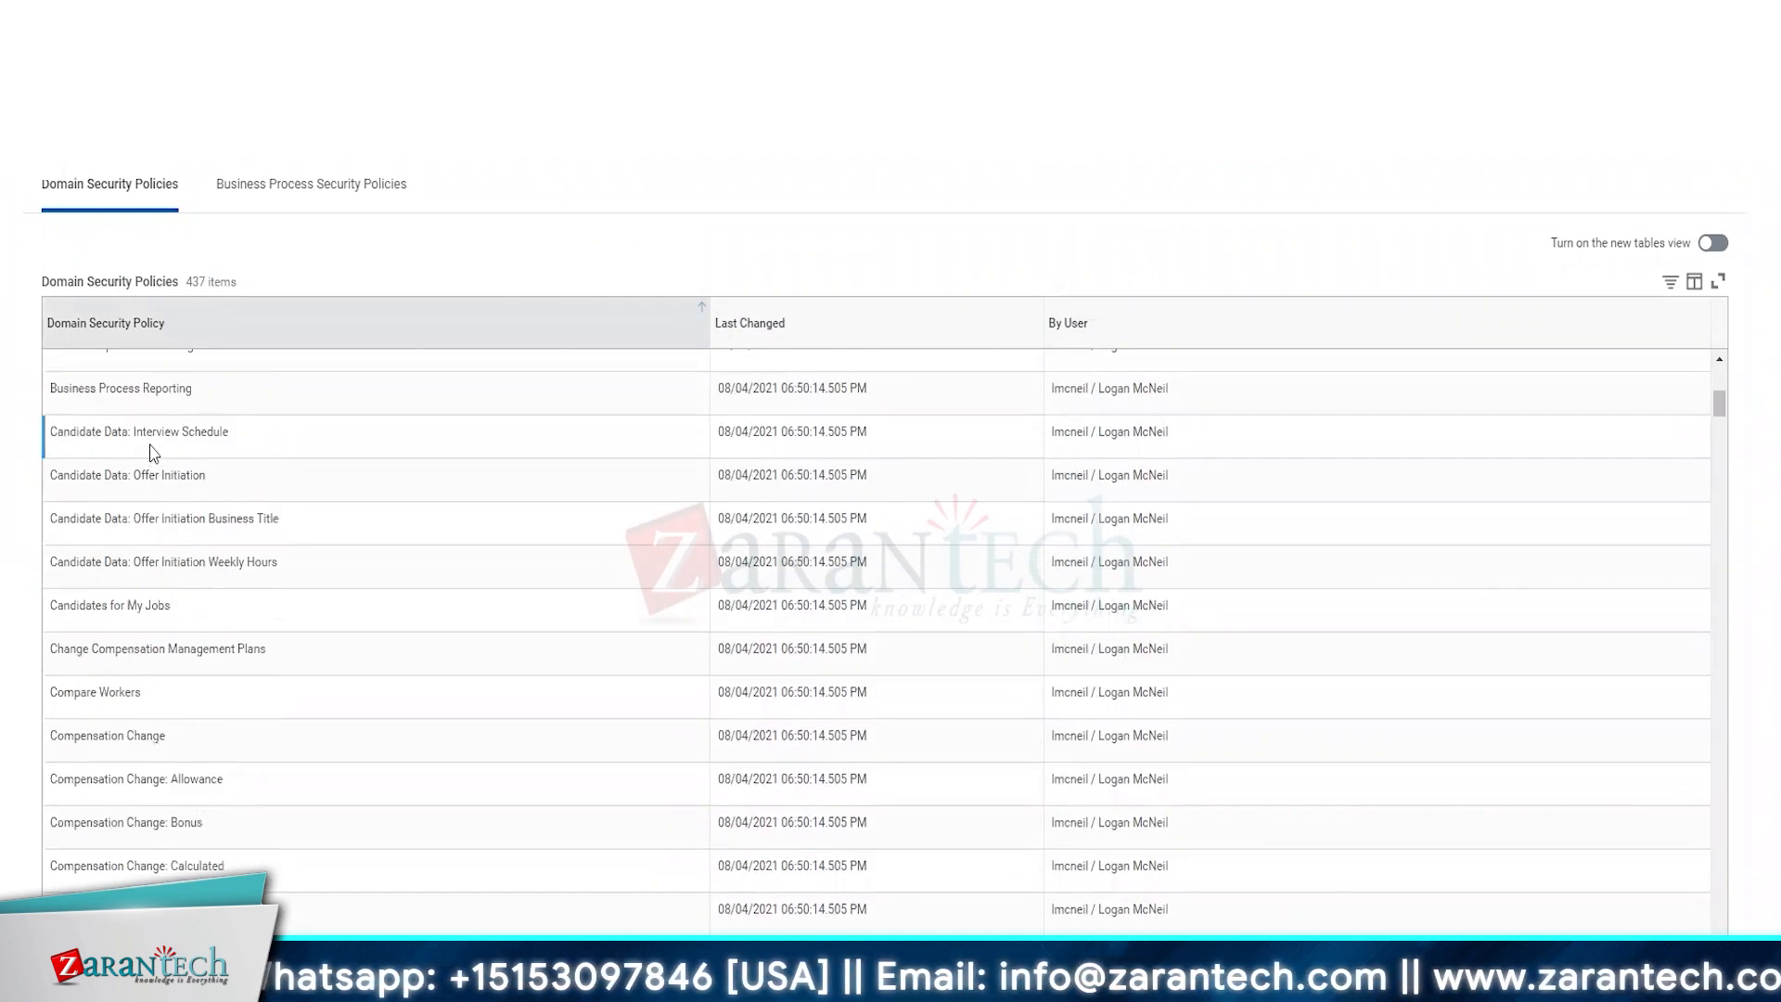
{"action": "scroll", "coordinate": [161, 515], "scroll_direction": "up", "scroll_amount": 3}
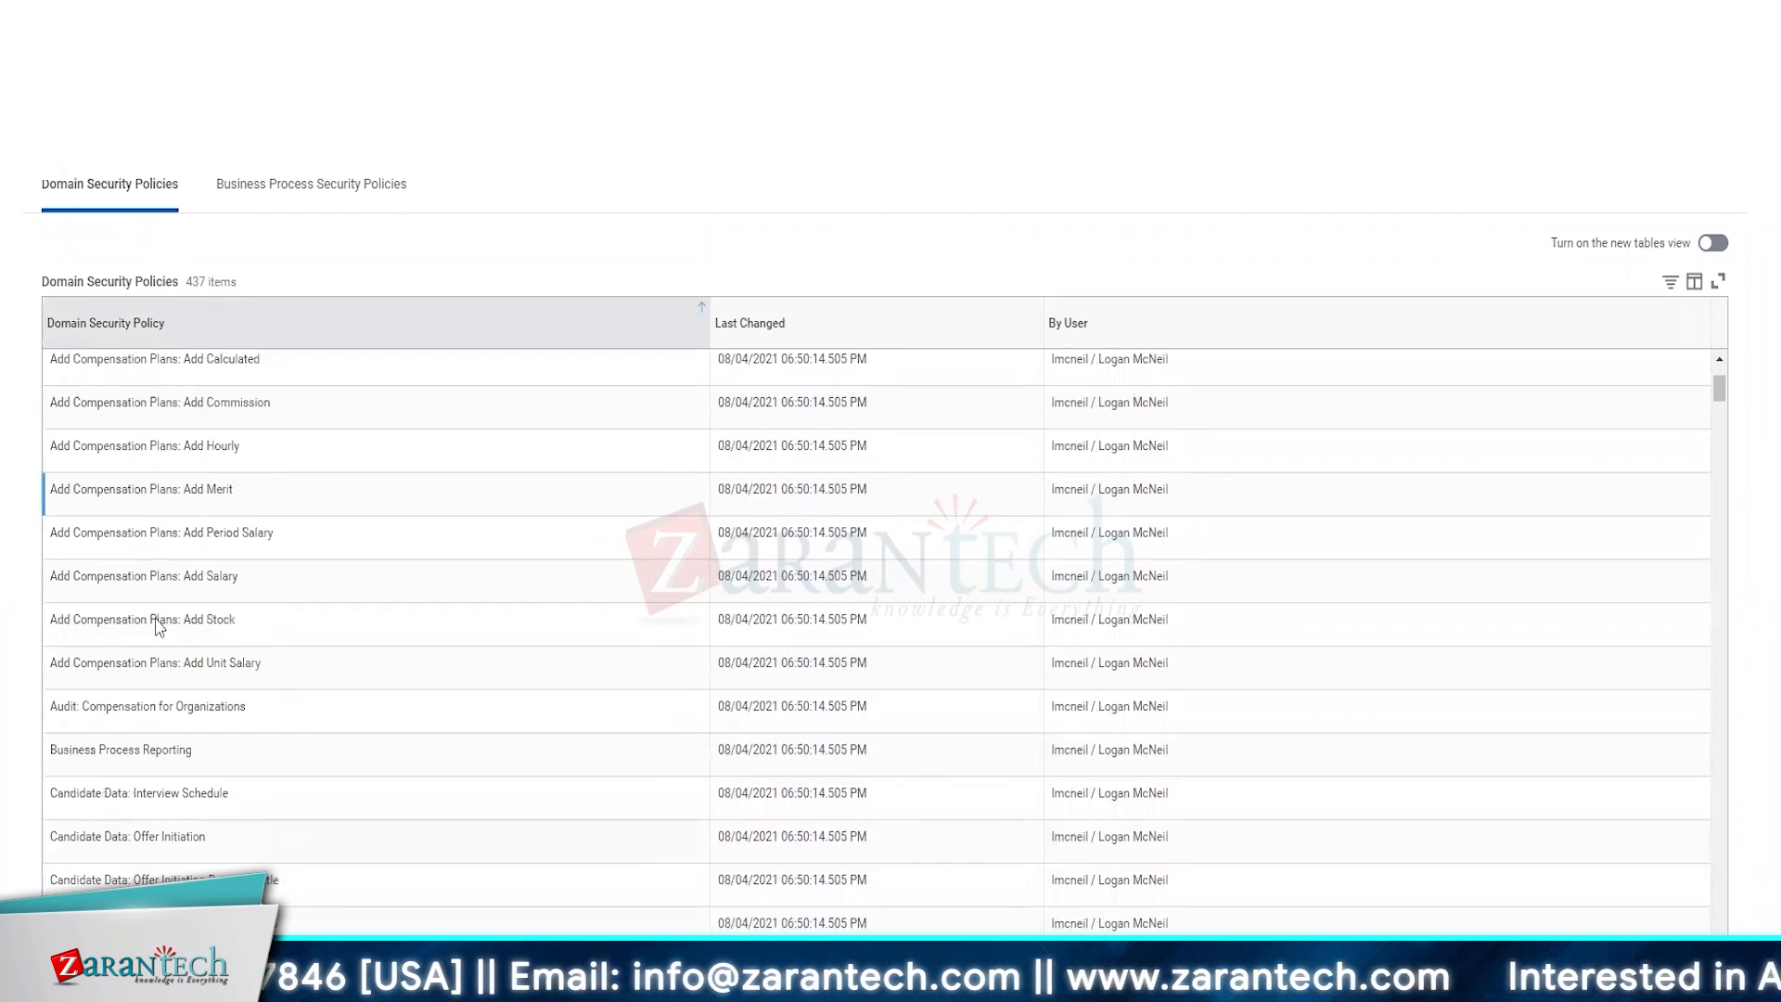
{"action": "scroll", "coordinate": [114, 857], "scroll_direction": "down", "scroll_amount": 3}
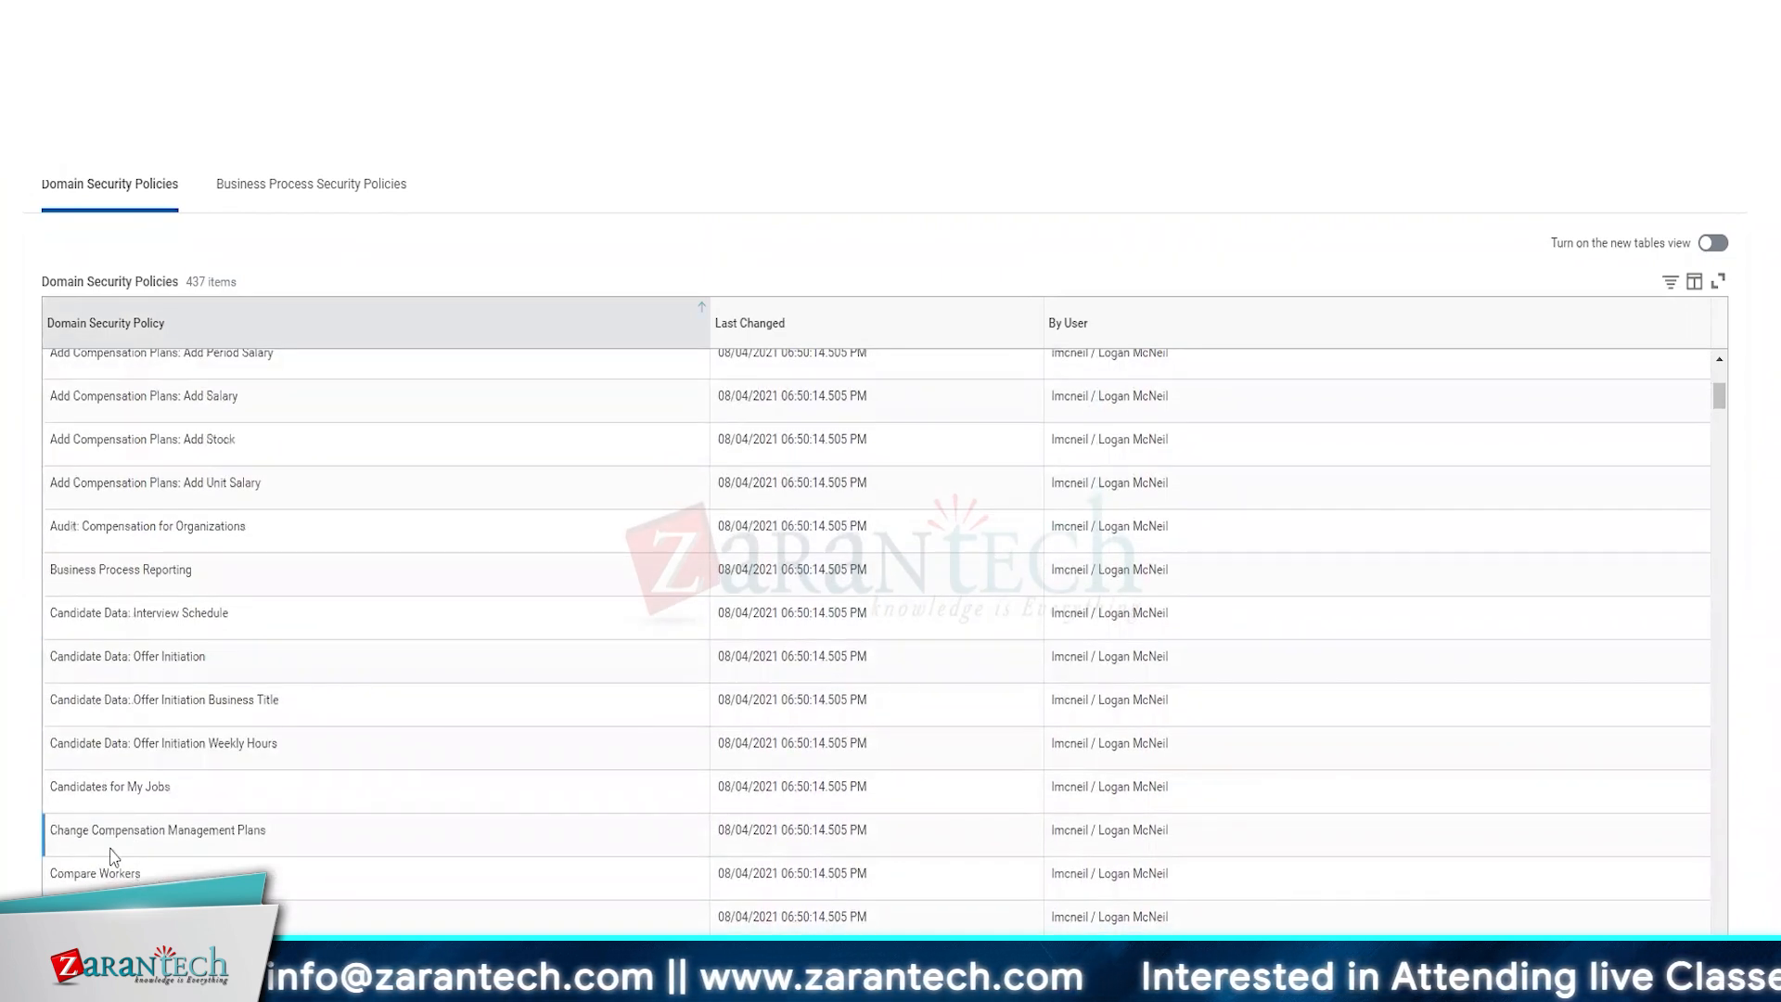
{"action": "scroll", "coordinate": [116, 835], "scroll_direction": "down", "scroll_amount": 3}
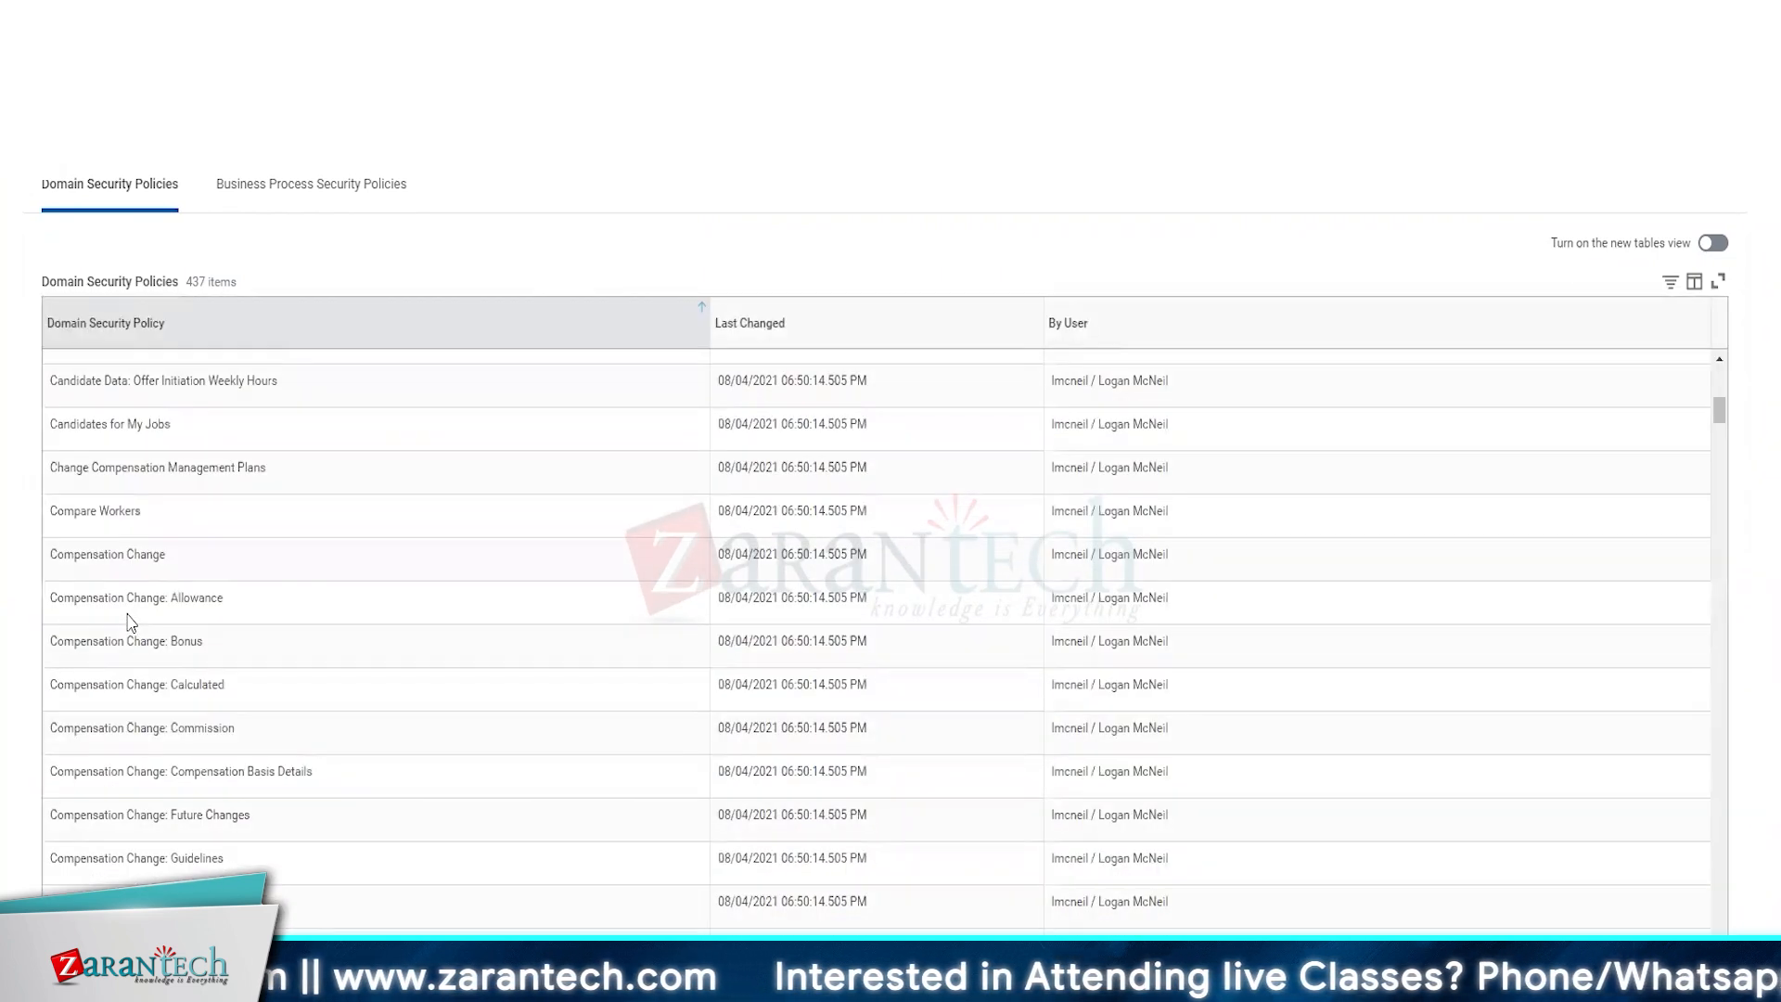
{"action": "scroll", "coordinate": [145, 728], "scroll_direction": "down", "scroll_amount": 8}
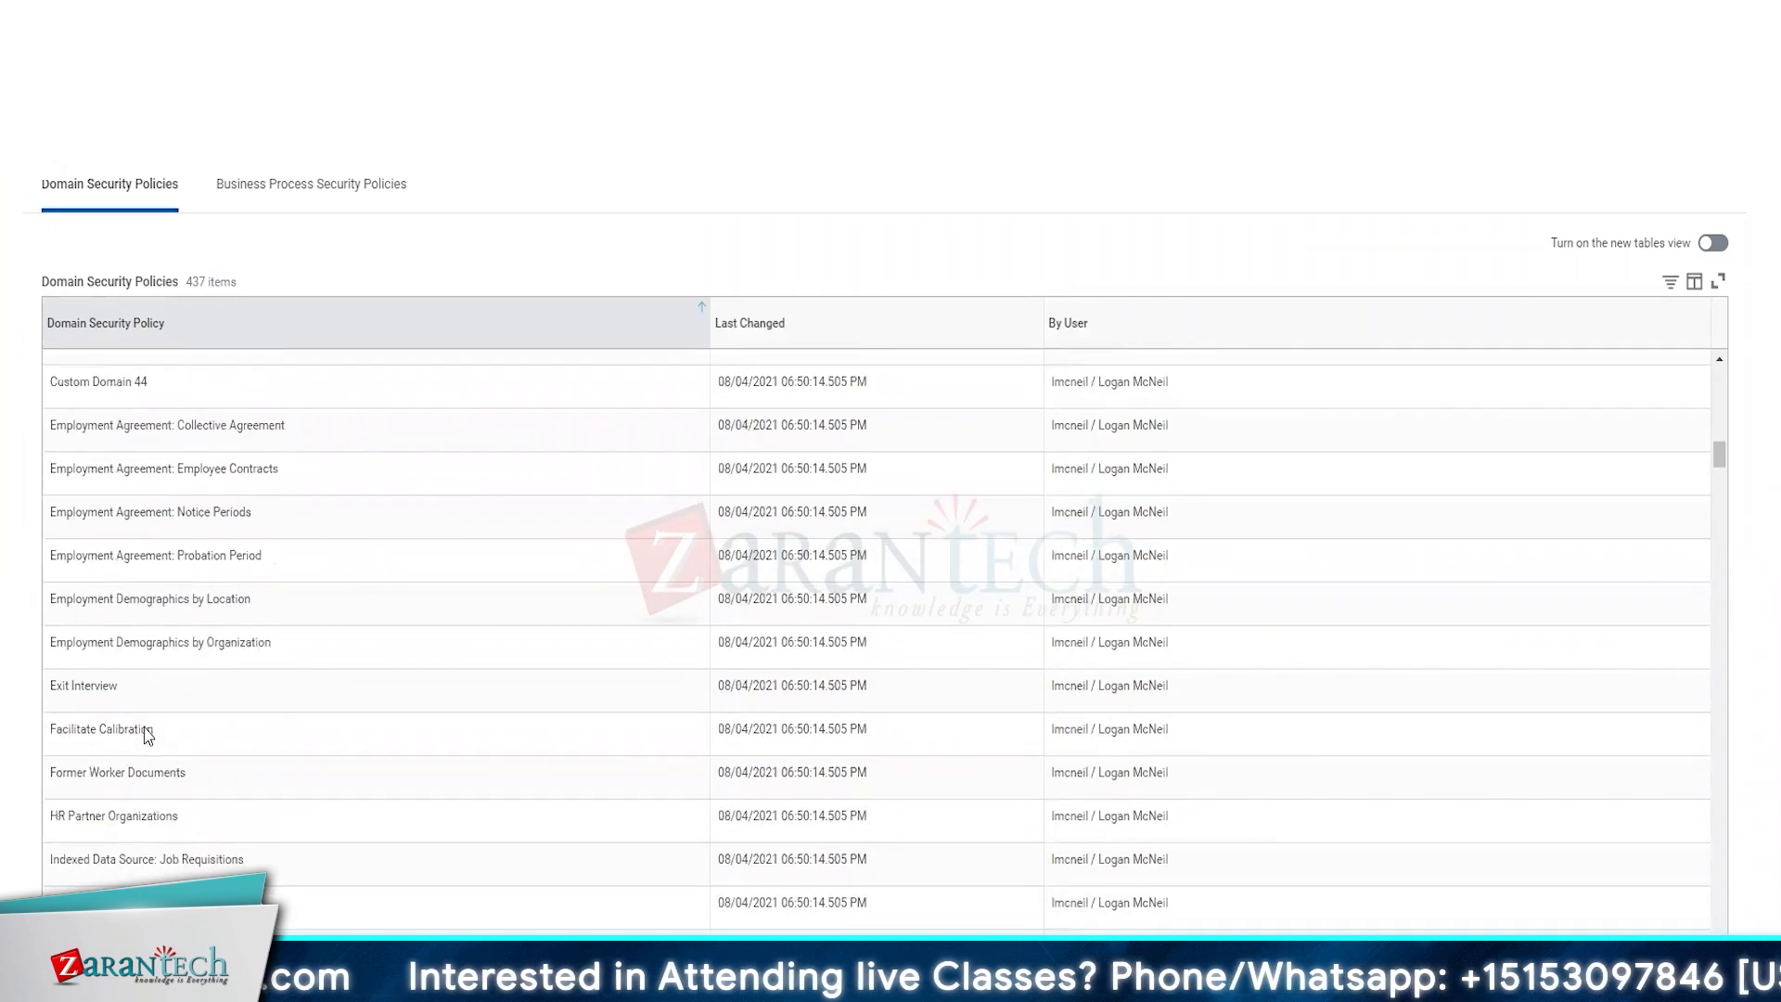
{"action": "scroll", "coordinate": [144, 730], "scroll_direction": "down", "scroll_amount": 6}
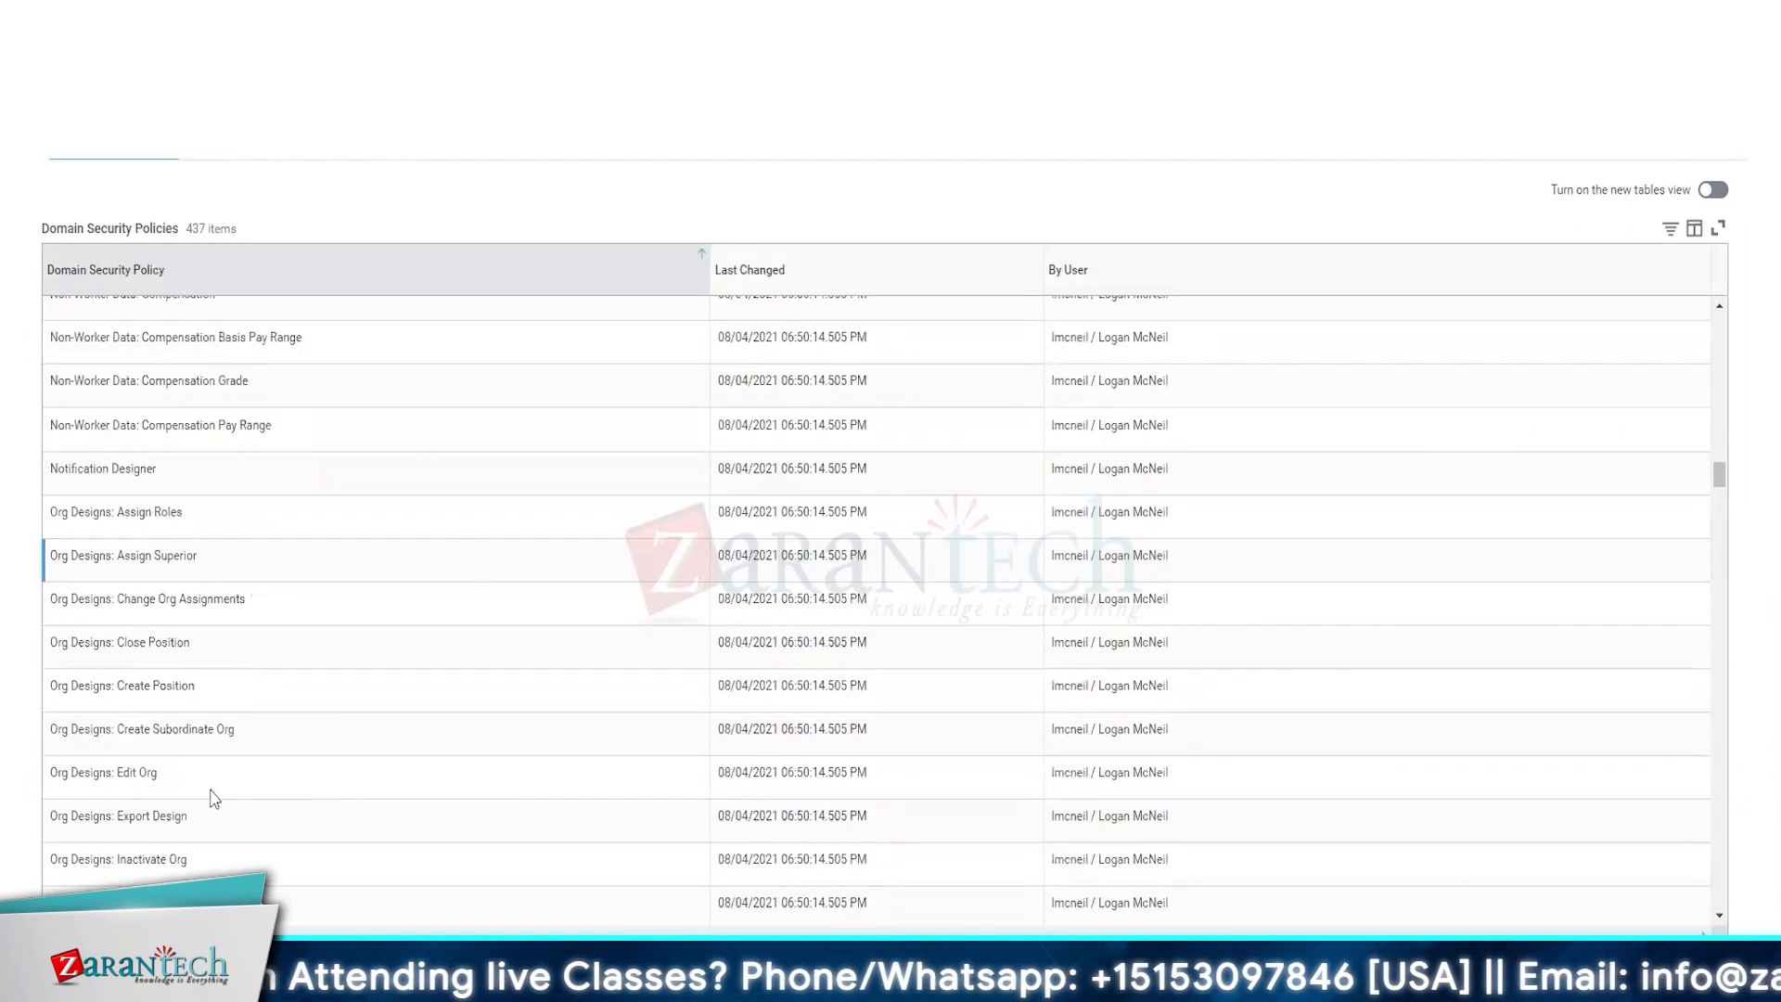
{"action": "scroll", "coordinate": [148, 742], "scroll_direction": "down", "scroll_amount": 10}
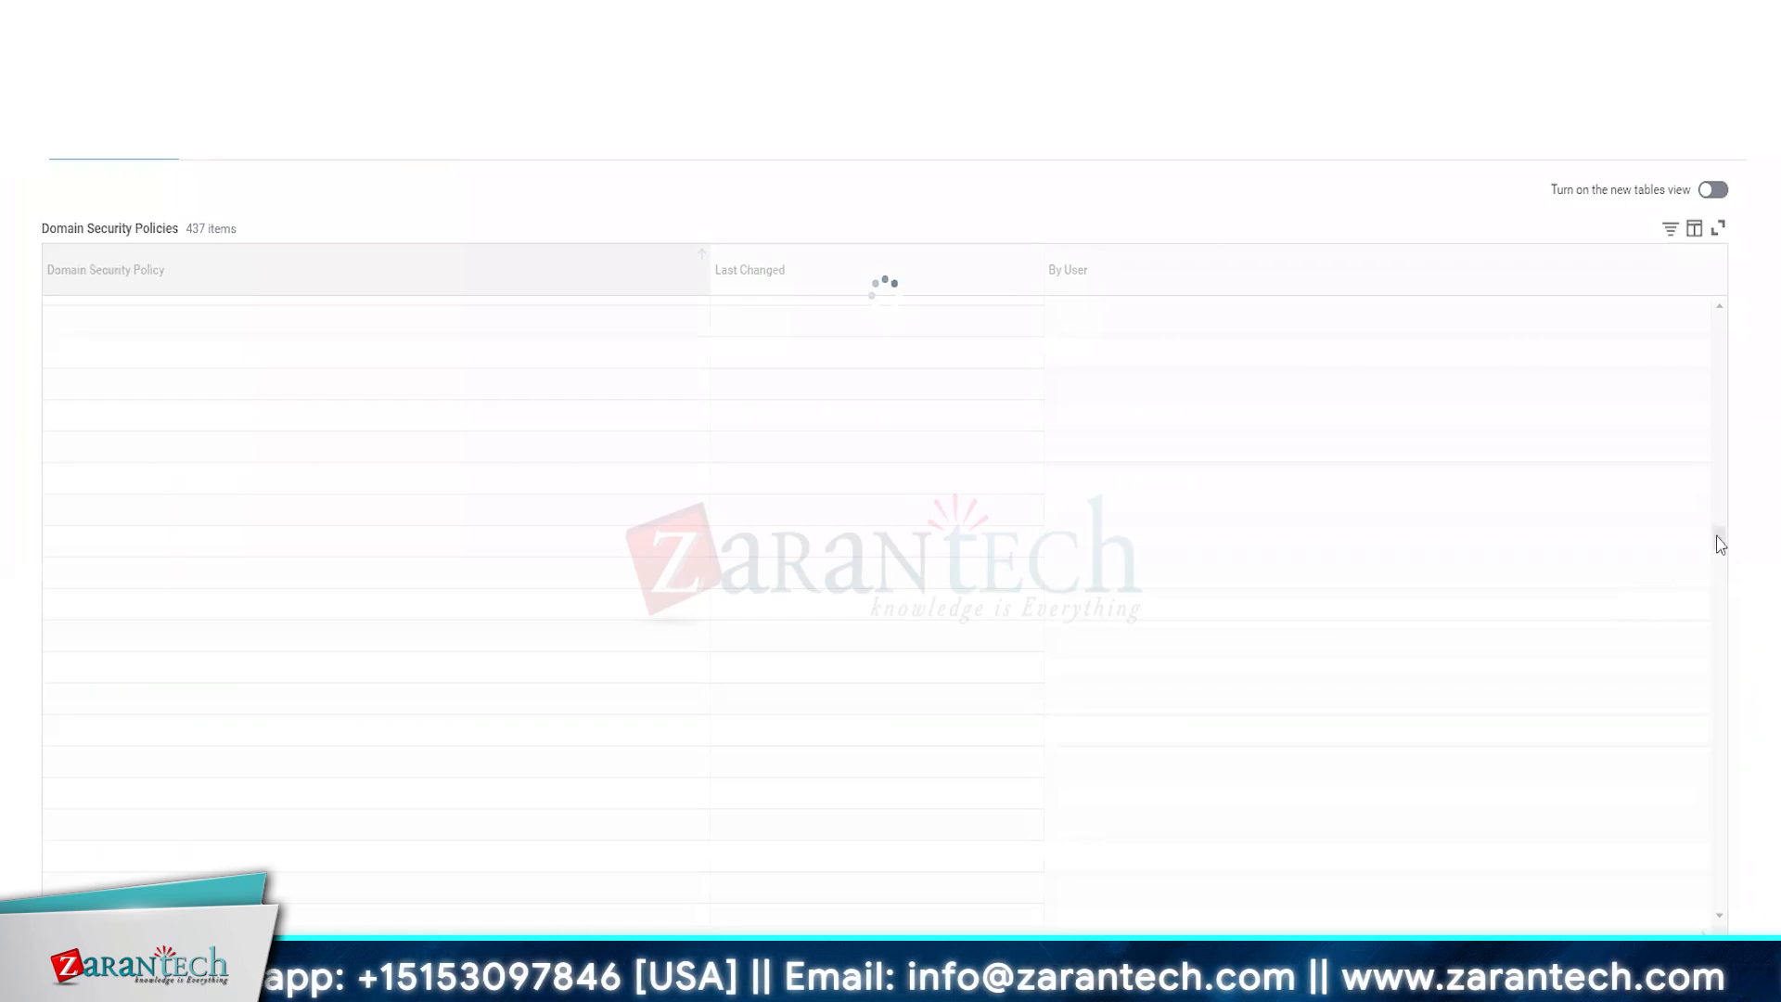
{"action": "left_click_drag", "start_coordinate": [1720, 538], "coordinate": [1720, 896]}
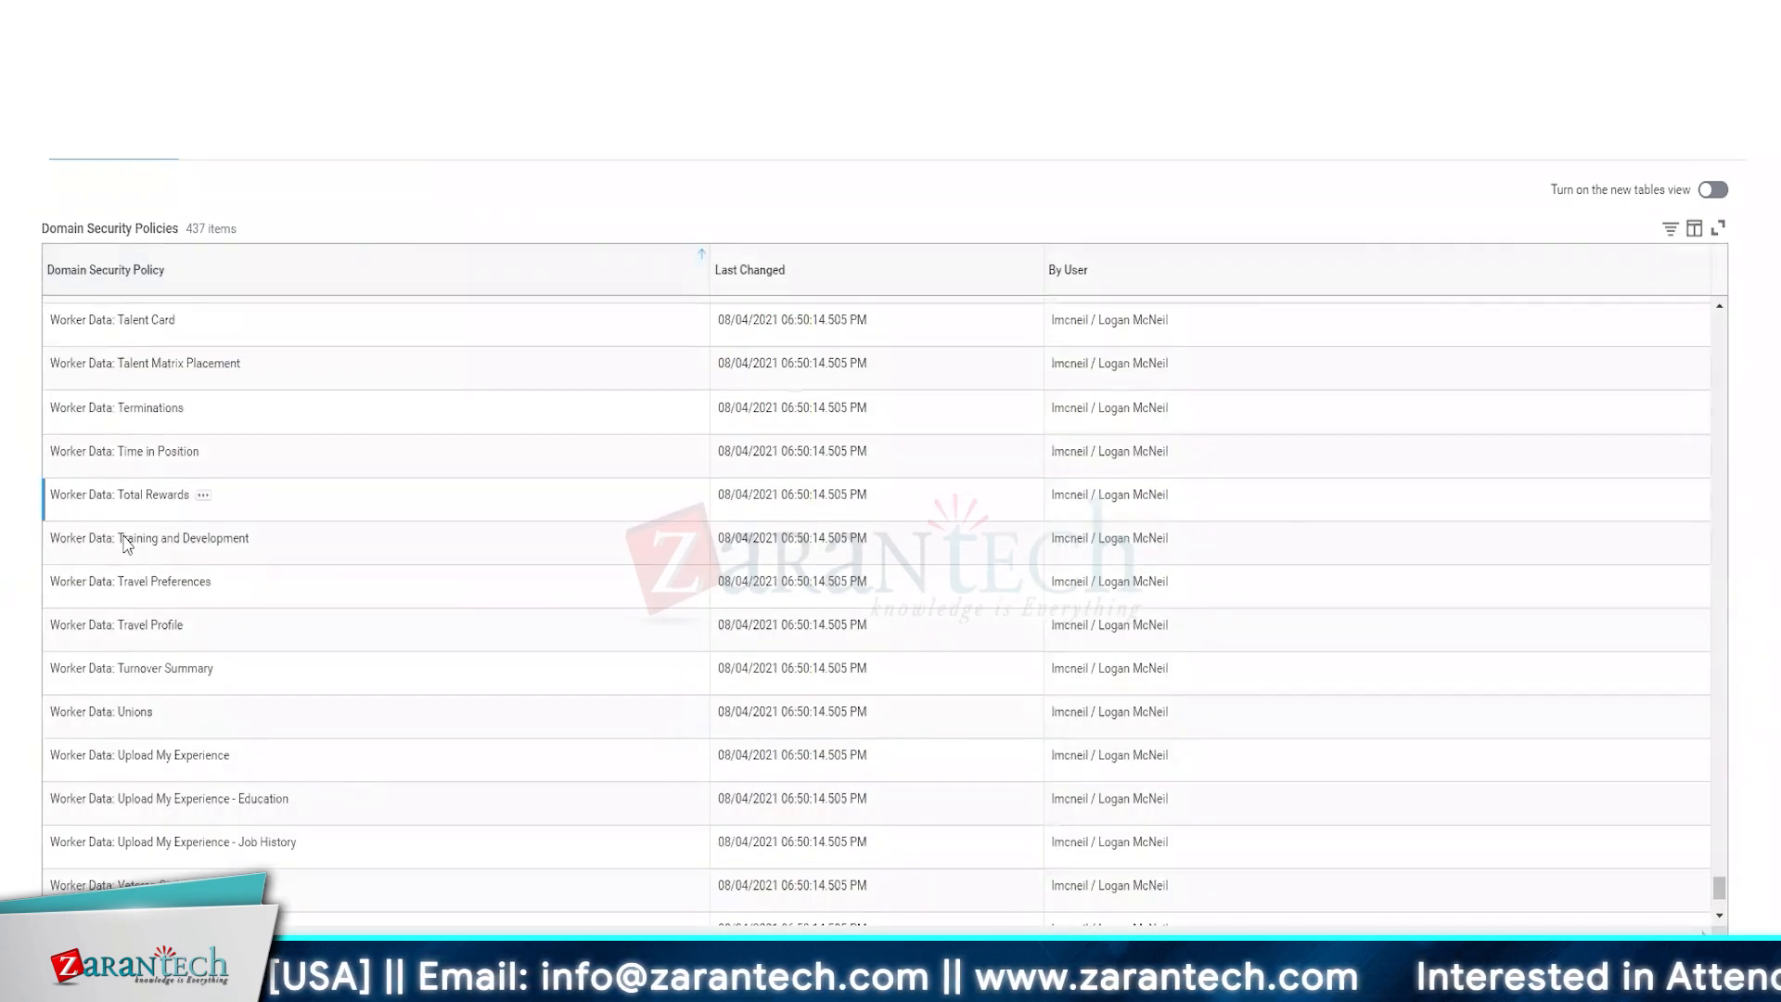
{"action": "scroll", "coordinate": [187, 723], "scroll_direction": "up", "scroll_amount": 12}
{"action": "scroll", "coordinate": [188, 724], "scroll_direction": "up", "scroll_amount": 15}
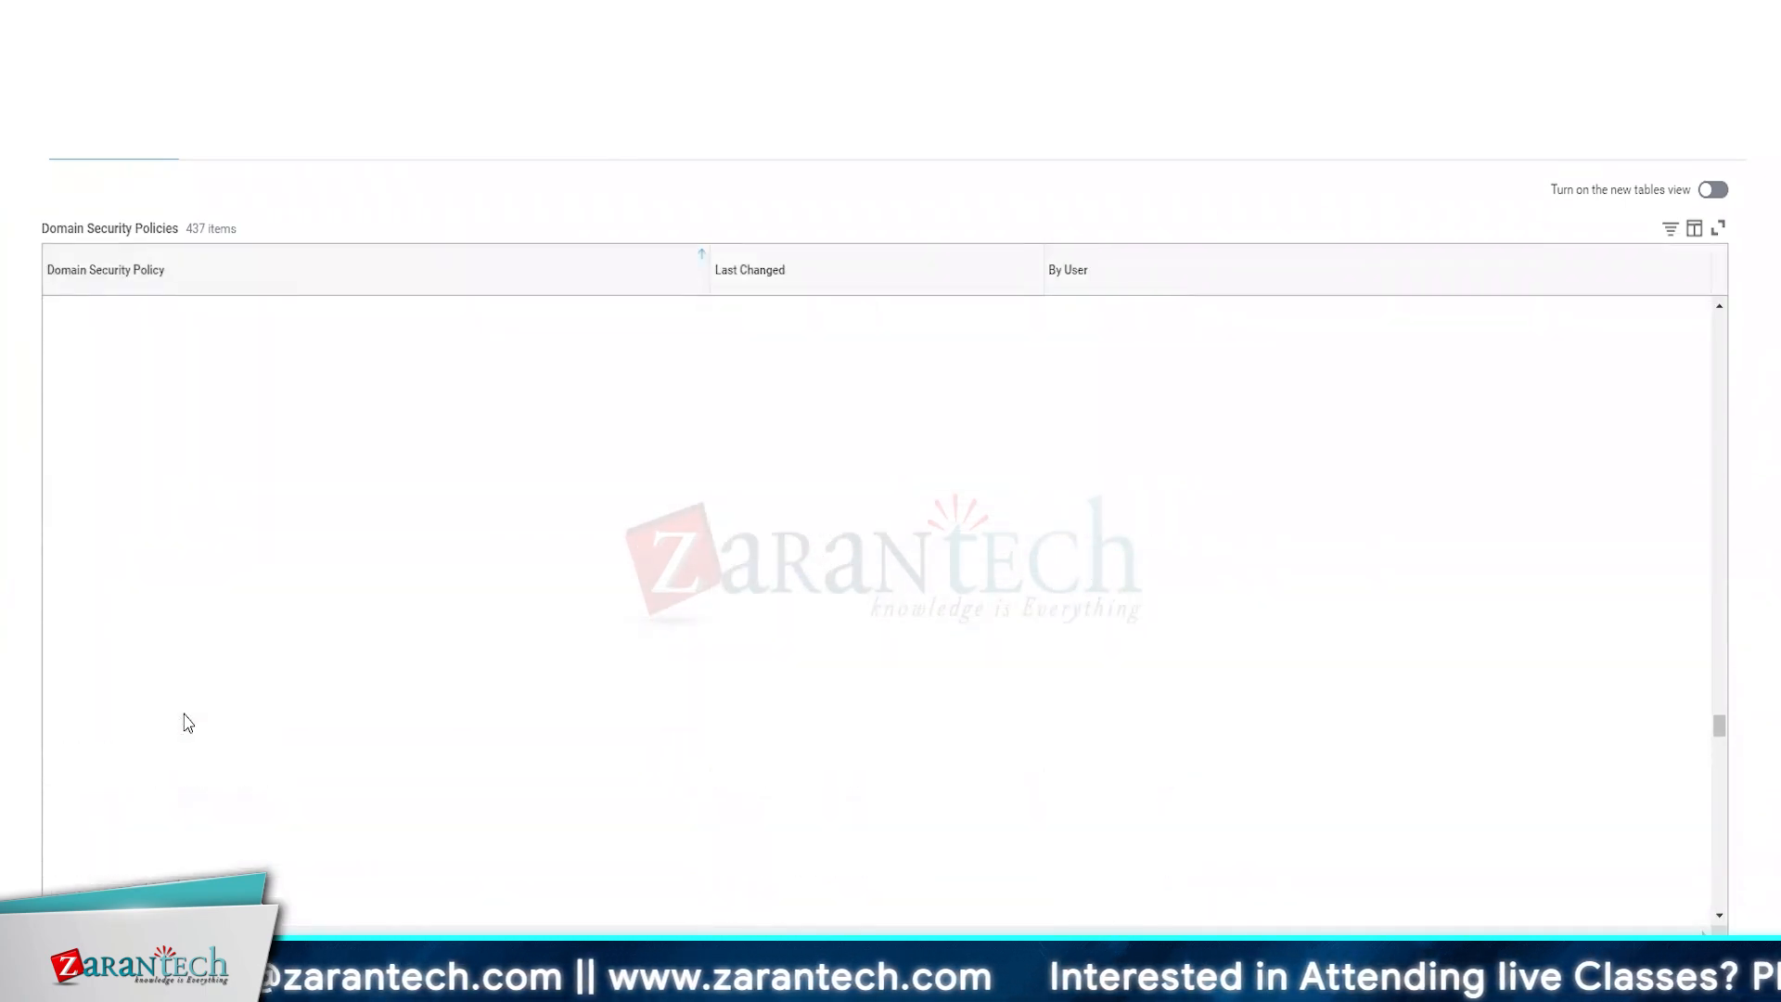
{"action": "scroll", "coordinate": [188, 724], "scroll_direction": "up", "scroll_amount": 2}
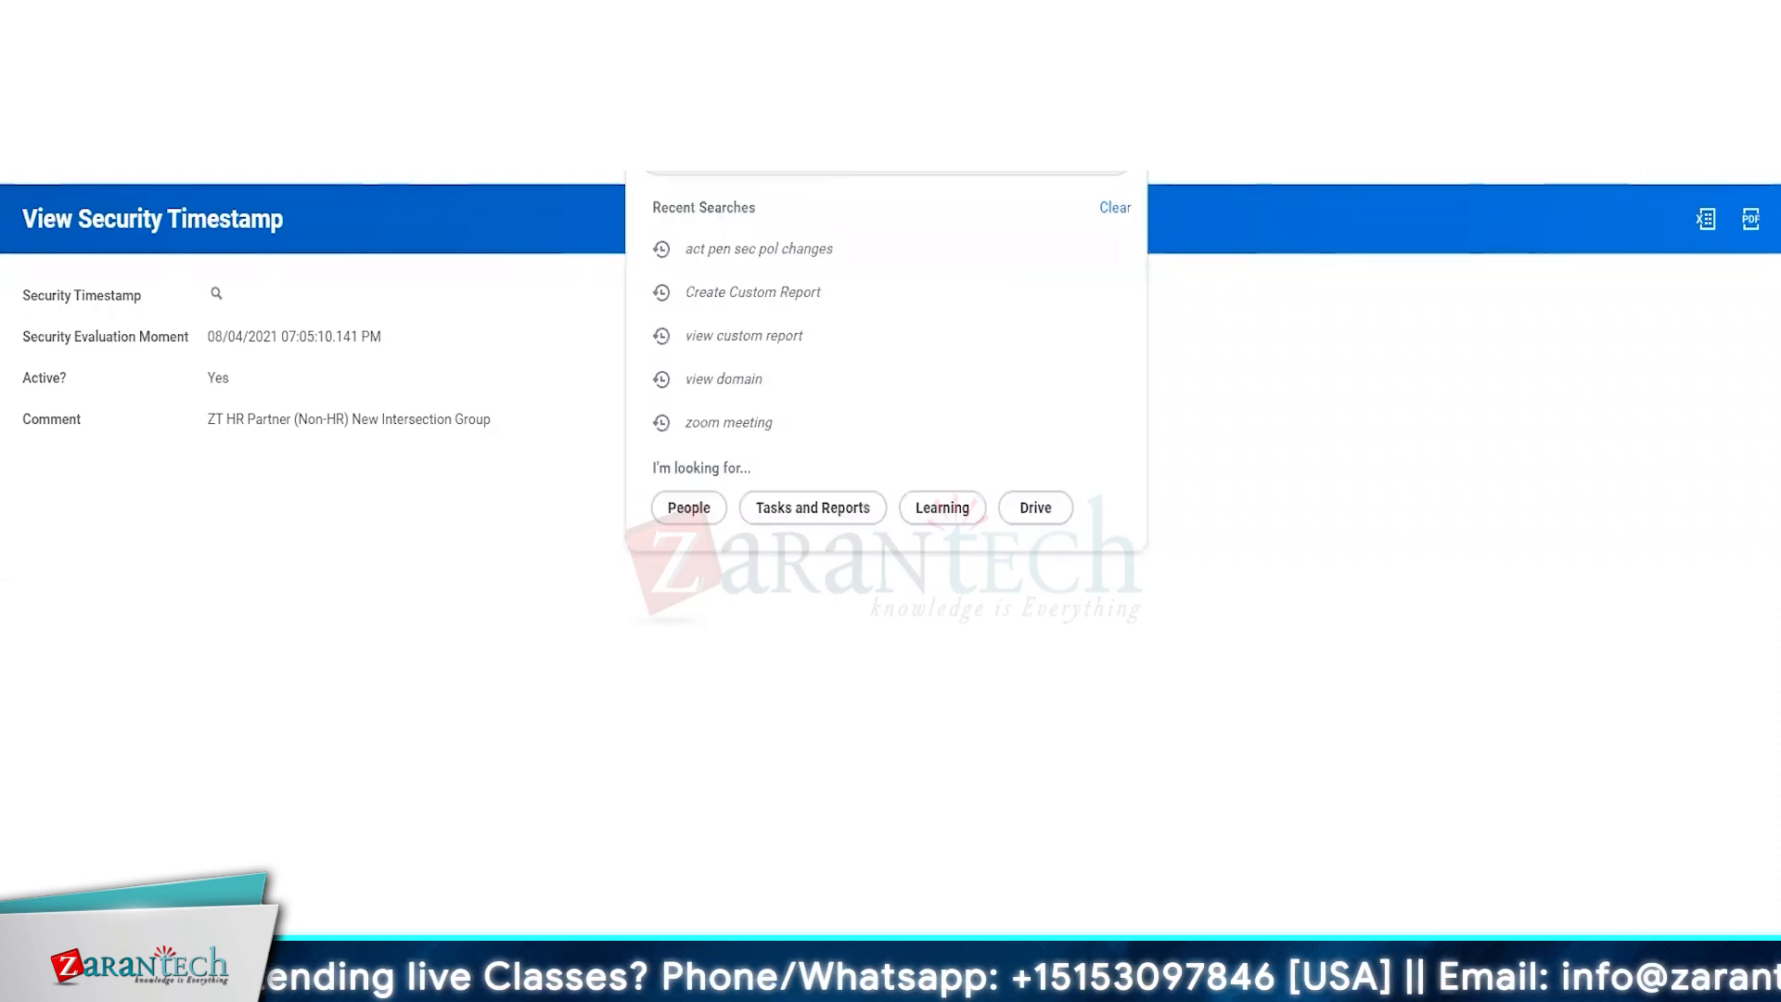
Search for the Chief Operating Officer, open the worker's profile, and view the security groups for that user.
{"action": "type", "text": "v"}
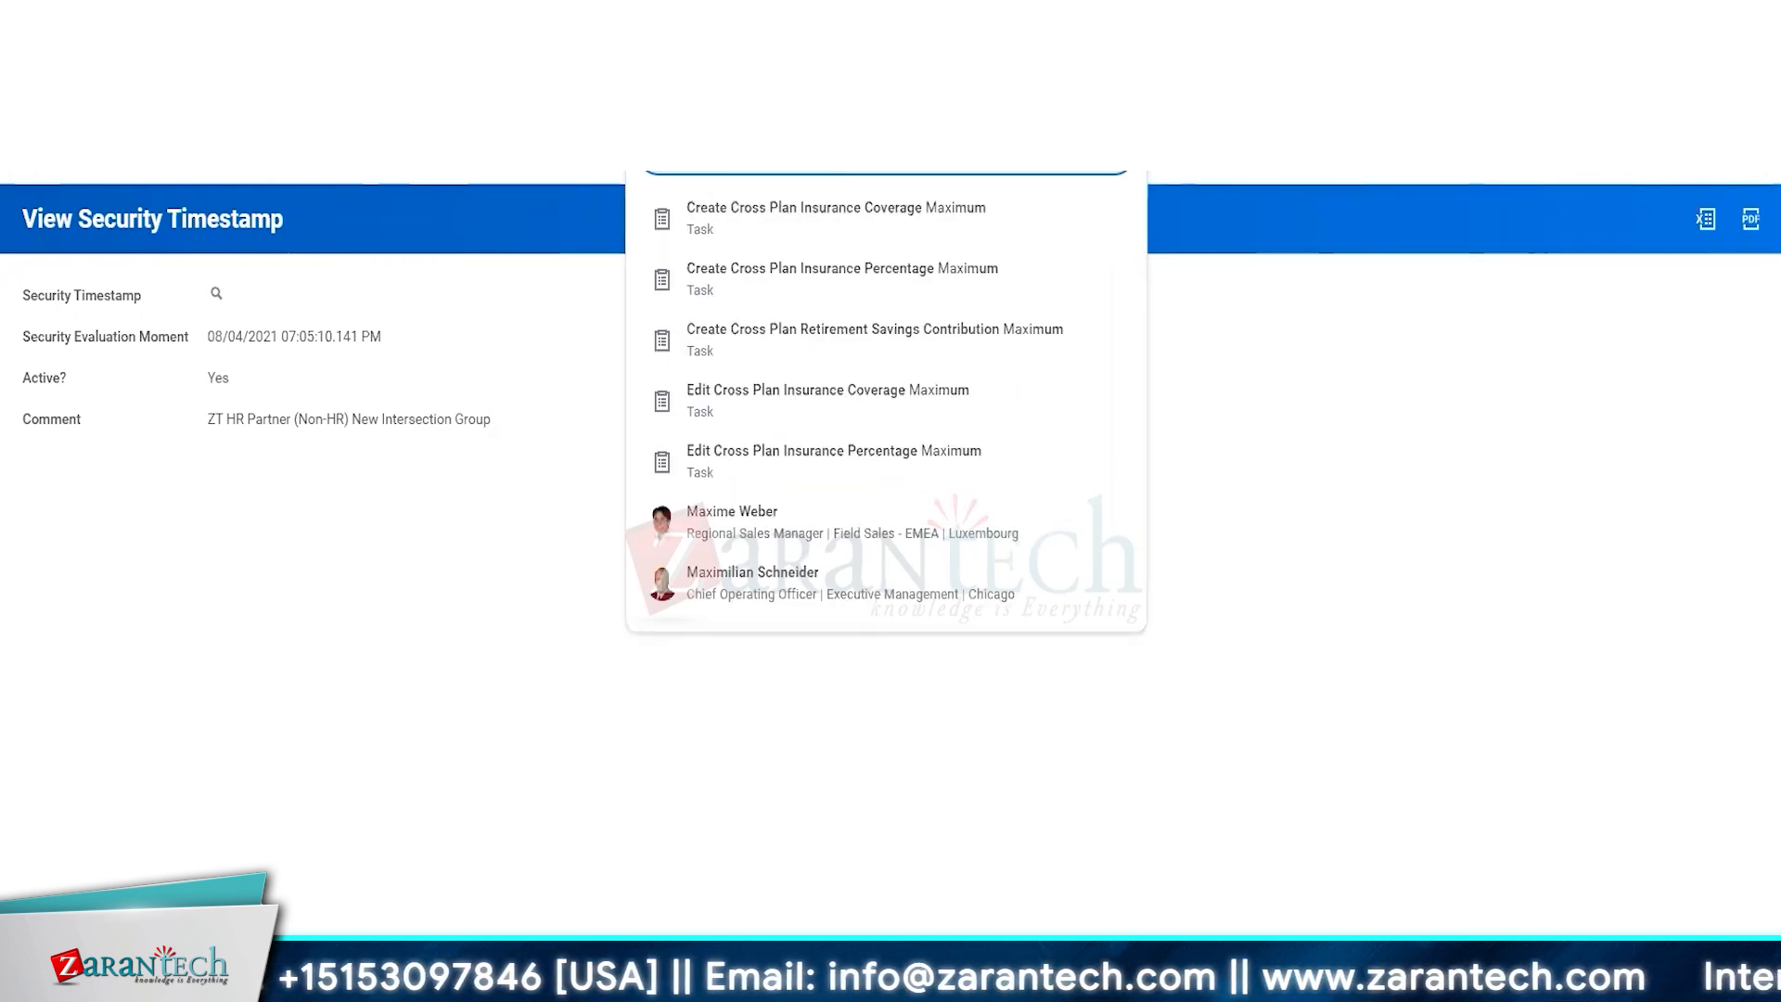
{"action": "left_click", "coordinate": [806, 585]}
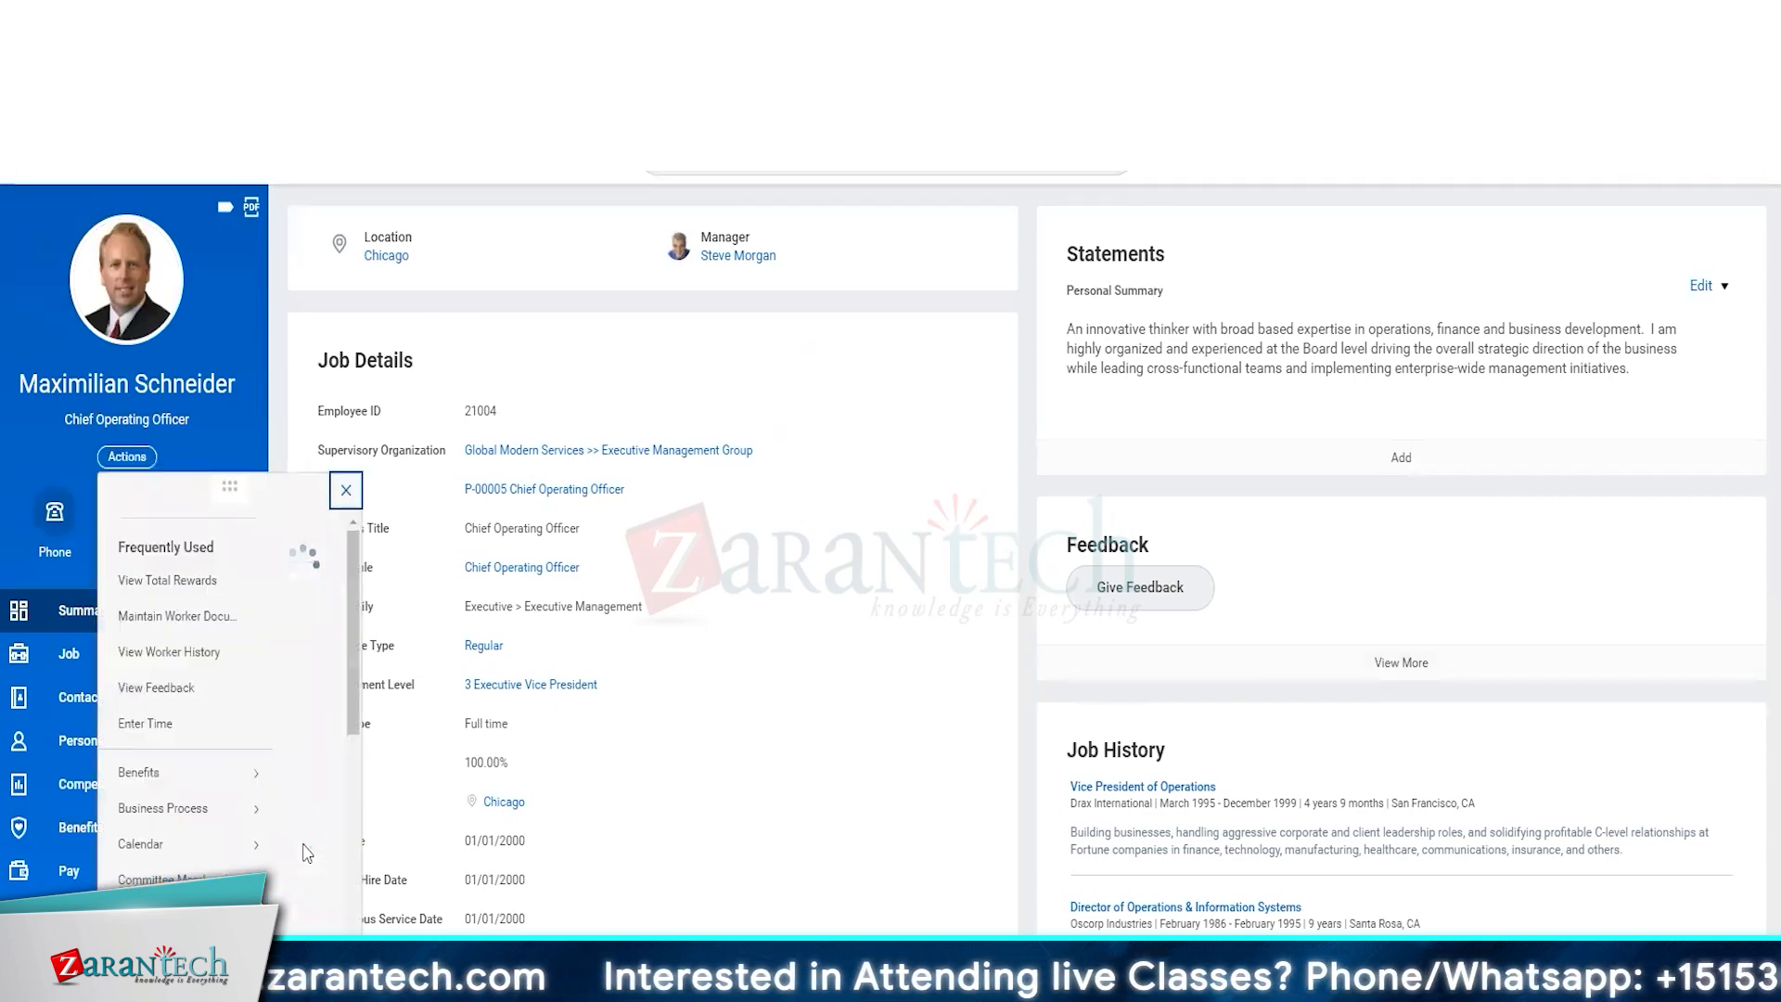
{"action": "scroll", "coordinate": [185, 591], "scroll_direction": "down", "scroll_amount": 4}
{"action": "scroll", "coordinate": [185, 594], "scroll_direction": "down", "scroll_amount": 6}
{"action": "mouse_move", "coordinate": [176, 835]}
{"action": "left_click", "coordinate": [367, 725]}
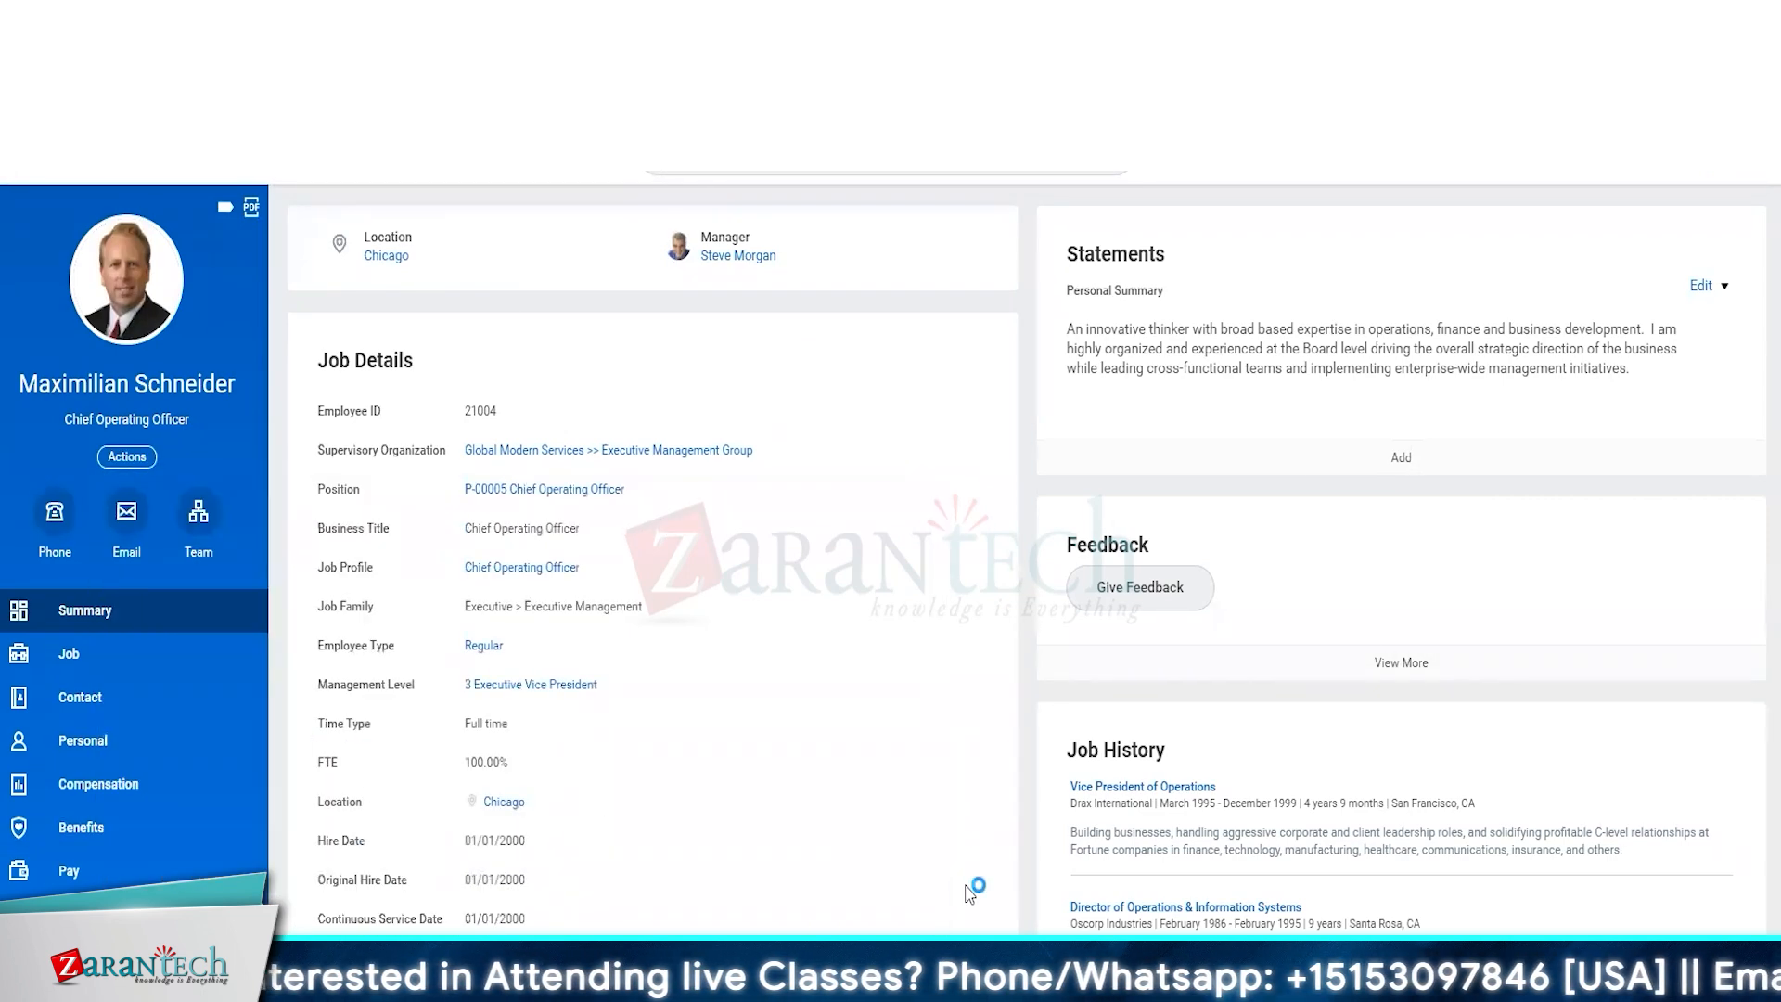
Filter the Chief Operating Officer's security groups to those whose Type contains "intersec".
{"action": "scroll", "coordinate": [903, 760], "scroll_direction": "down", "scroll_amount": 5}
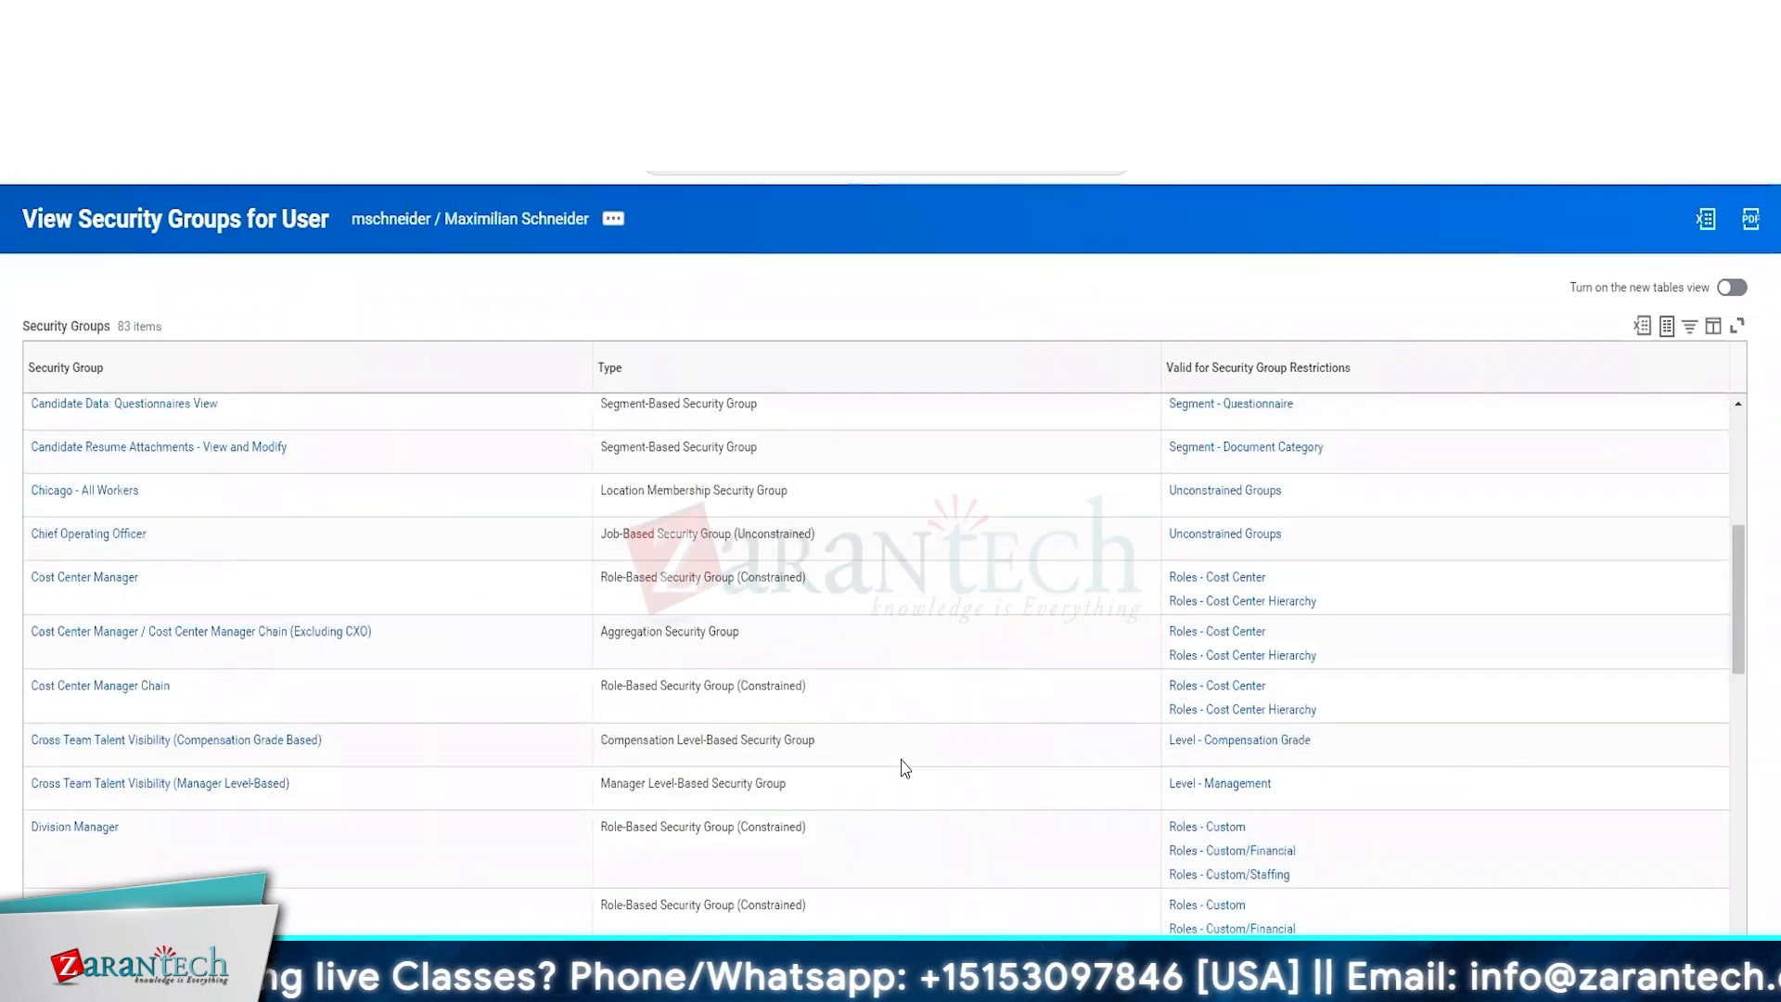
{"action": "left_click", "coordinate": [788, 369]}
{"action": "left_click", "coordinate": [763, 649]}
{"action": "type", "text": "intersec"}
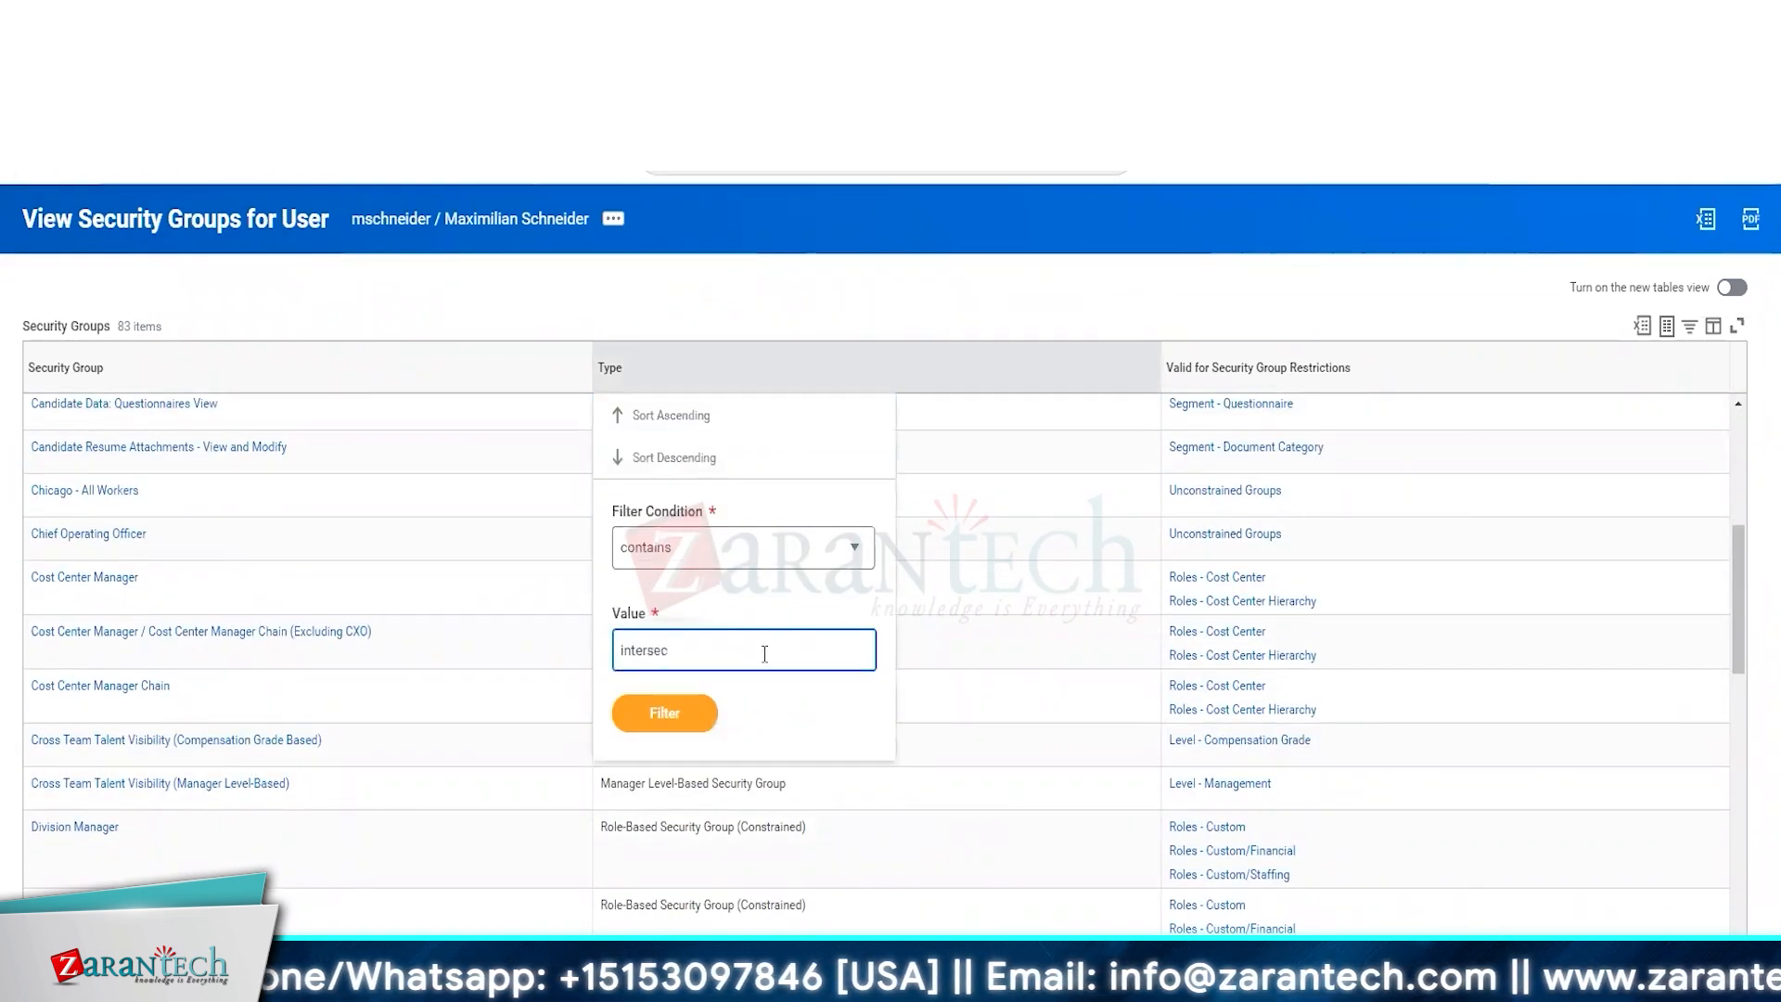
{"action": "left_click", "coordinate": [1120, 807]}
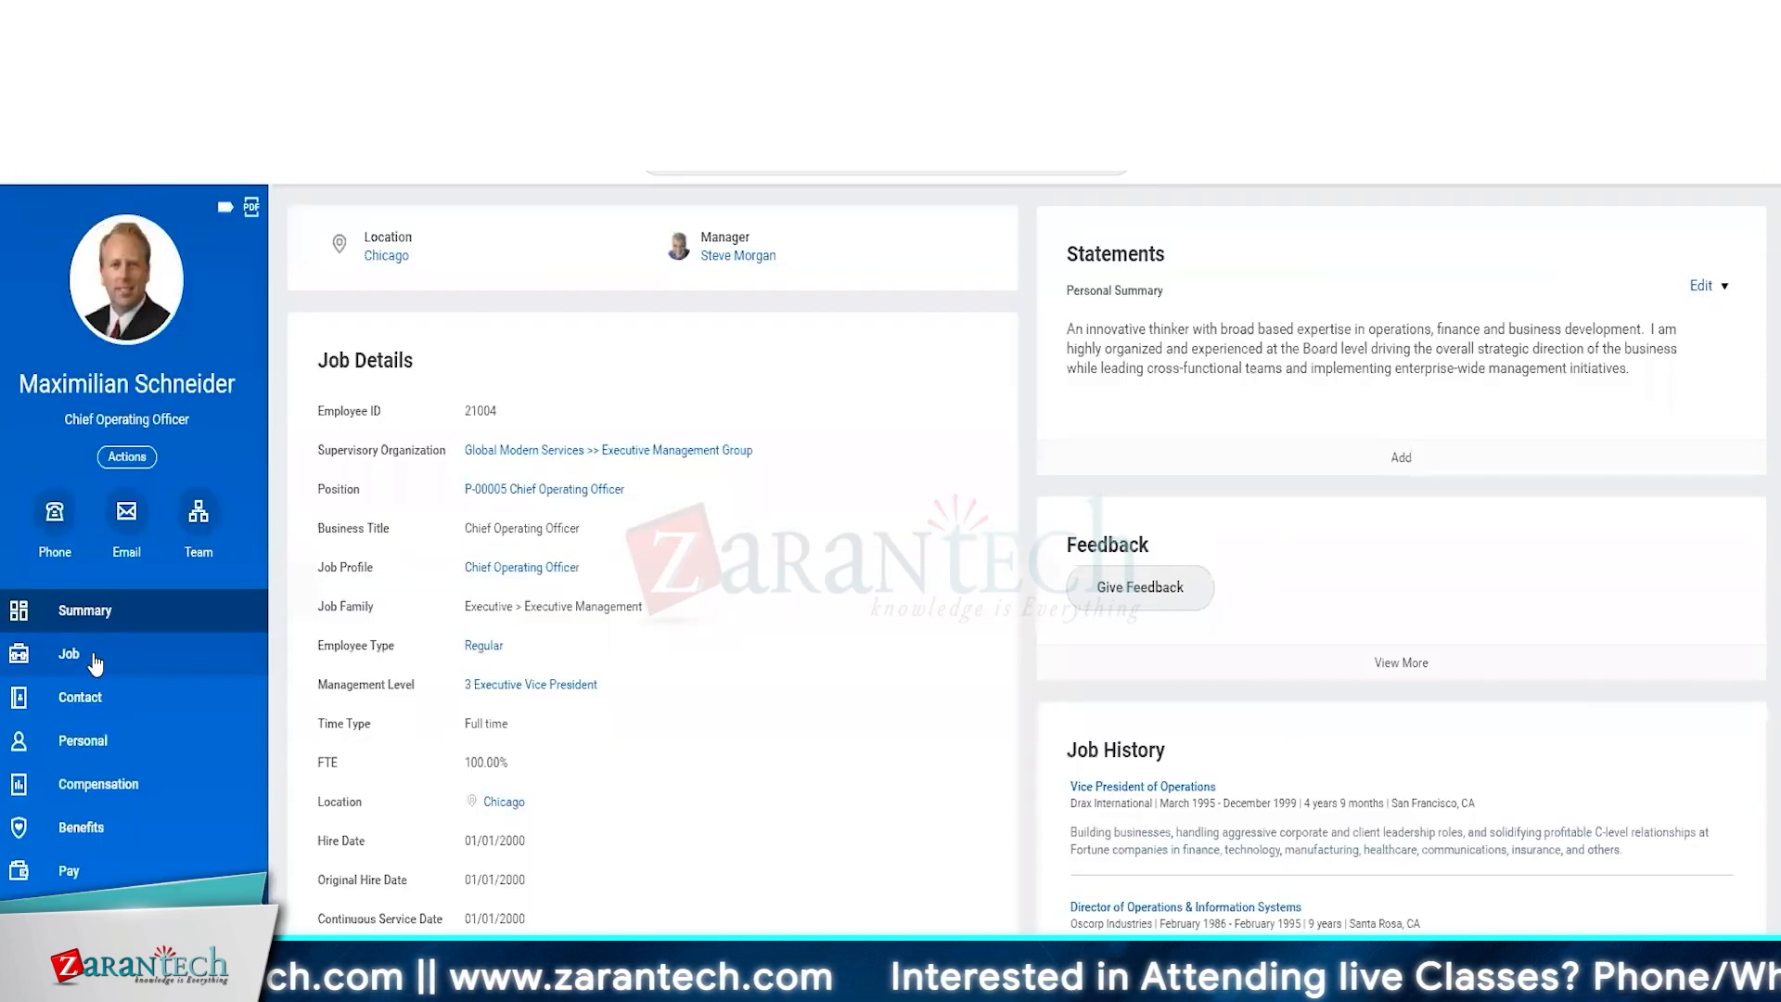
Open the Operations supervisory organization from the Chief Operating Officer's job organizations, view its roles, and start assigning roles.
{"action": "left_click", "coordinate": [93, 662]}
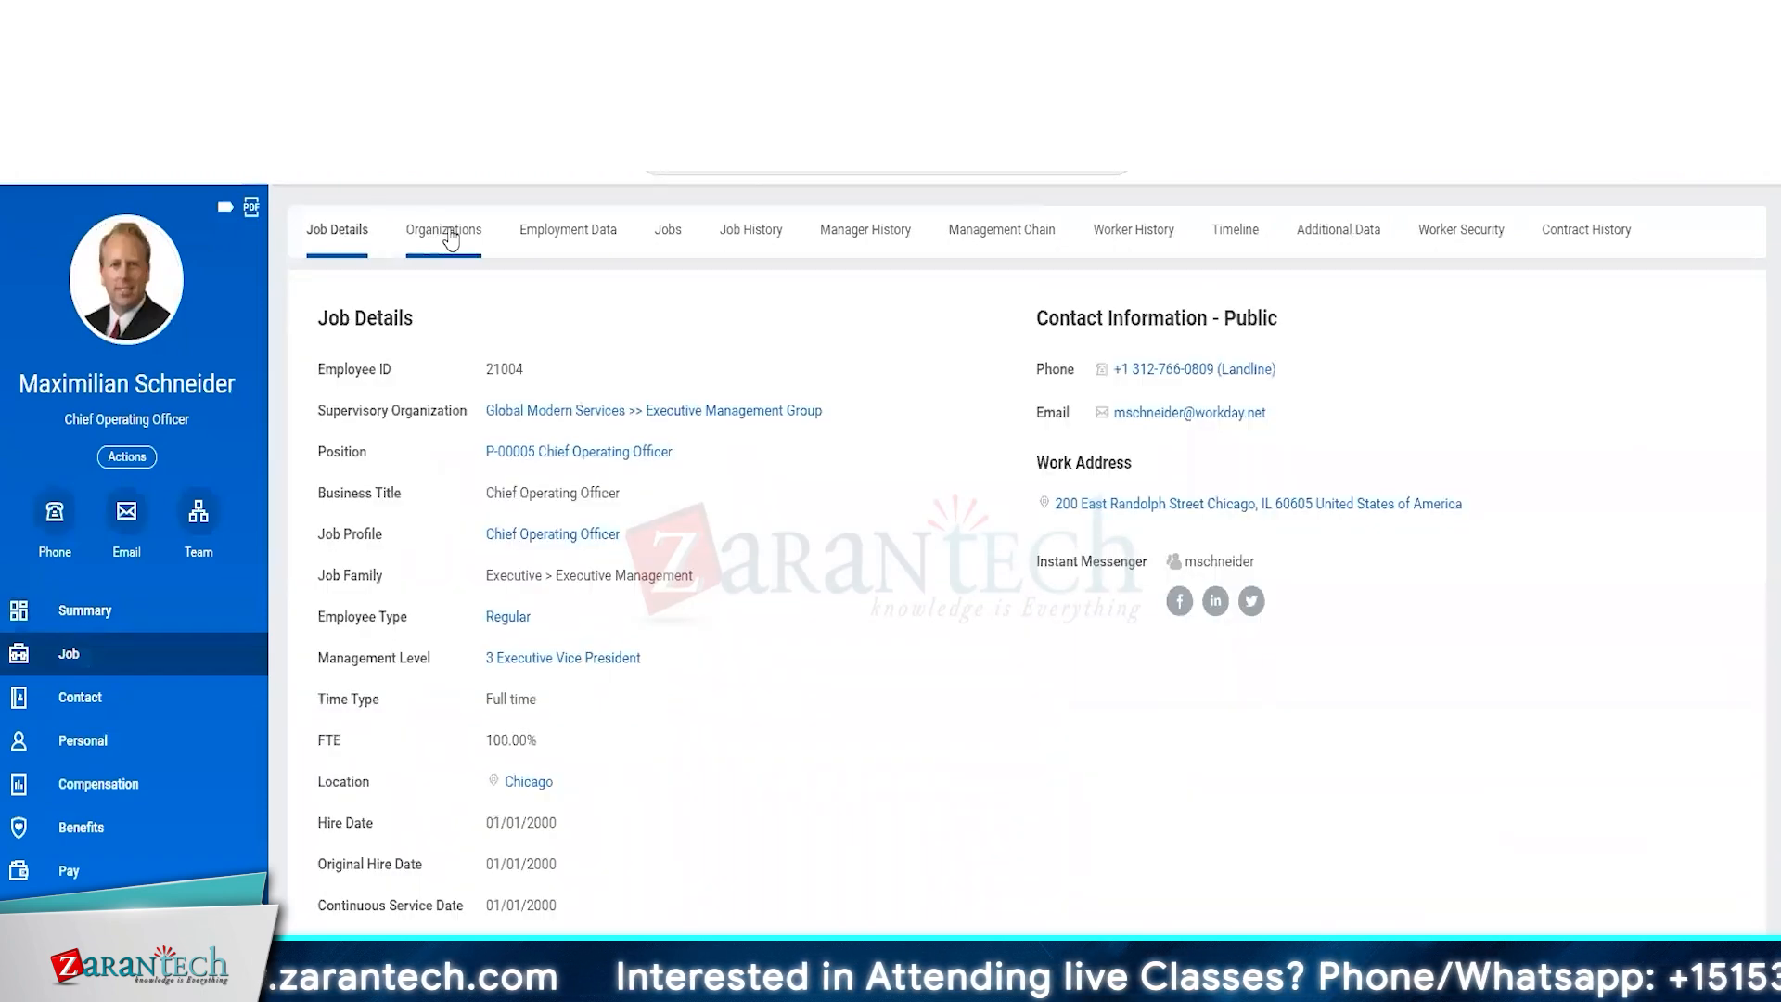
{"action": "left_click", "coordinate": [440, 231]}
{"action": "scroll", "coordinate": [1141, 667], "scroll_direction": "down", "scroll_amount": 3}
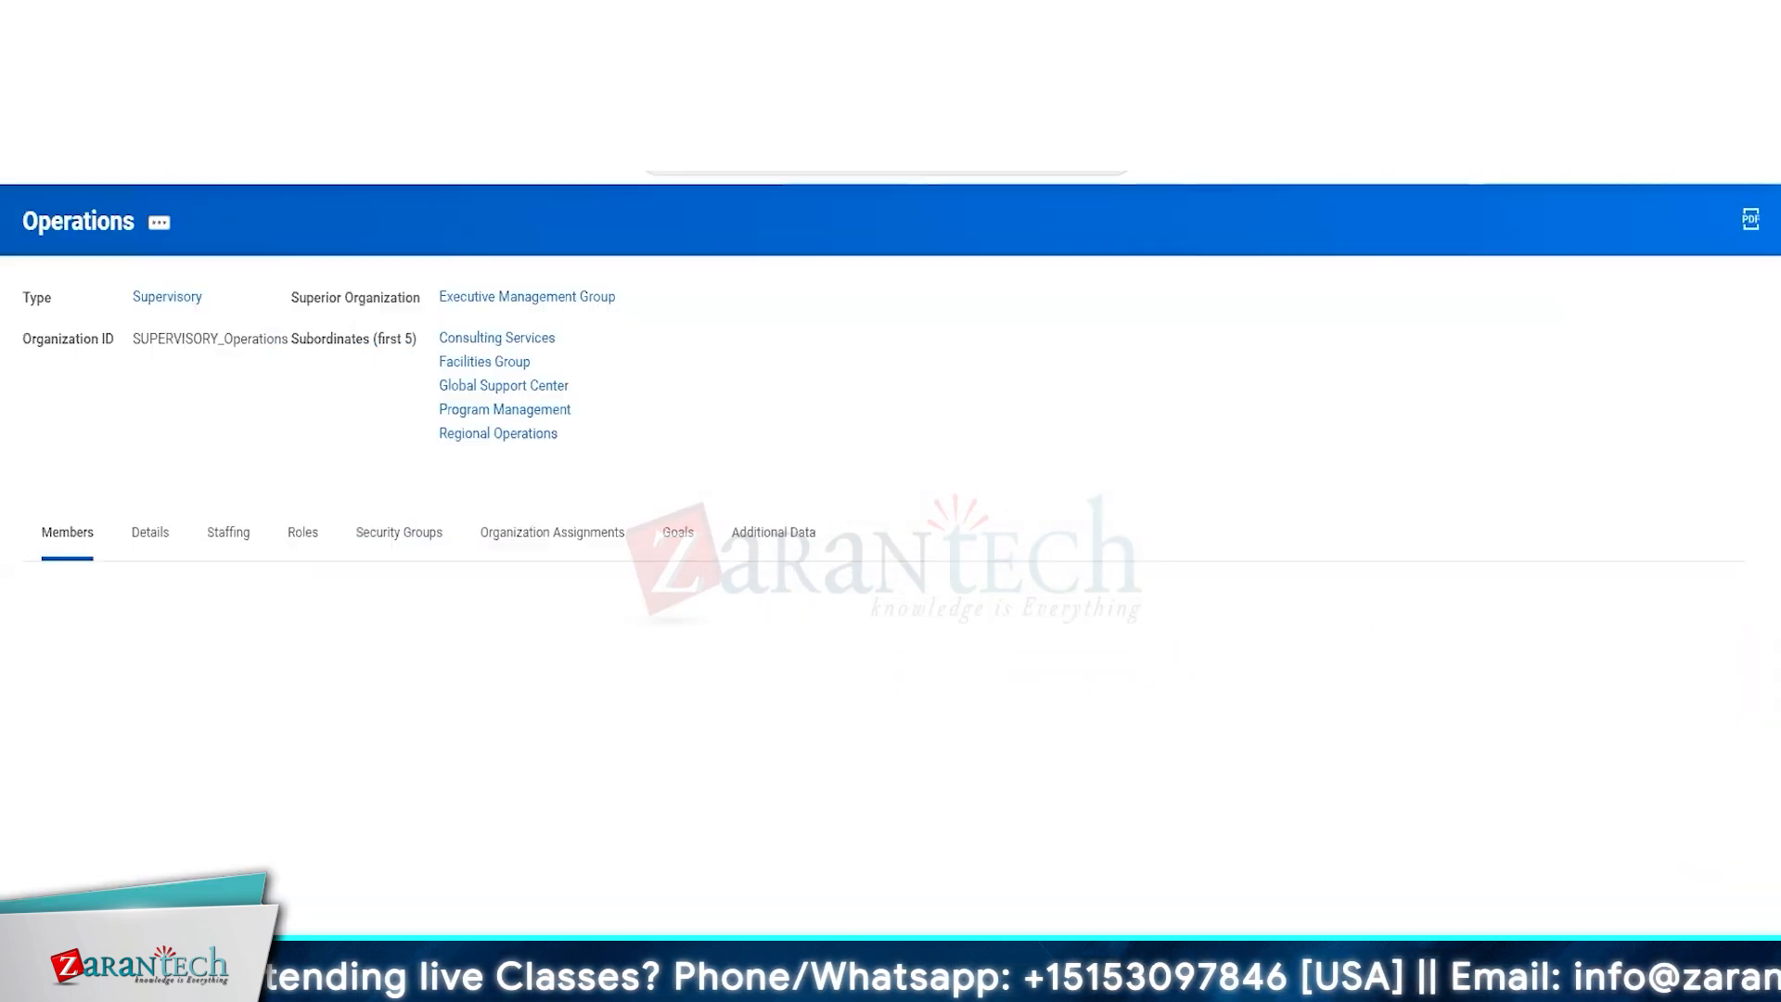
{"action": "left_click", "coordinate": [302, 531]}
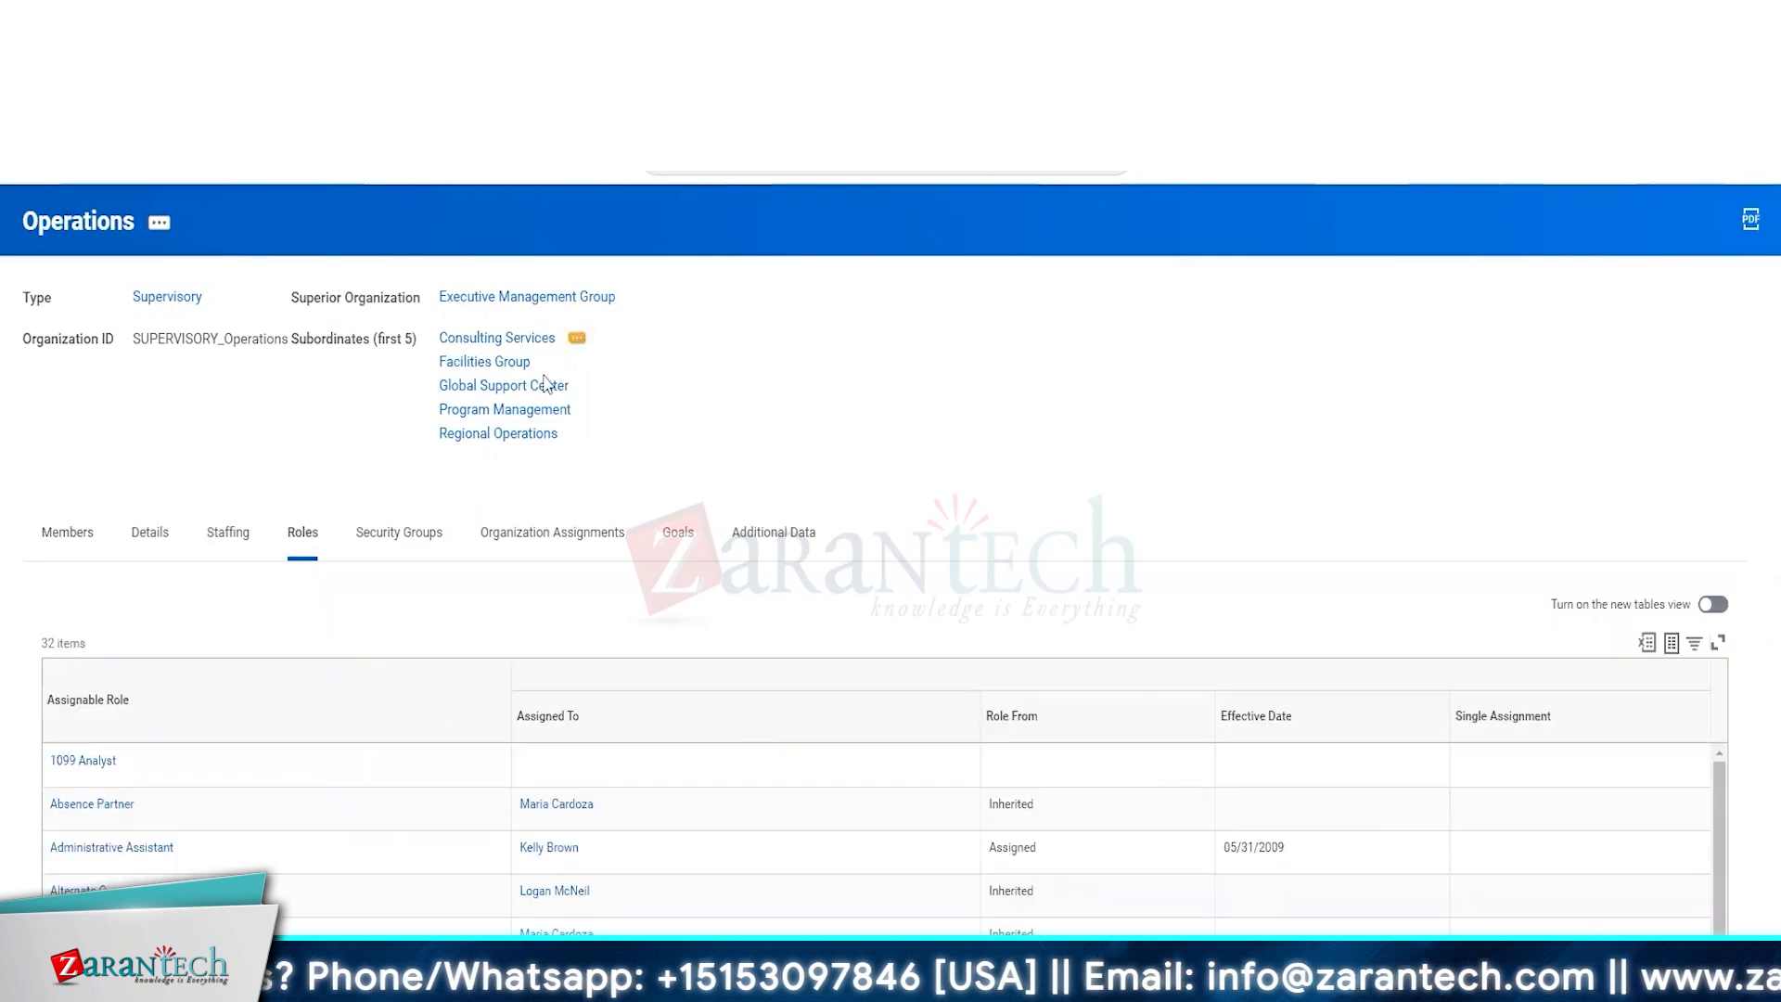
{"action": "left_click", "coordinate": [158, 224]}
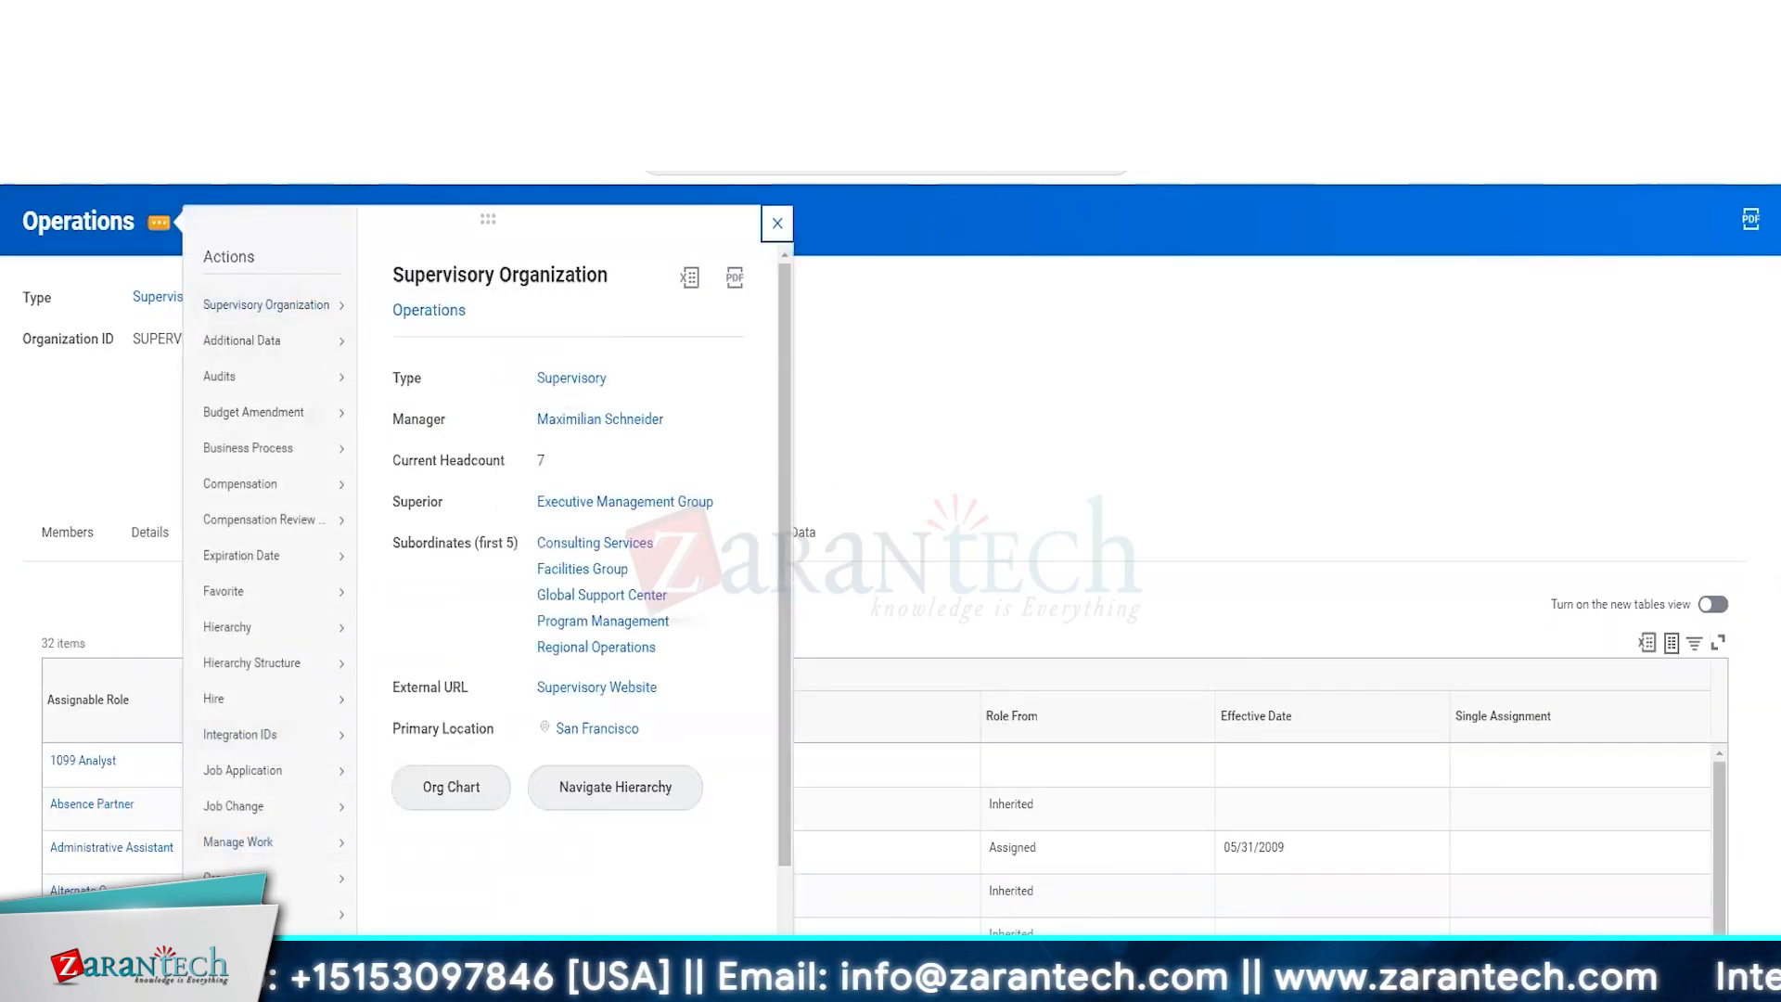
{"action": "left_click", "coordinate": [412, 918]}
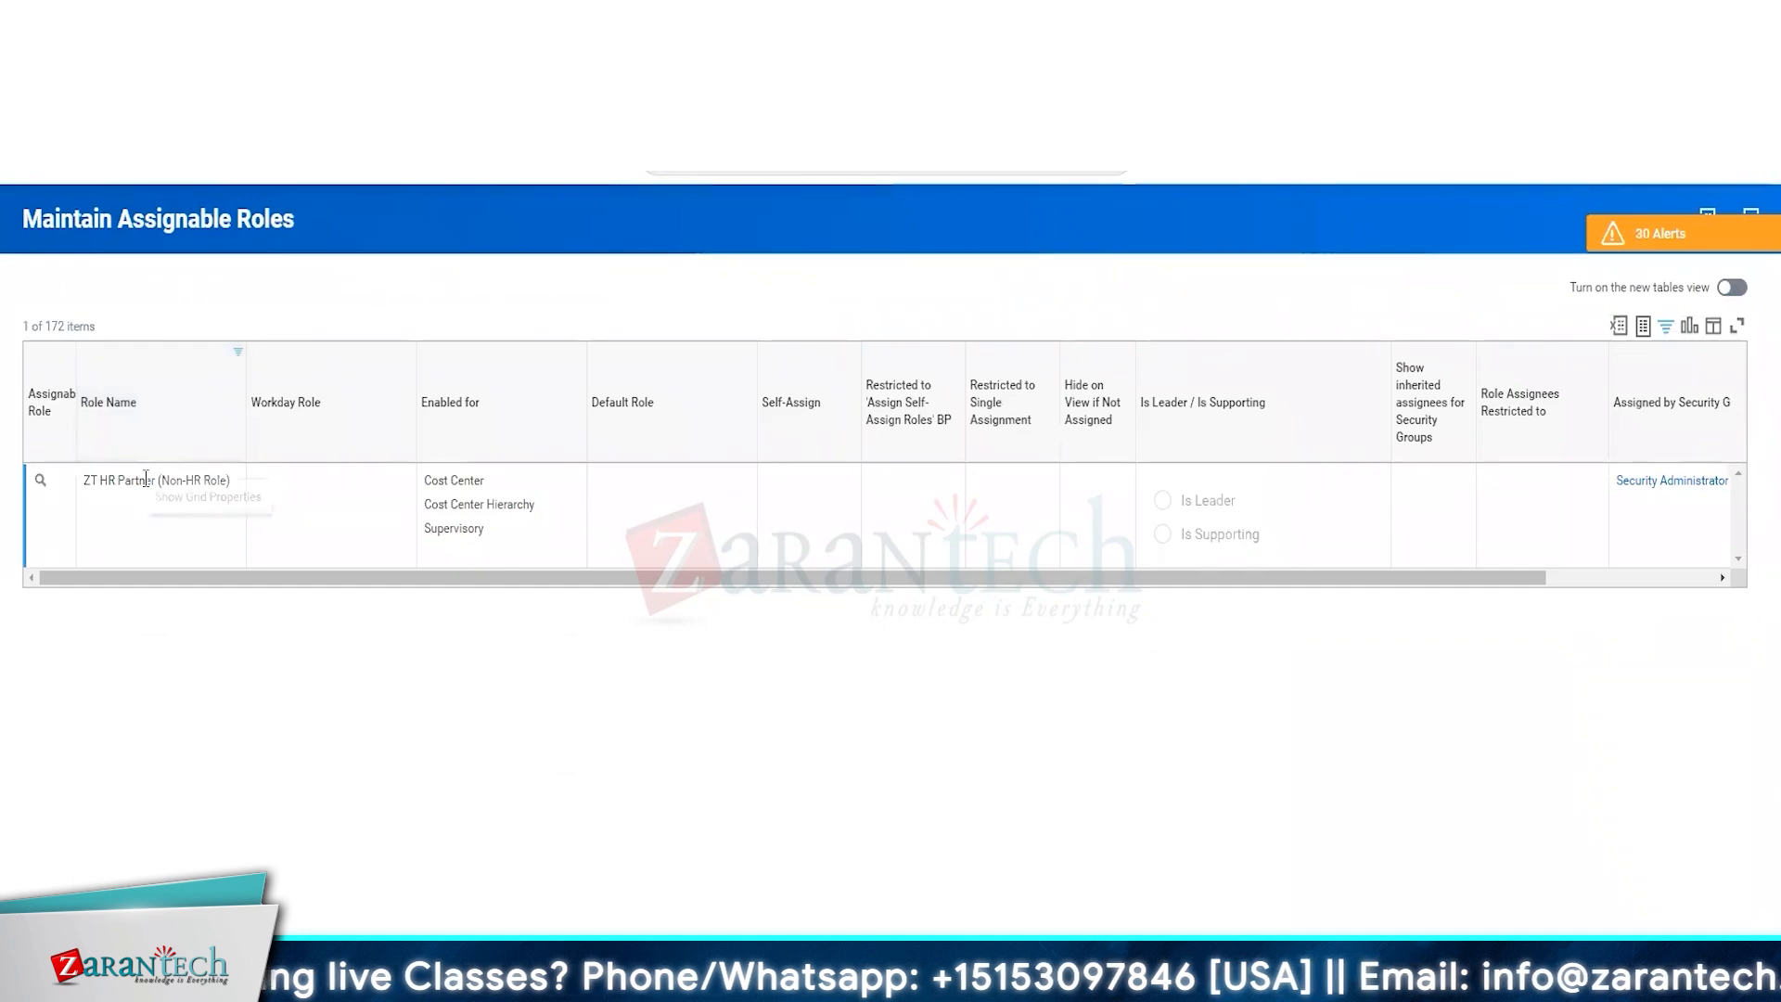
Copy the name ZT HR Partner (Non-HR Role) and assign that role in Operations to the Chief Operating Officer position.
{"action": "left_click_drag", "start_coordinate": [84, 482], "coordinate": [241, 483]}
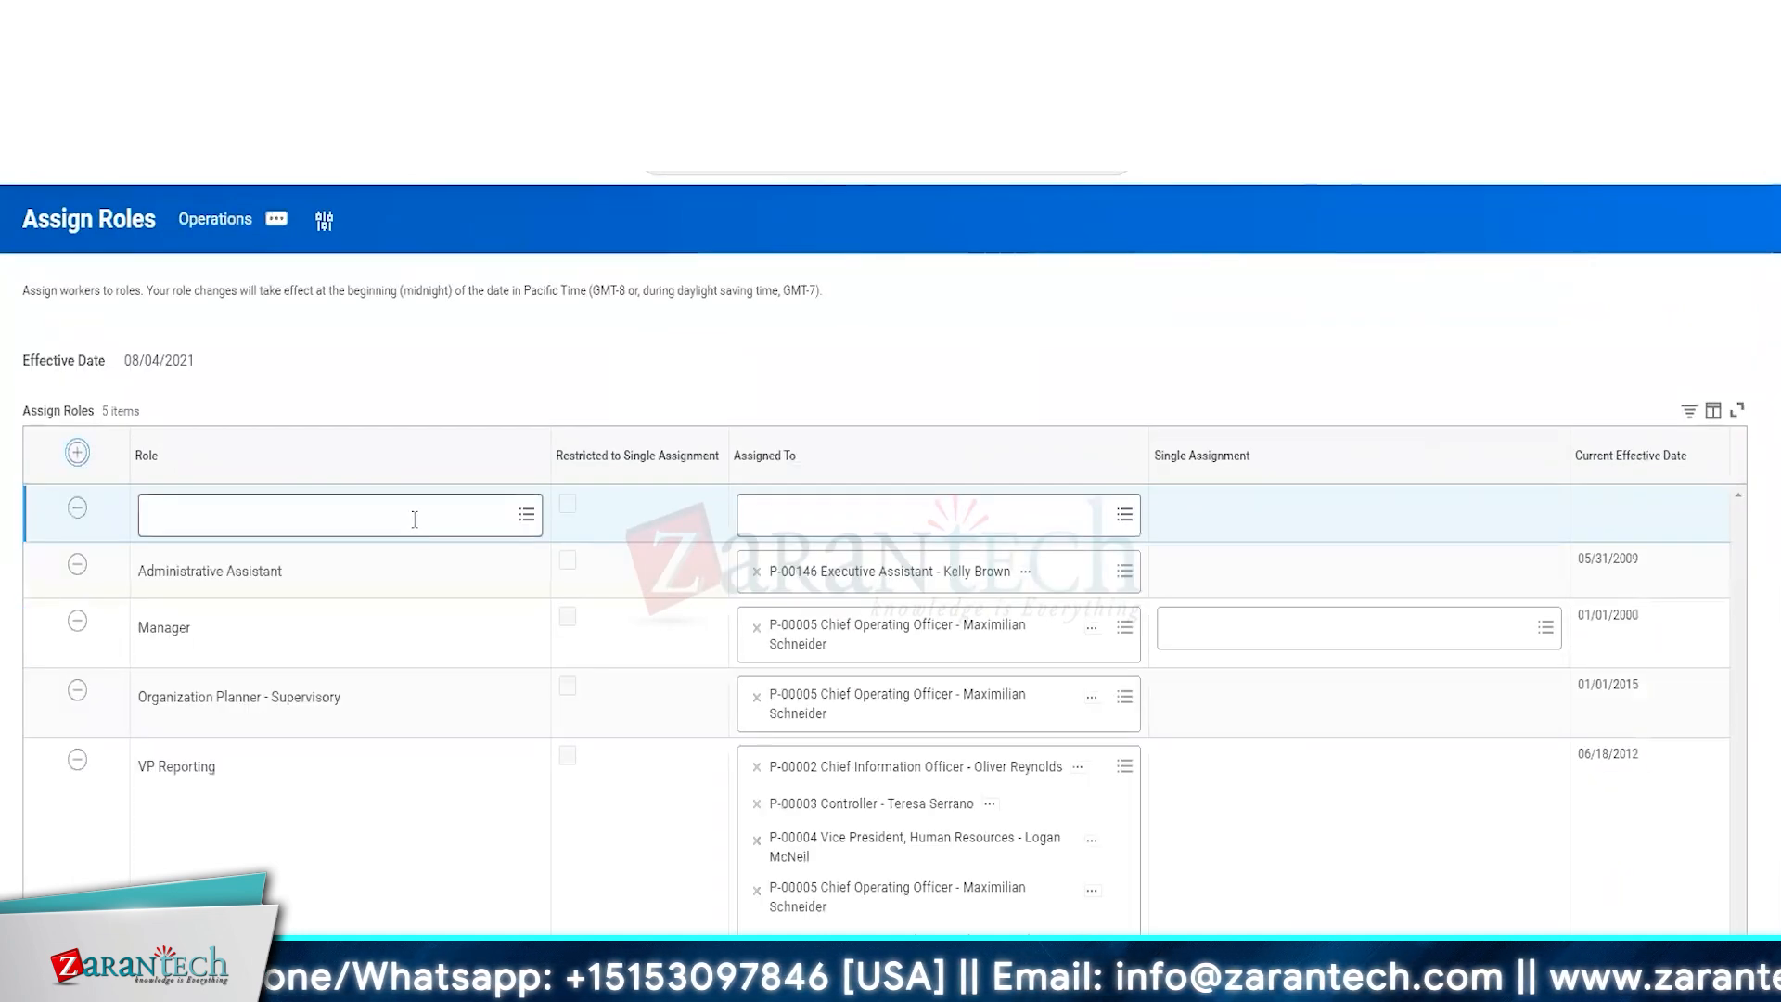
{"action": "type", "text": "ZT HR Partner (Non-HR Role)"}
{"action": "key", "text": "Return"}
{"action": "left_click", "coordinate": [927, 519]}
{"action": "type", "text": "maxim"}
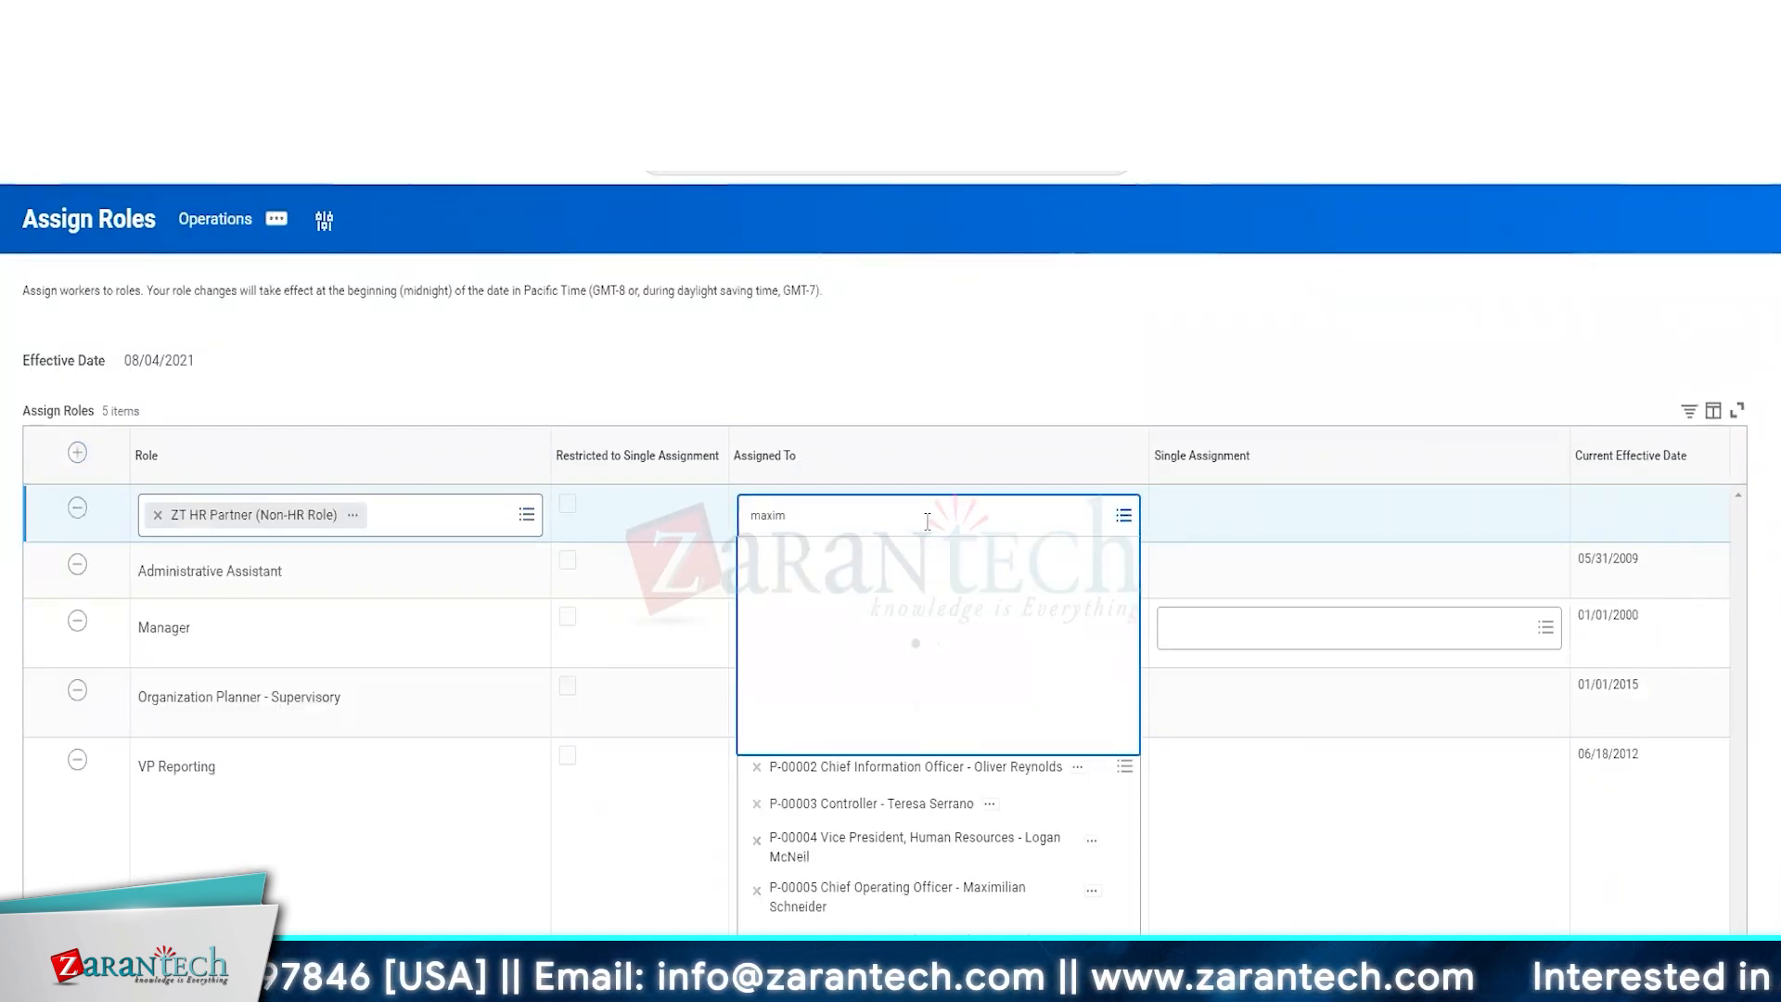
{"action": "key", "text": "Return"}
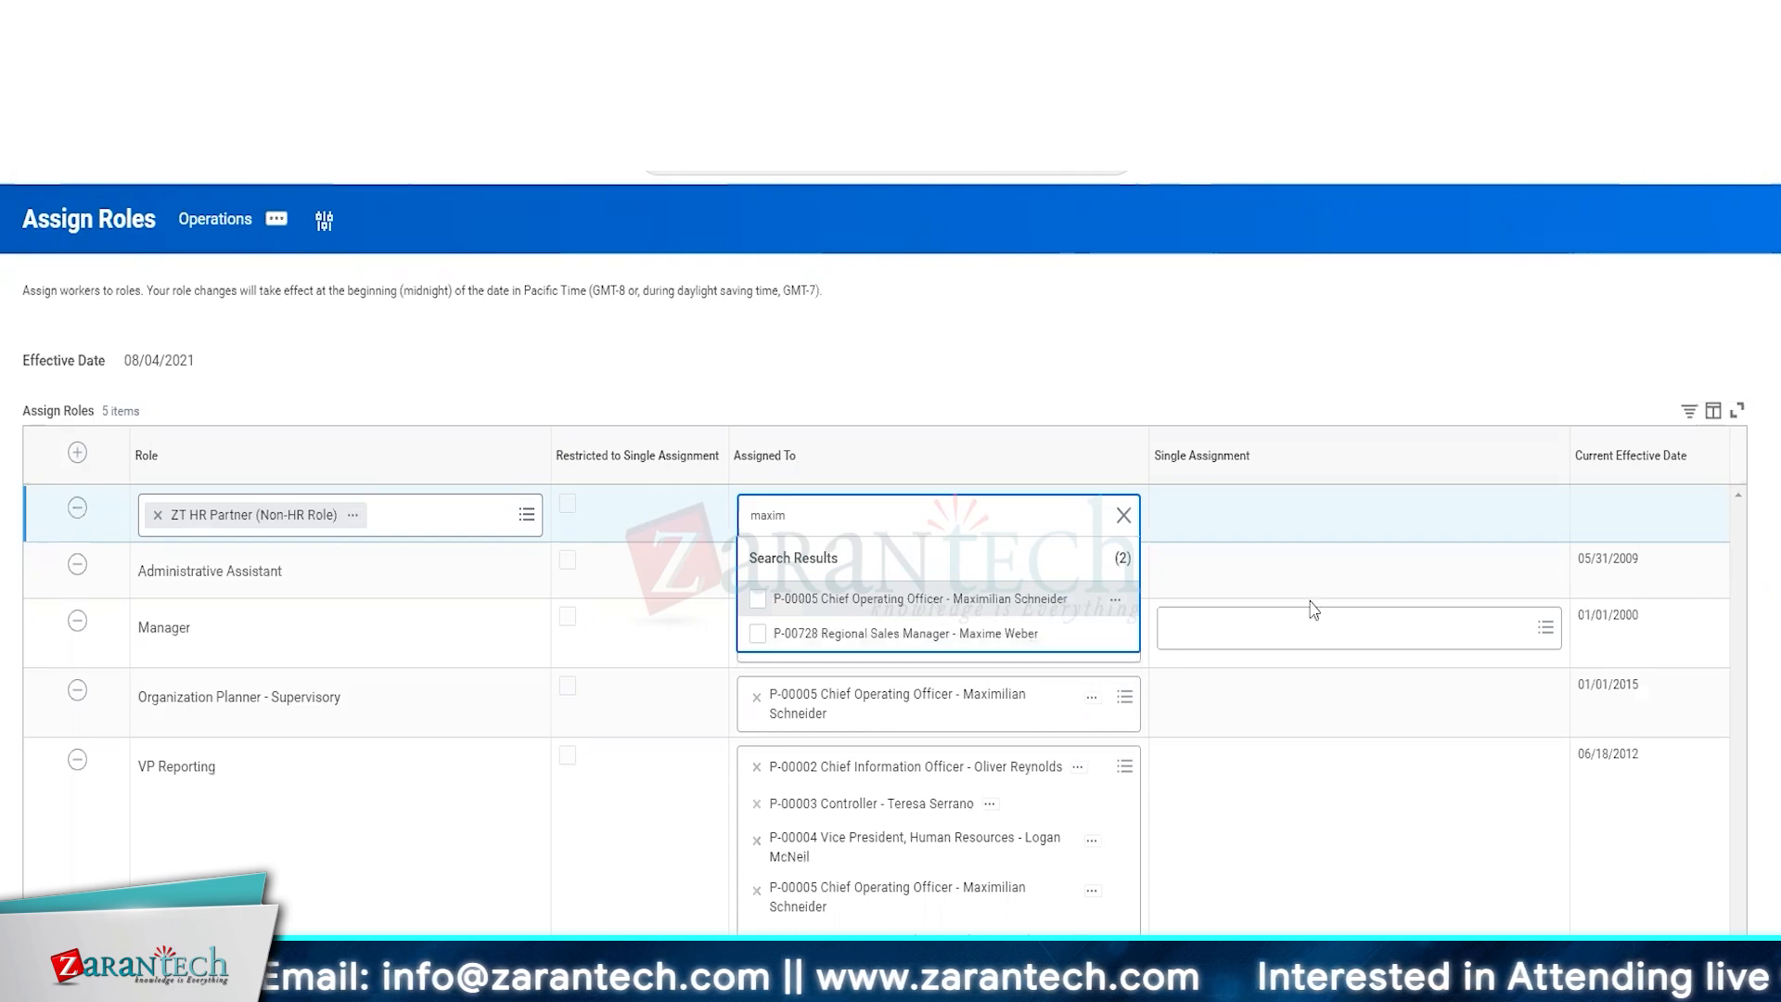
{"action": "left_click", "coordinate": [938, 605]}
{"action": "left_click", "coordinate": [1280, 364]}
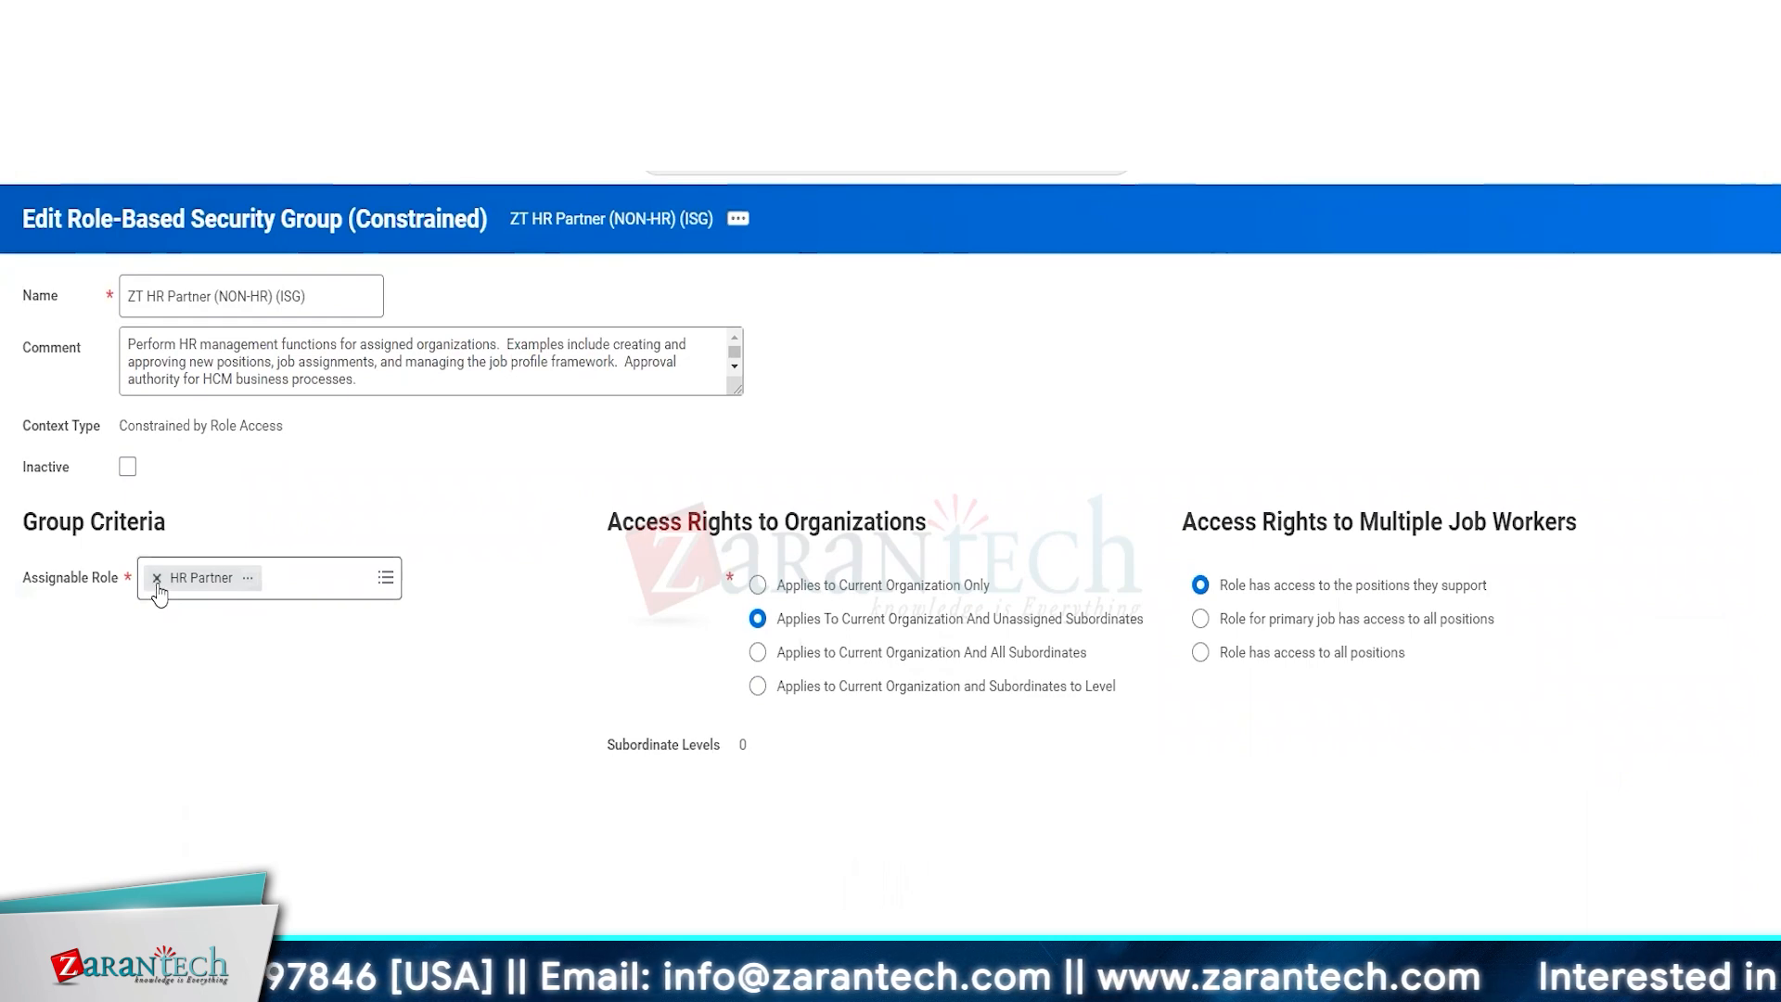
Replace the HR Partner assignable role of the ZT HR Partner (NON-HR) (ISG) group with ZT HR Partner (Non-HR Role).
{"action": "left_click", "coordinate": [157, 577]}
{"action": "left_click", "coordinate": [249, 579]}
{"action": "type", "text": "ZT HR Partner (Non-HR Role)"}
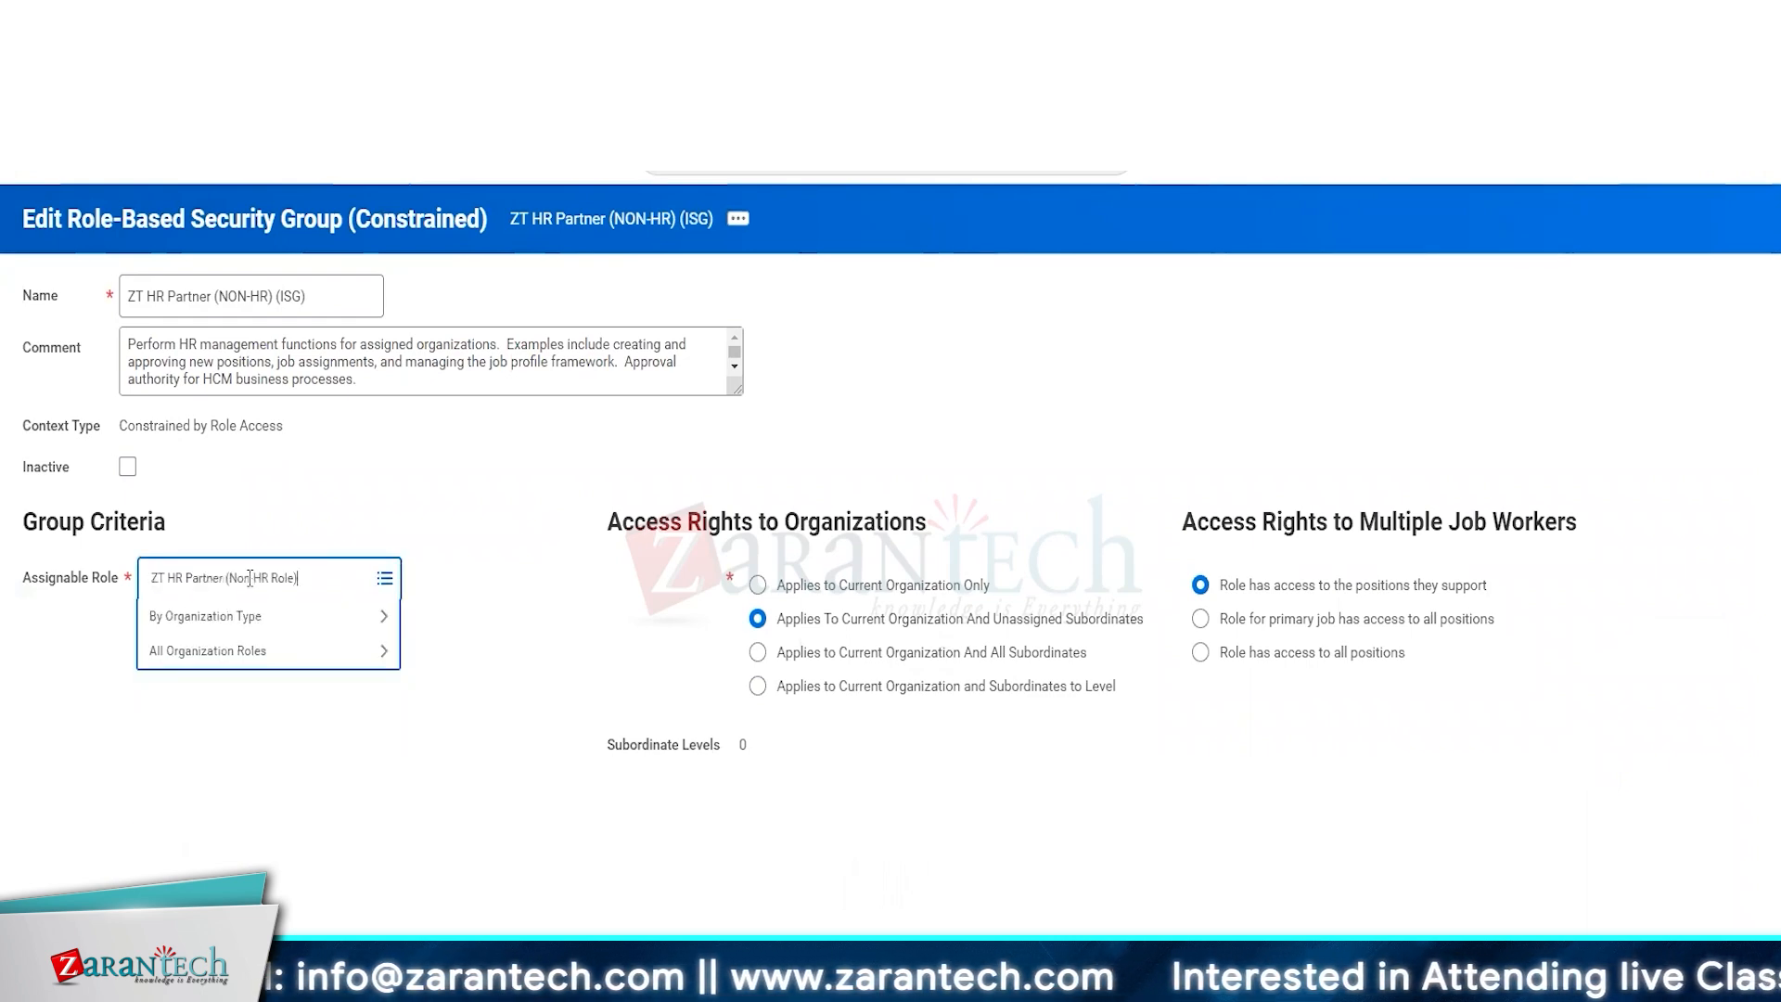
{"action": "key", "text": "Return"}
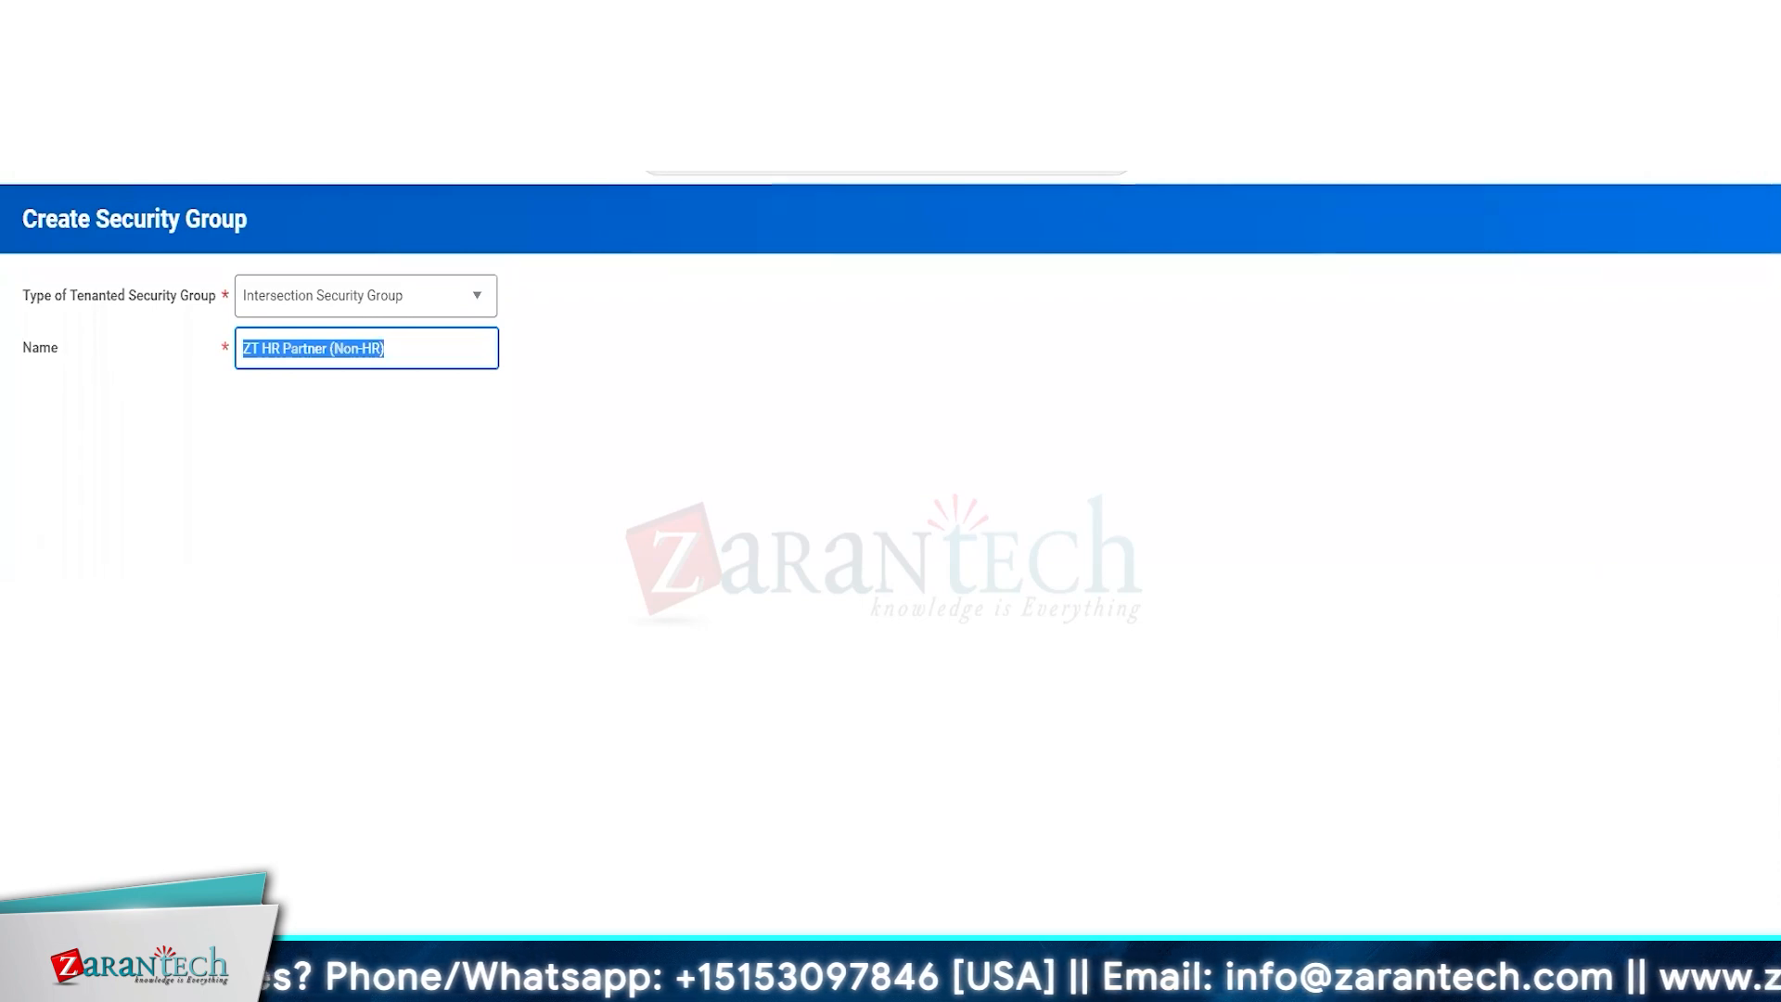
Discard the unsaved ZT HR Partner (Non-HR) intersection security group and search for and open the View Security Groups report.
{"action": "key", "text": "Escape"}
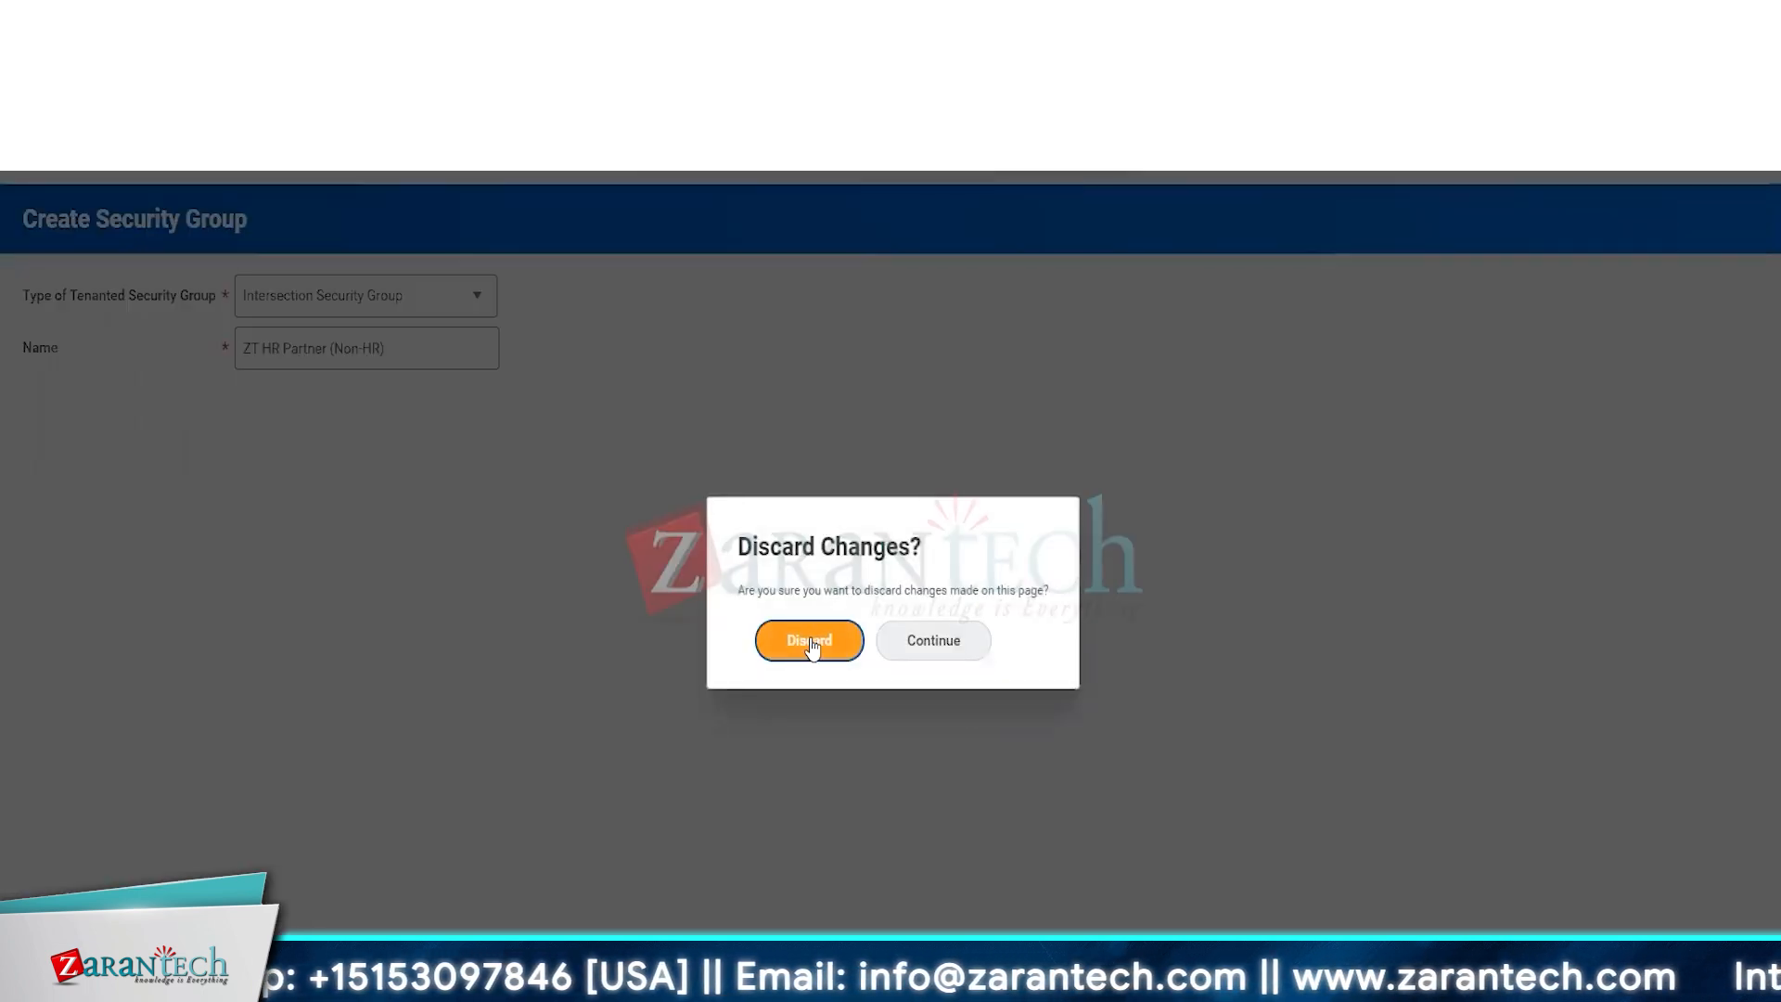
{"action": "left_click", "coordinate": [811, 638]}
{"action": "left_click", "coordinate": [886, 156]}
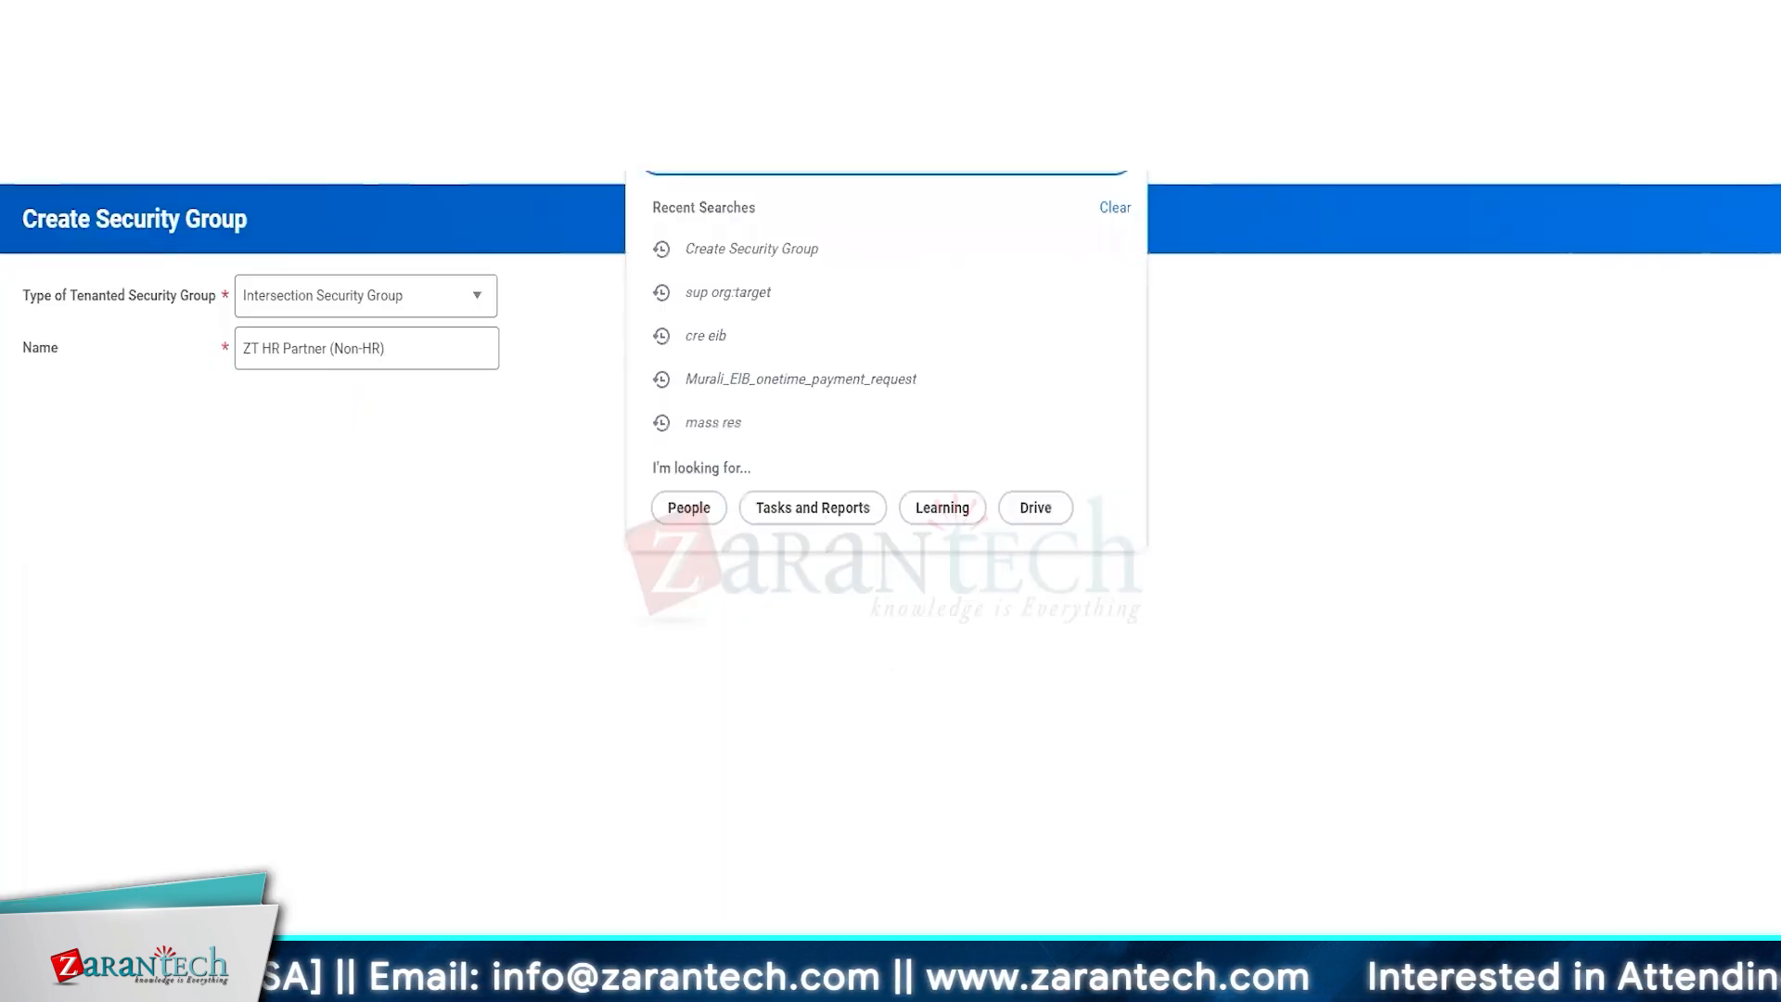
{"action": "key", "text": "Return"}
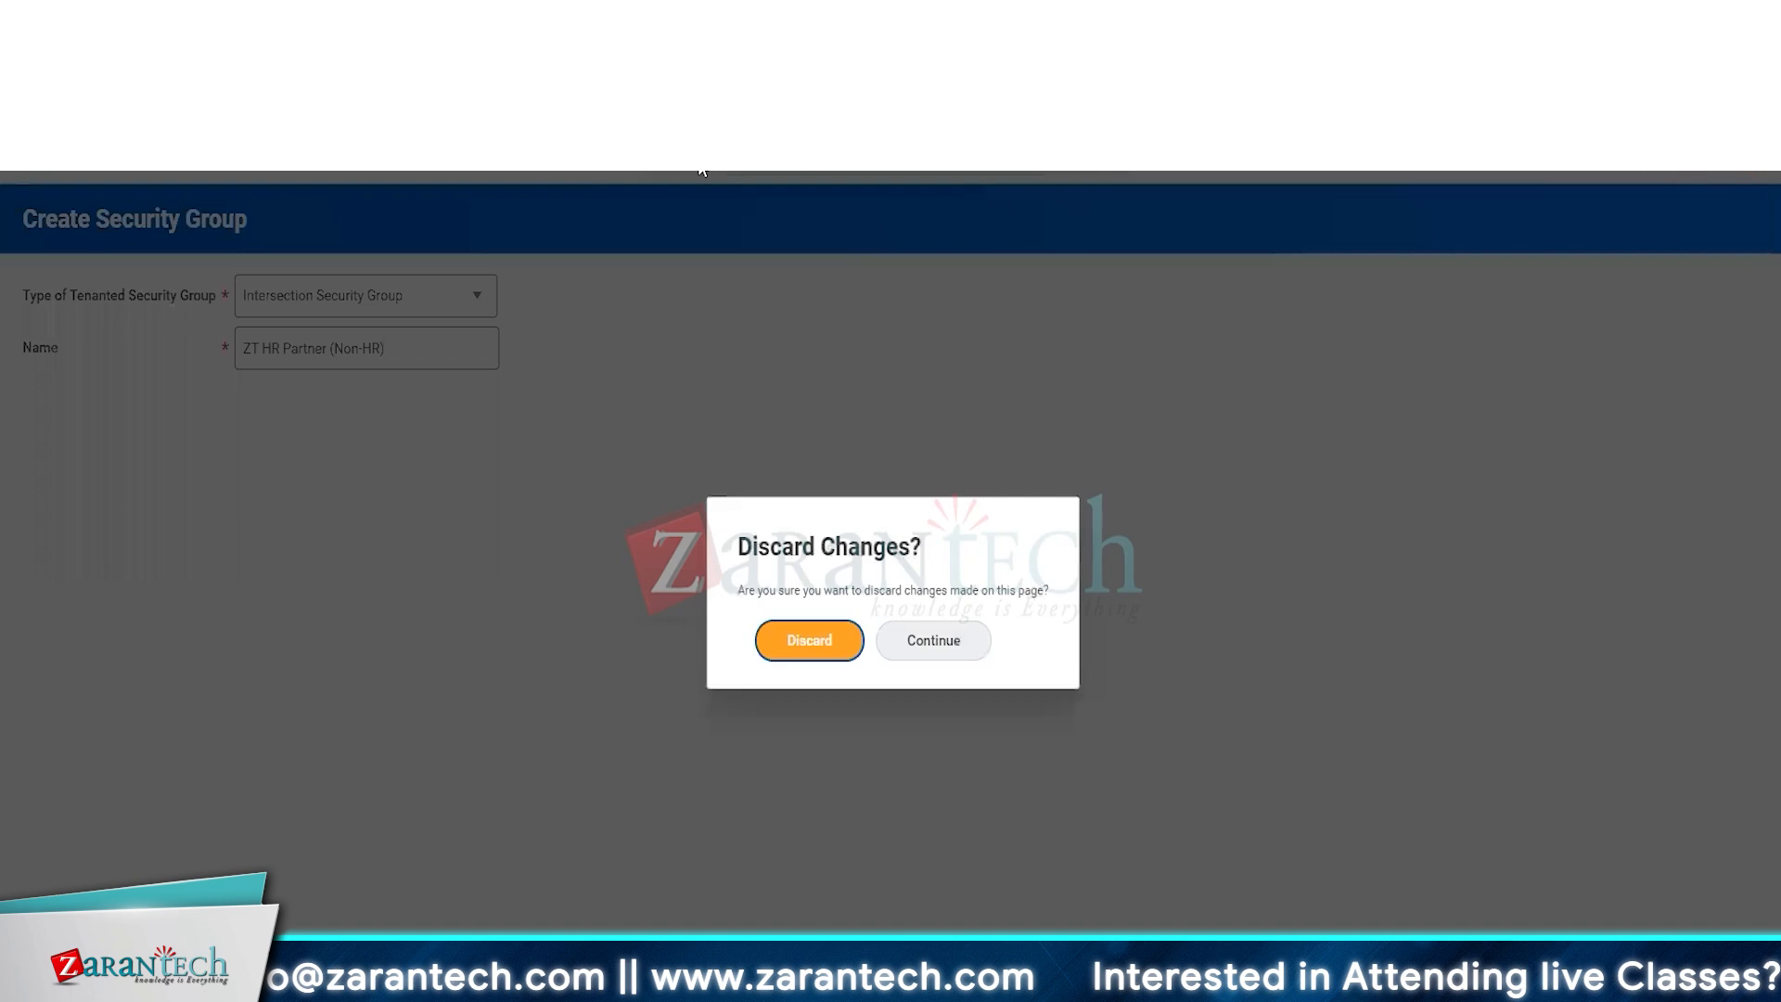
{"action": "left_click", "coordinate": [836, 633]}
{"action": "left_click", "coordinate": [306, 445]}
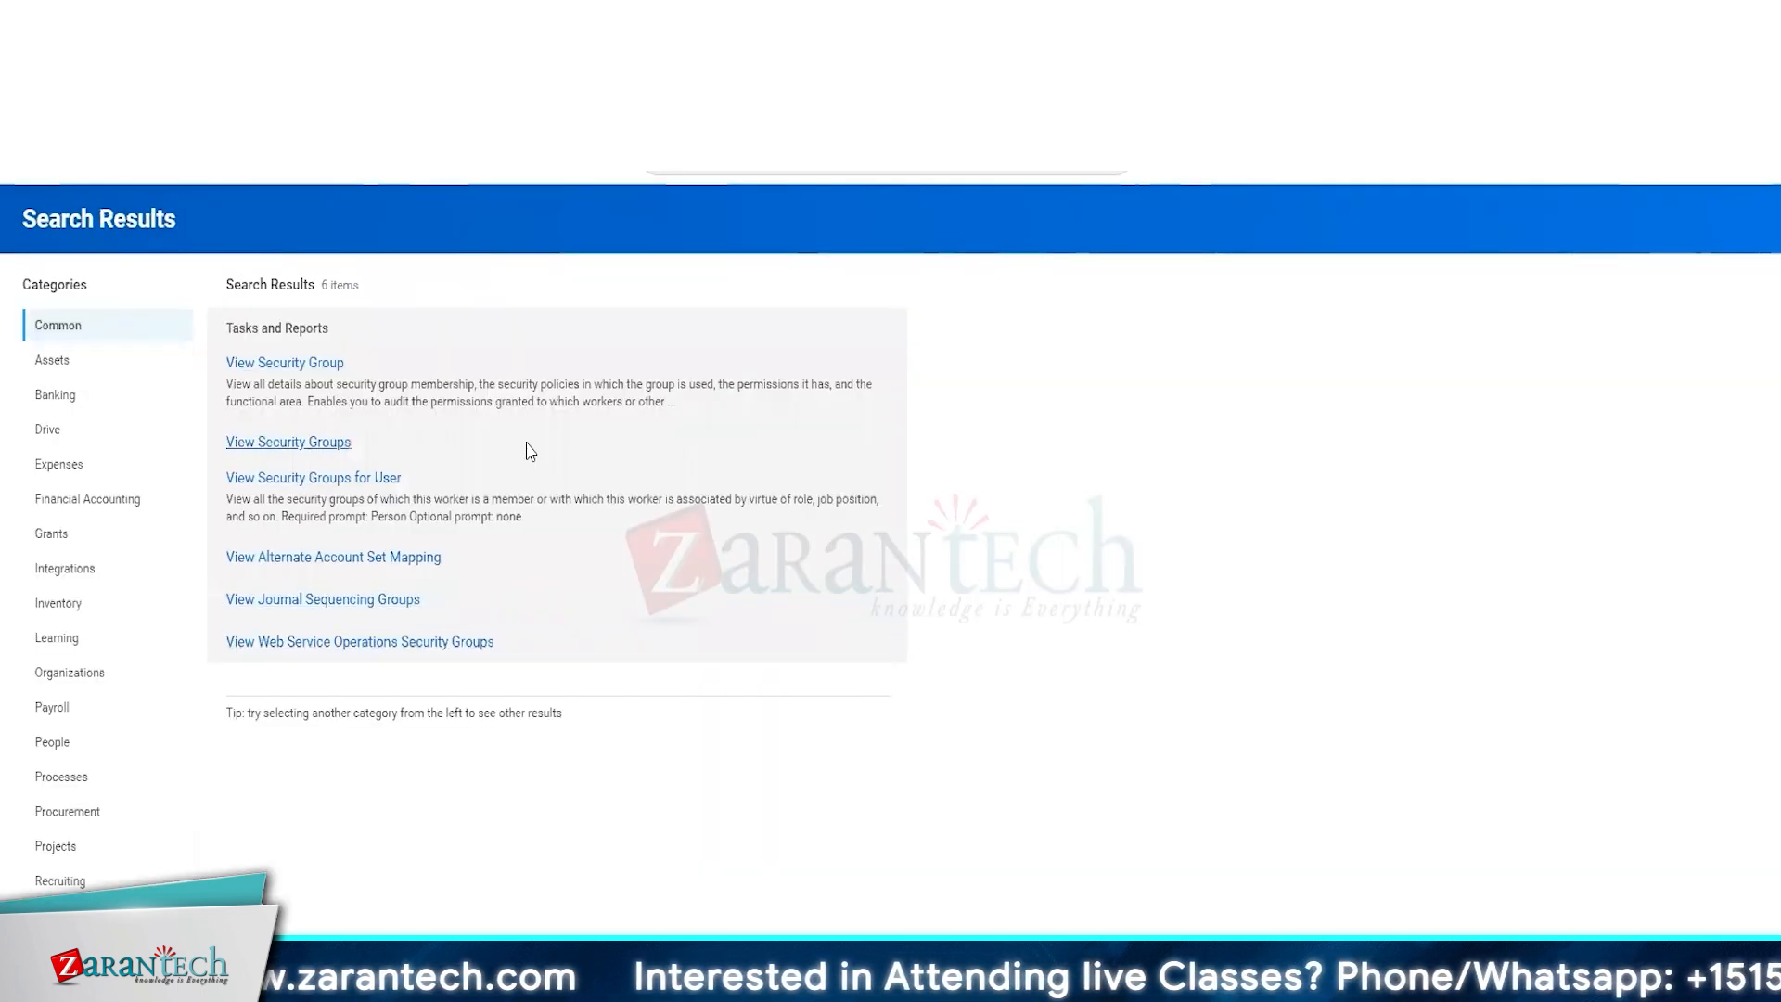
Run the View Security Groups report for the Intersection Security Group type and look through the listed groups.
{"action": "left_click", "coordinate": [928, 445]}
{"action": "type", "text": "inters"}
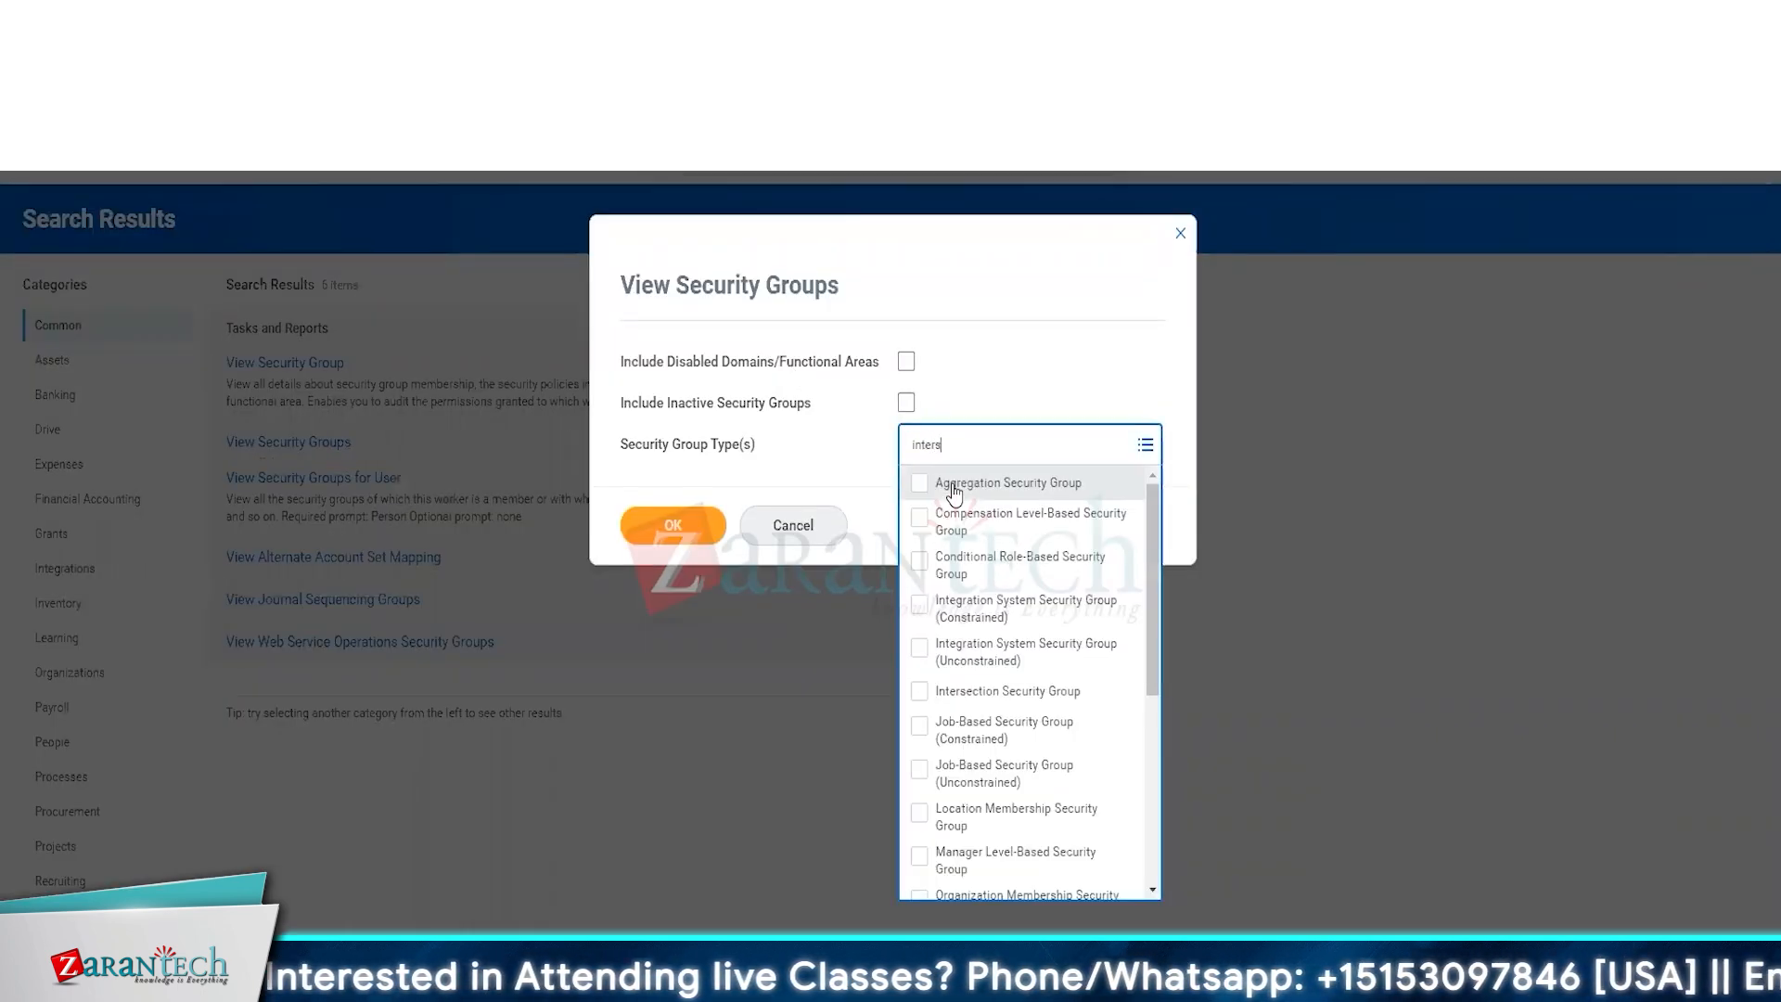
{"action": "key", "text": "Return"}
{"action": "left_click", "coordinate": [1033, 659]}
{"action": "left_click", "coordinate": [672, 565]}
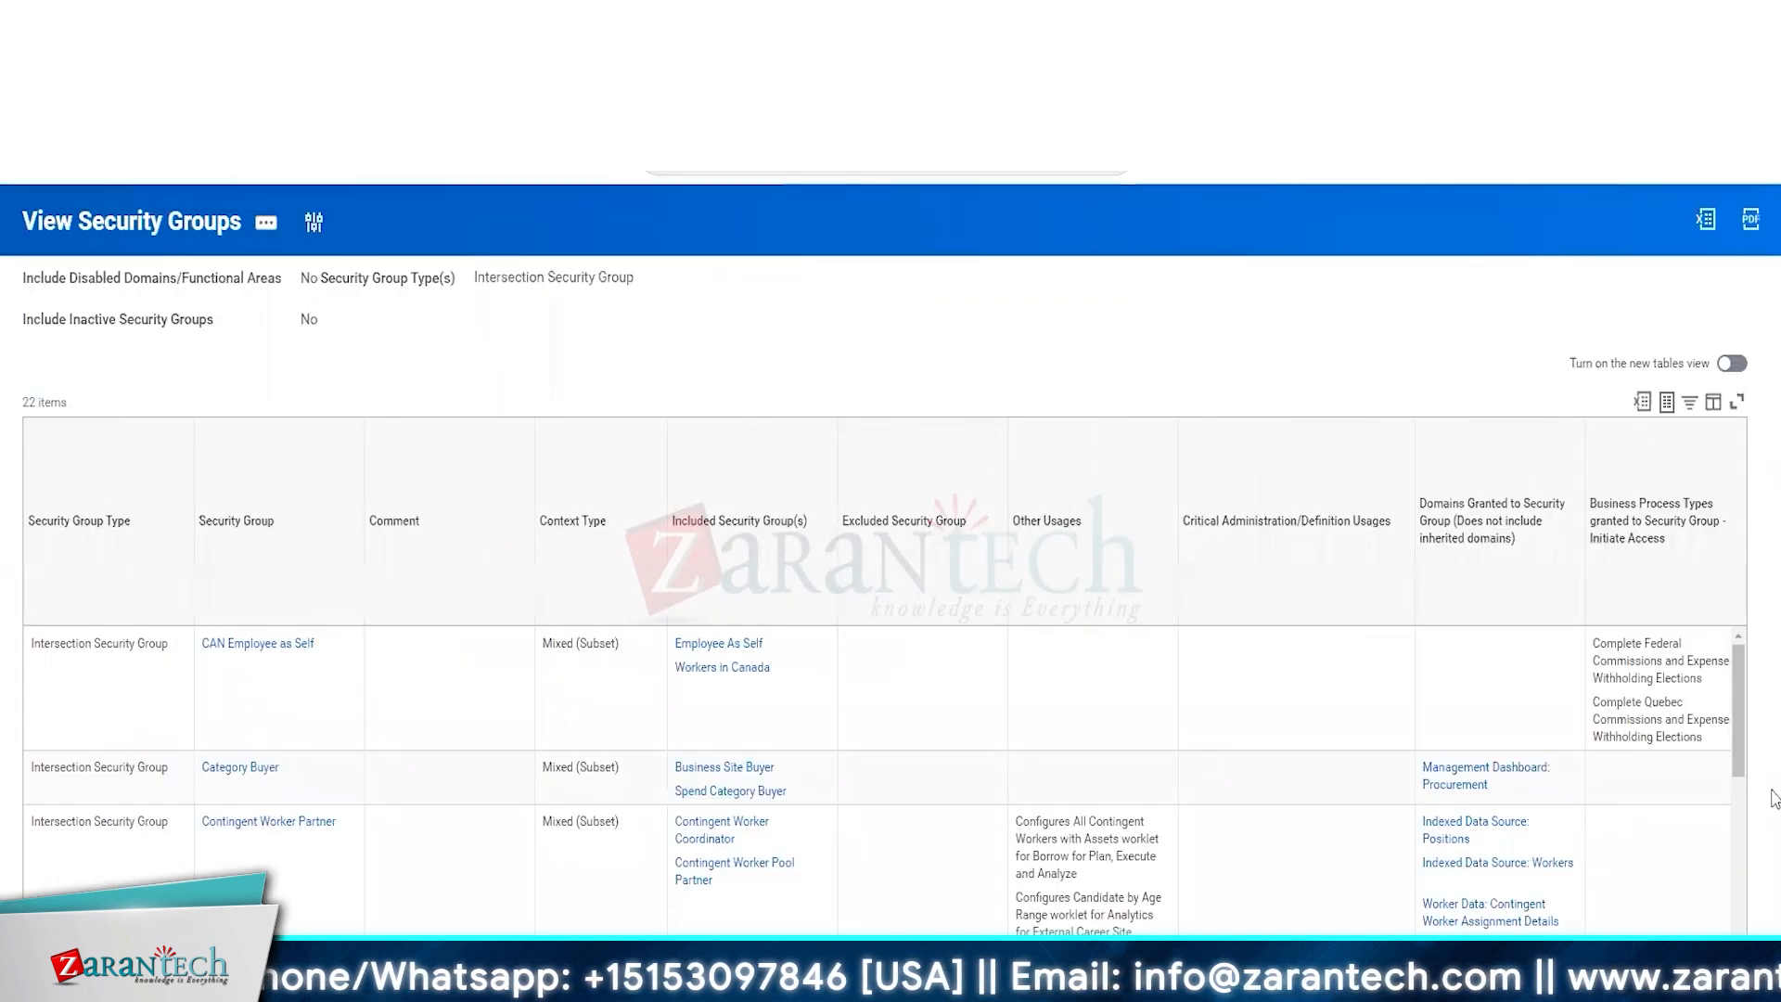
{"action": "scroll", "coordinate": [1040, 646], "scroll_direction": "down", "scroll_amount": 10}
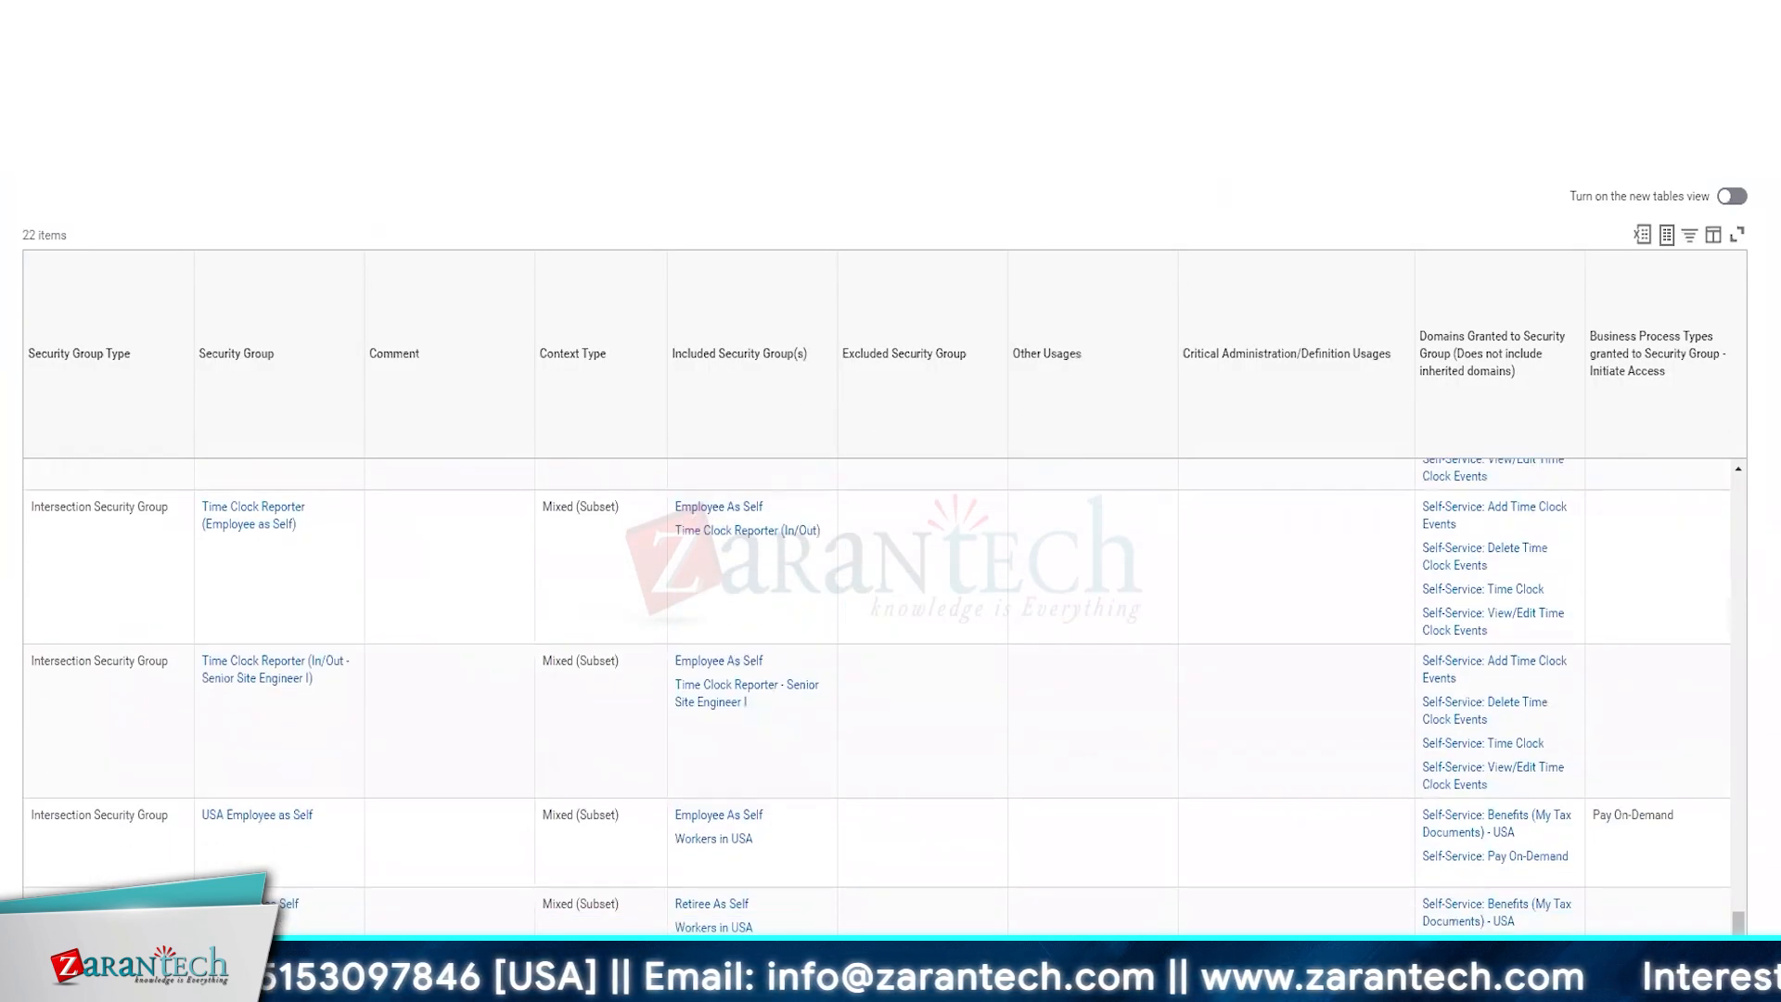
{"action": "scroll", "coordinate": [876, 696], "scroll_direction": "up", "scroll_amount": 10}
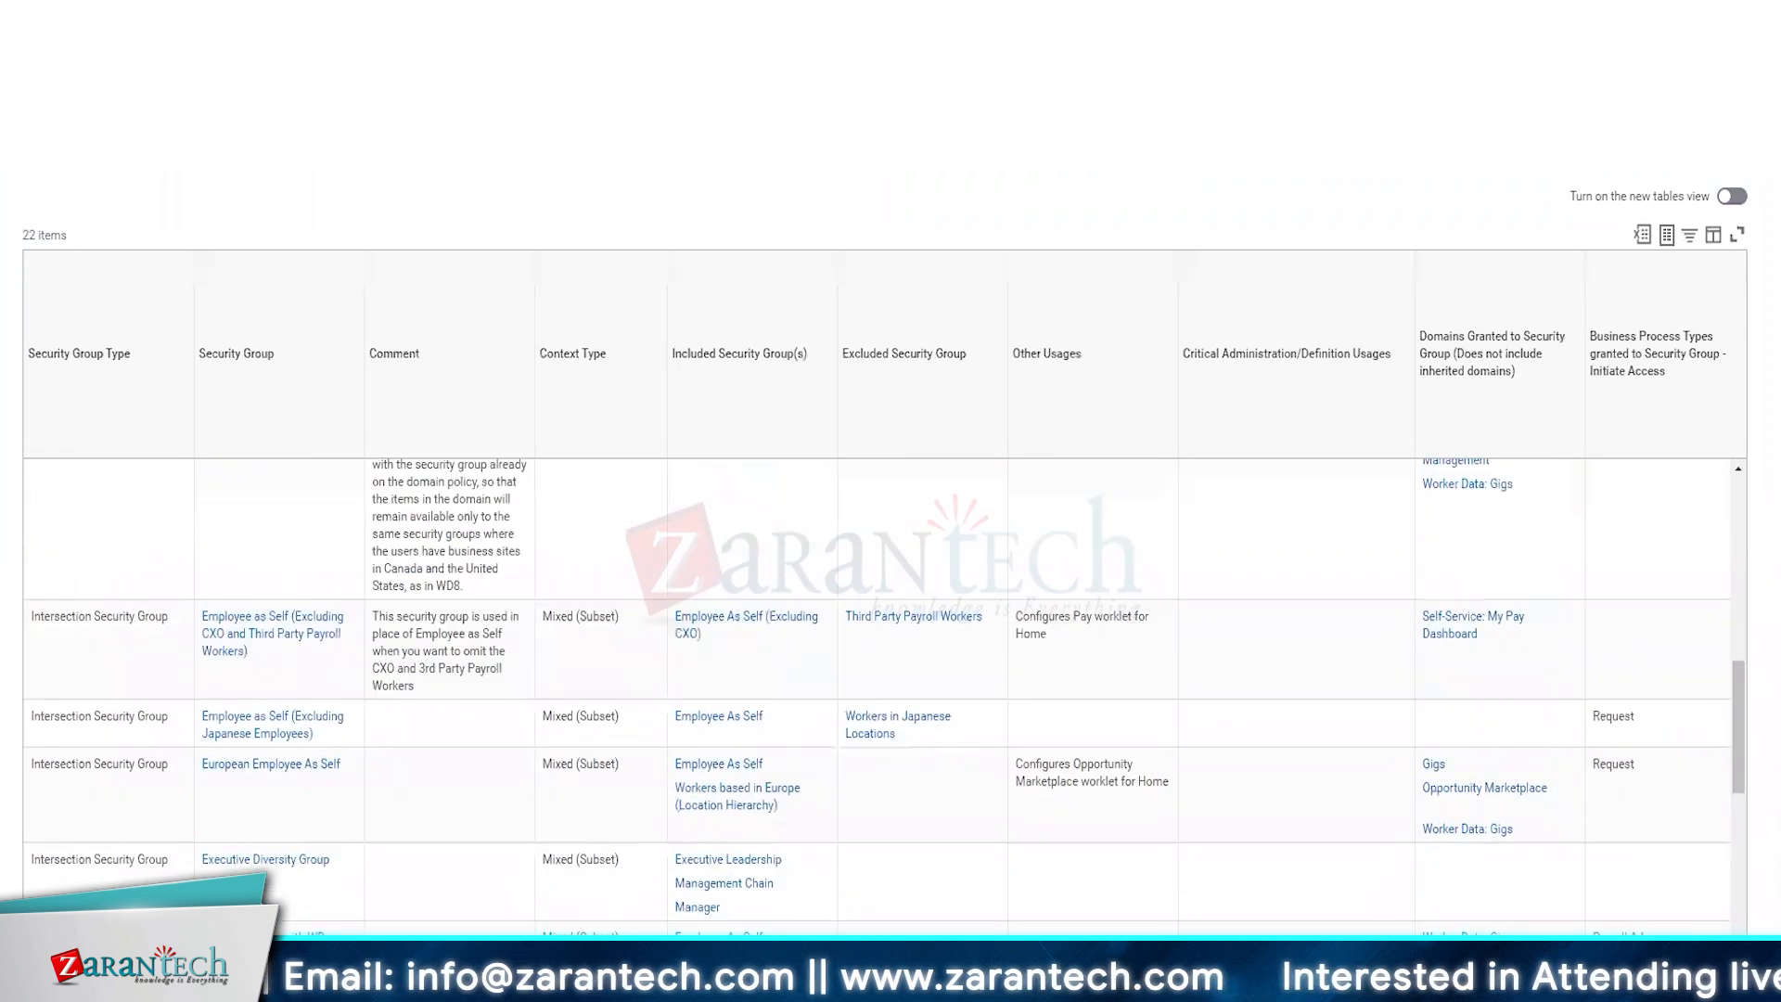
{"action": "scroll", "coordinate": [877, 556], "scroll_direction": "up", "scroll_amount": 5}
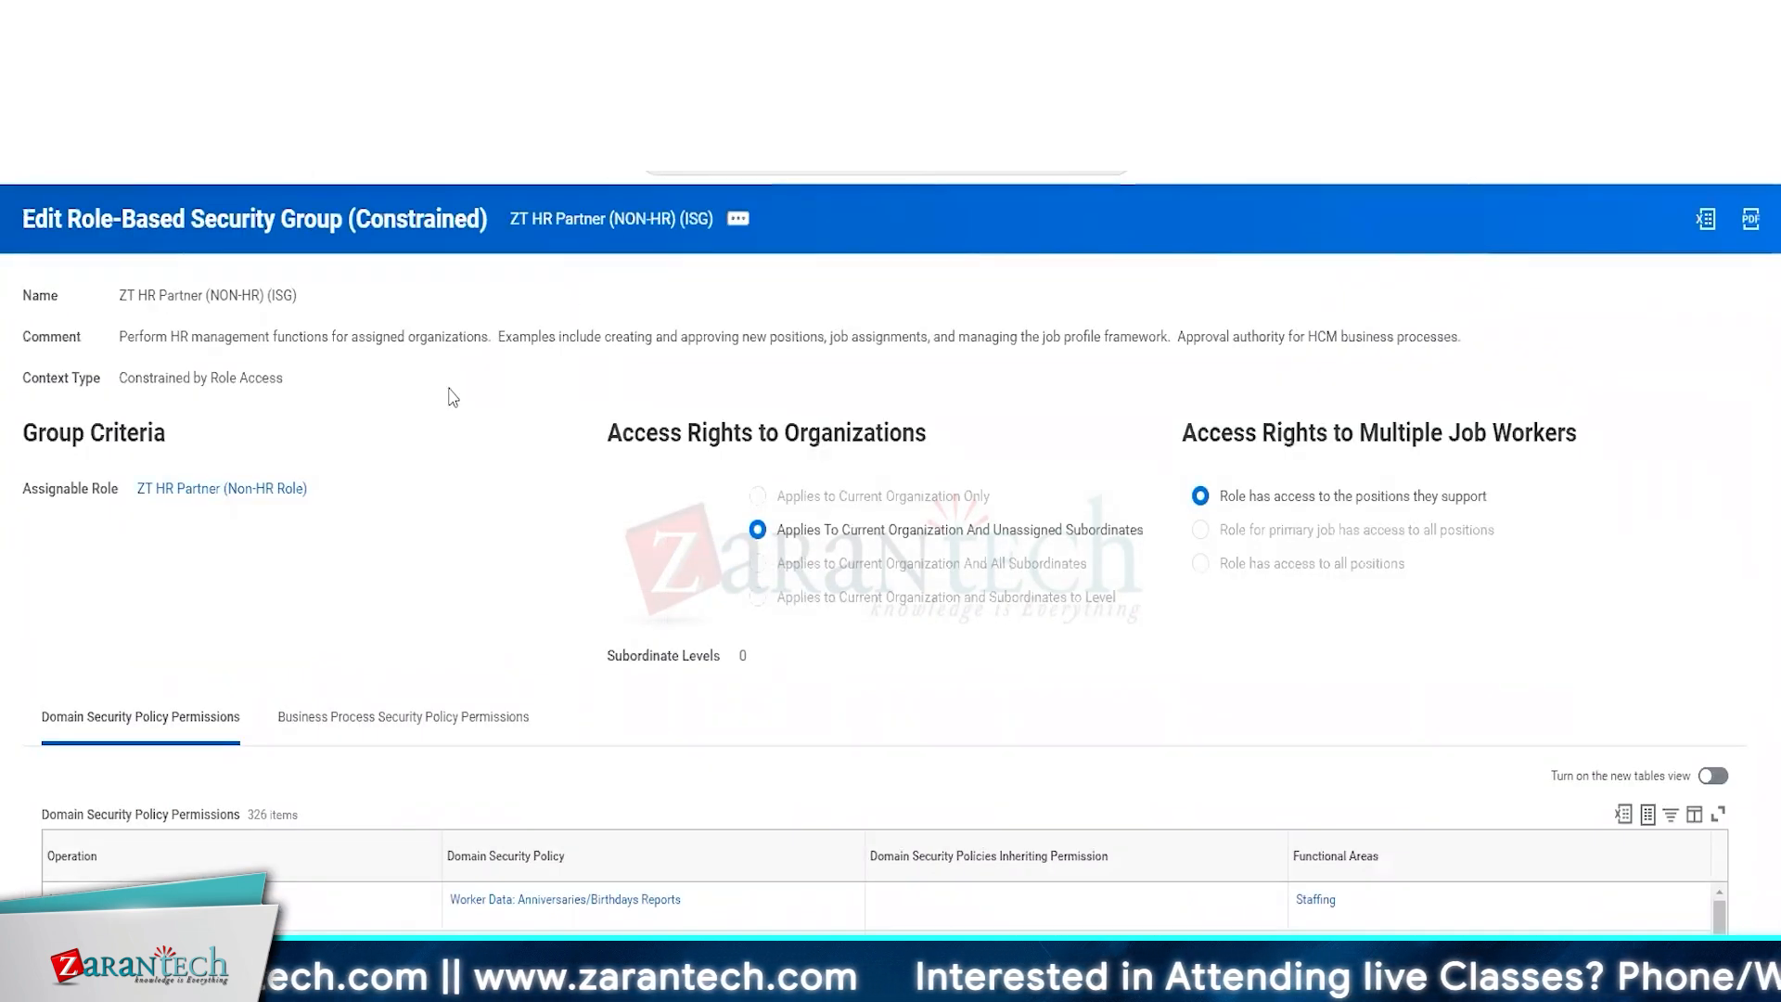
Return from the ZT HR Partner (NON-HR) (ISG) group to the report, then search for and open the Create Security Group task.
{"action": "right_click", "coordinate": [240, 492]}
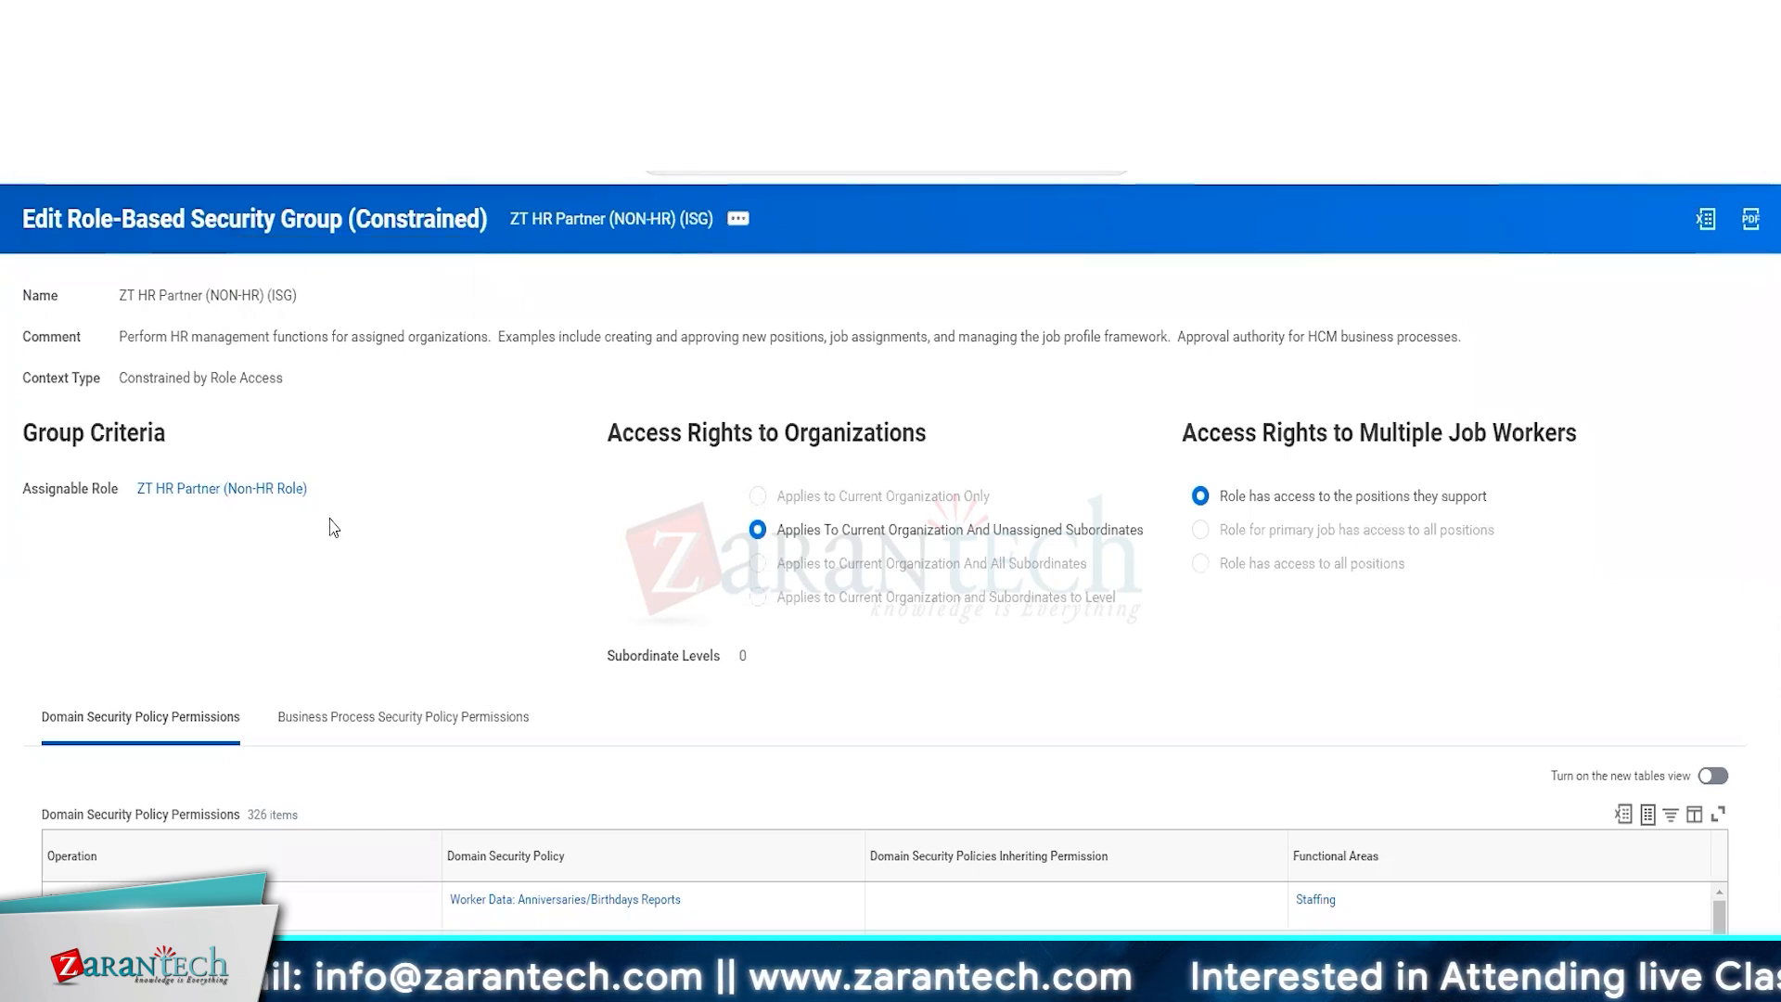
{"action": "left_click", "coordinate": [399, 19]}
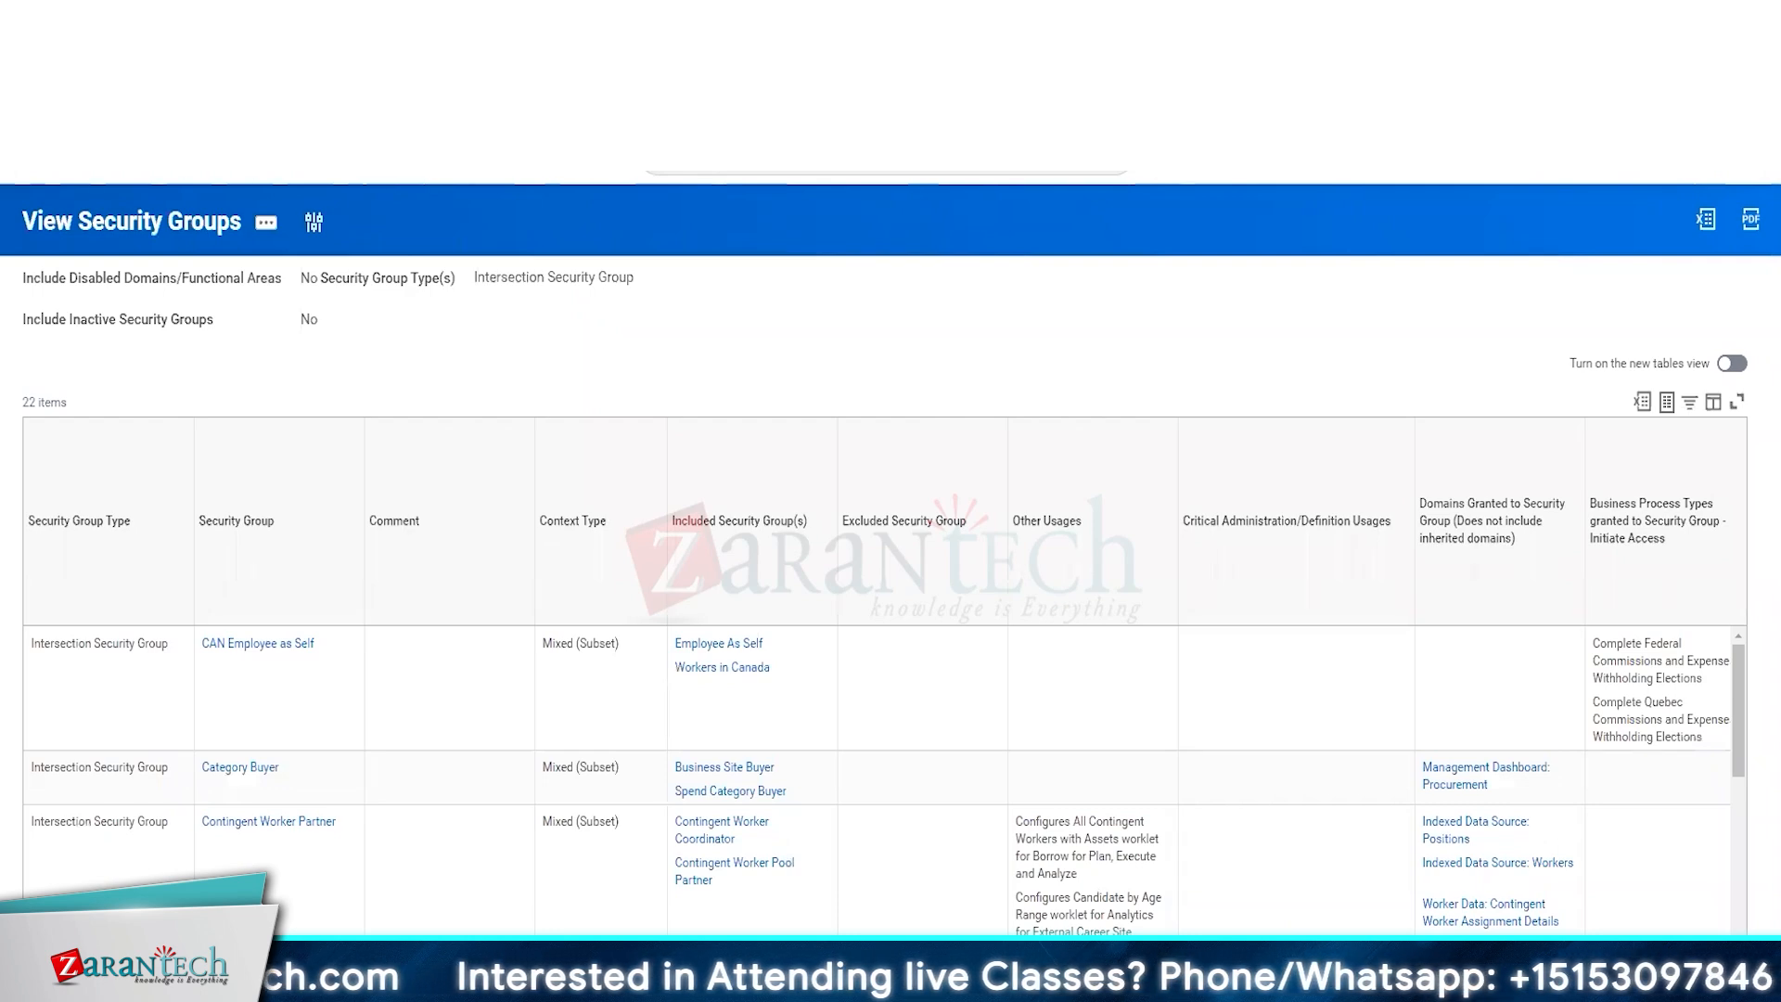
{"action": "left_click", "coordinate": [796, 156]}
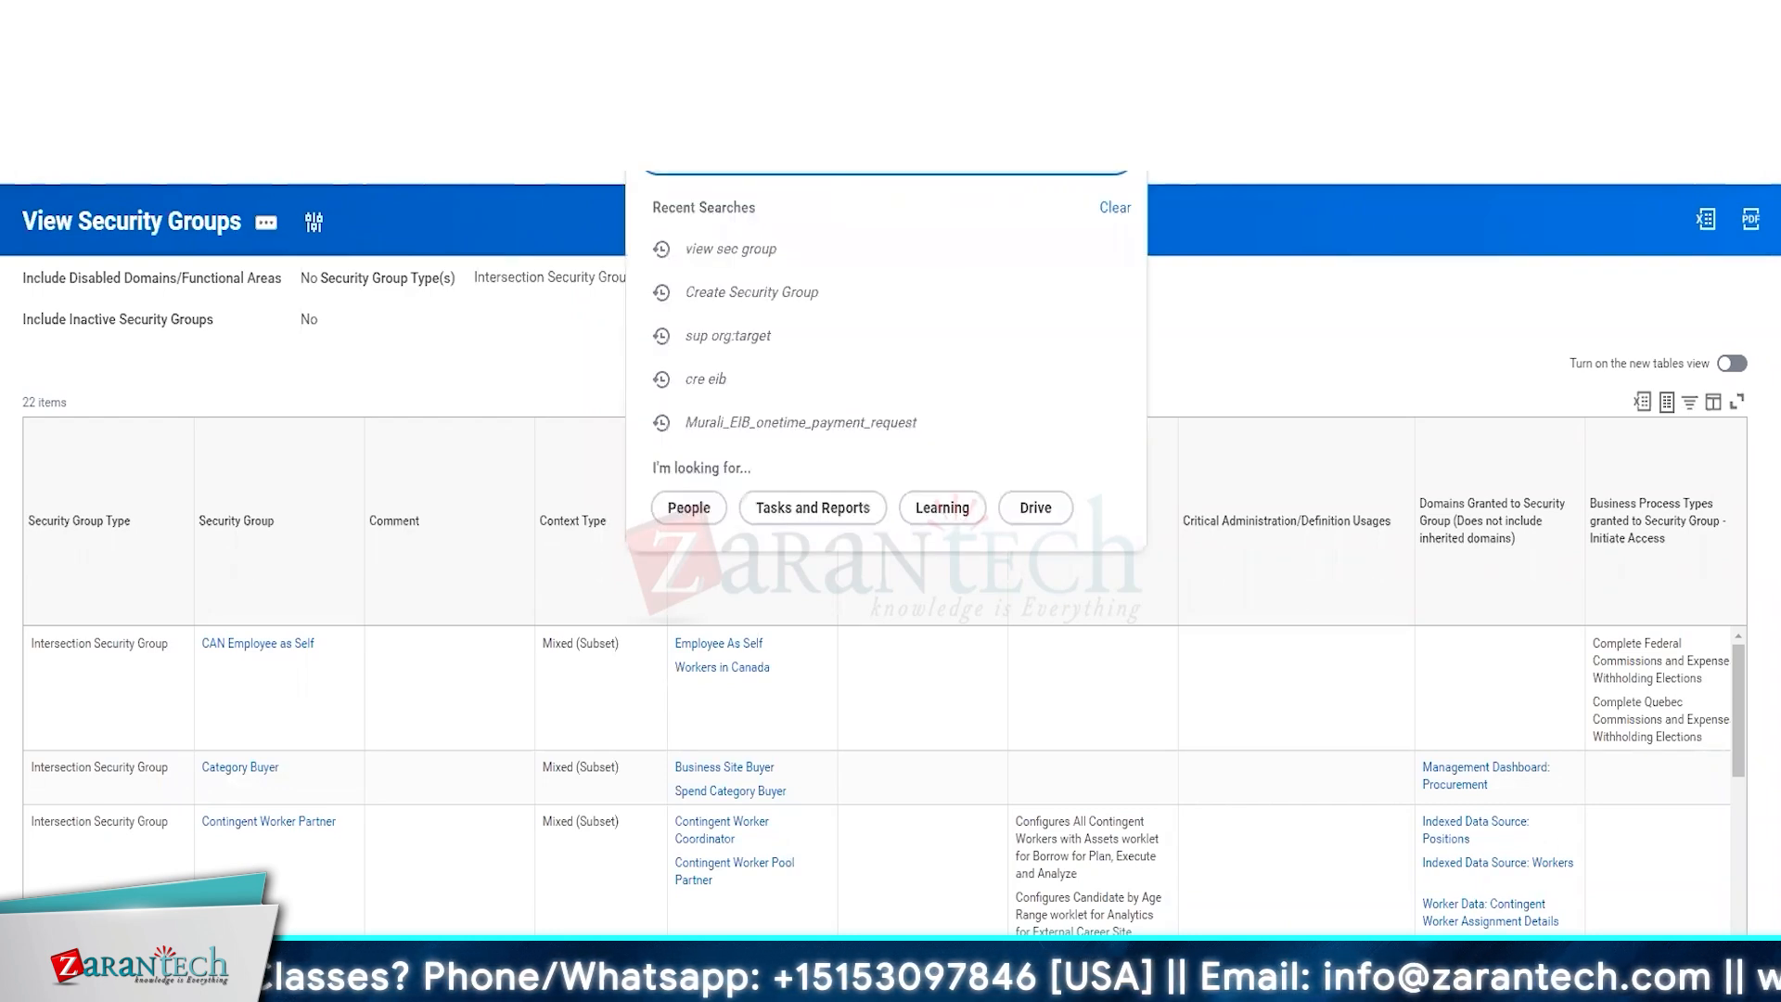
{"action": "key", "text": "Return"}
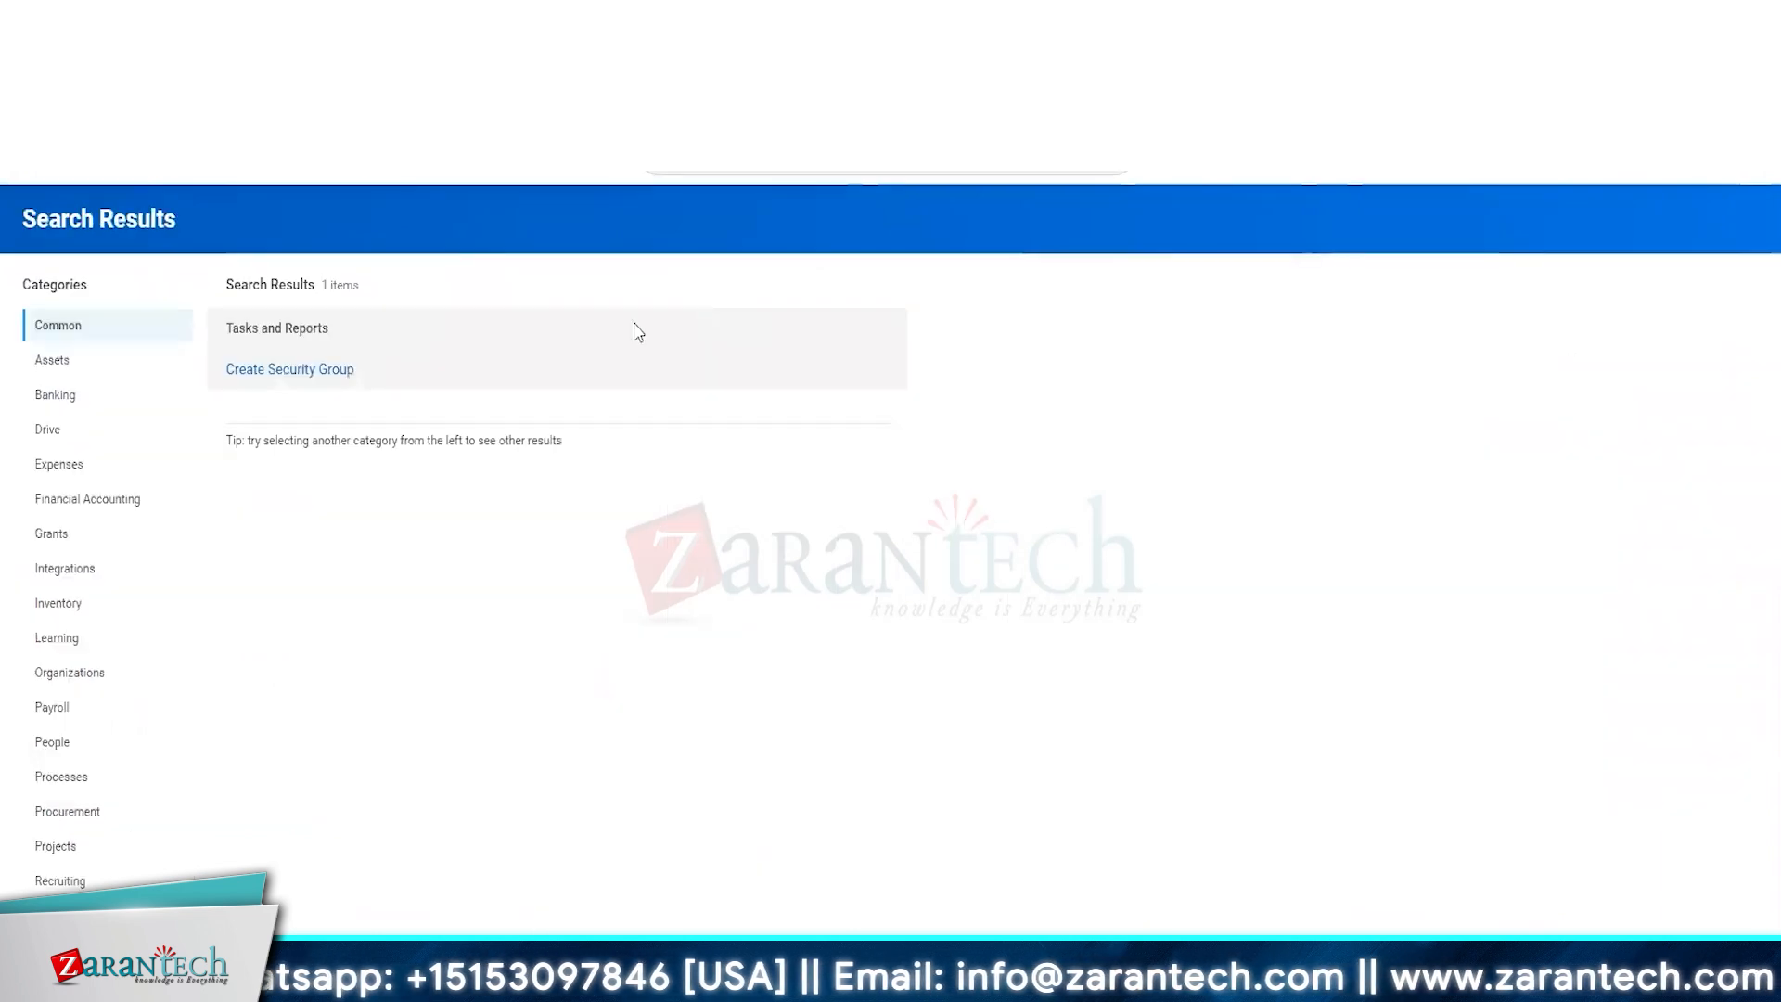
{"action": "left_click", "coordinate": [289, 369]}
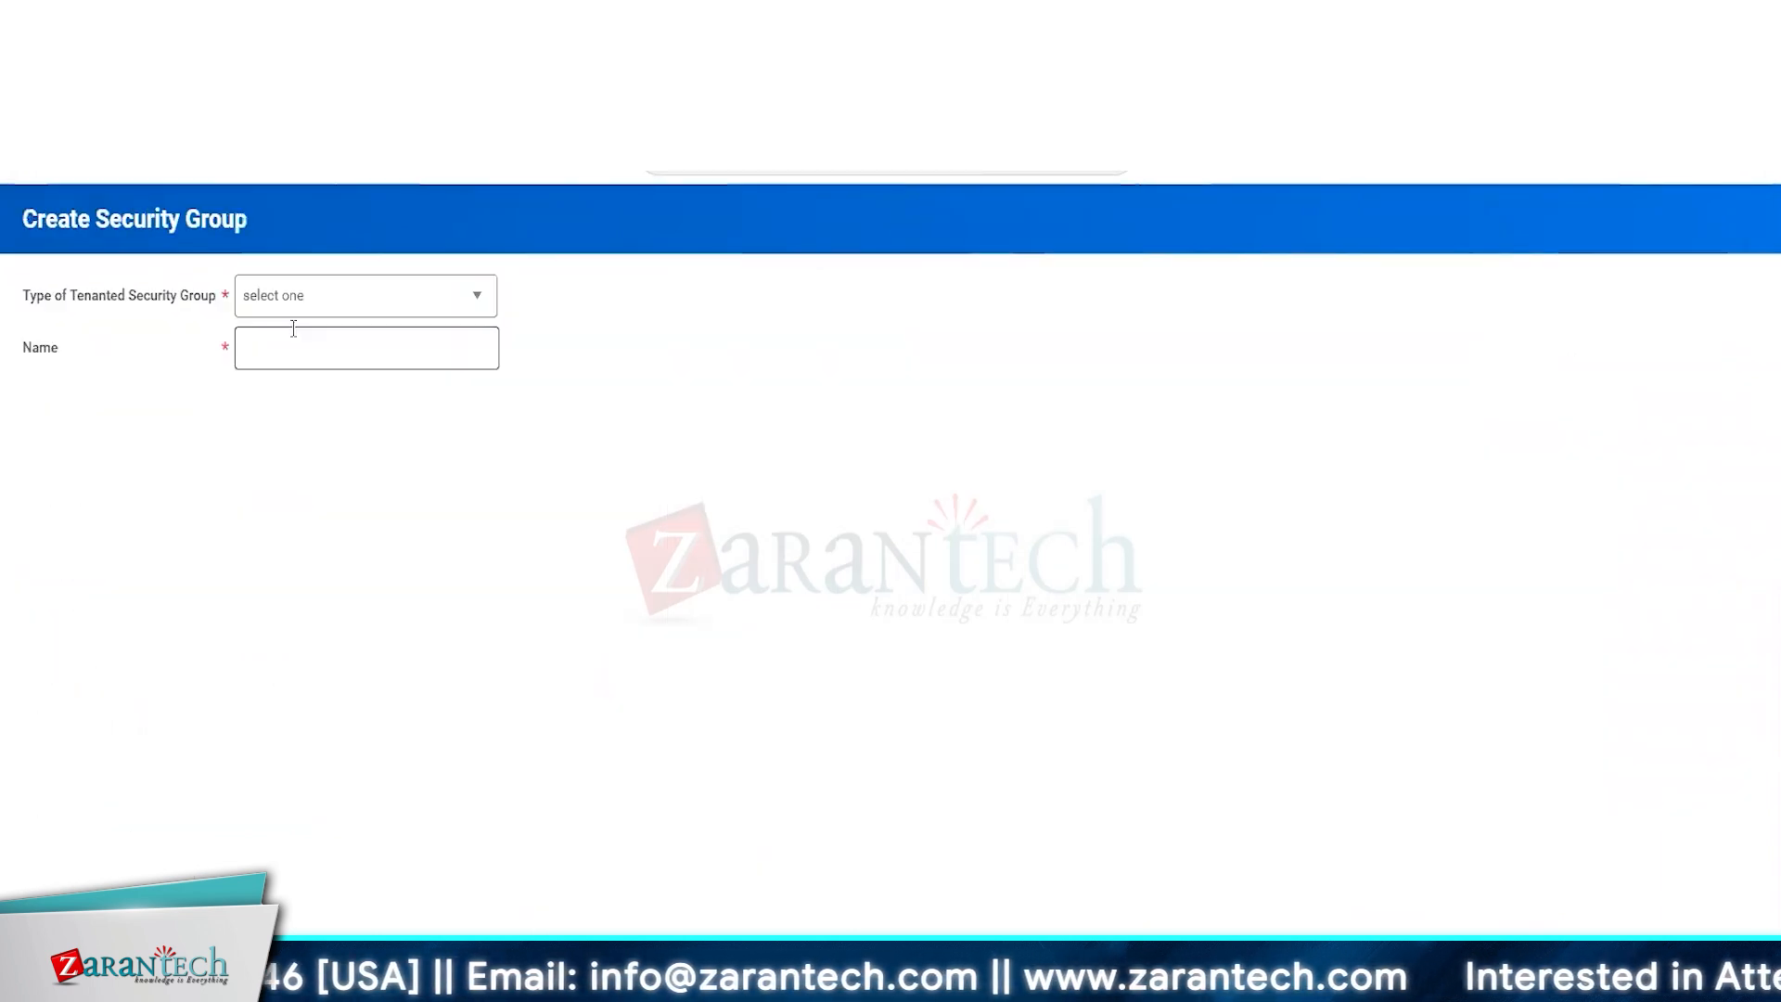
Create an Intersection Security Group named 1 ZT HR Partner (Non-HR)(ISG).
{"action": "left_click", "coordinate": [315, 295]}
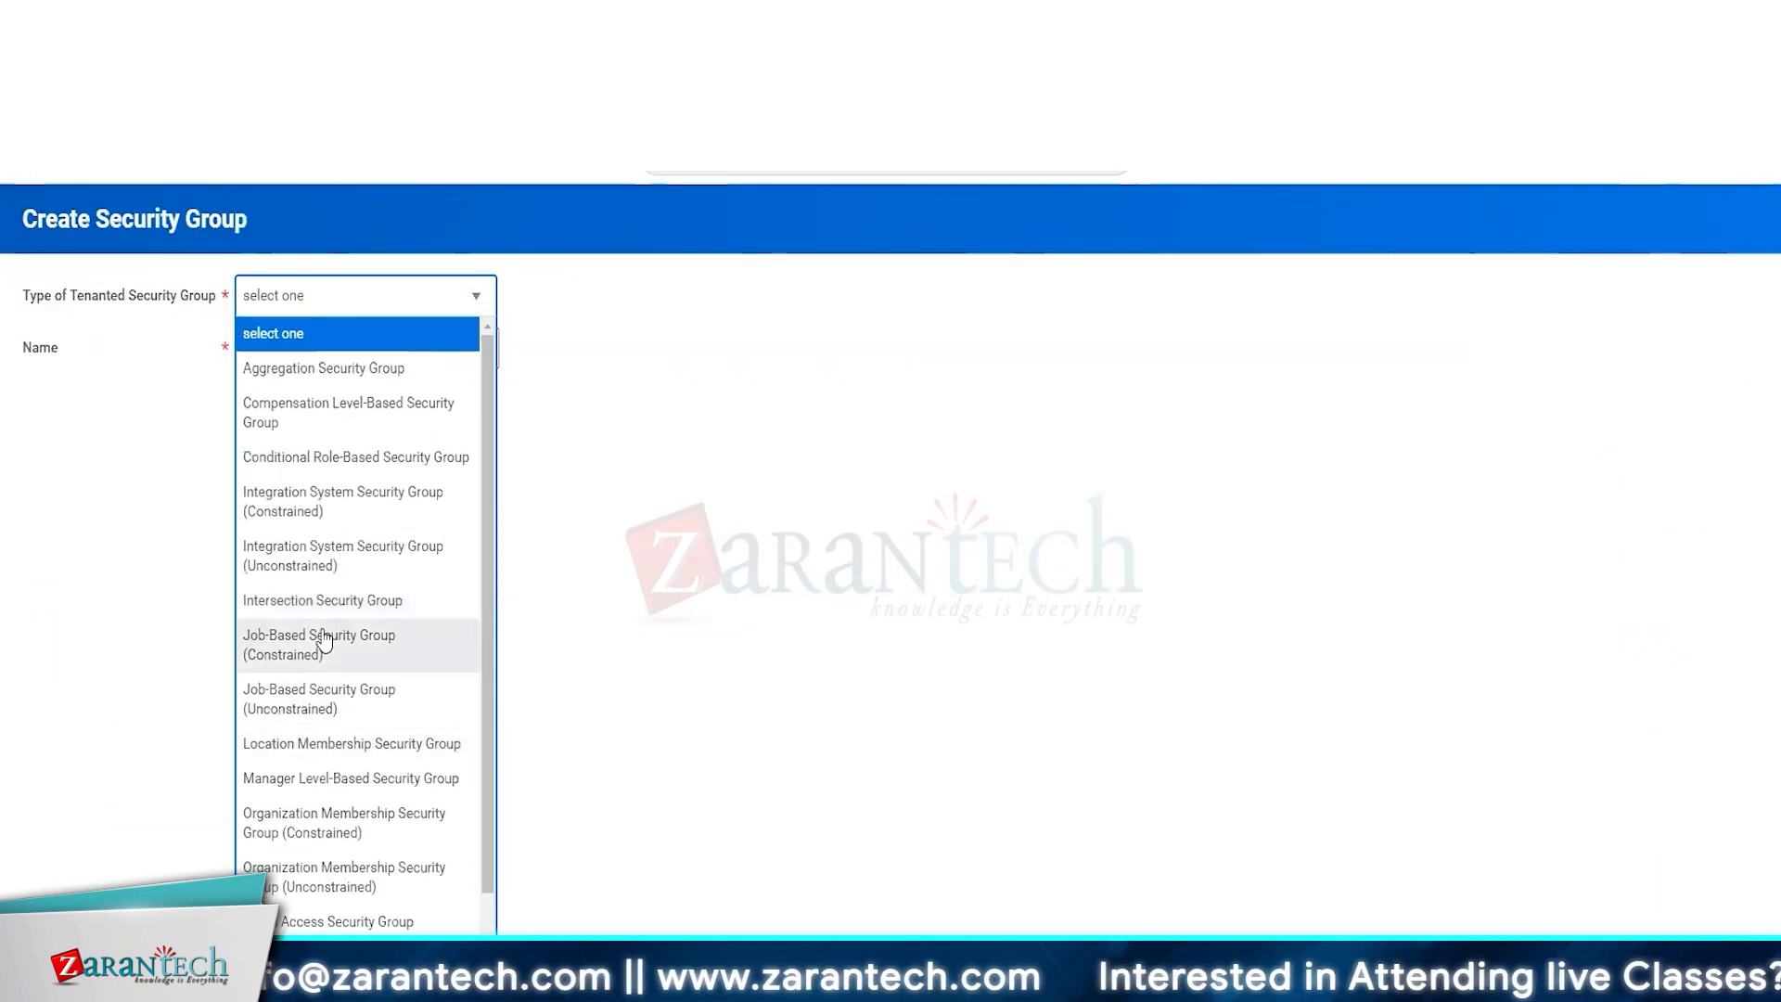
{"action": "left_click", "coordinate": [313, 602]}
{"action": "left_click", "coordinate": [320, 361]}
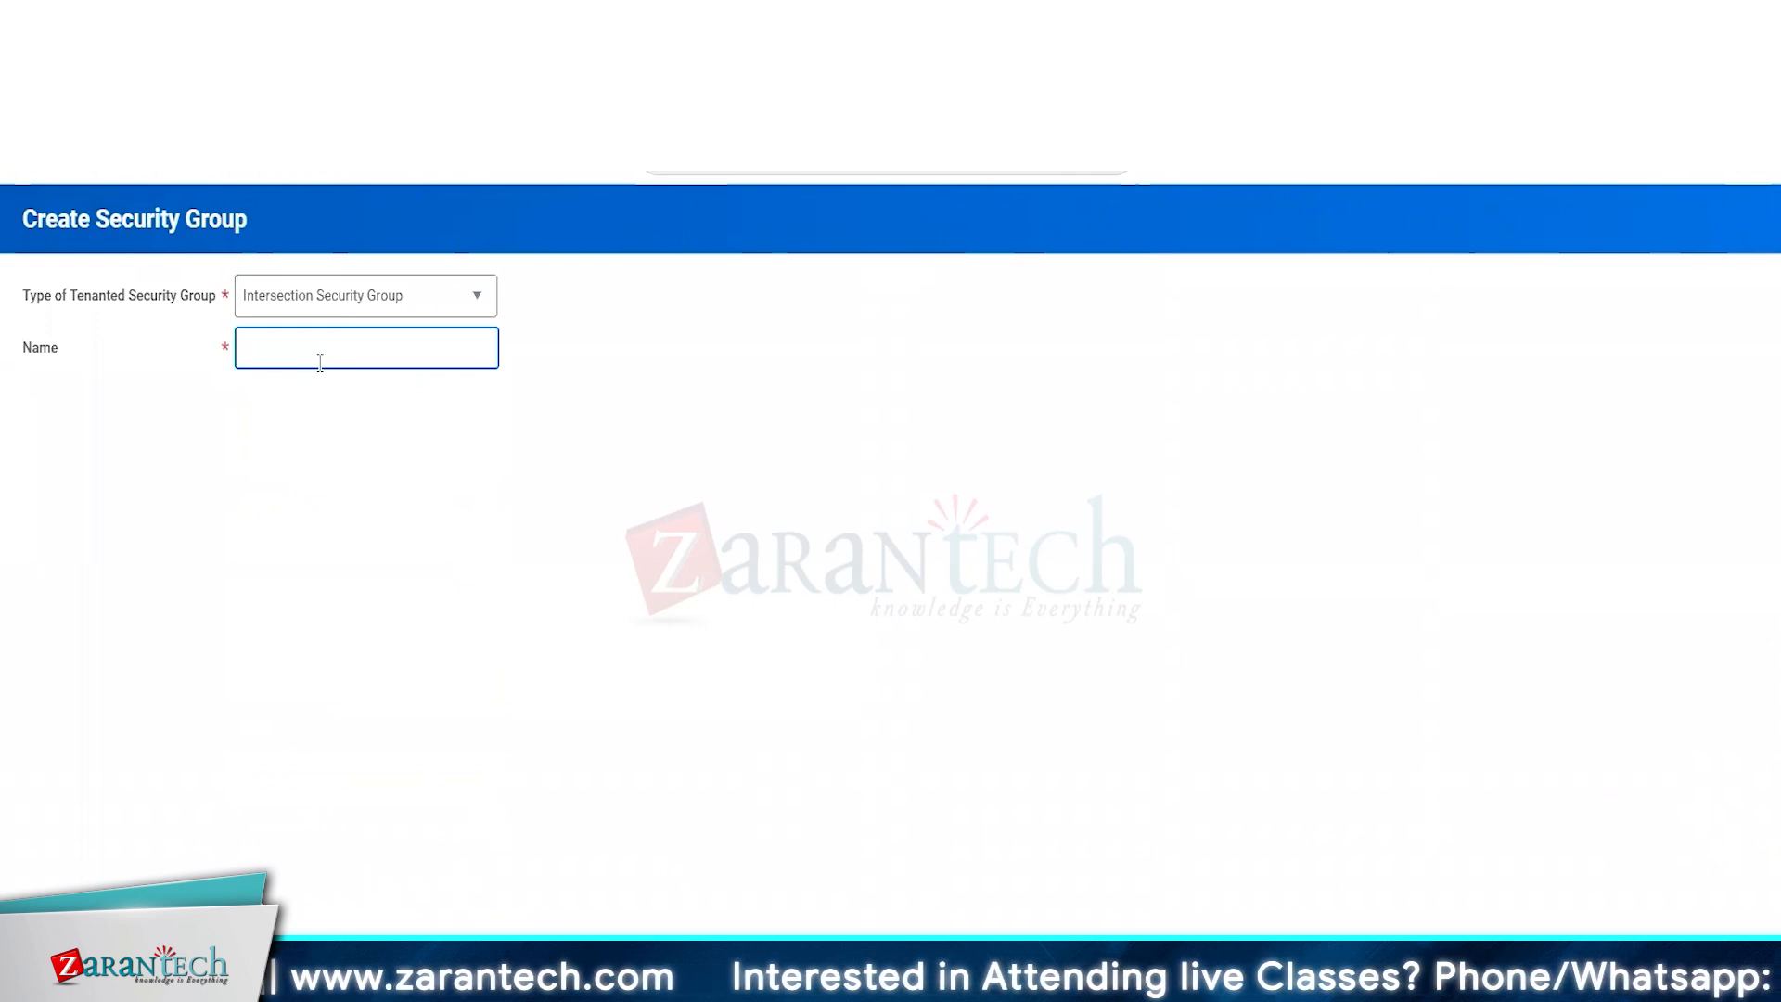
{"action": "type", "text": "ZT H"}
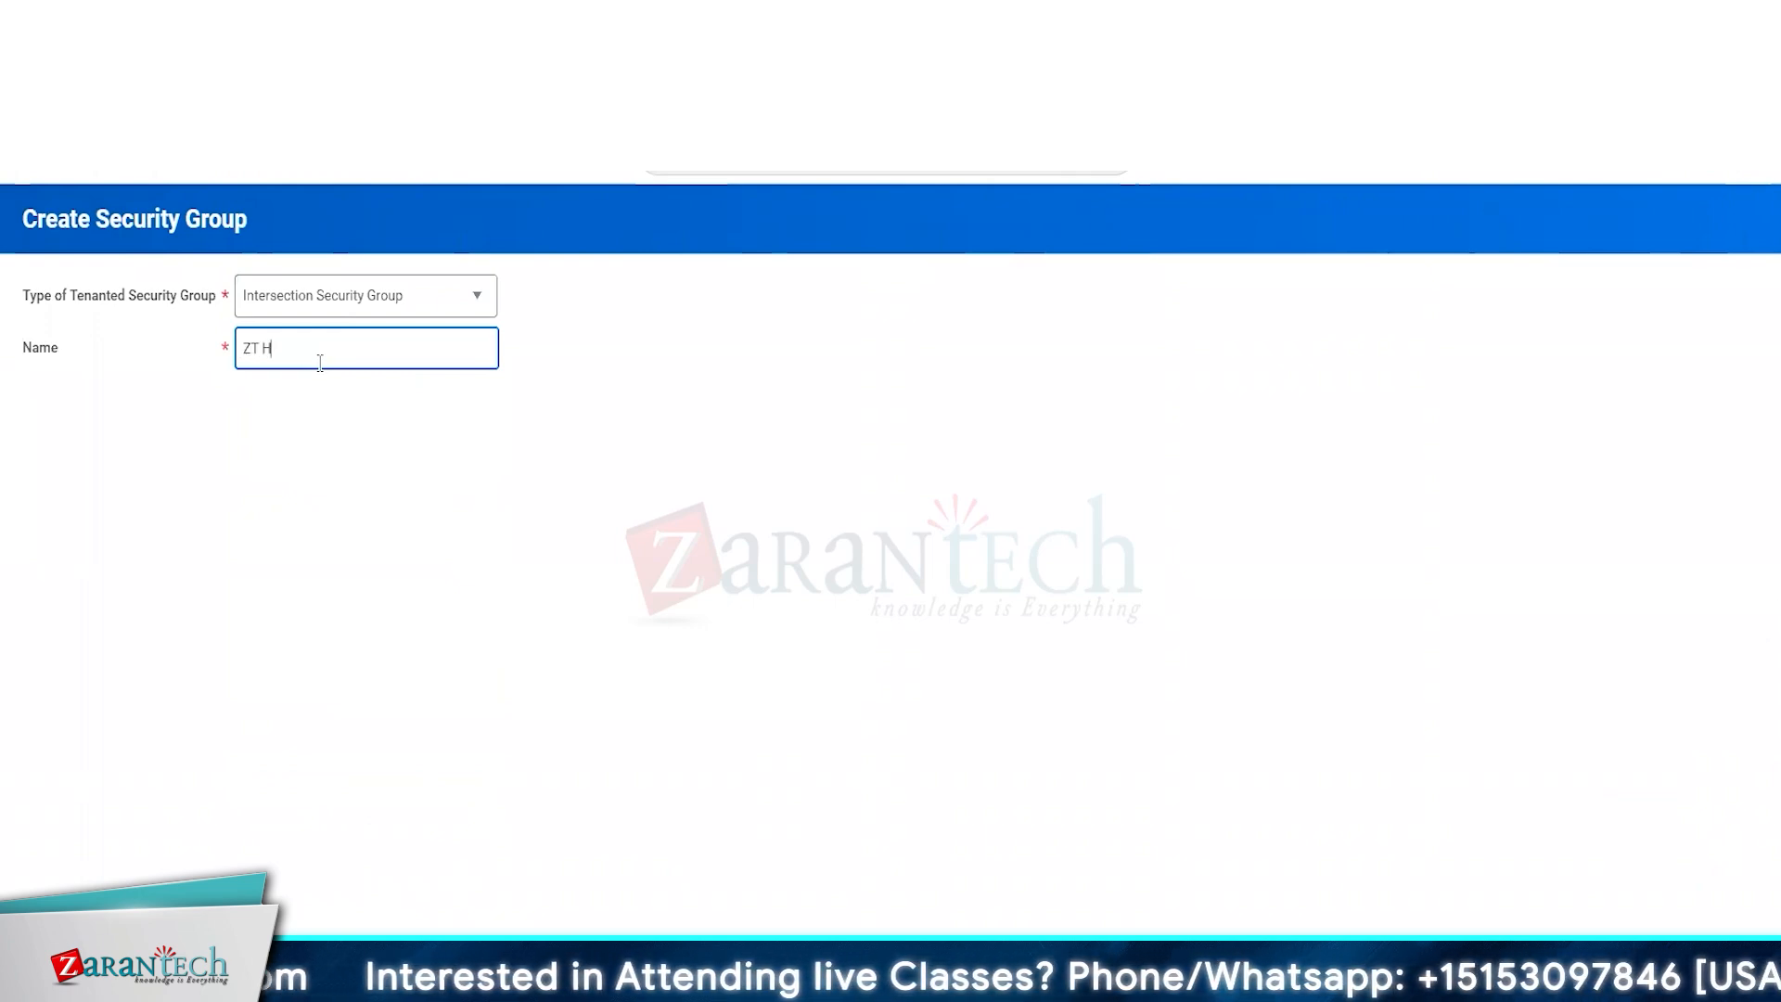
{"action": "type", "text": "R PA"}
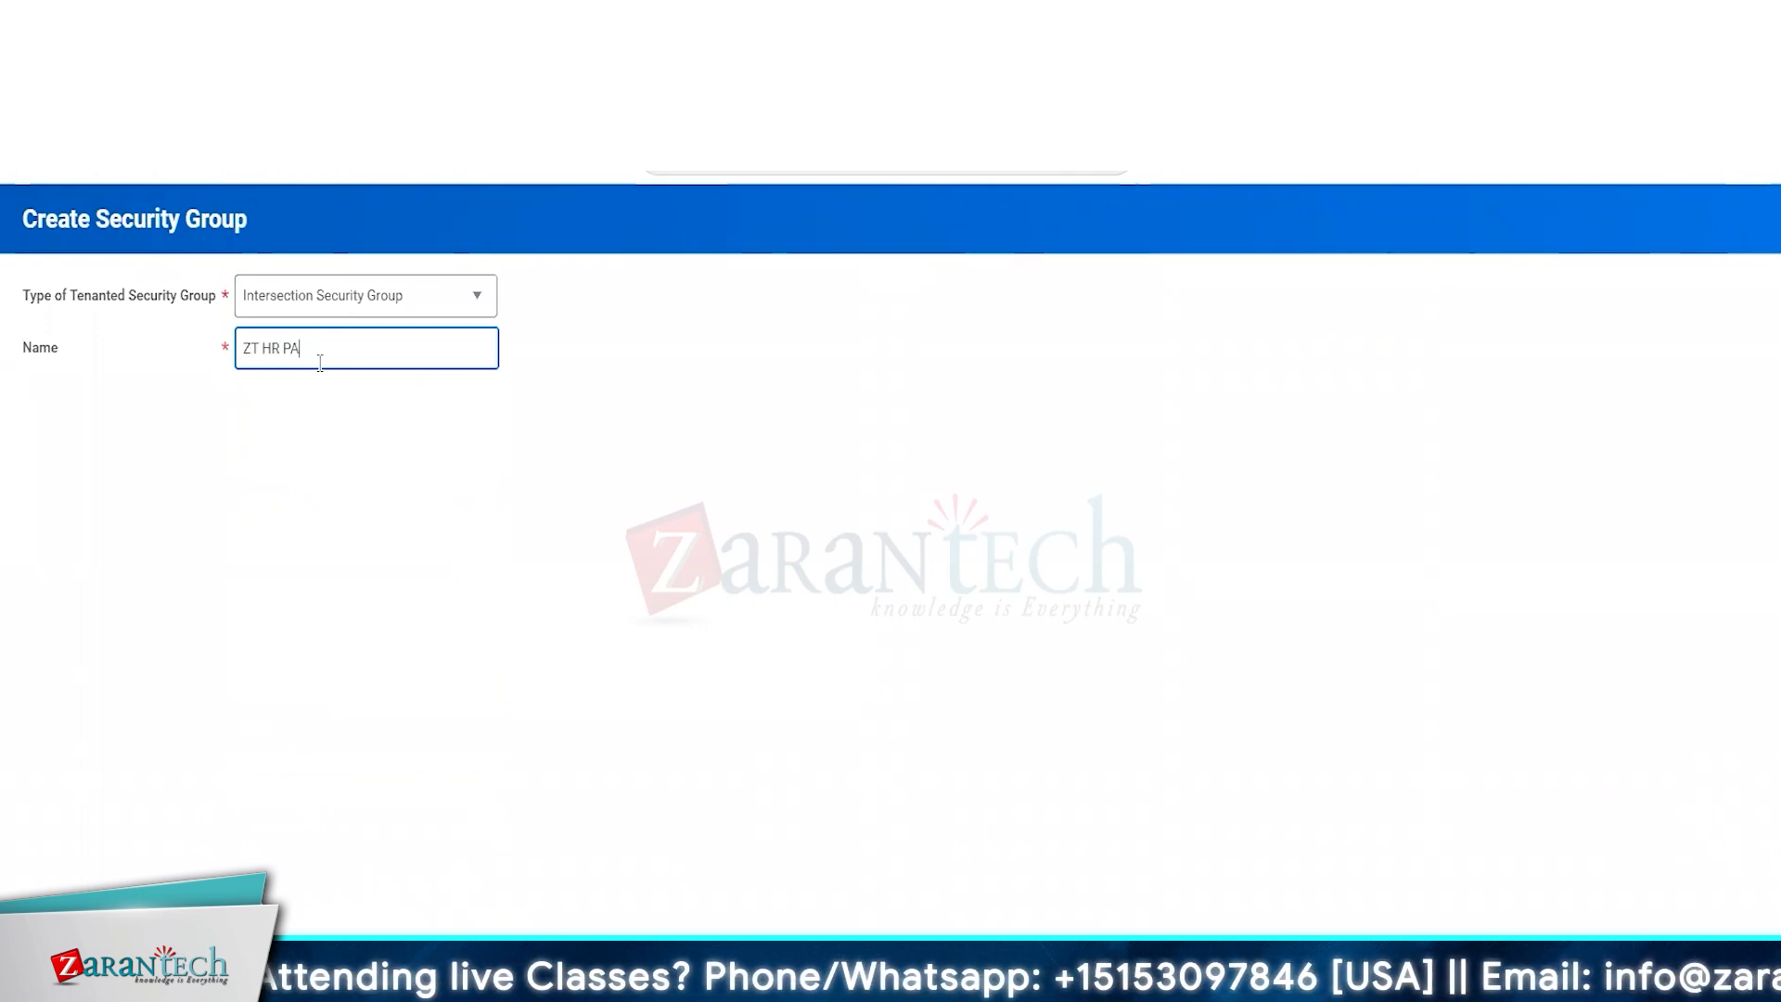
{"action": "key", "text": "BackSpace"}
{"action": "type", "text": "artner ("}
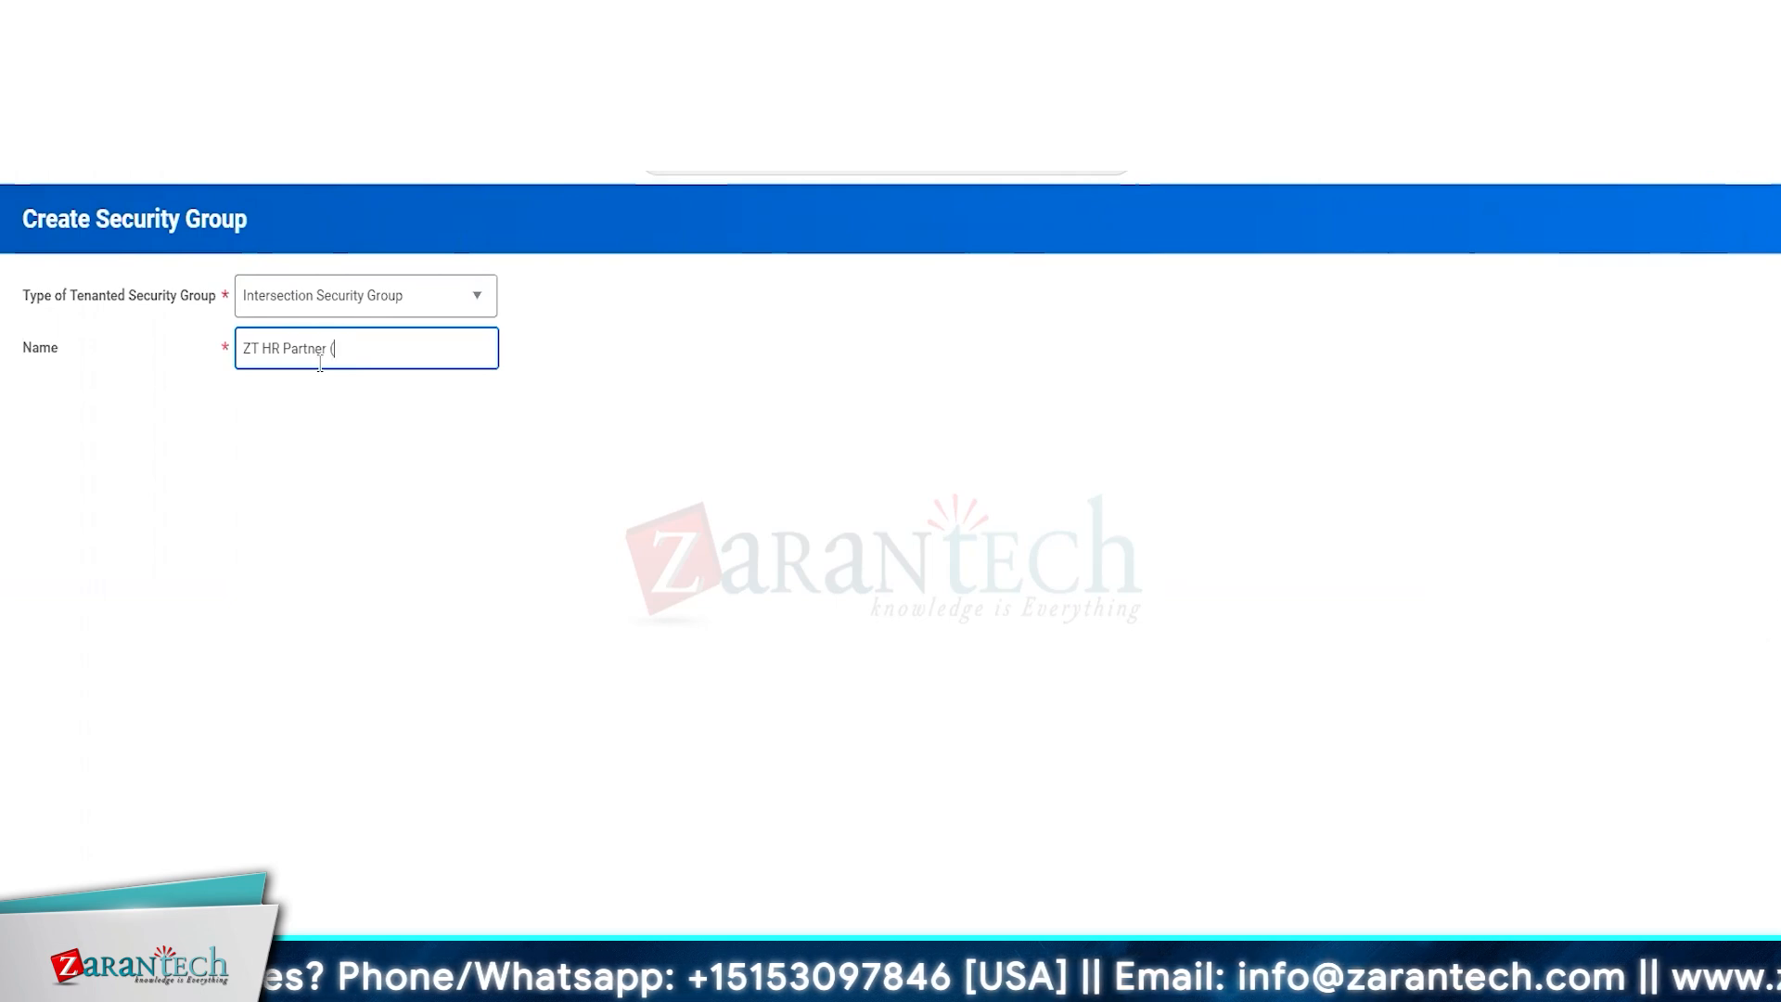
{"action": "type", "text": "Non-"}
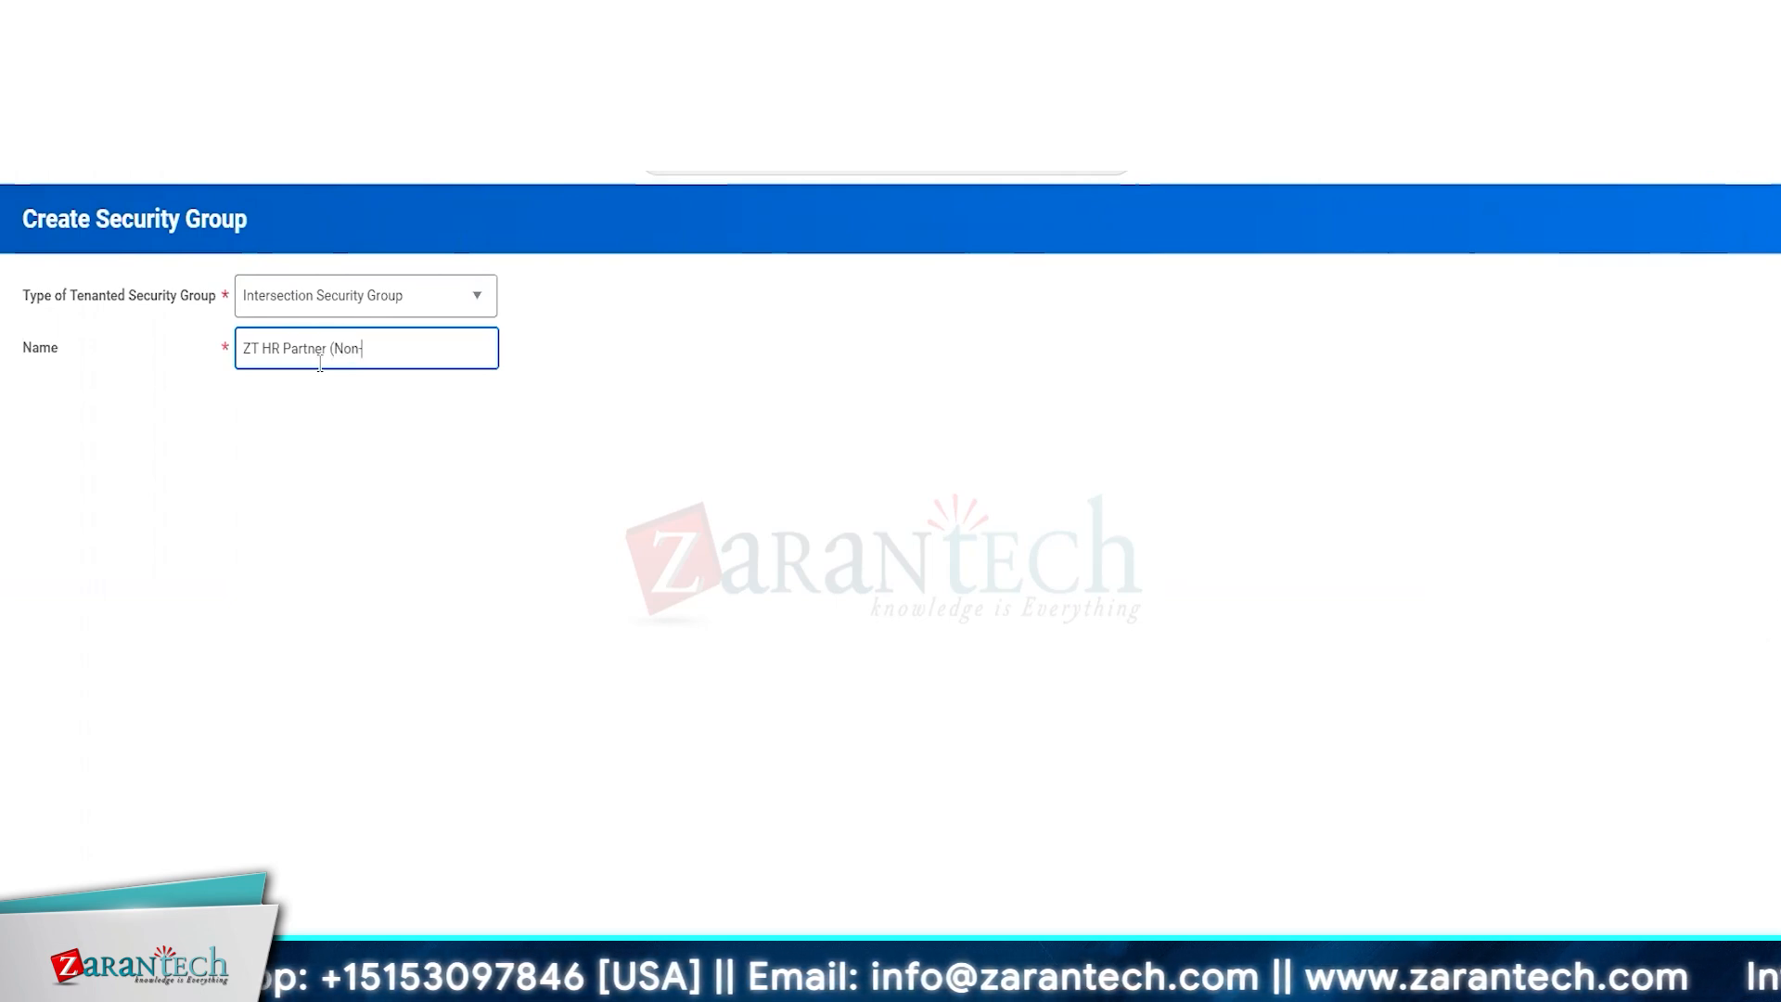
{"action": "type", "text": "HR)"}
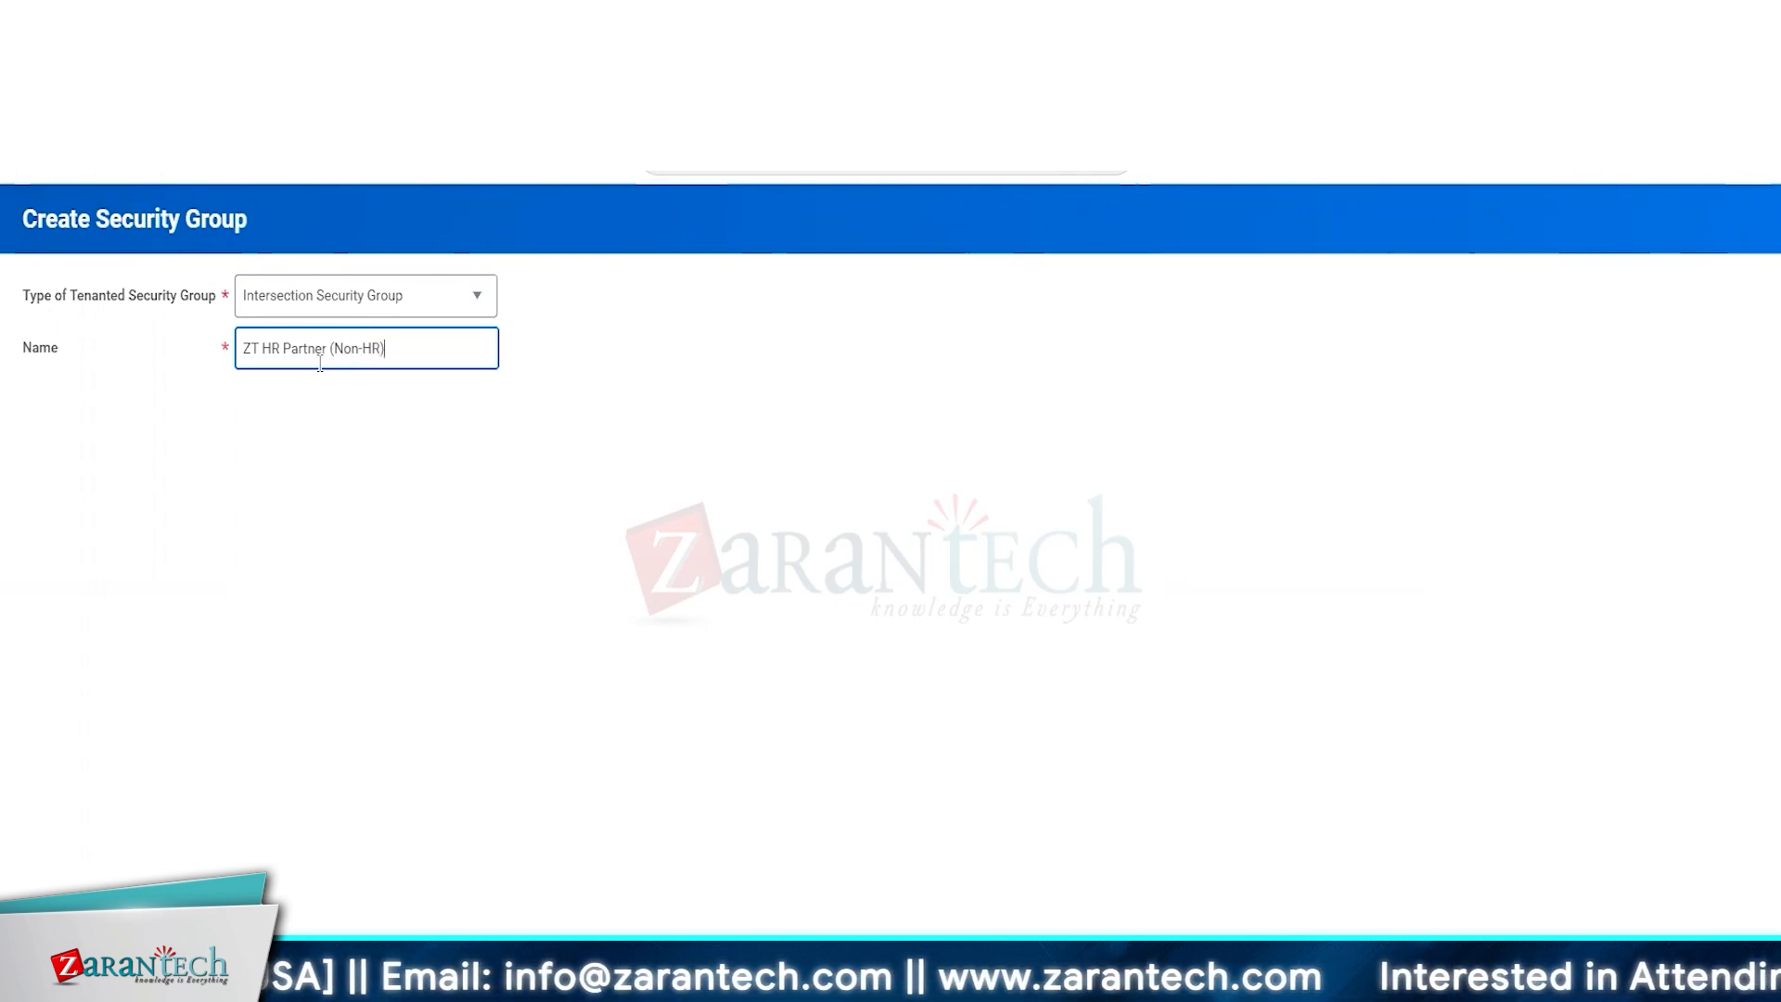
{"action": "type", "text": "(I"}
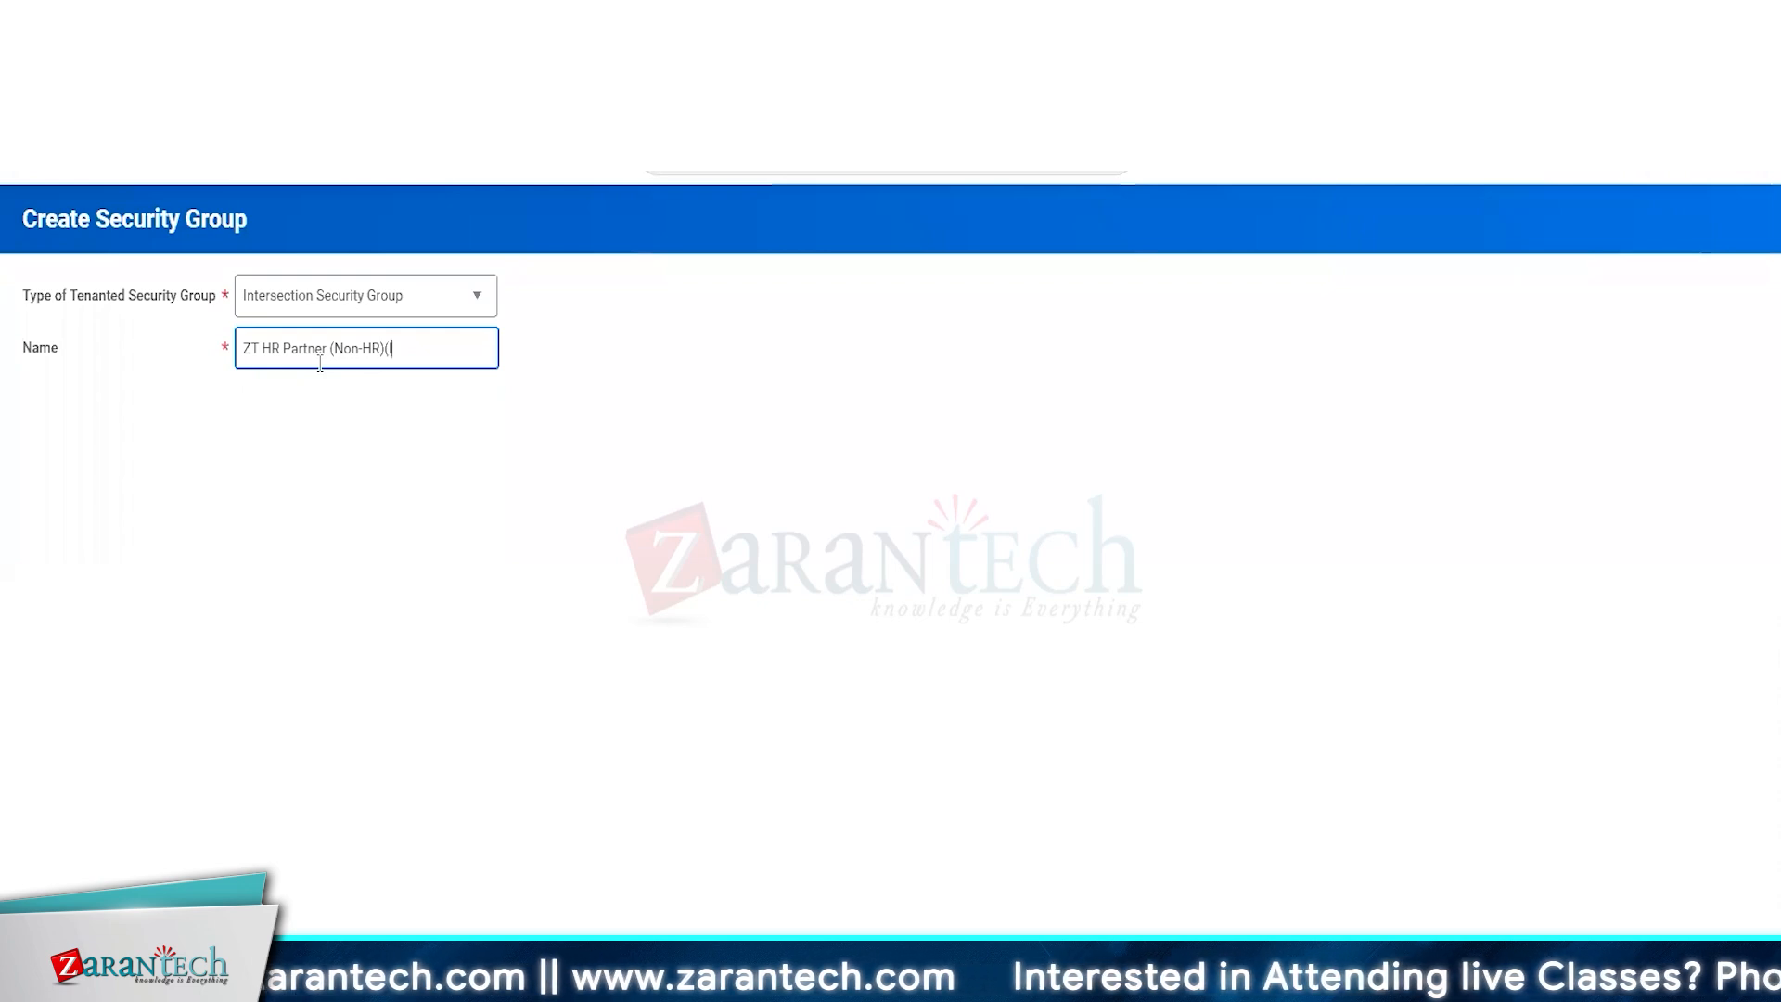
{"action": "type", "text": "SG"}
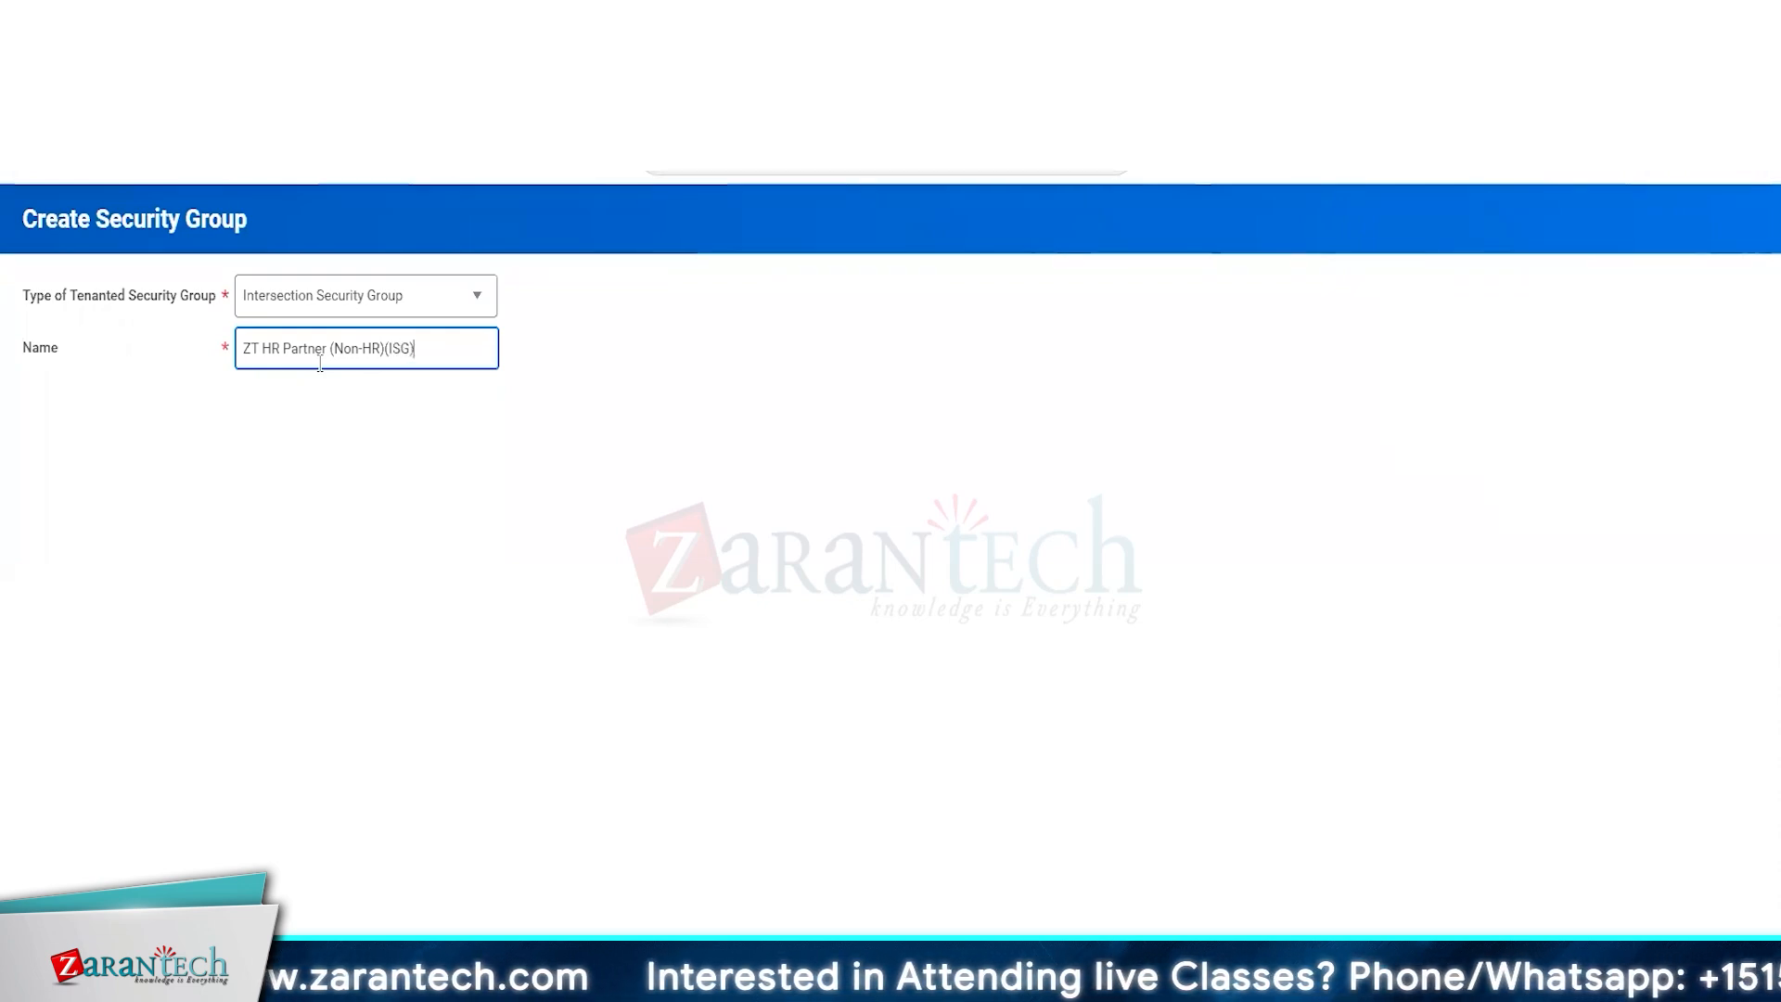
{"action": "key", "text": "Home"}
{"action": "type", "text": "1"}
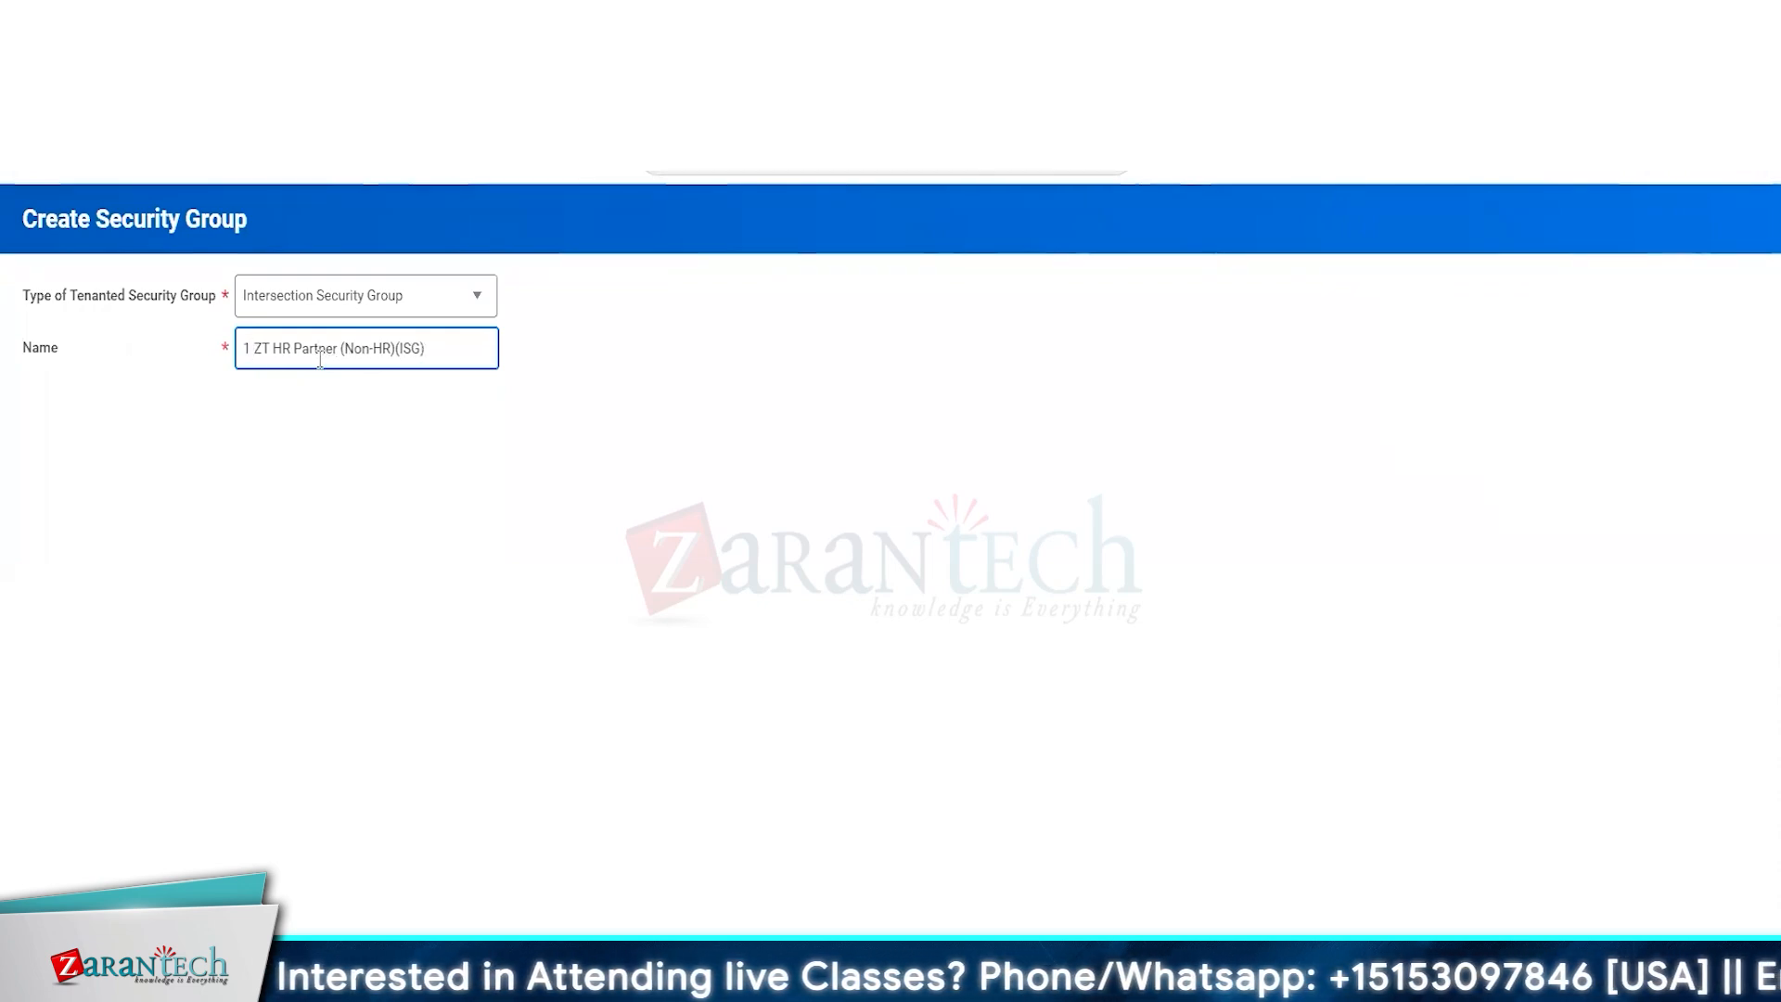
{"action": "left_click", "coordinate": [502, 720]}
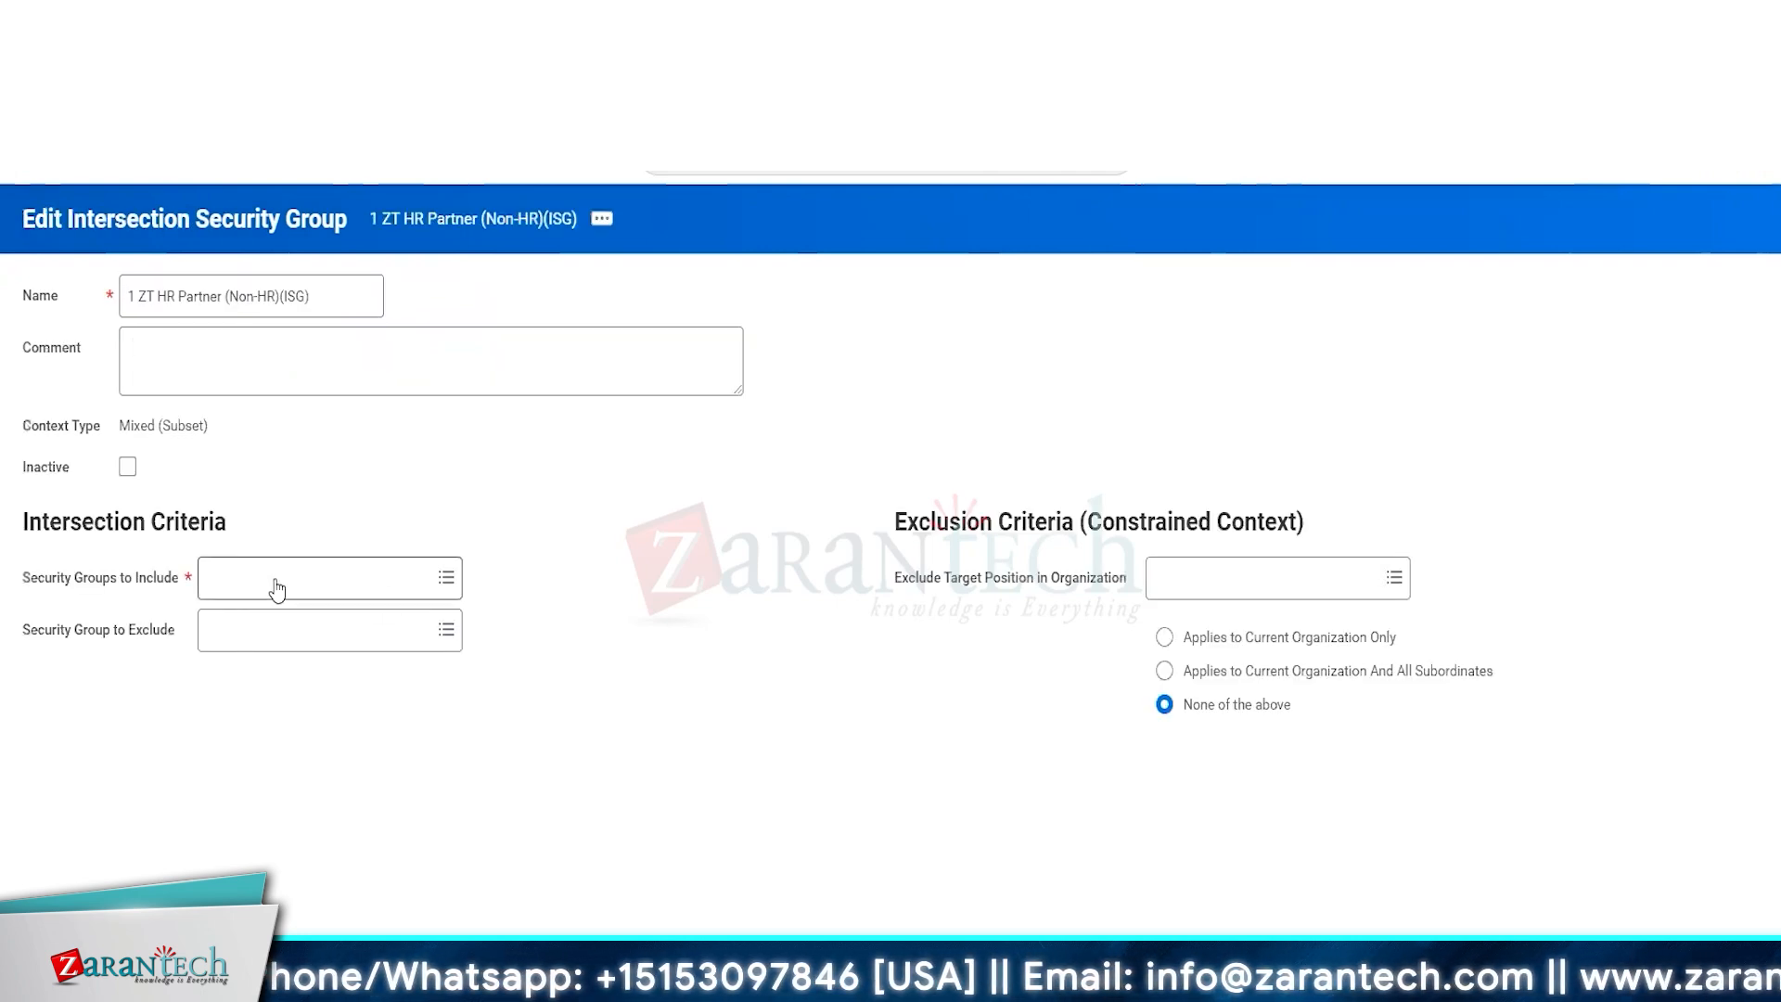
Copy the name ZT HR Partner (NON-HR) (ISG) from the role-based group and add that group to the intersection's included security groups.
{"action": "left_click", "coordinate": [276, 585]}
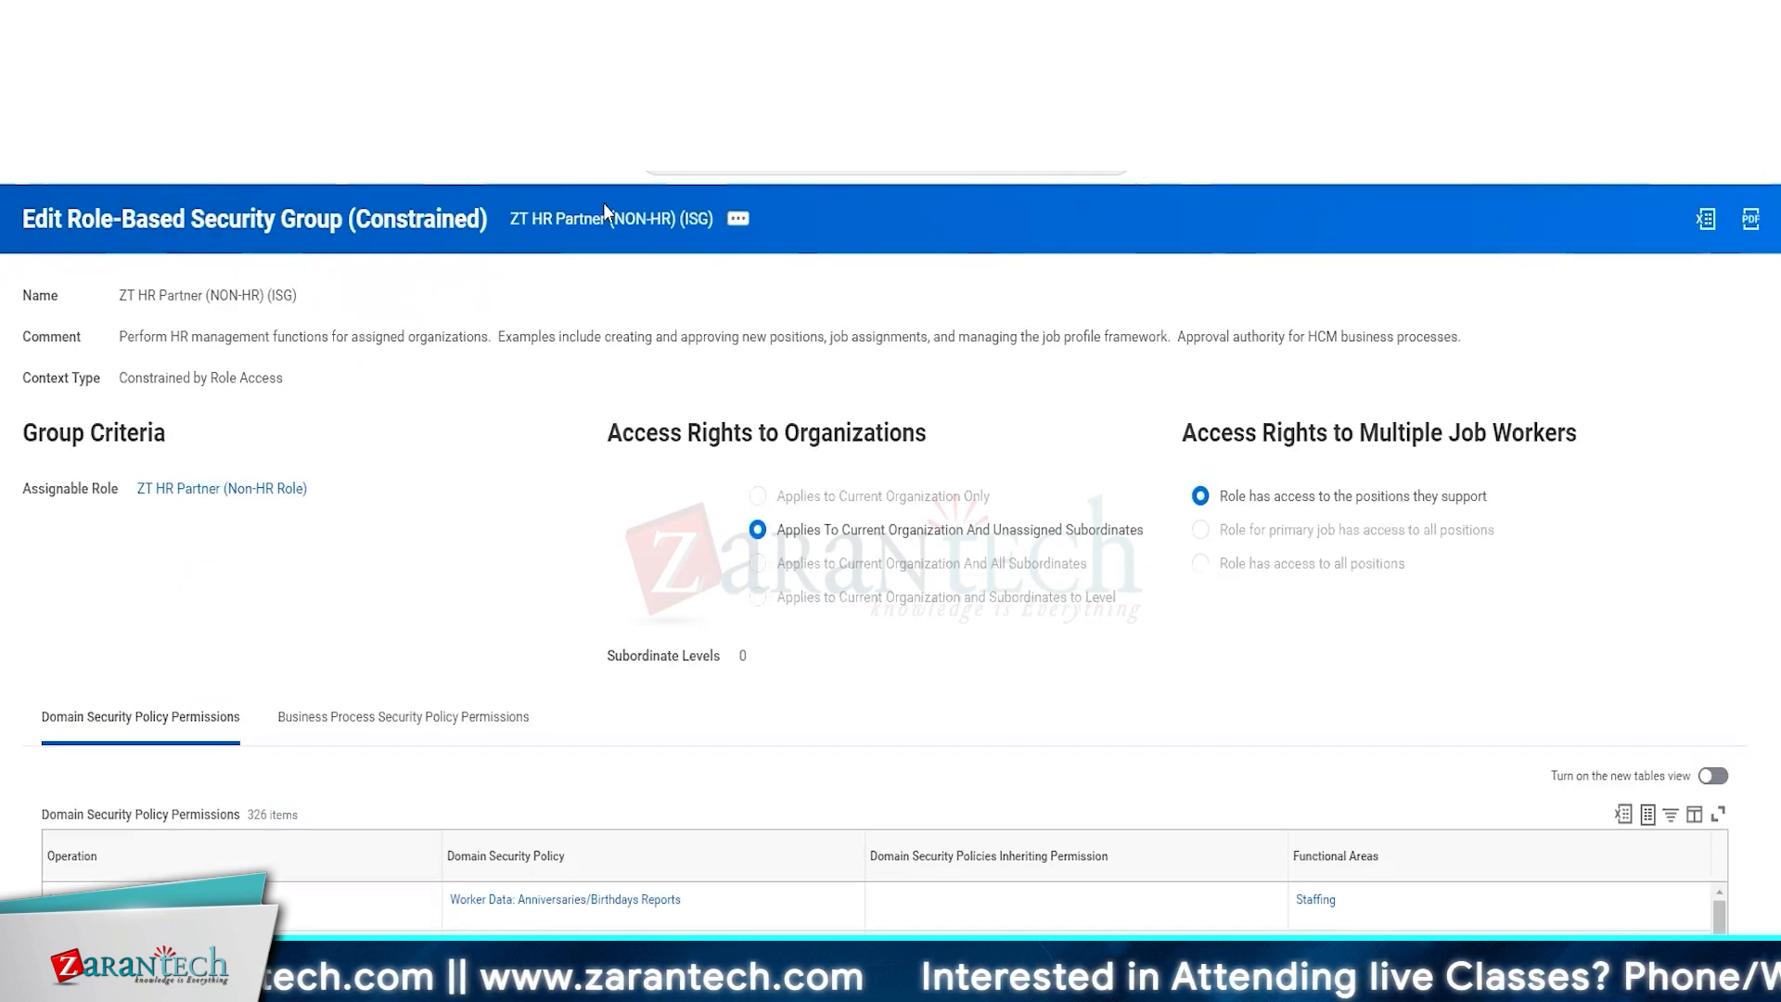
{"action": "right_click", "coordinate": [246, 489]}
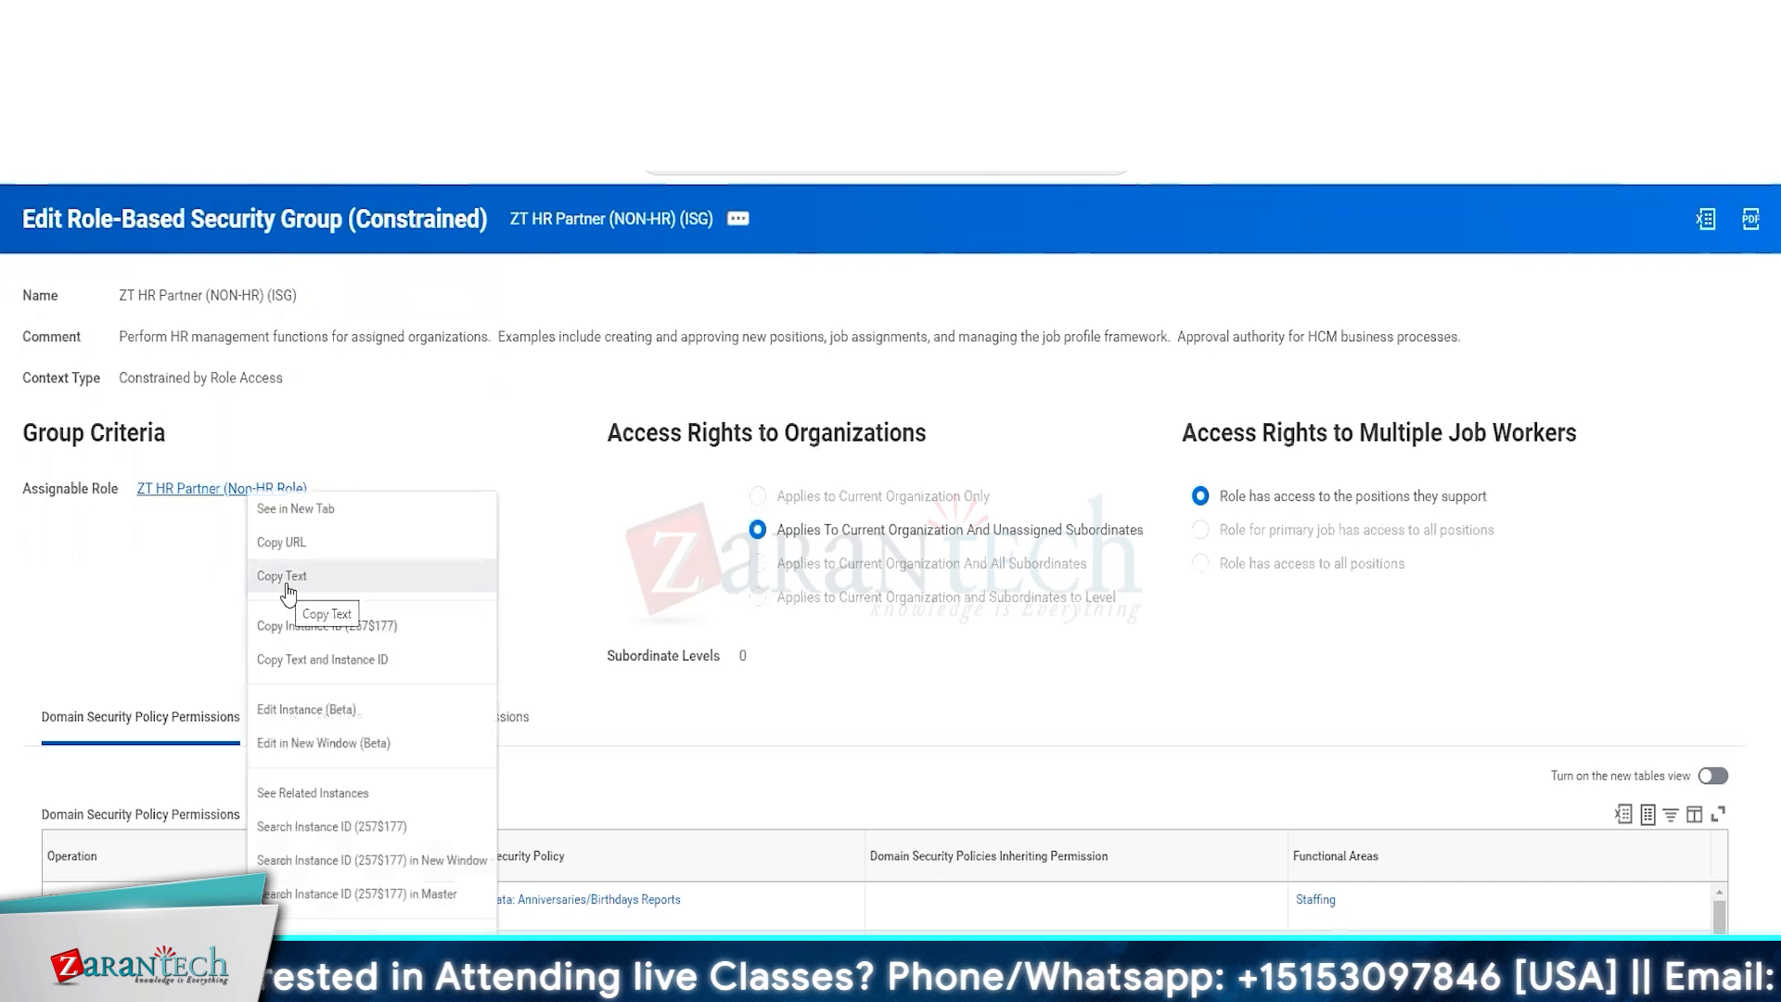
{"action": "right_click", "coordinate": [554, 230]}
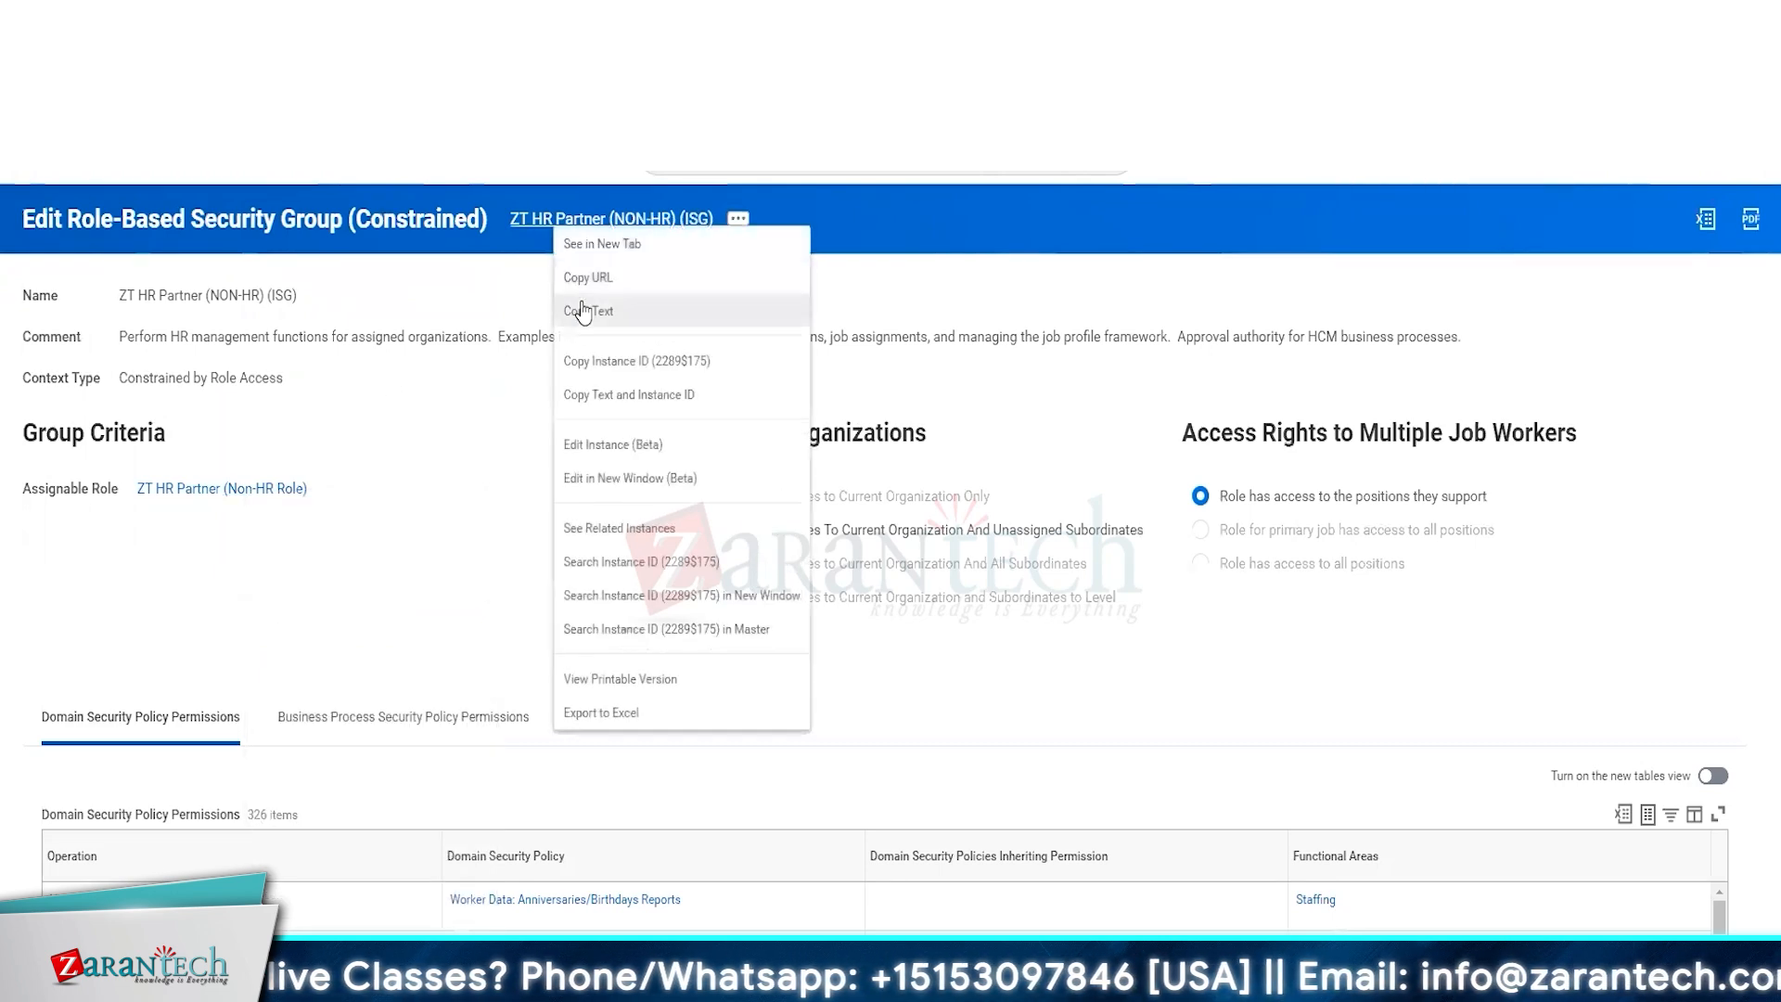
{"action": "left_click", "coordinate": [580, 308]}
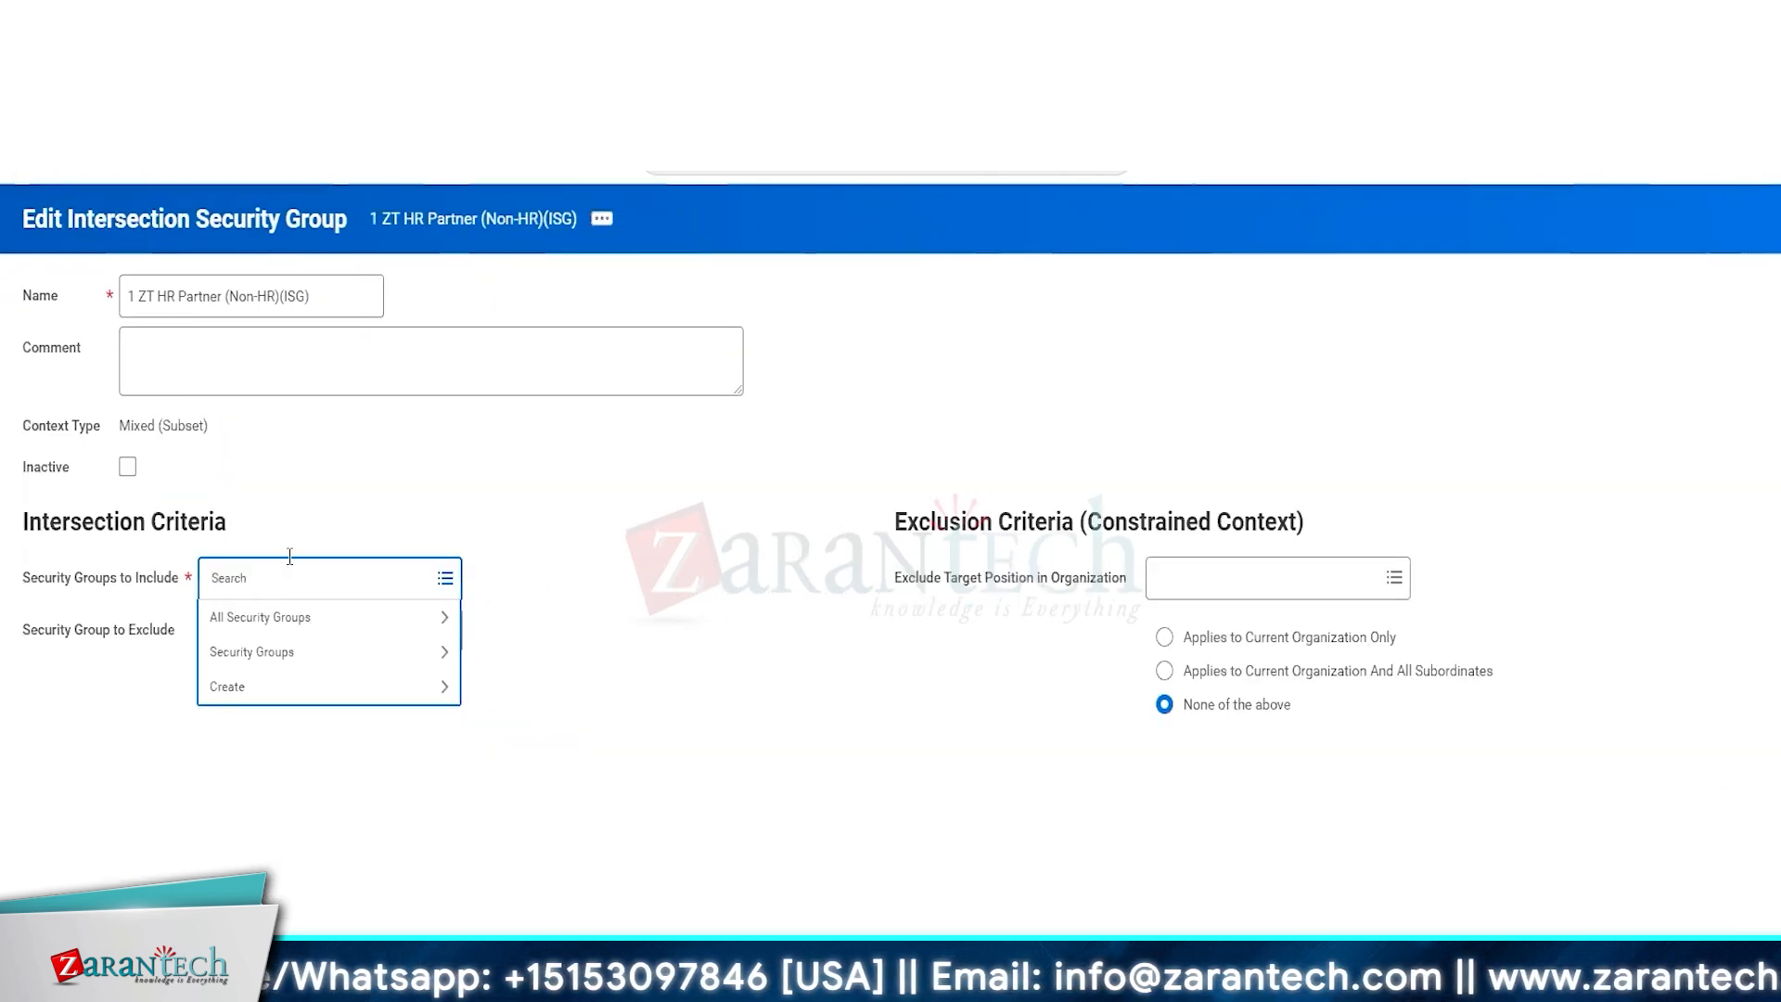
{"action": "key", "text": "ctrl+v"}
{"action": "key", "text": "Return"}
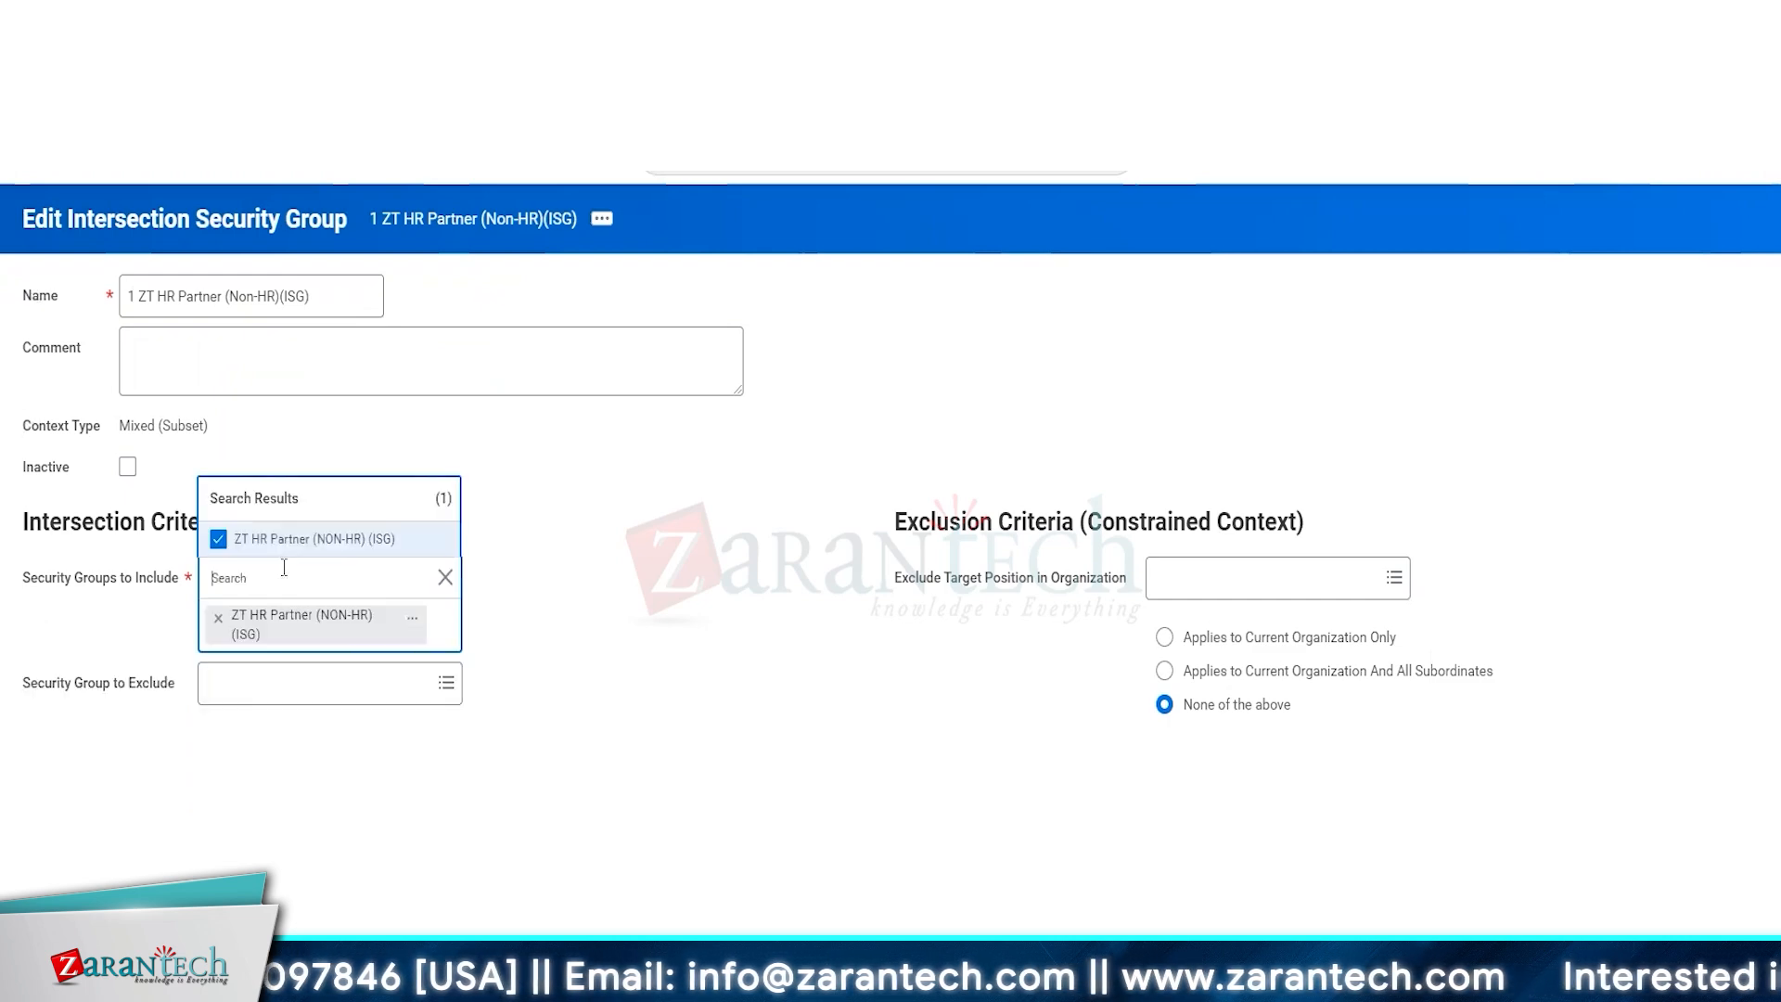
{"action": "left_click", "coordinate": [800, 742]}
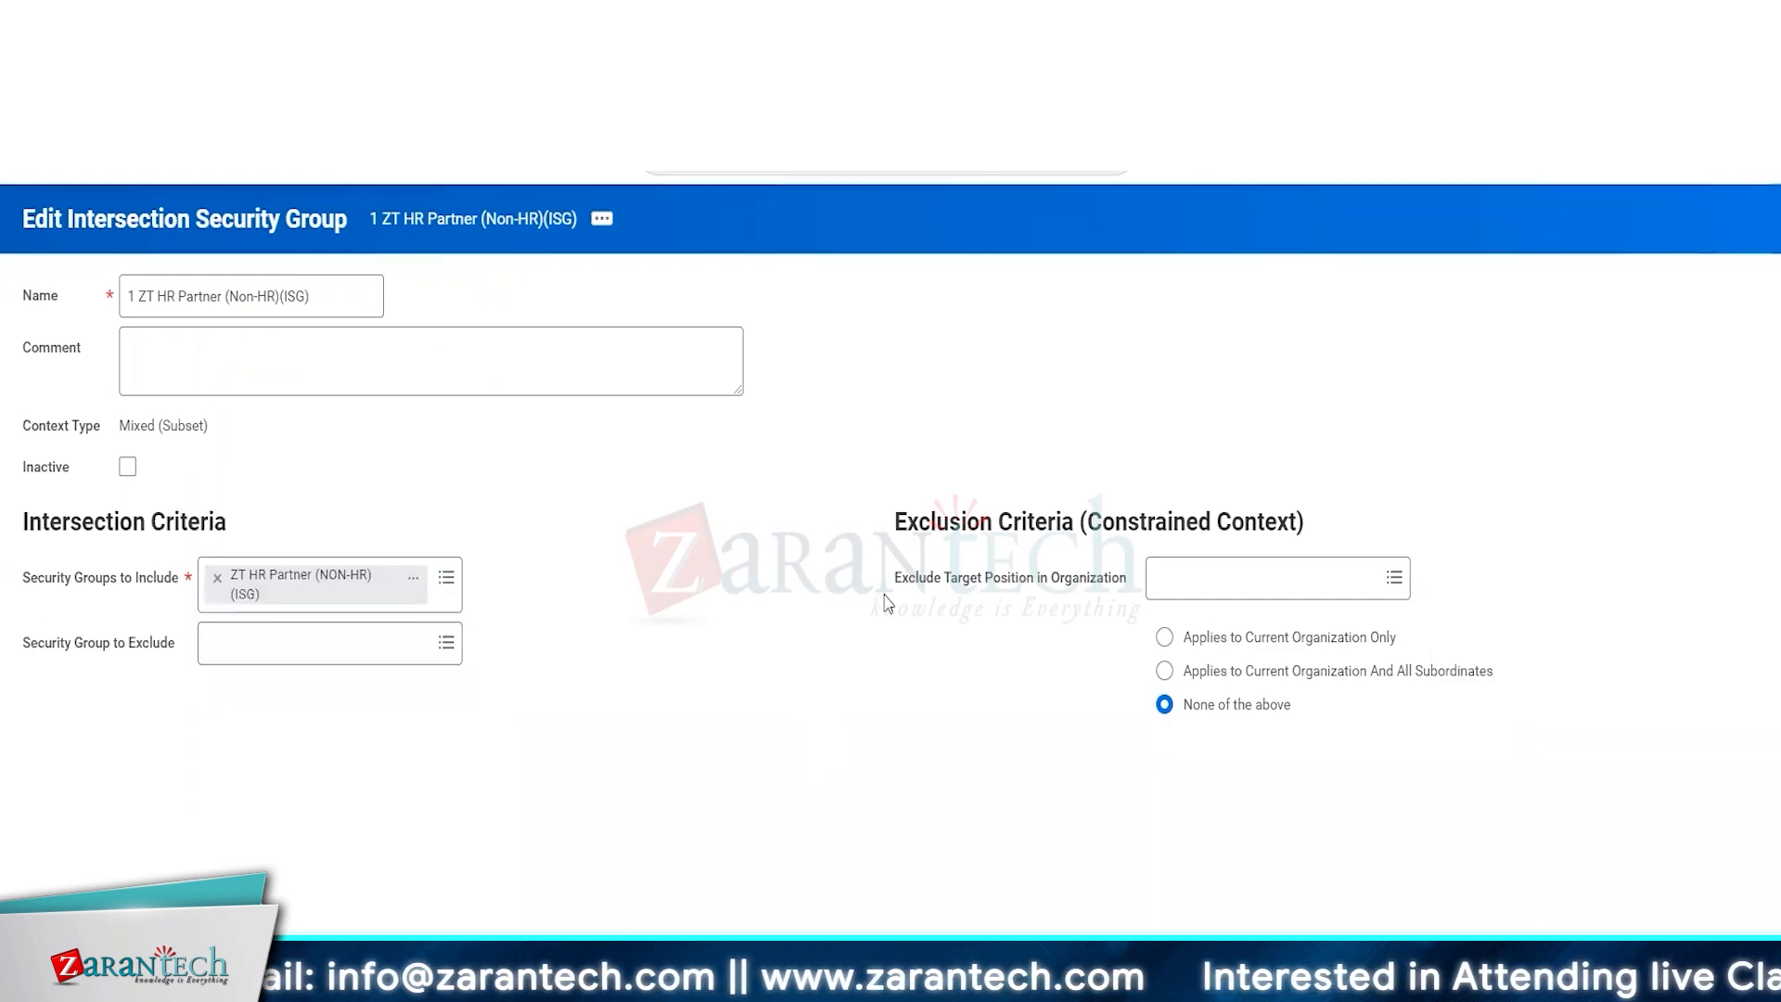
Search the organizations for human resource and exclude target positions in both Human Resources organizations.
{"action": "left_click", "coordinate": [1255, 591]}
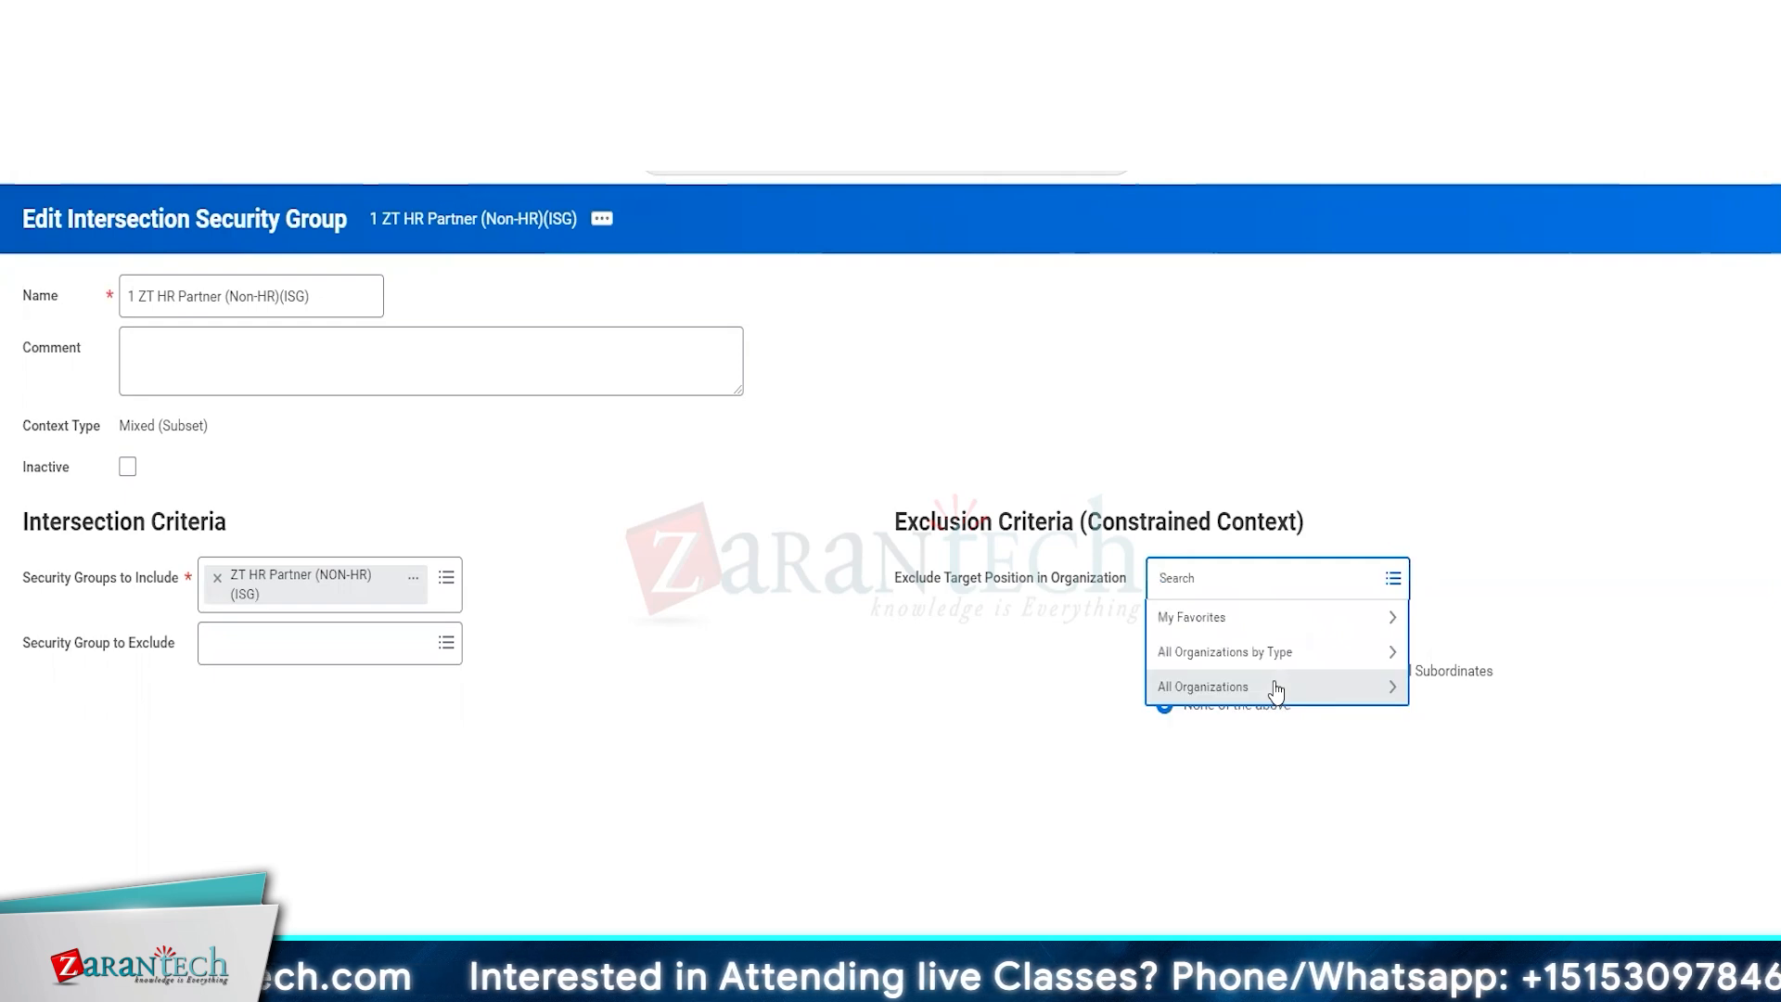
{"action": "type", "text": "GLobal hu"}
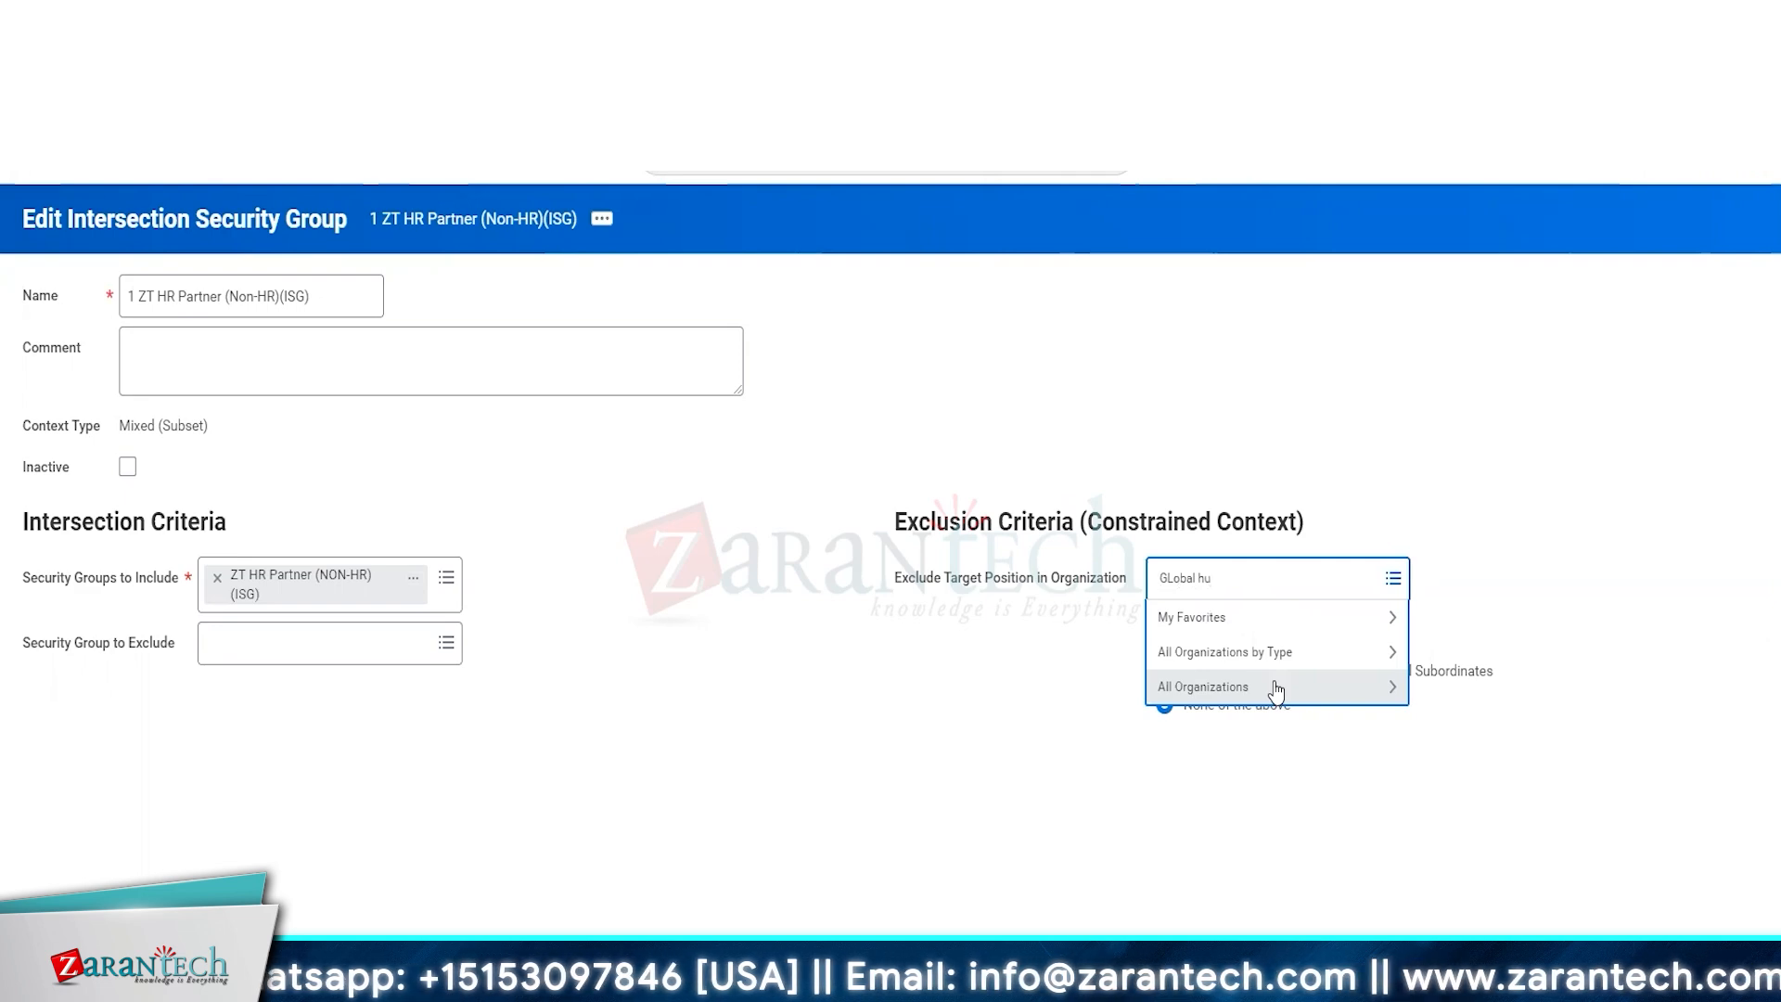
{"action": "type", "text": "man"}
{"action": "key", "text": "Return"}
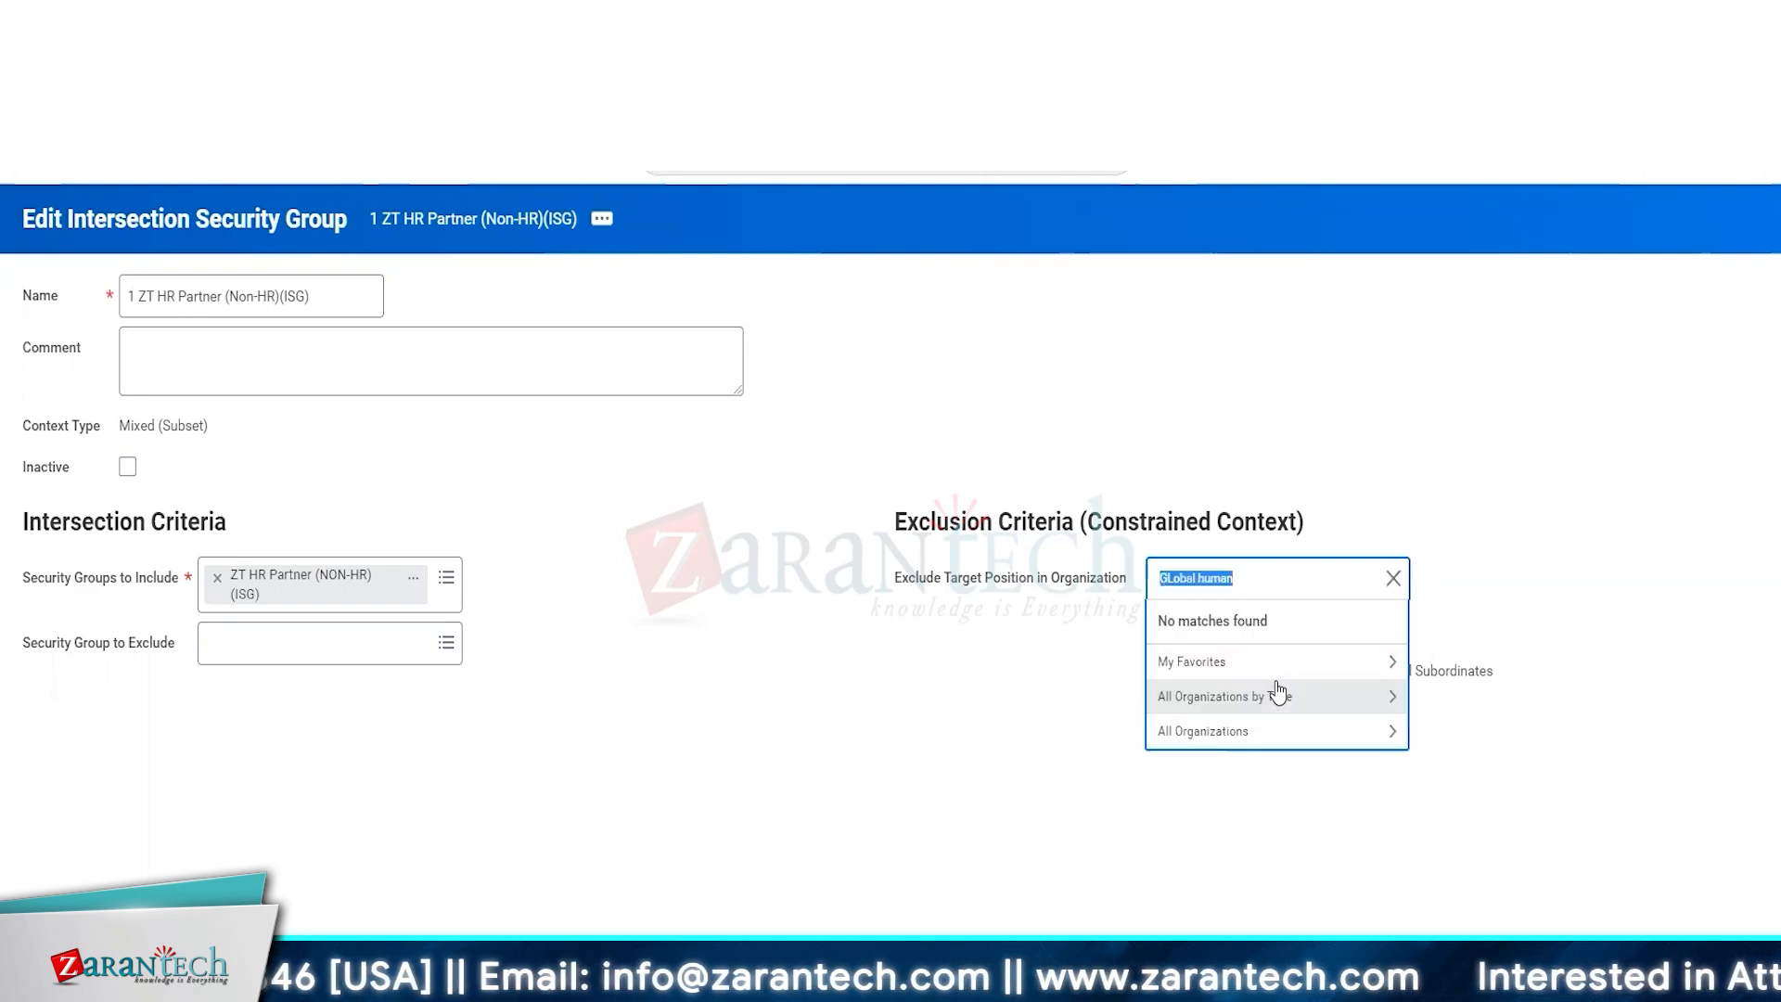
{"action": "type", "text": "human"}
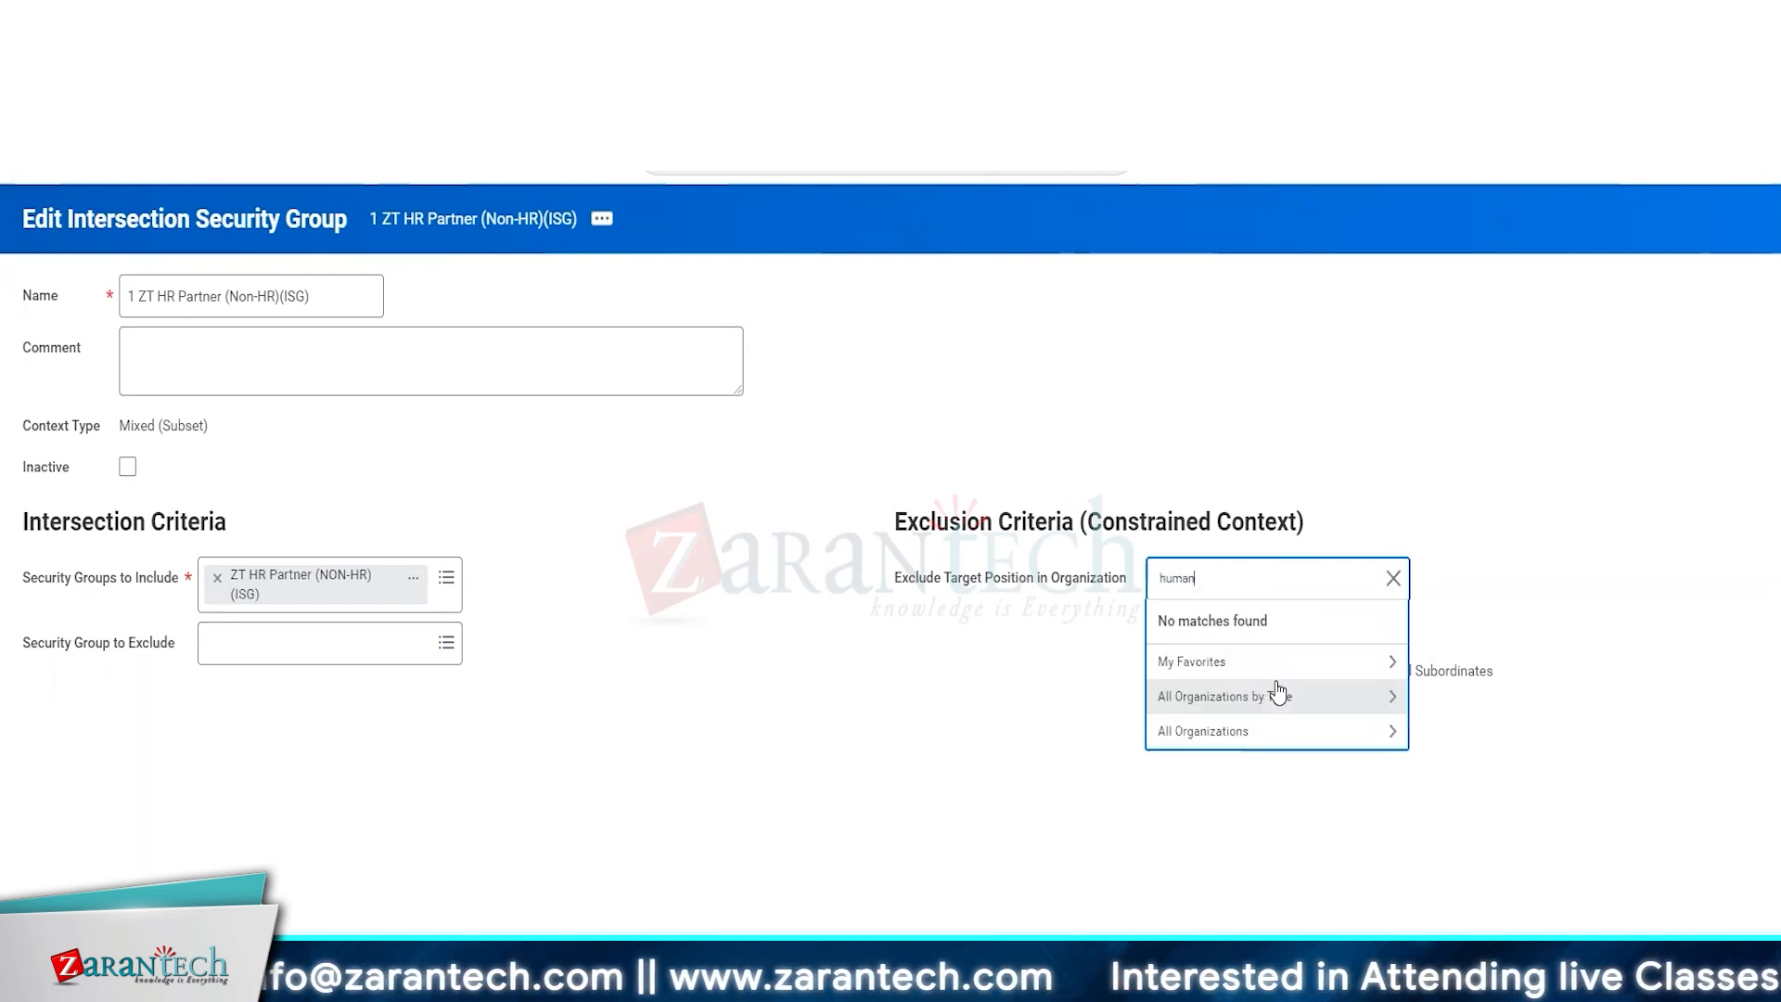
{"action": "type", "text": " resource"}
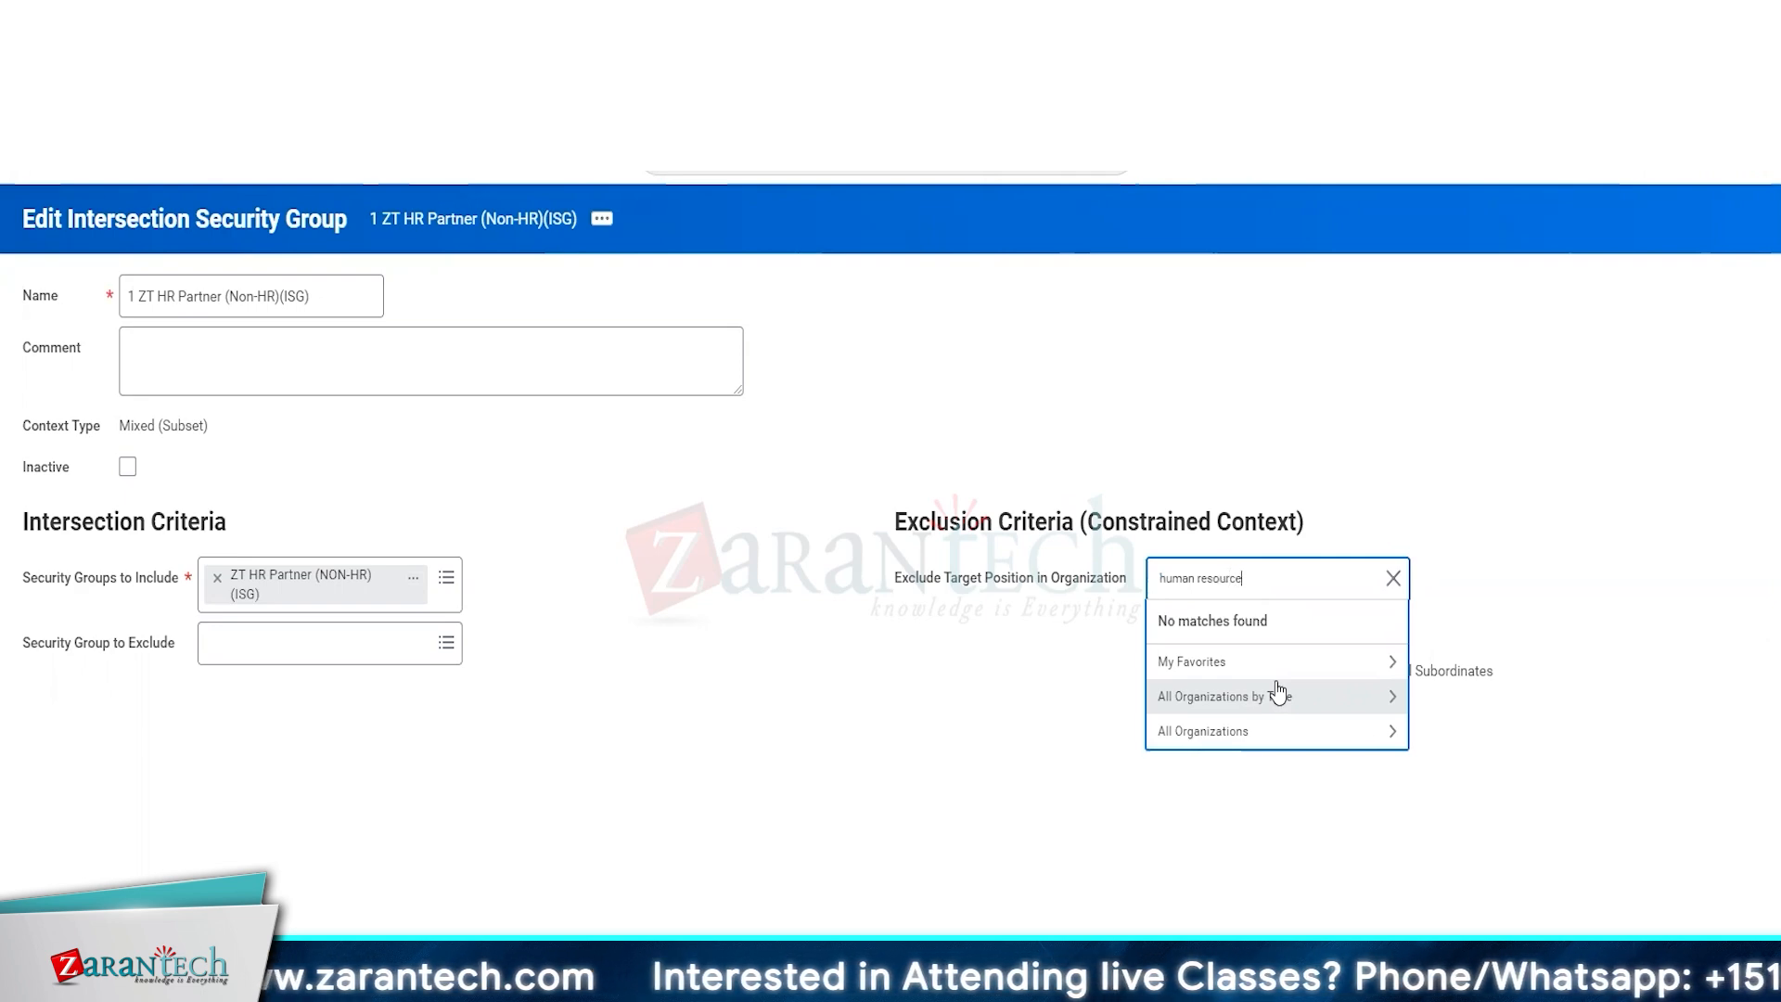
{"action": "key", "text": "Return"}
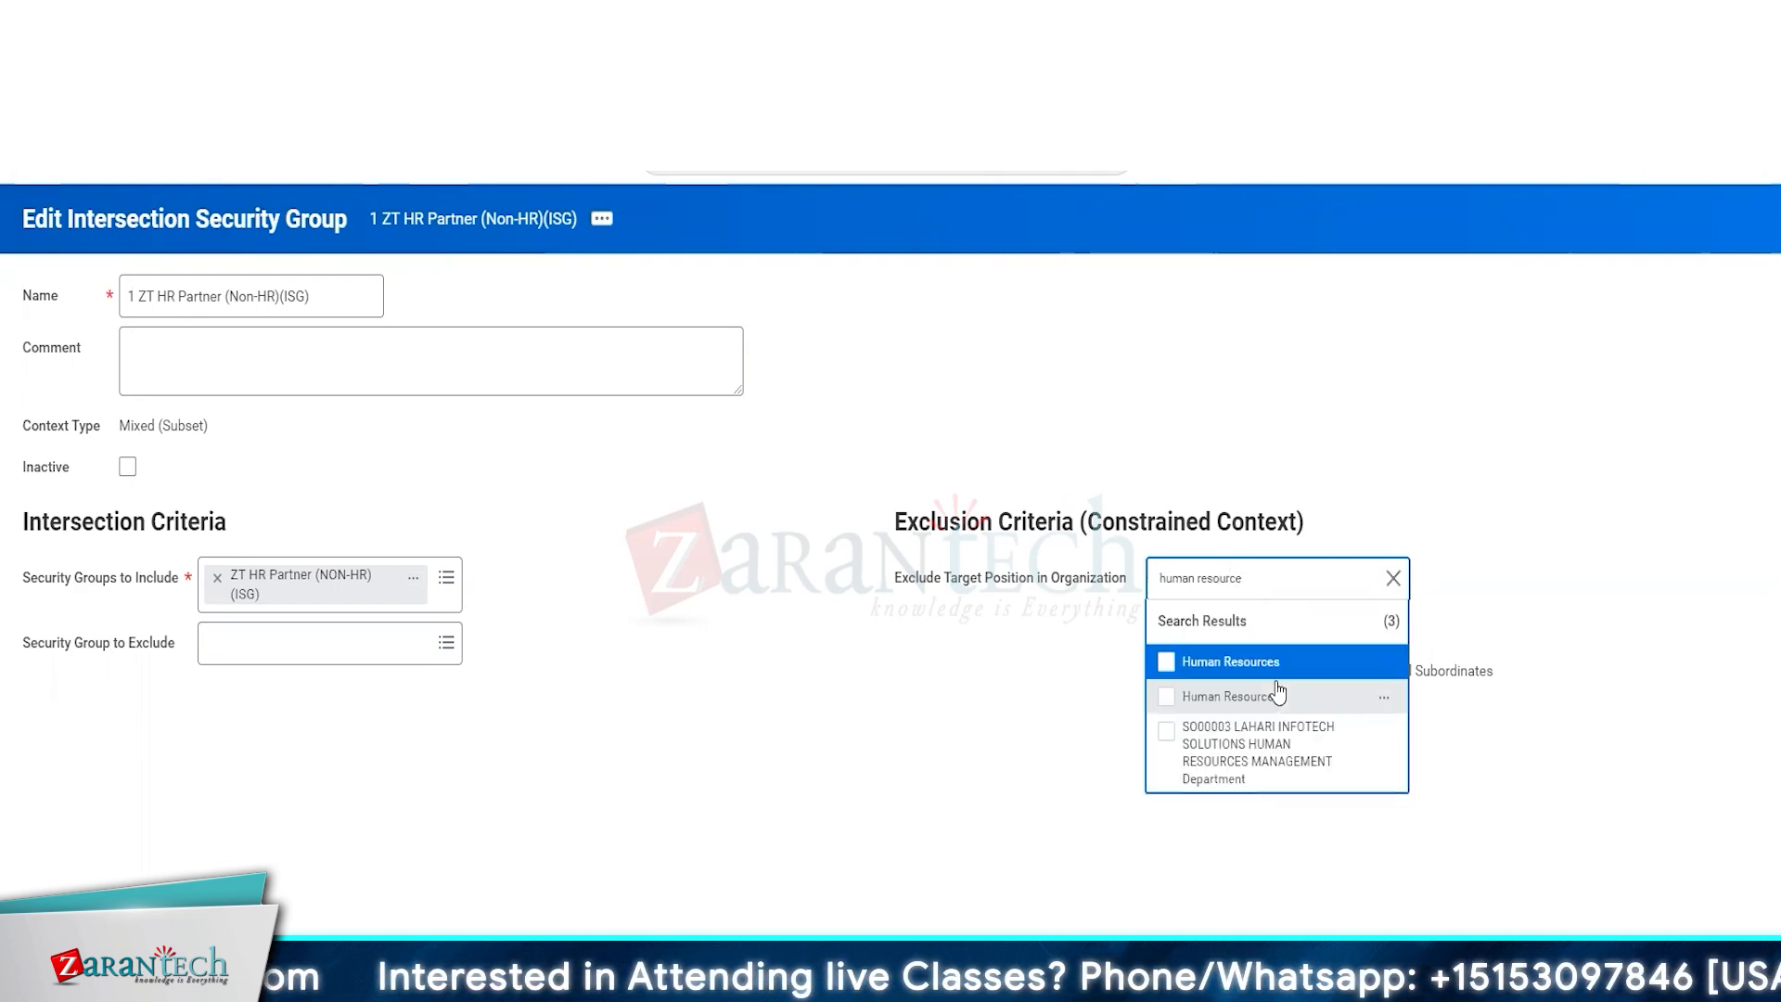
{"action": "left_click", "coordinate": [1270, 664]}
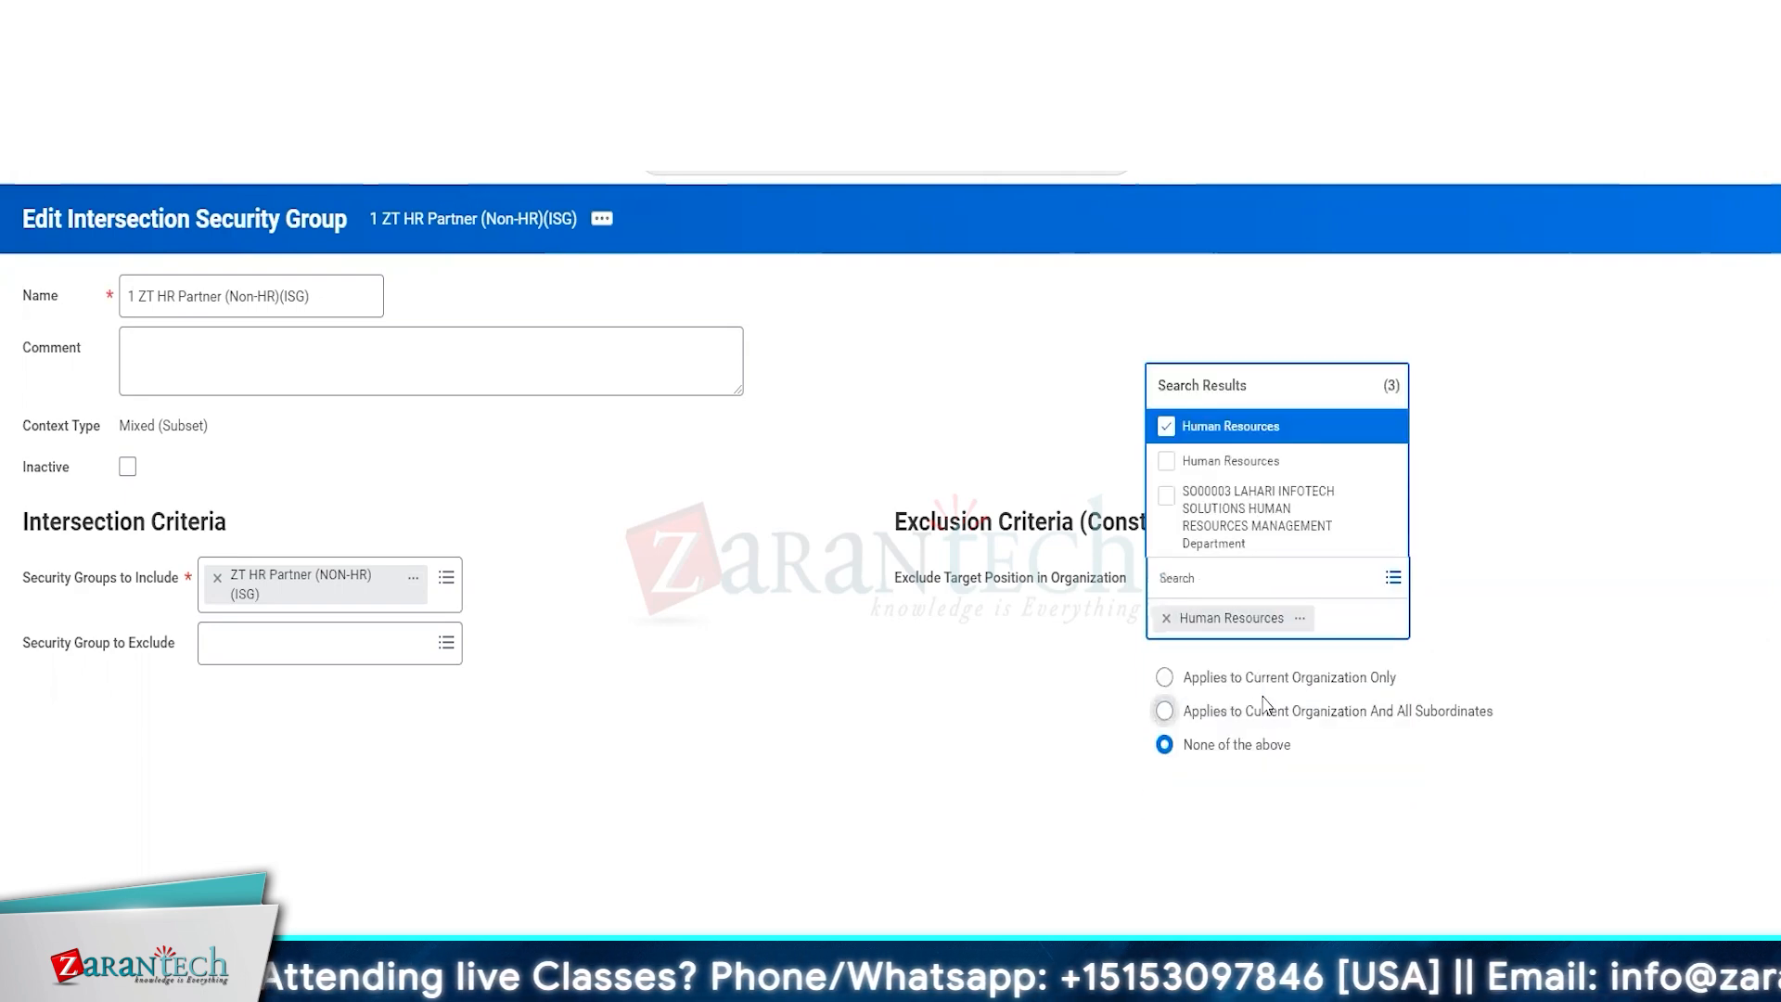
{"action": "left_click", "coordinate": [1201, 475]}
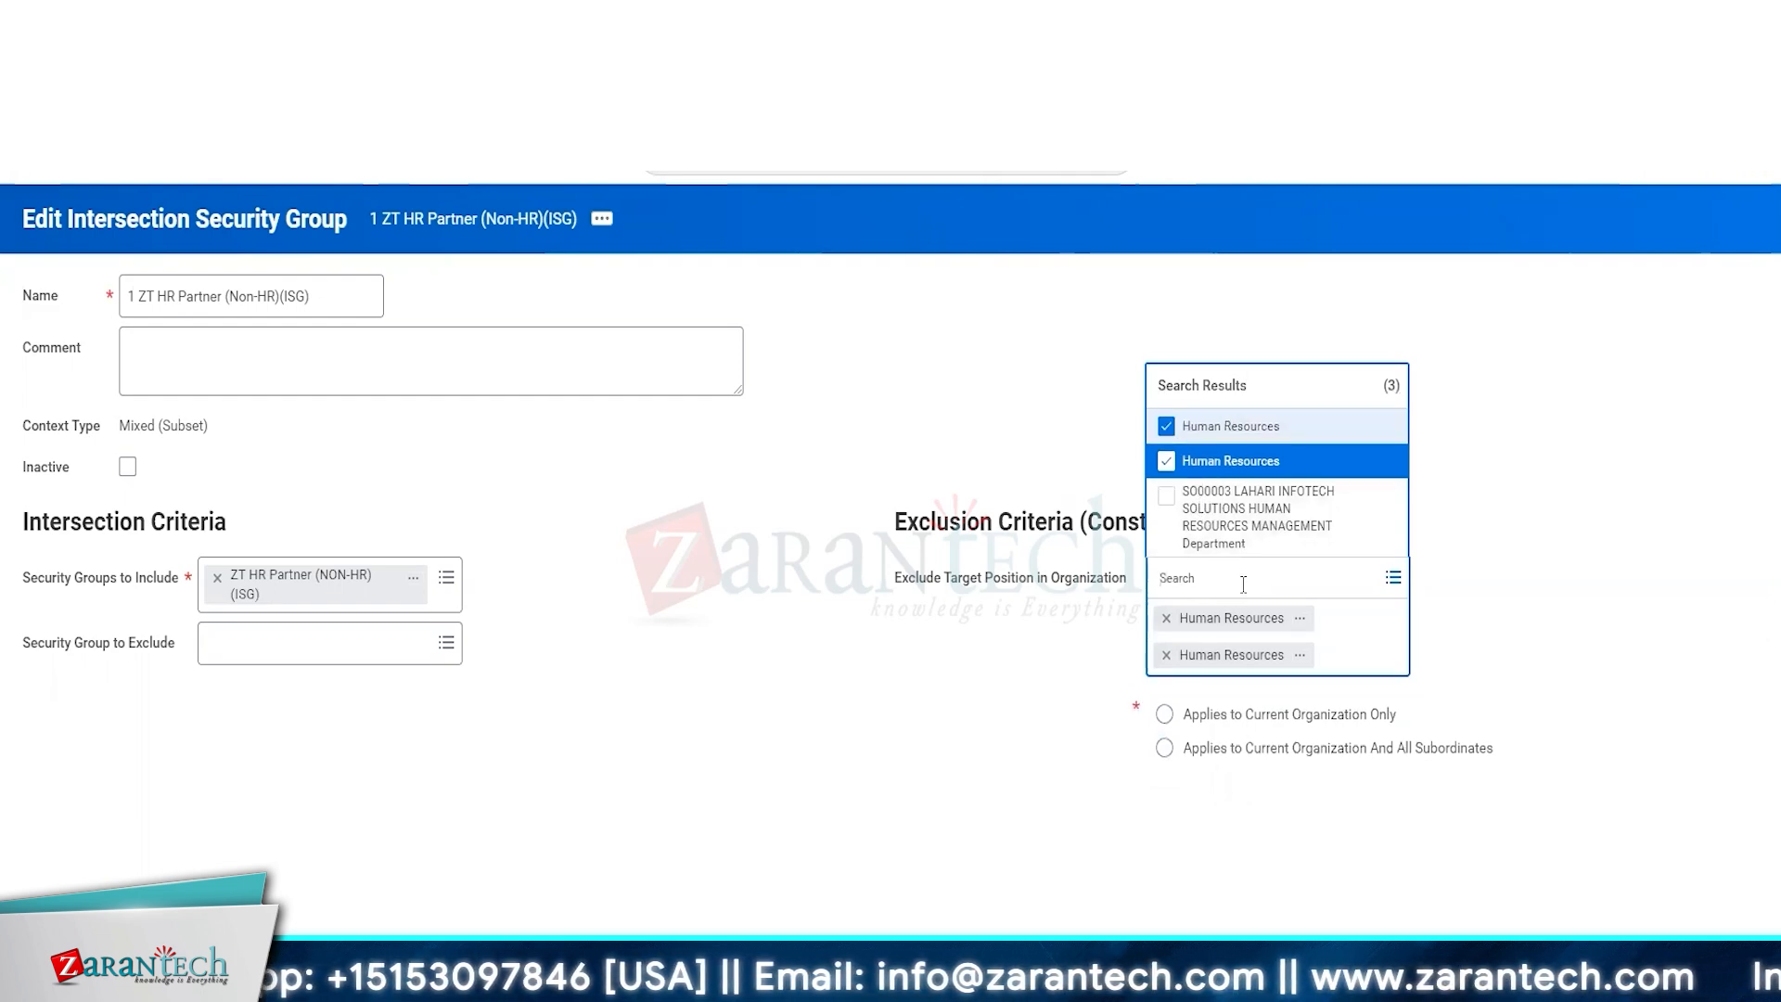
Search the organizations for HR and also exclude HR, HR Department, HR Operations, 41500 HR Operations and 41600 HR Services.
{"action": "type", "text": "HR"}
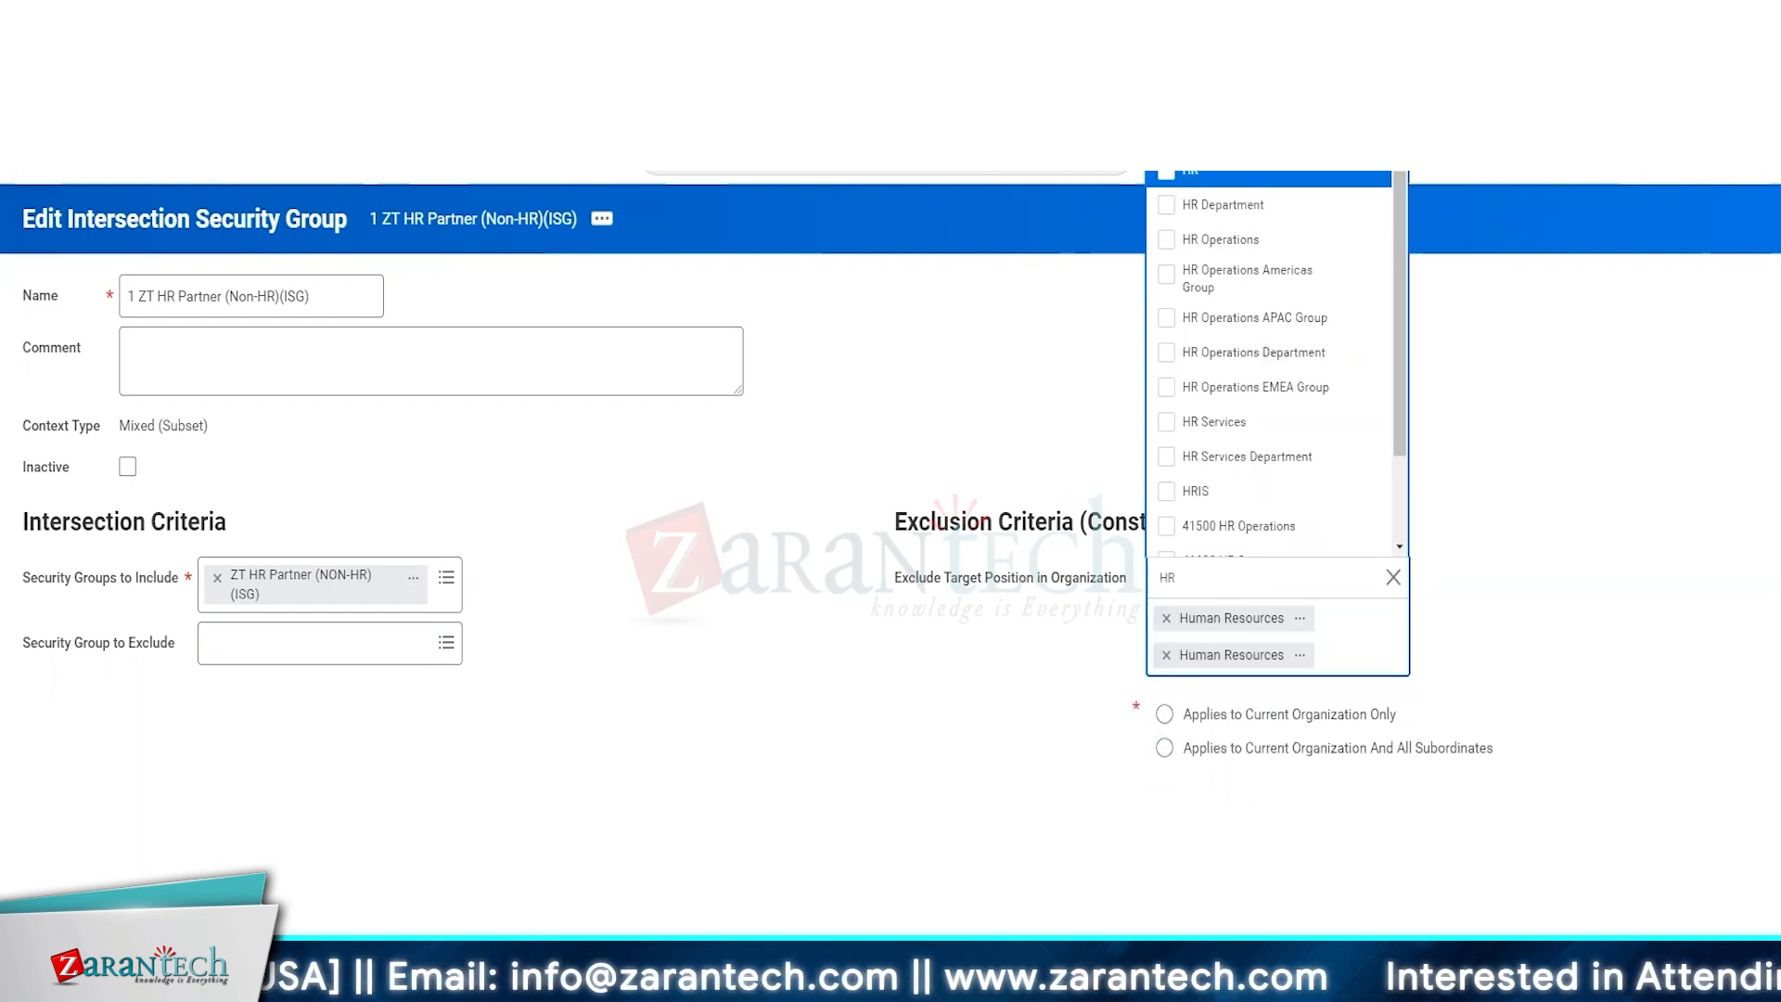
{"action": "left_click", "coordinate": [1255, 177]}
{"action": "left_click", "coordinate": [1271, 211]}
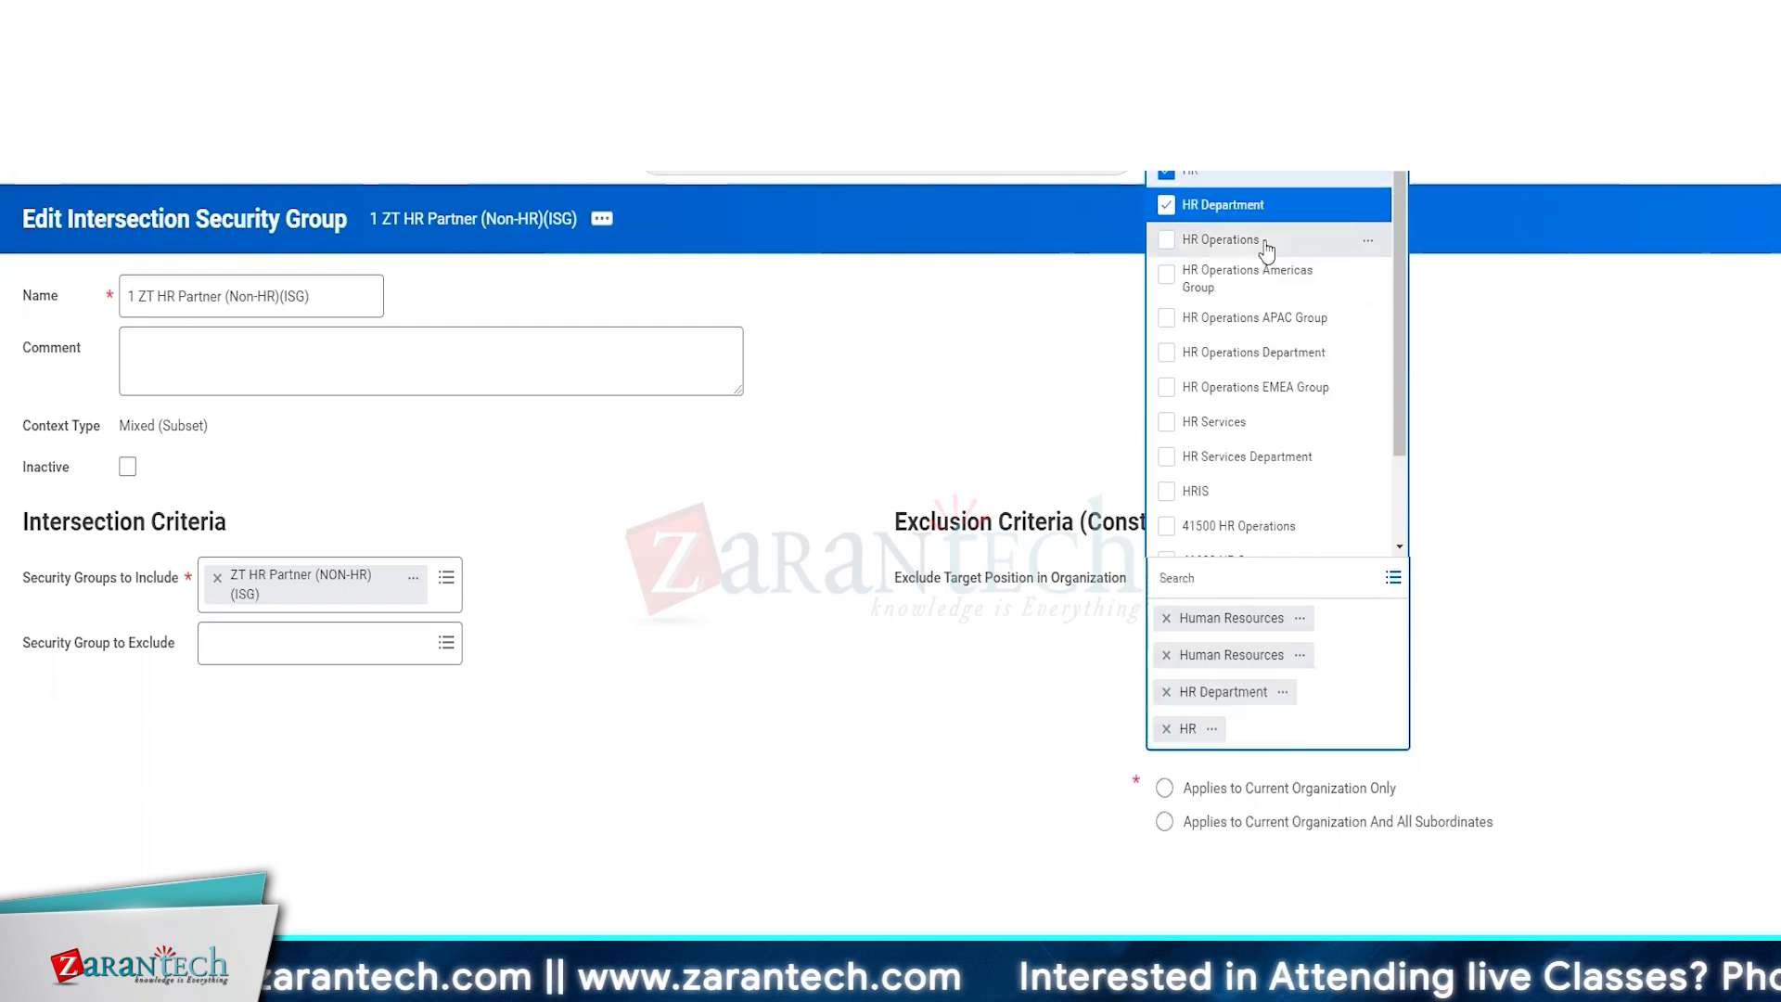
{"action": "left_click", "coordinate": [1263, 243]}
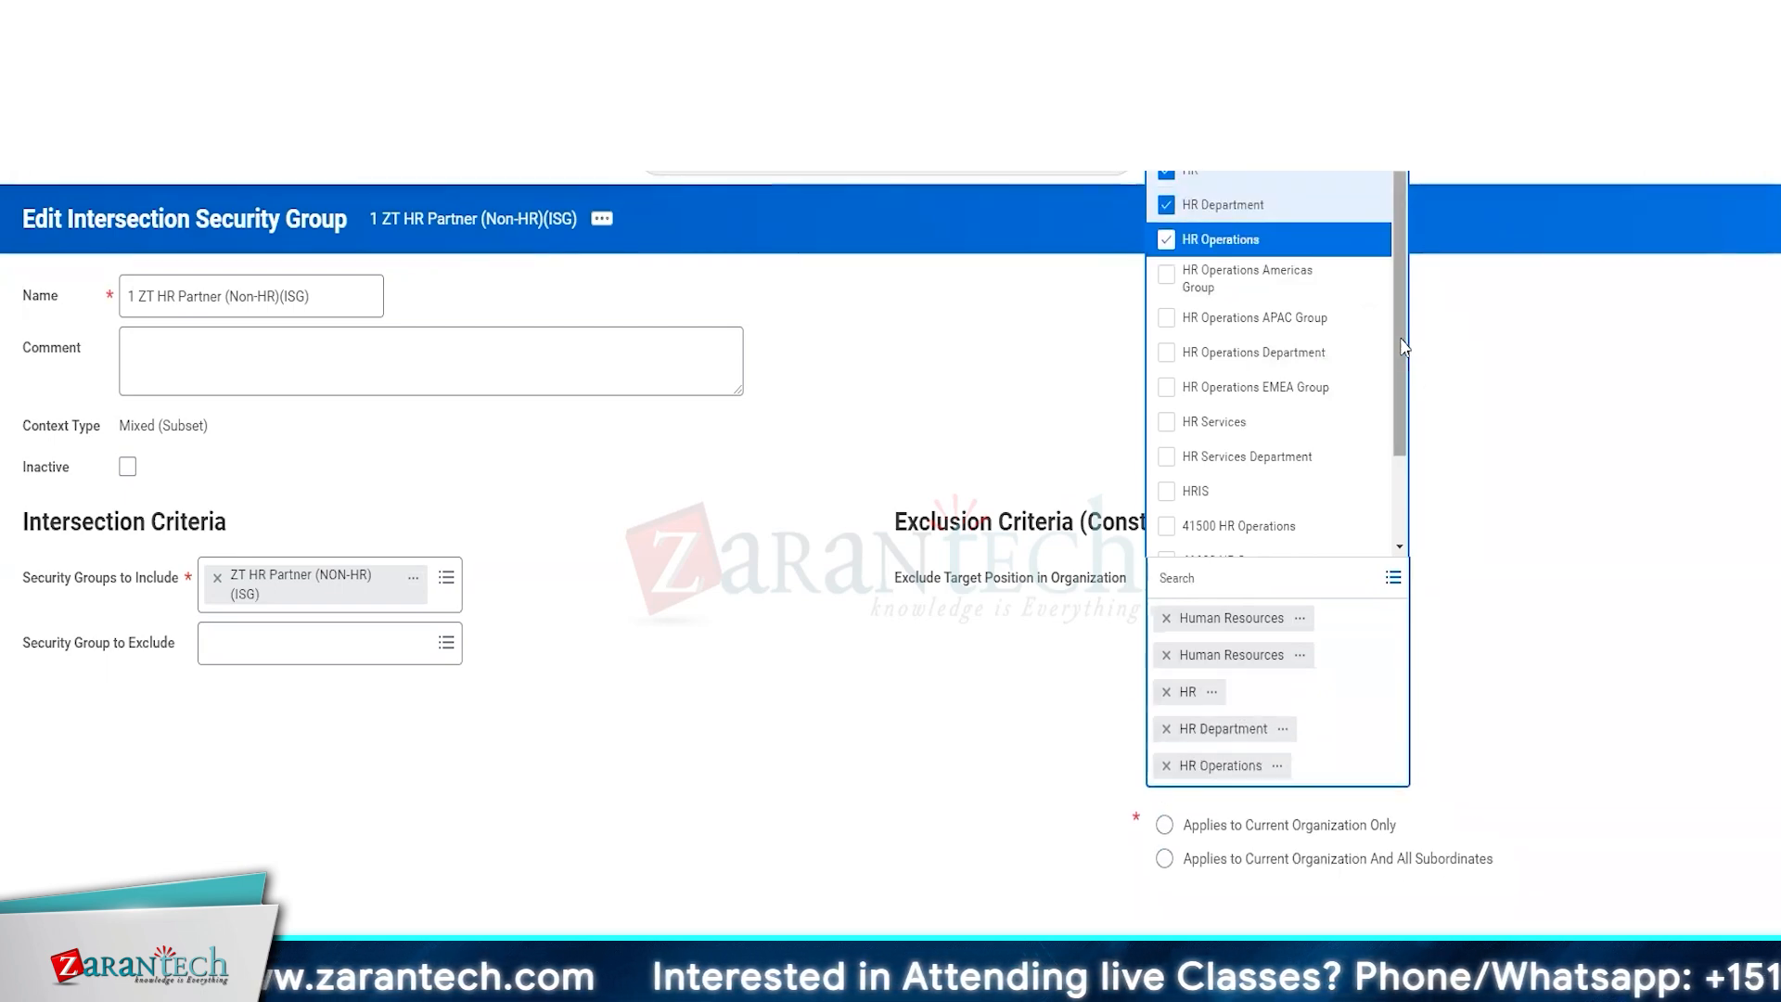
{"action": "scroll", "coordinate": [1391, 352], "scroll_direction": "down", "scroll_amount": 2}
{"action": "left_click", "coordinate": [1309, 408]}
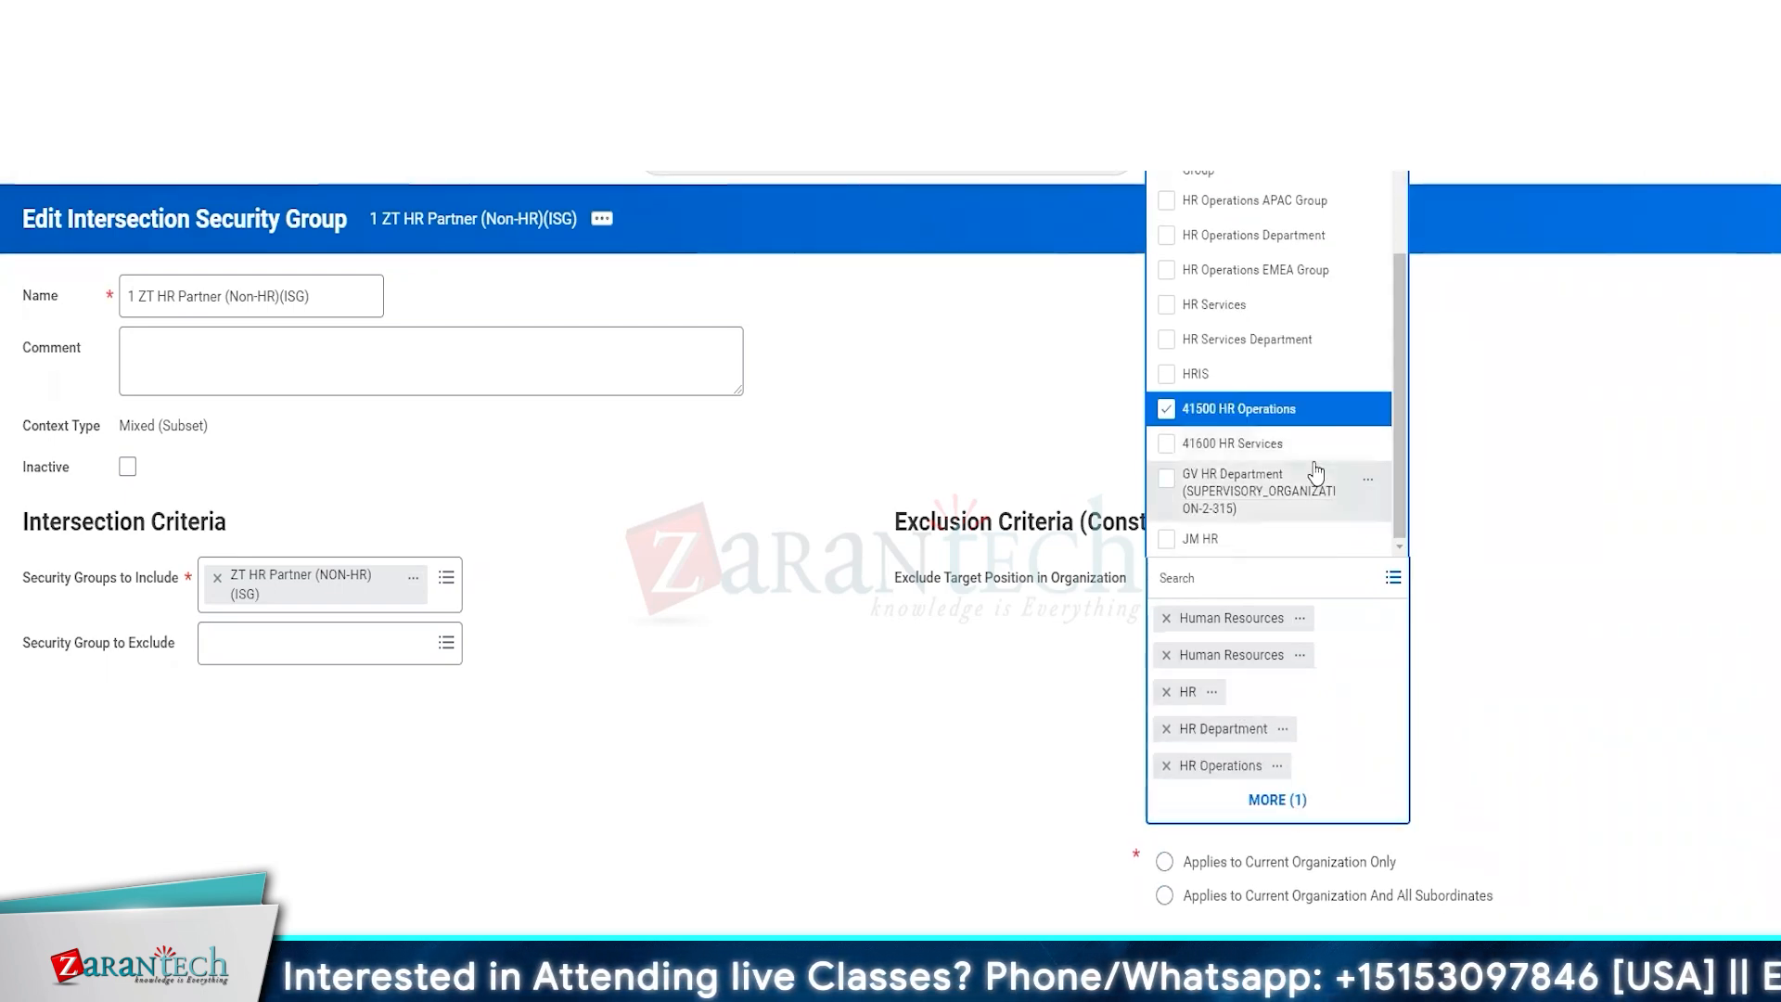
{"action": "left_click", "coordinate": [1253, 443]}
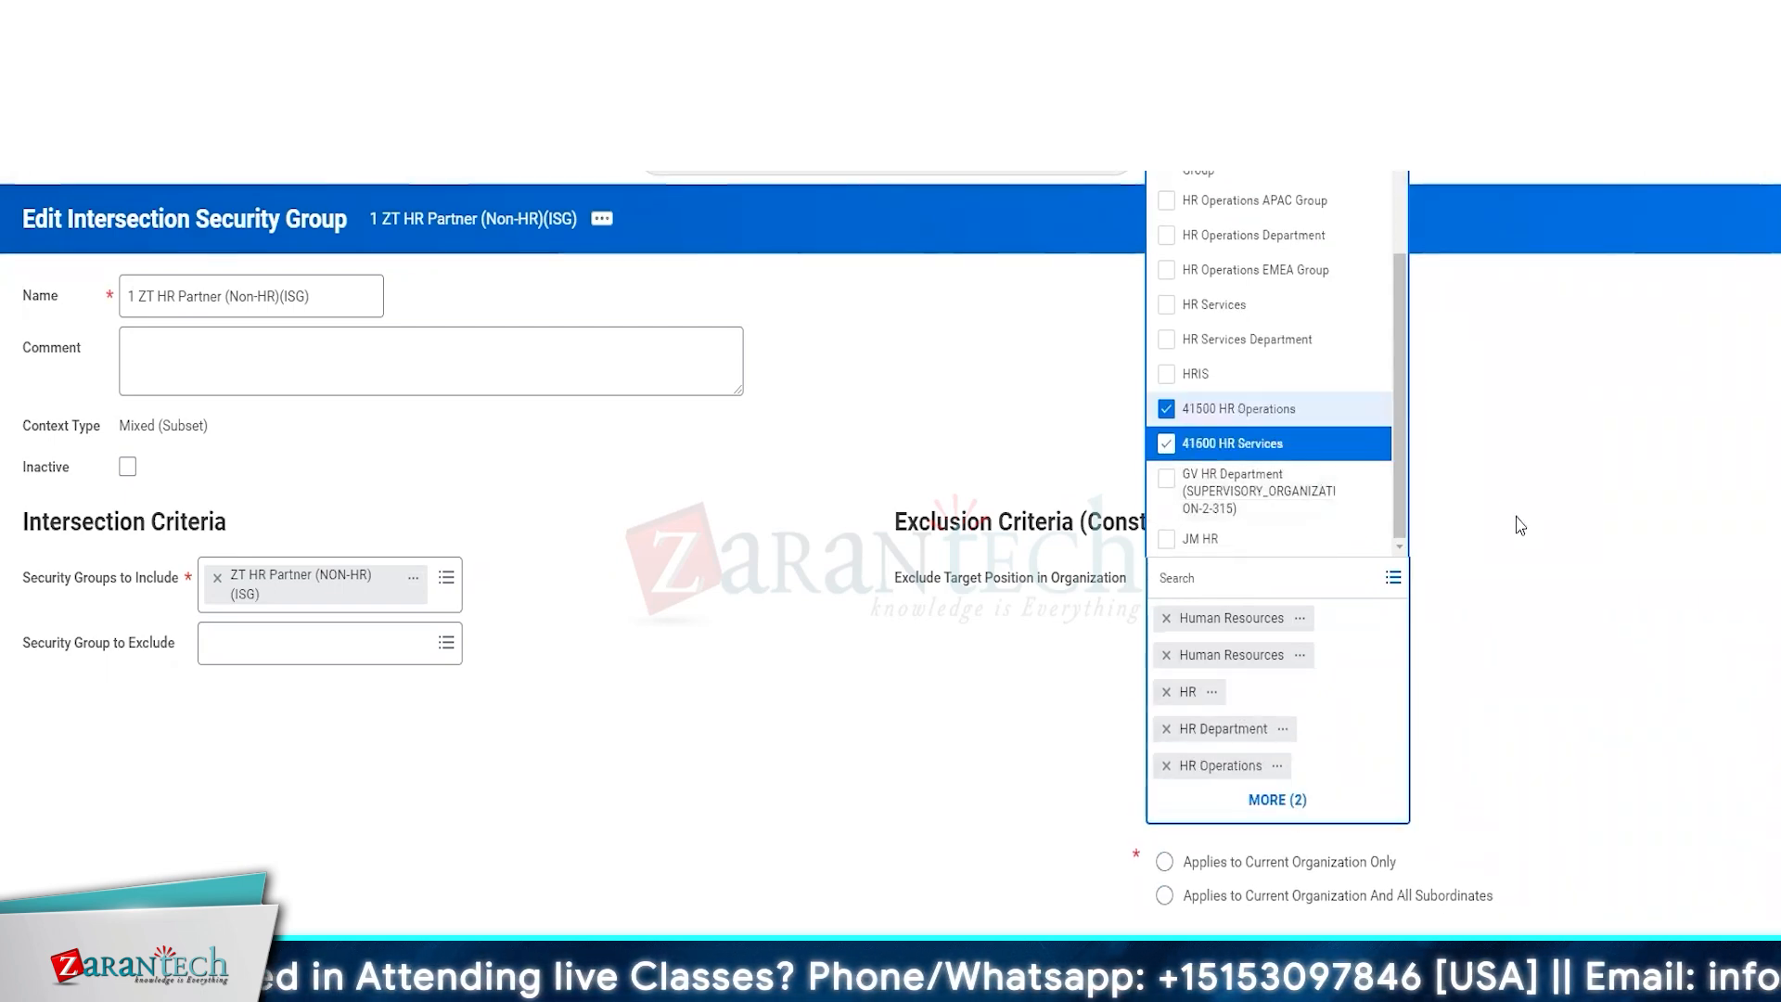
{"action": "left_click", "coordinate": [1567, 481]}
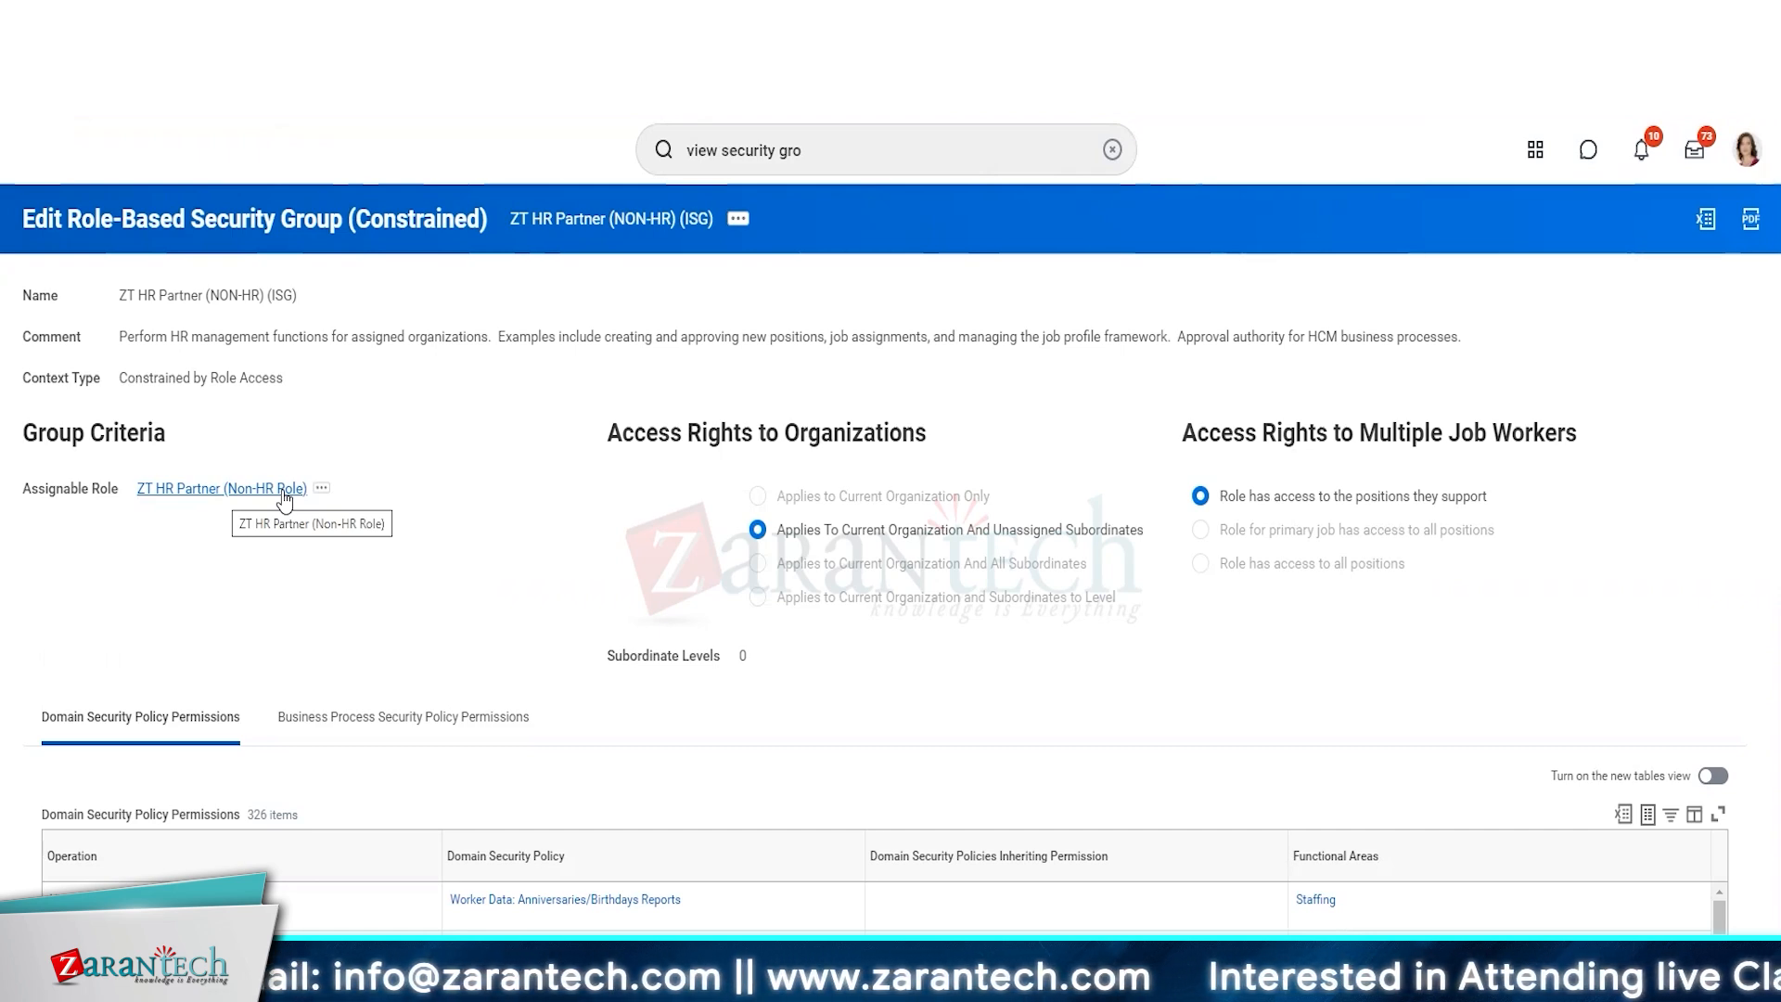
Rename the role-based security group to ZT HR Partner (NON-HR) (RBSG) and check the included group in the intersection security group.
{"action": "left_click", "coordinate": [737, 220]}
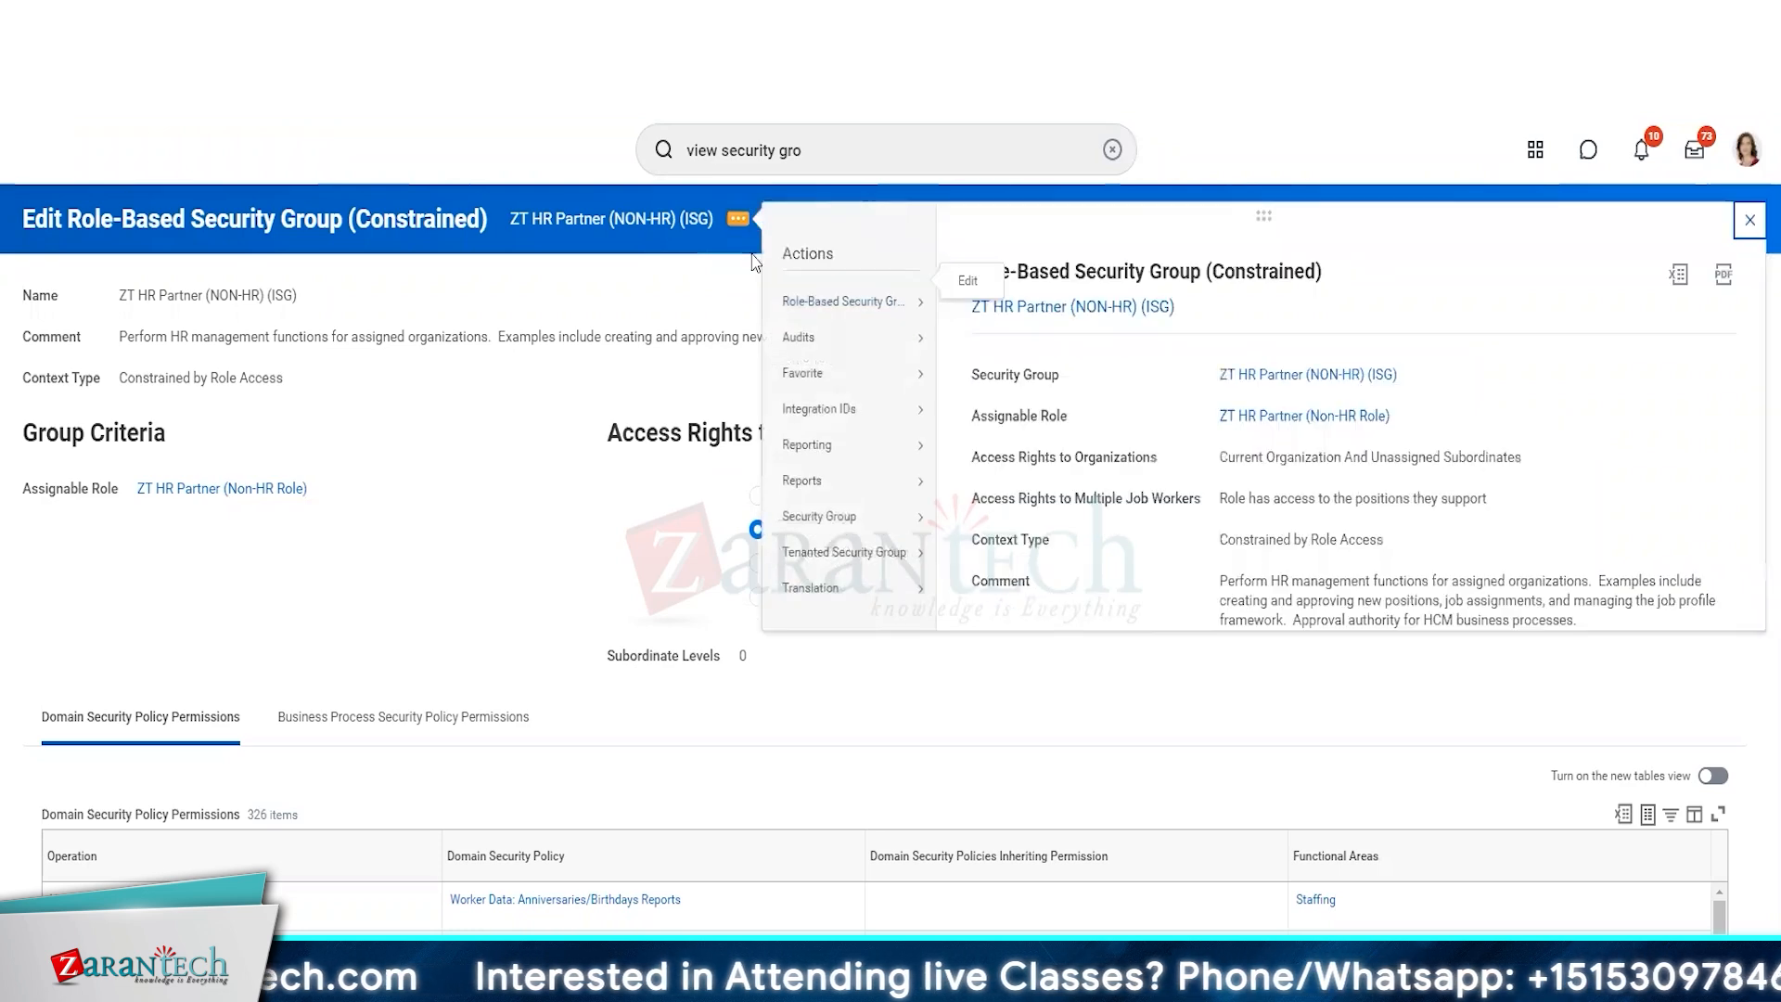
{"action": "mouse_move", "coordinate": [872, 311]}
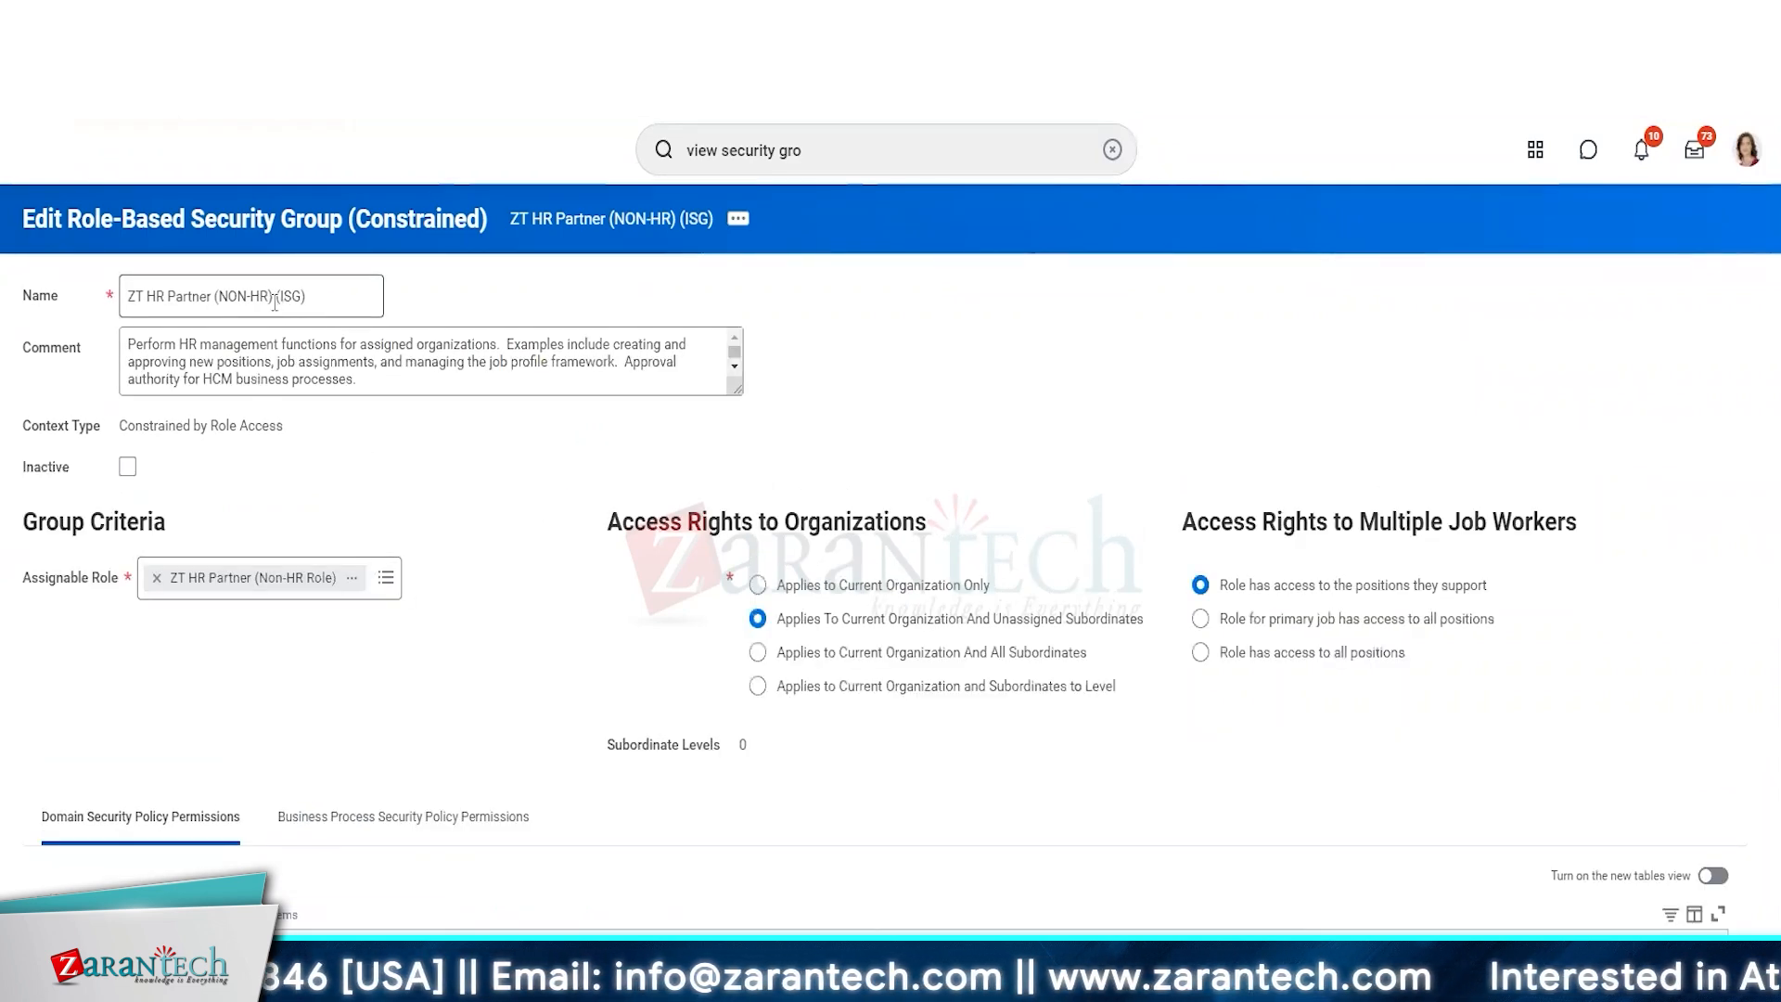
{"action": "left_click", "coordinate": [295, 297]}
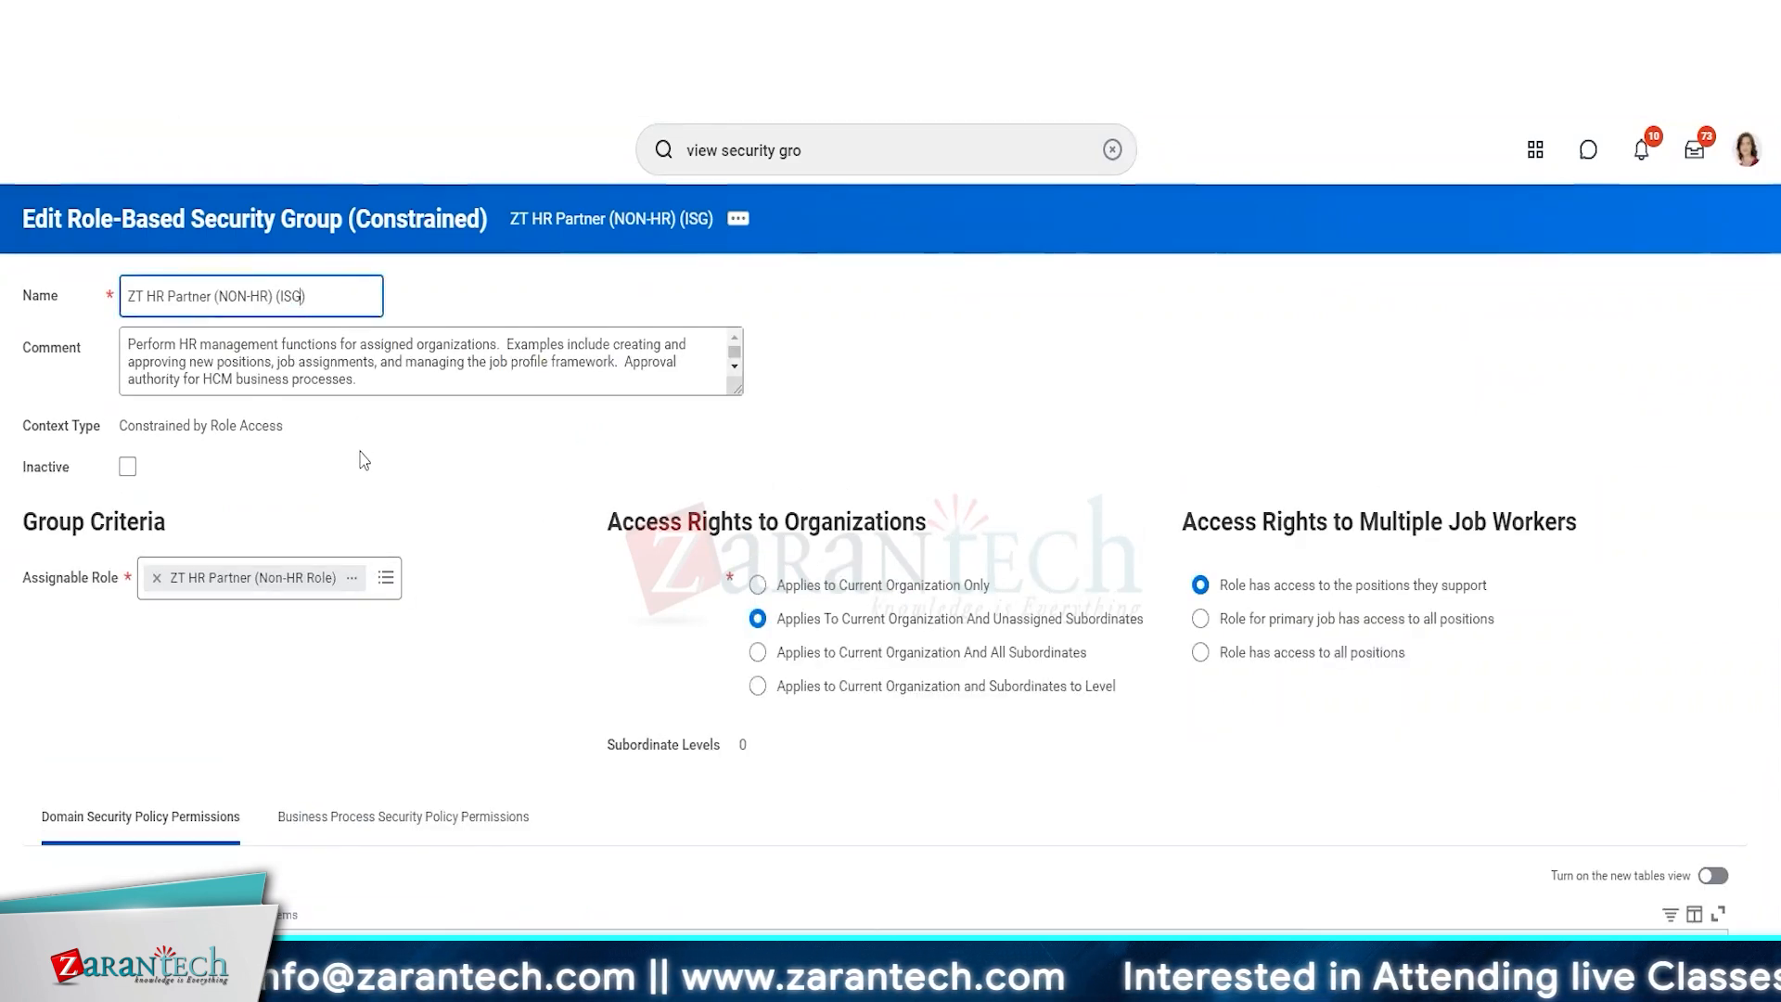
{"action": "key", "text": "ctrl+shift+Left"}
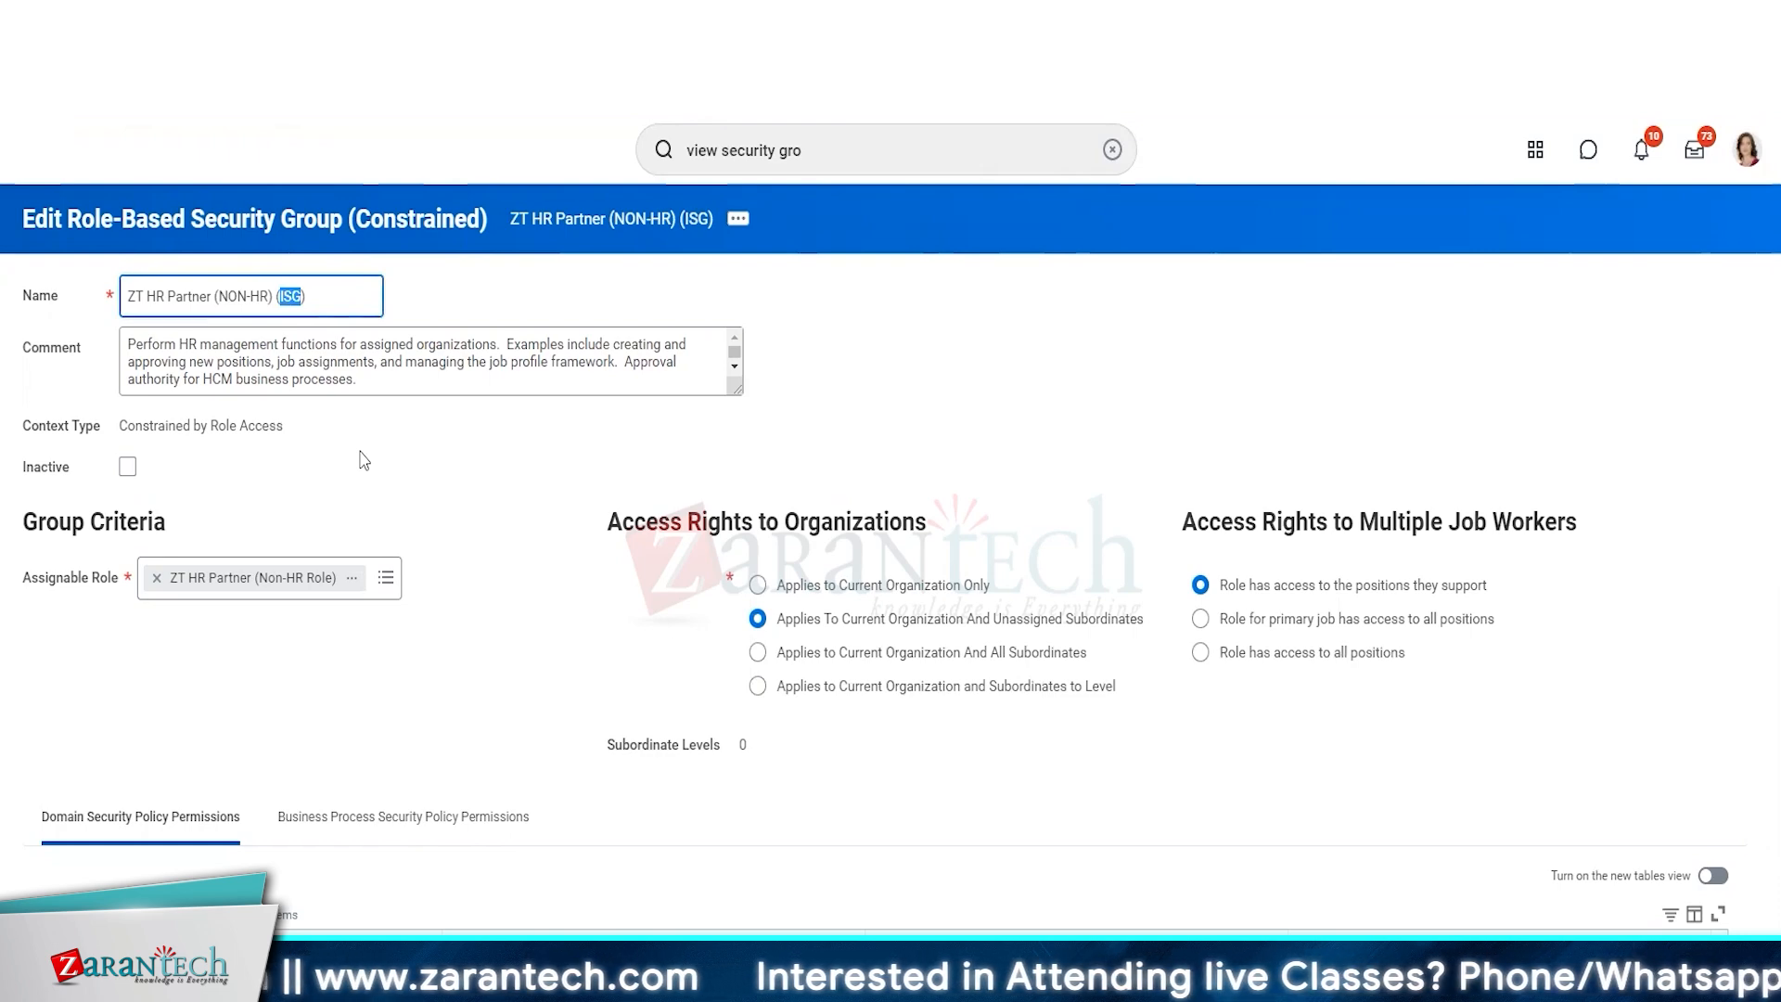
{"action": "type", "text": "RB"}
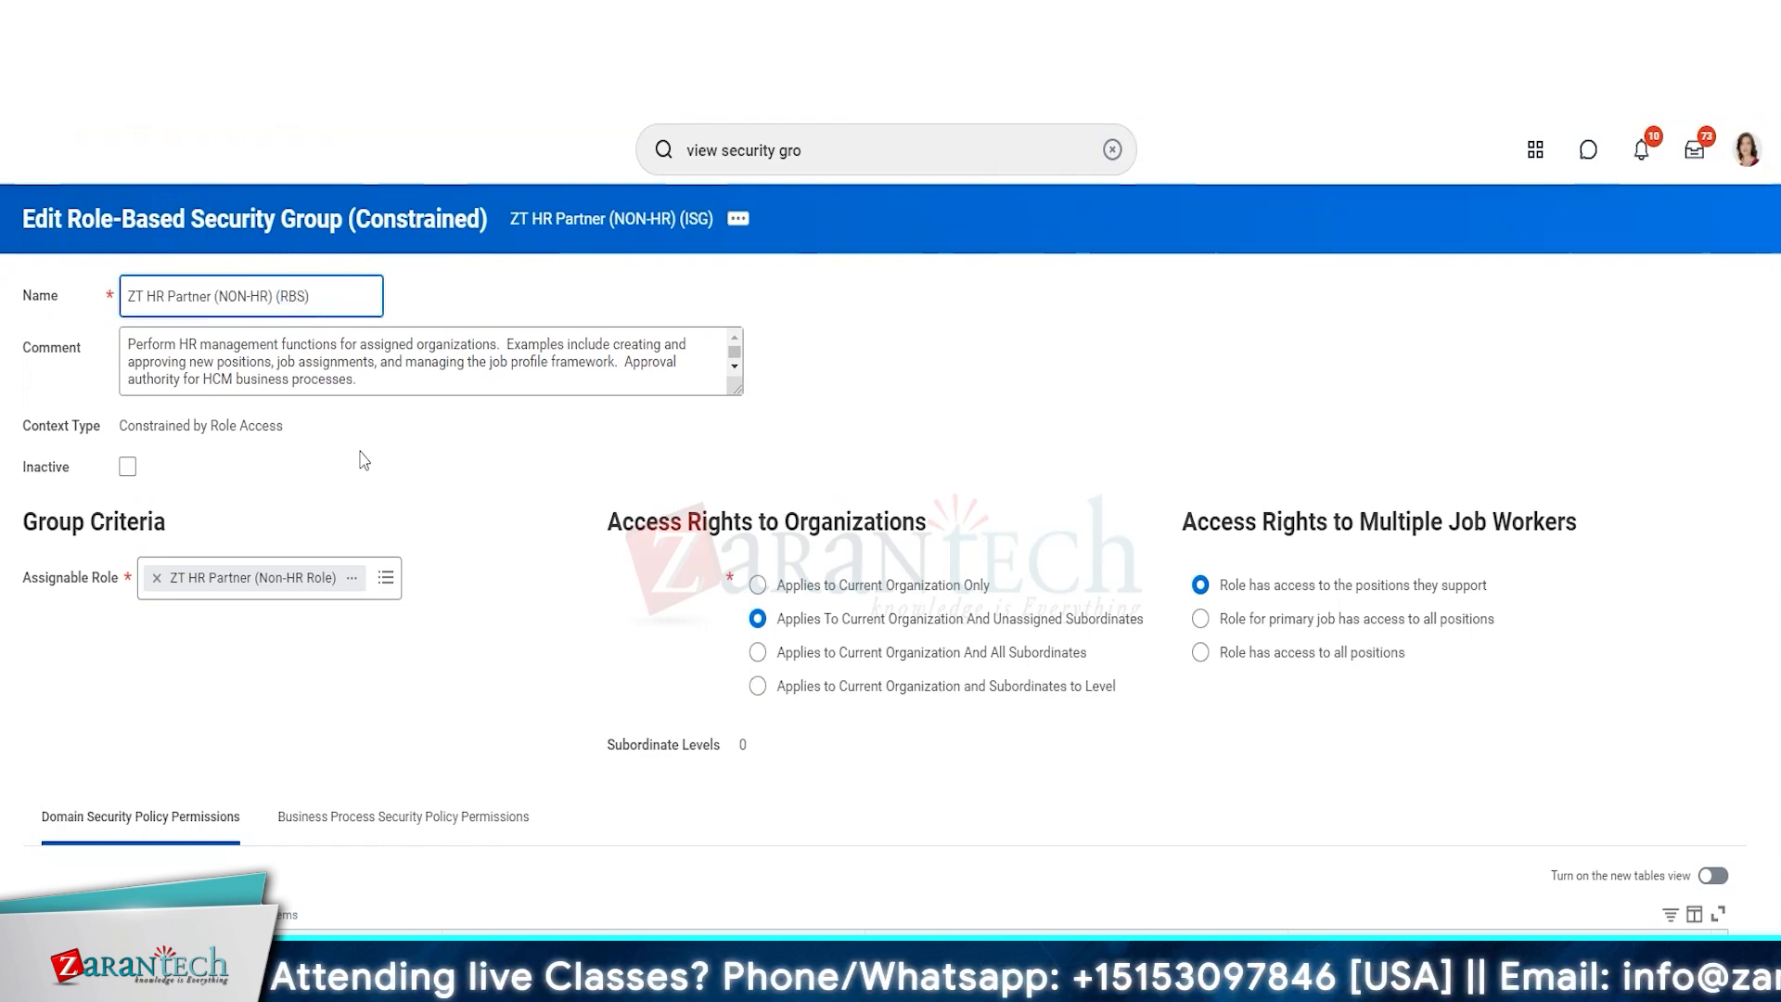
{"action": "left_click", "coordinate": [447, 506]}
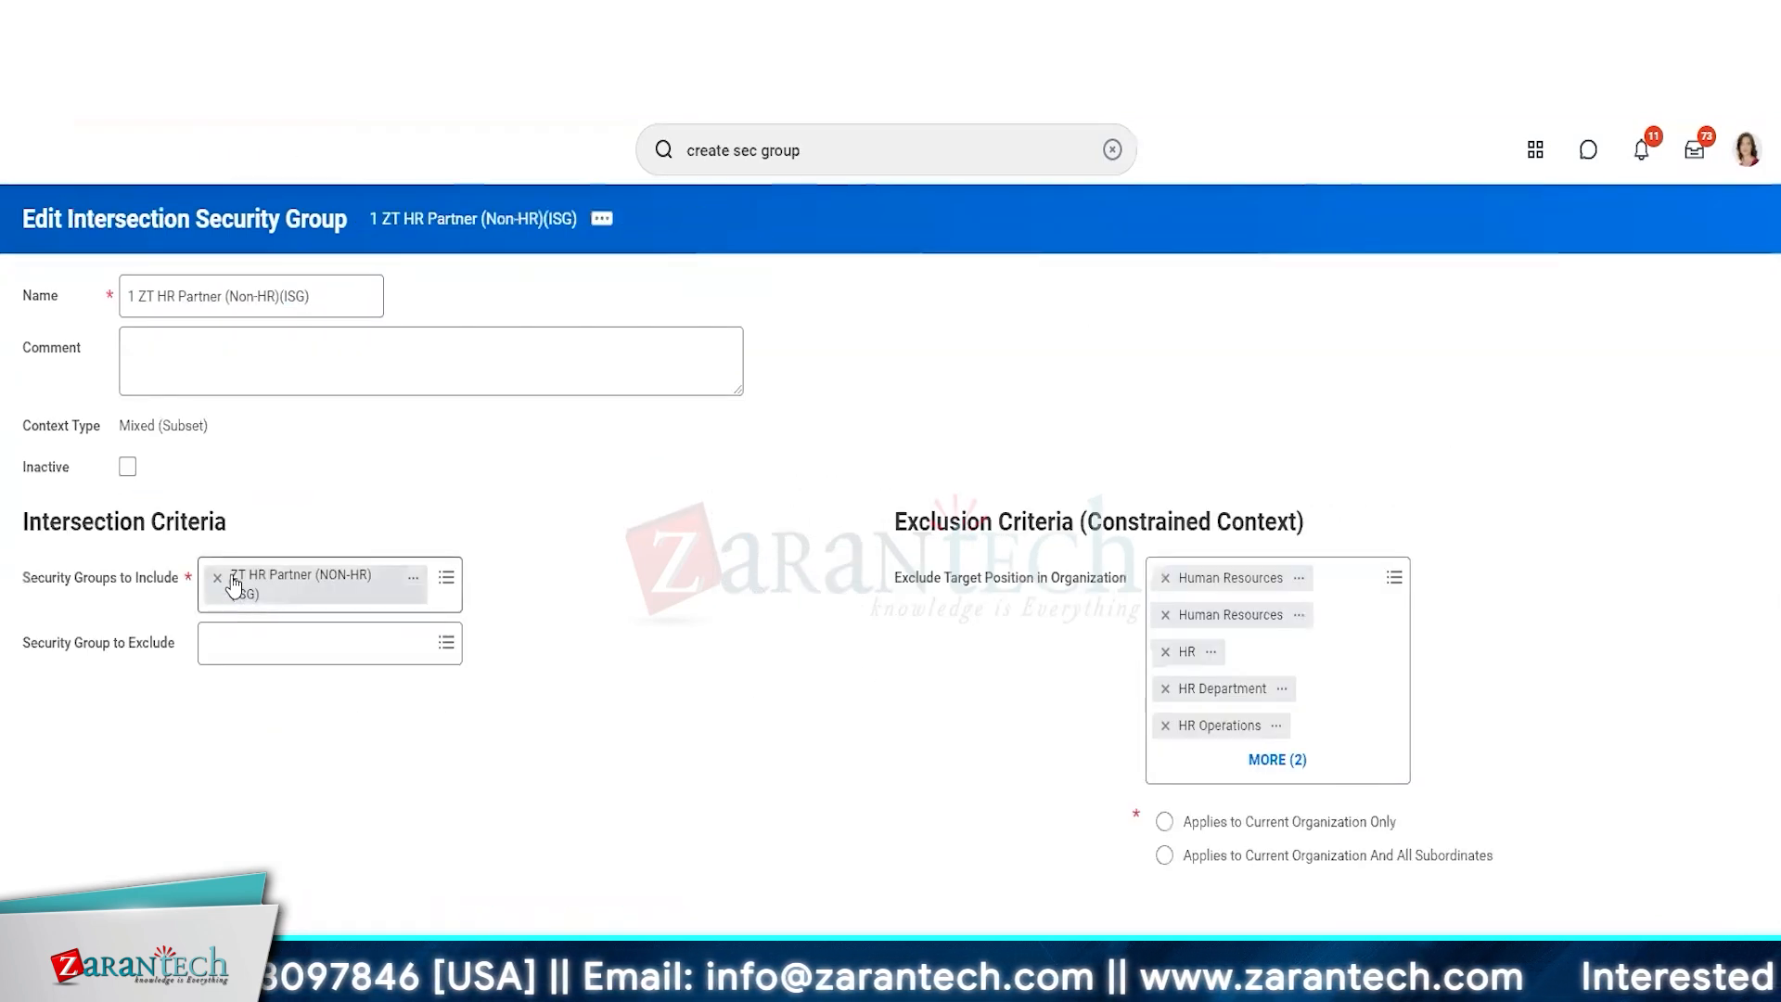
{"action": "left_click", "coordinate": [239, 583]}
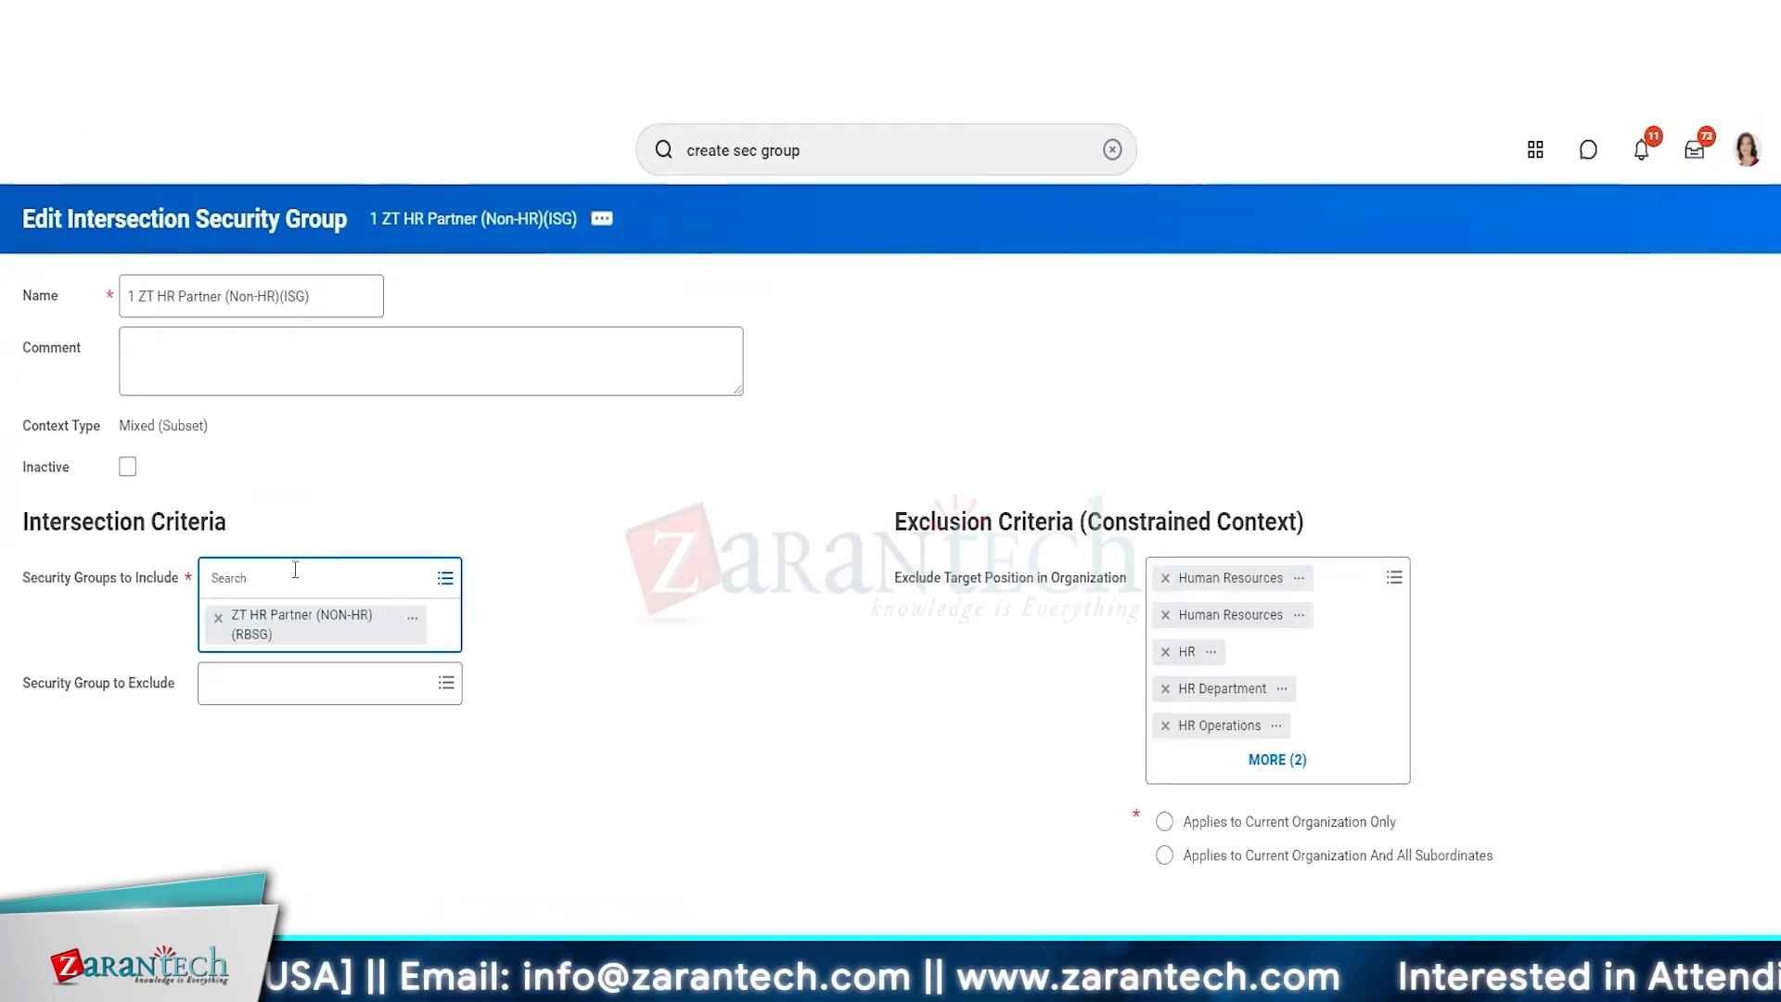
{"action": "left_click", "coordinate": [223, 601]}
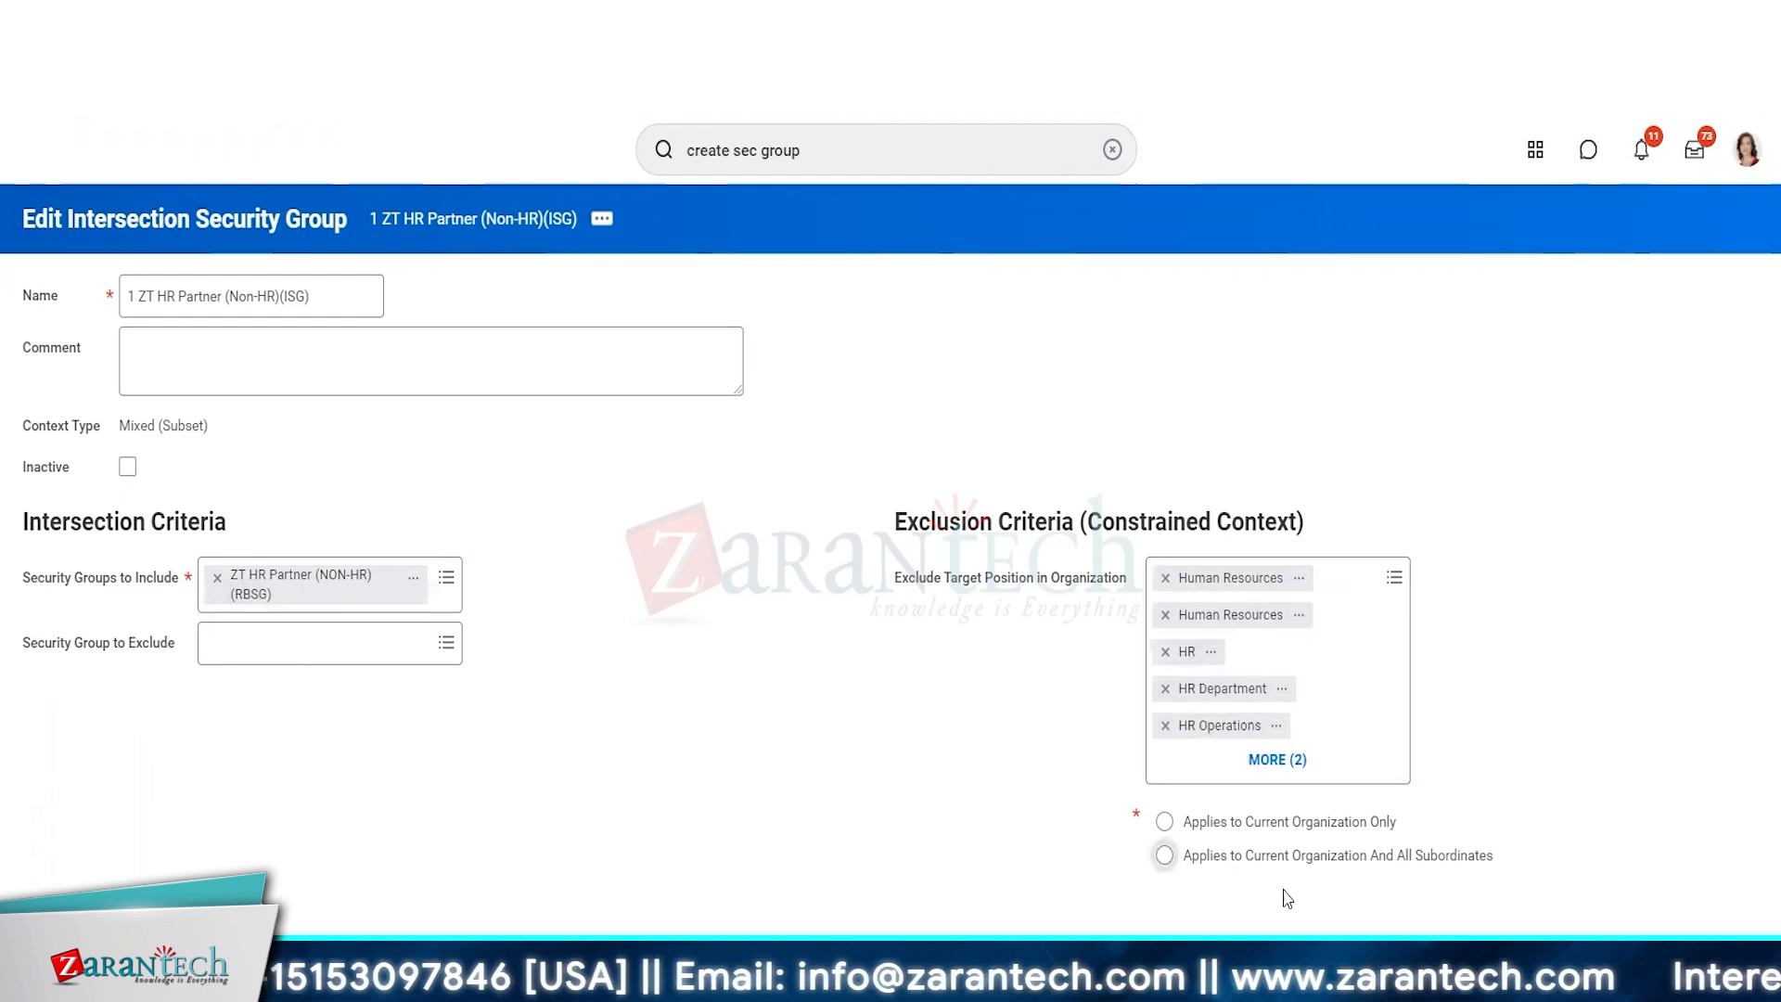
Apply the exclusion to the current organization and all subordinates, and save the intersection security group after copying its name.
{"action": "left_click", "coordinate": [1222, 855]}
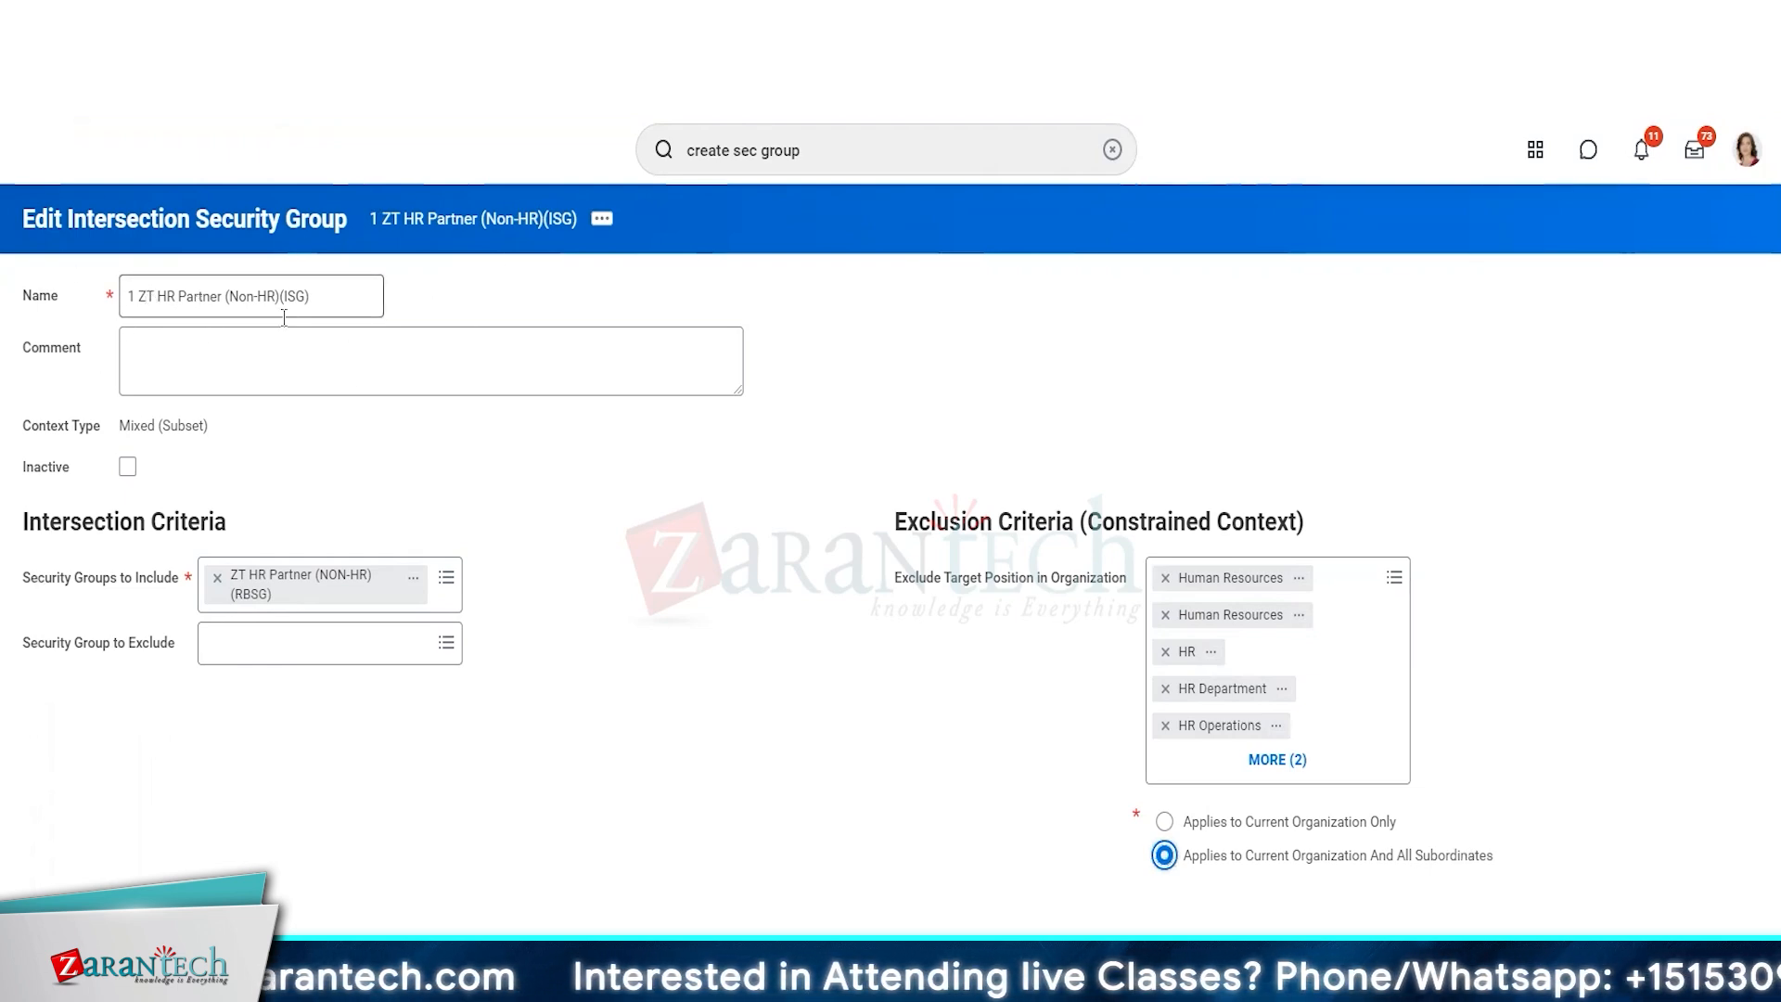
{"action": "left_click_drag", "start_coordinate": [360, 302], "coordinate": [67, 299]}
{"action": "key", "text": "ctrl+c"}
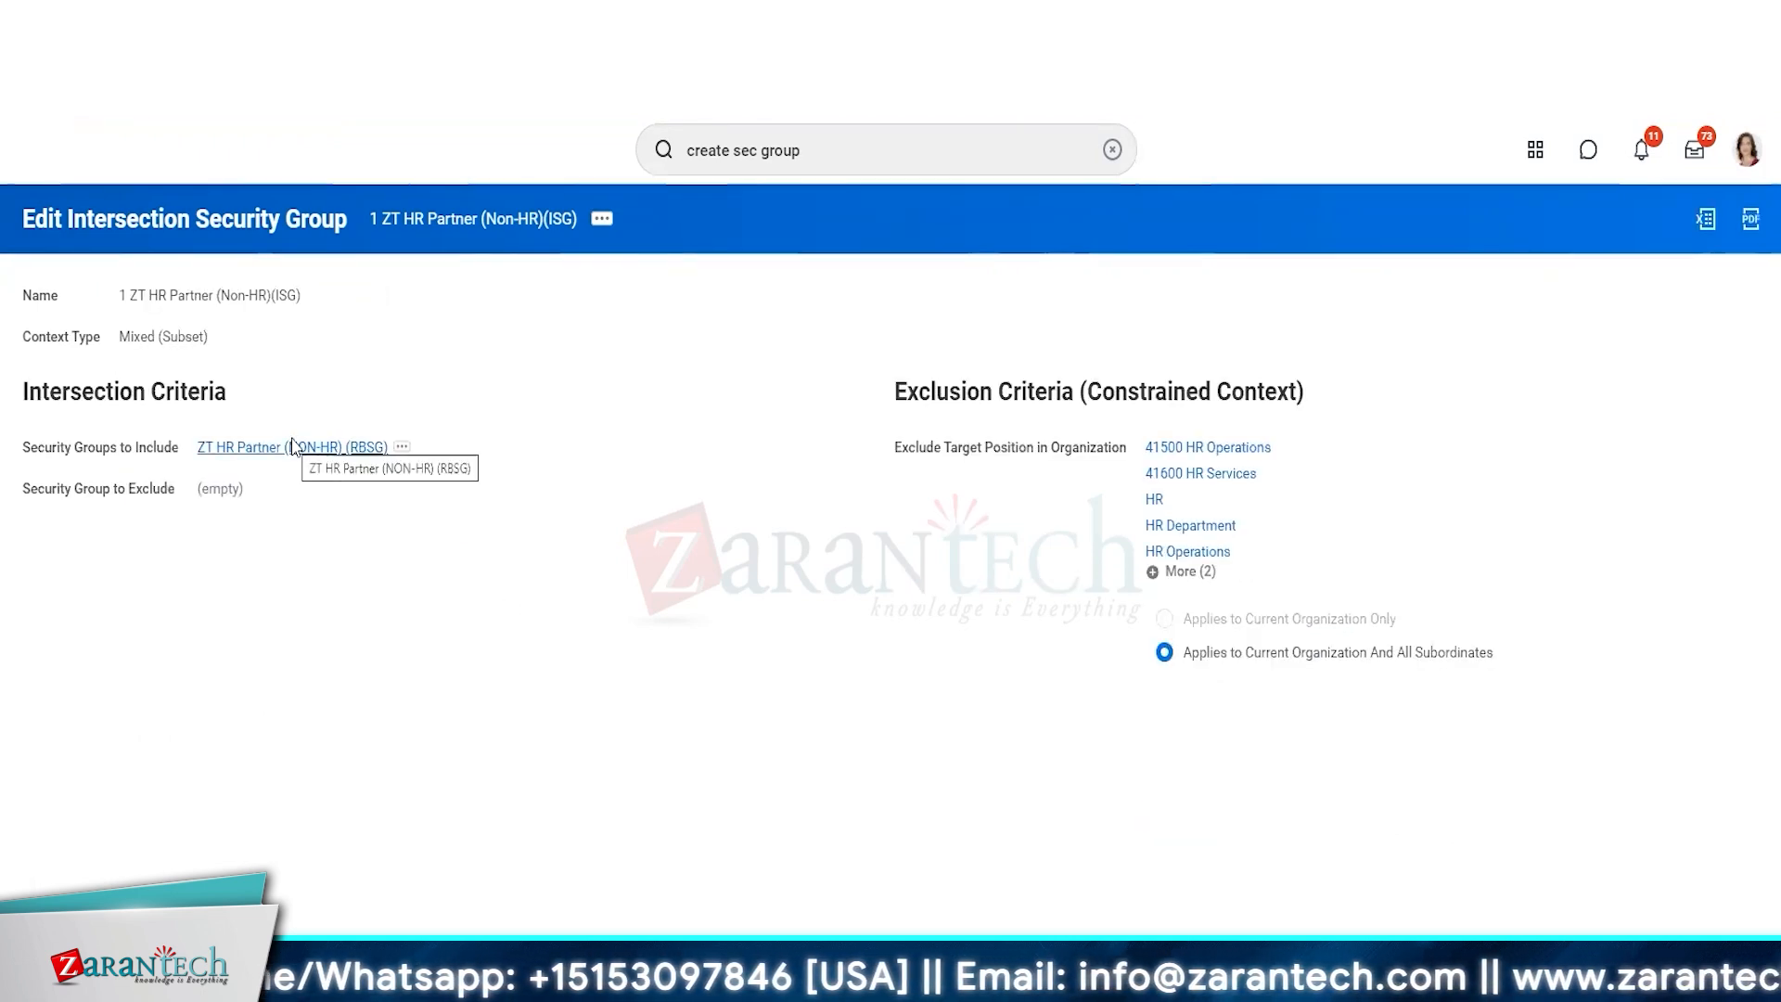
{"action": "right_click", "coordinate": [488, 214]}
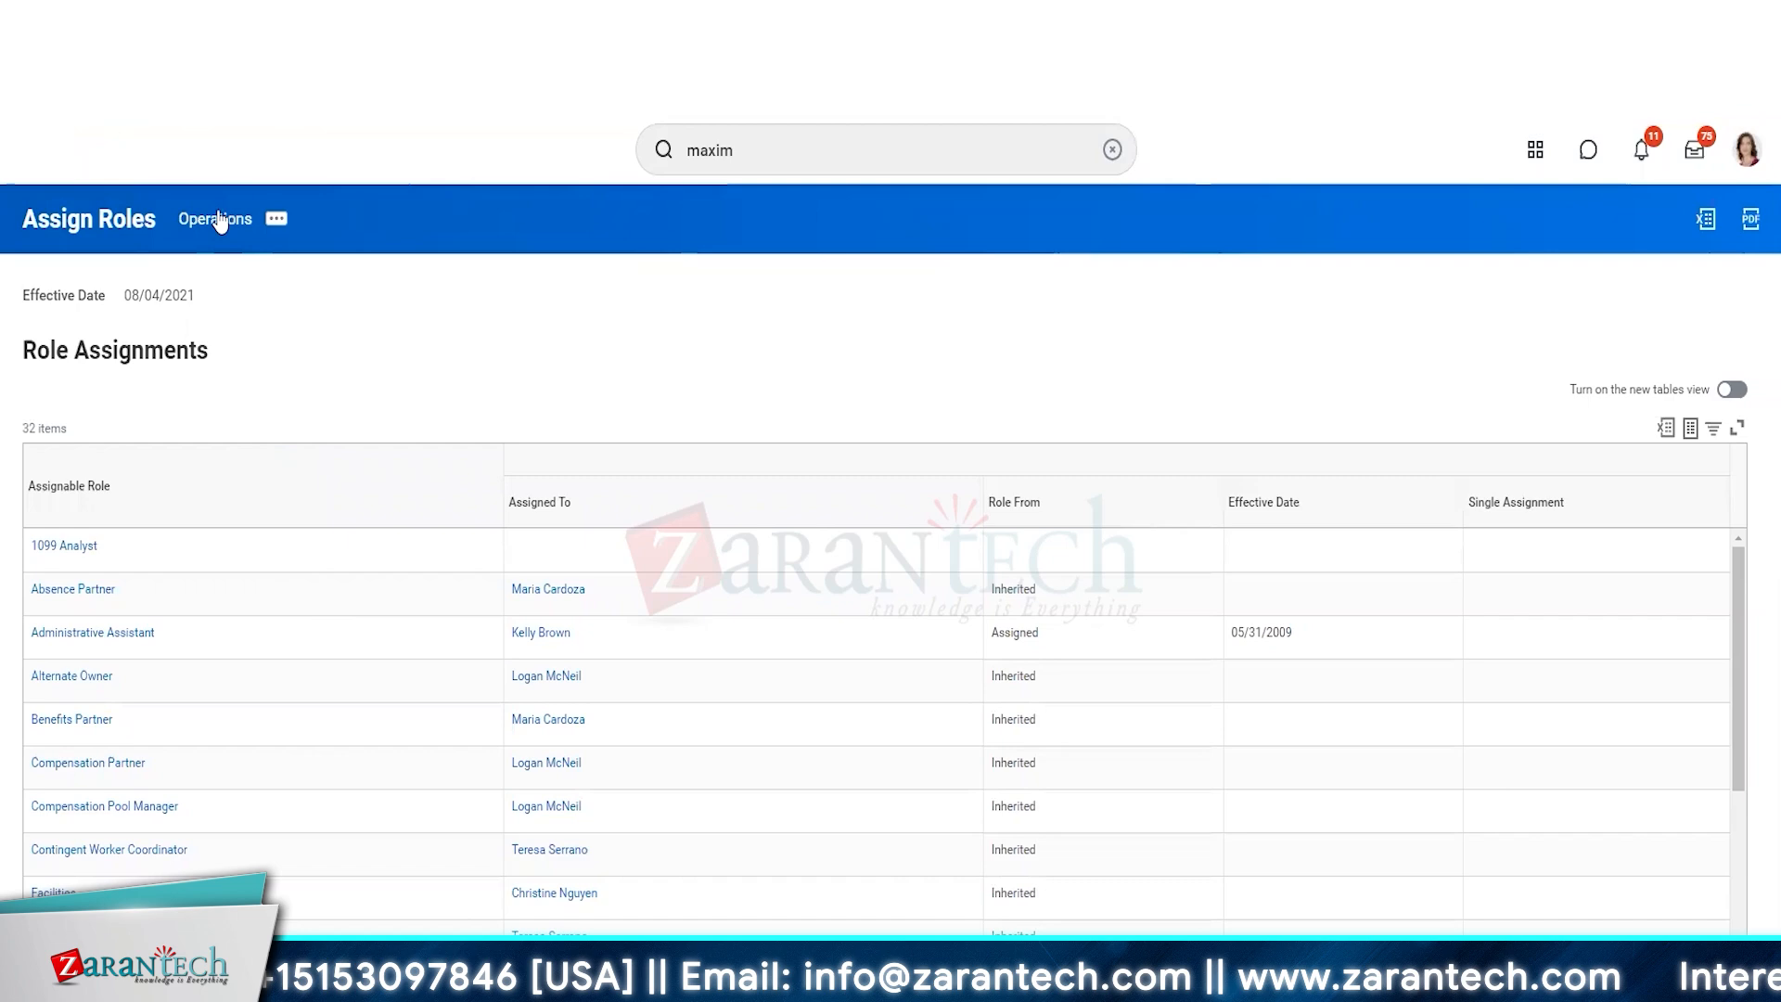
Reopen the Assign Roles task for the Operations organization with effective date 08/04/2021.
{"action": "left_click", "coordinate": [219, 222]}
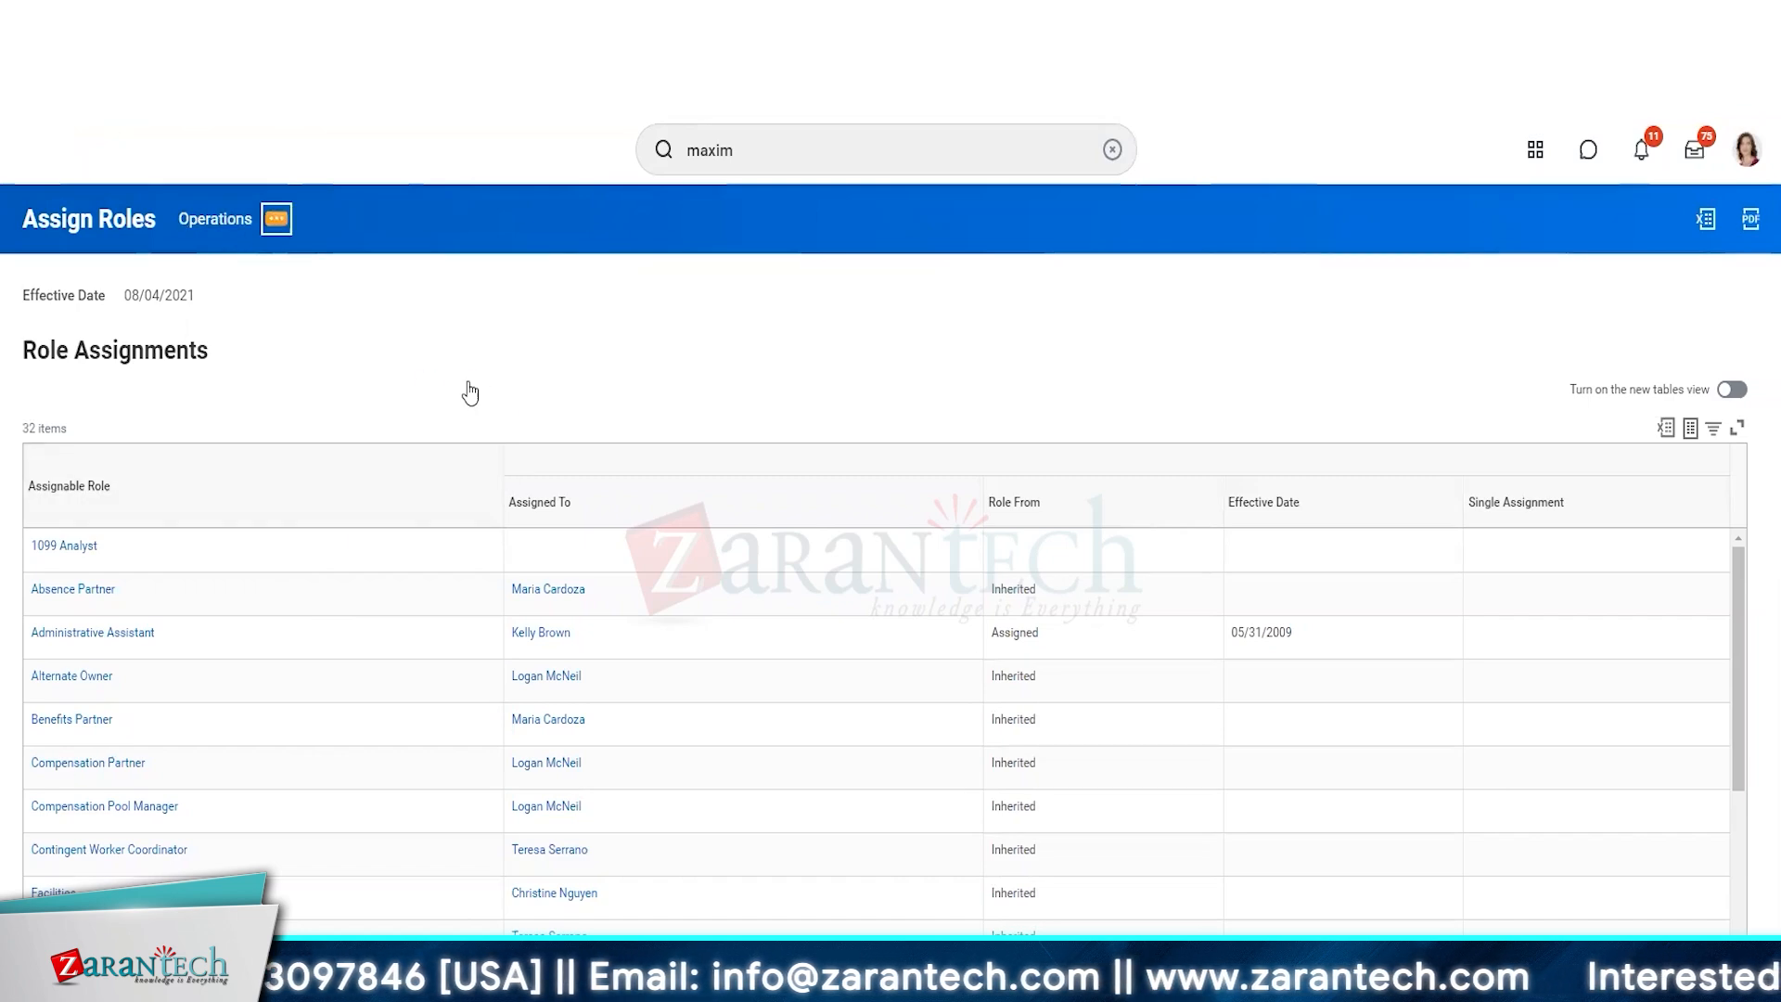
{"action": "left_click", "coordinate": [159, 223]}
{"action": "mouse_move", "coordinate": [251, 918]}
{"action": "left_click", "coordinate": [425, 918]}
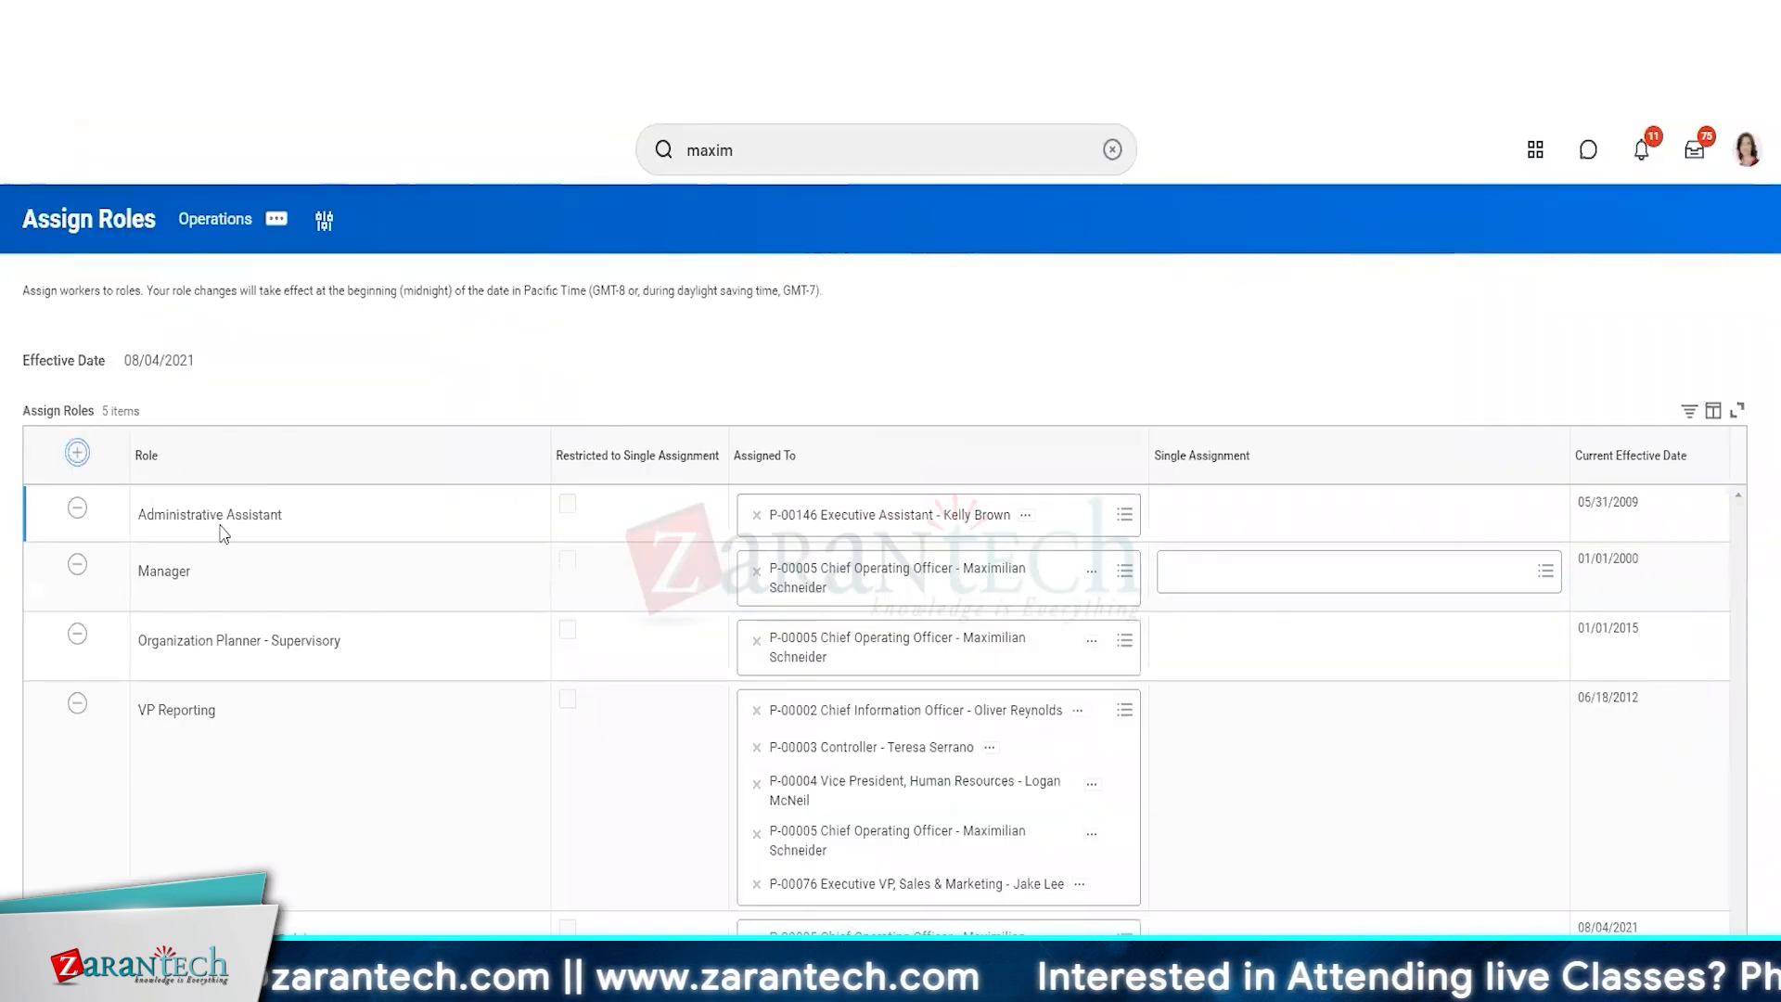
{"action": "left_click", "coordinate": [77, 452]}
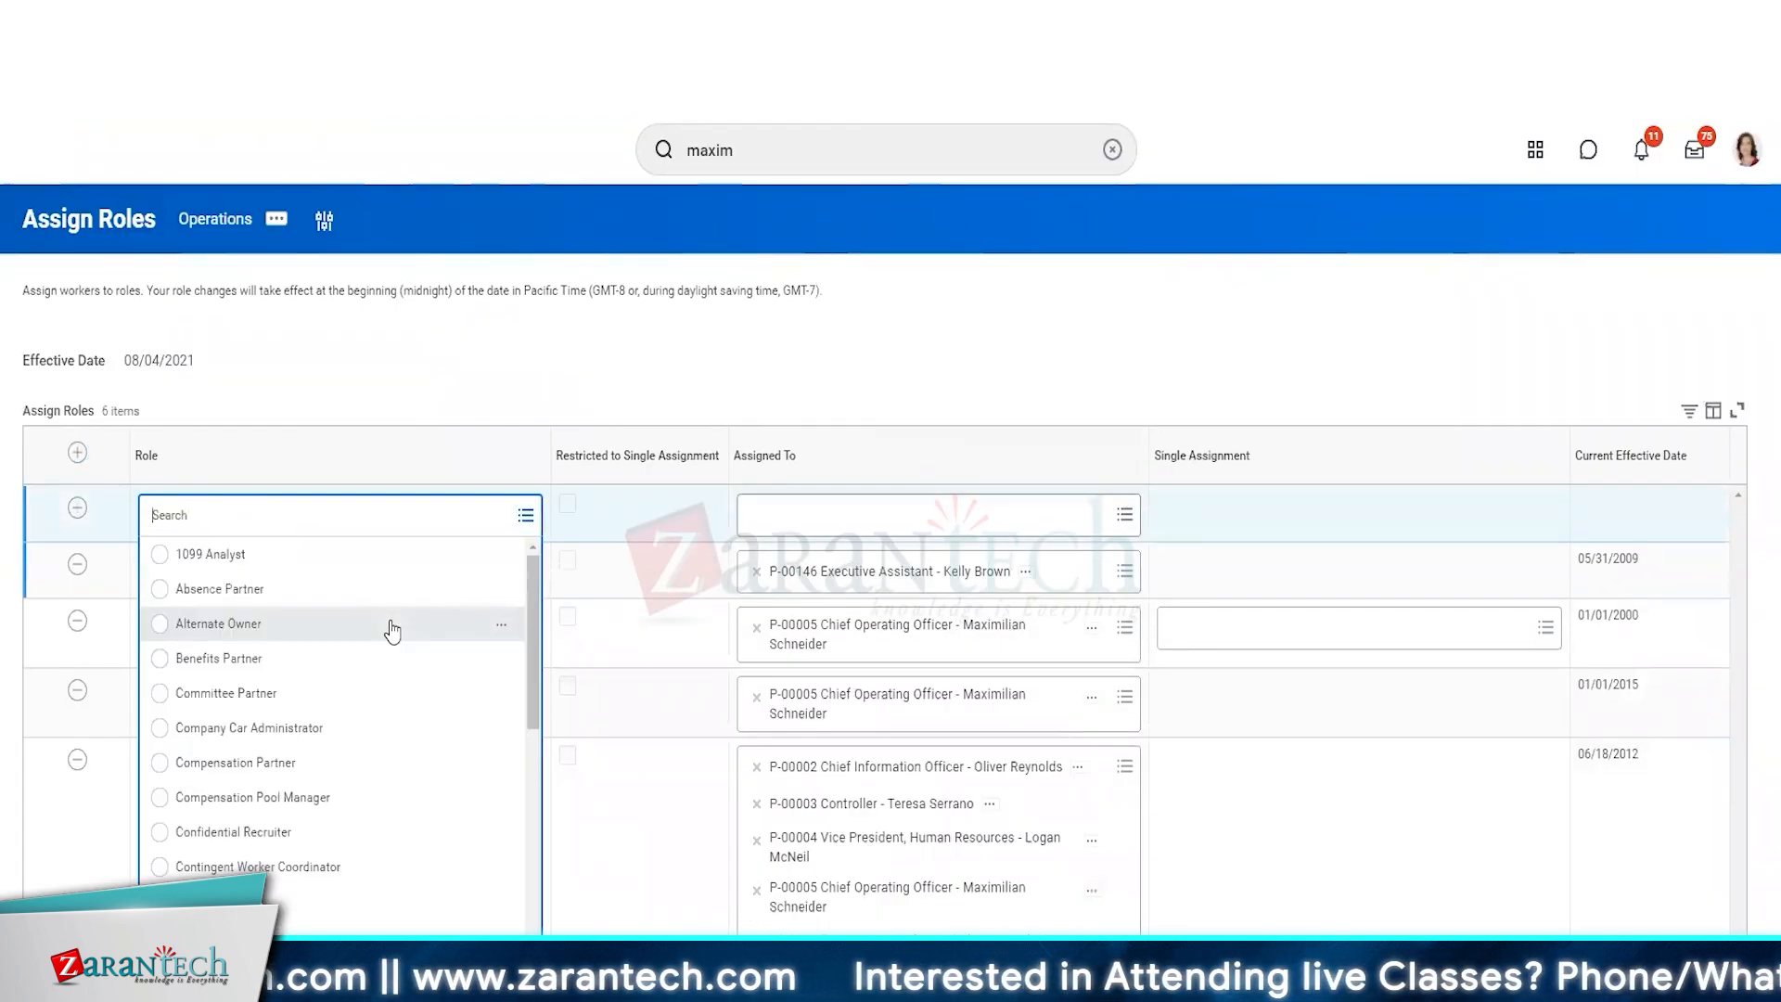
{"action": "key", "text": "ctrl+v"}
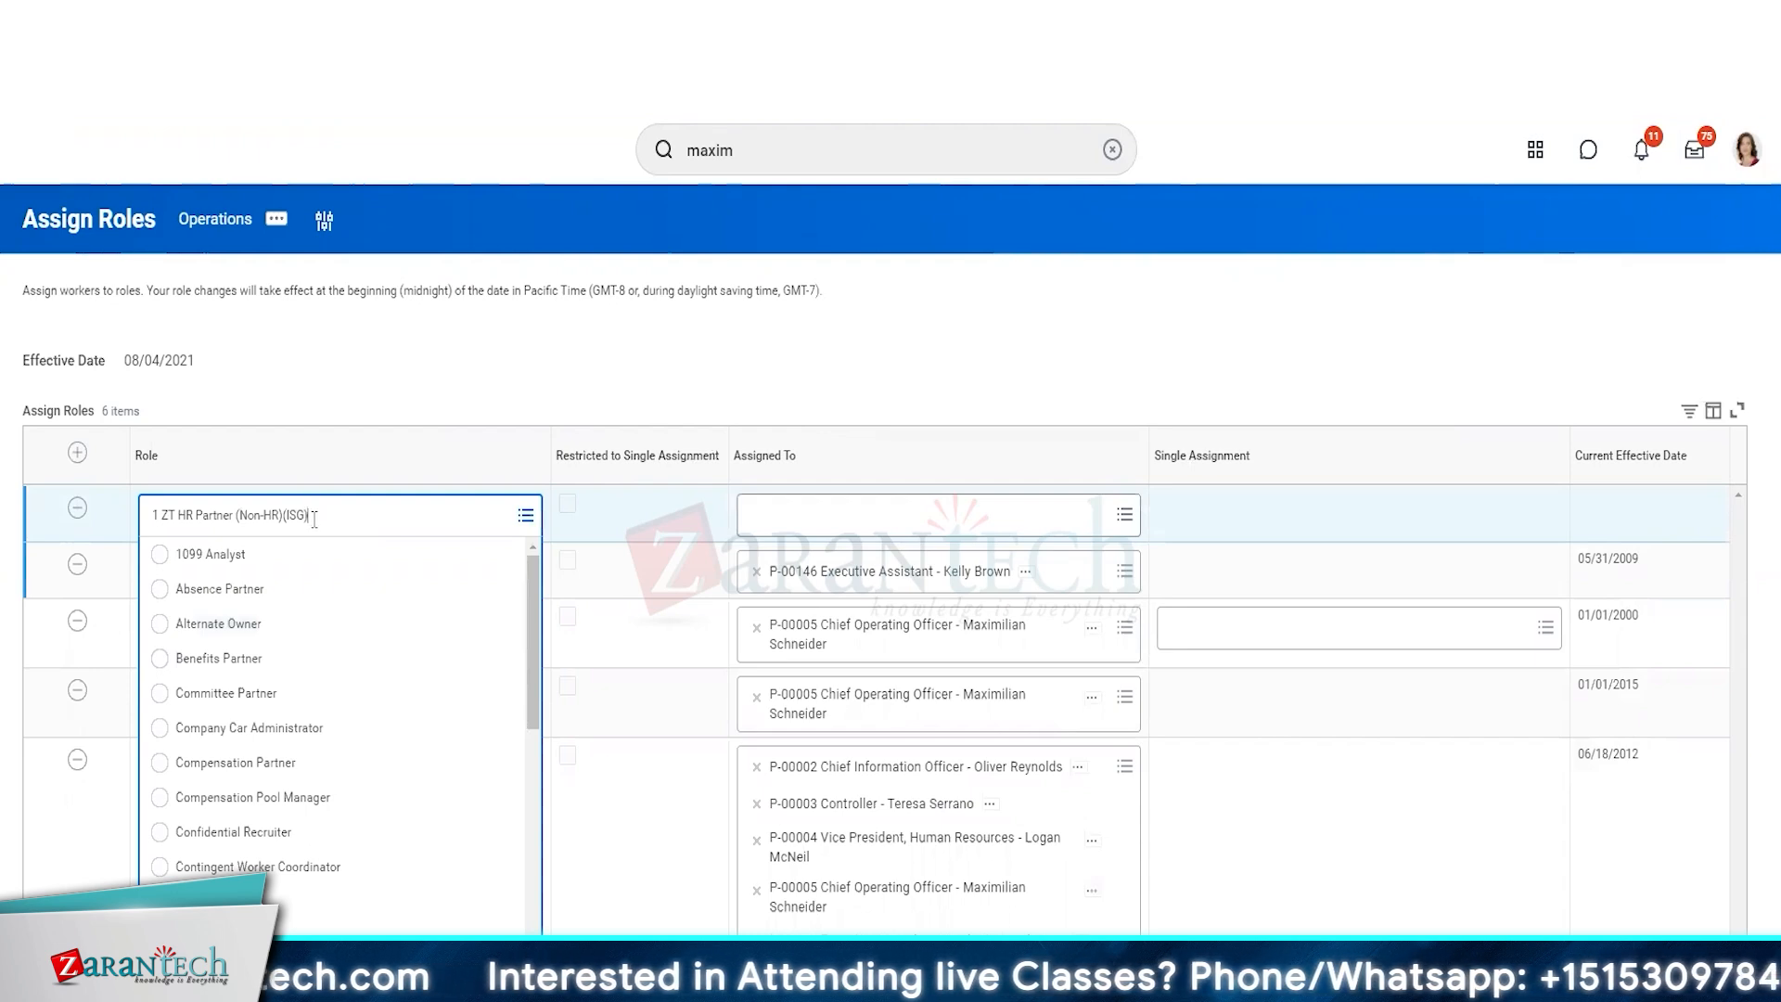
{"action": "key", "text": "Return"}
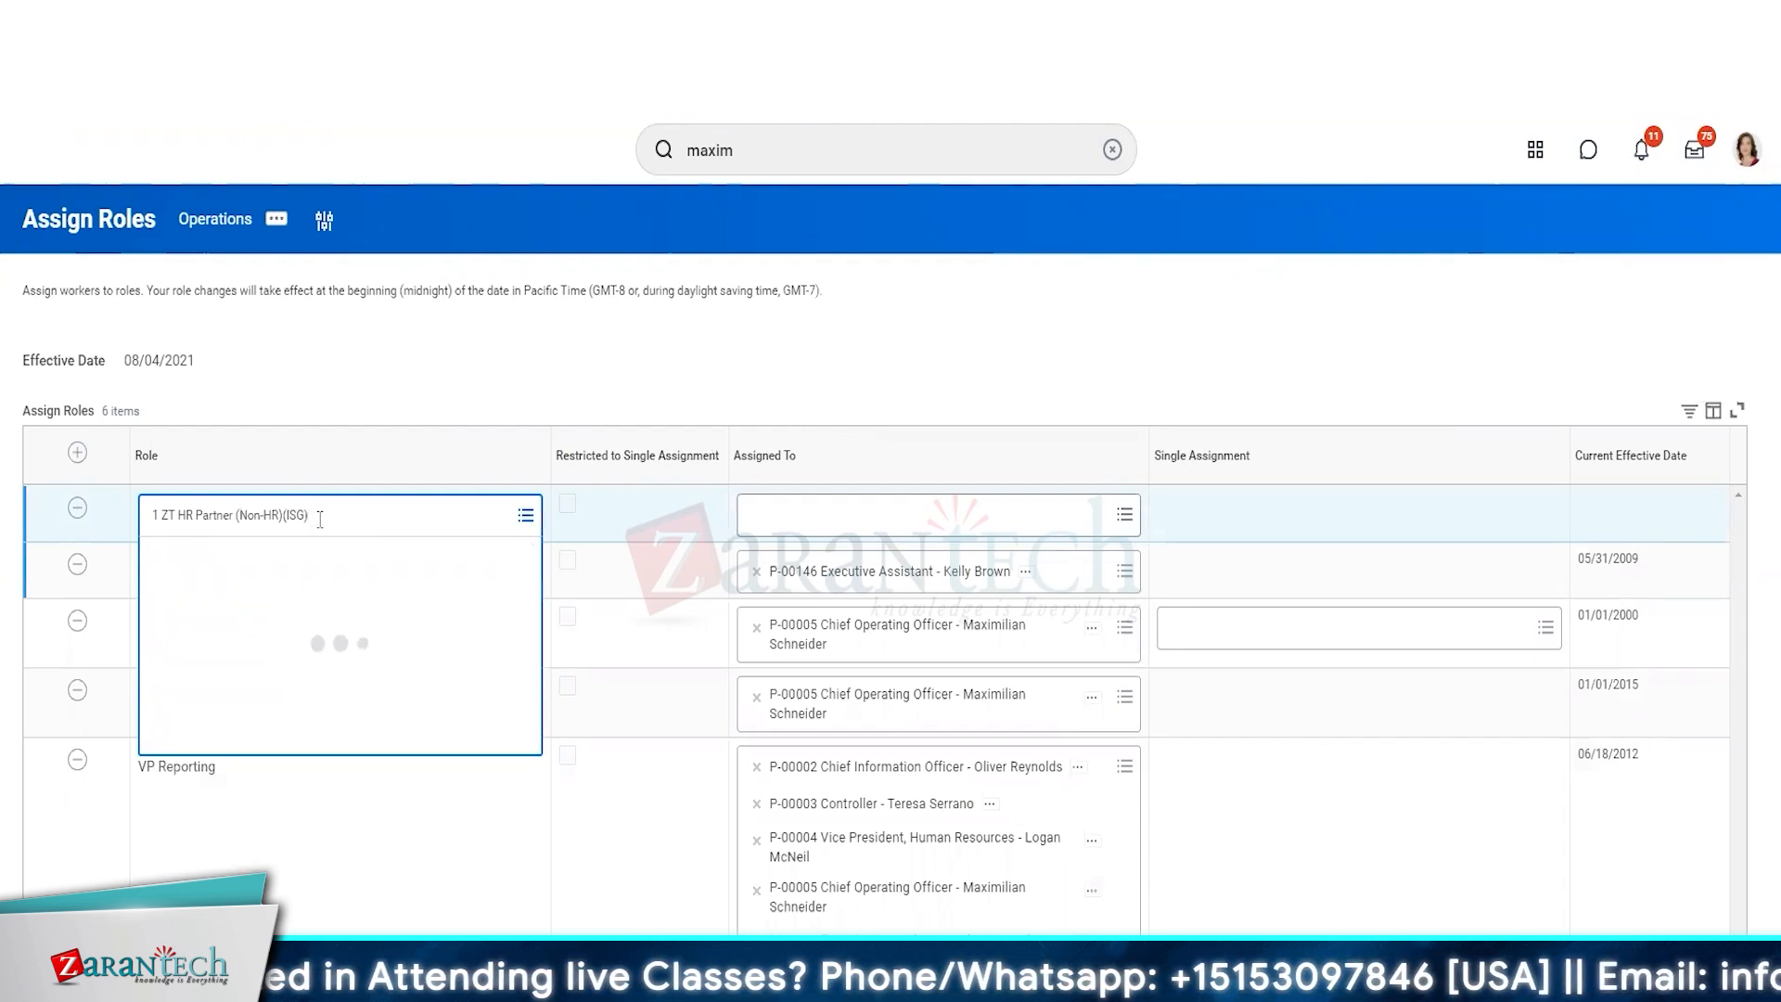
{"action": "left_click", "coordinate": [80, 517]}
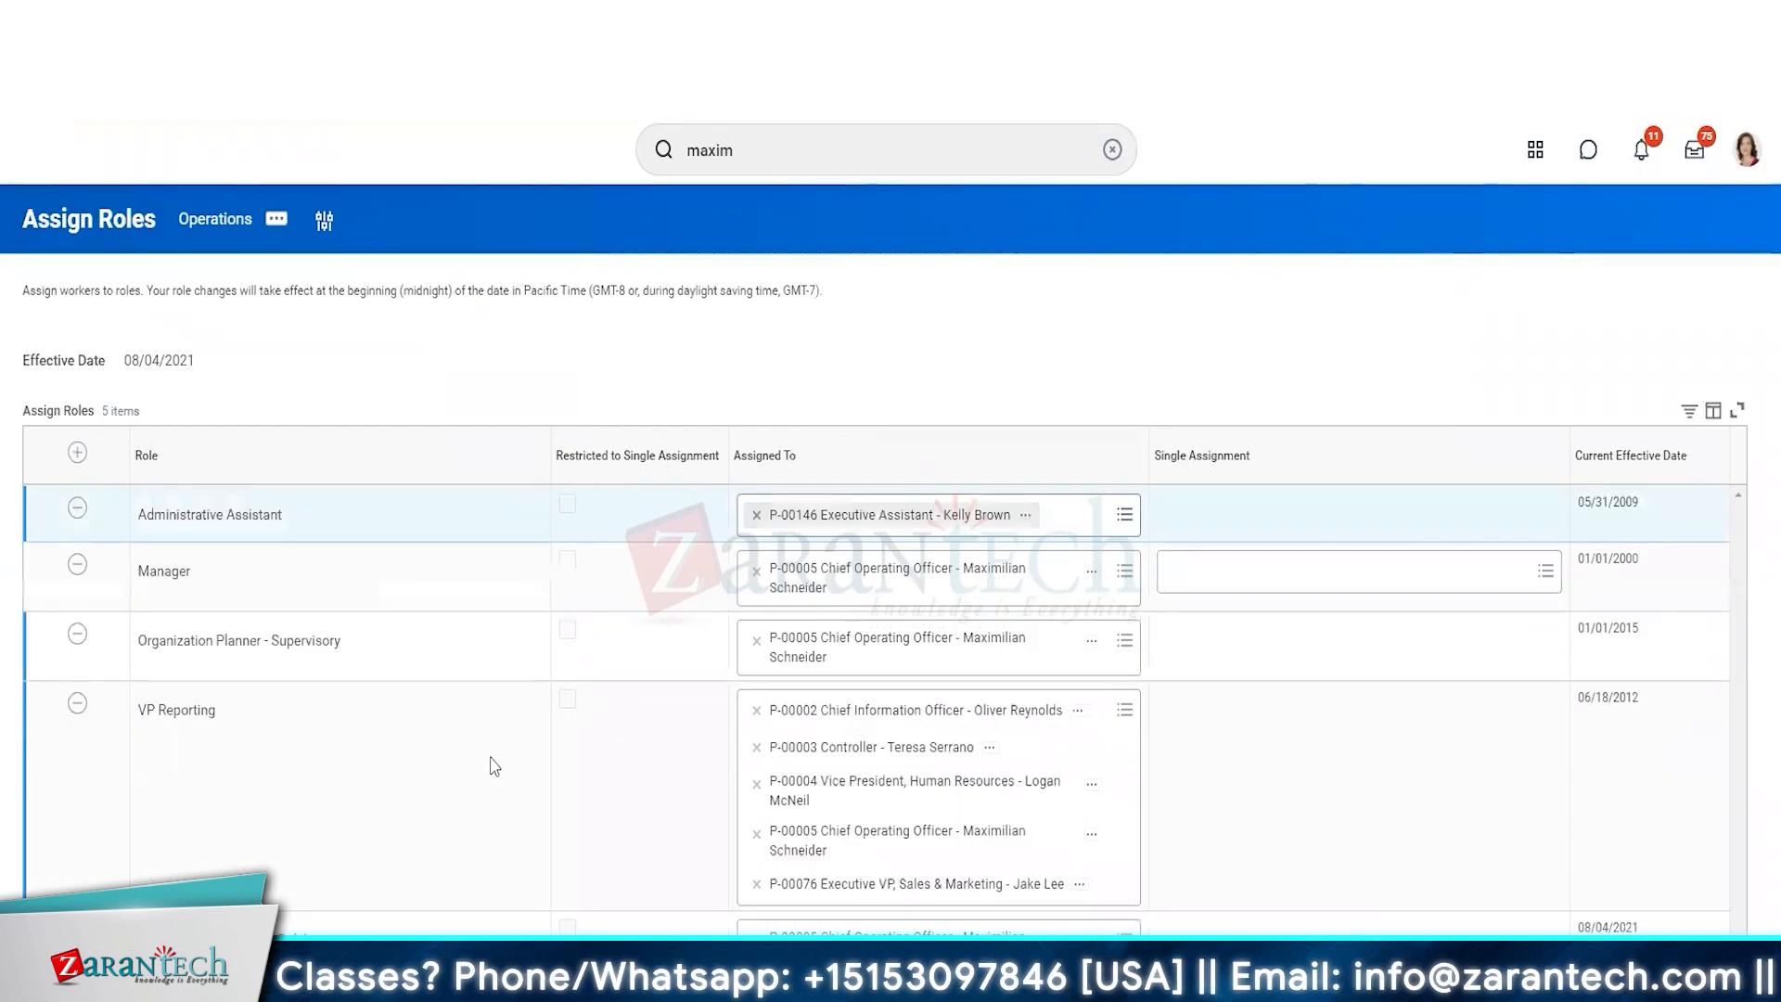
Find ZT HR Partner (Non-HR Role) among the Operations role assignments and examine its linked security group and related actions.
{"action": "scroll", "coordinate": [371, 696], "scroll_direction": "down", "scroll_amount": 4}
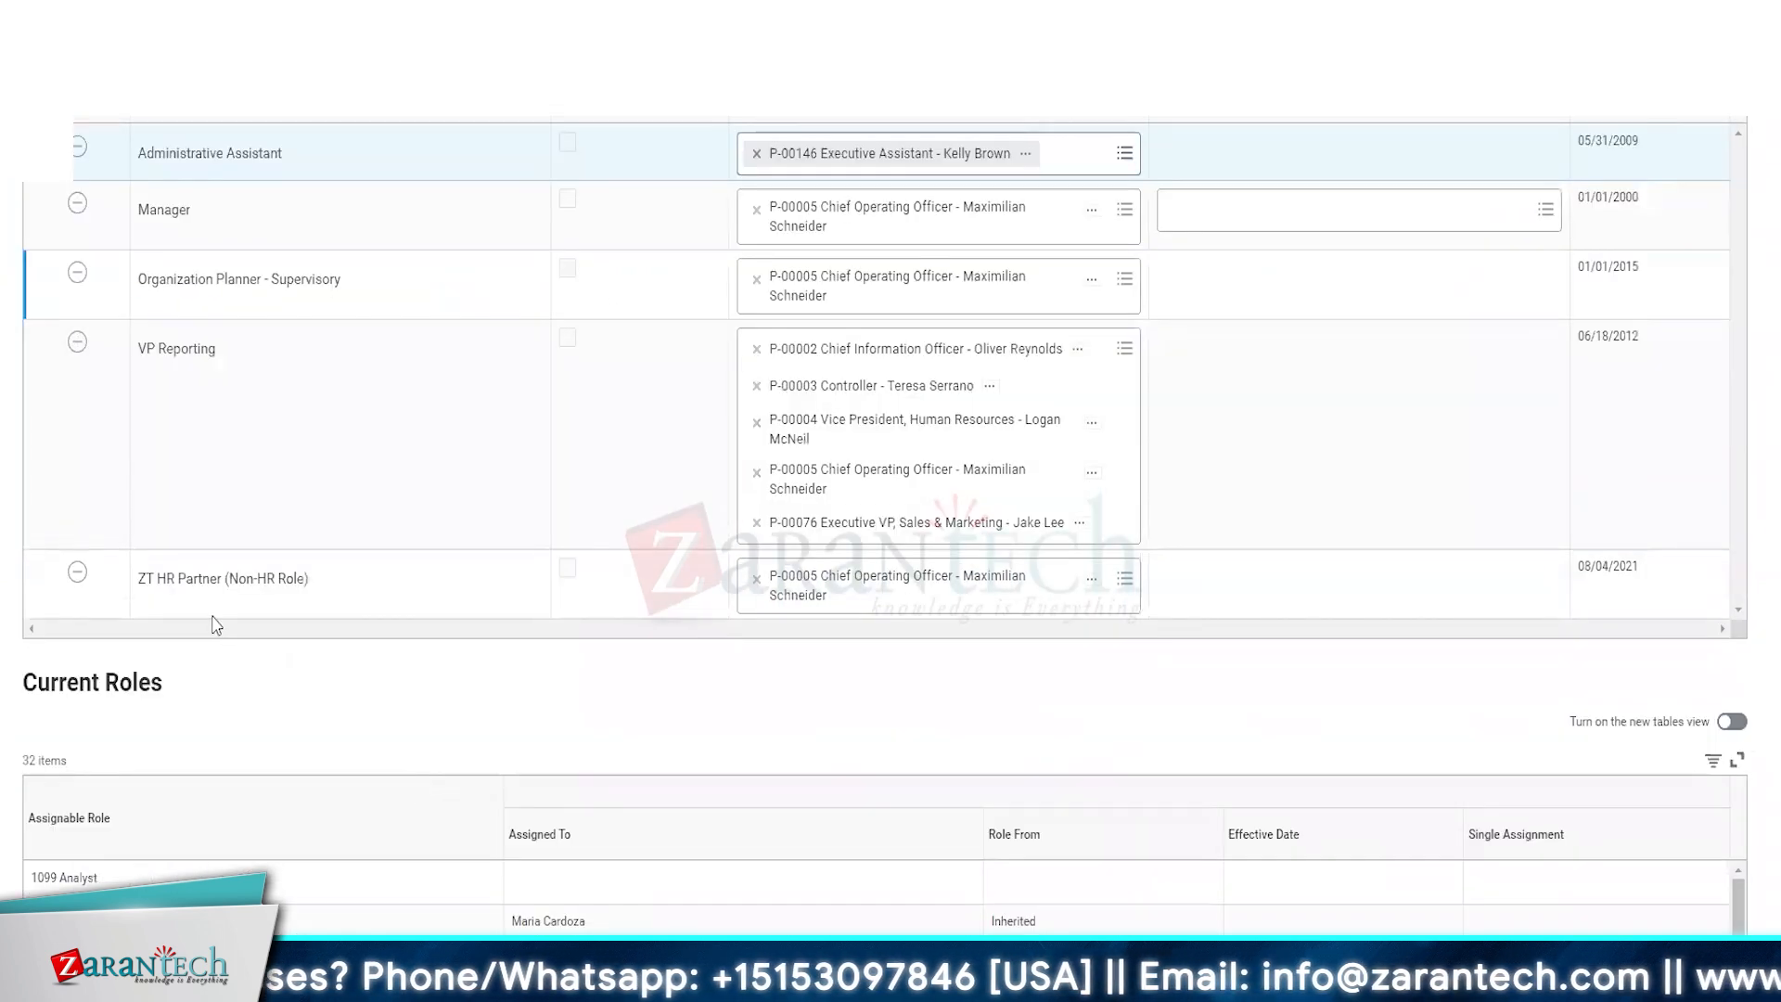
{"action": "left_click", "coordinate": [320, 578]}
{"action": "left_click", "coordinate": [346, 609]}
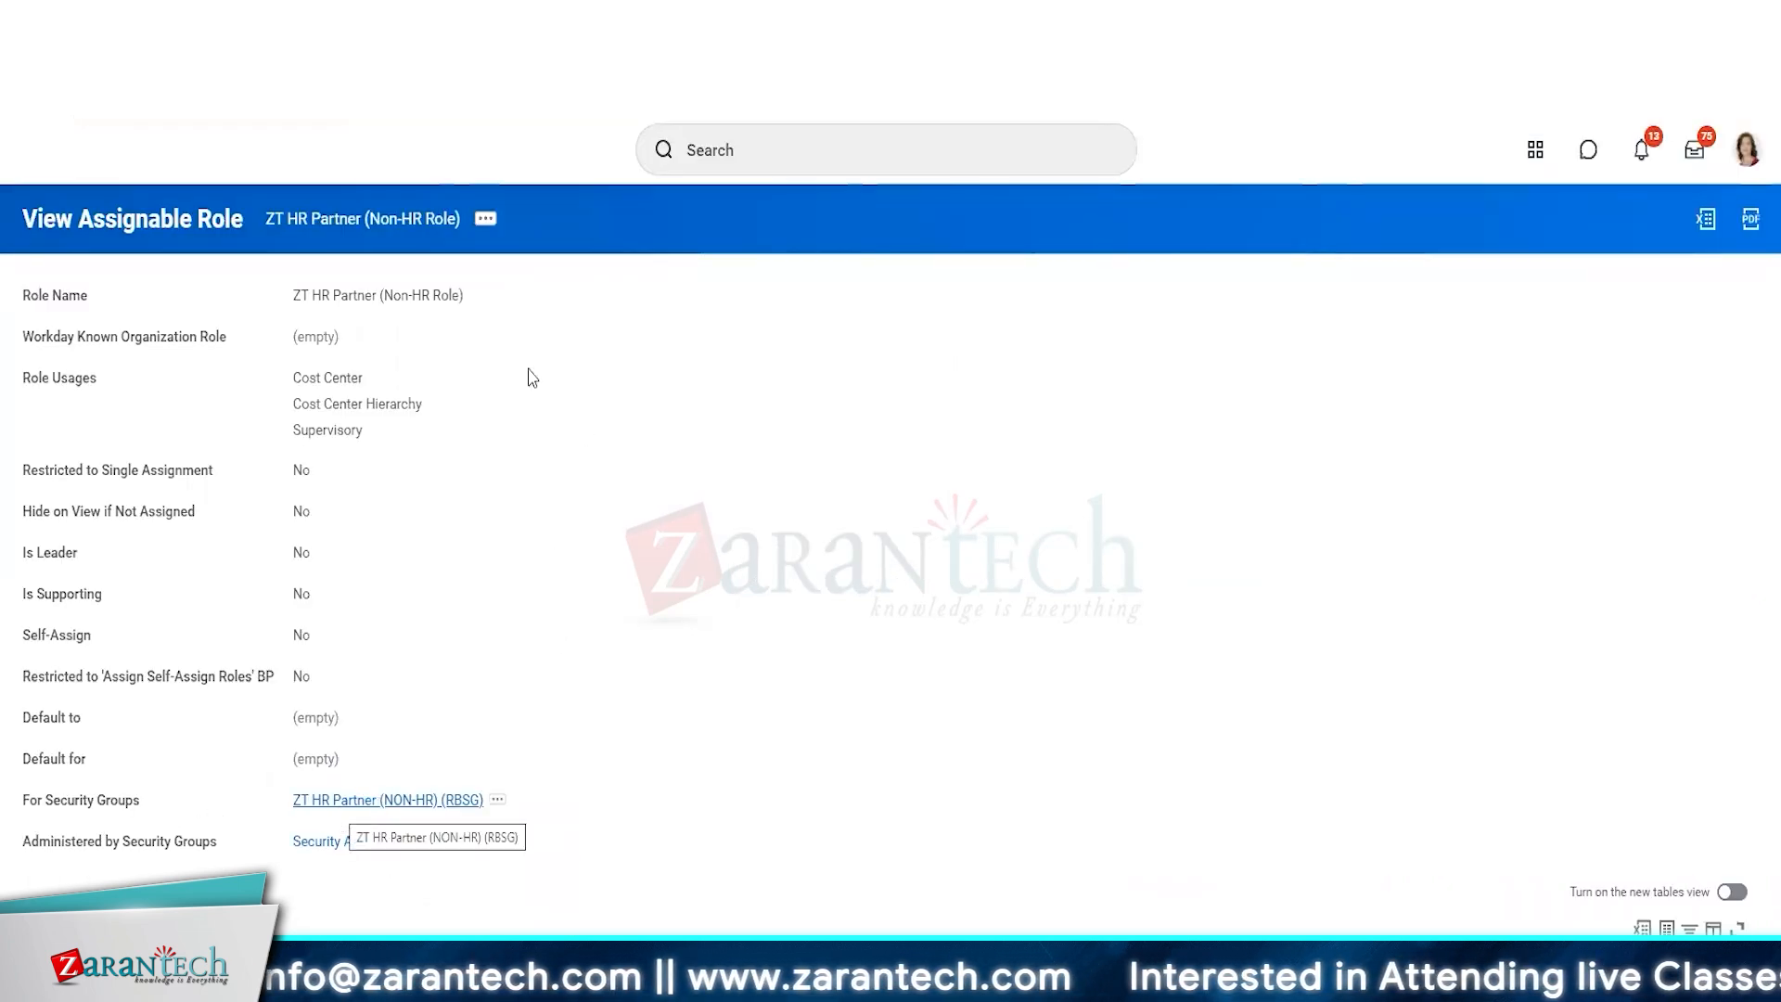
{"action": "left_click", "coordinate": [485, 219]}
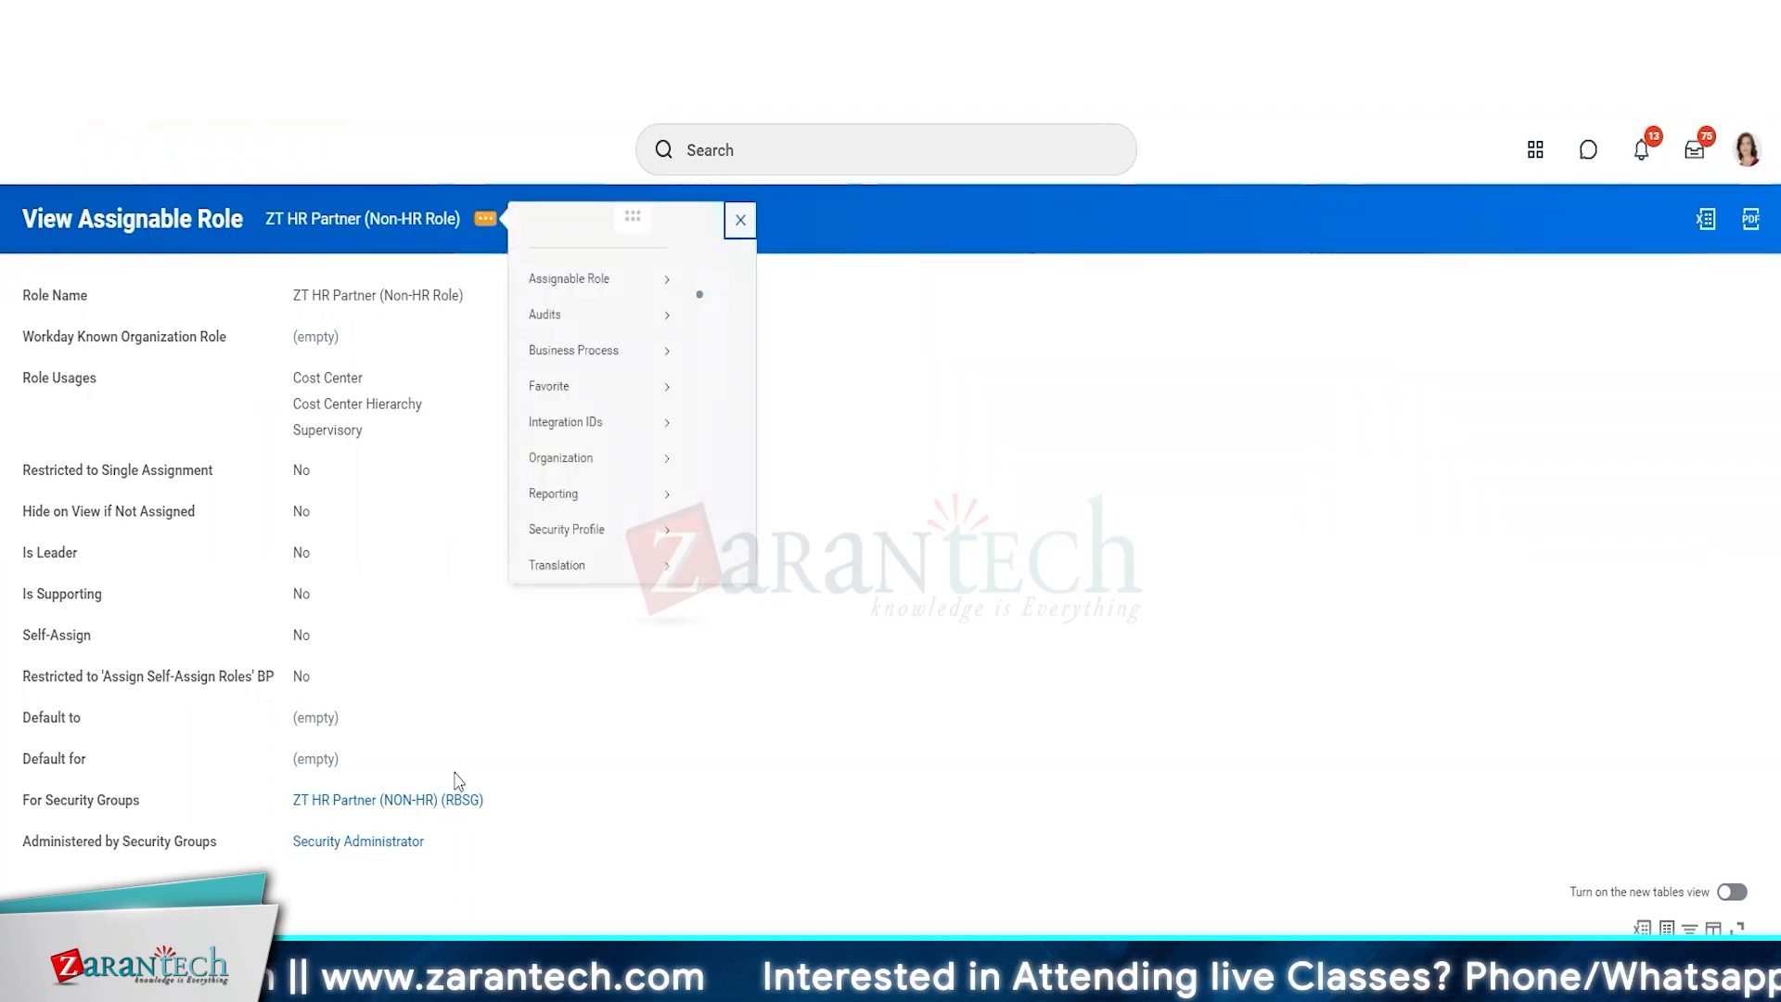
{"action": "mouse_move", "coordinate": [576, 309]}
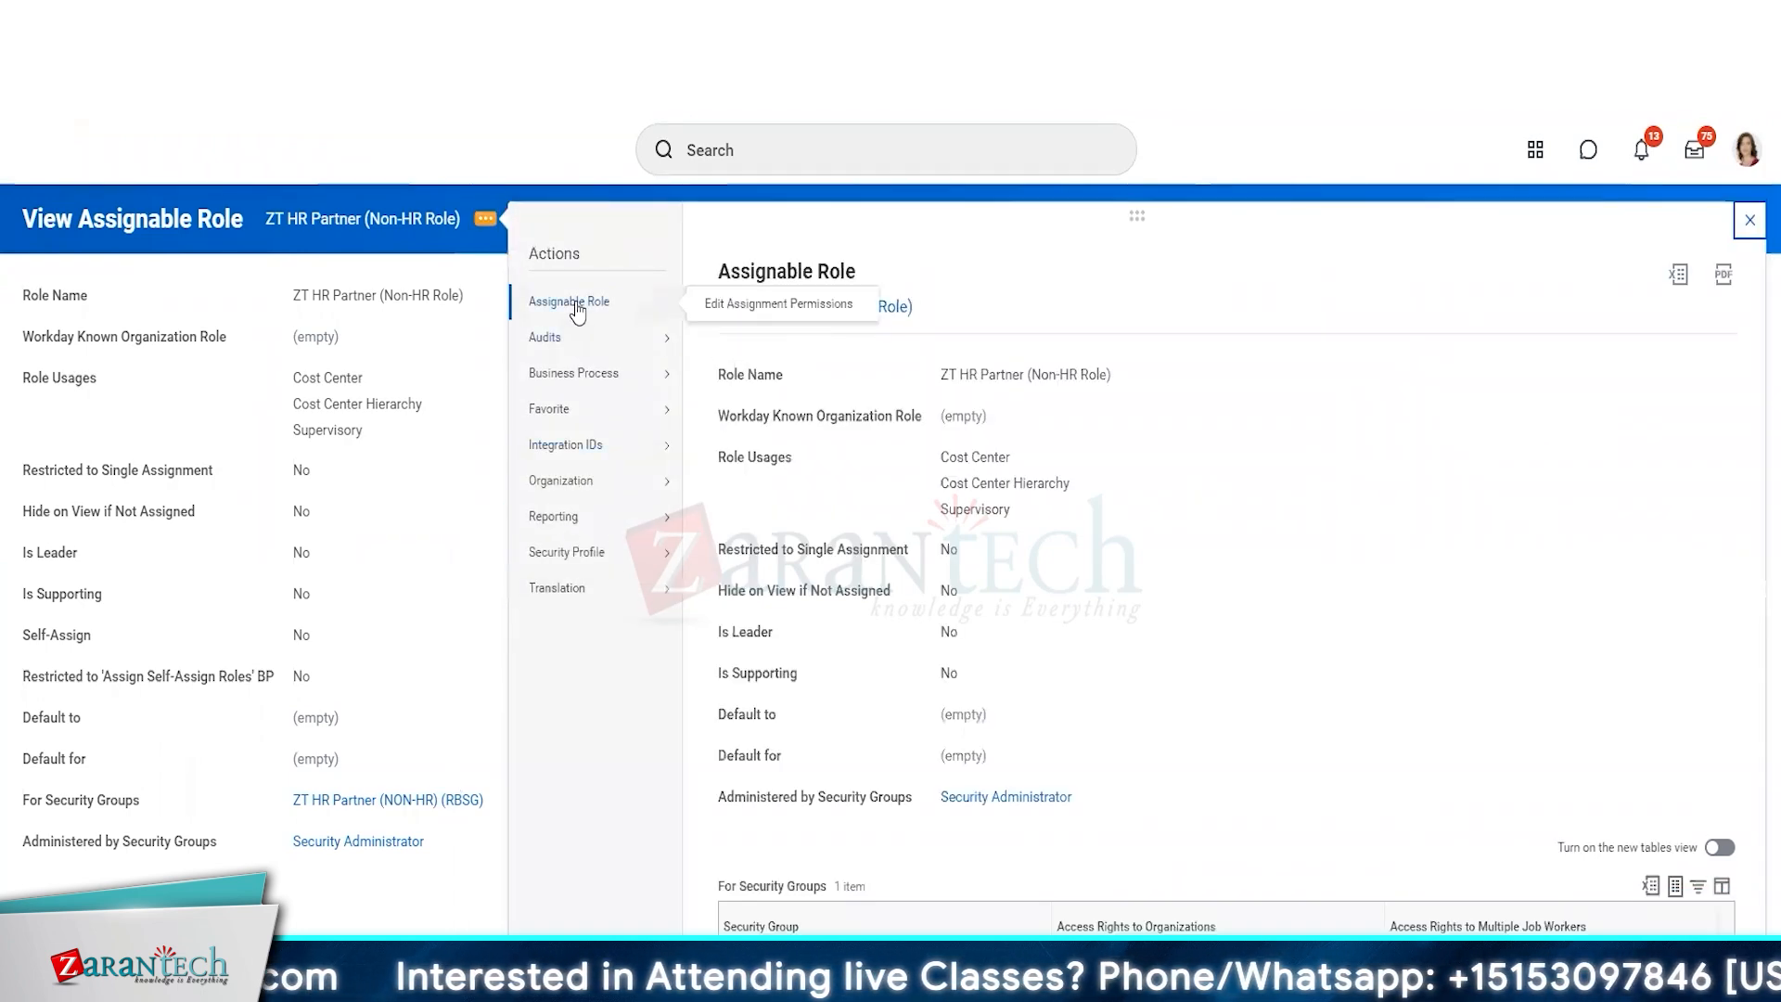
{"action": "mouse_move", "coordinate": [570, 382]}
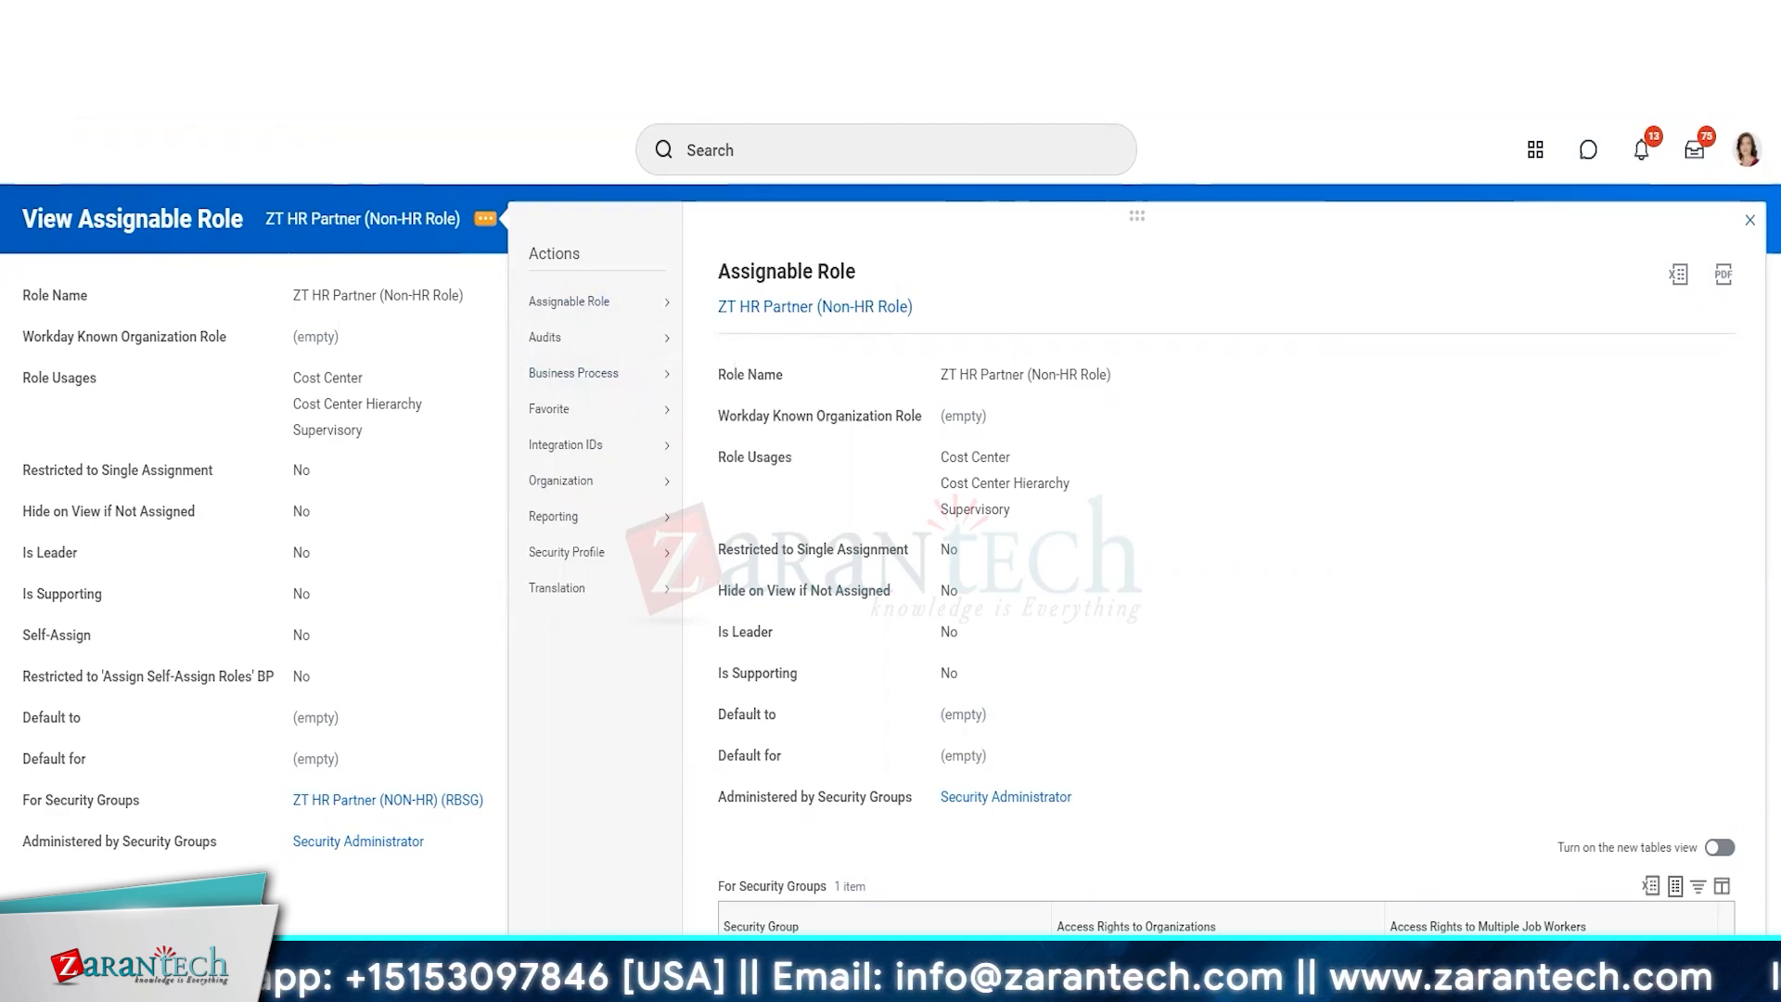
{"action": "left_click", "coordinate": [487, 782]}
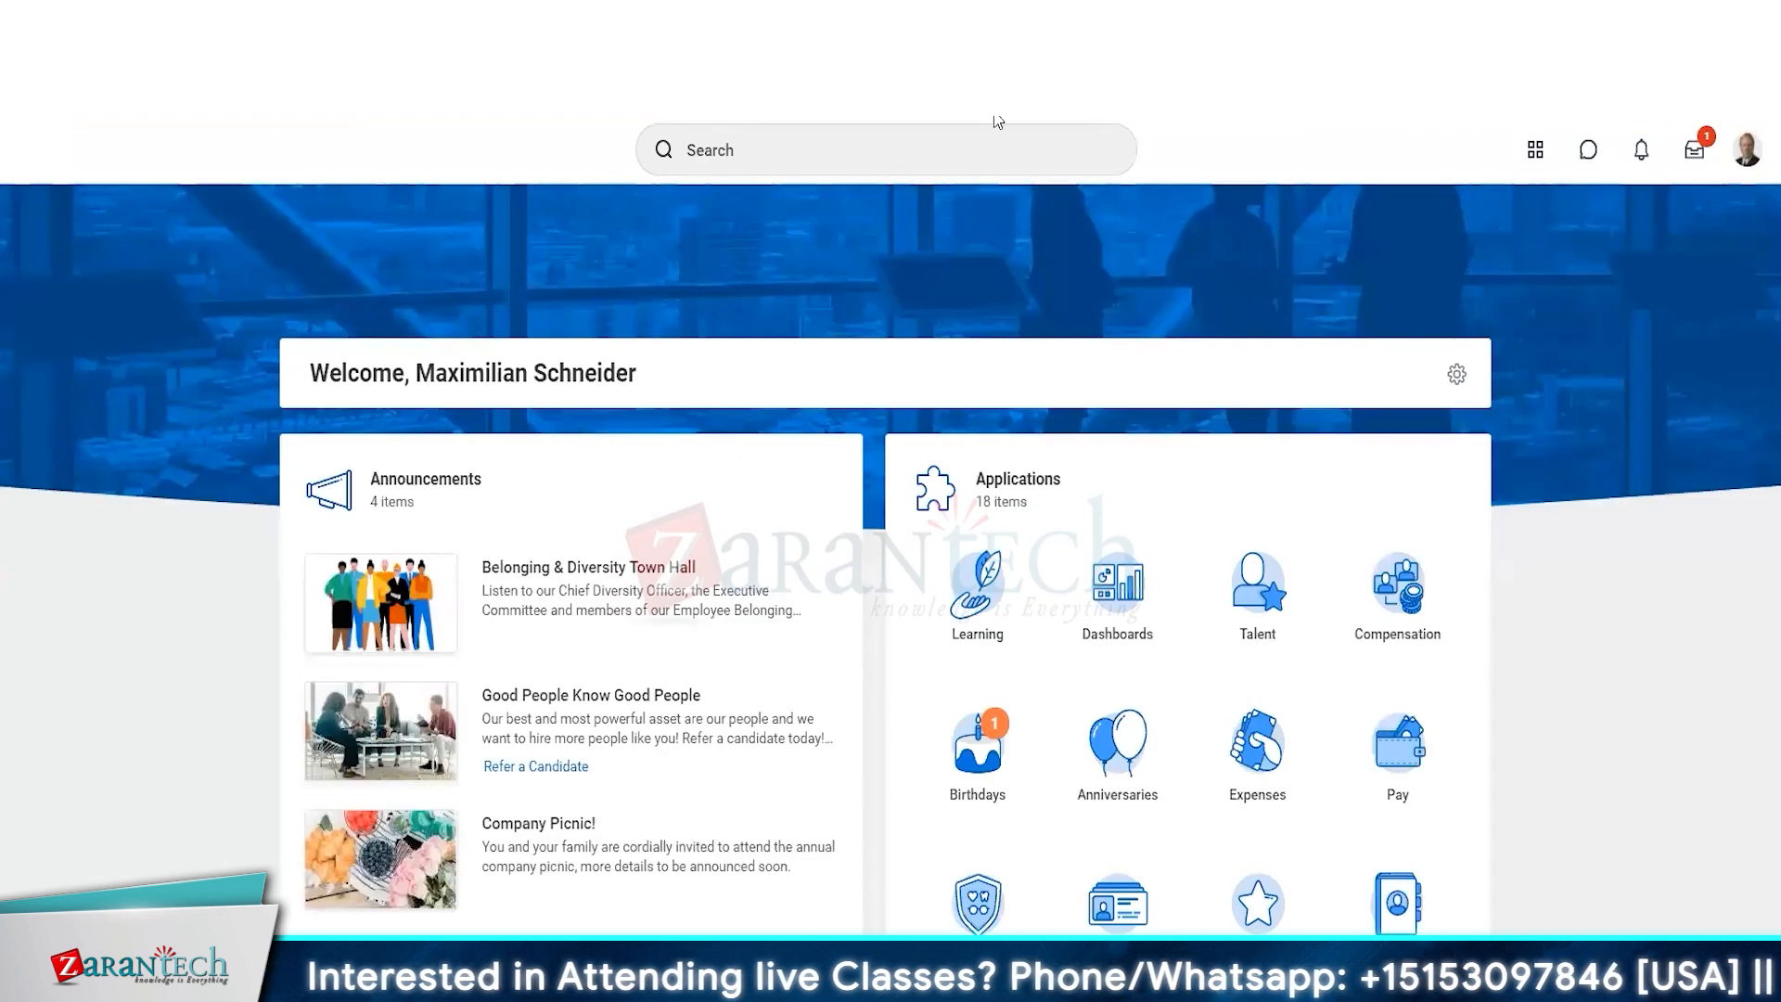
In the Chief Operating Officer's session, find the Vice President, Human Resources by first name and check that worker's compensation and team.
{"action": "left_click", "coordinate": [950, 150]}
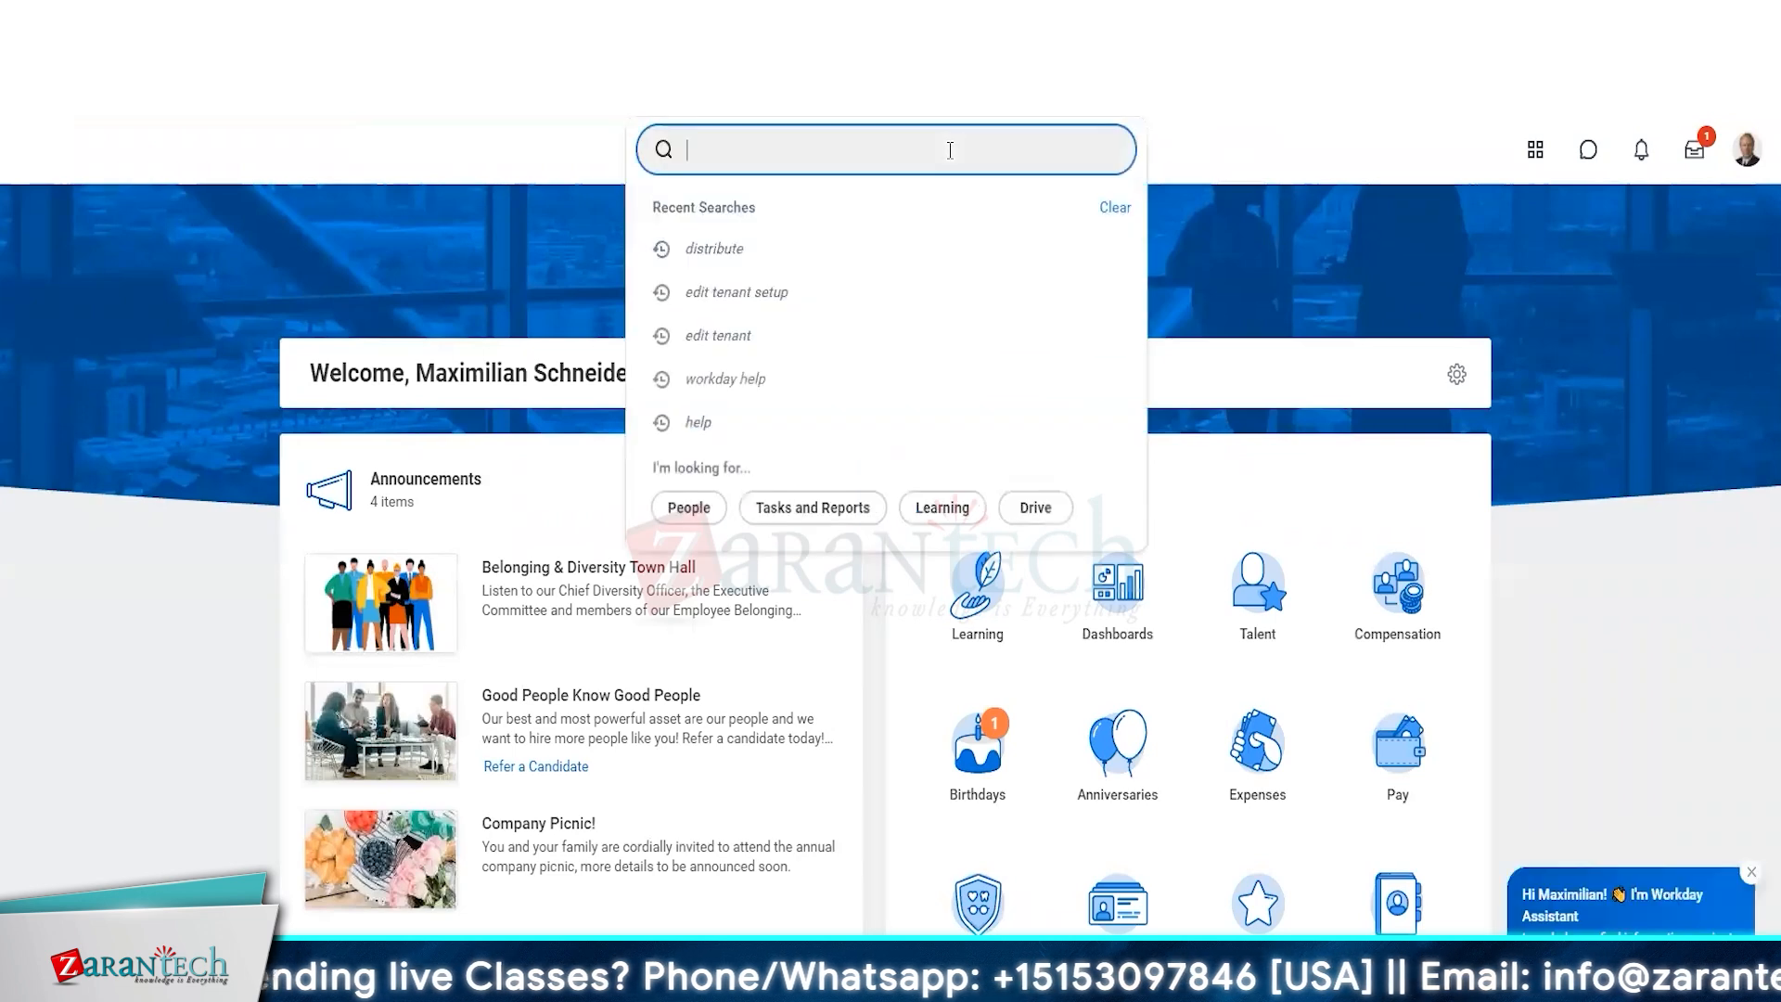
{"action": "type", "text": "lohan"}
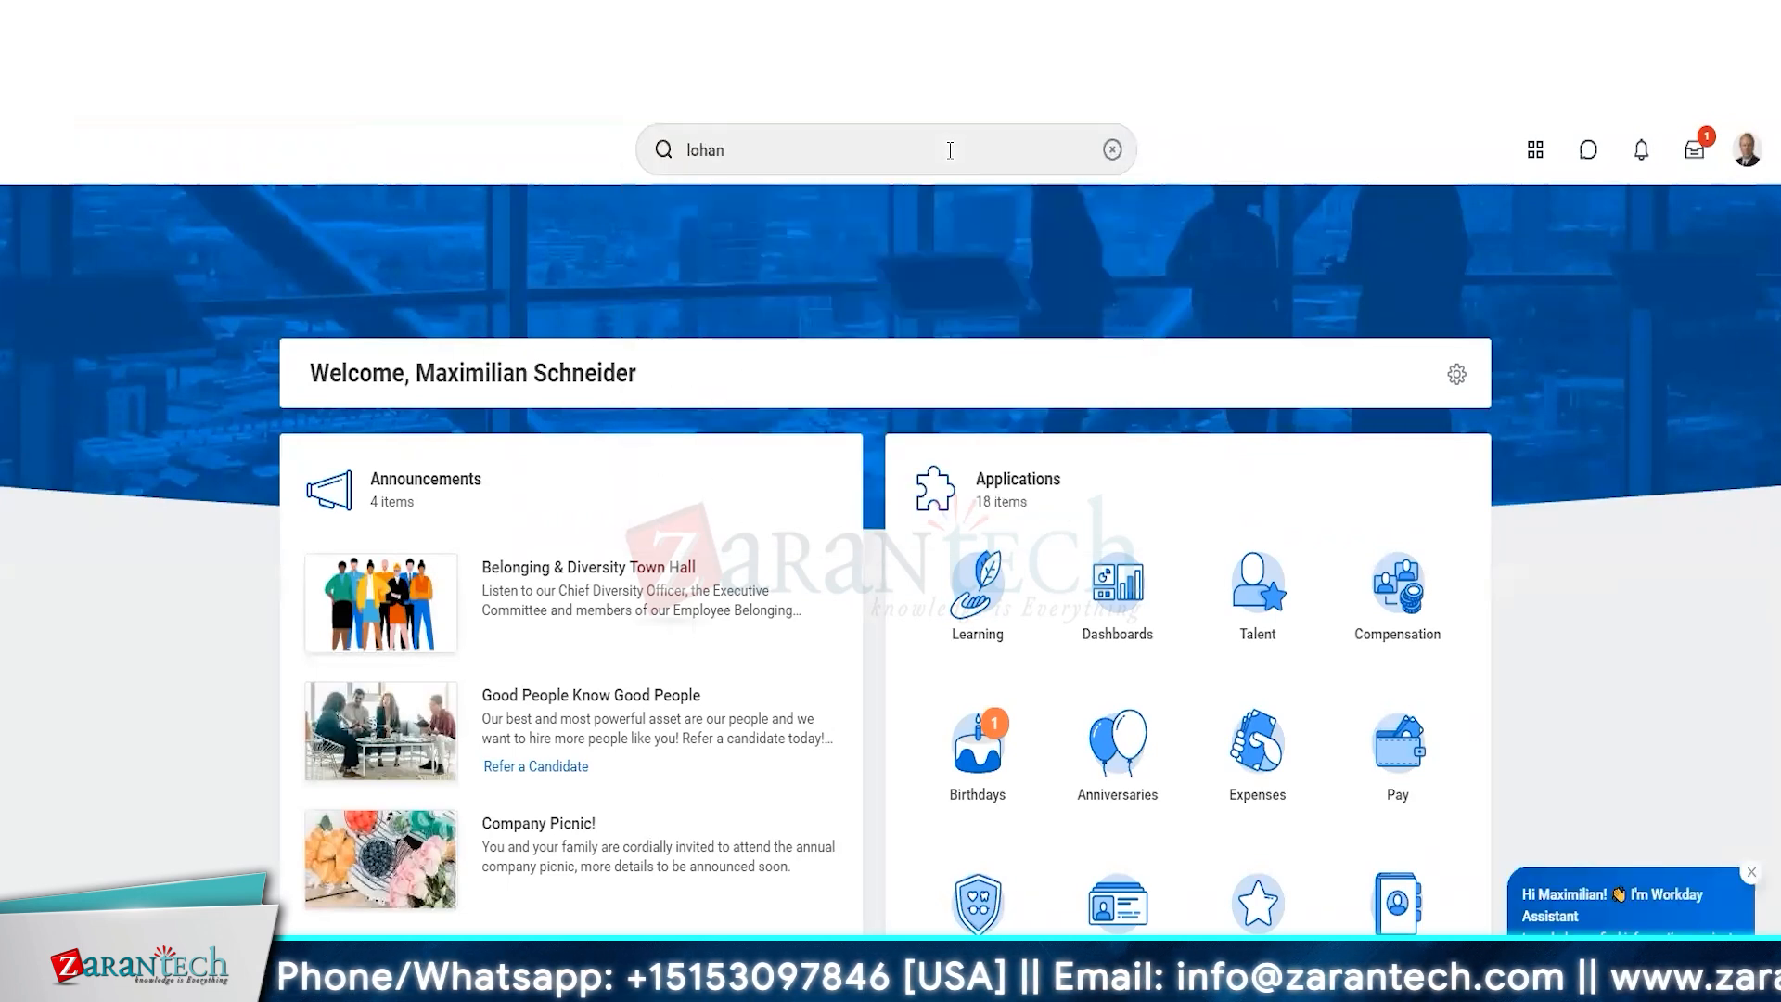
{"action": "key", "text": "Return"}
{"action": "left_click", "coordinate": [950, 151]}
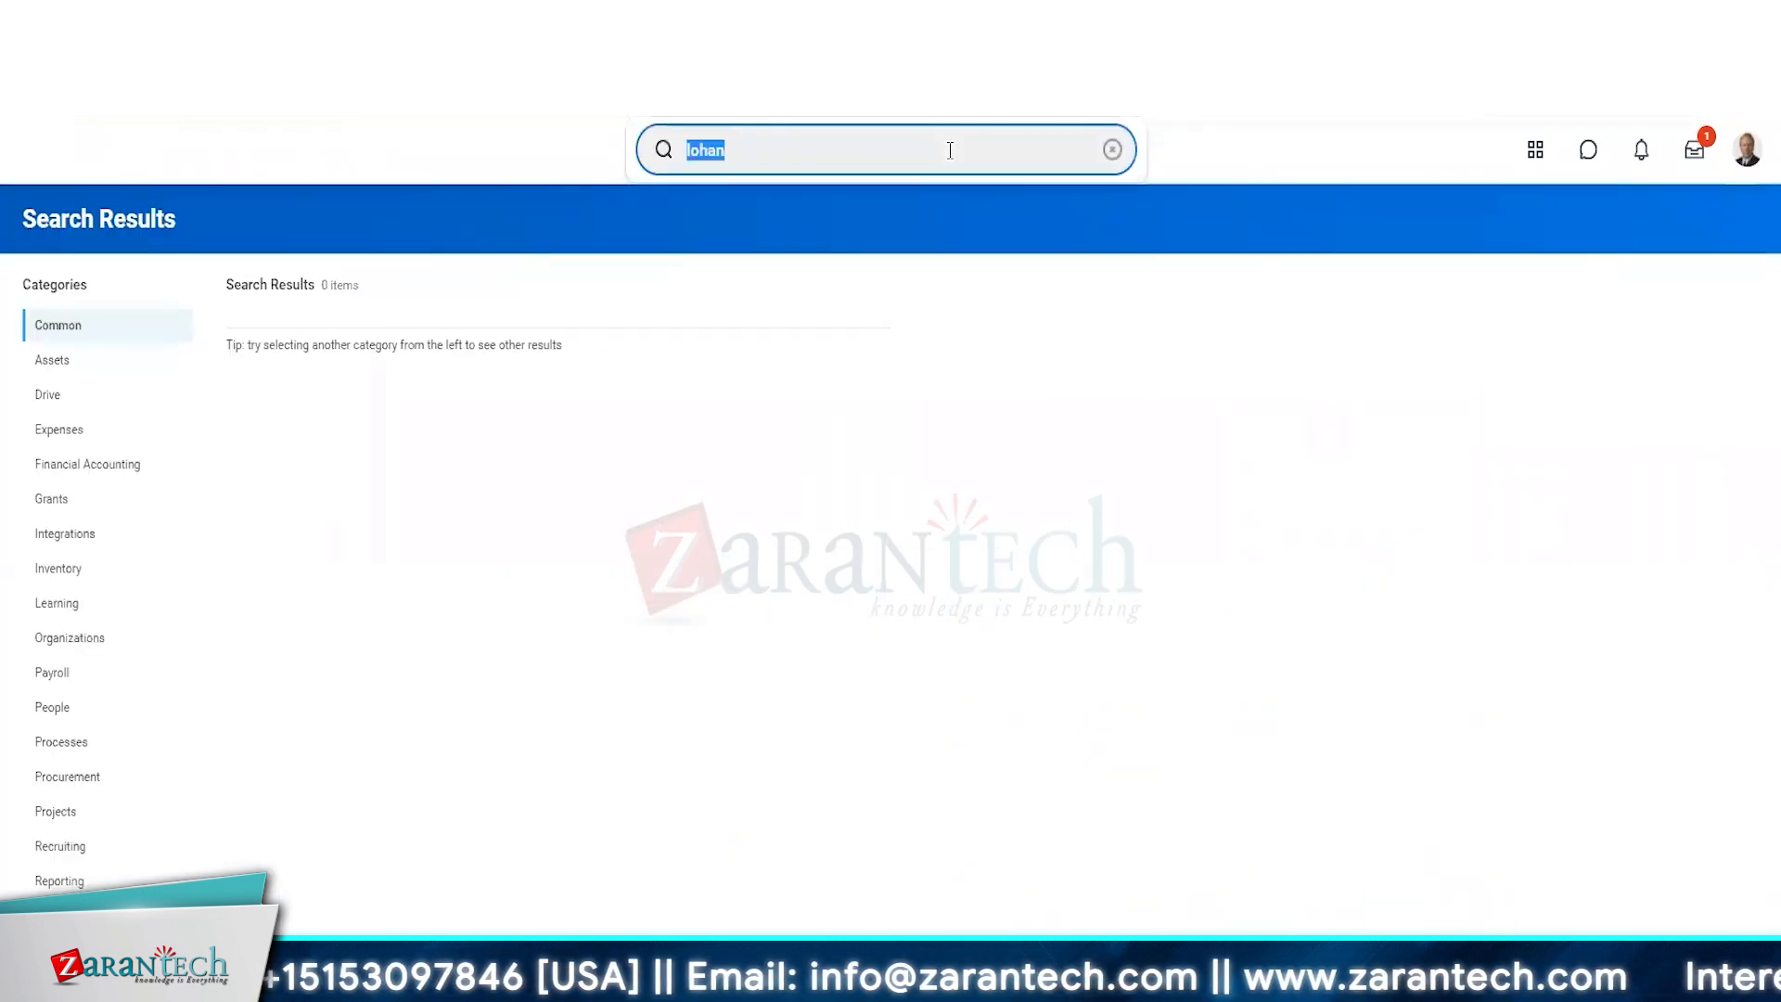
{"action": "type", "text": "logan"}
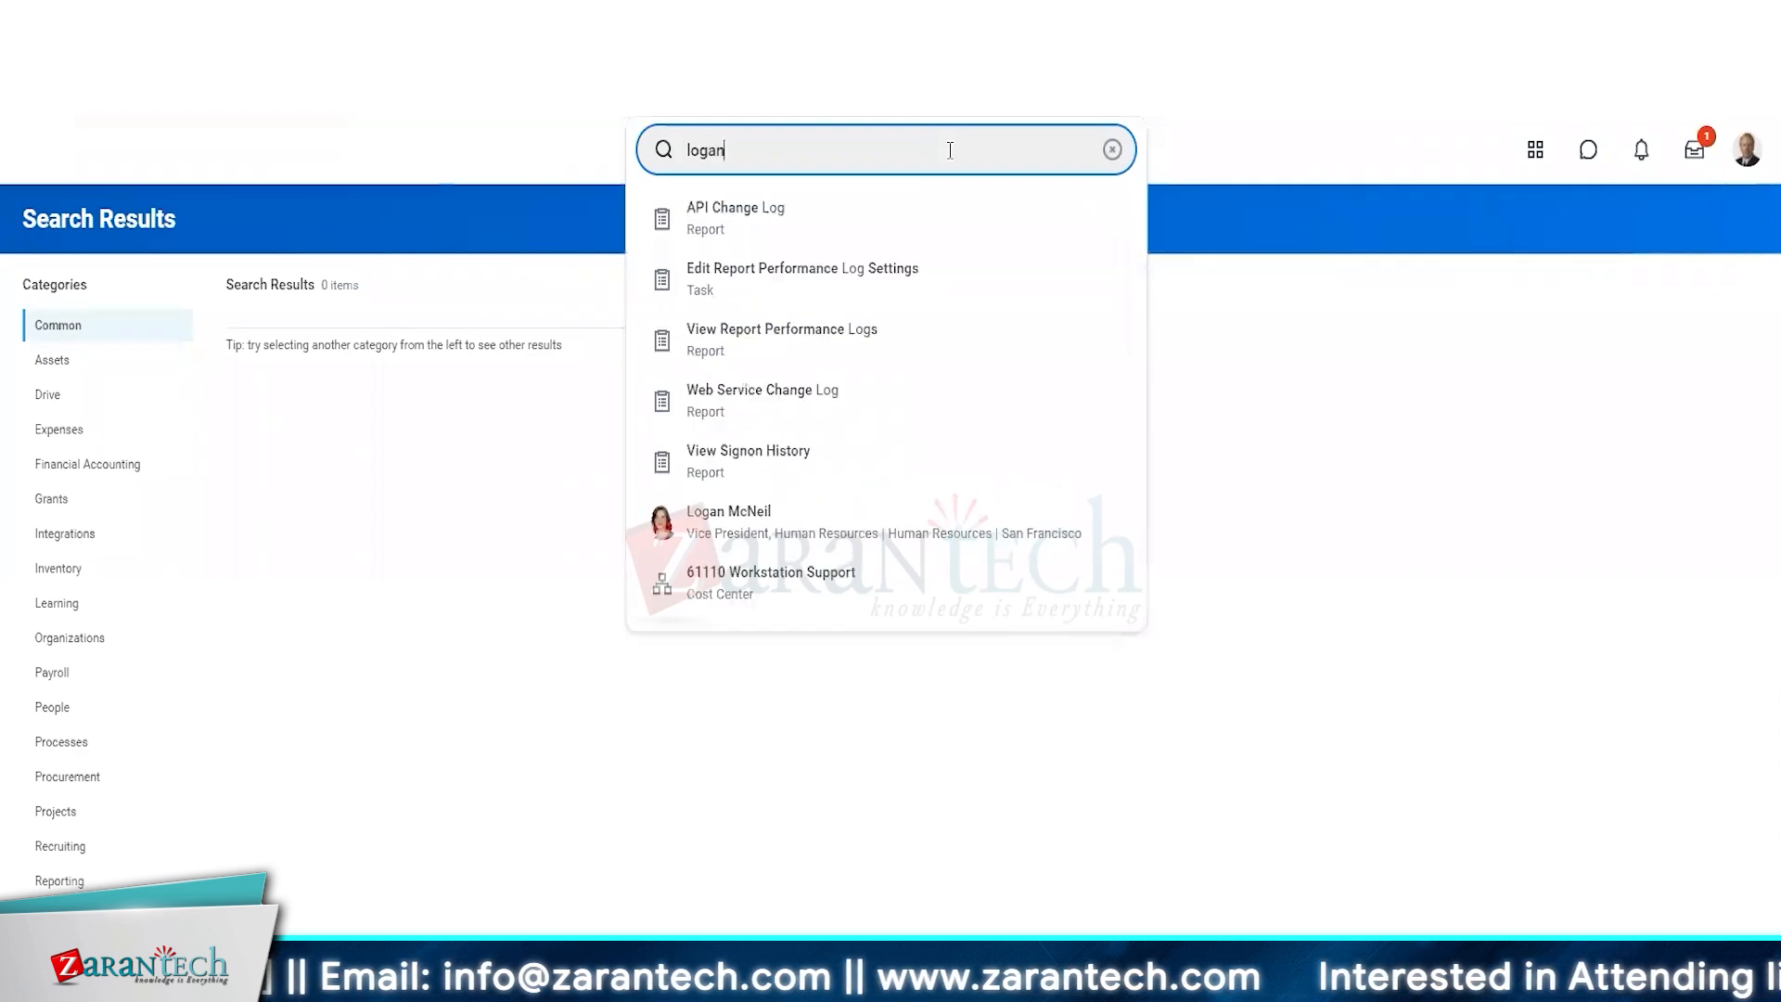
{"action": "key", "text": "Return"}
{"action": "left_click", "coordinate": [327, 364]}
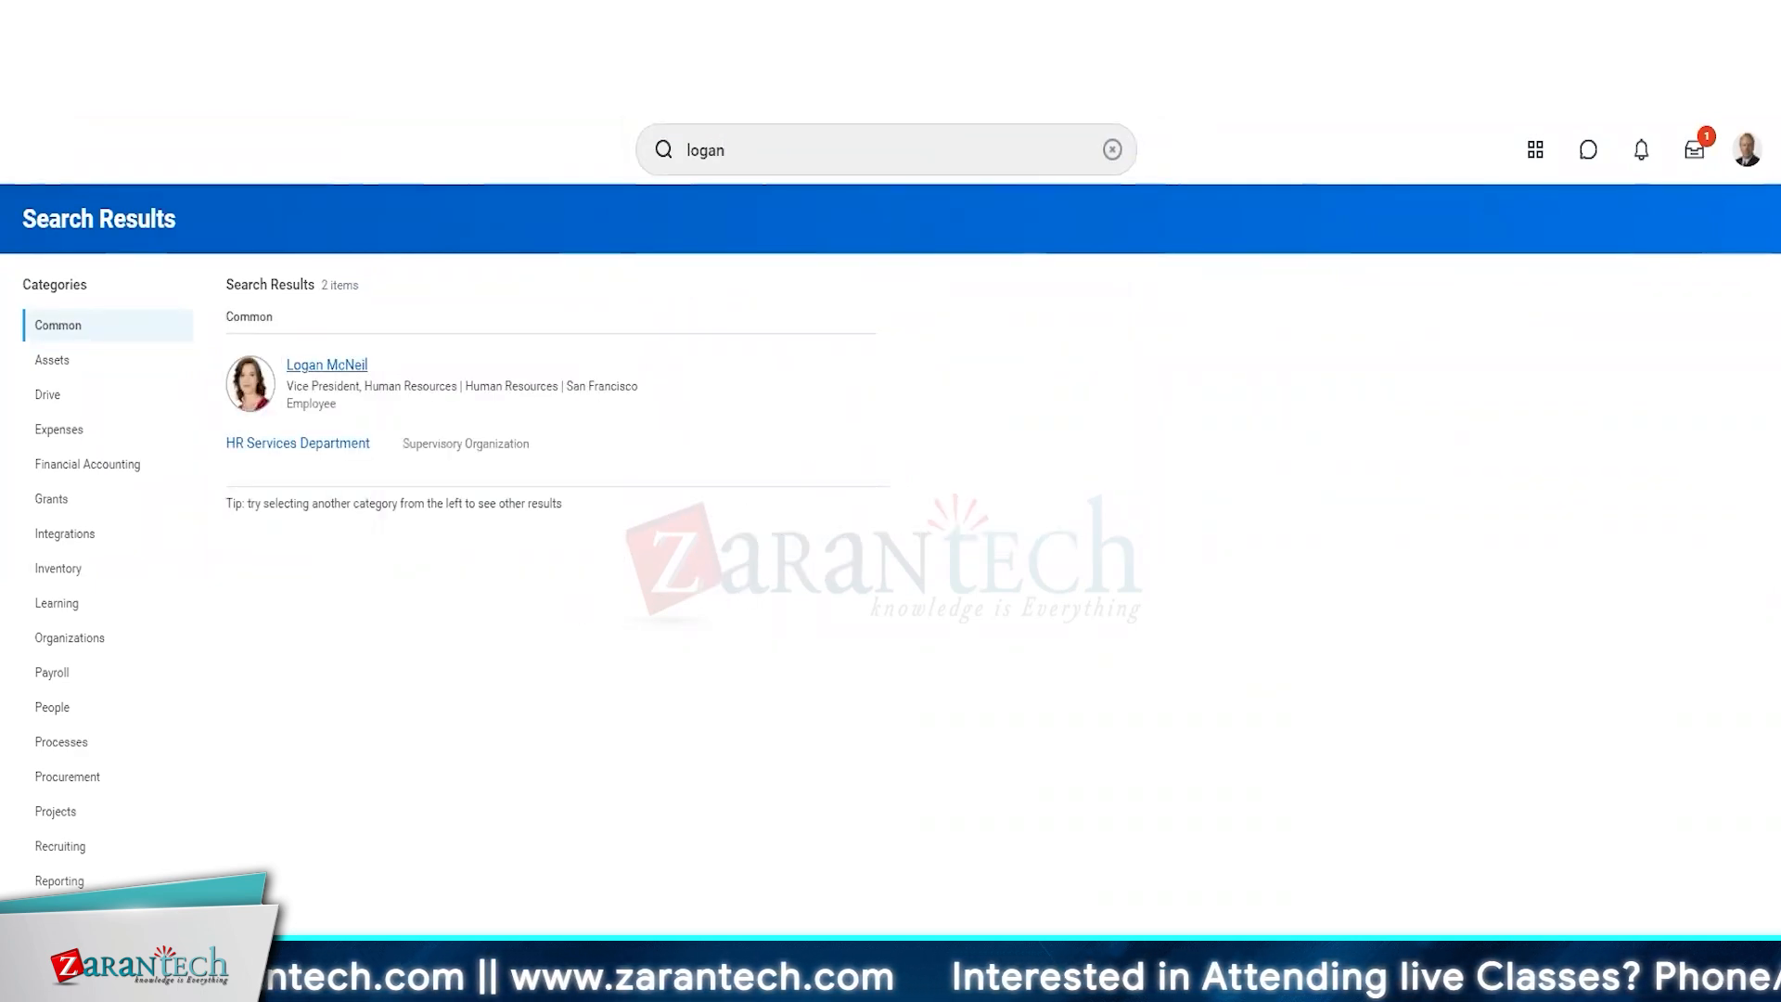
{"action": "left_click", "coordinate": [98, 784]}
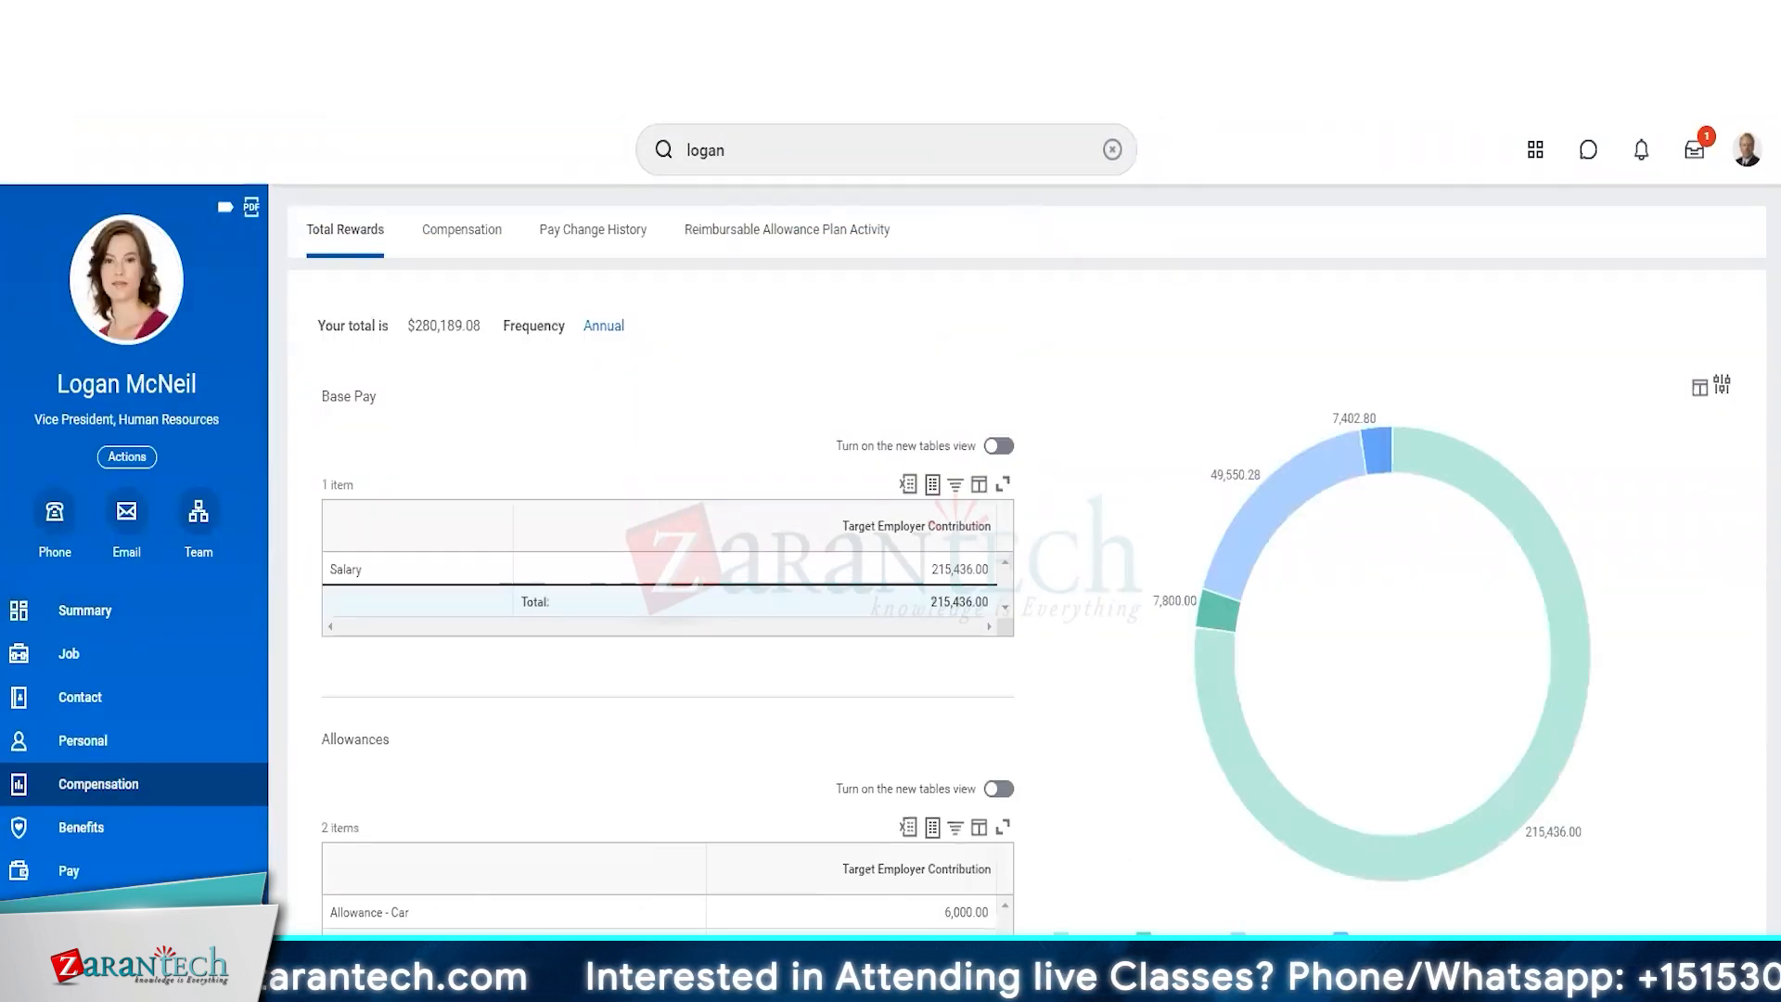
{"action": "left_click", "coordinate": [198, 511]}
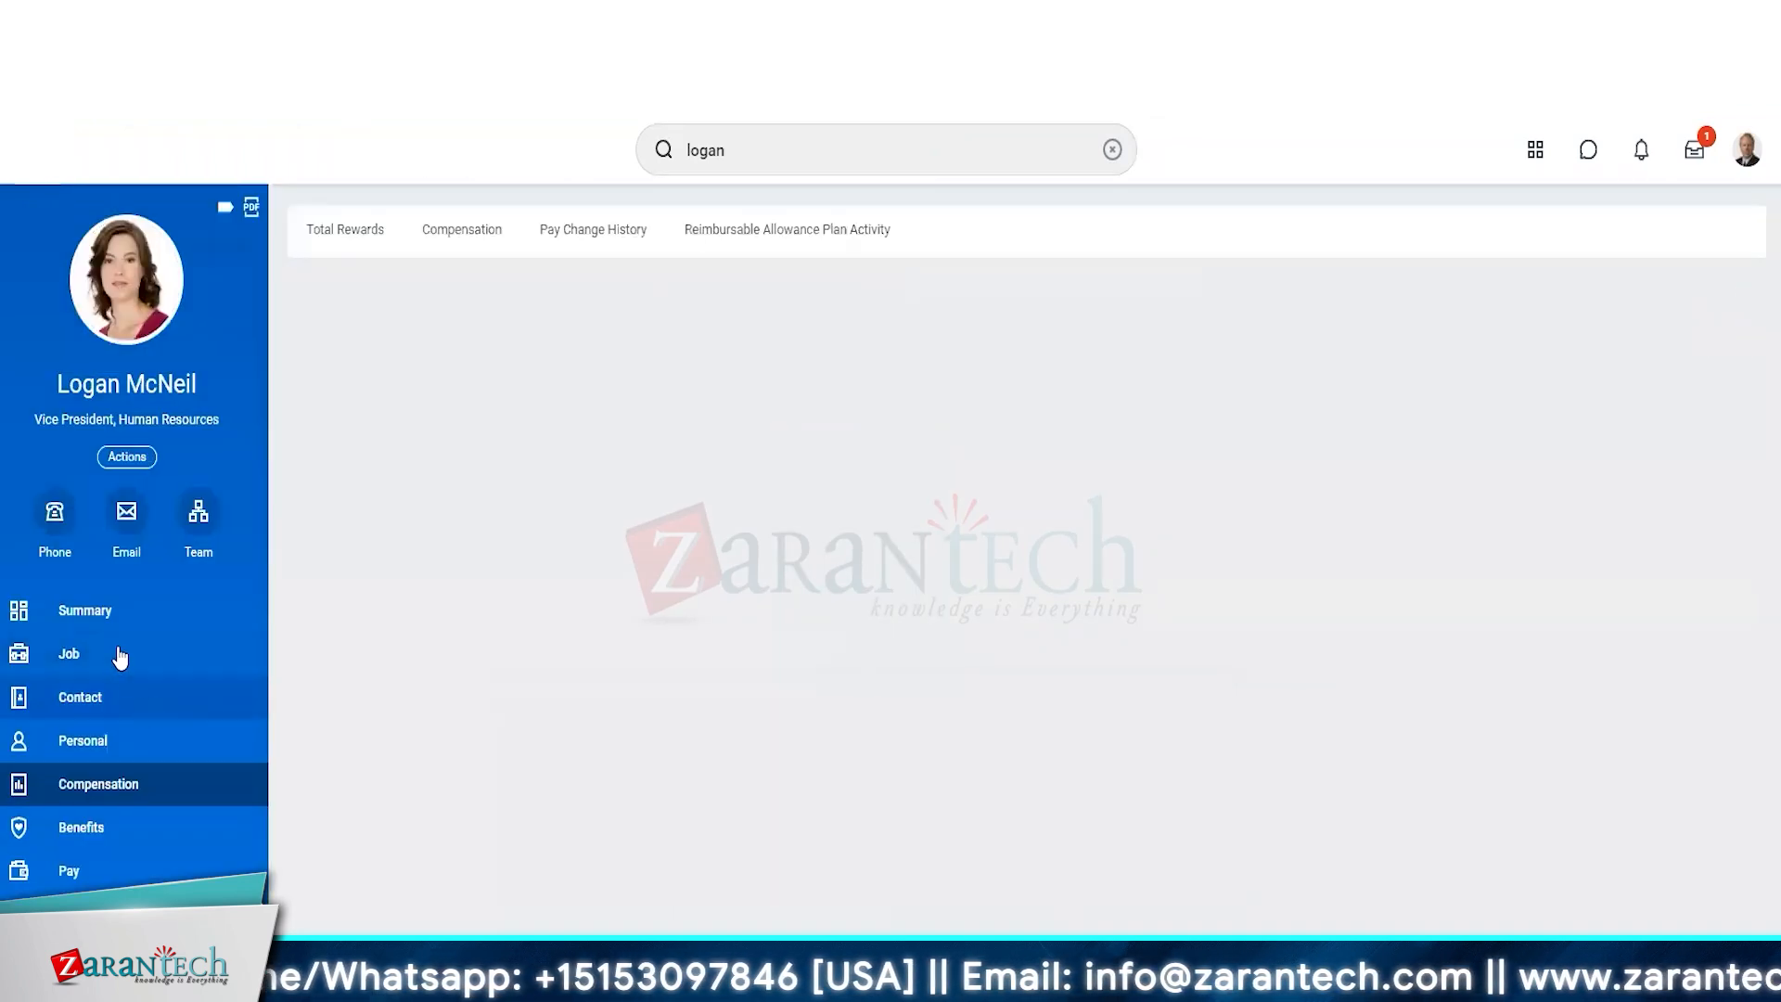
Check the HR vice president's organization in the profile summary, and open both Human Resources organizations from the security group's full exclusion list.
{"action": "left_click", "coordinate": [66, 612]}
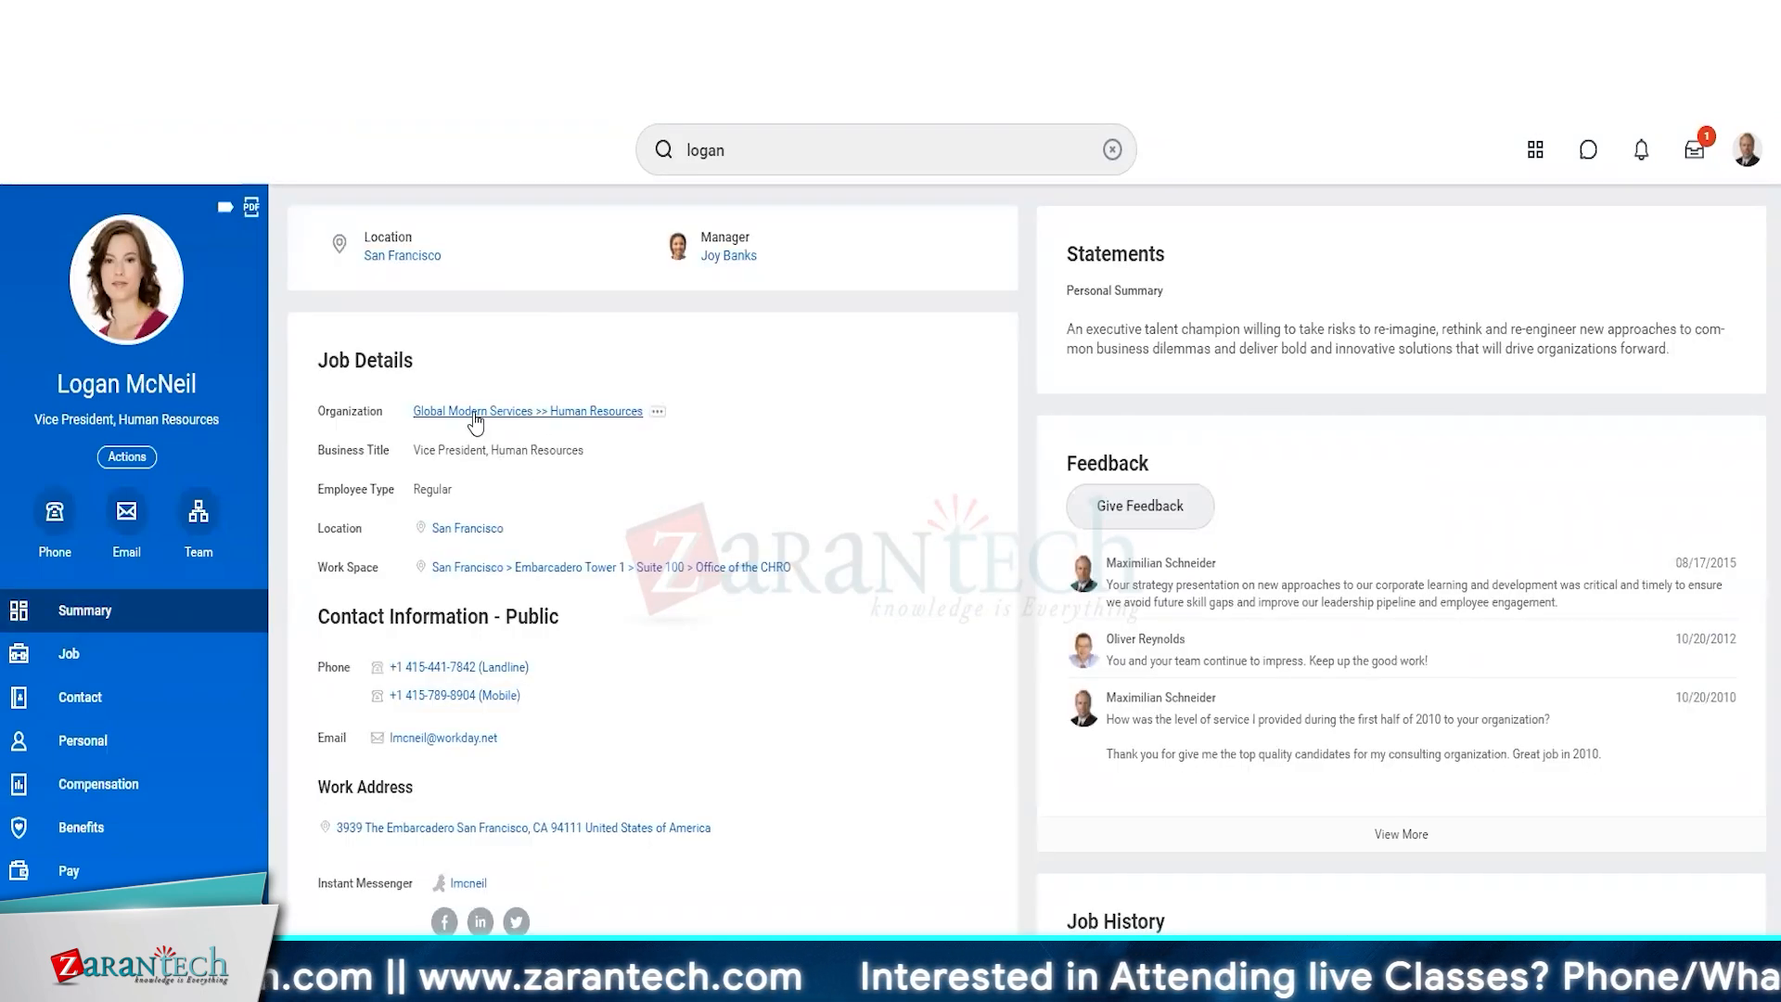
{"action": "left_click", "coordinate": [621, 413]}
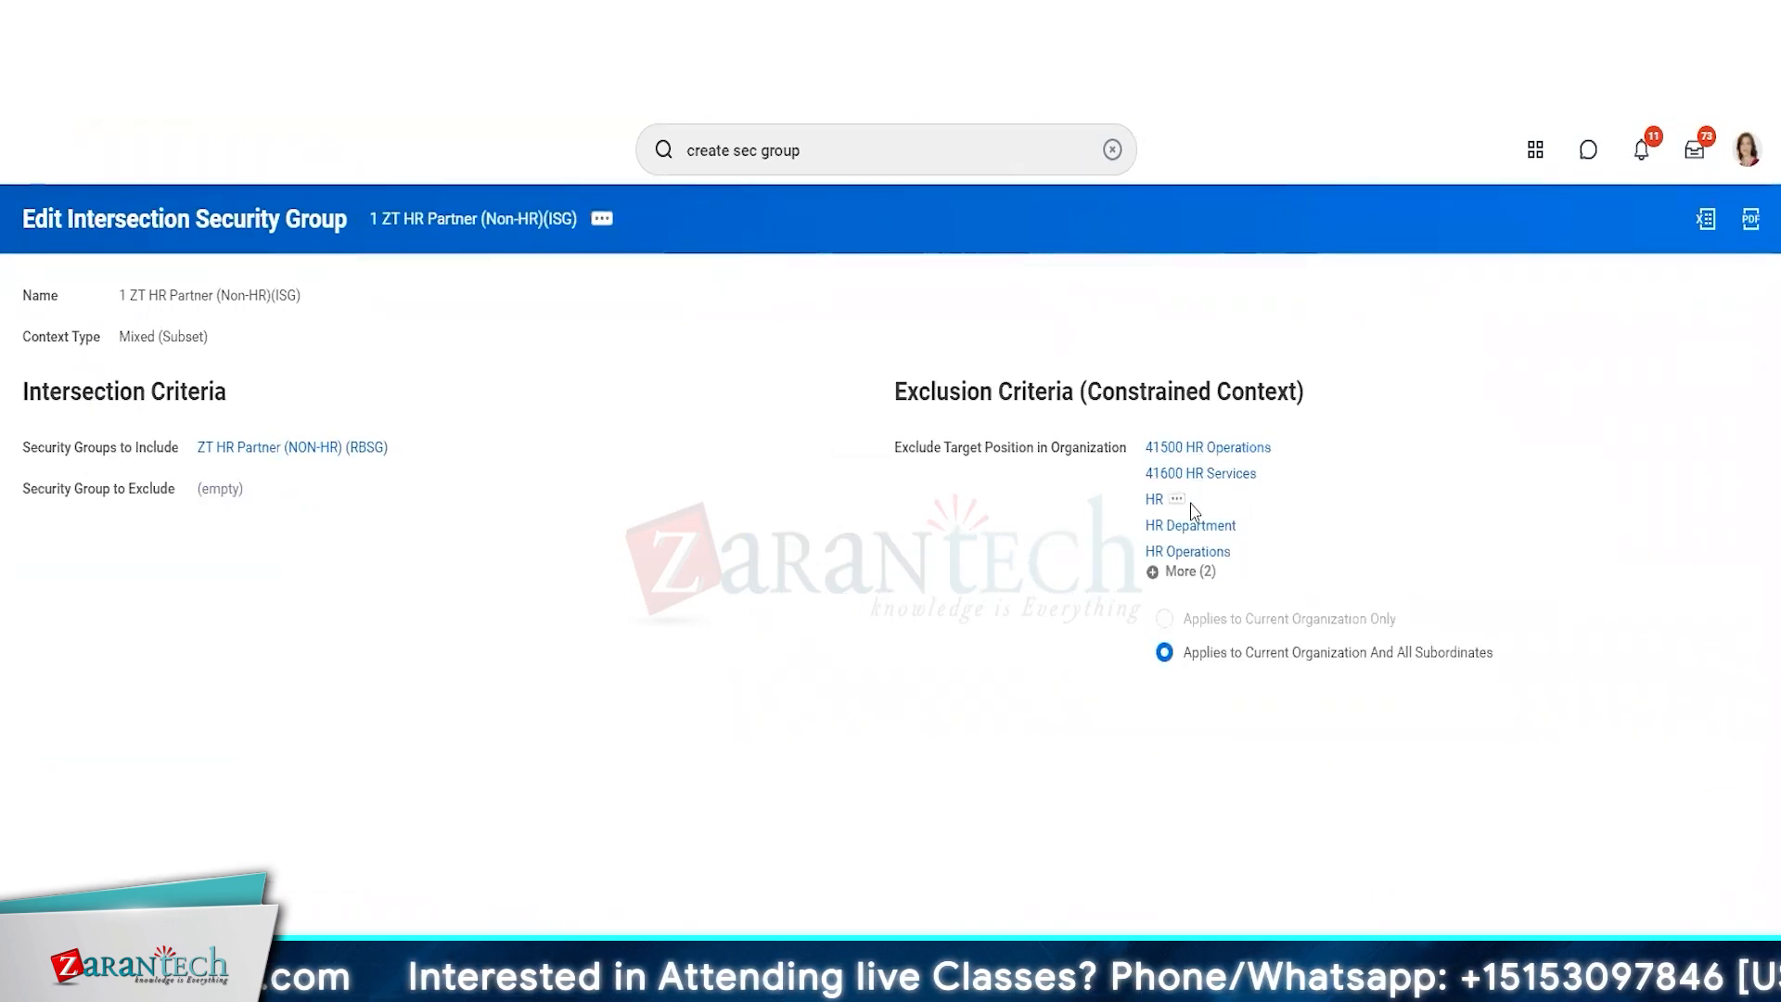
{"action": "left_click", "coordinate": [1179, 571]}
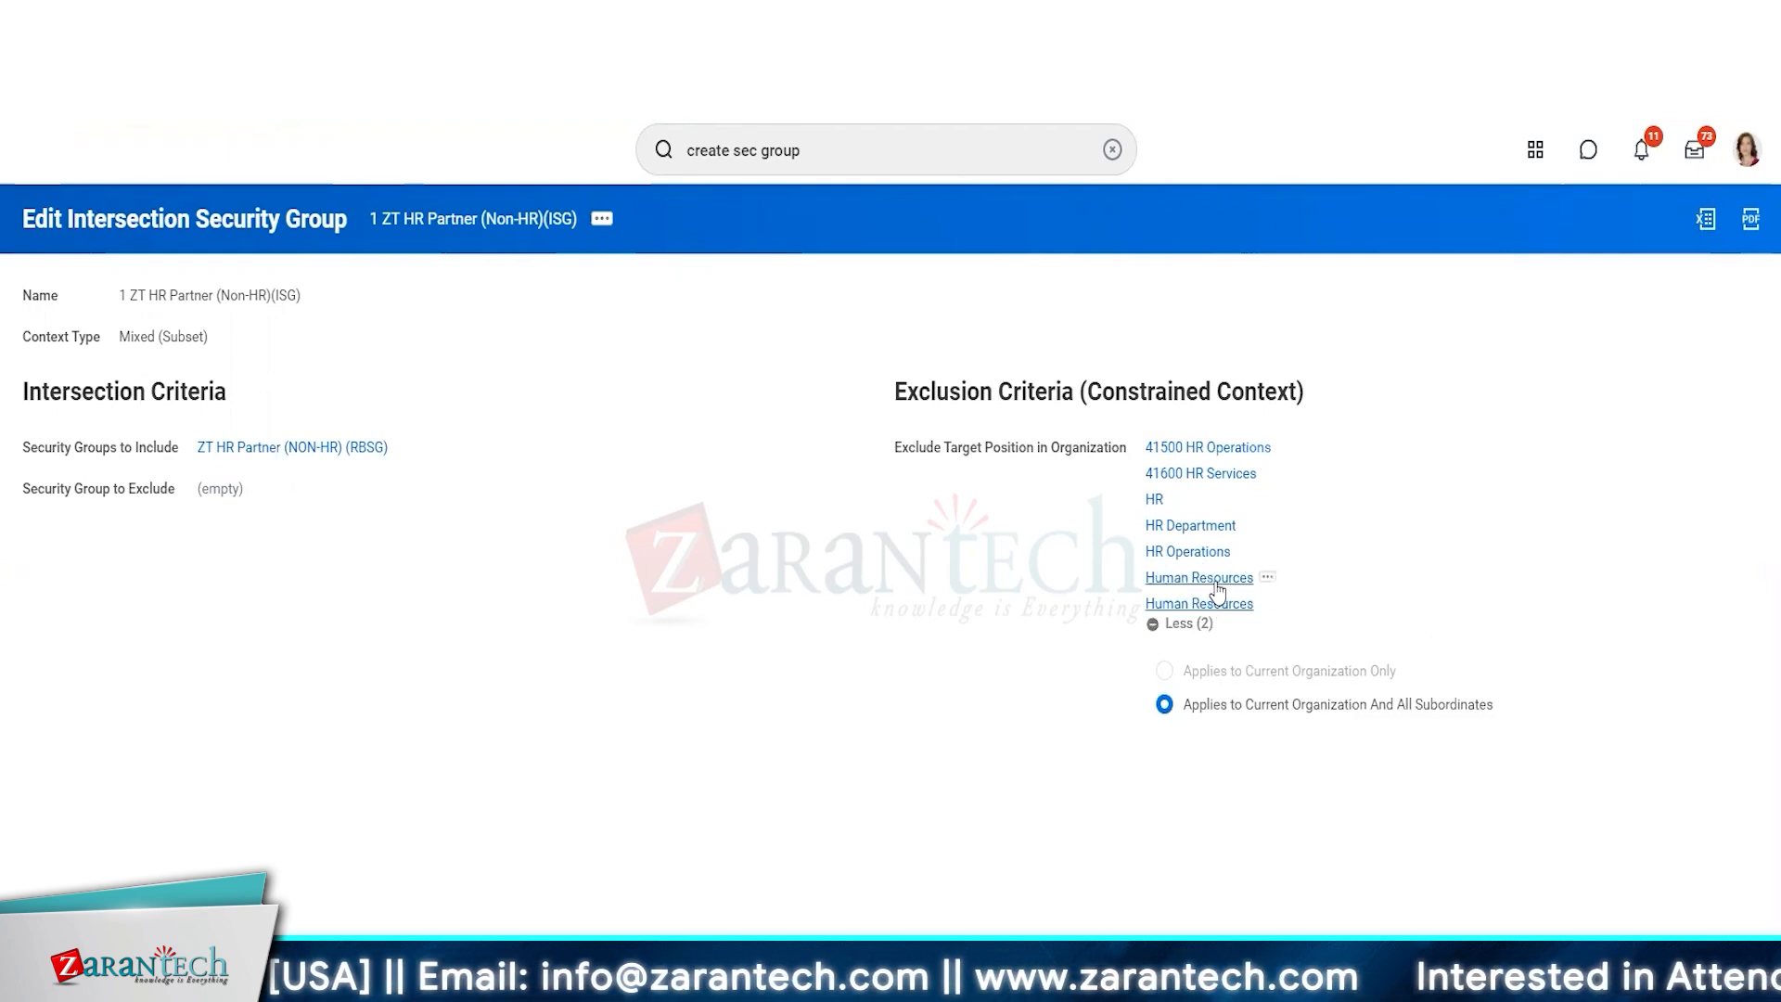
{"action": "right_click", "coordinate": [1214, 579]}
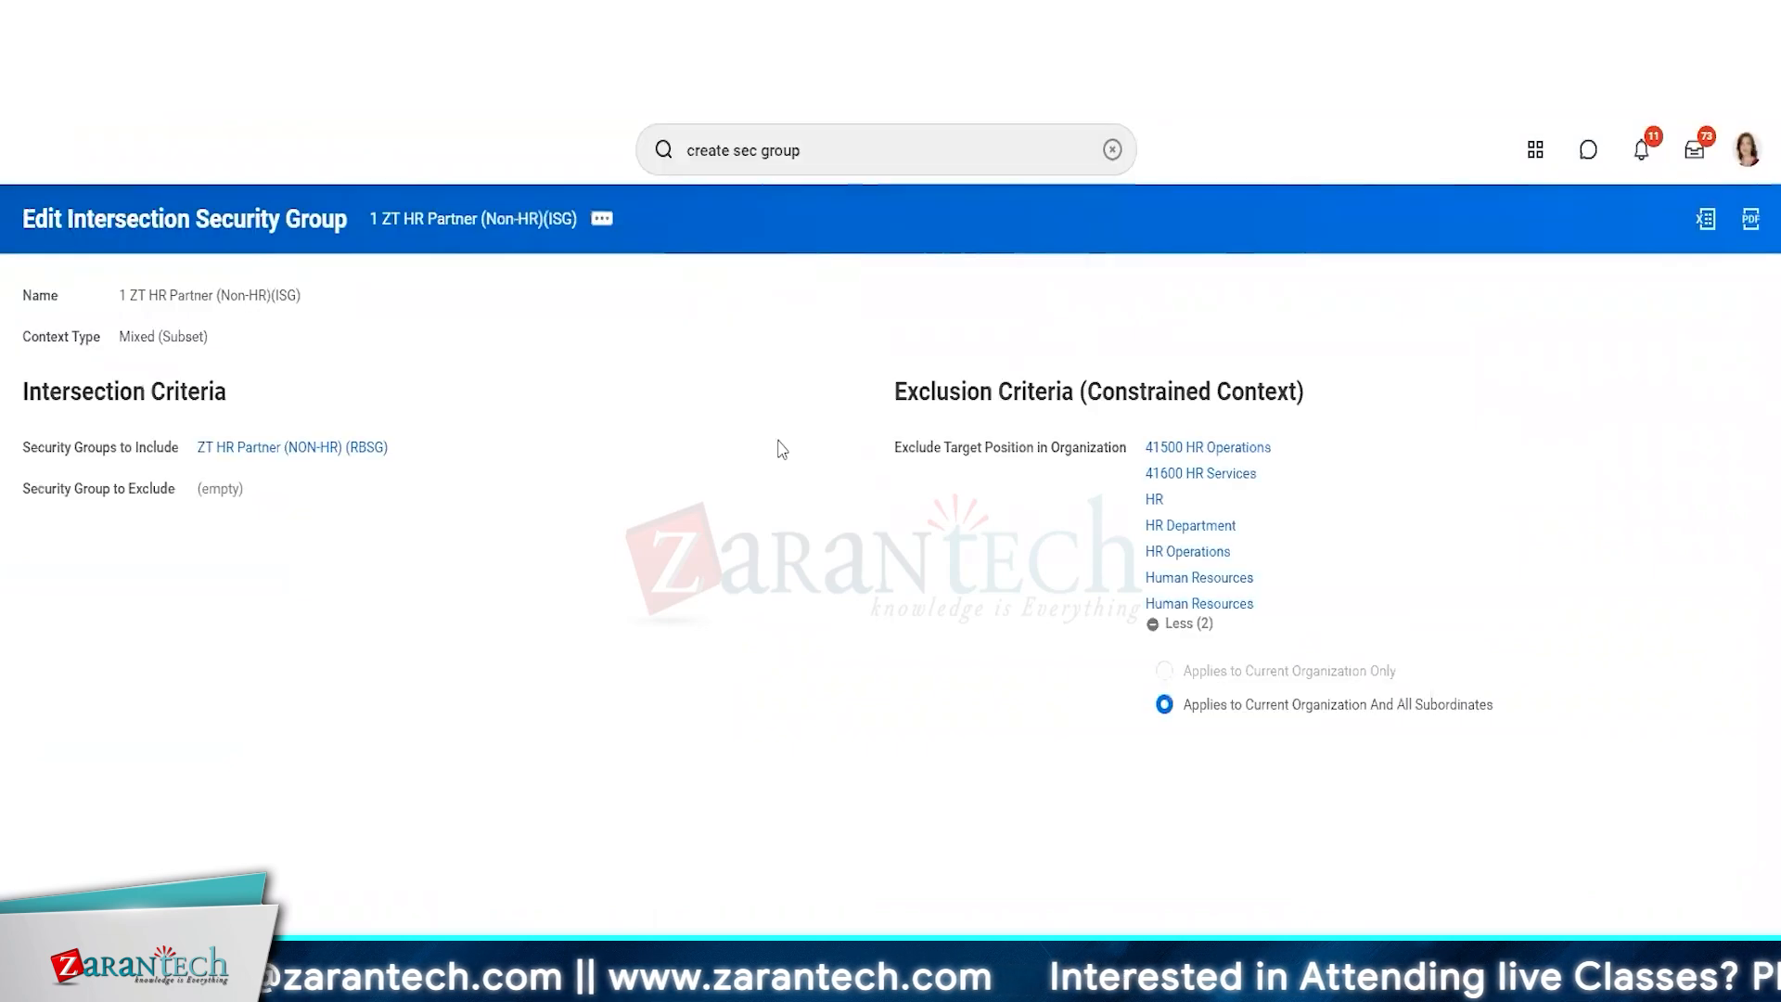
{"action": "right_click", "coordinate": [1201, 606]}
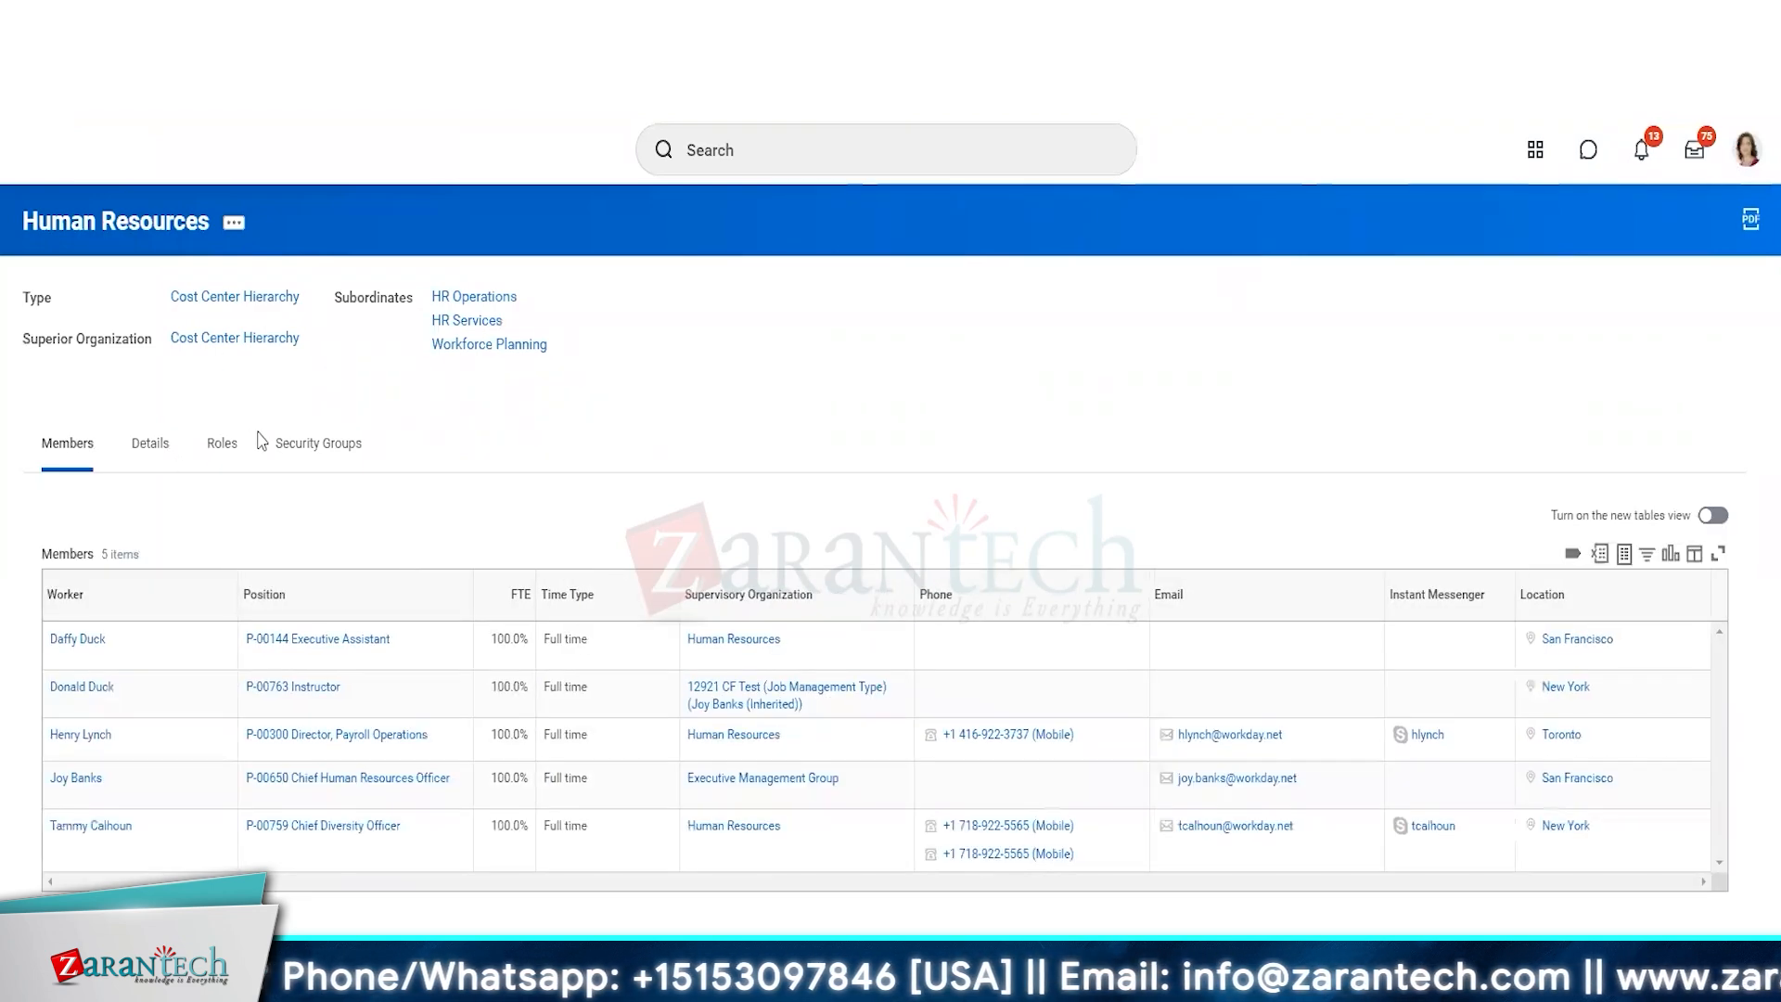
Examine the role assignments of the Human Resources cost center hierarchy and the Human Resources supervisory organization, including HR Partner.
{"action": "left_click", "coordinate": [223, 447]}
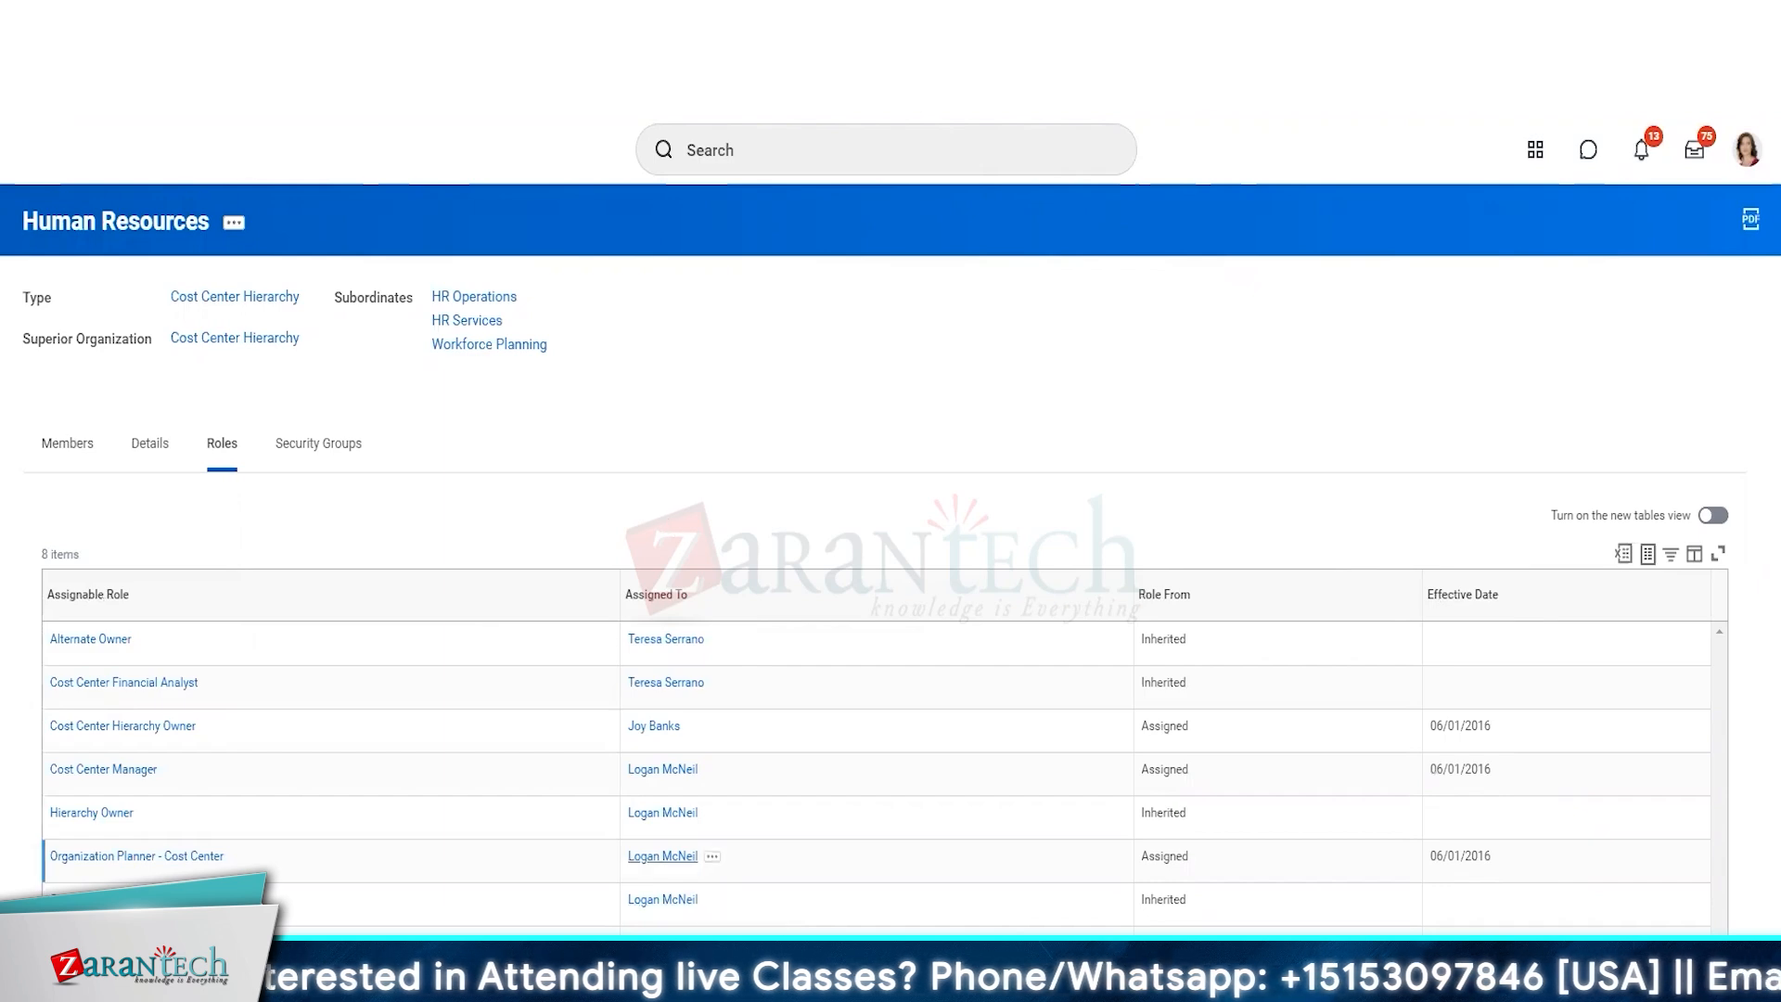
{"action": "key", "text": "ctrl+Tab"}
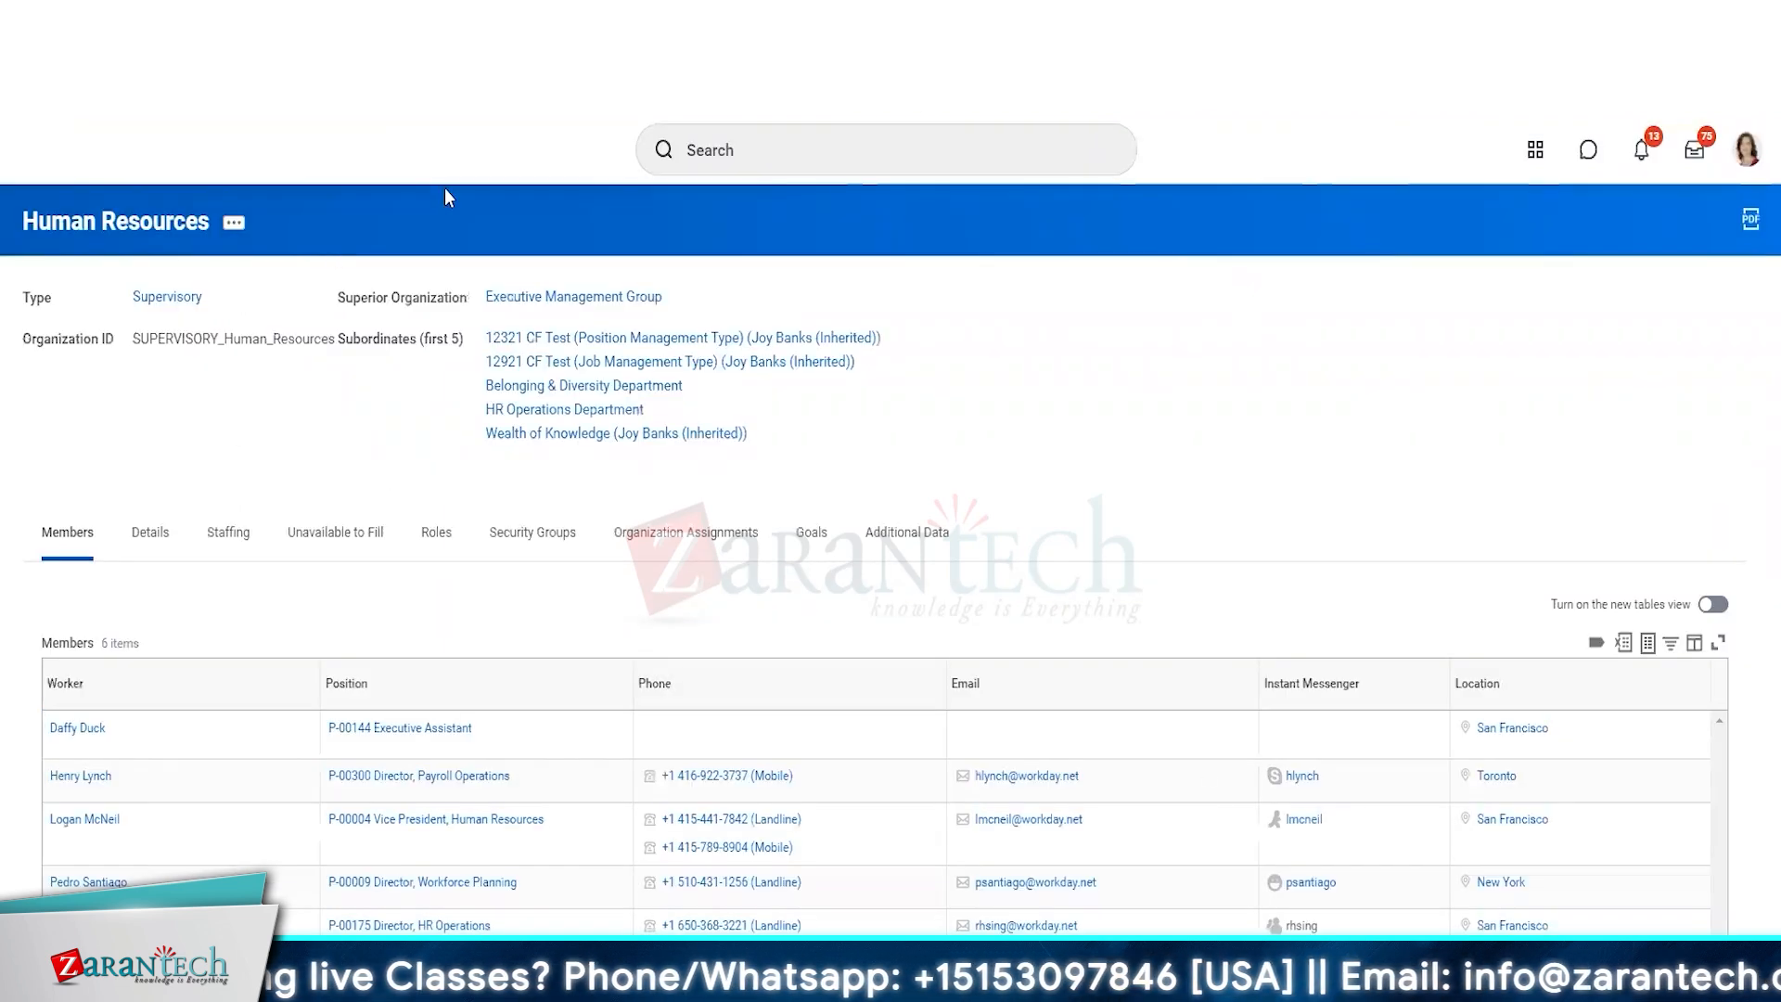
{"action": "left_click", "coordinate": [436, 533]}
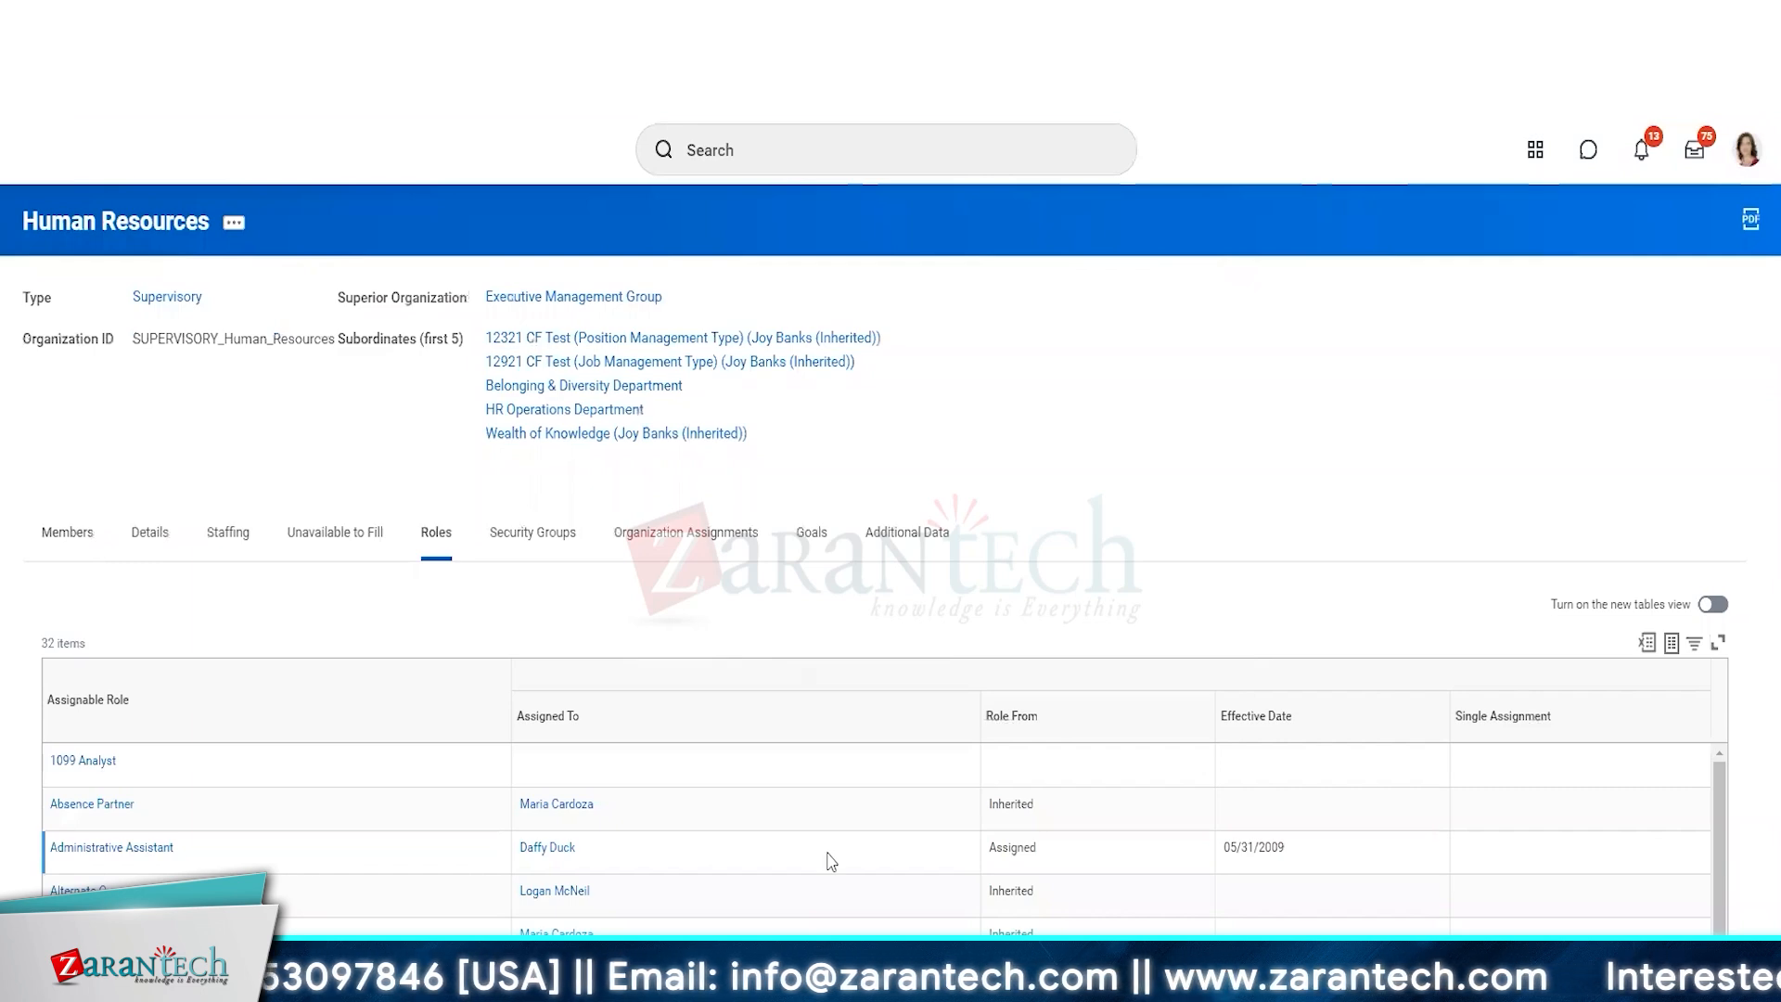
{"action": "scroll", "coordinate": [830, 861], "scroll_direction": "down", "scroll_amount": 5}
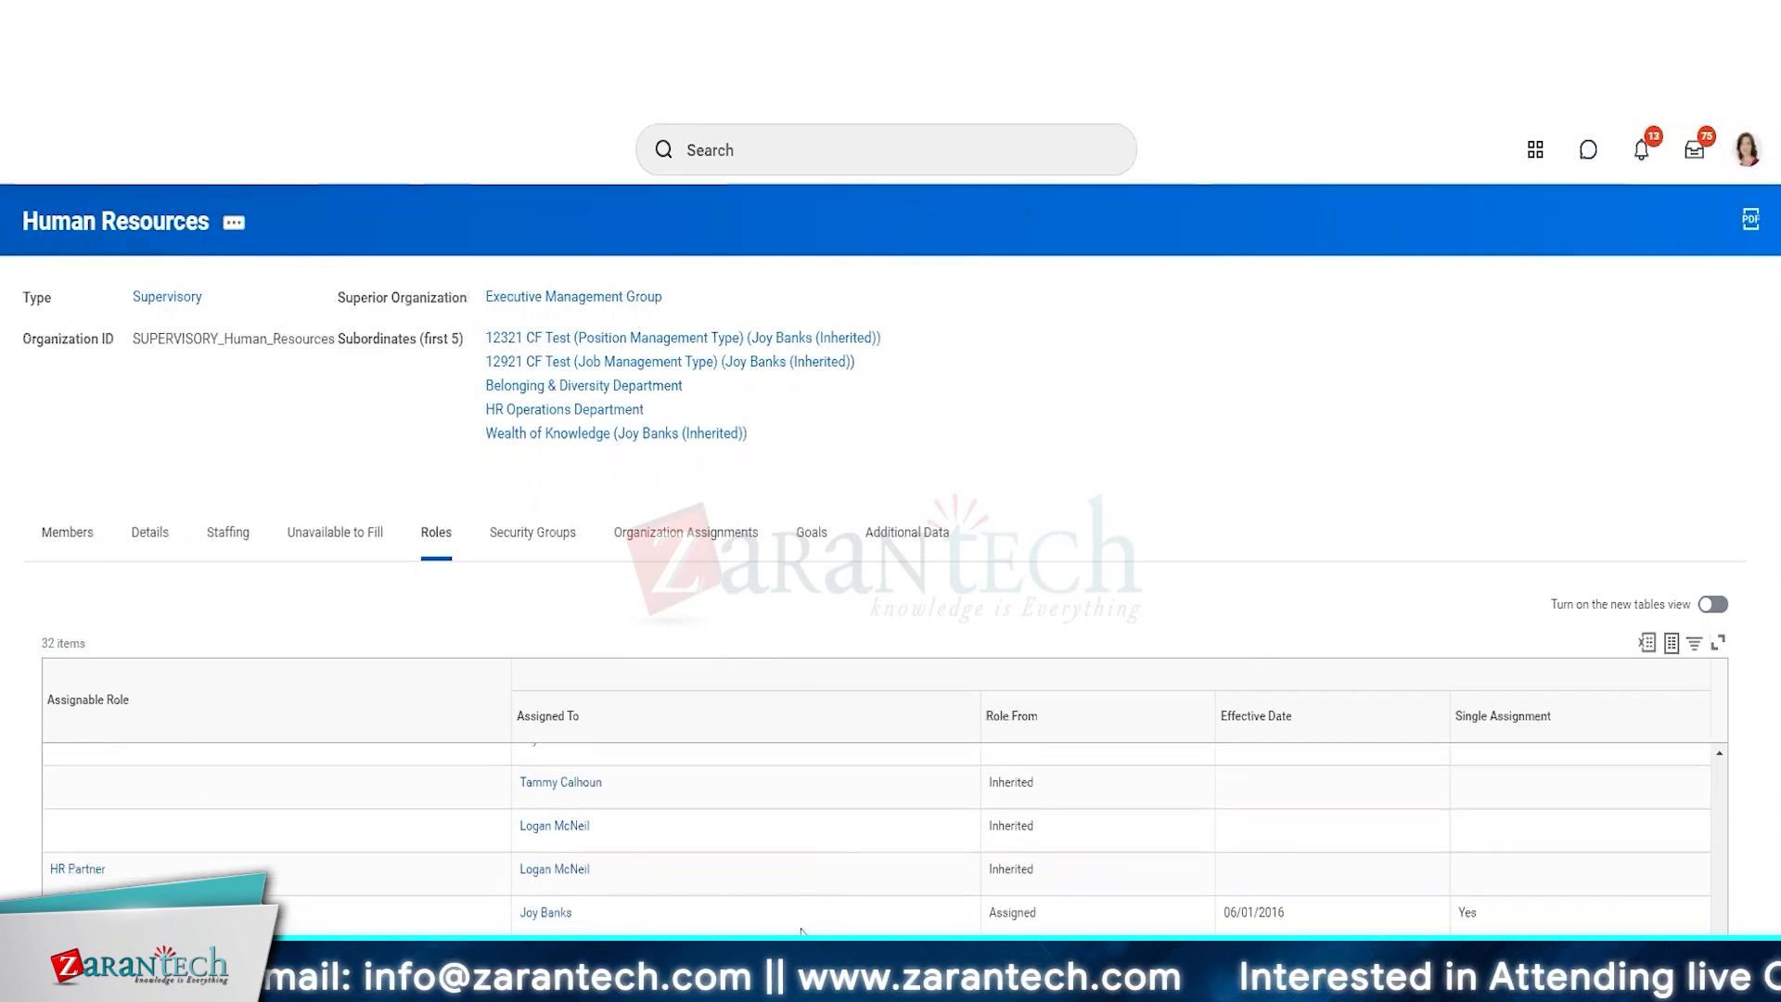
{"action": "scroll", "coordinate": [802, 918], "scroll_direction": "down", "scroll_amount": 5}
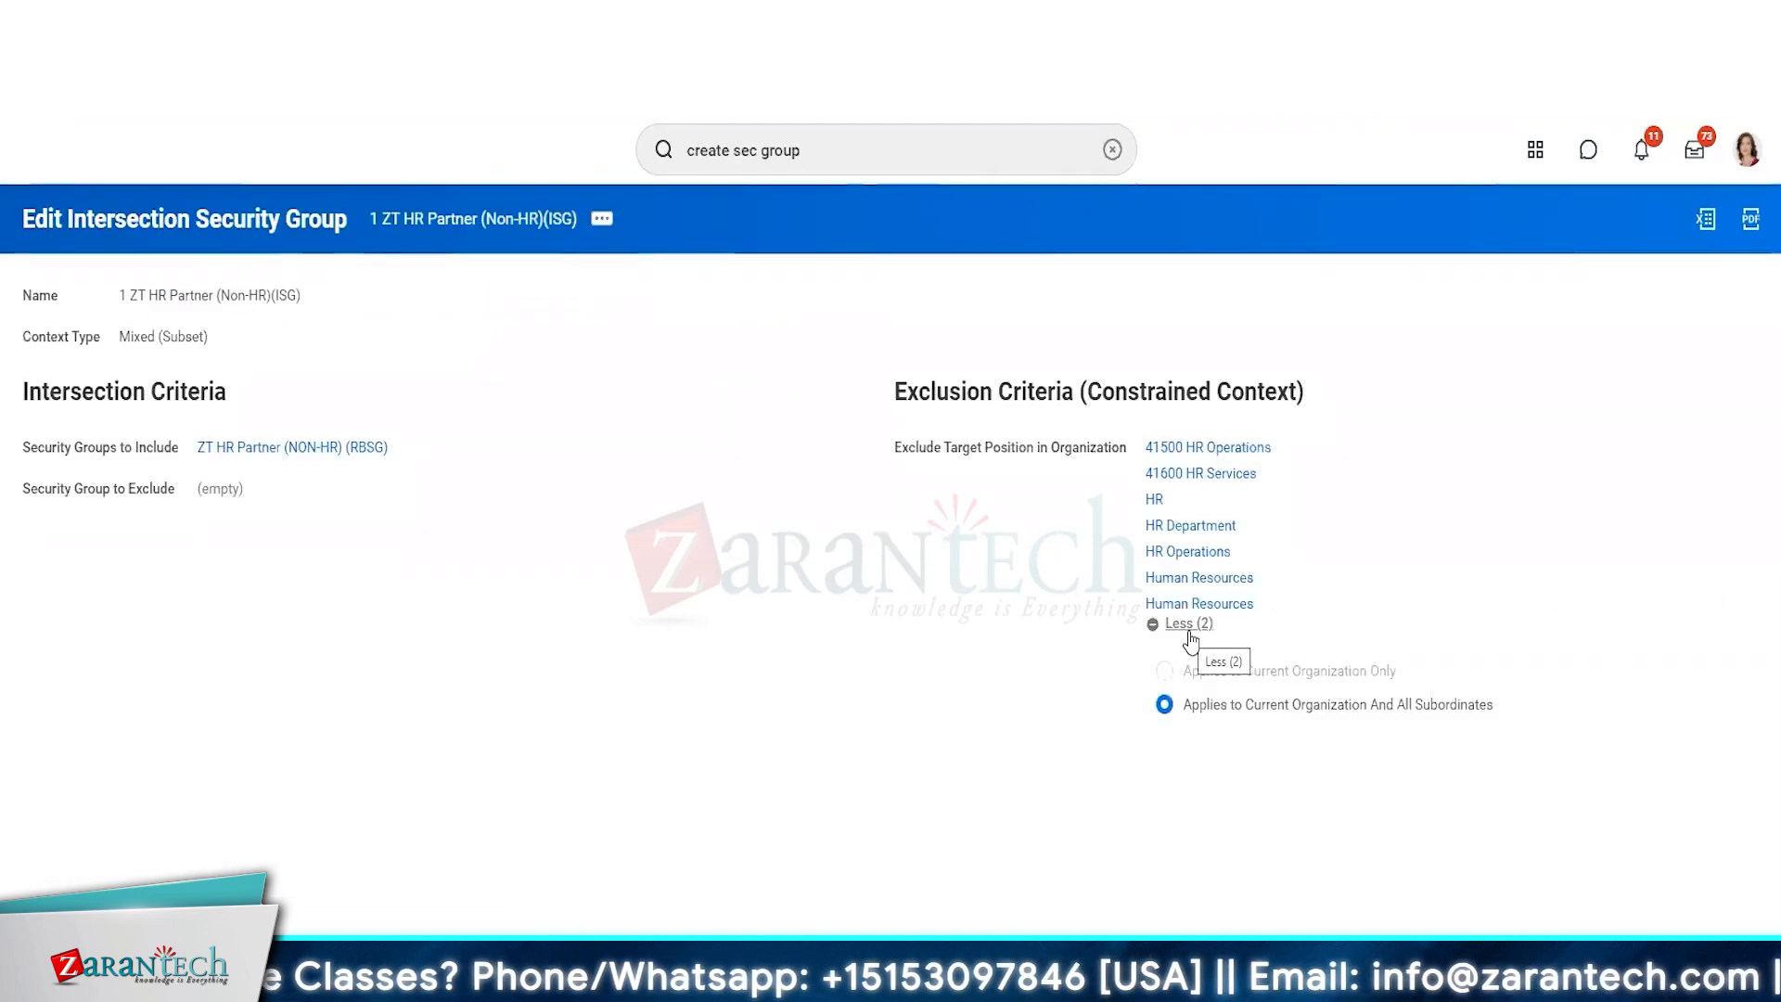
Edit 1 ZT HR Partner (Non-HR)(ISG) again and add all organizations matching "HR" to the excluded target positions.
{"action": "left_click", "coordinate": [601, 219]}
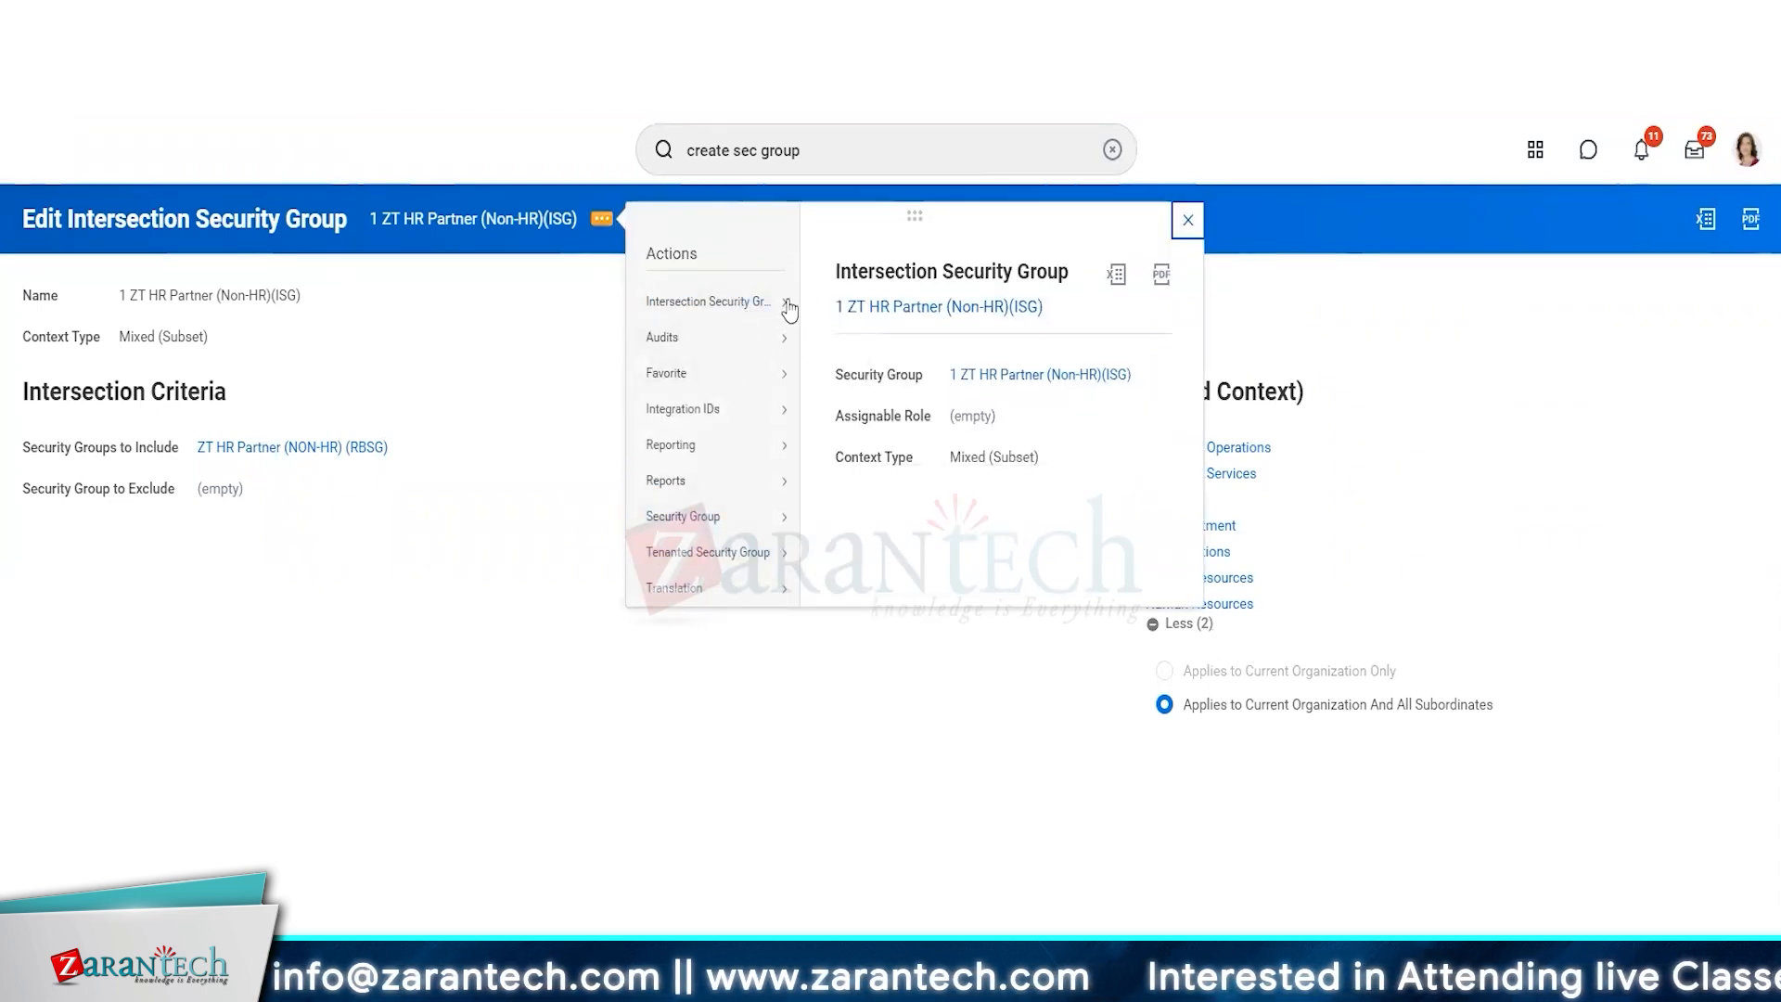
{"action": "left_click", "coordinate": [819, 306]}
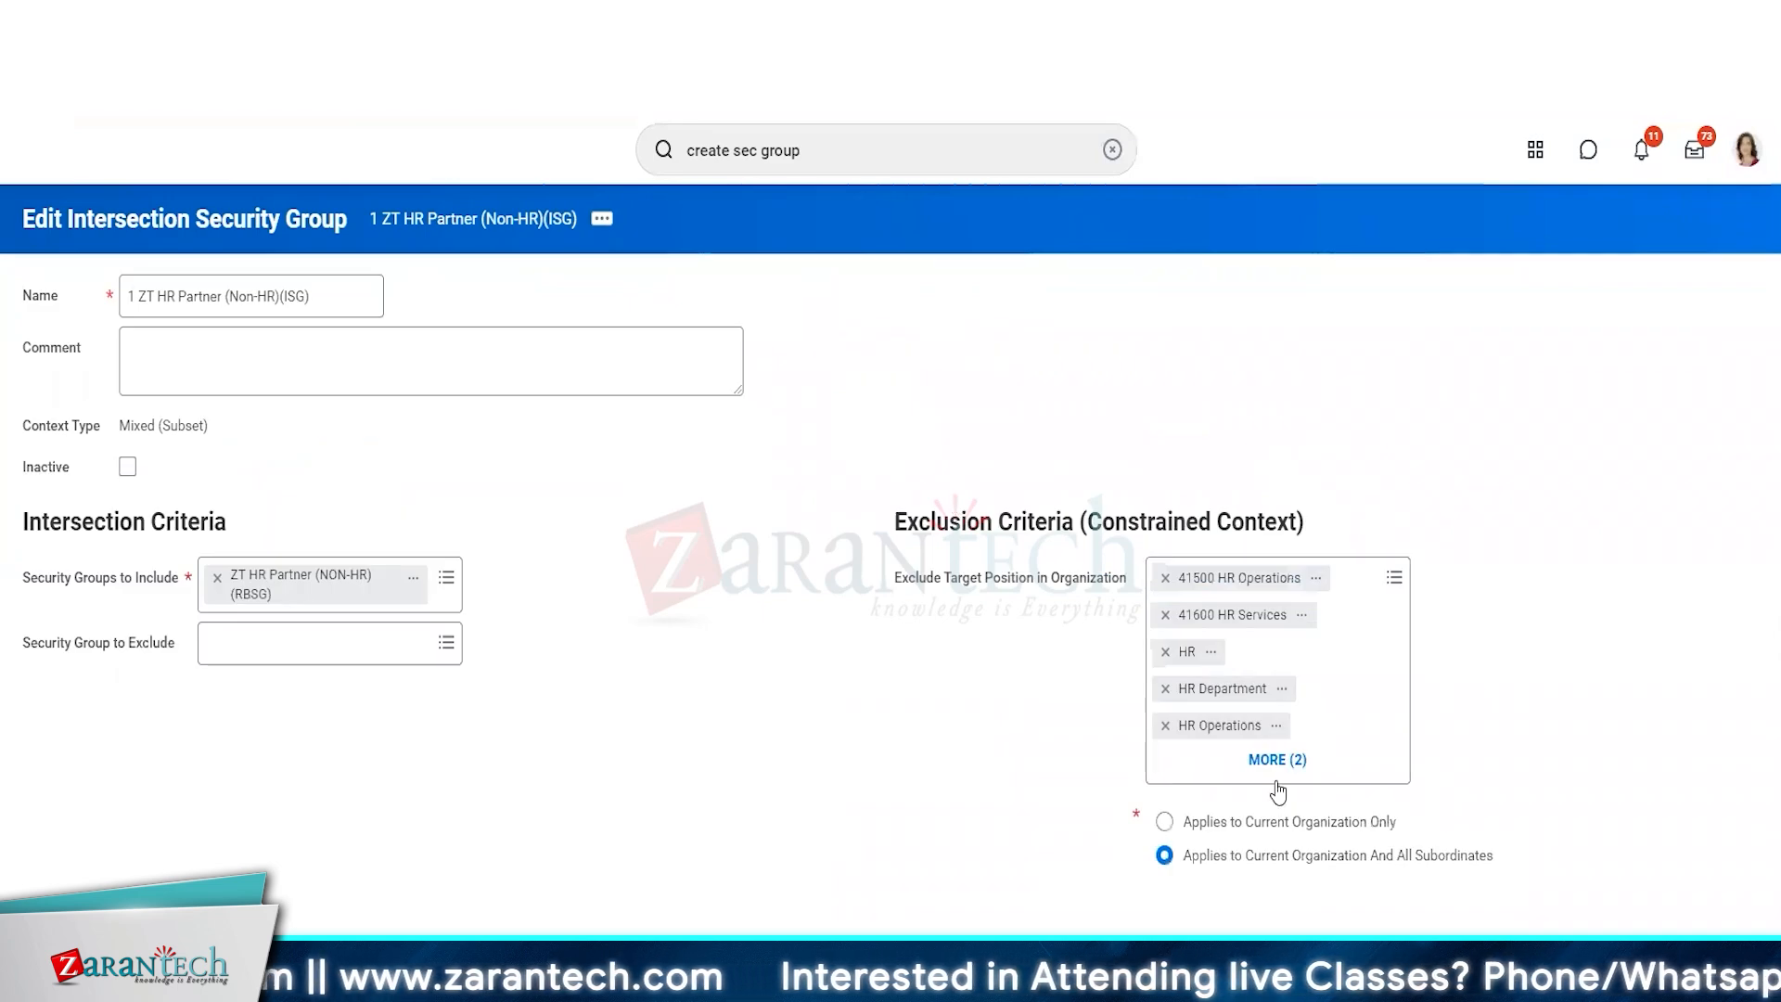
{"action": "left_click", "coordinate": [1378, 725]}
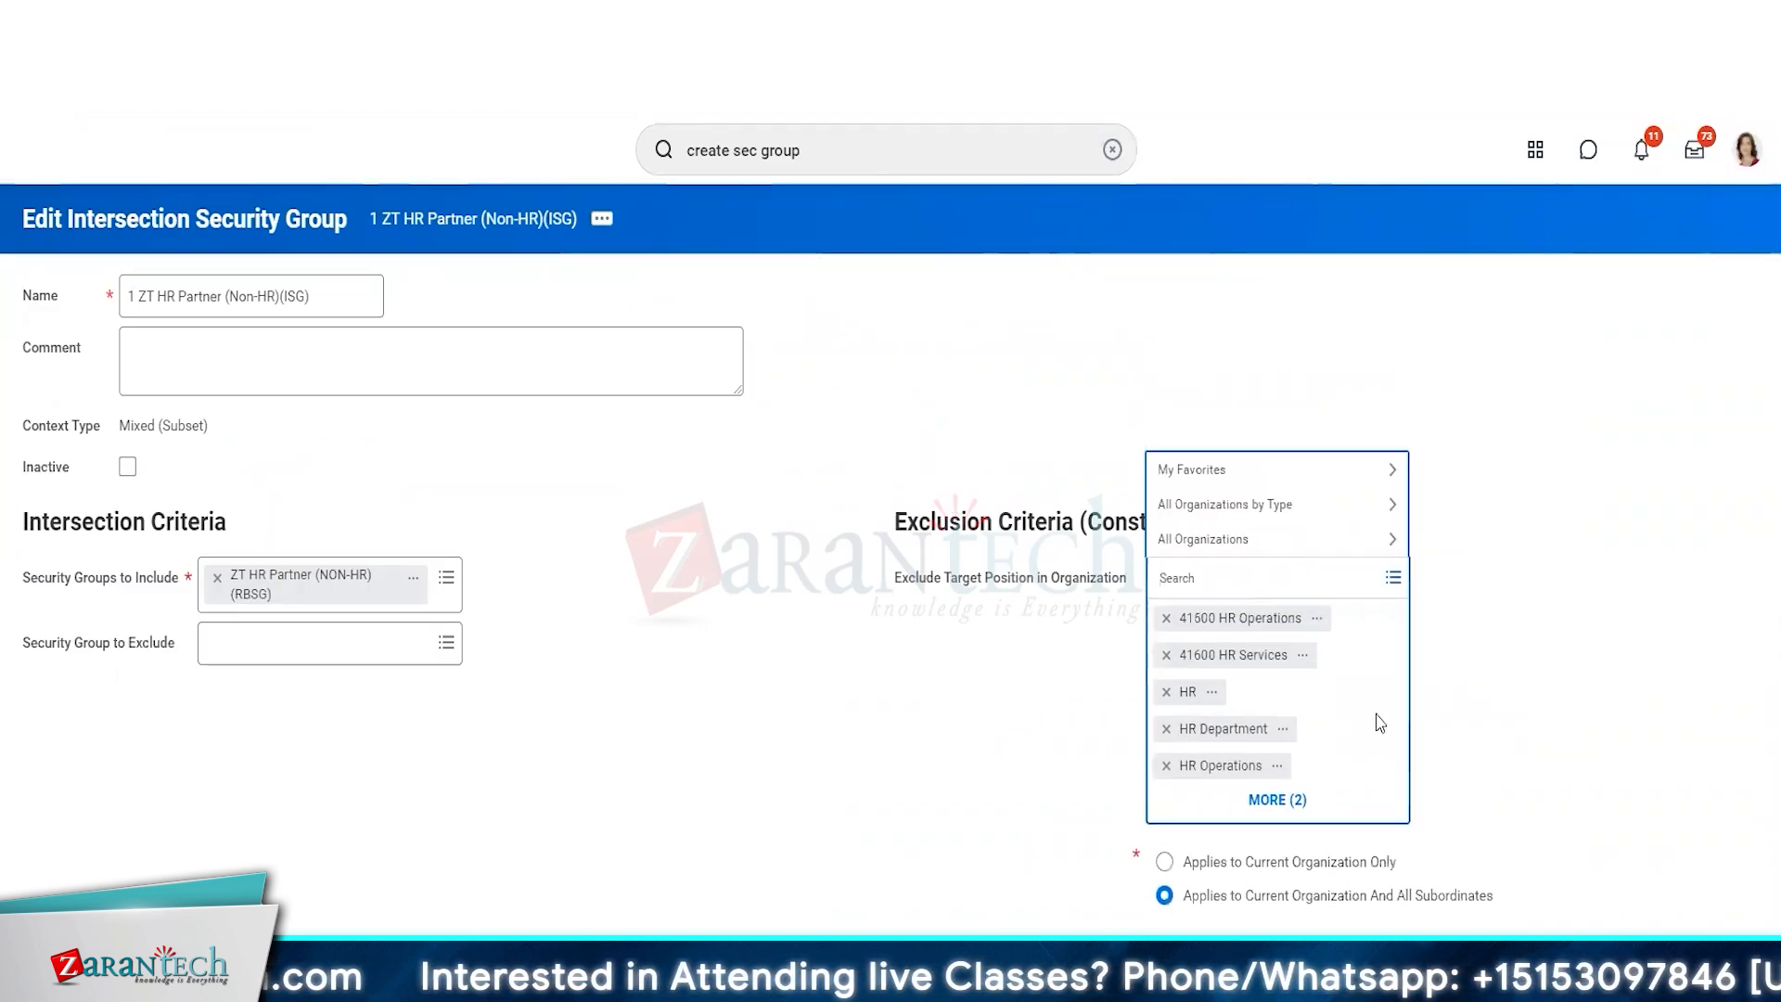
{"action": "type", "text": "HR"}
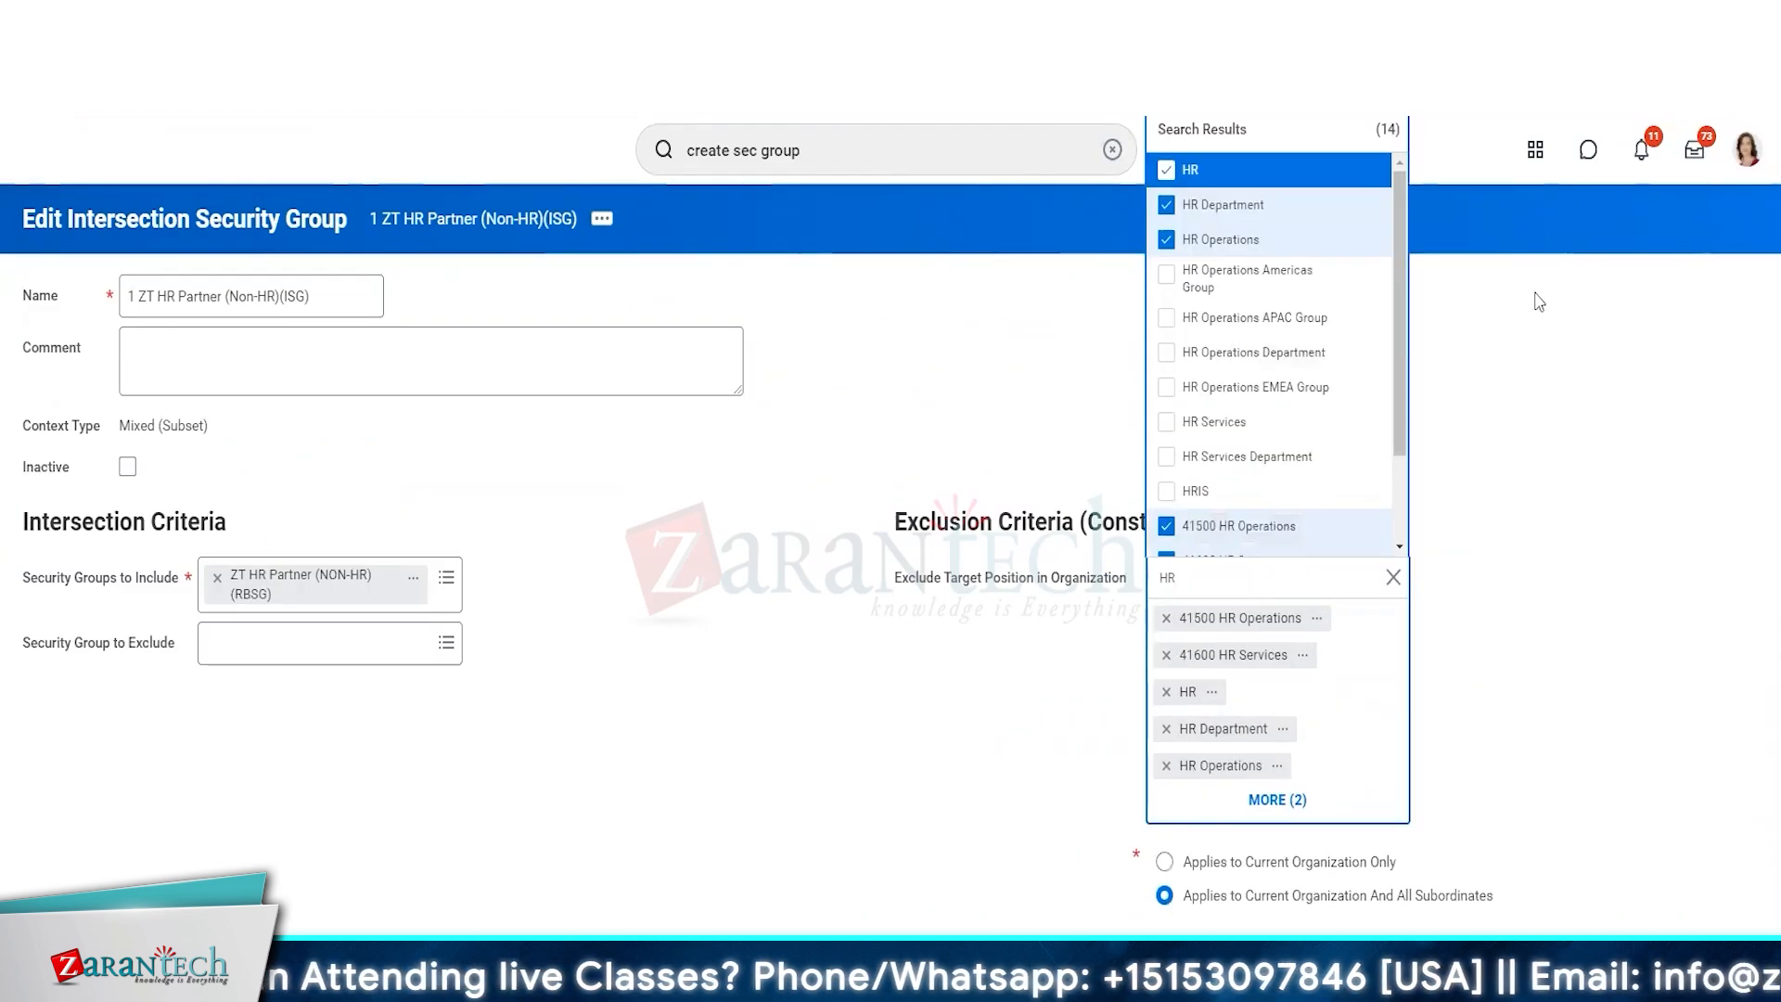
{"action": "scroll", "coordinate": [1399, 348], "scroll_direction": "down", "scroll_amount": 2}
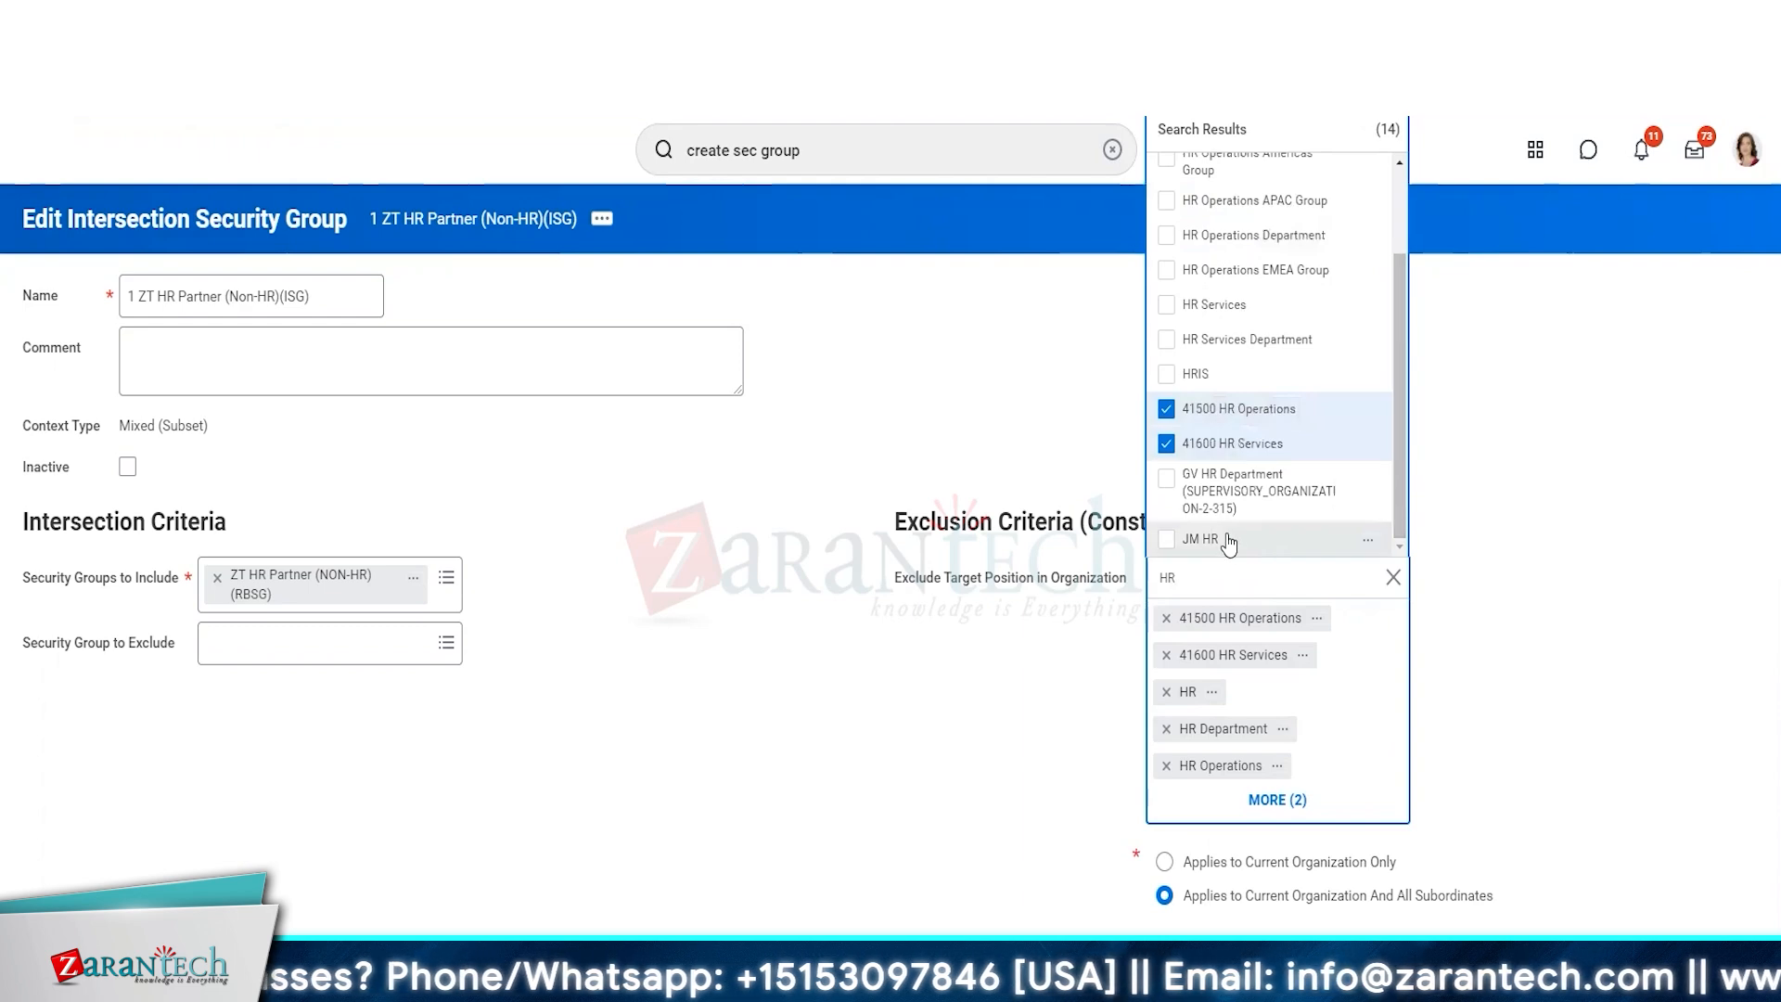
{"action": "key", "text": "ctrl+a"}
{"action": "left_click", "coordinate": [1562, 531]}
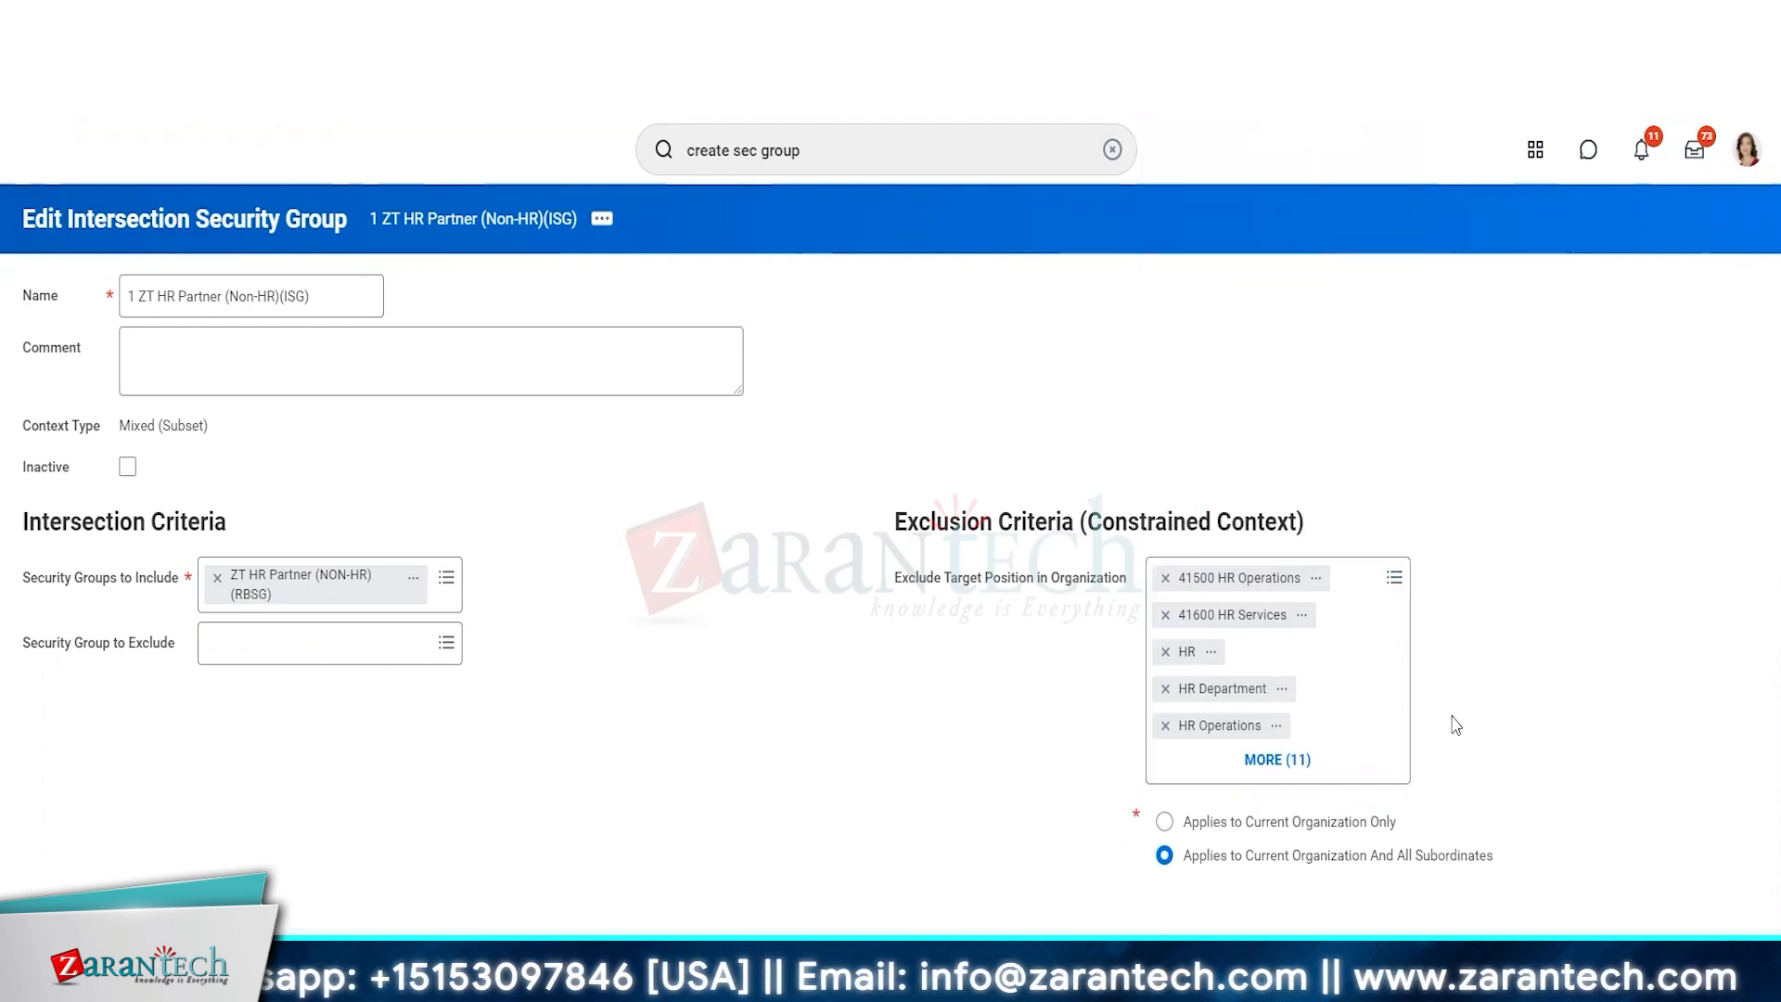
Search the exclusion organizations for "Human", add SO00003 LAHARI INFOTECH SOLUTIONS HUMAN RESOURCES MANAGEMENT Department, and save the security group.
{"action": "left_click", "coordinate": [1384, 691]}
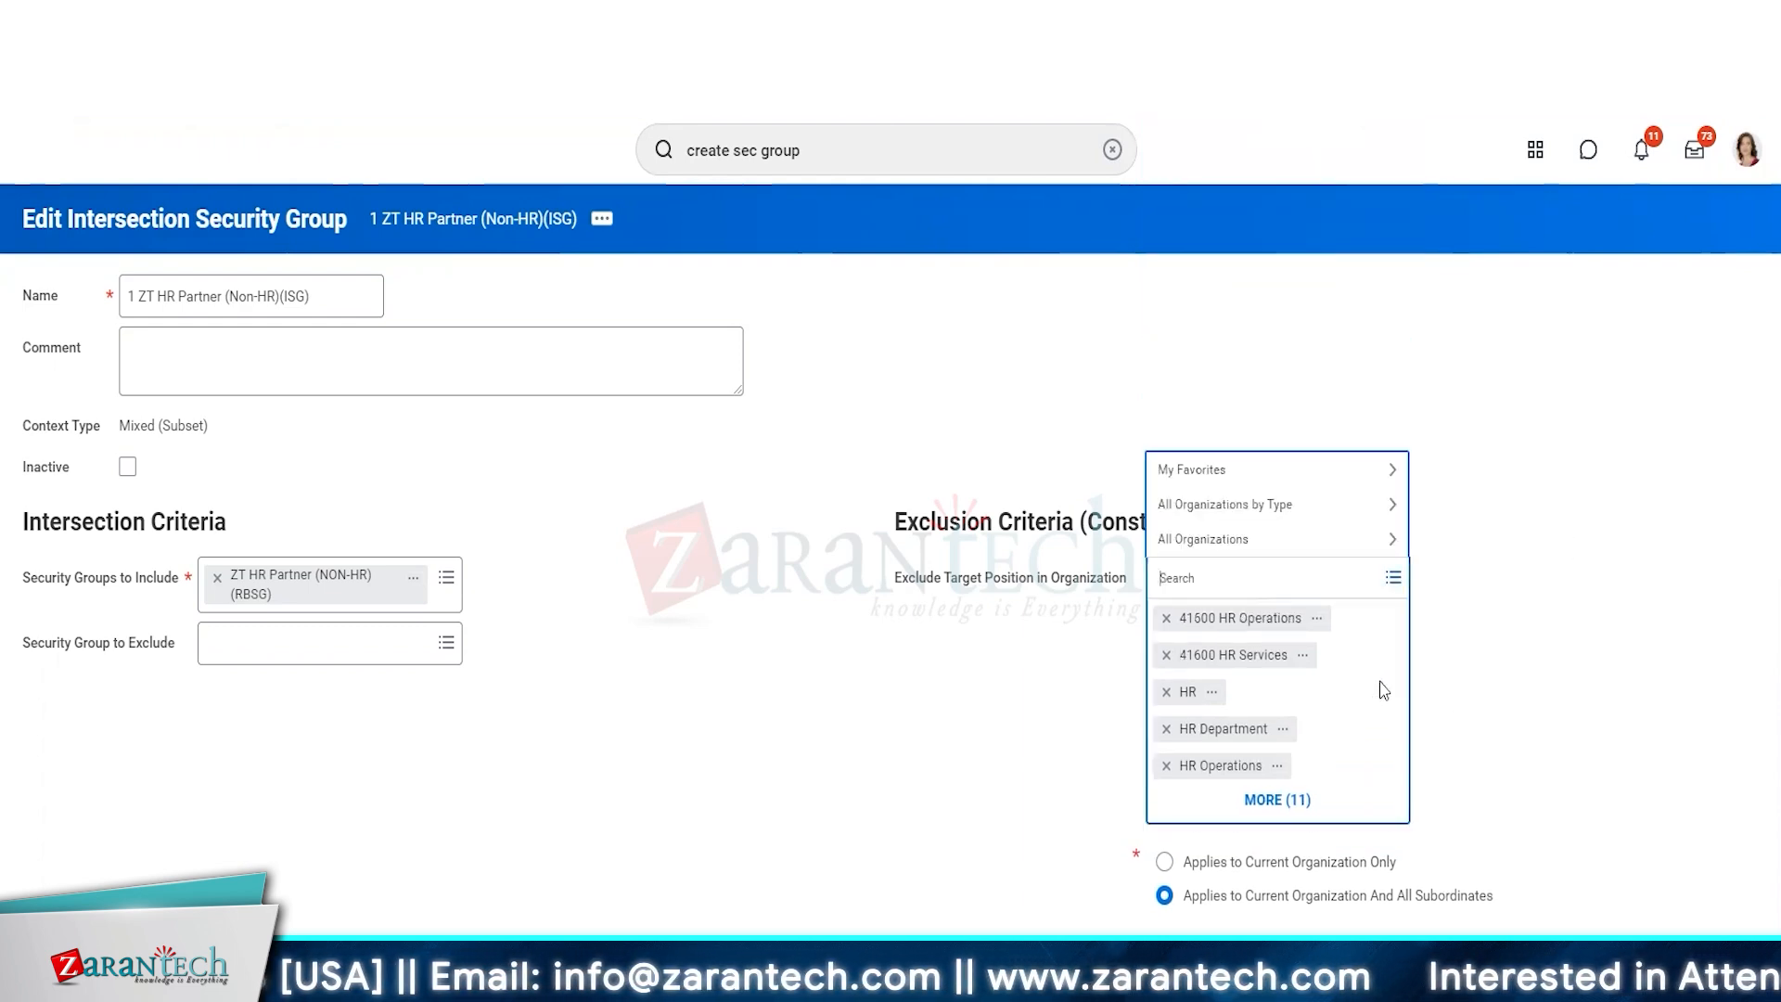
{"action": "key", "text": "Return"}
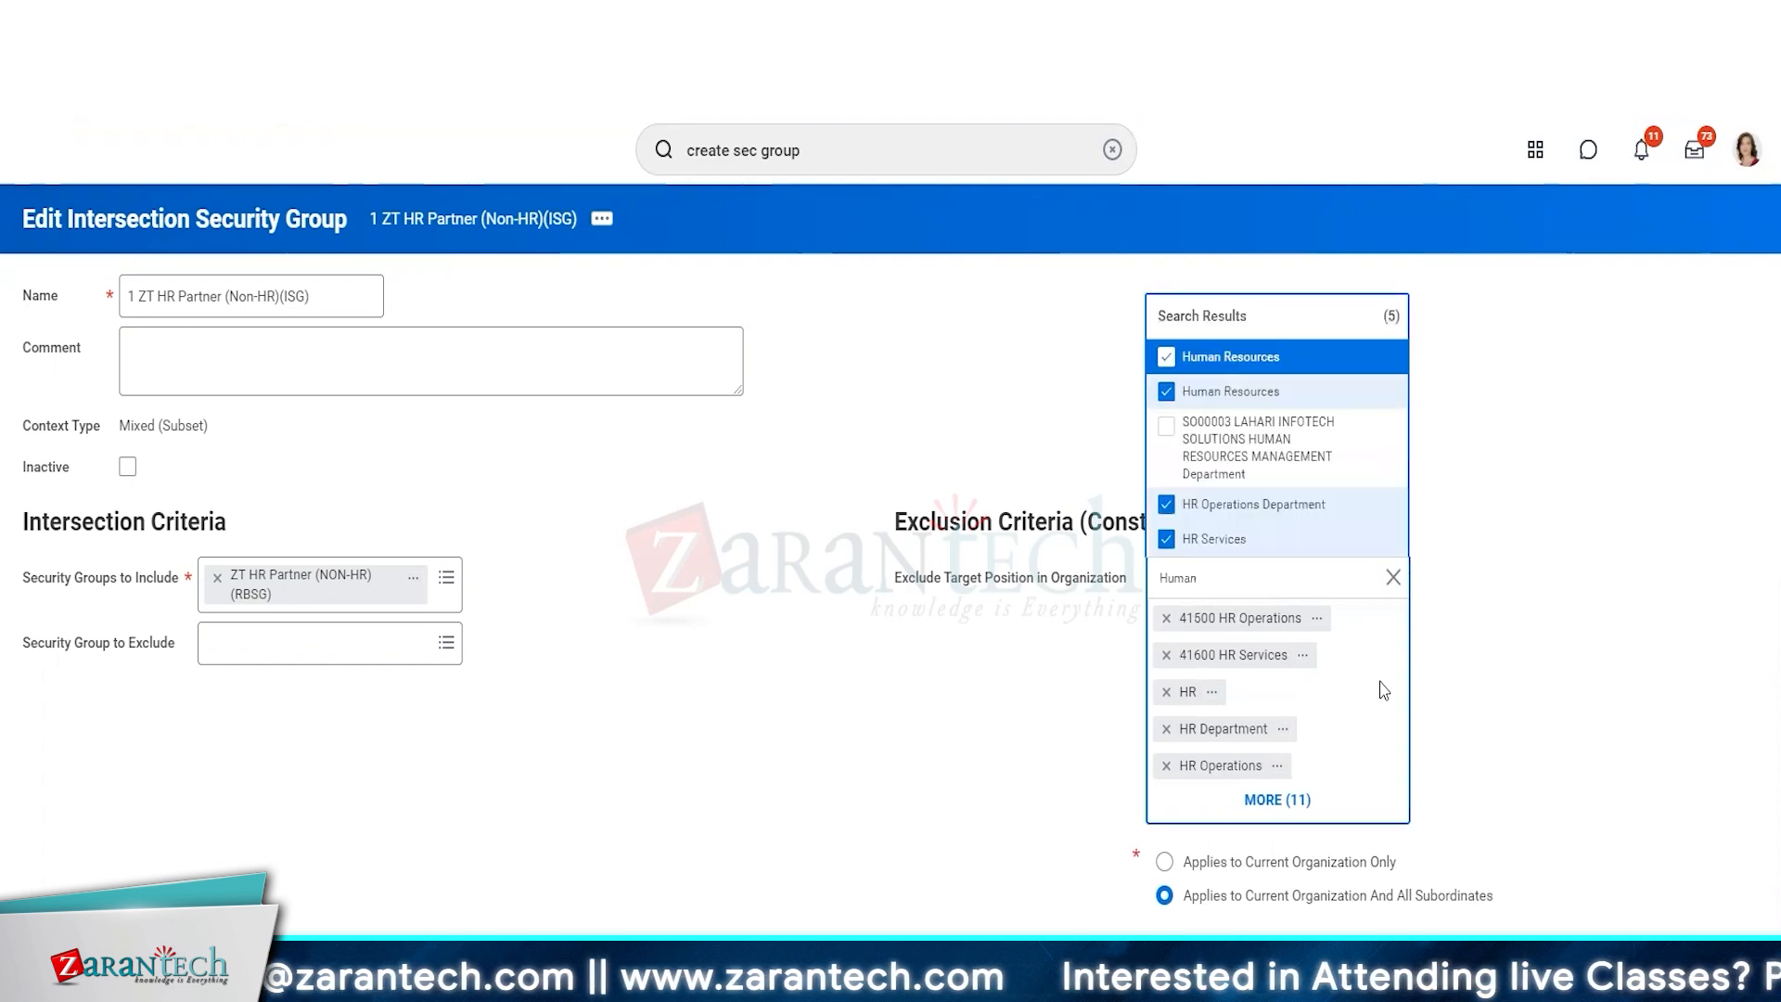
{"action": "left_click", "coordinate": [1279, 444]}
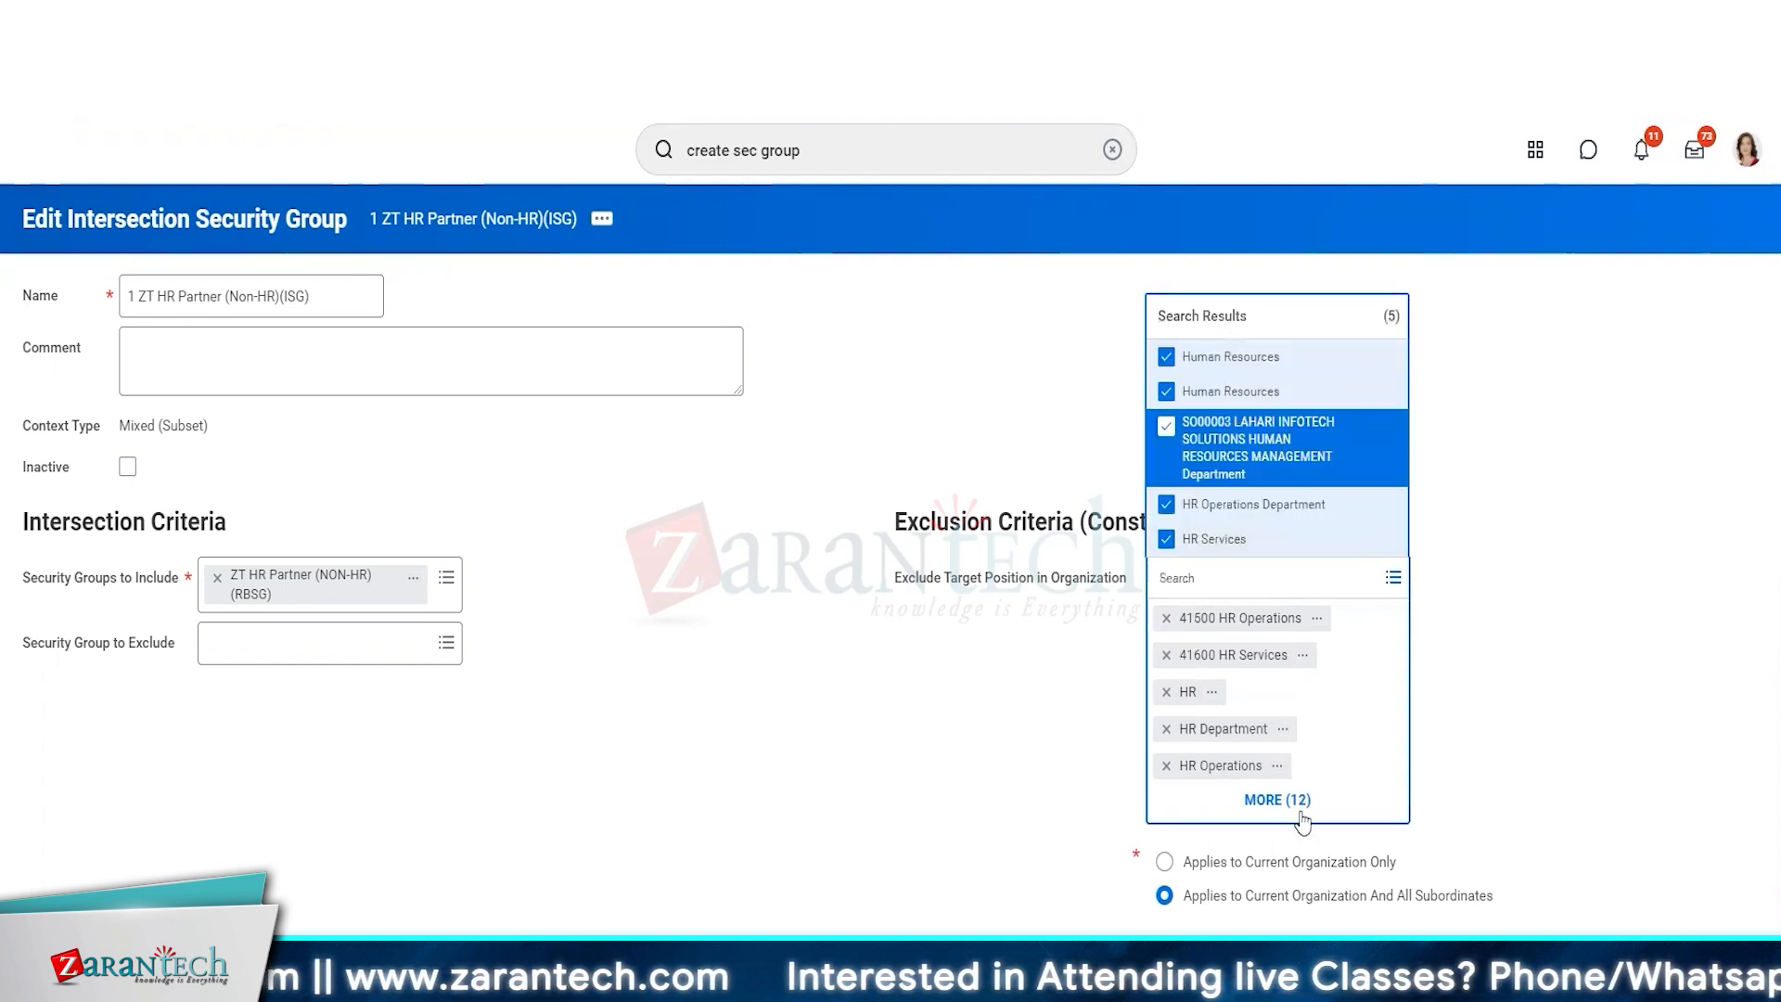
{"action": "left_click", "coordinate": [1547, 673]}
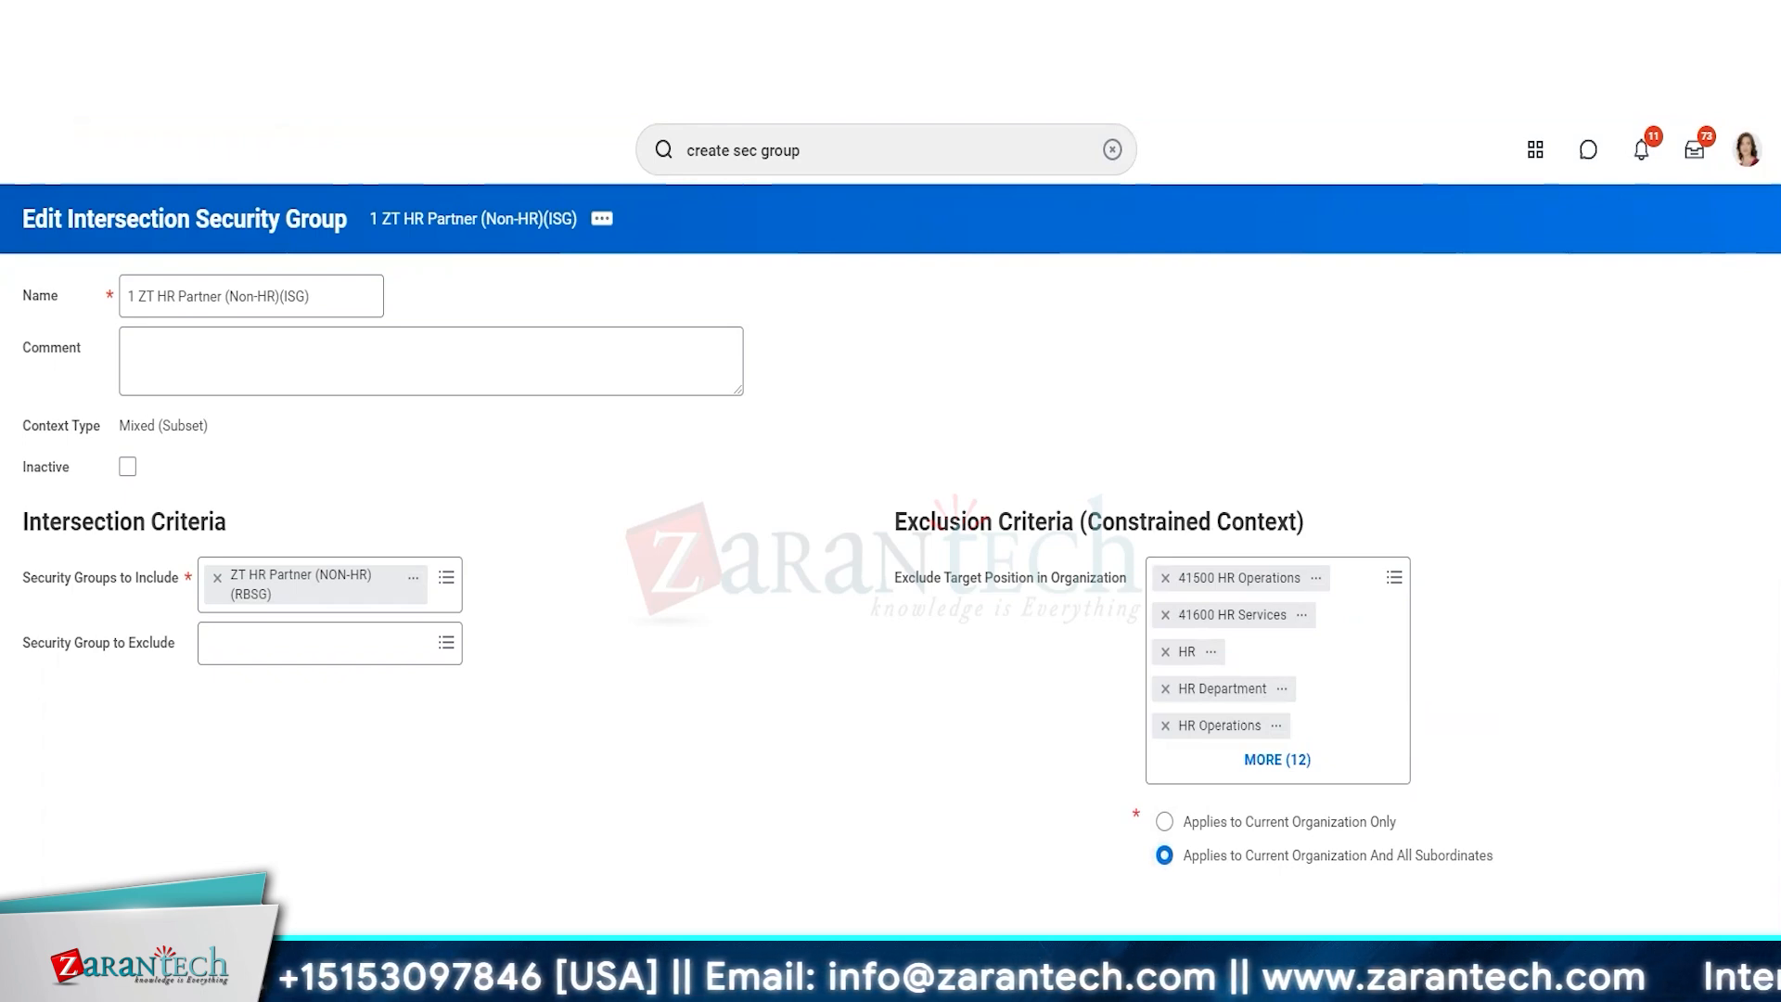
{"action": "left_click", "coordinate": [69, 966]}
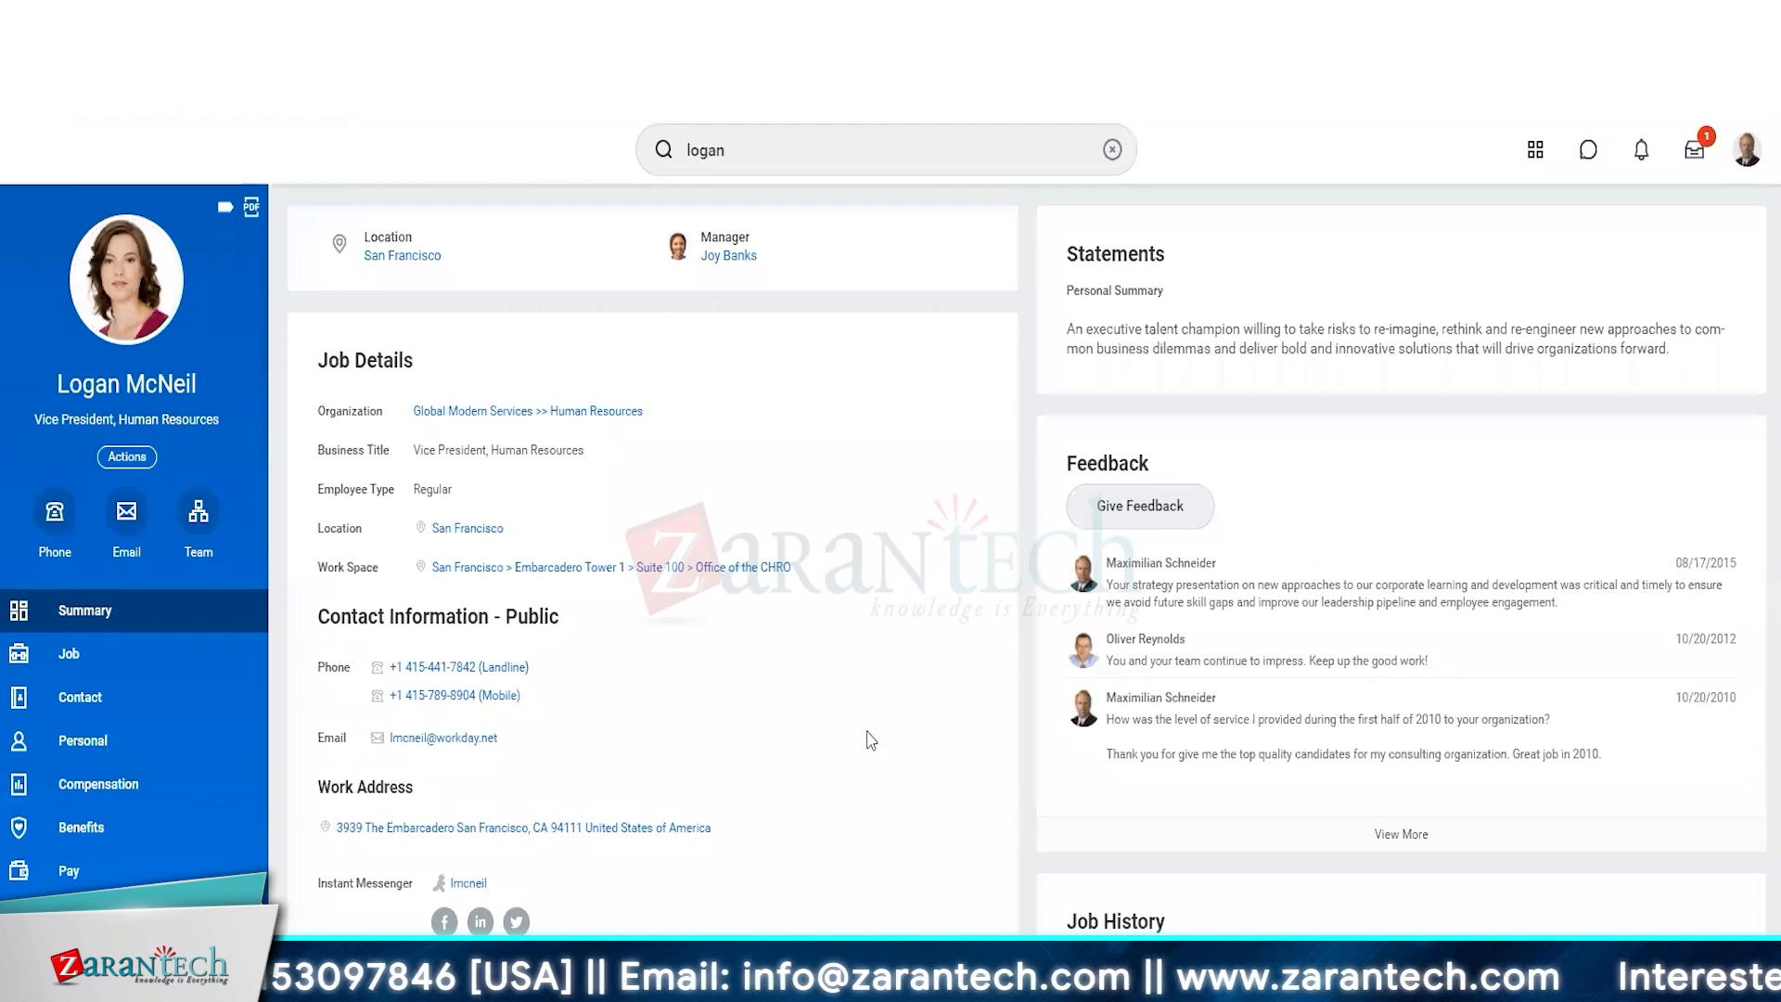
Open the team org chart of the Vice President, Human Resources in the Chief Operating Officer's session.
{"action": "left_click", "coordinate": [198, 511]}
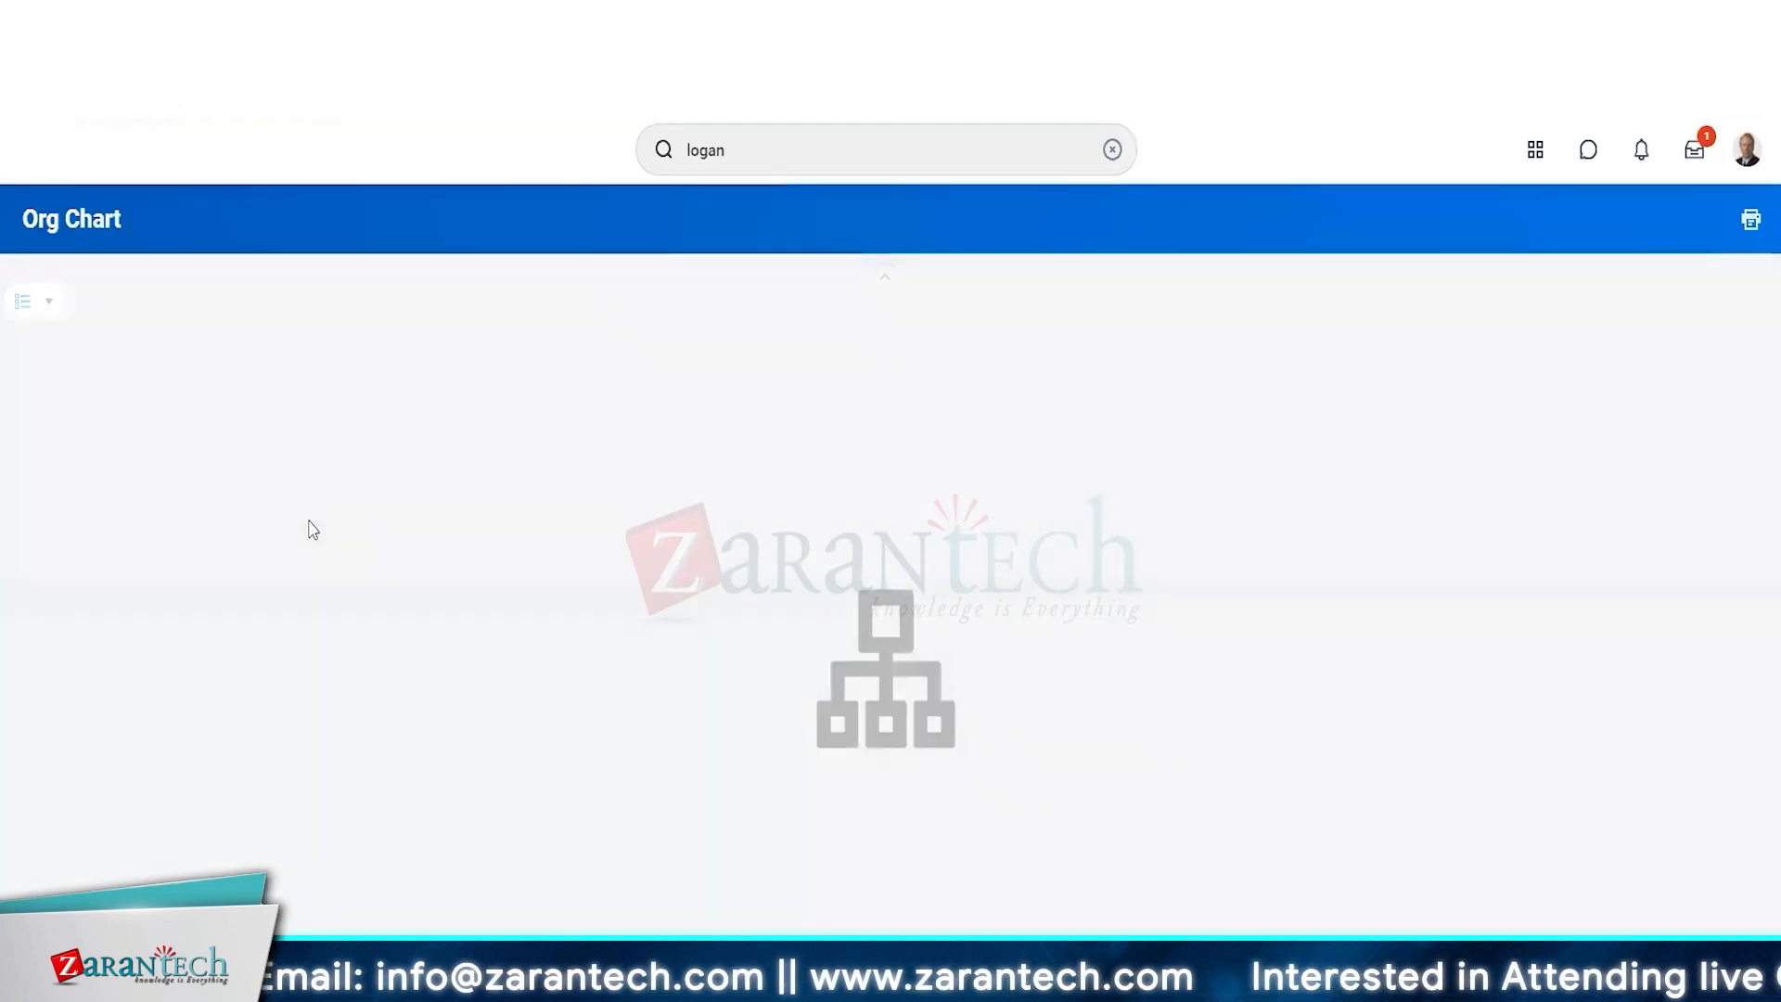
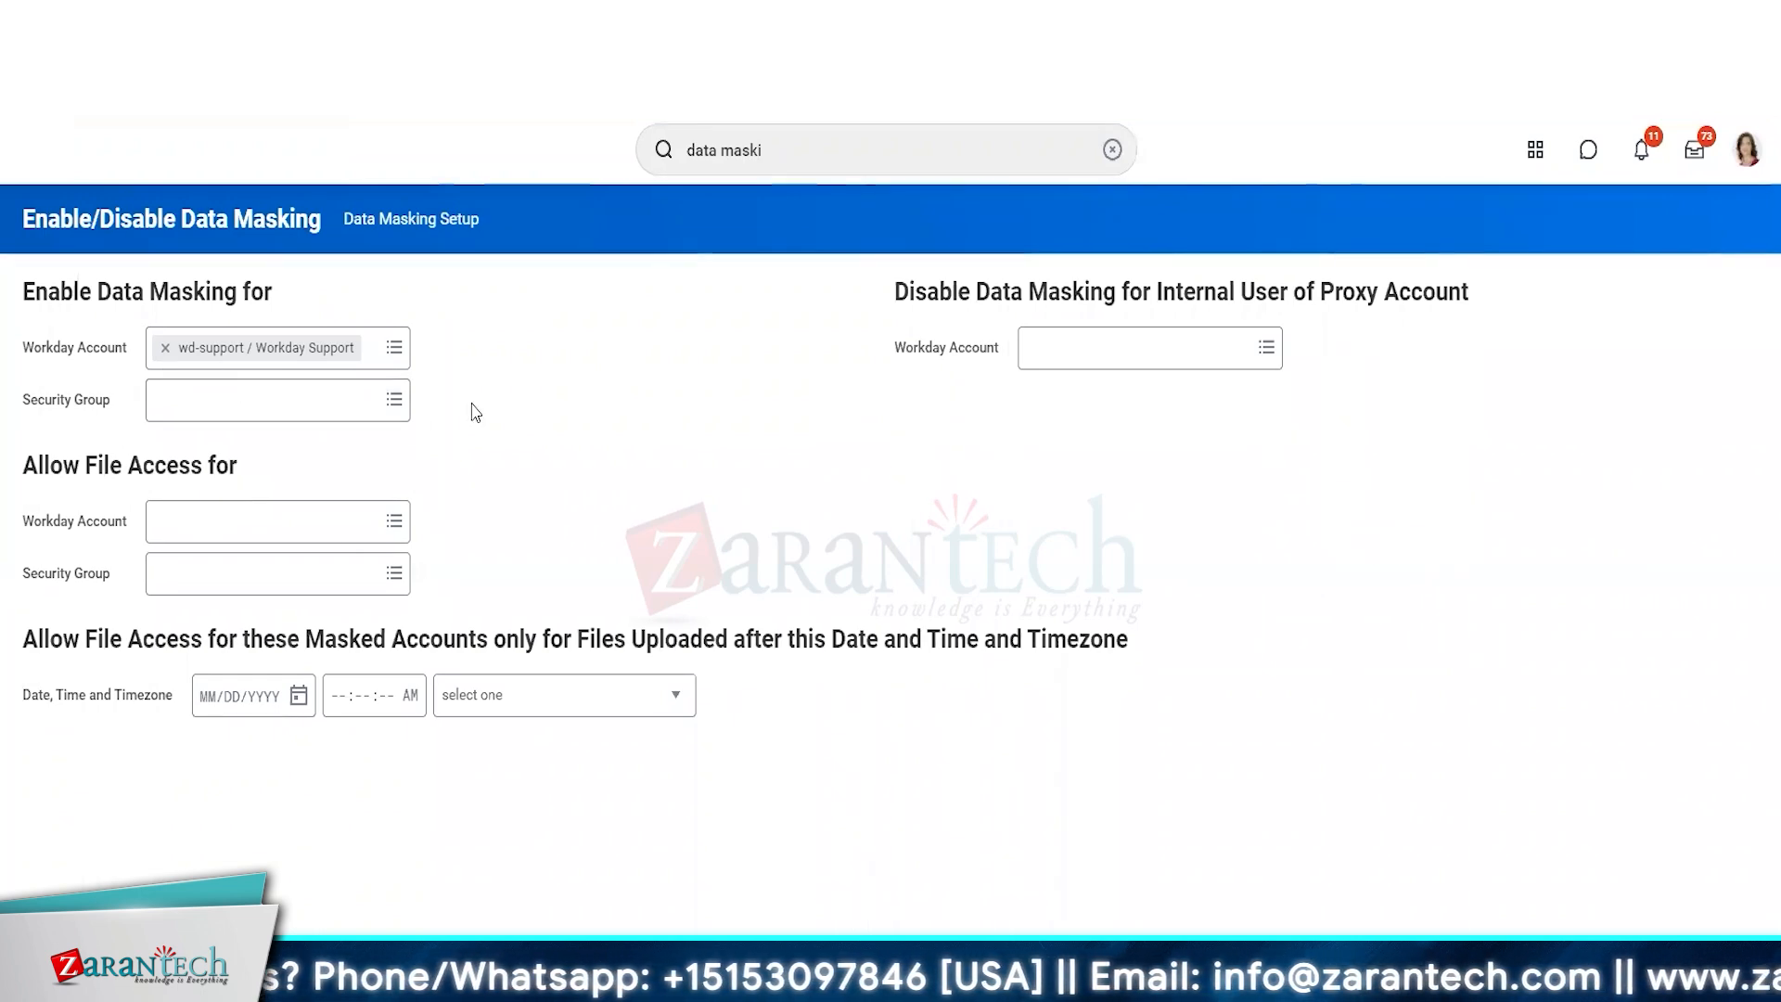
Add the Chief Operating Officer's Workday account to the accounts with data masking enabled, leaving the security group empty.
{"action": "left_click", "coordinate": [395, 349]}
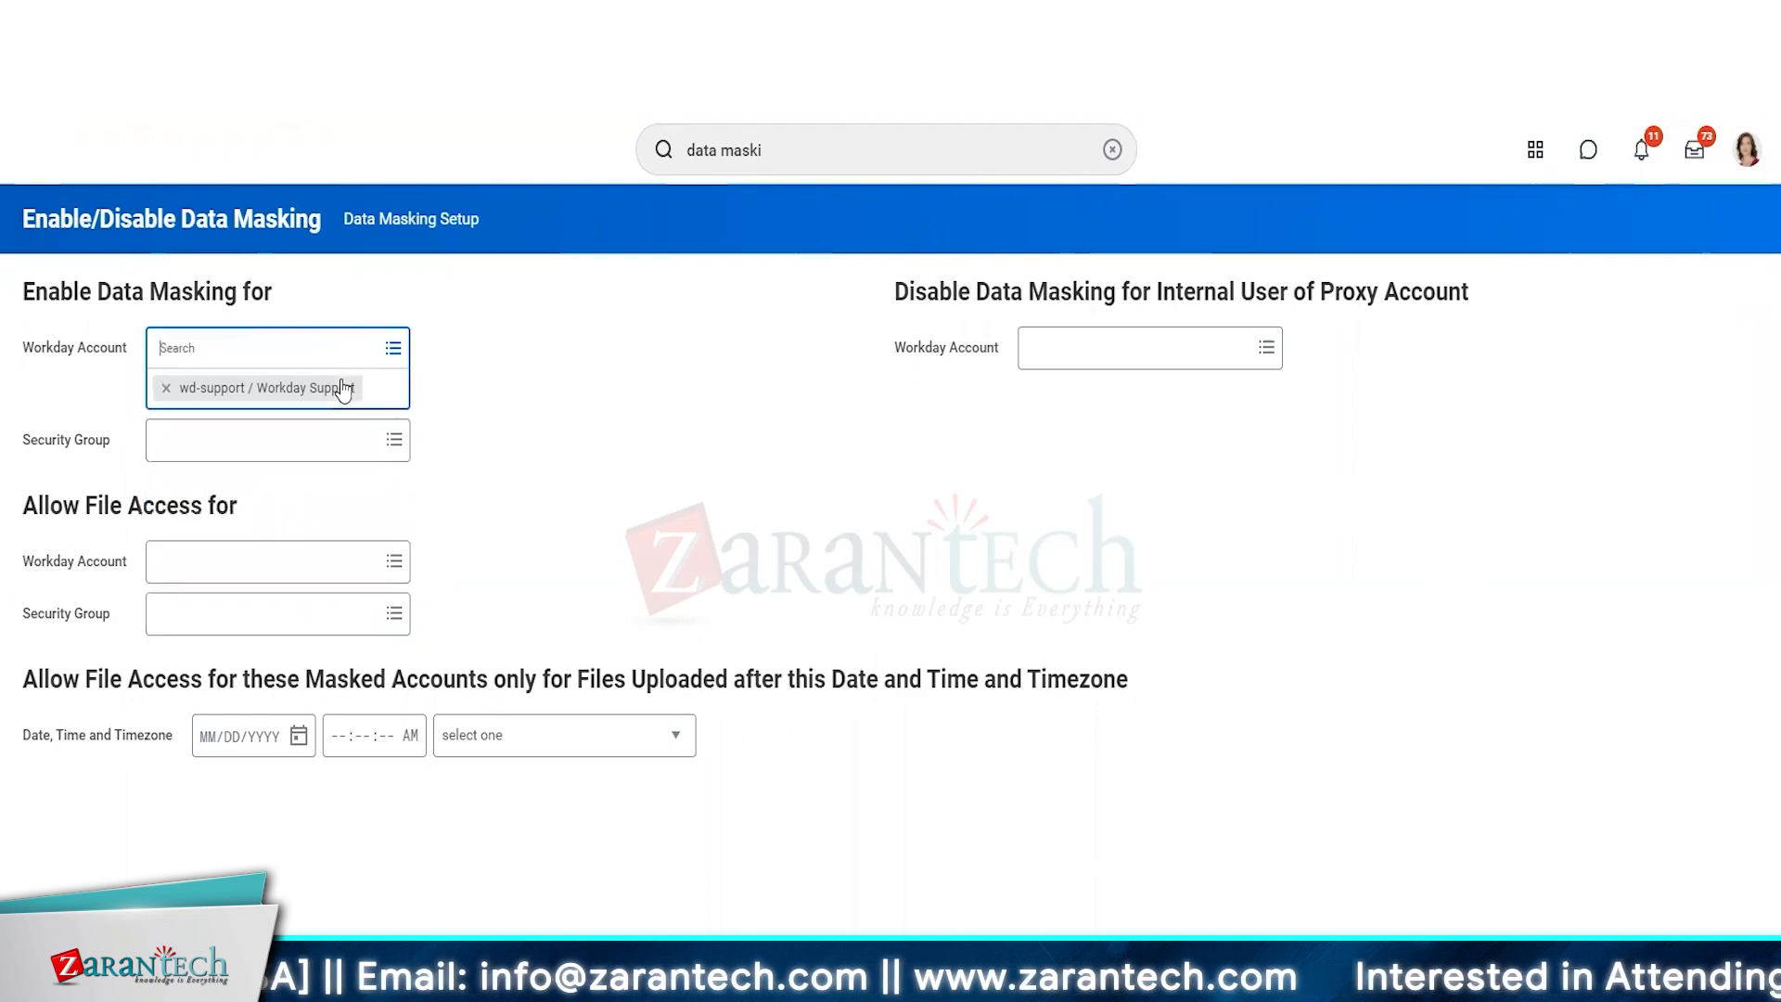
{"action": "type", "text": "max"}
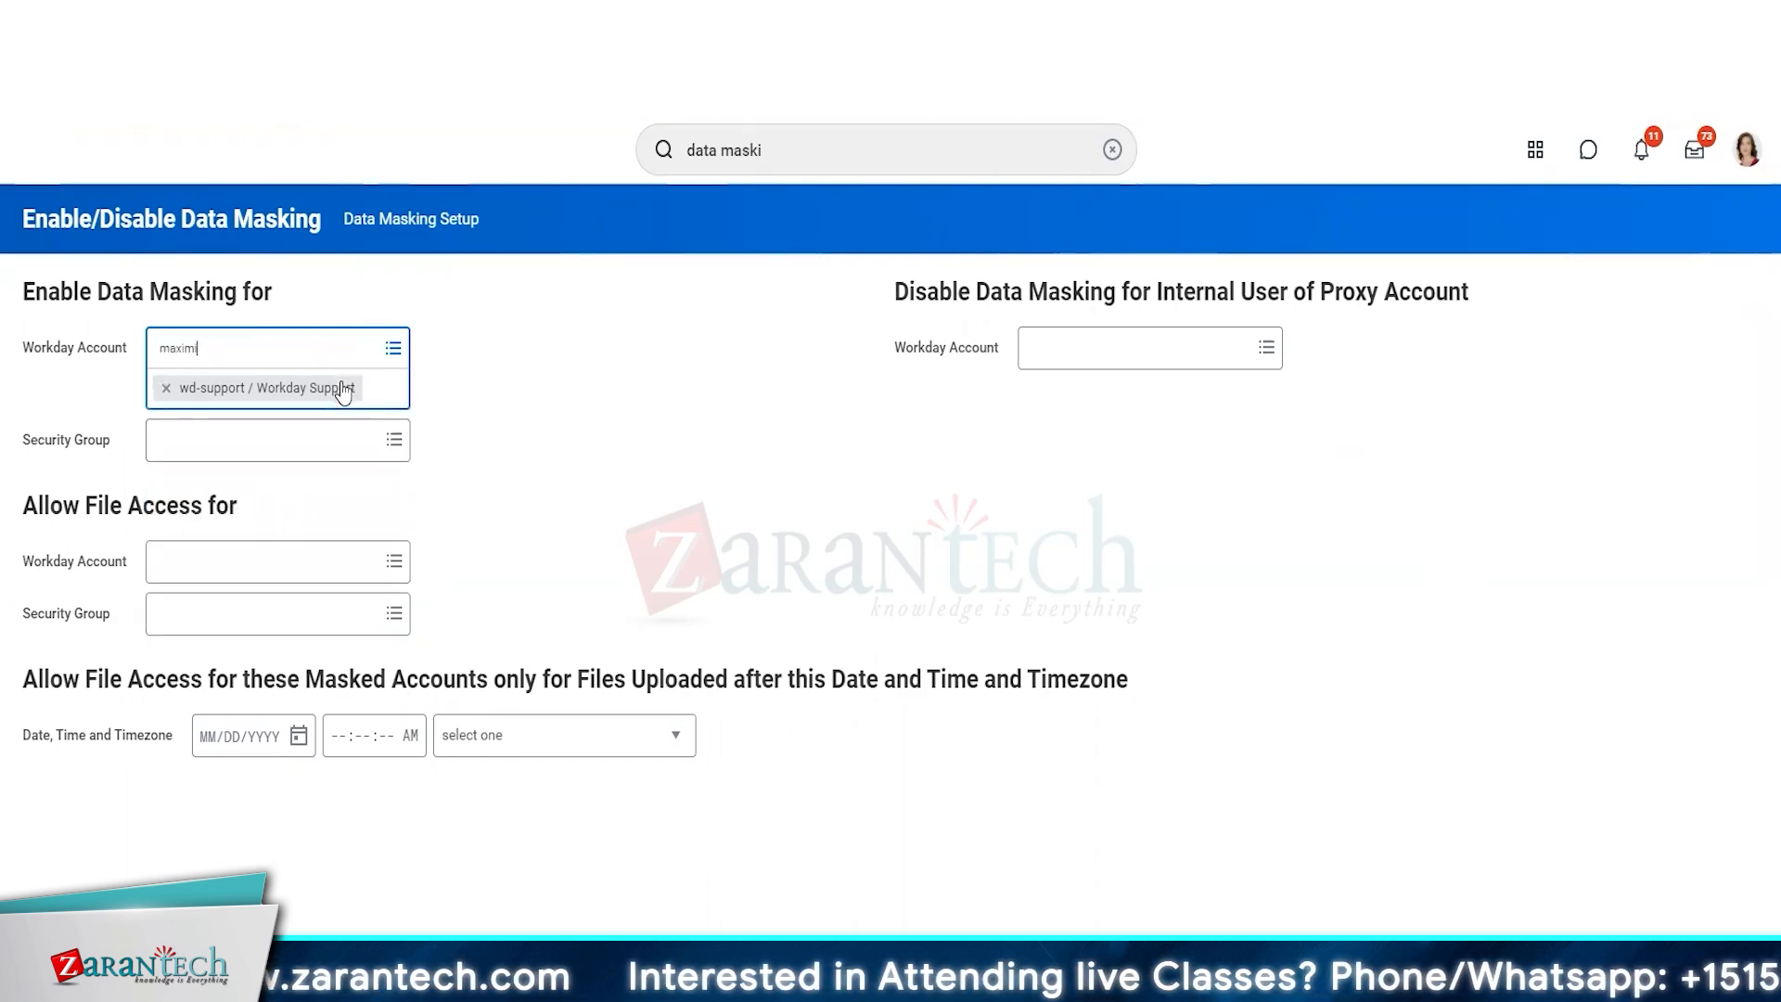
{"action": "type", "text": "imi"}
{"action": "key", "text": "Return"}
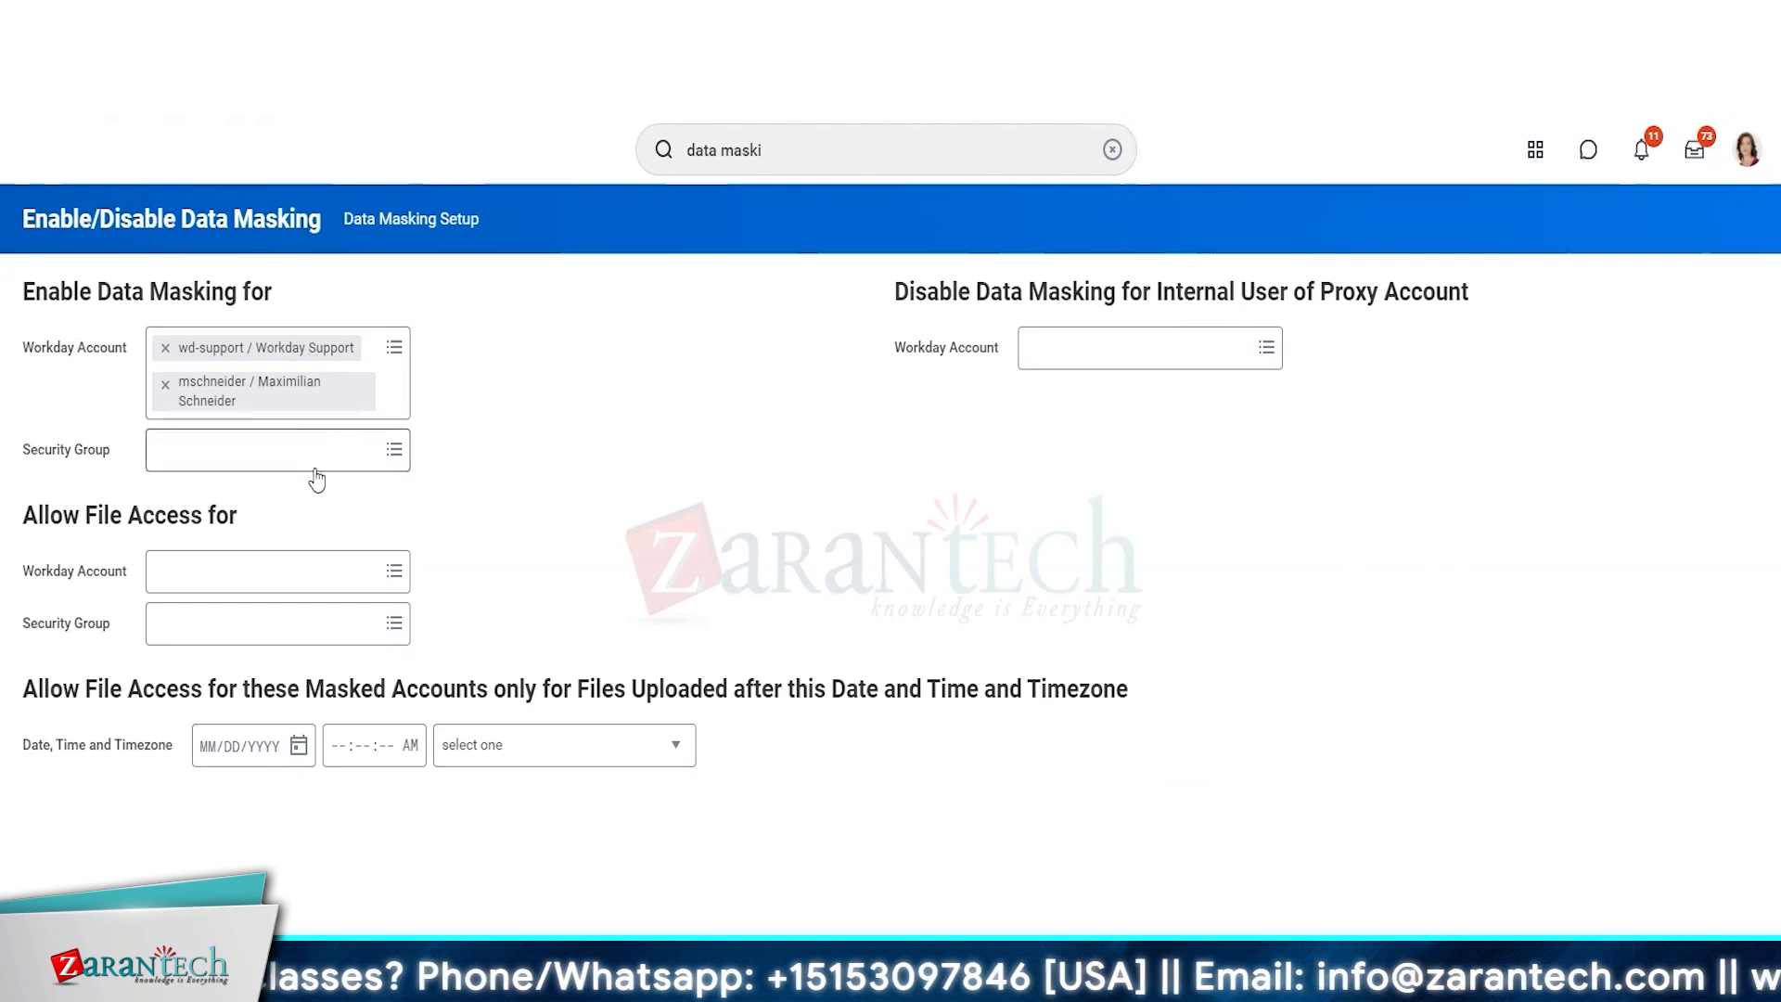
{"action": "left_click", "coordinate": [226, 458]}
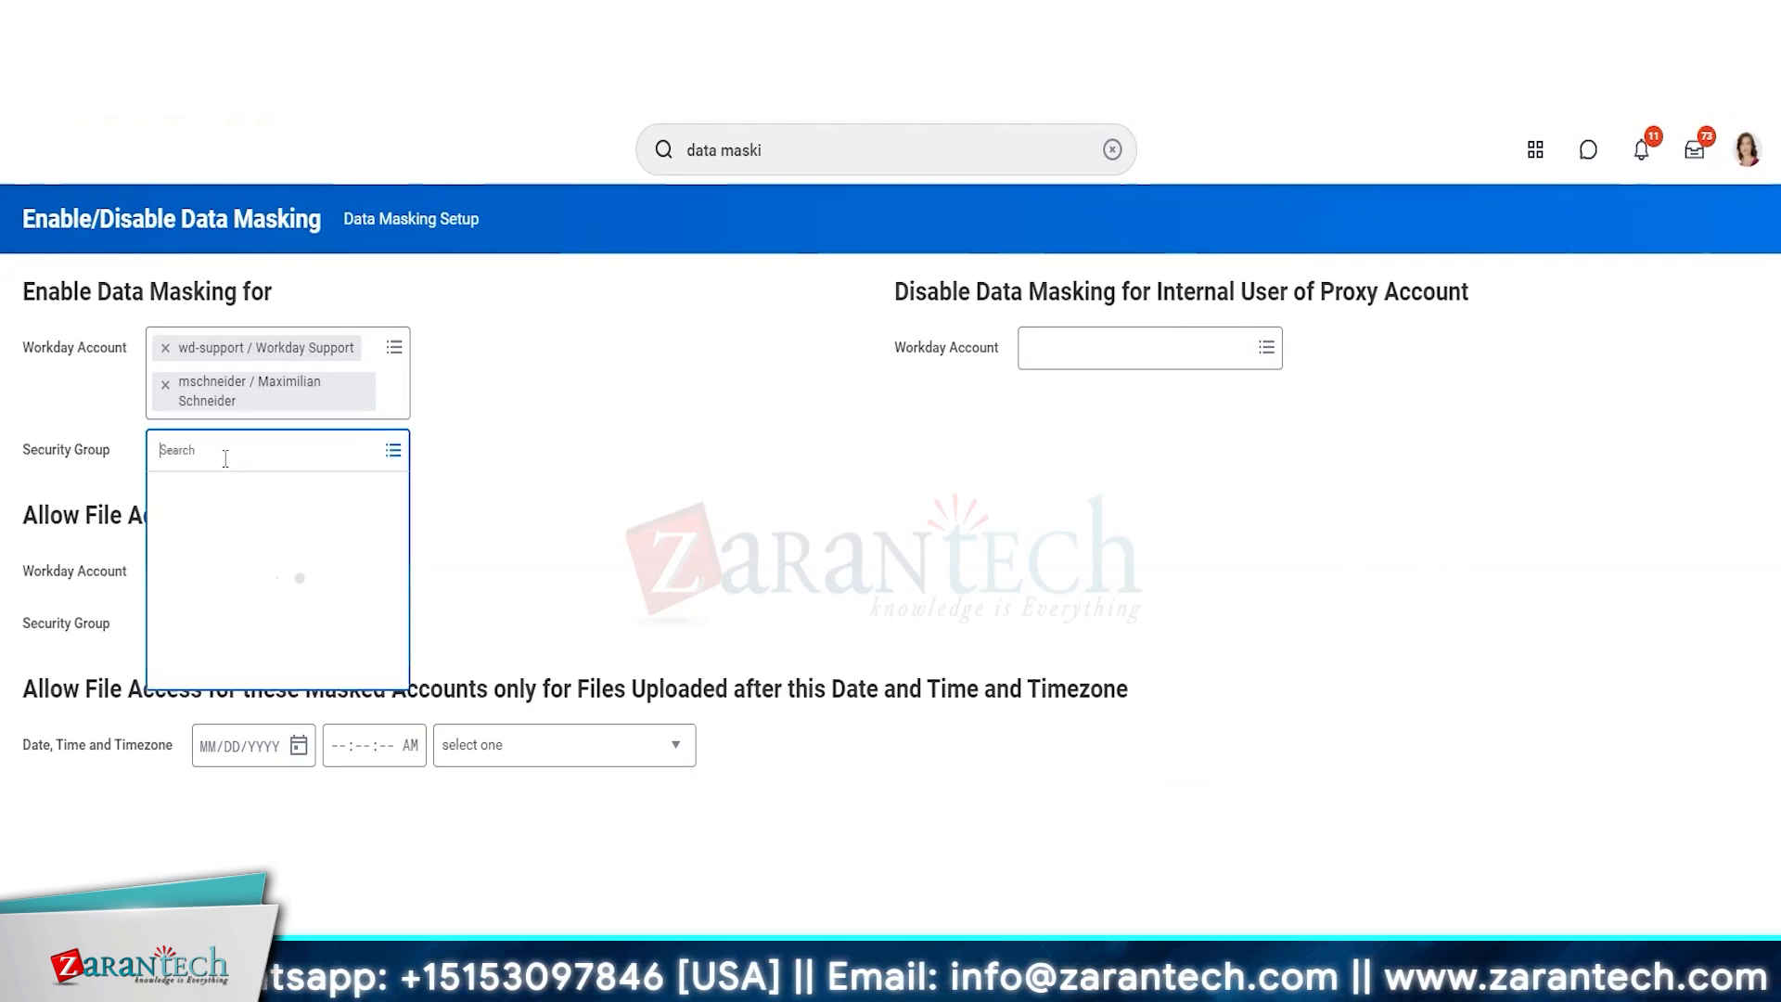
{"action": "left_click", "coordinate": [778, 554]}
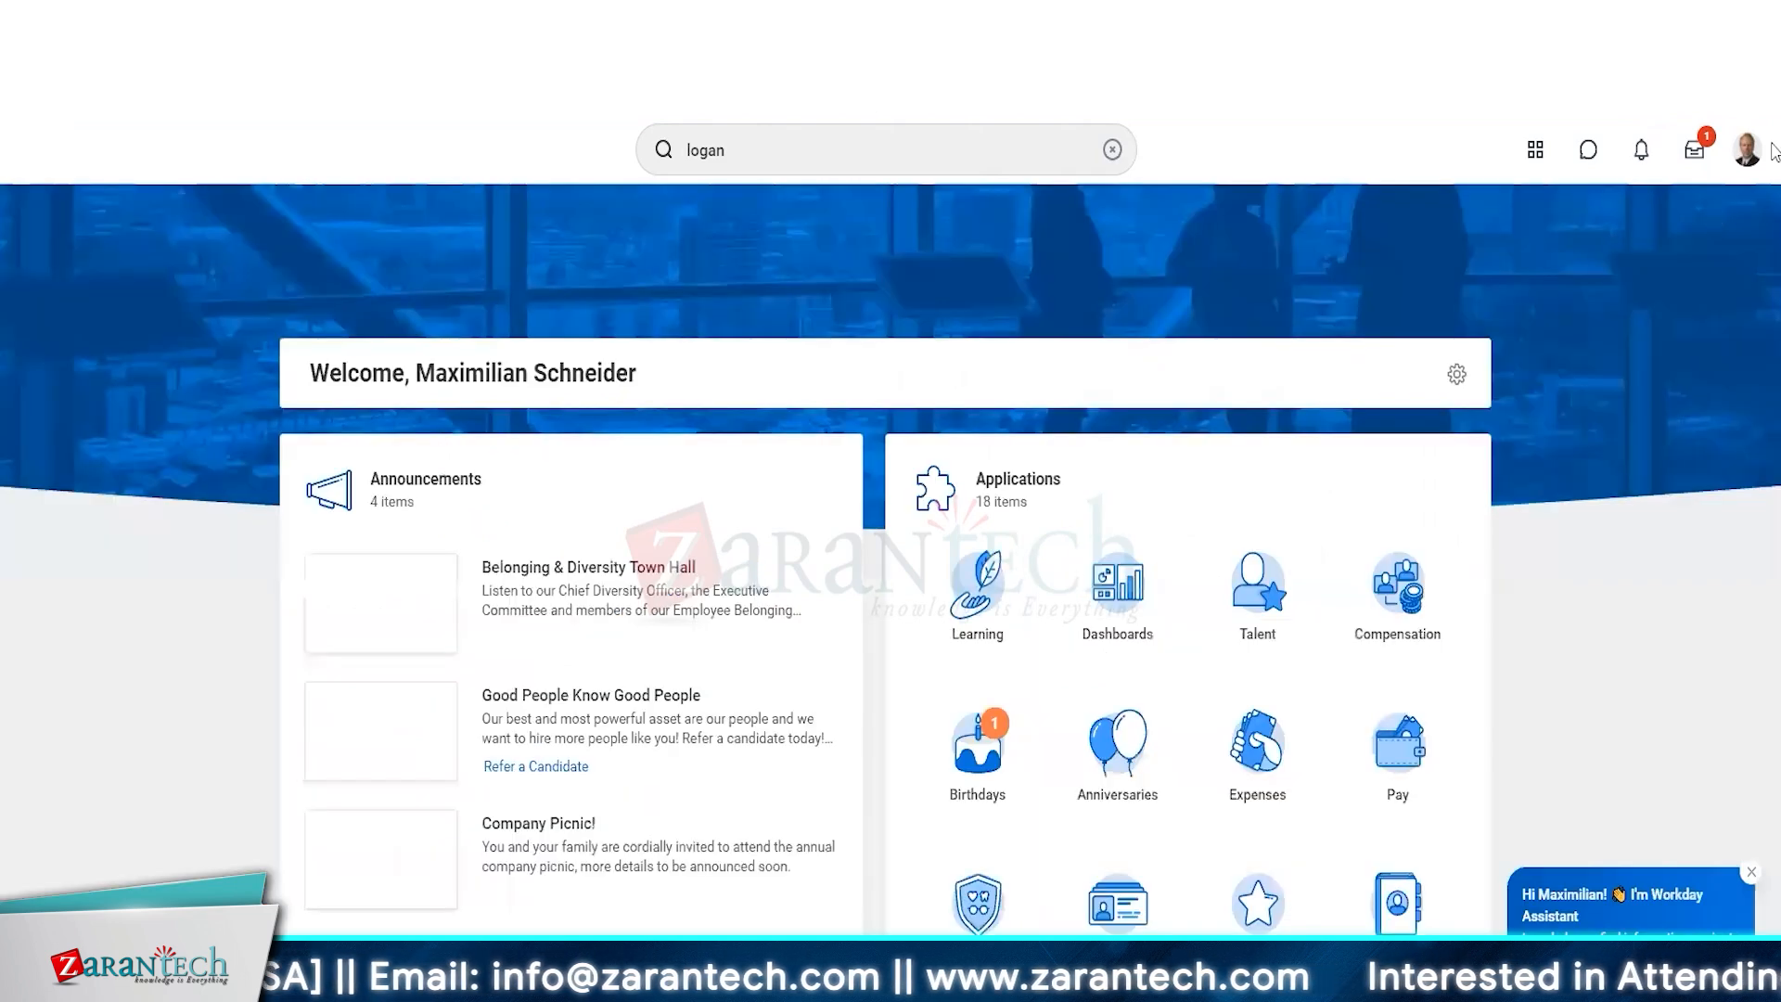
{"action": "left_click", "coordinate": [1747, 152]}
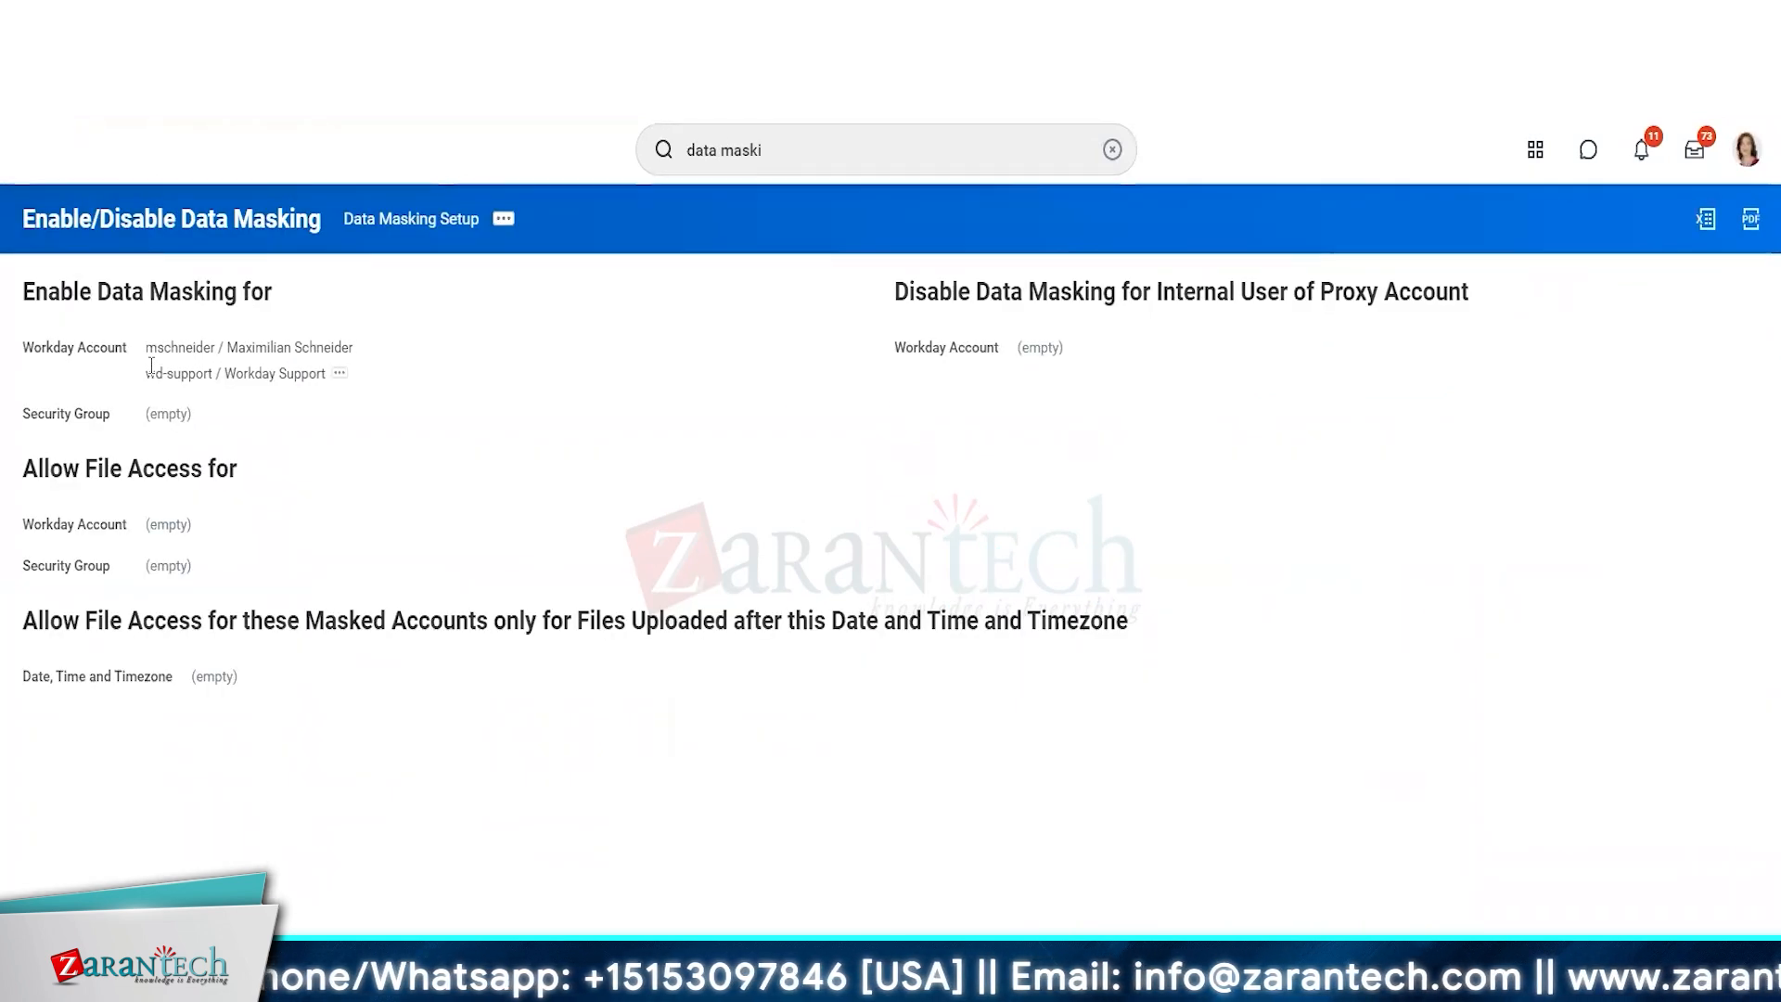
{"action": "mouse_move", "coordinate": [354, 364]}
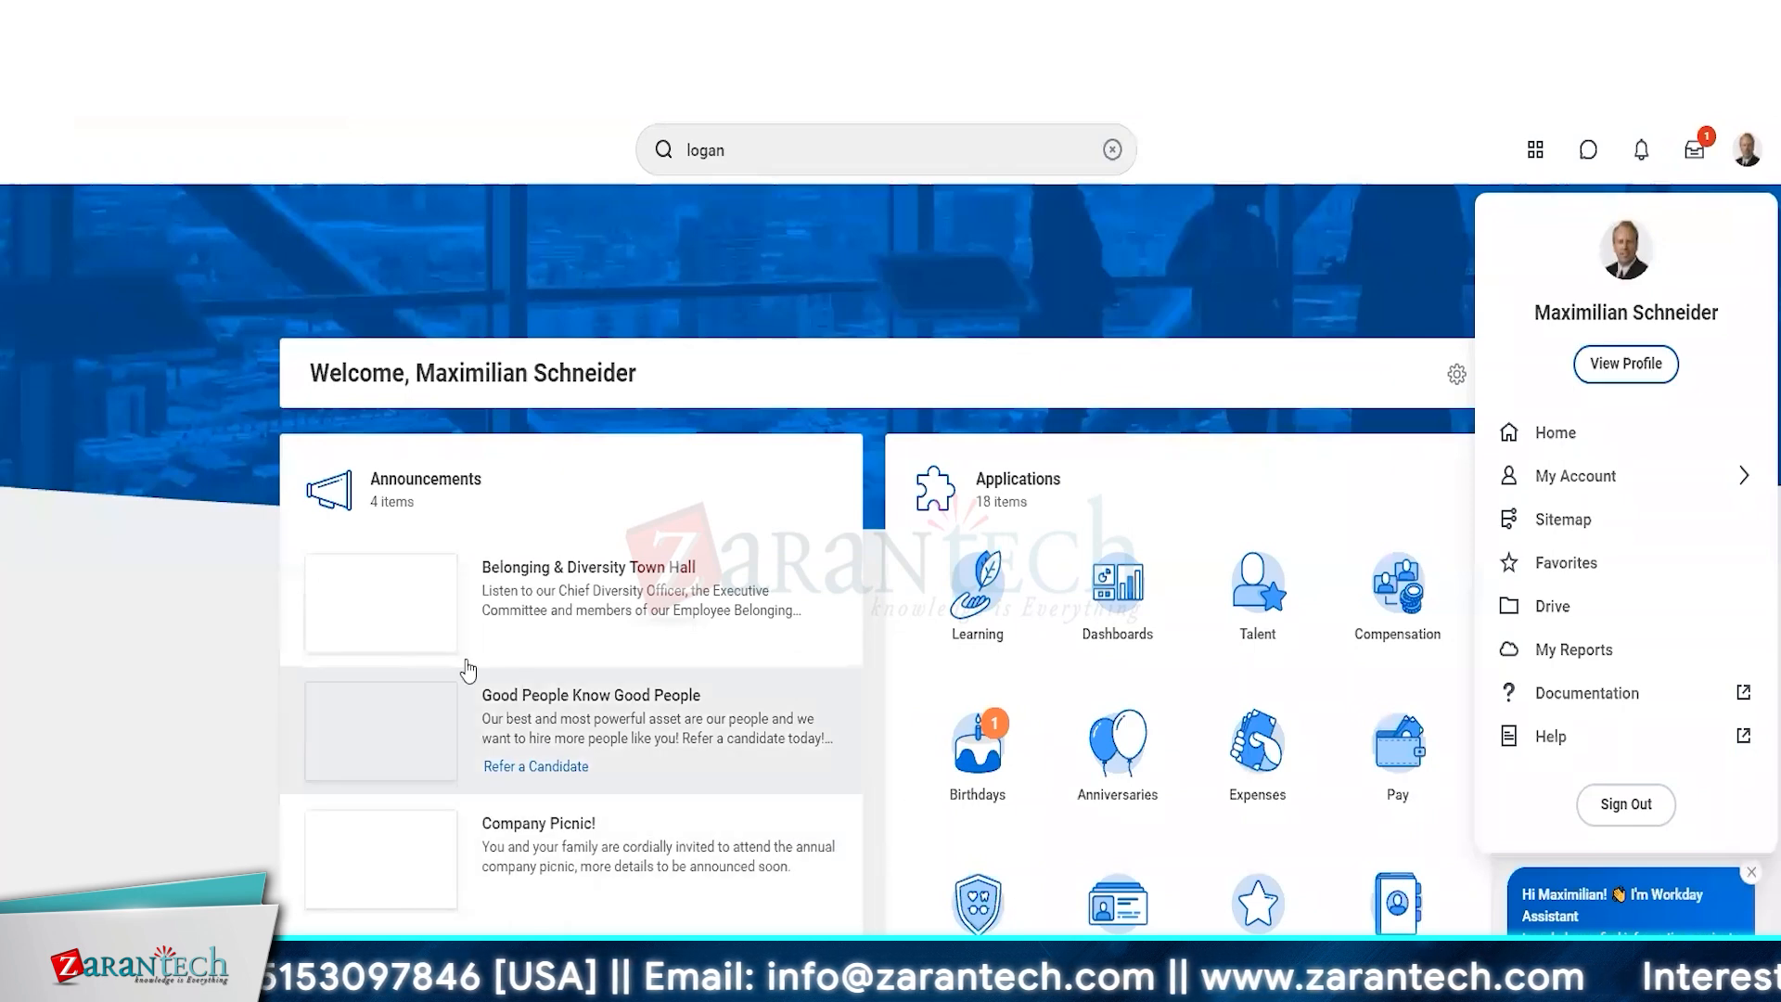
{"action": "left_click", "coordinate": [1067, 326]}
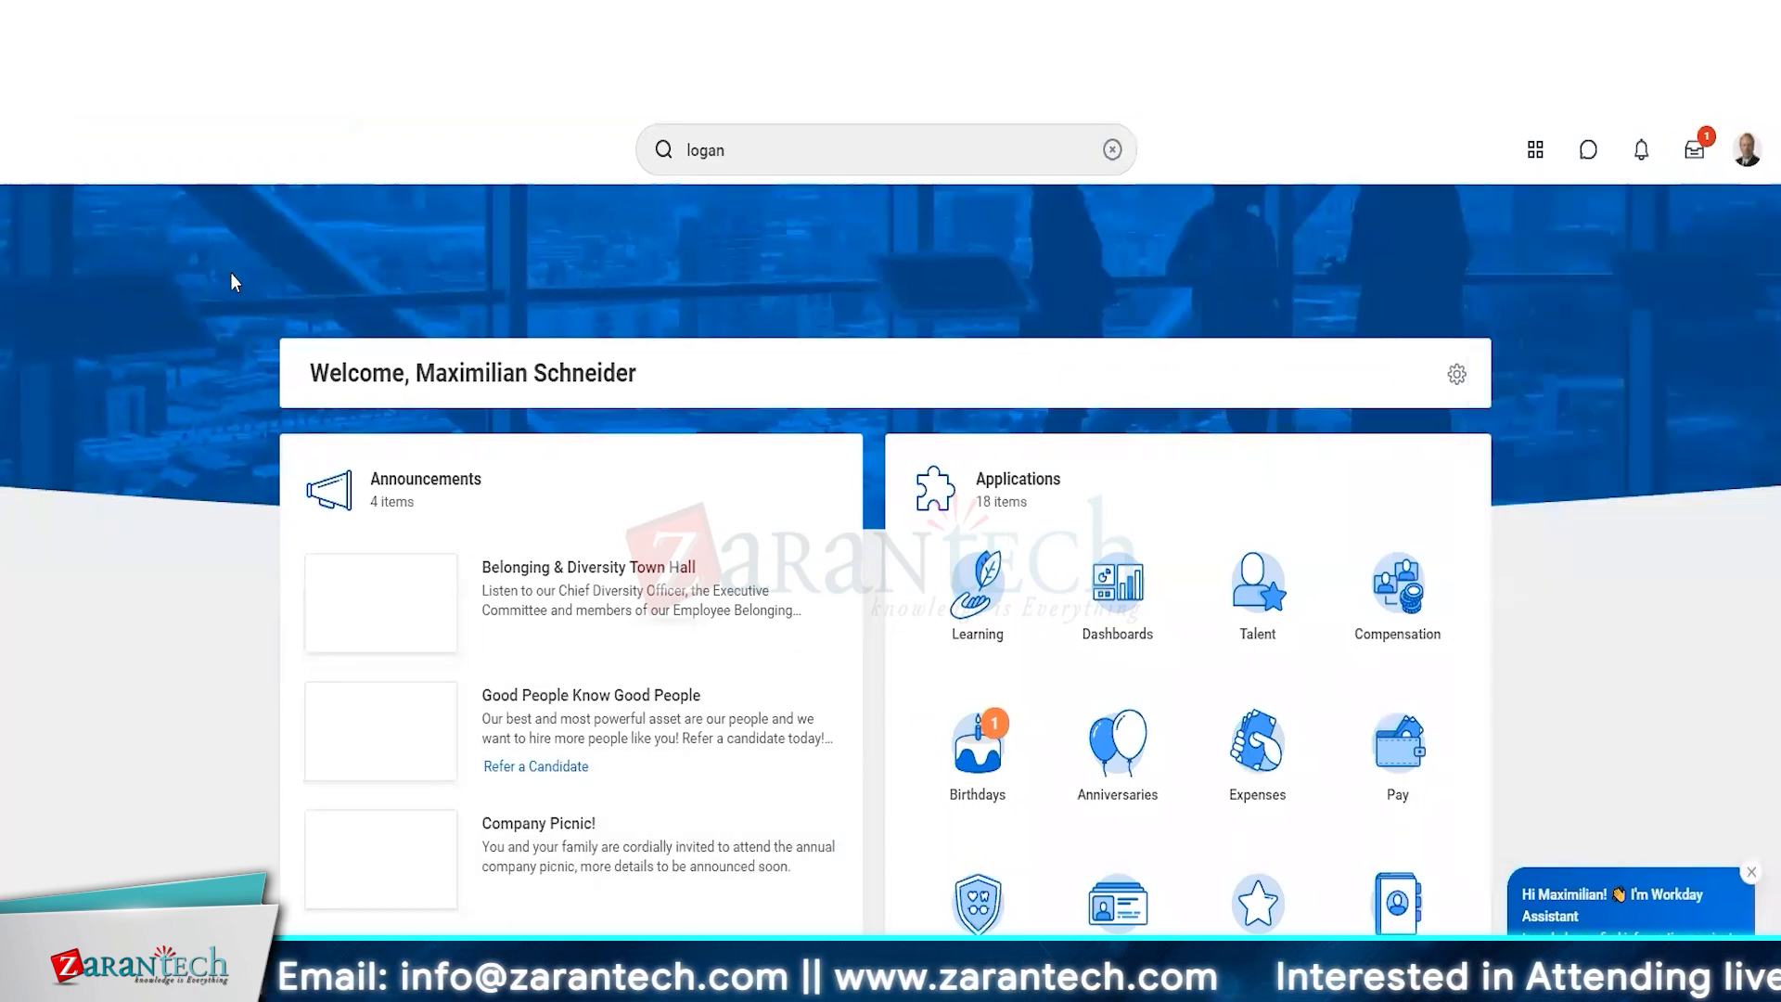
{"action": "left_click", "coordinate": [1740, 156]}
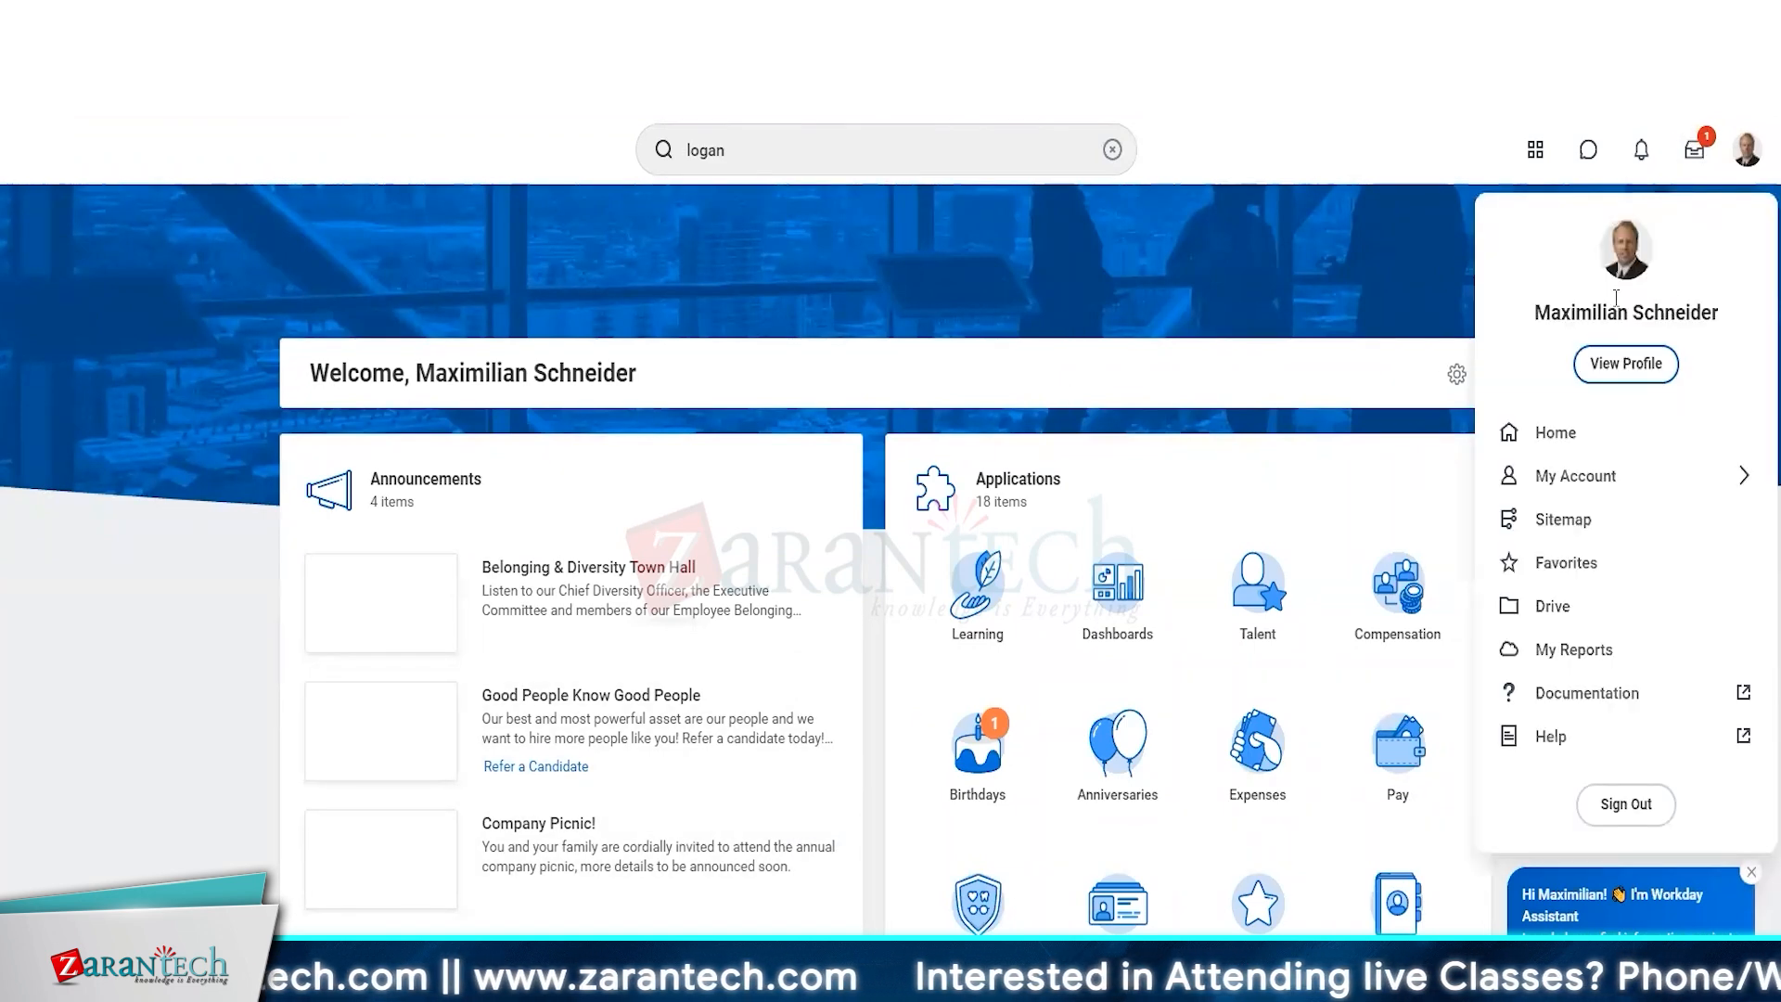
In the masked account's session, search for the Vice President, Human Resources by name and open the worker profile.
{"action": "left_click", "coordinate": [910, 170]}
{"action": "key", "text": "Return"}
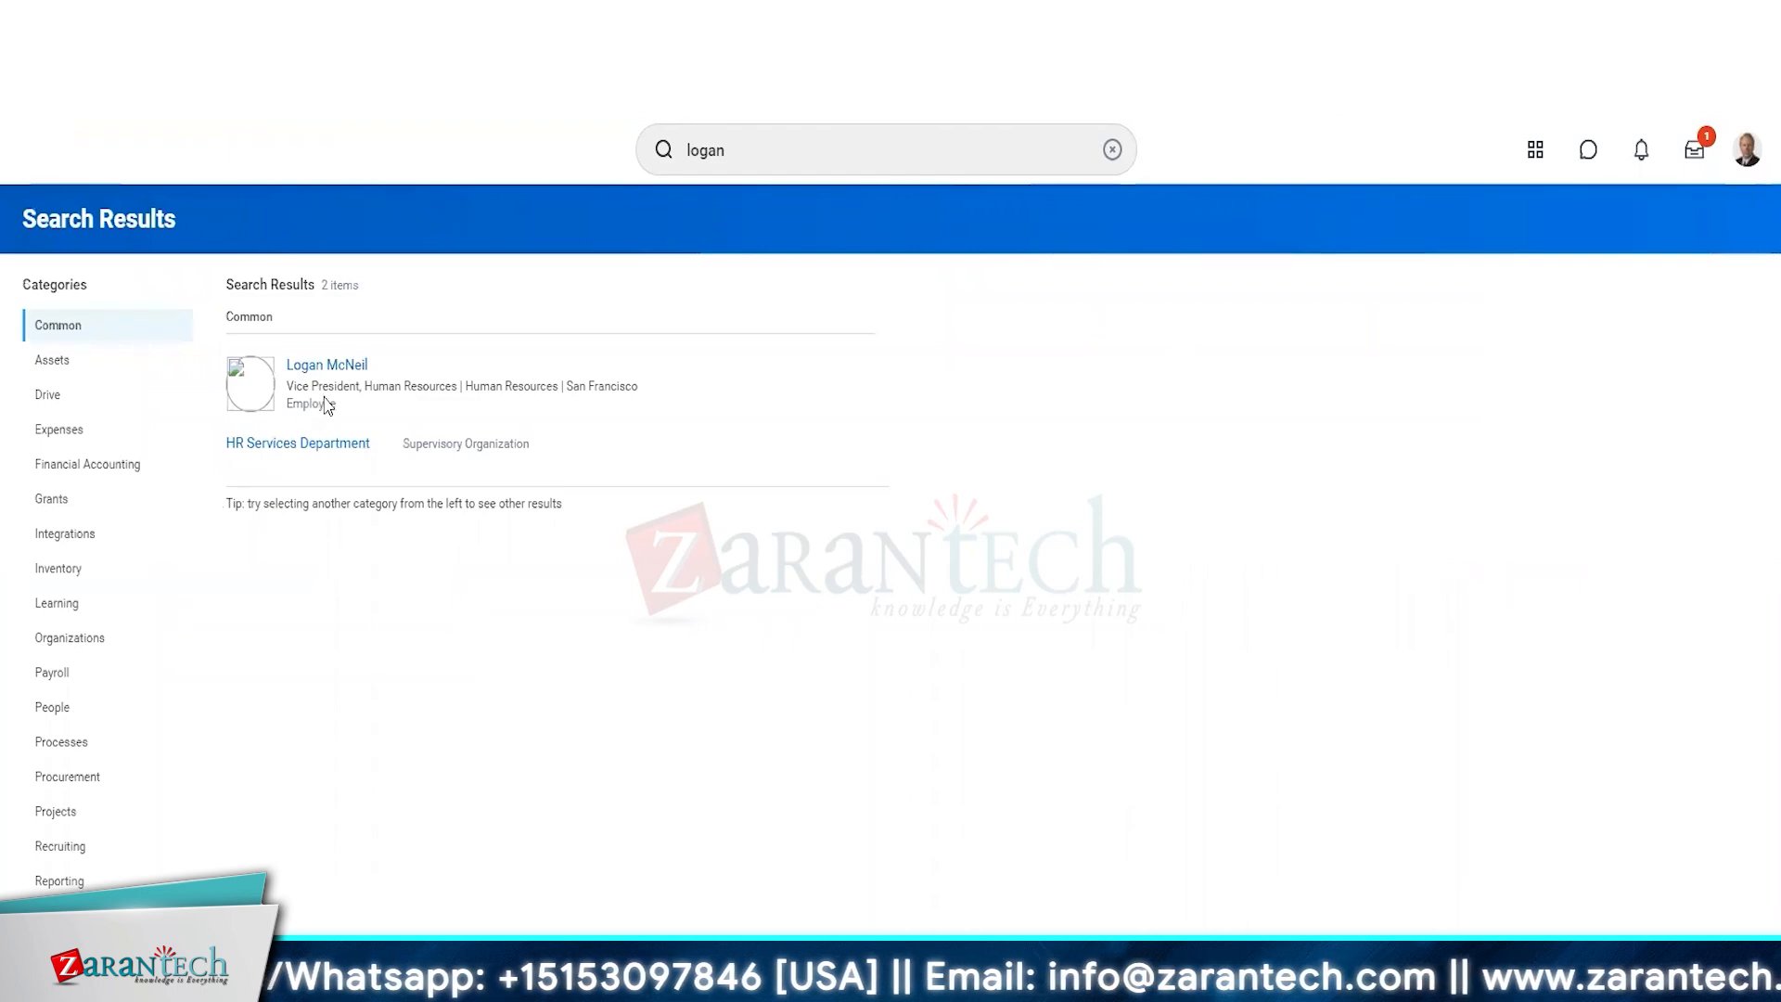
{"action": "left_click", "coordinate": [329, 368]}
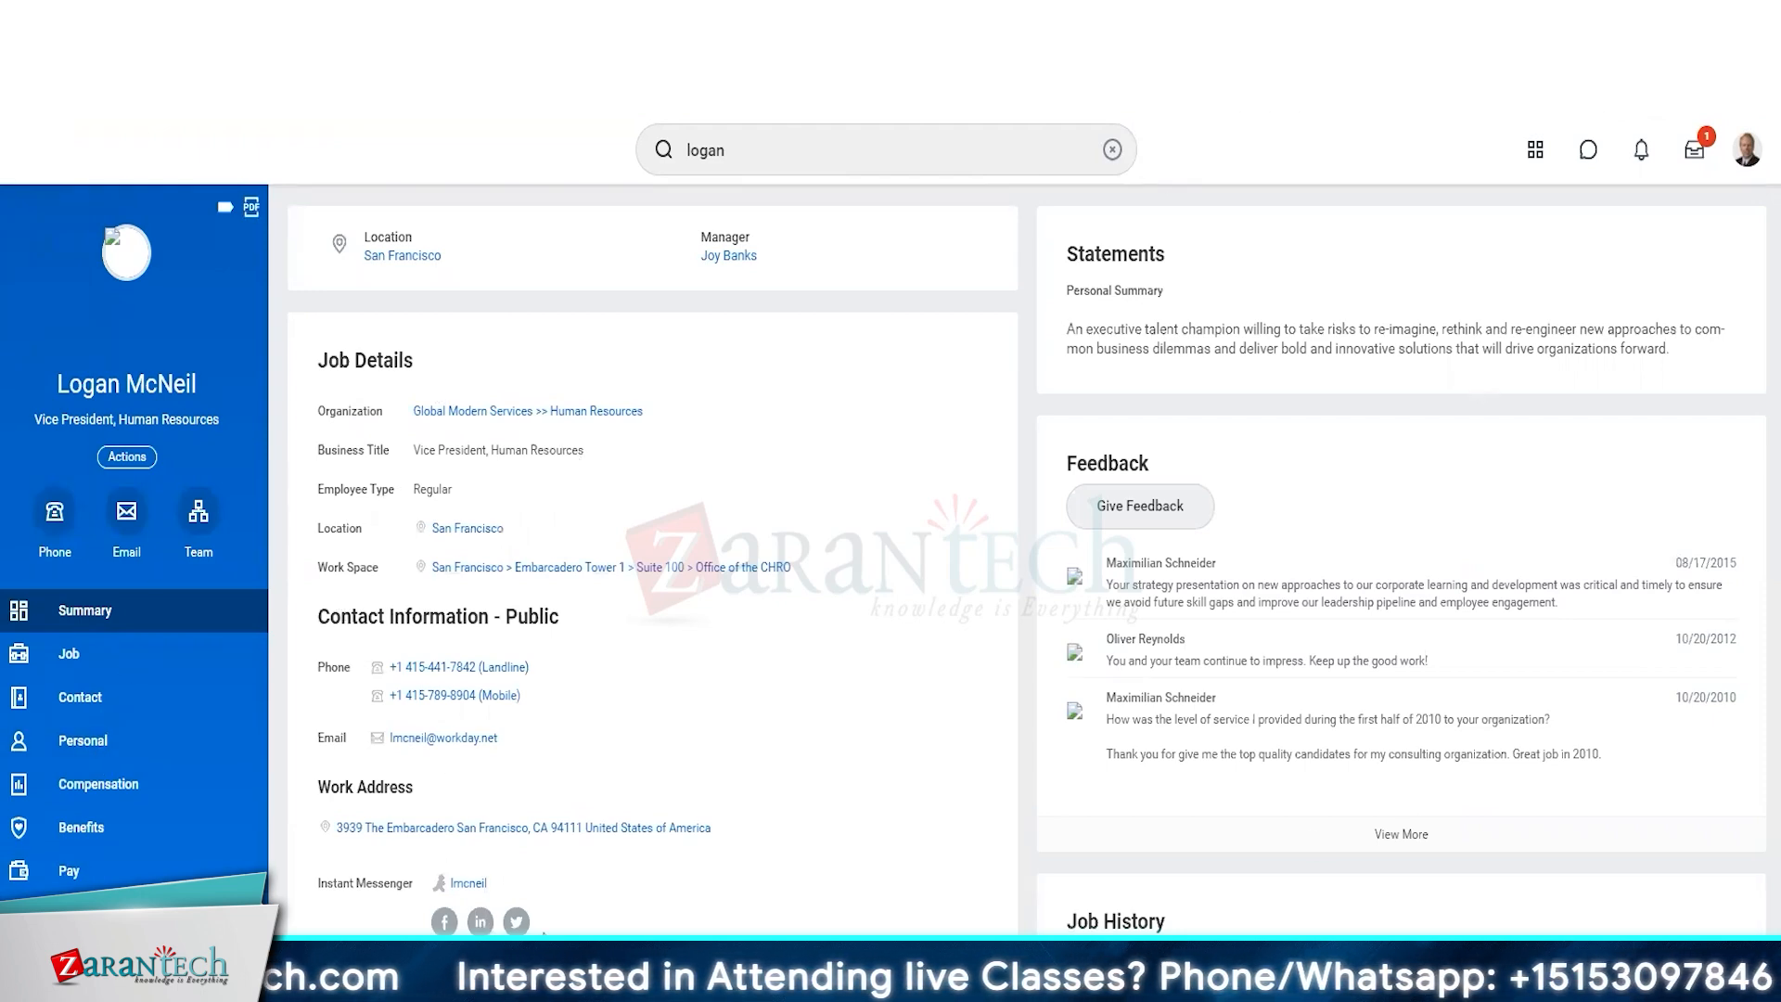
{"action": "scroll", "coordinate": [543, 932], "scroll_direction": "down", "scroll_amount": 1}
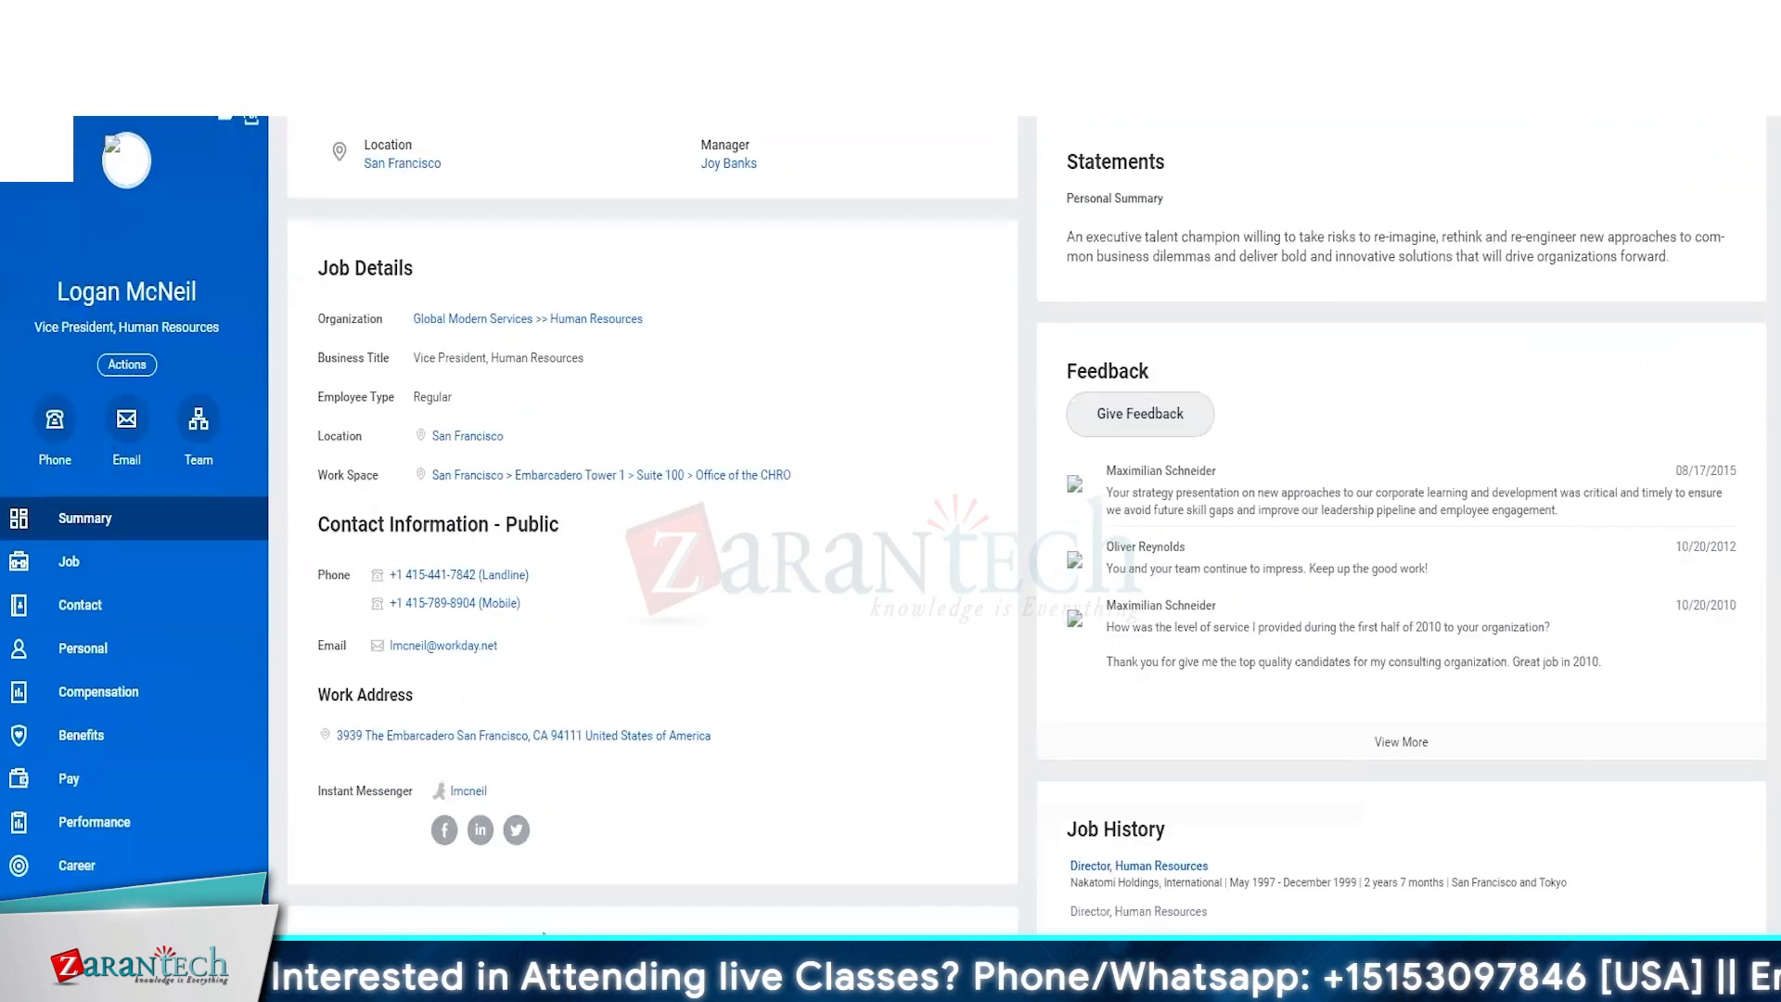
Examine the total rewards, compensation details and personal notes on the worker's profile for data masking.
{"action": "left_click", "coordinate": [16, 695]}
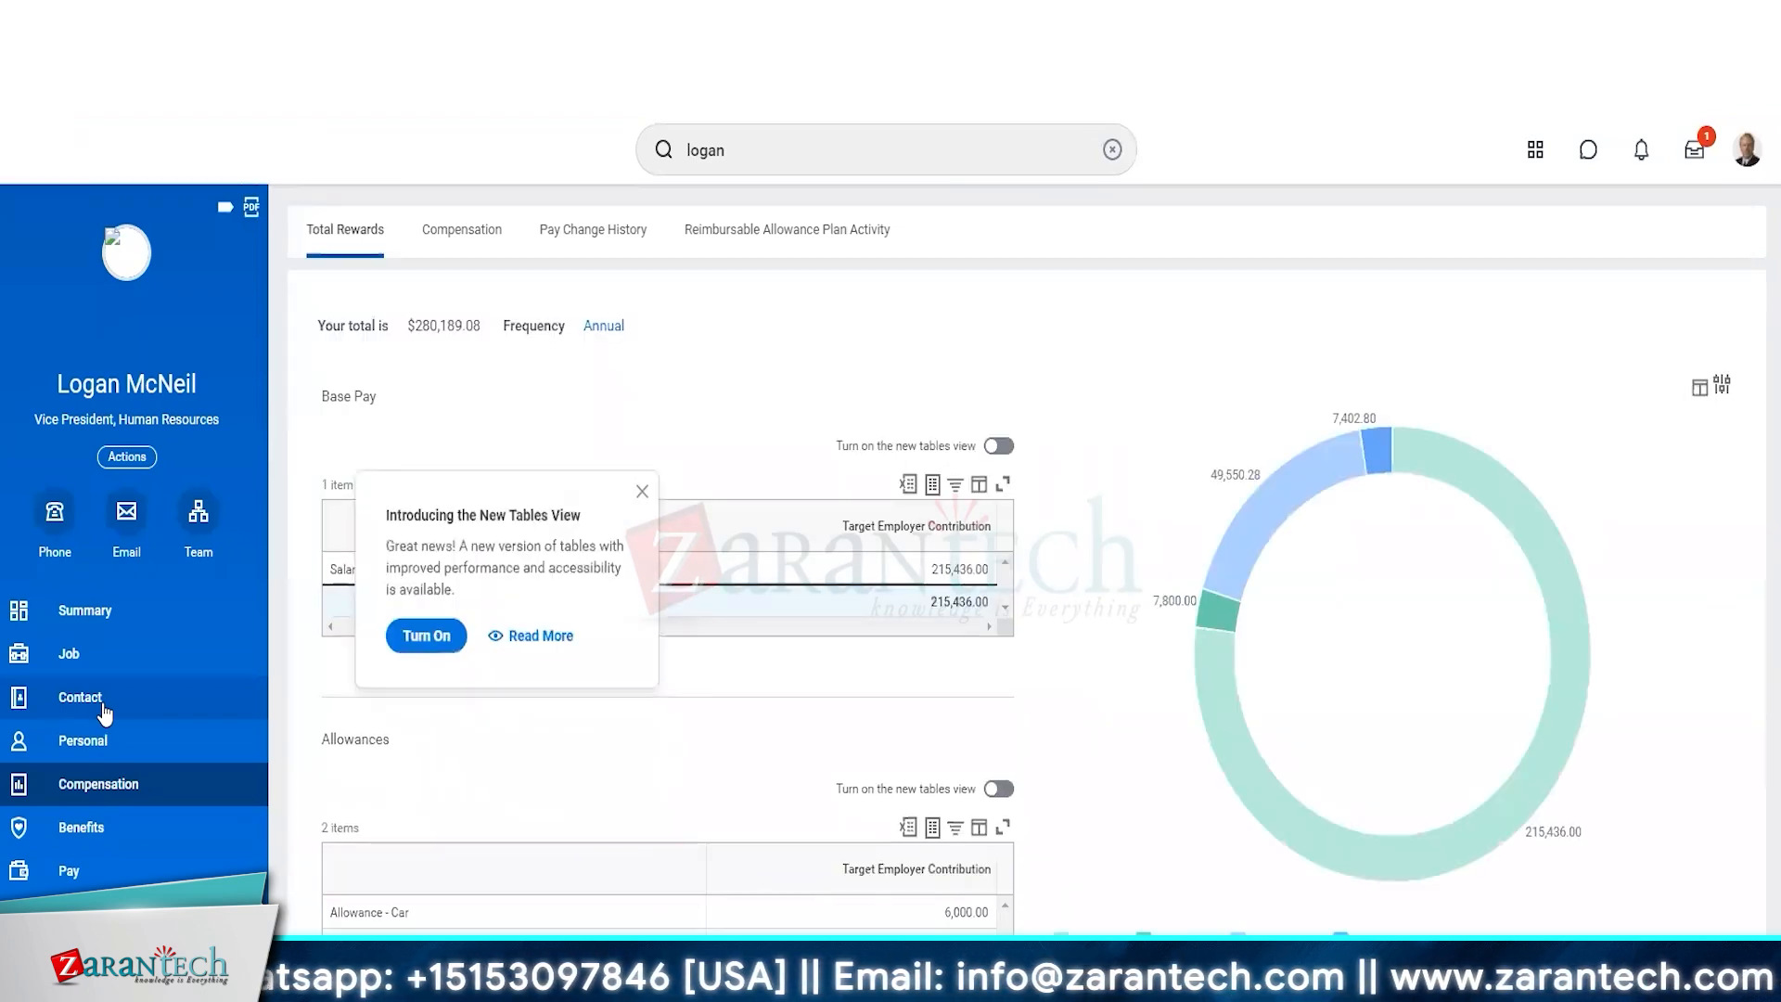
{"action": "left_click", "coordinate": [642, 490]}
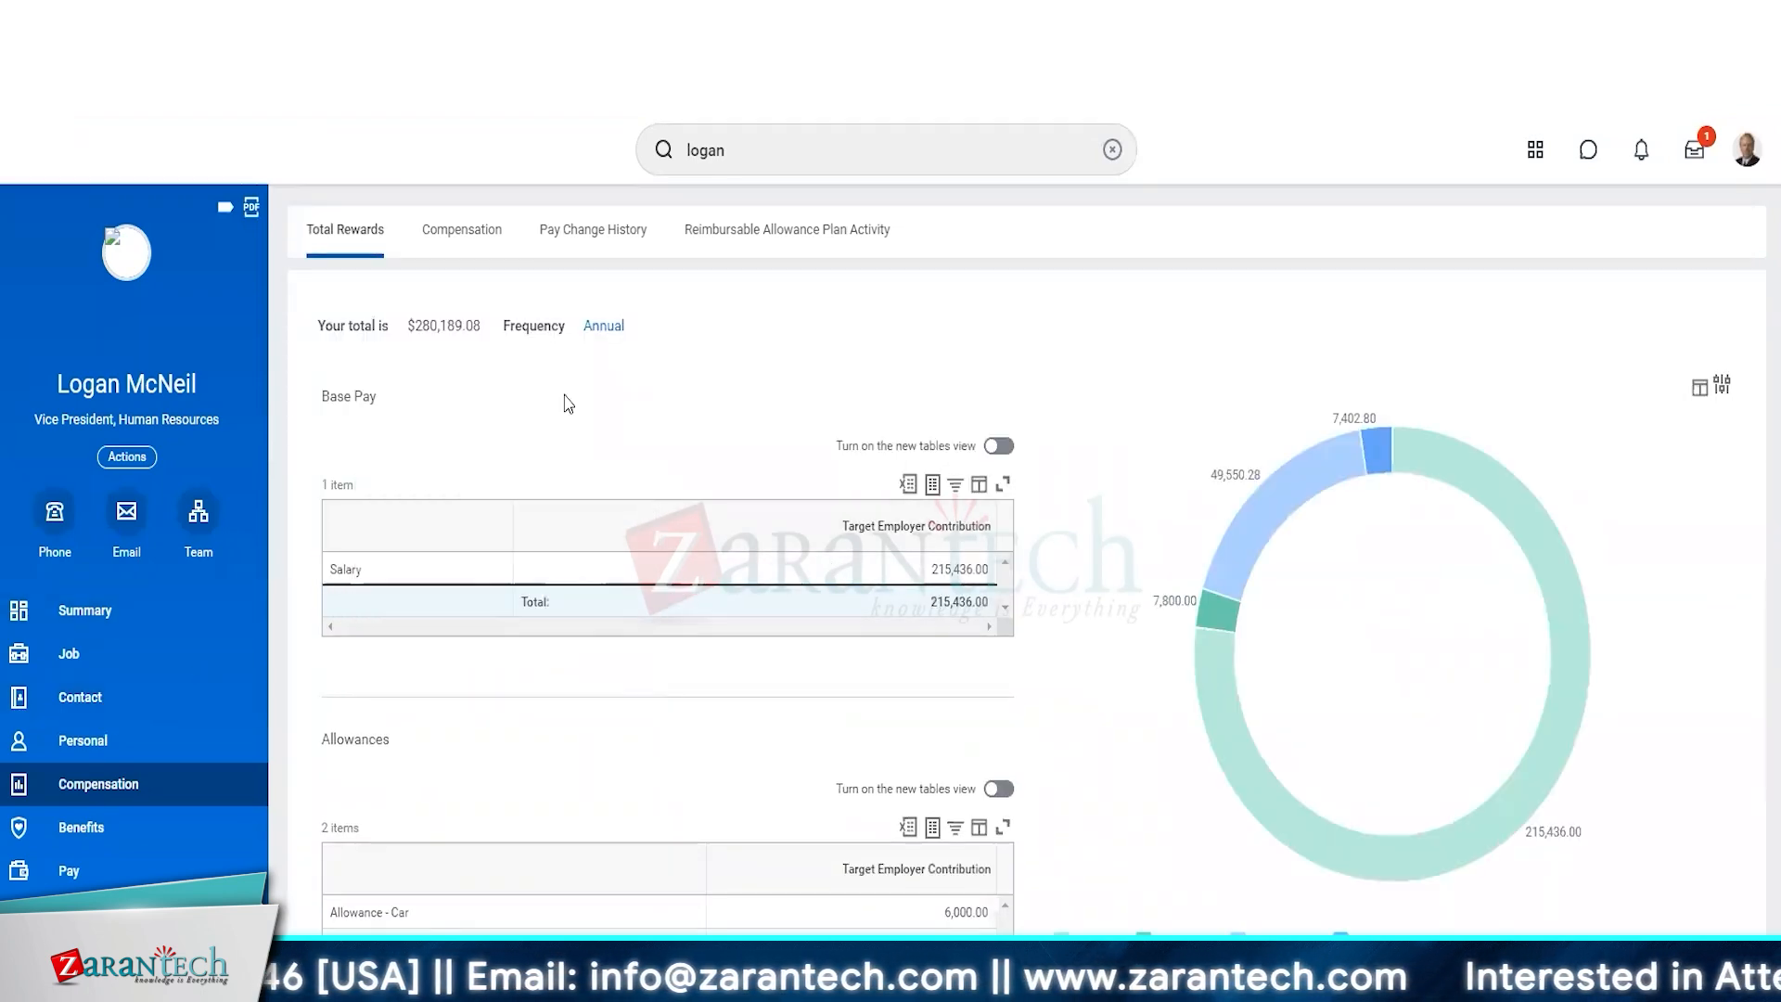
{"action": "left_click", "coordinate": [435, 236]}
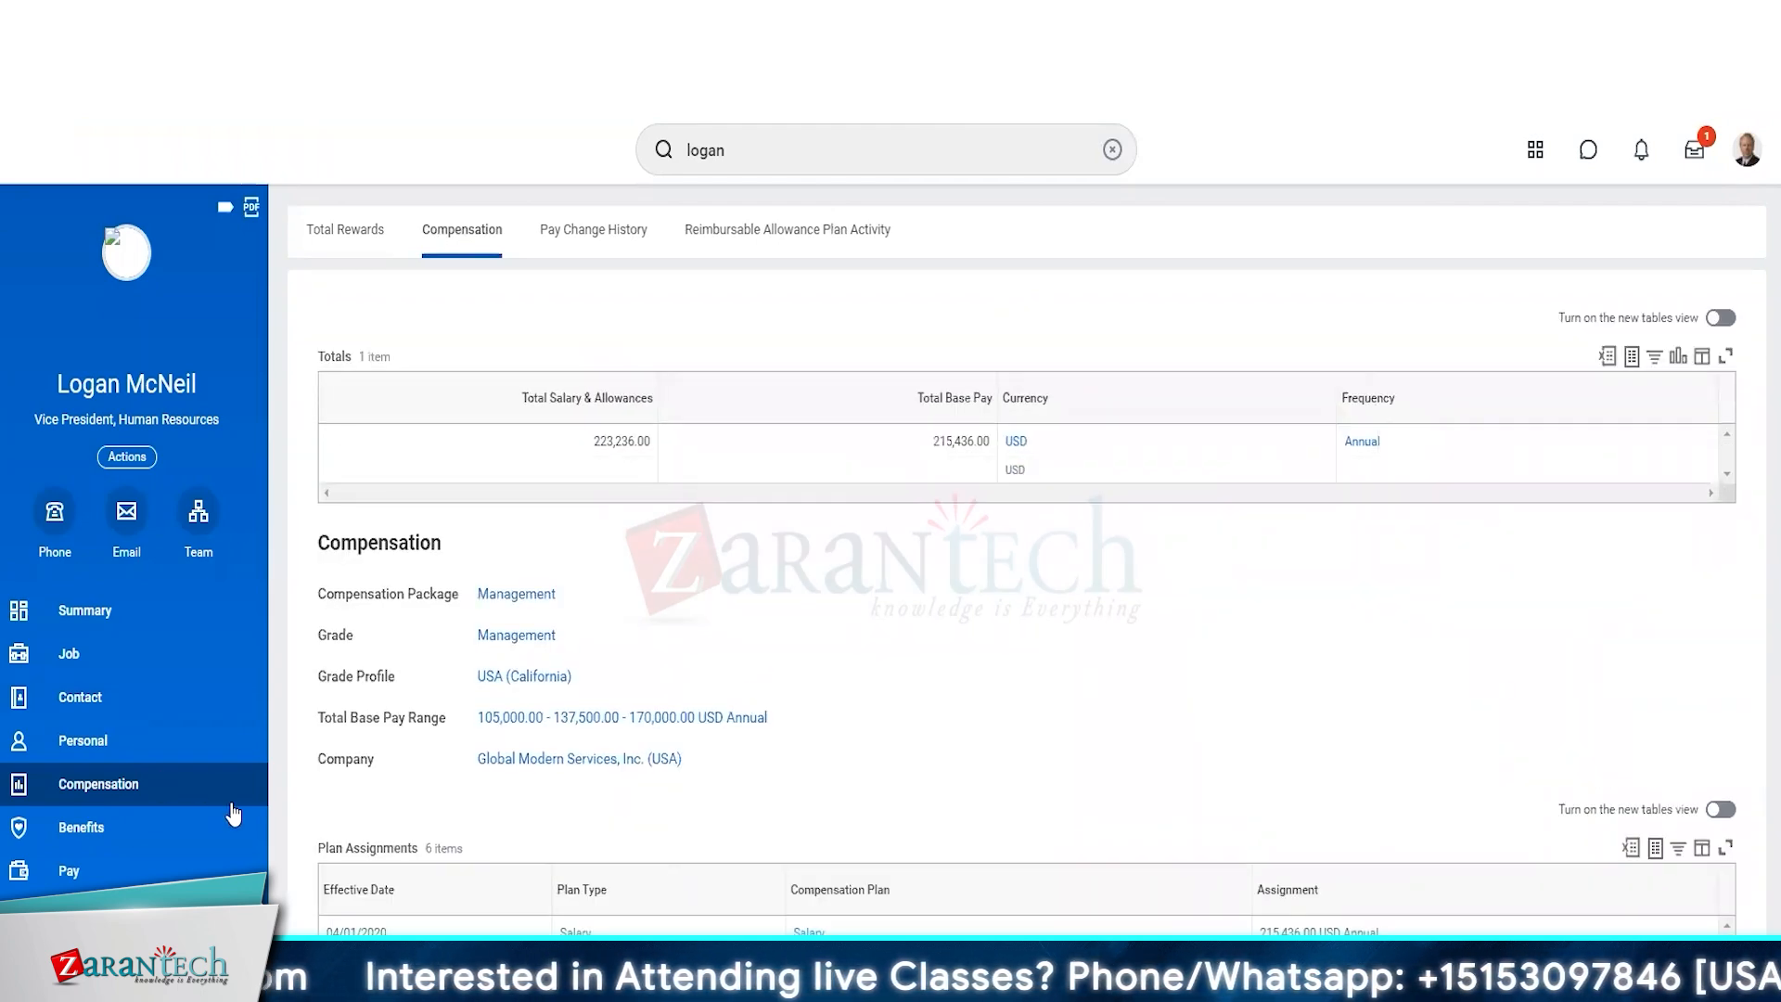
{"action": "left_click", "coordinate": [107, 742]}
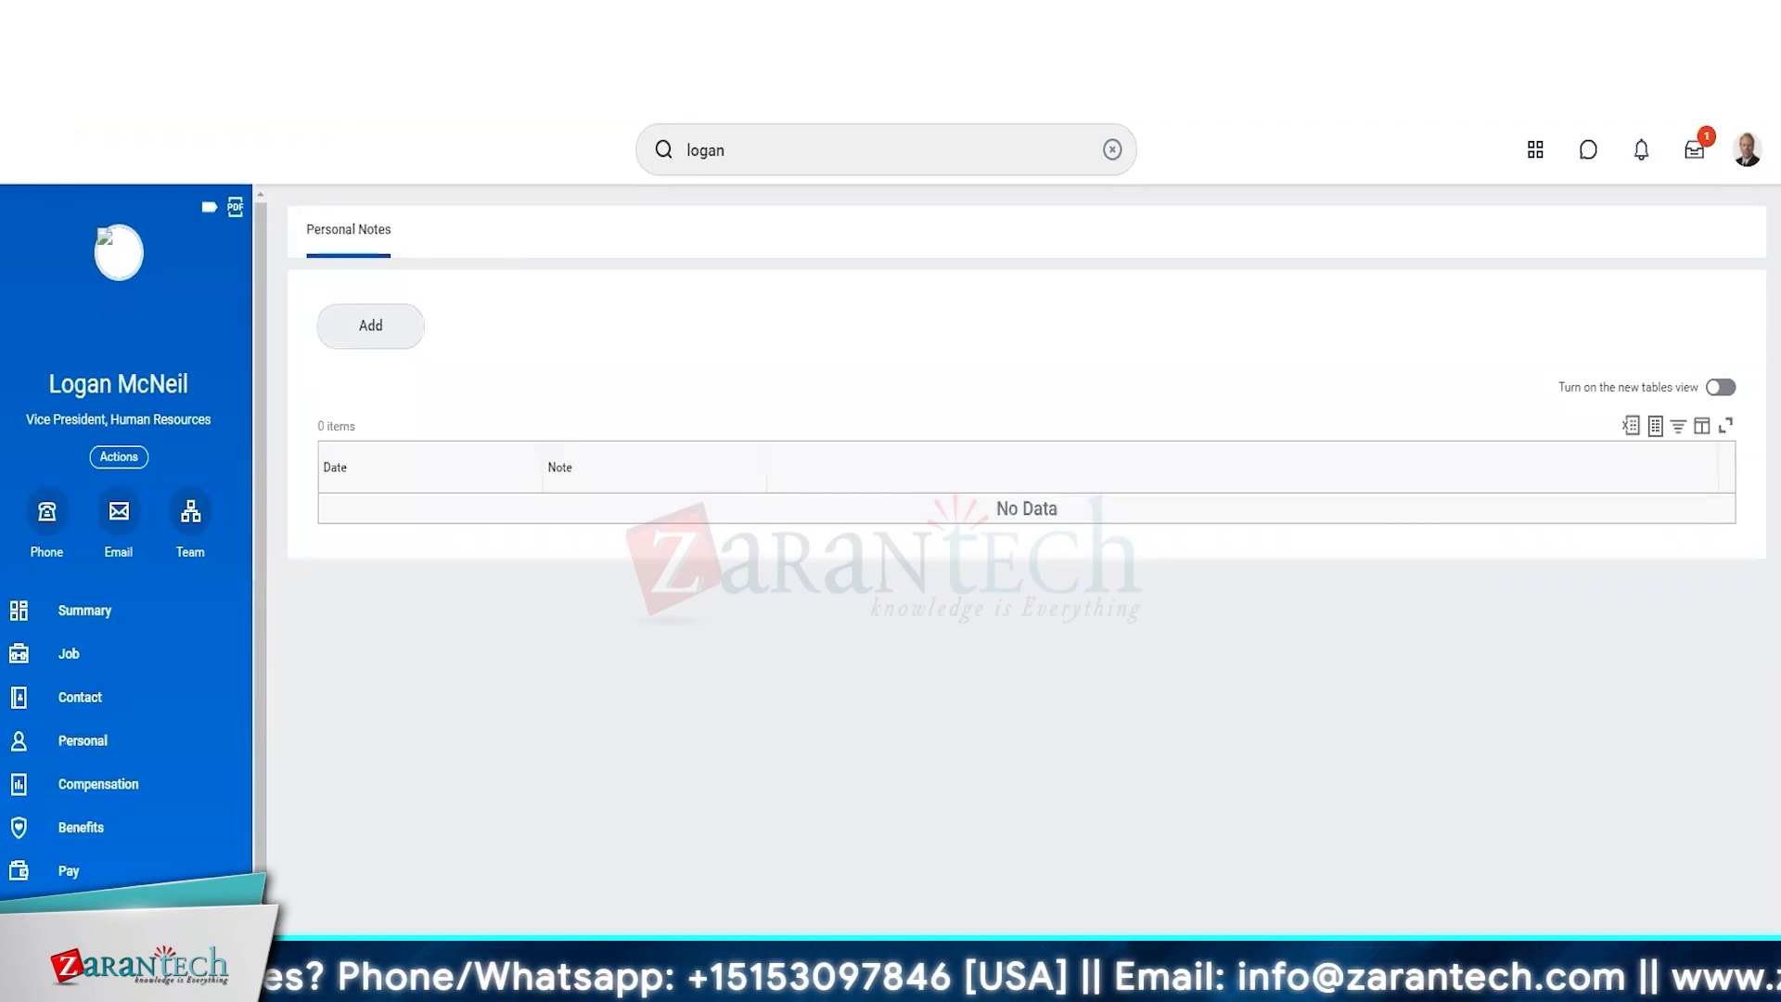
{"action": "left_click", "coordinate": [109, 760]}
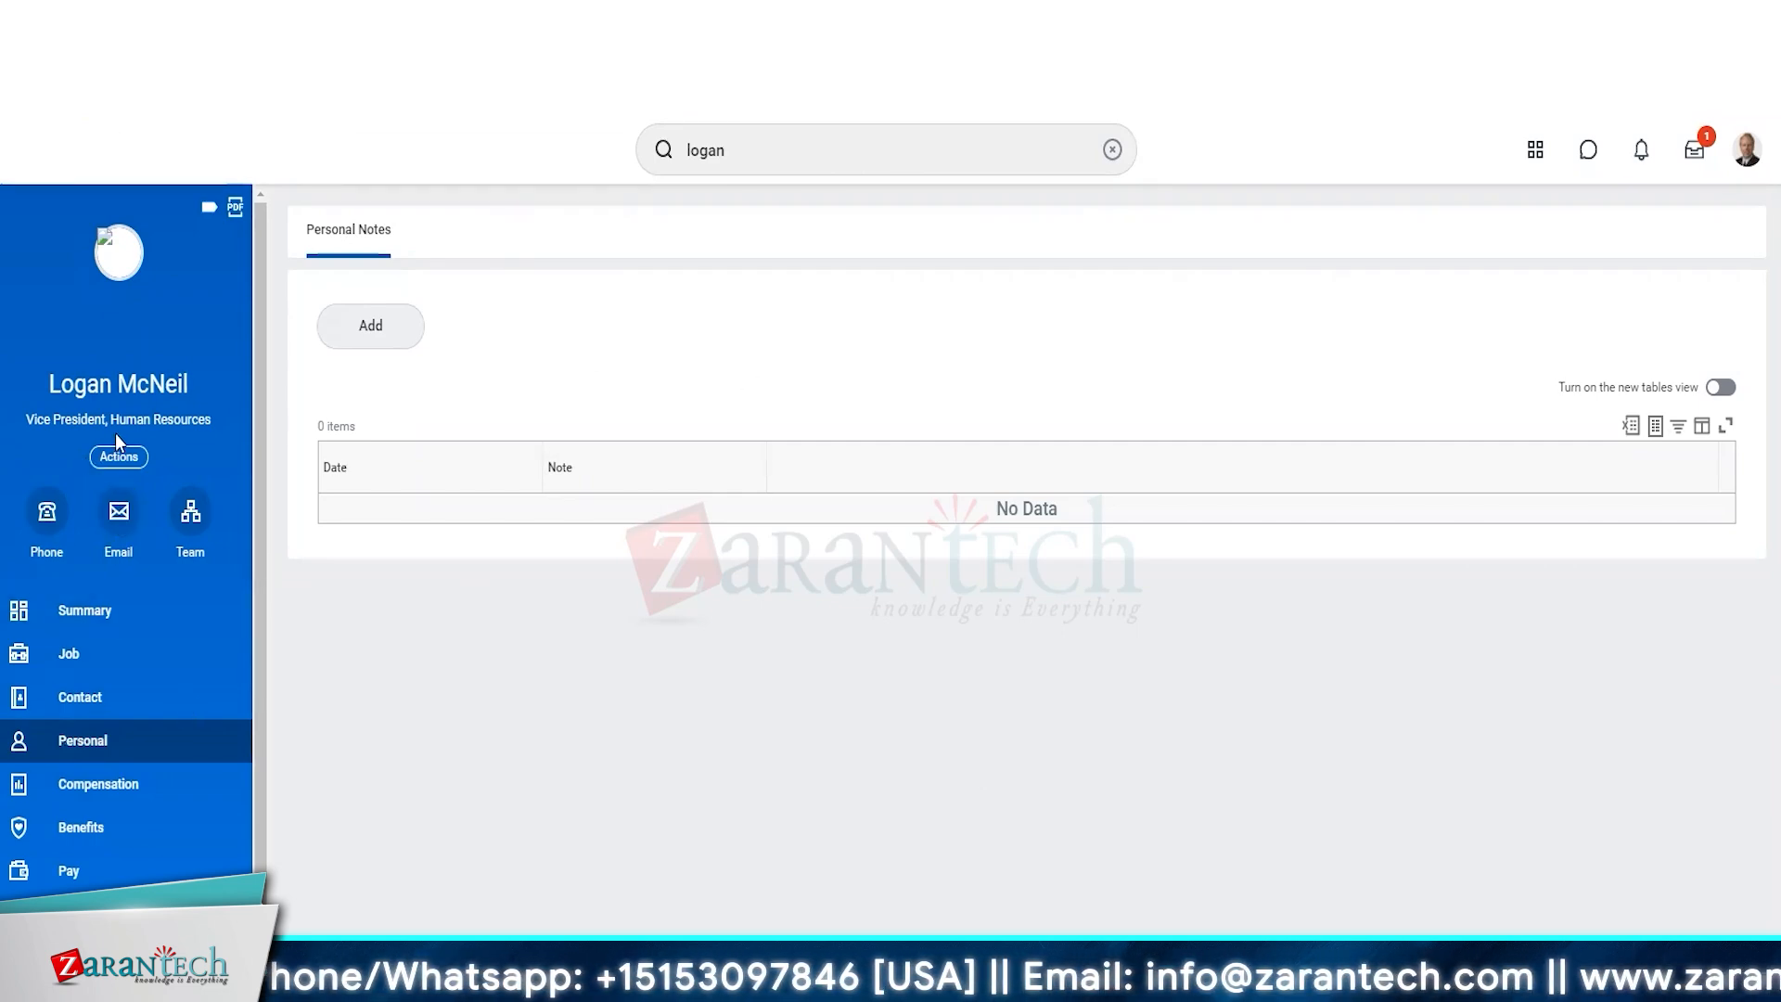
View the Vice President's separate contact information page from the worker's related actions, and return to the profile.
{"action": "left_click", "coordinate": [120, 457]}
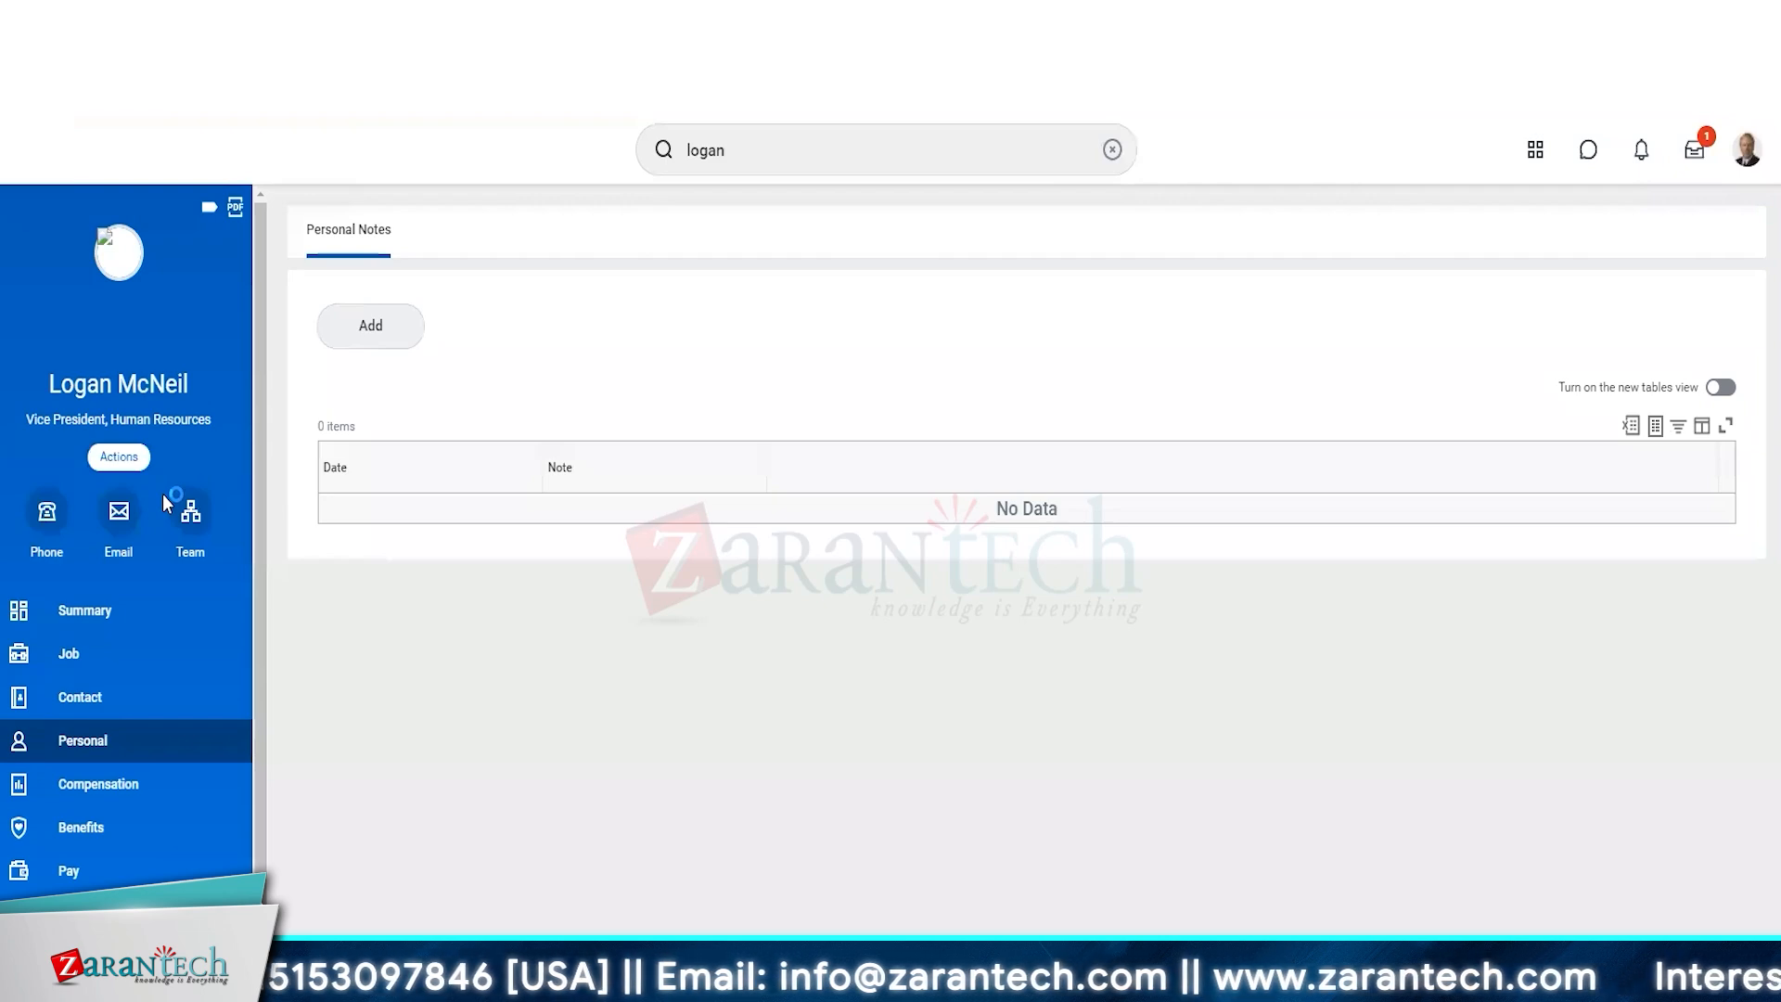
{"action": "scroll", "coordinate": [188, 820], "scroll_direction": "down", "scroll_amount": 3}
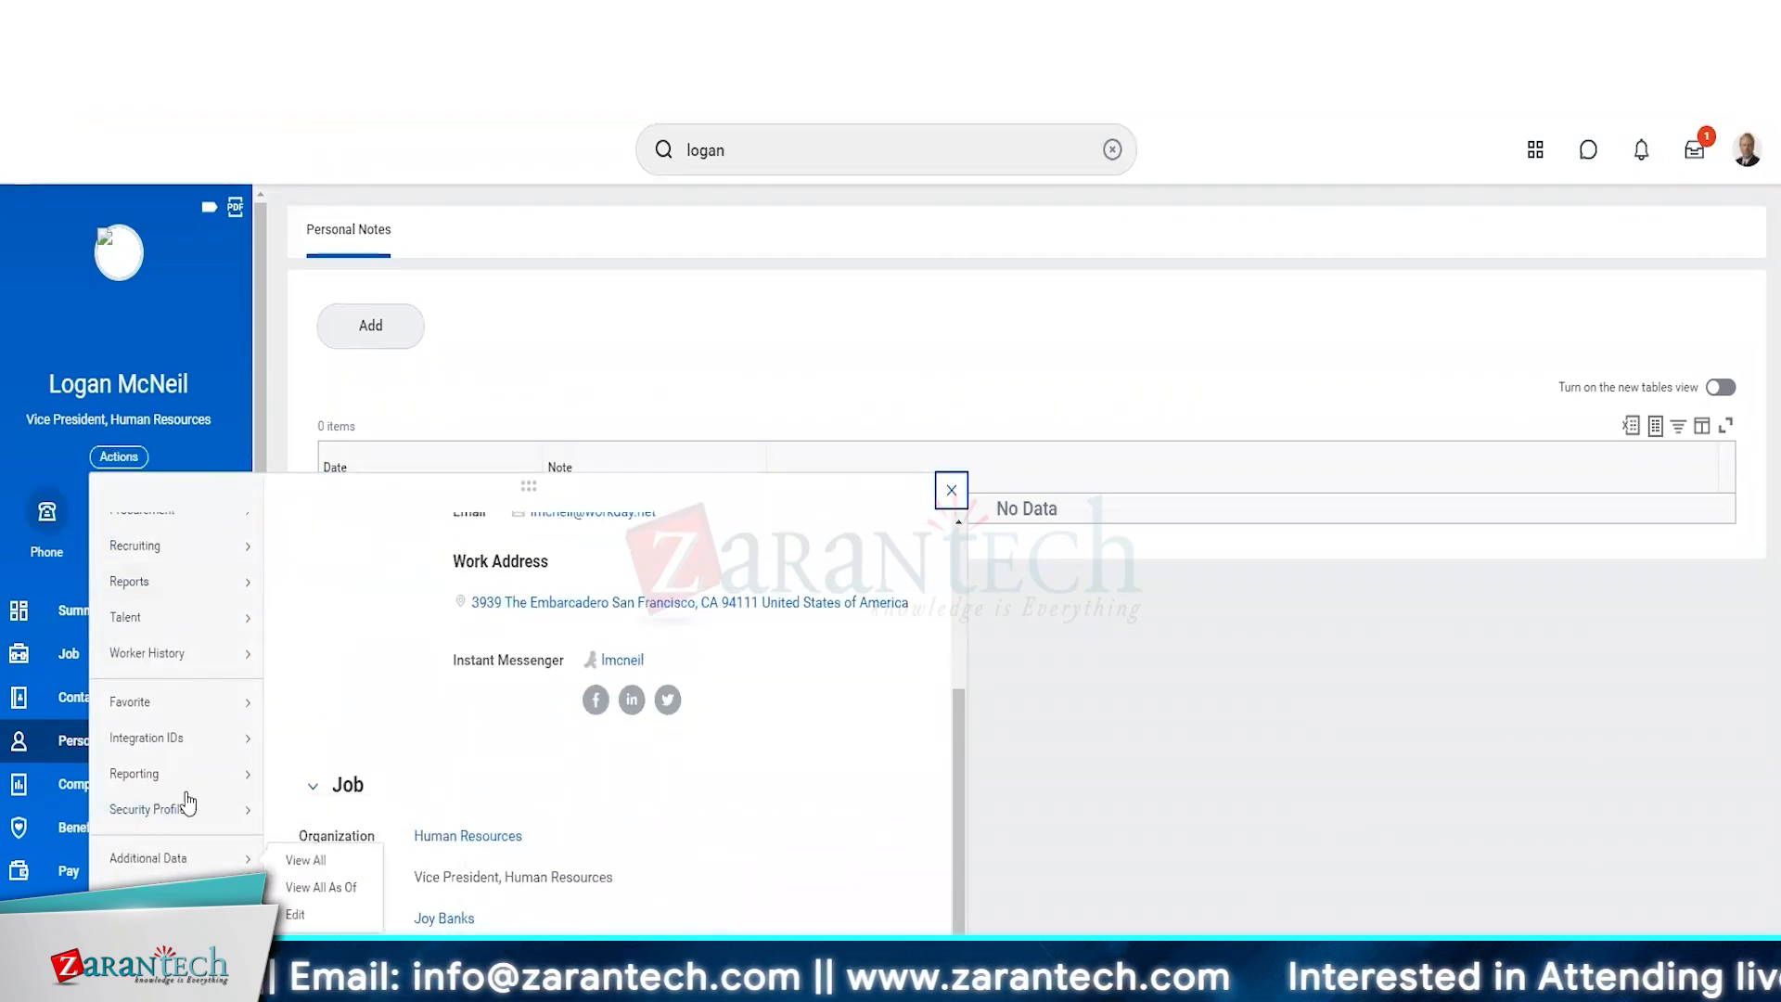
{"action": "scroll", "coordinate": [188, 834], "scroll_direction": "up", "scroll_amount": 3}
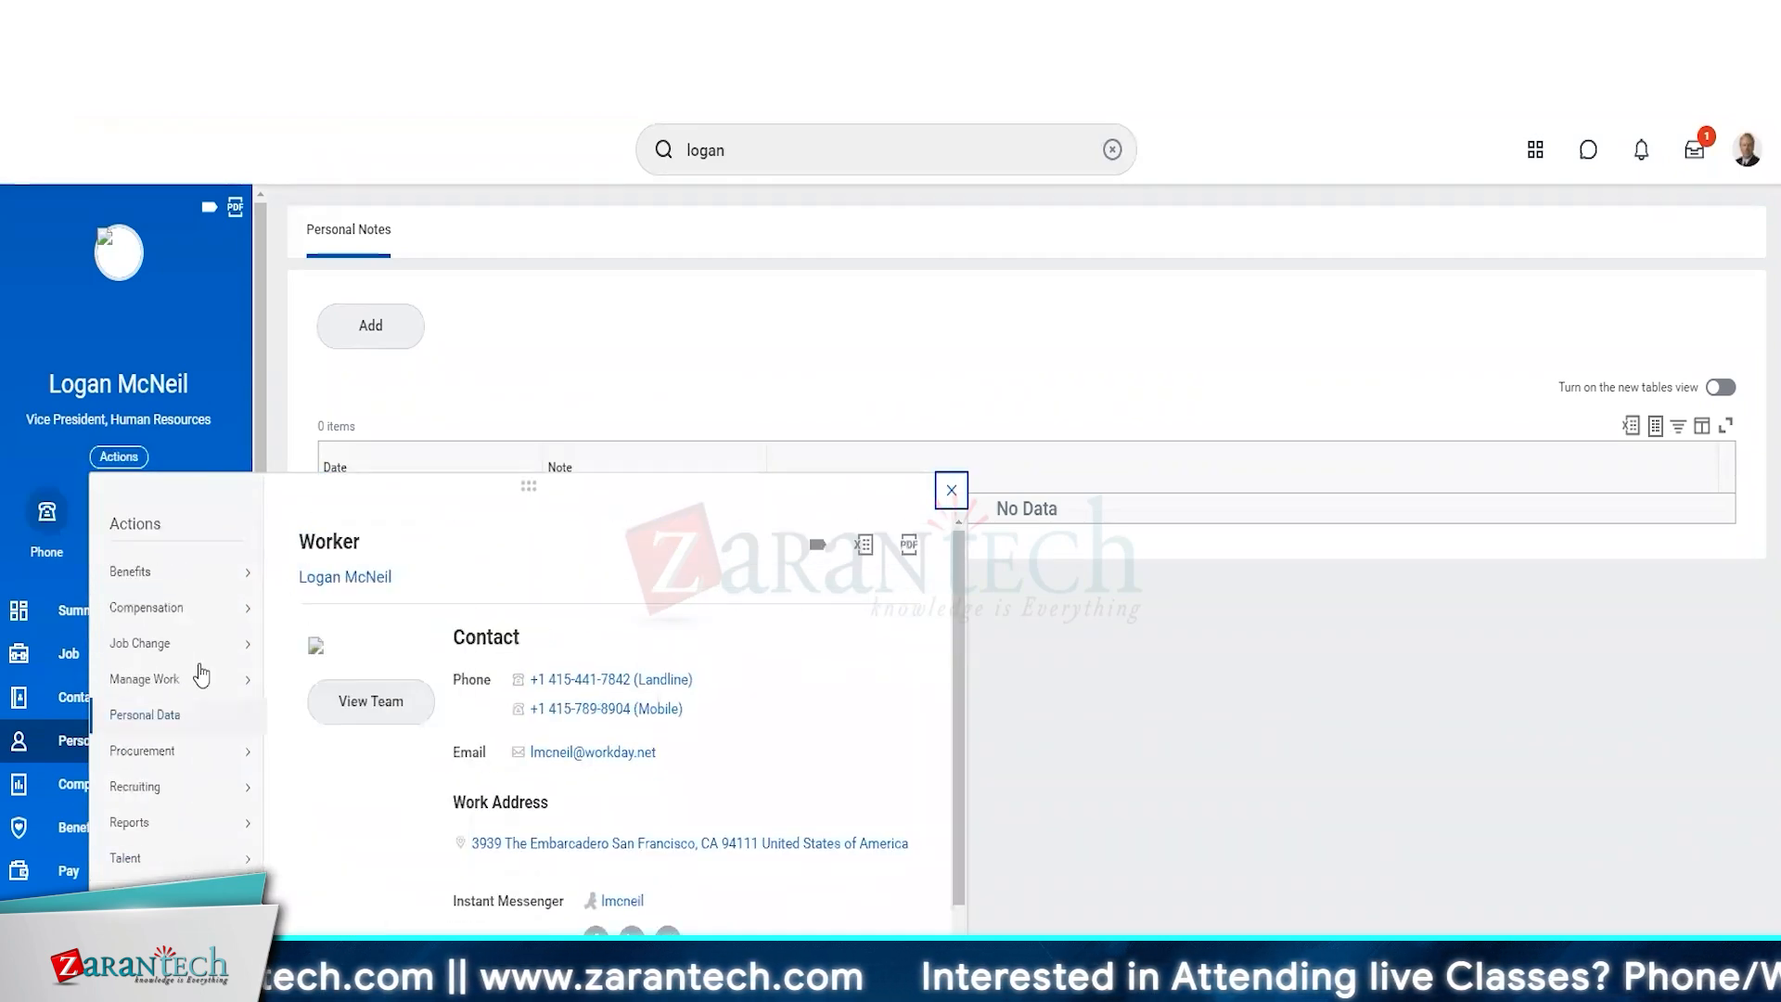
{"action": "mouse_move", "coordinate": [185, 723]}
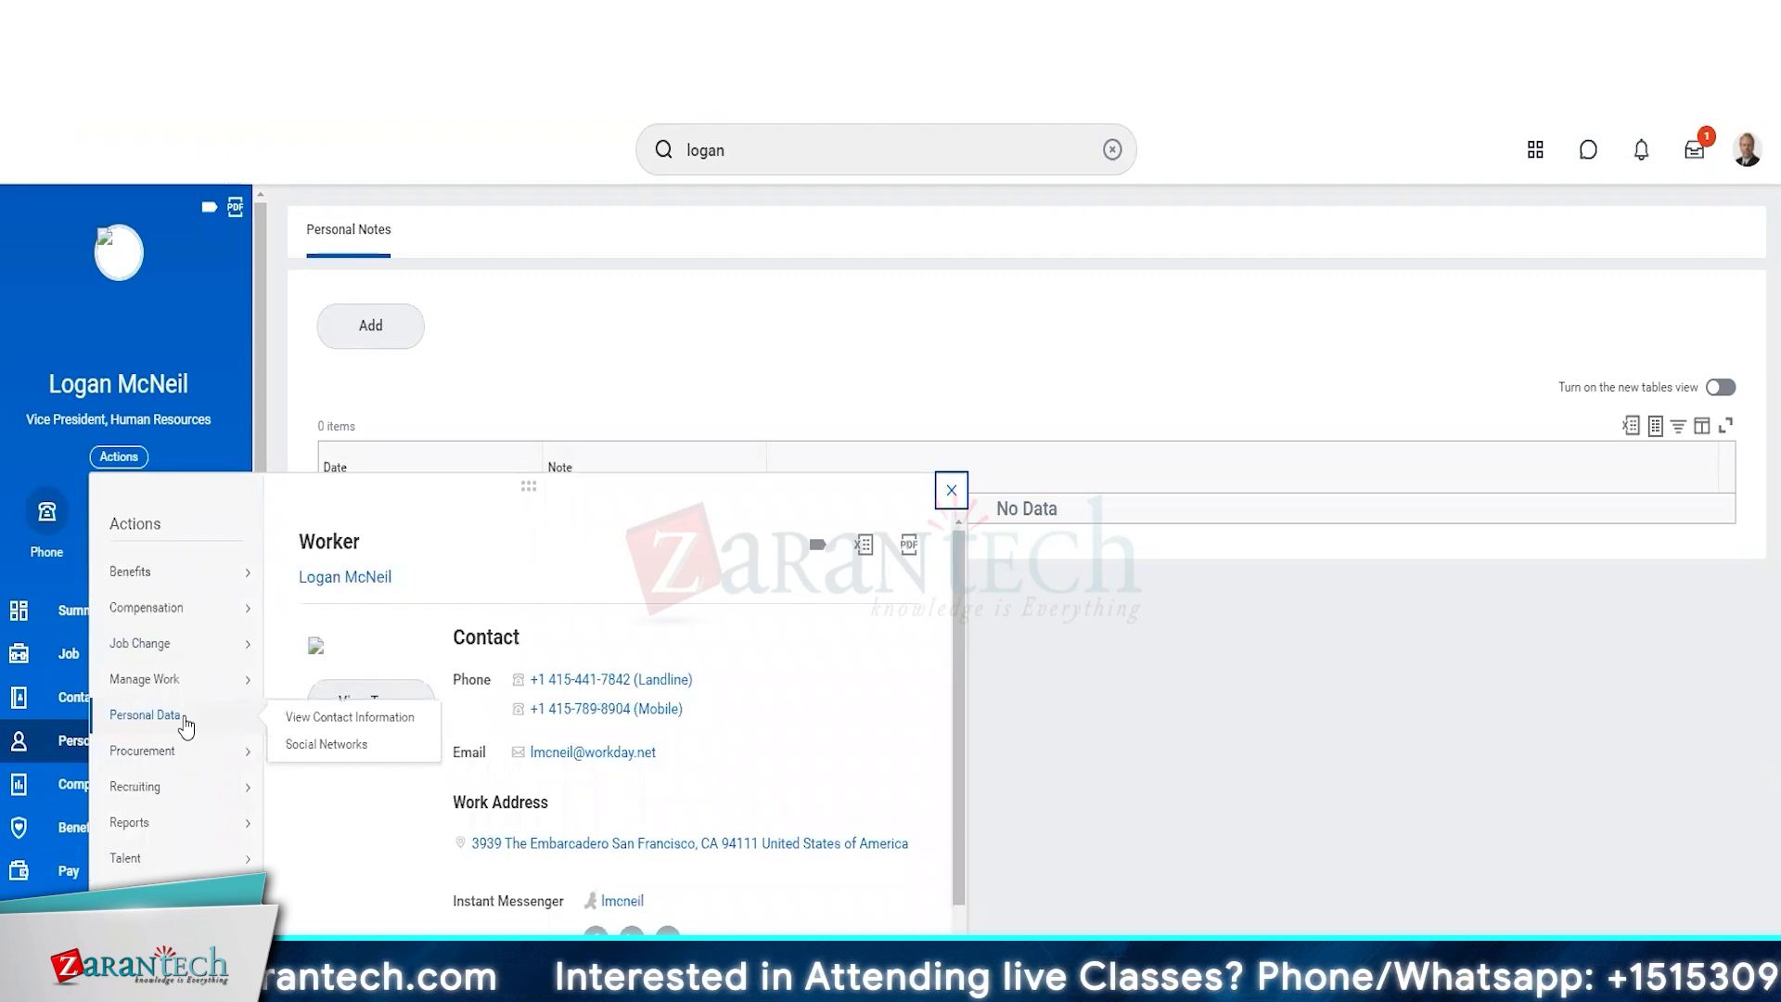
{"action": "left_click", "coordinate": [380, 718]}
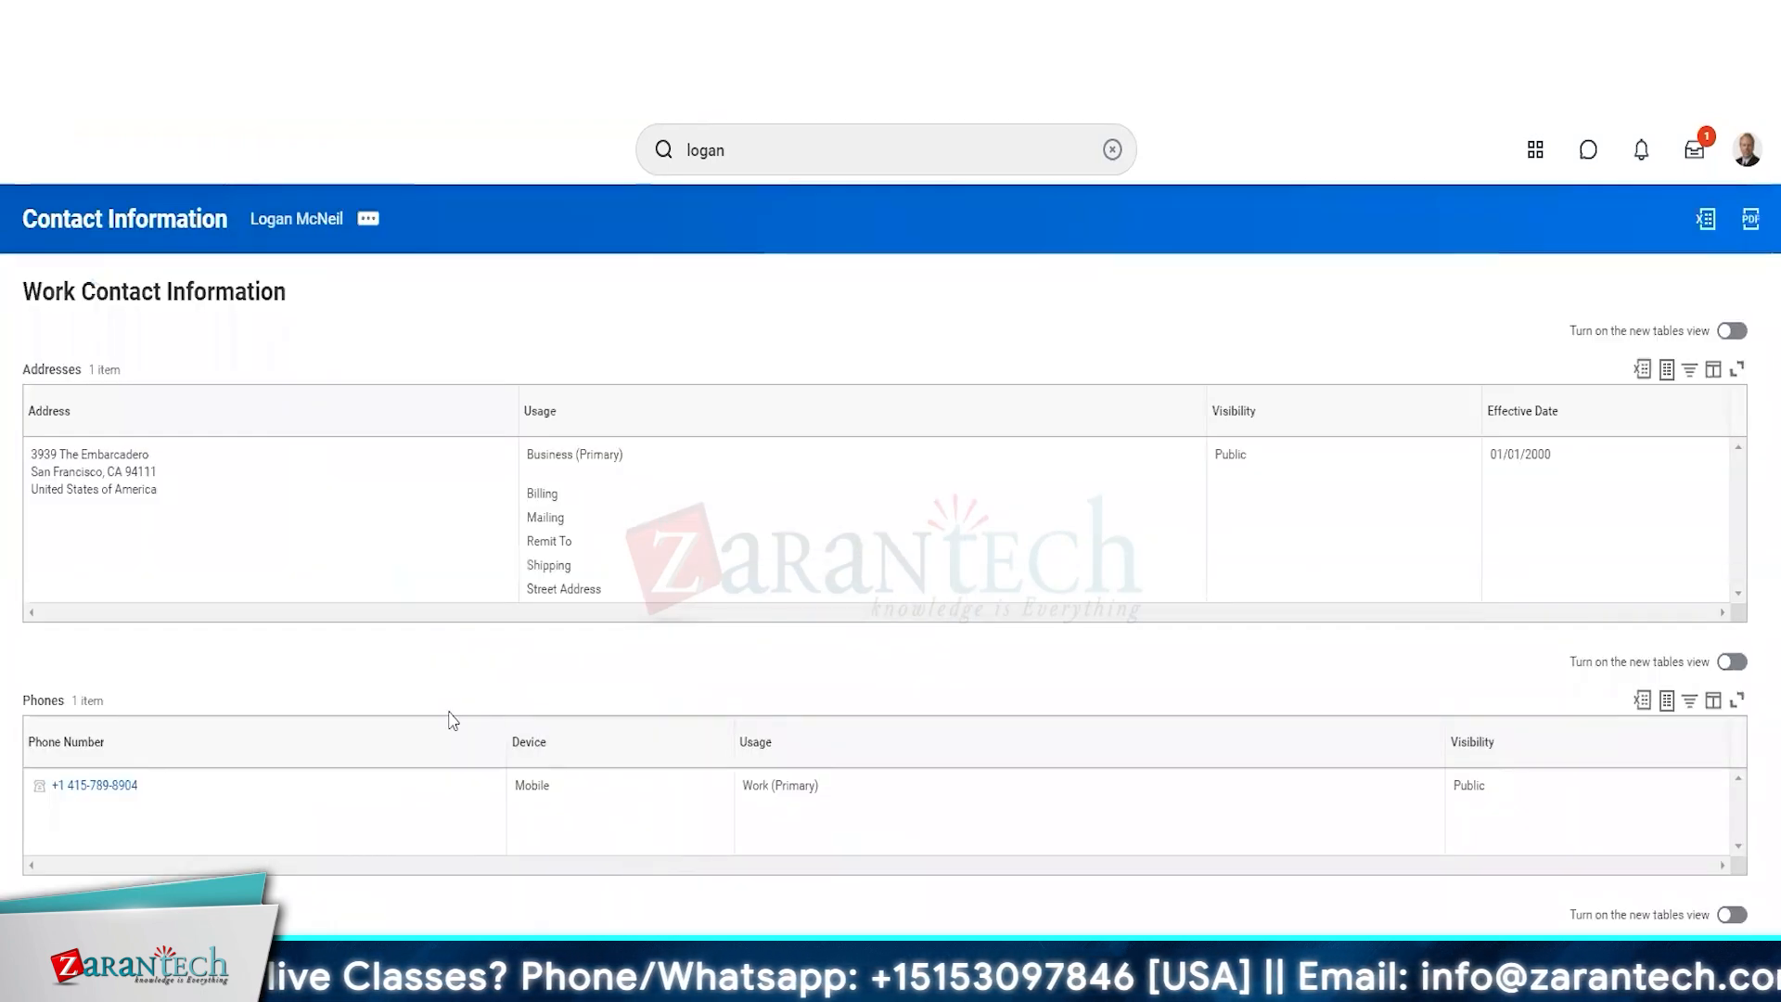
{"action": "scroll", "coordinate": [436, 714], "scroll_direction": "down", "scroll_amount": 1}
{"action": "scroll", "coordinate": [432, 712], "scroll_direction": "up", "scroll_amount": 1}
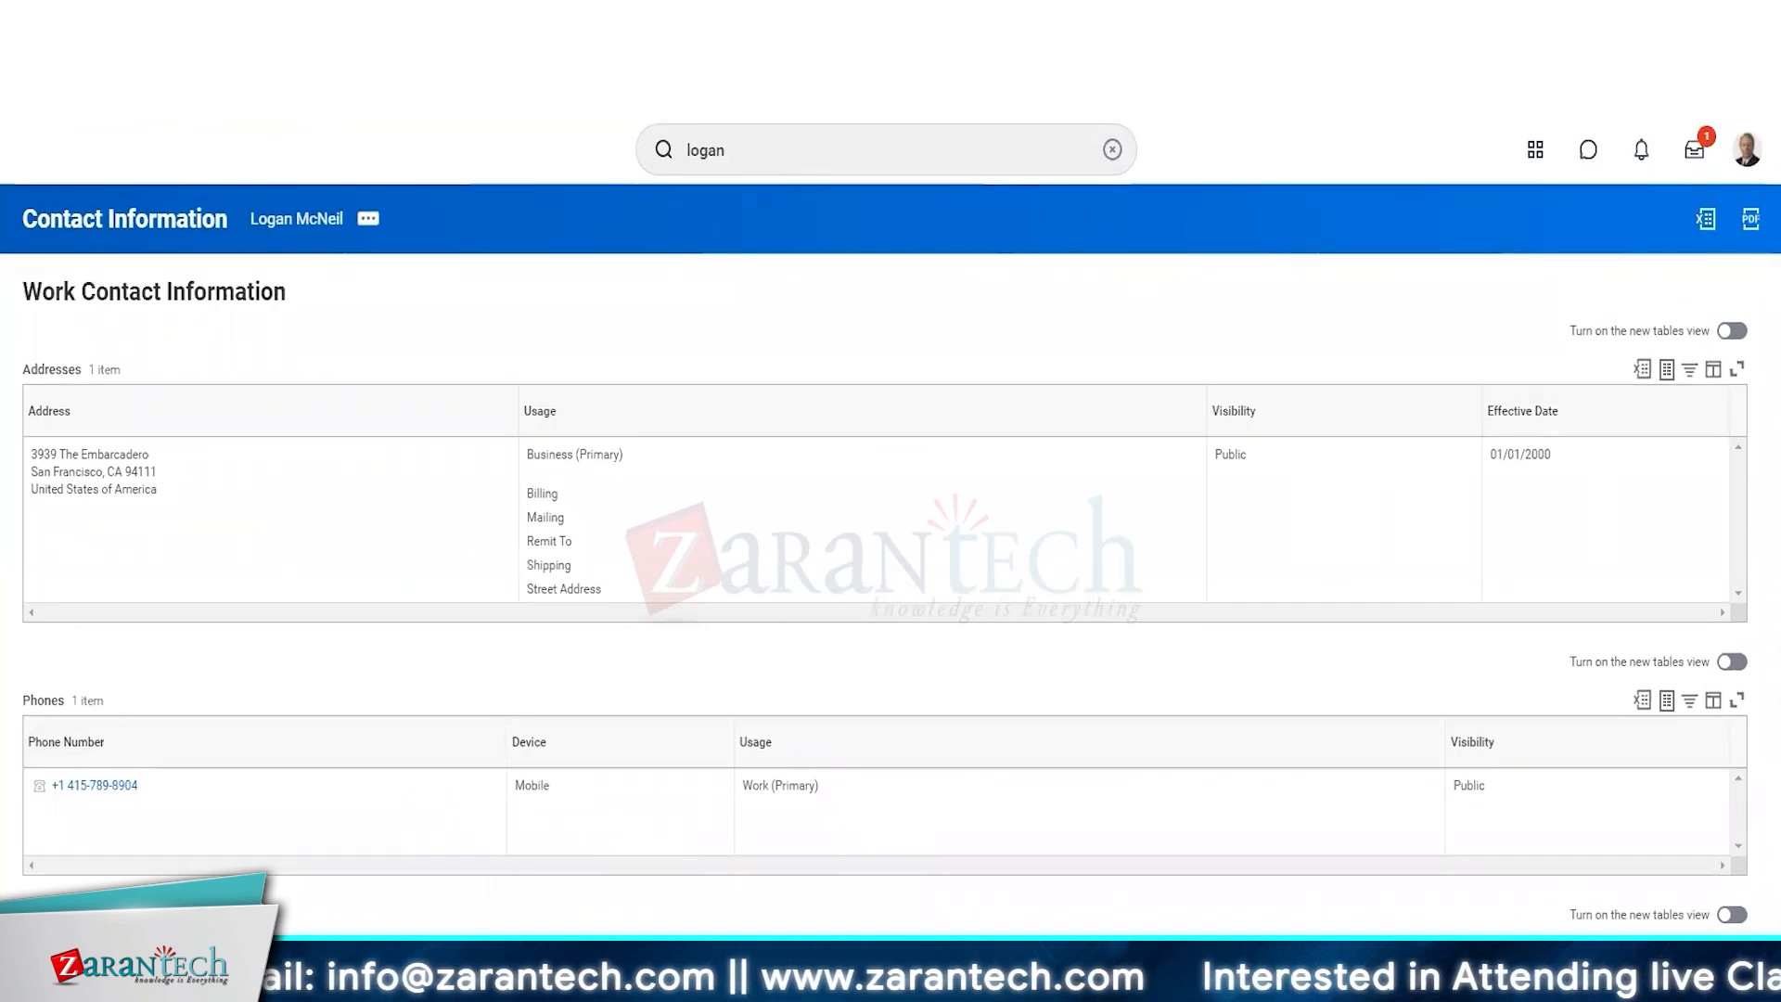
{"action": "key", "text": "alt+Left"}
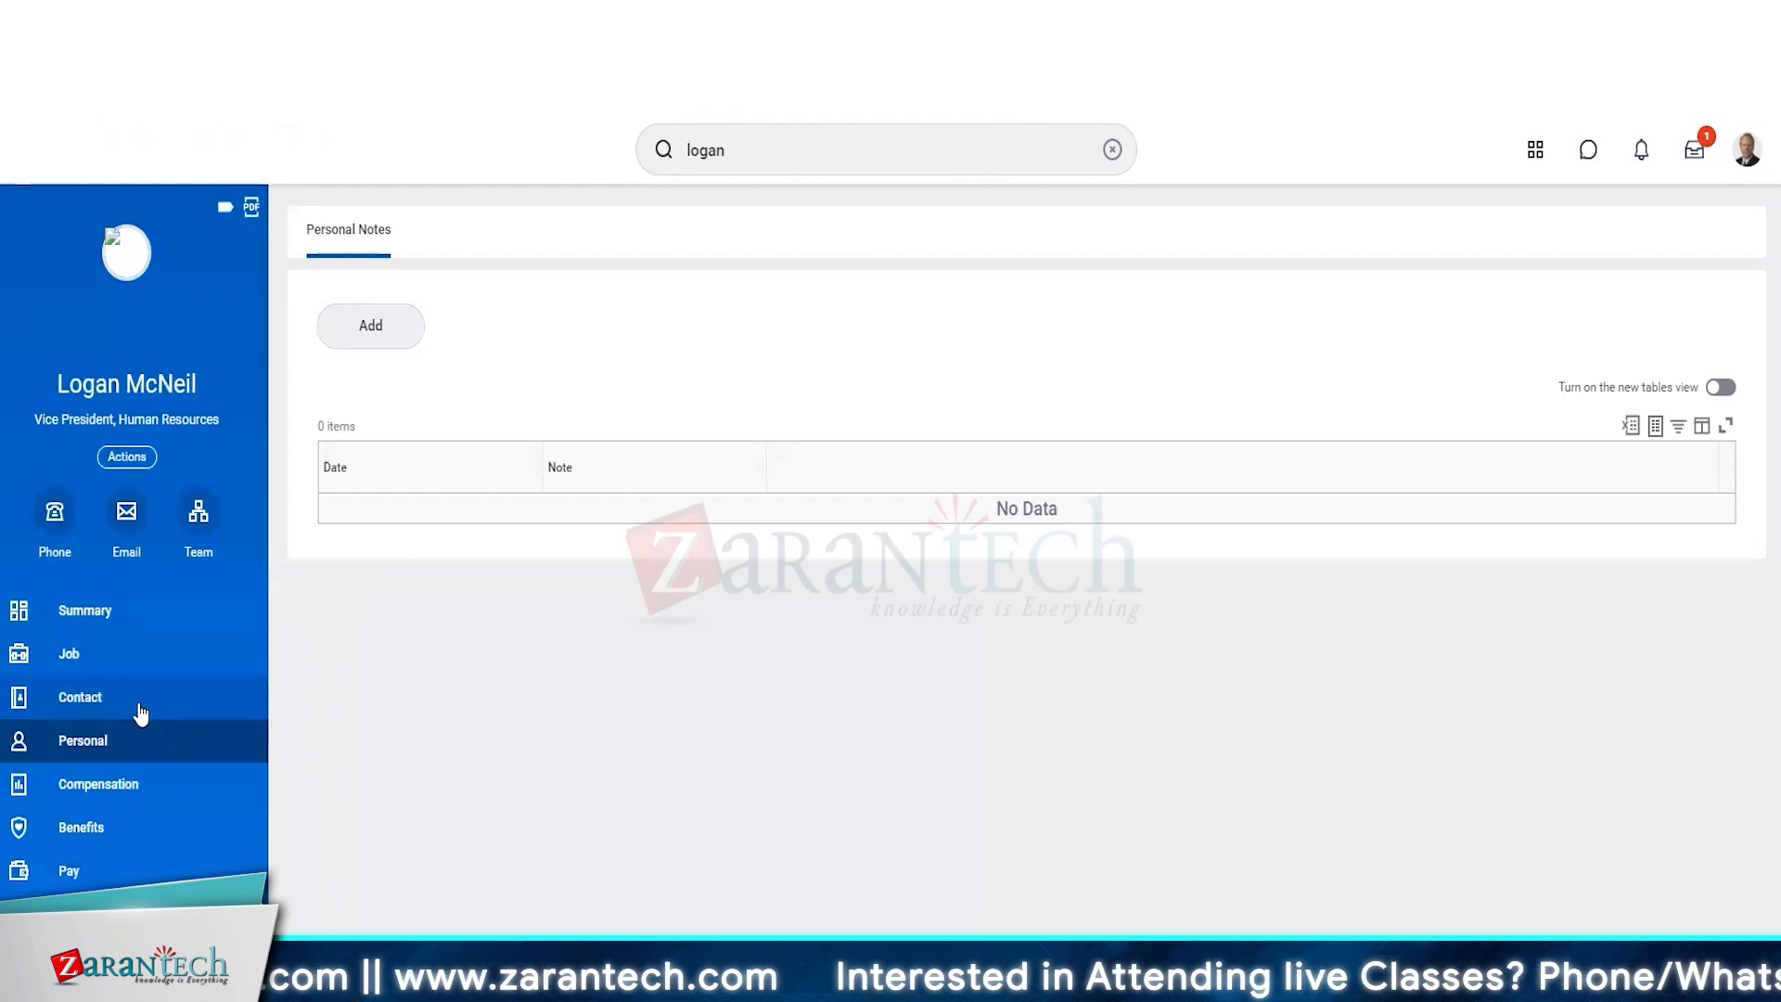
{"action": "left_click", "coordinate": [140, 707]}
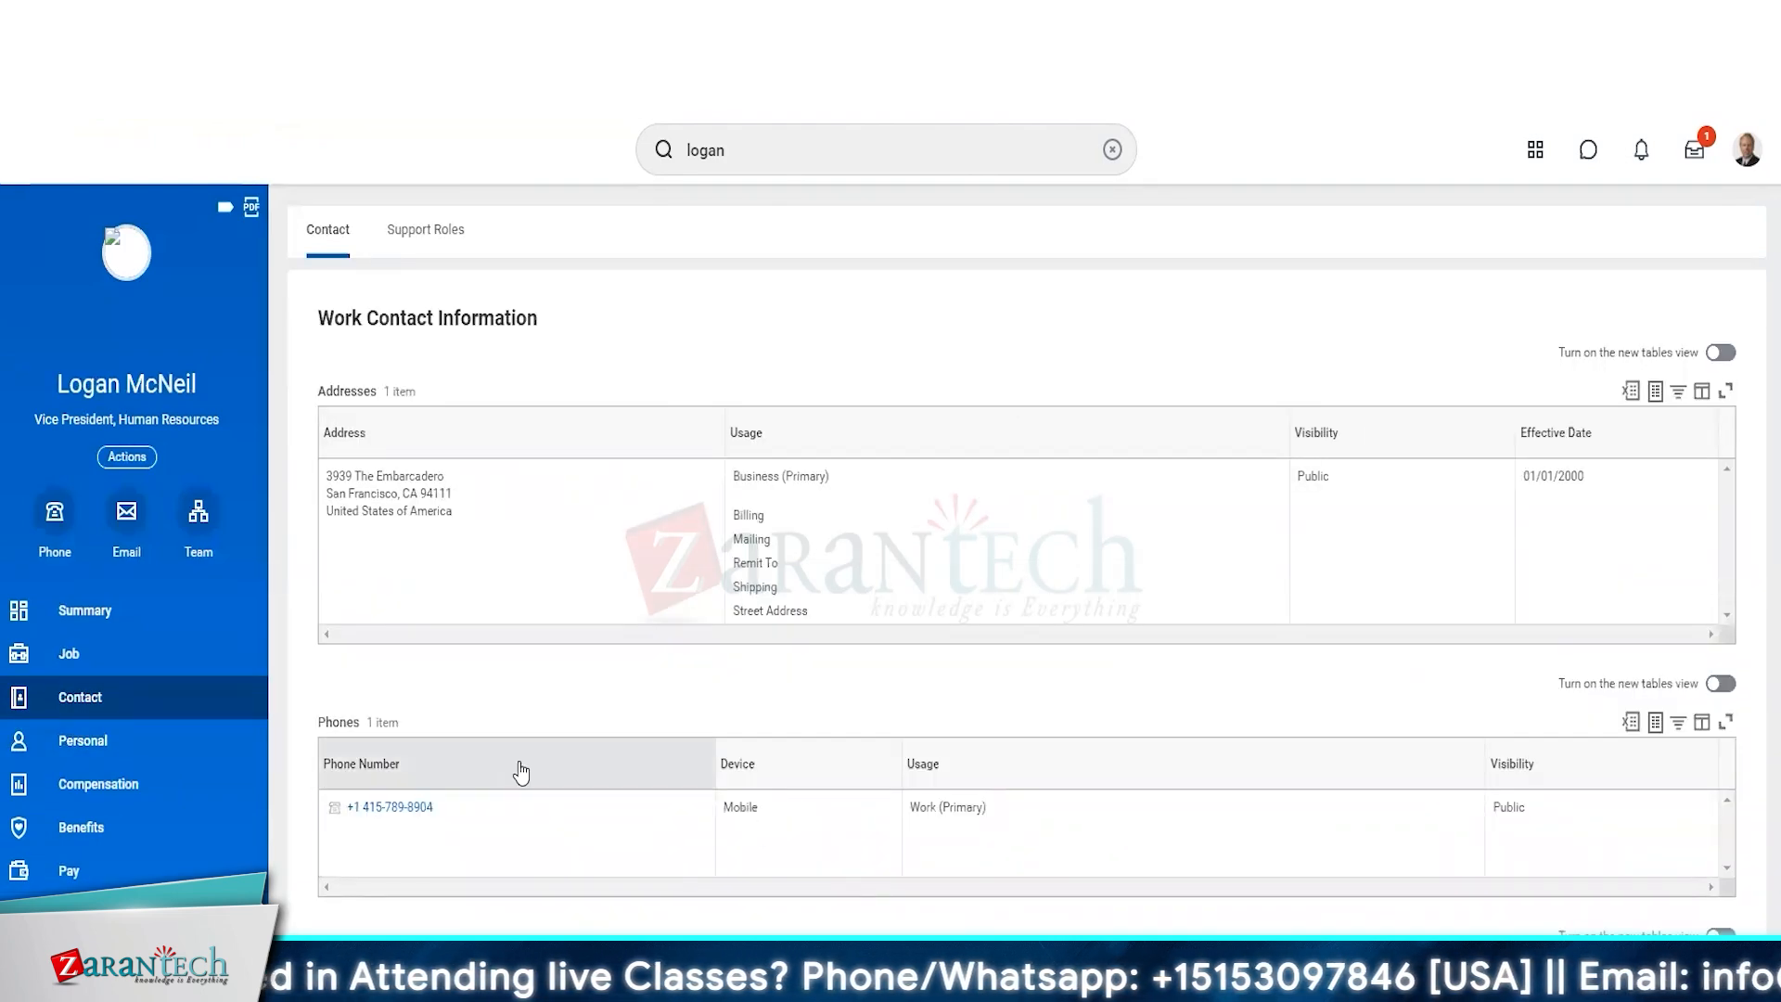
{"action": "scroll", "coordinate": [524, 768], "scroll_direction": "down", "scroll_amount": 1}
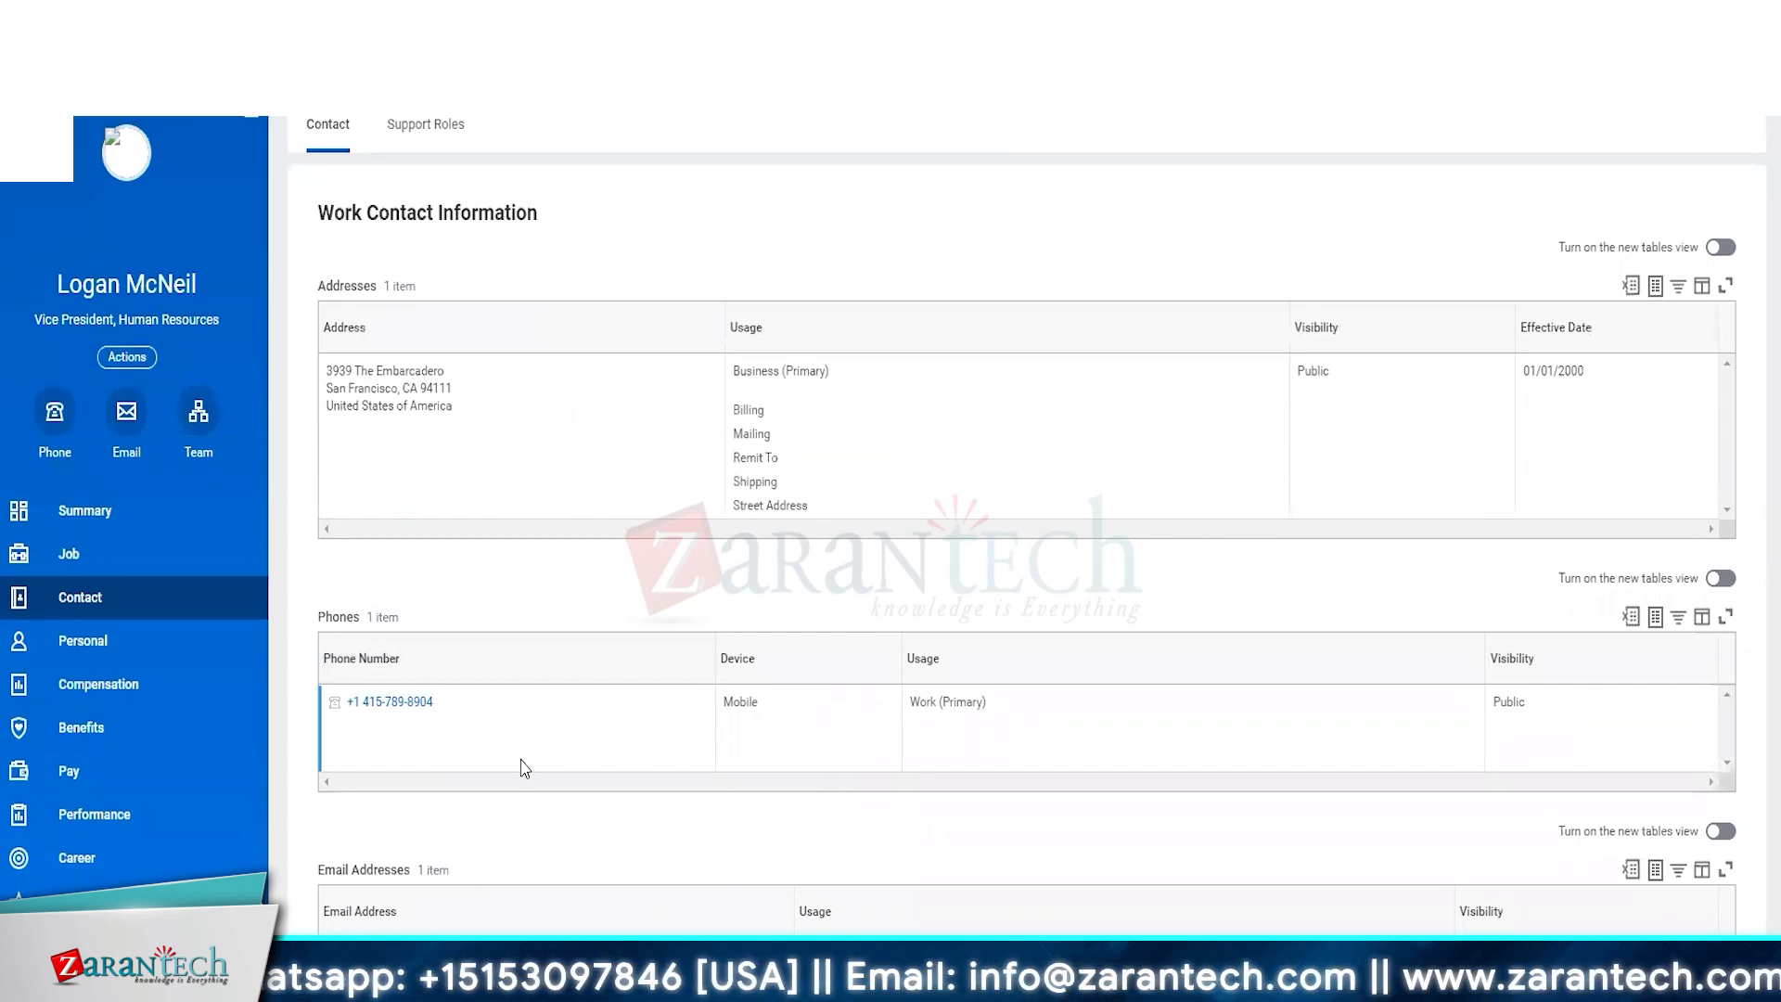
{"action": "left_click", "coordinate": [131, 779]}
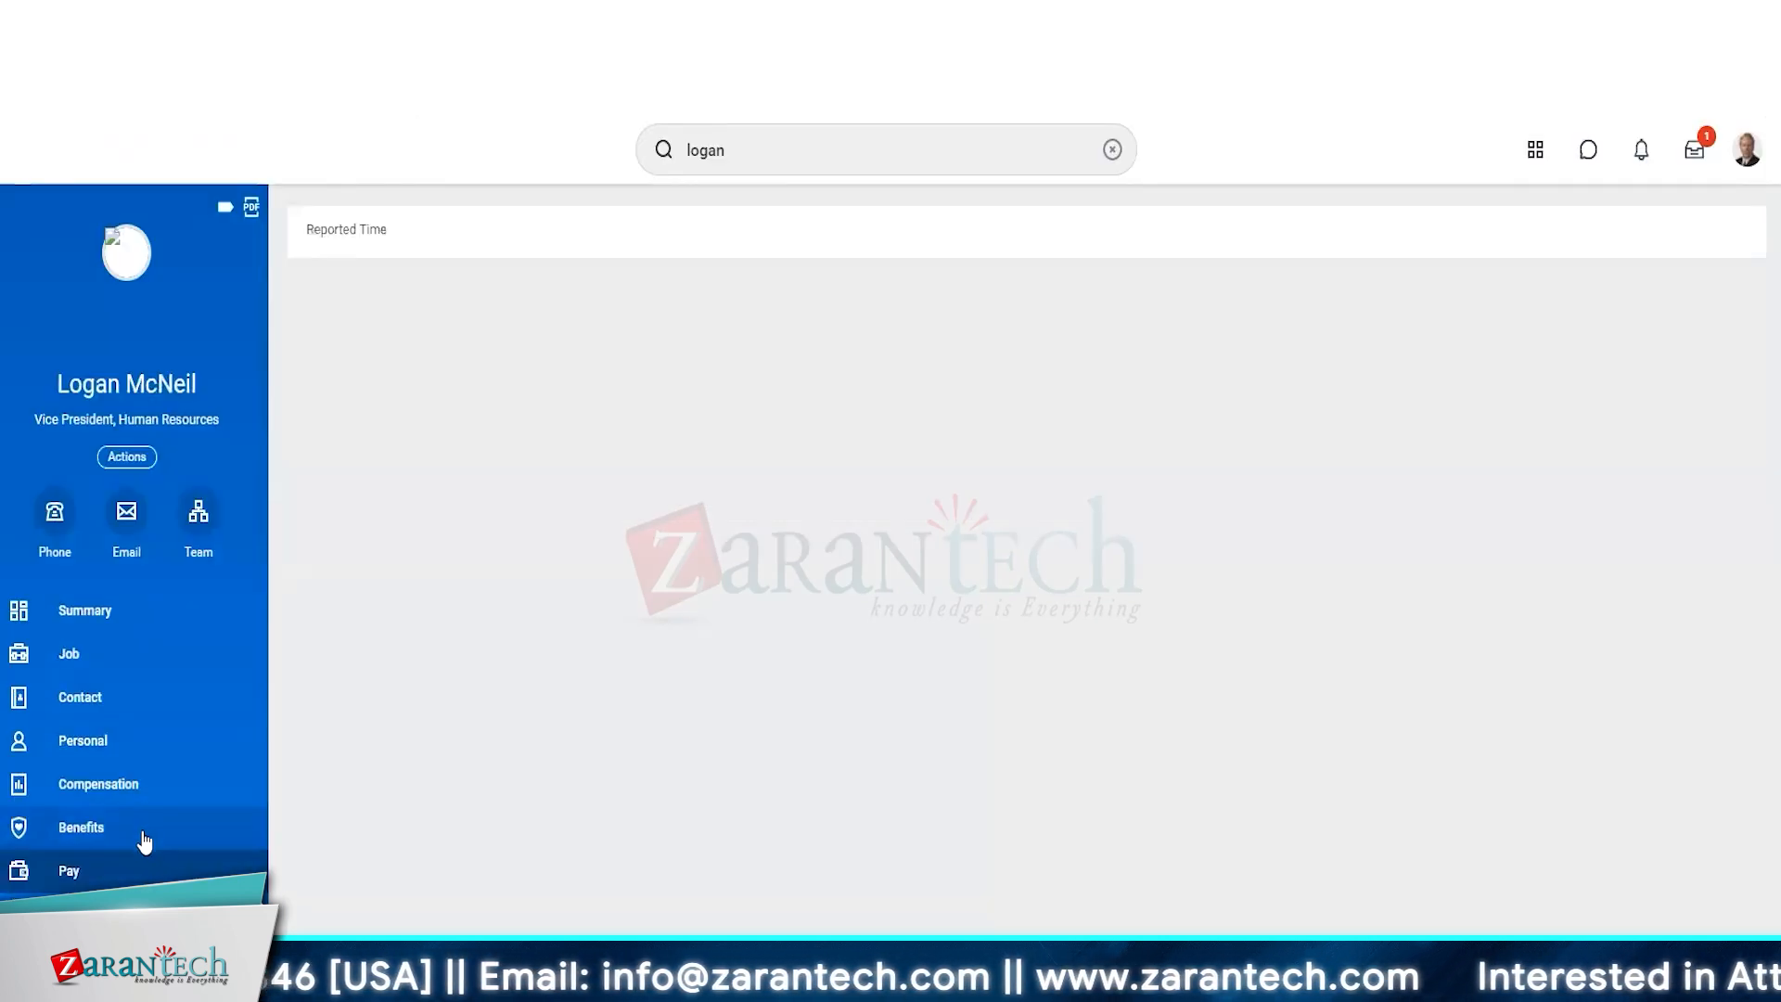
{"action": "left_click", "coordinate": [109, 796]}
{"action": "left_click", "coordinate": [96, 867]}
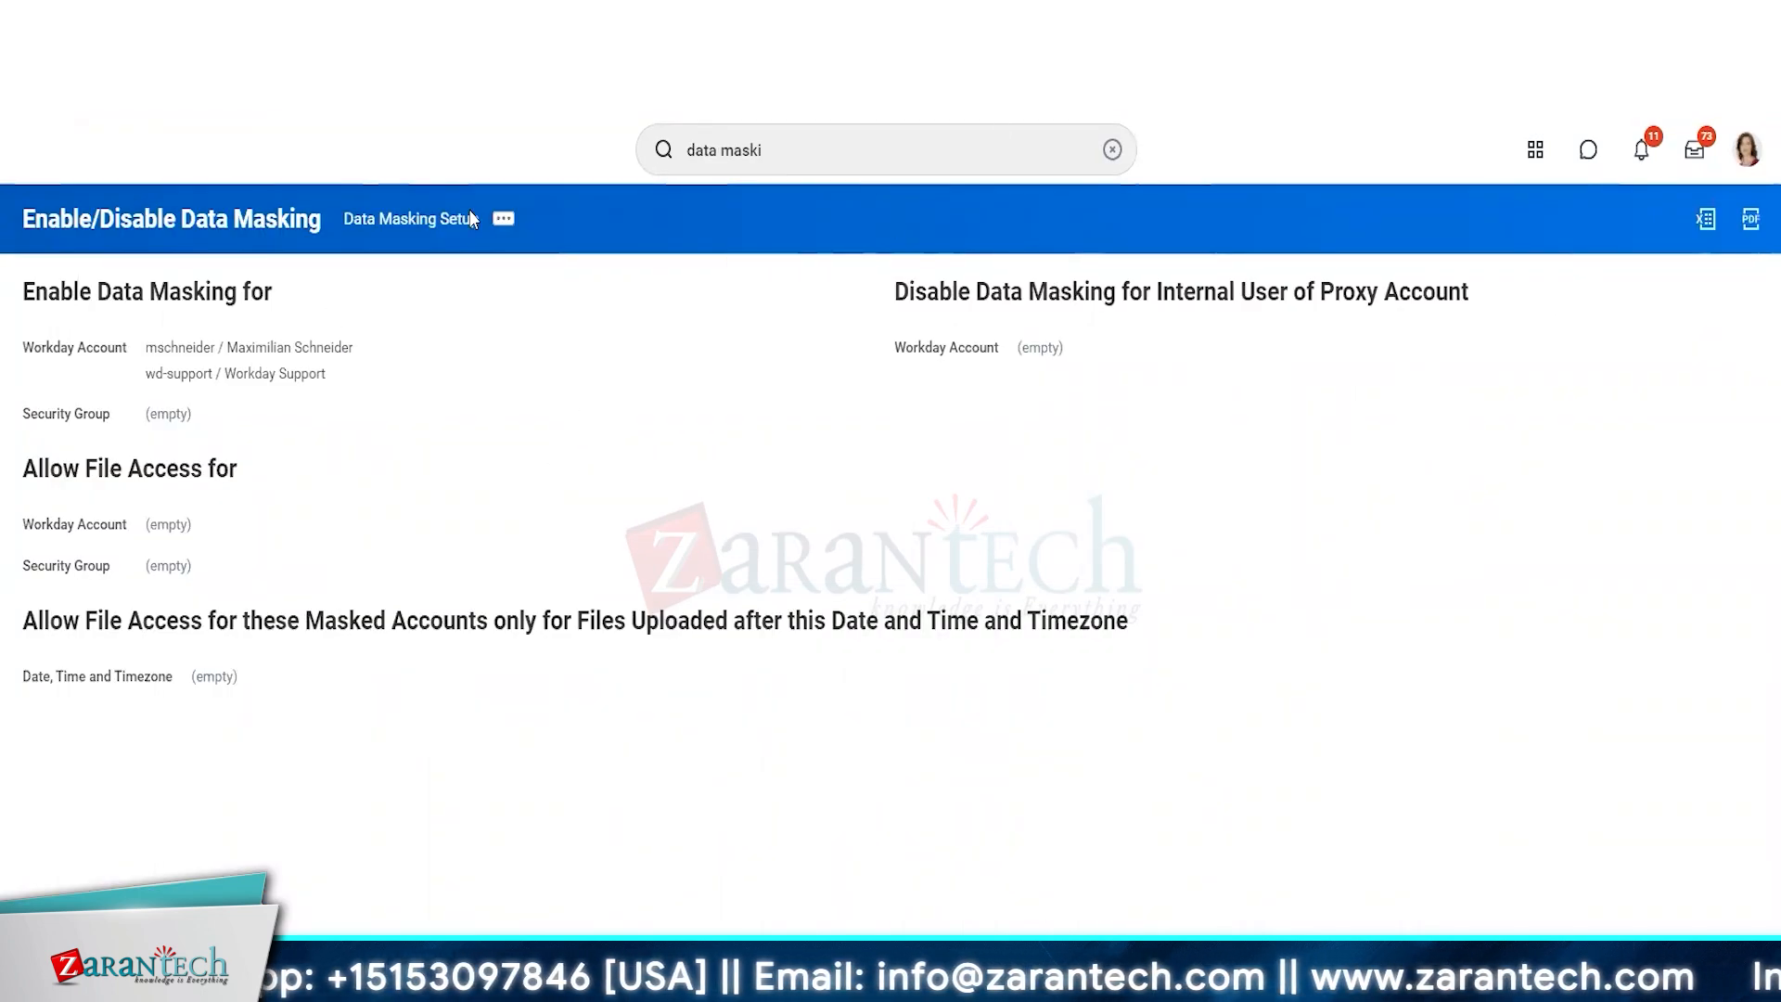
Open the related actions of the Data Masking Setup in the administrator's session.
{"action": "left_click", "coordinate": [503, 218]}
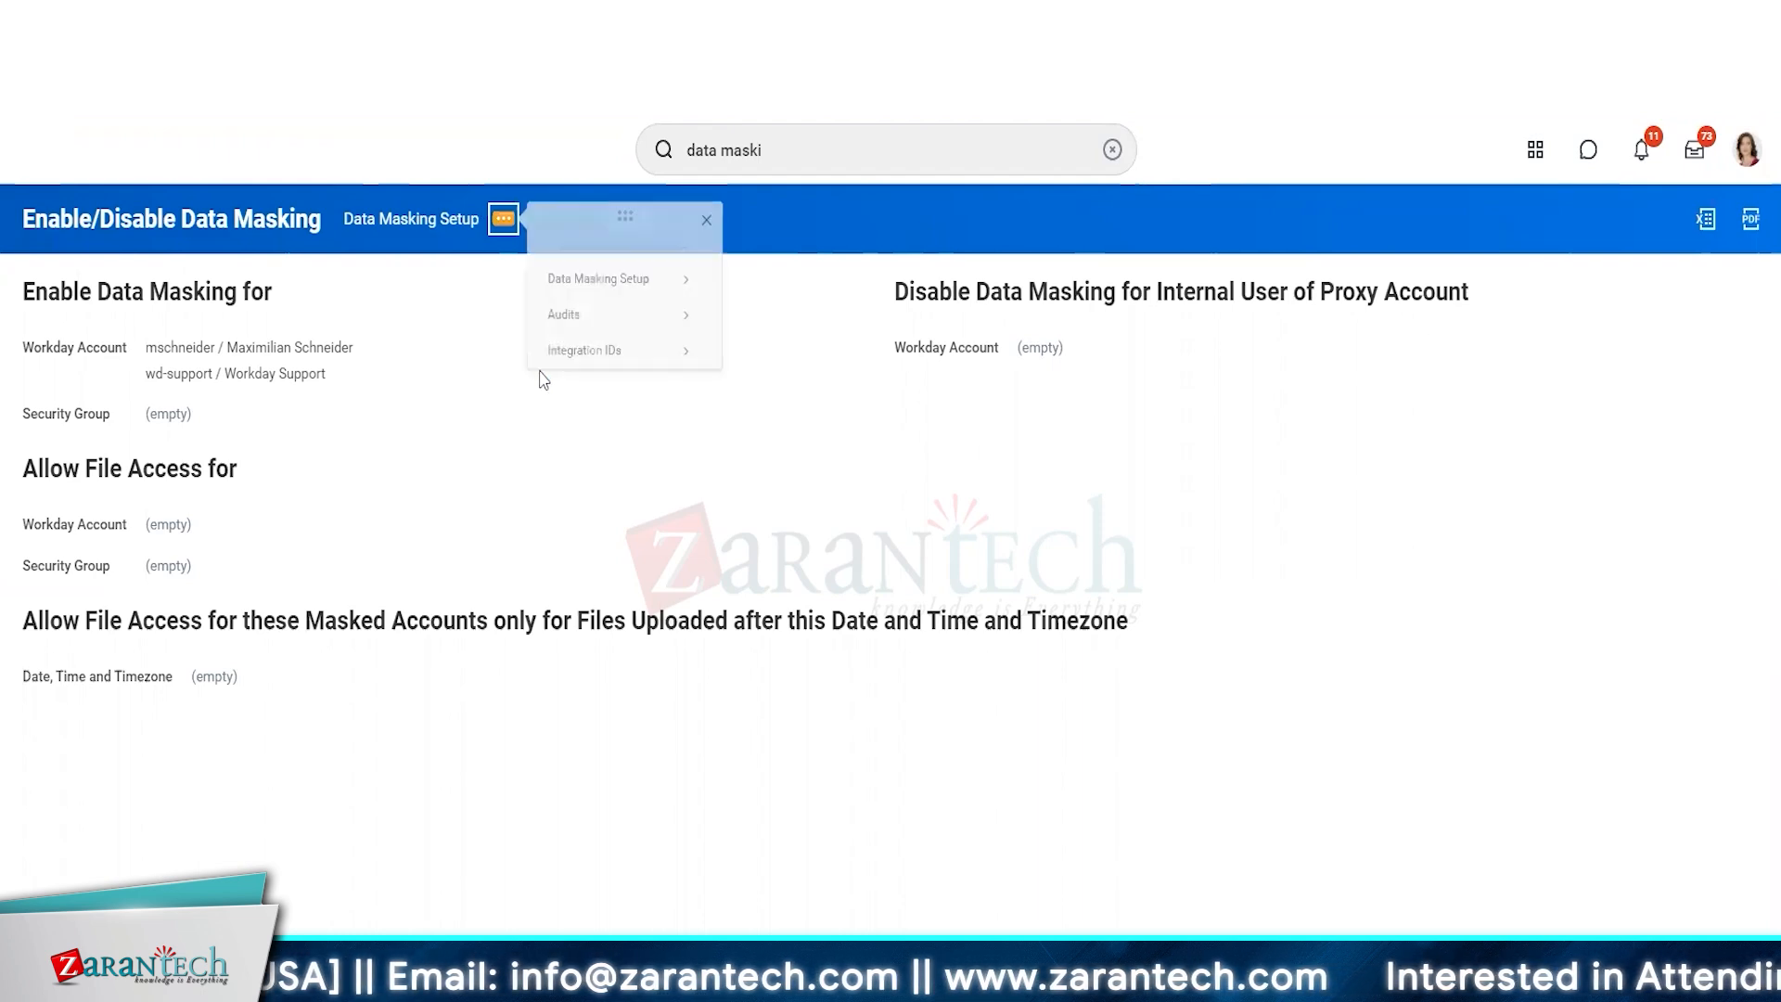
{"action": "mouse_move", "coordinate": [597, 278]}
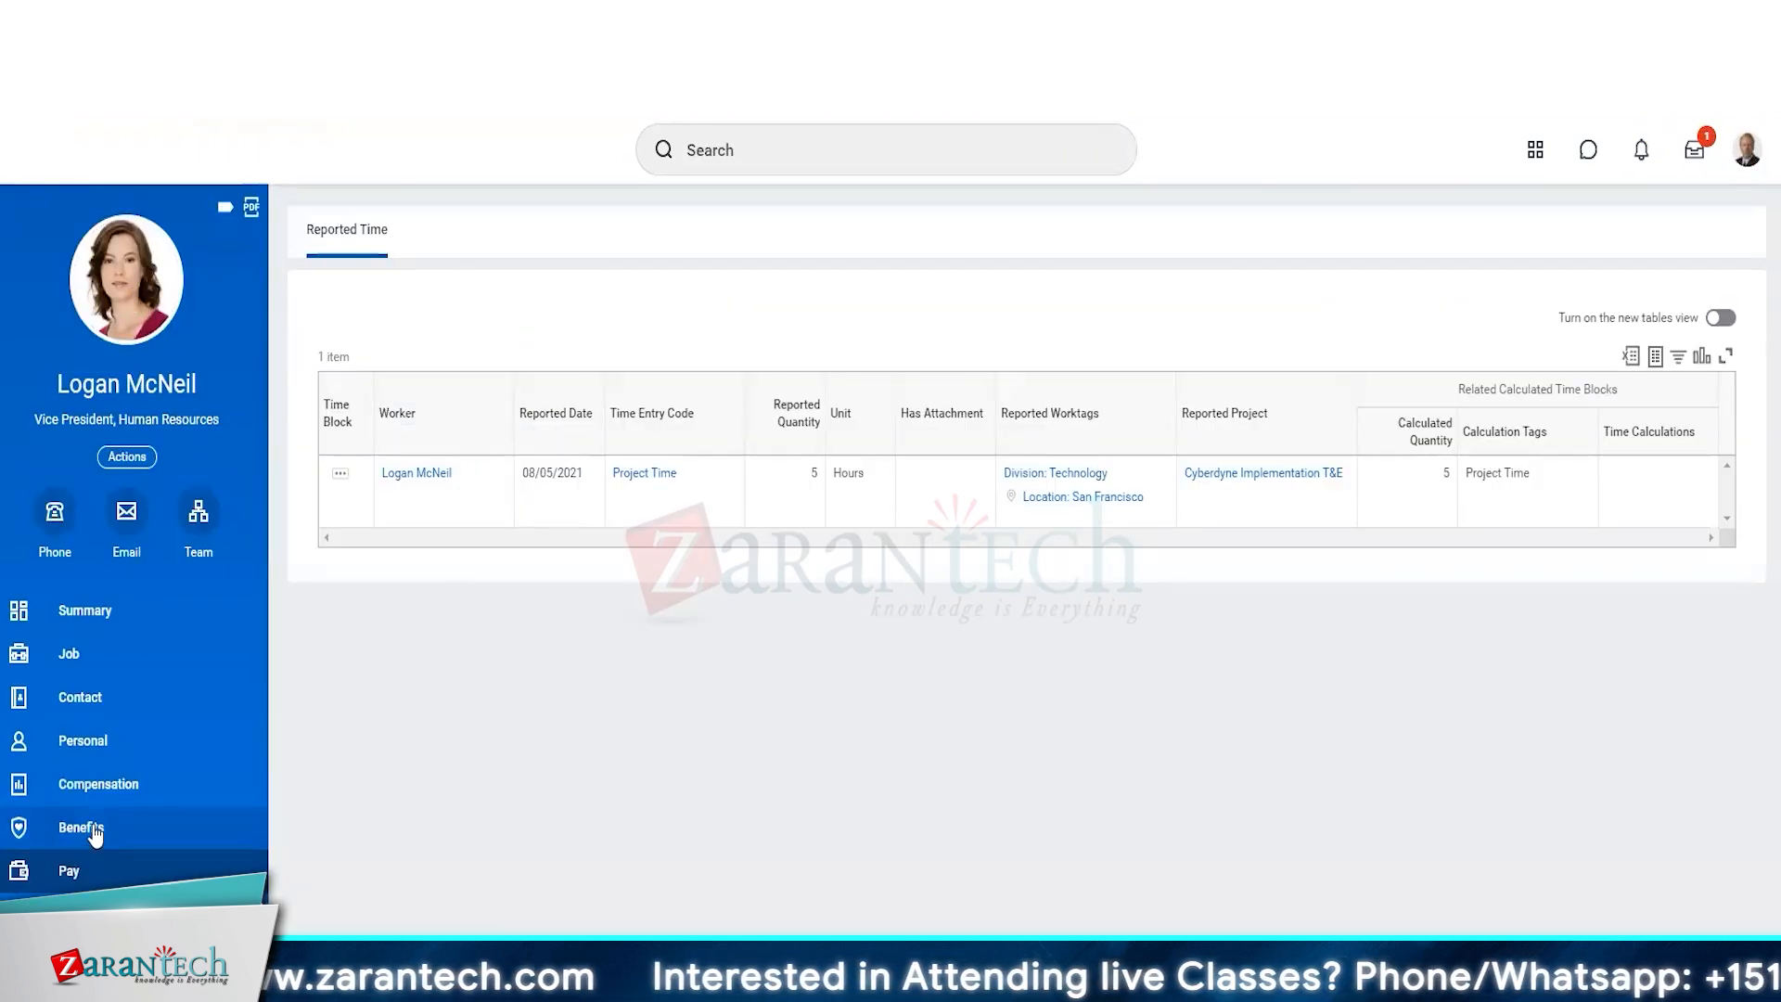
Review the reloaded profile's contact, support roles, compensation, personal and summary sections again in the masked account's session.
{"action": "left_click", "coordinate": [80, 696]}
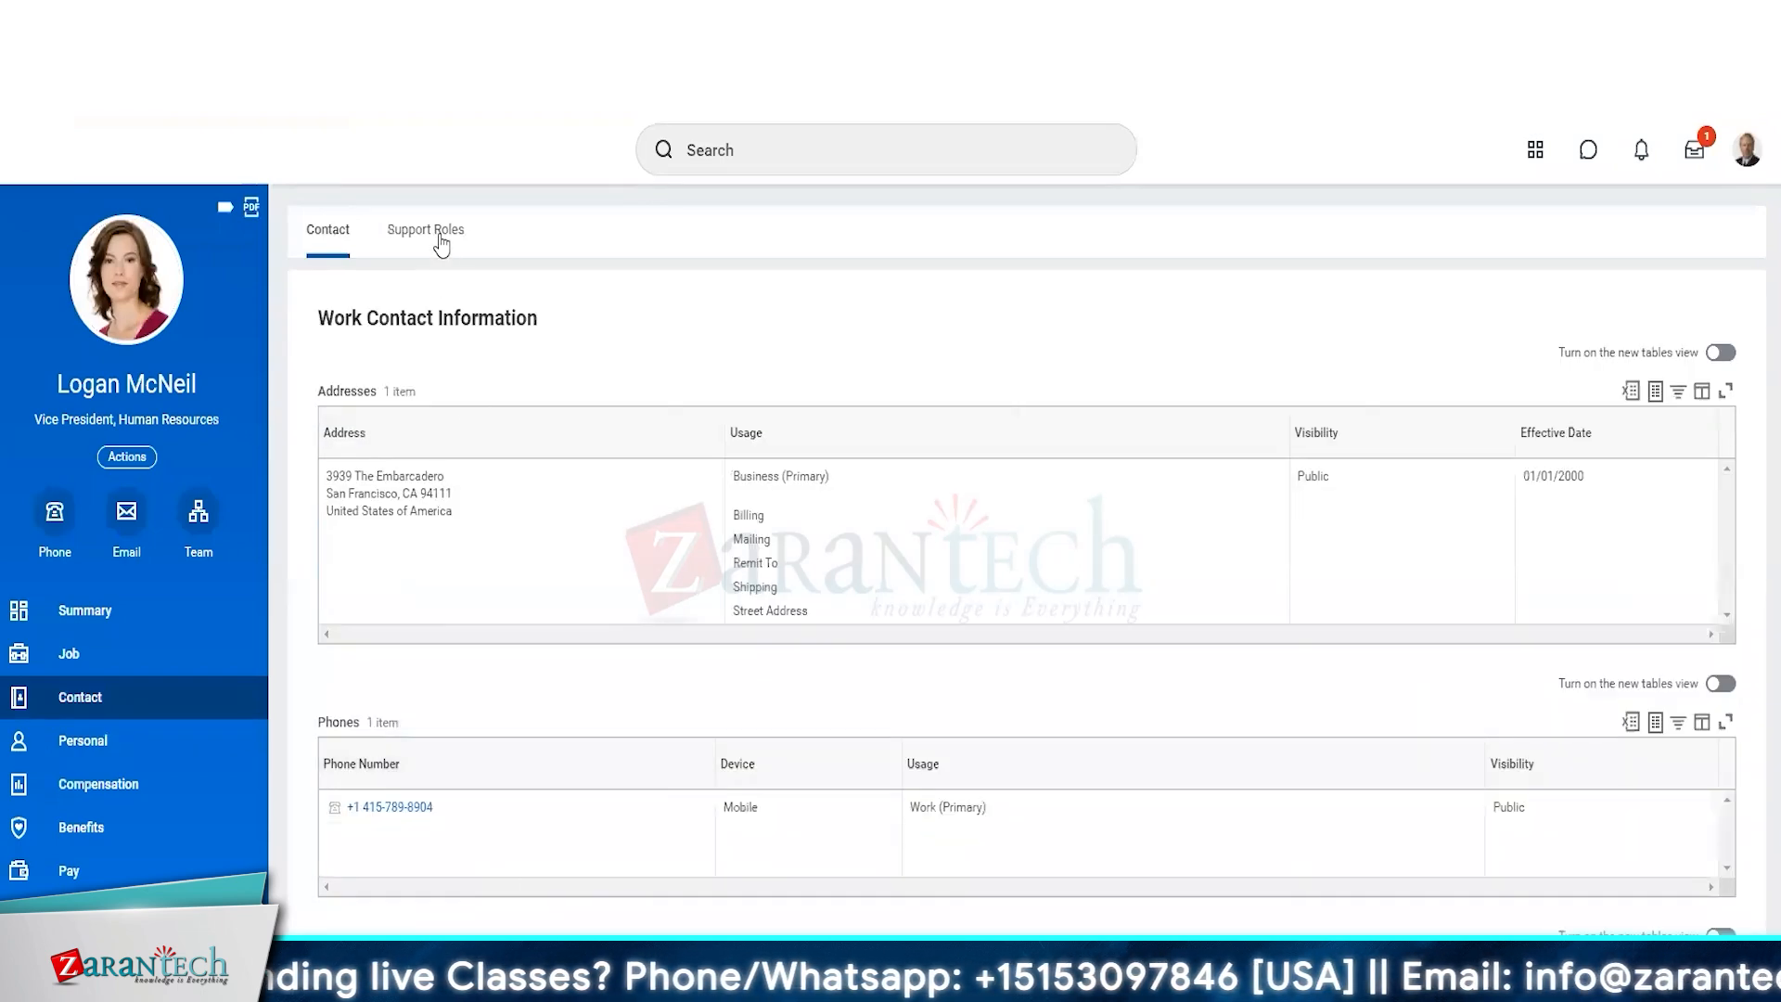
{"action": "left_click", "coordinate": [440, 244]}
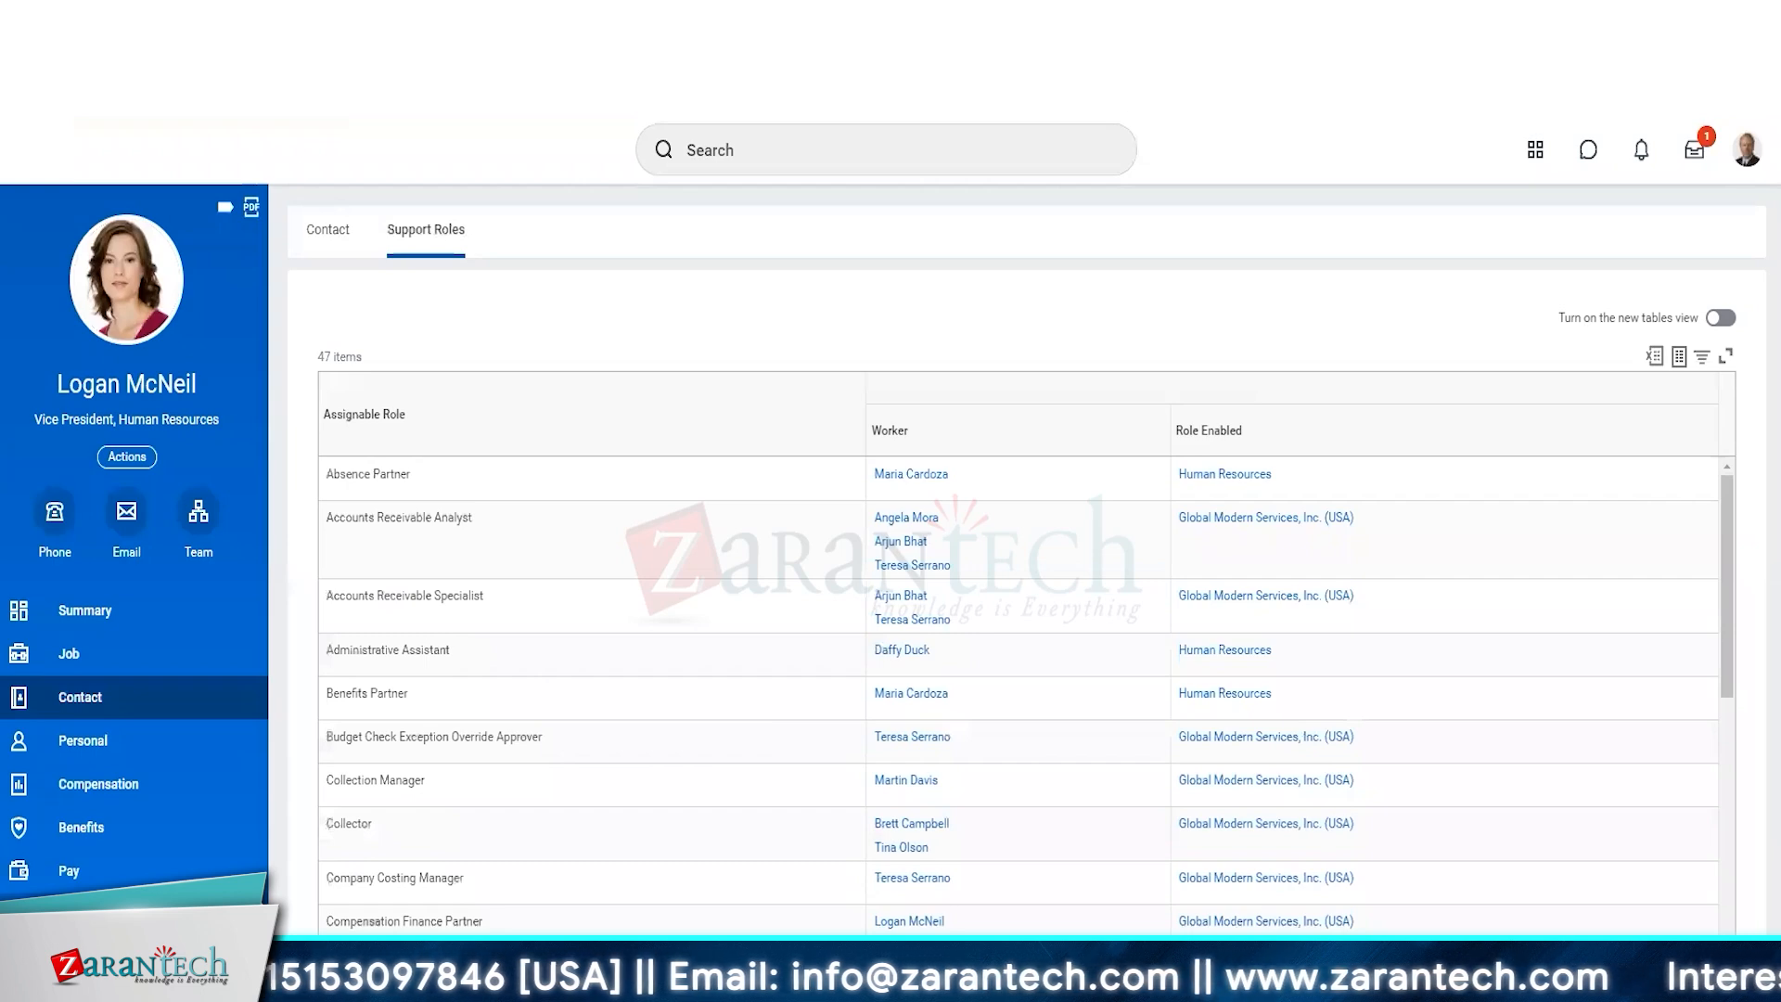
{"action": "left_click", "coordinate": [158, 807]}
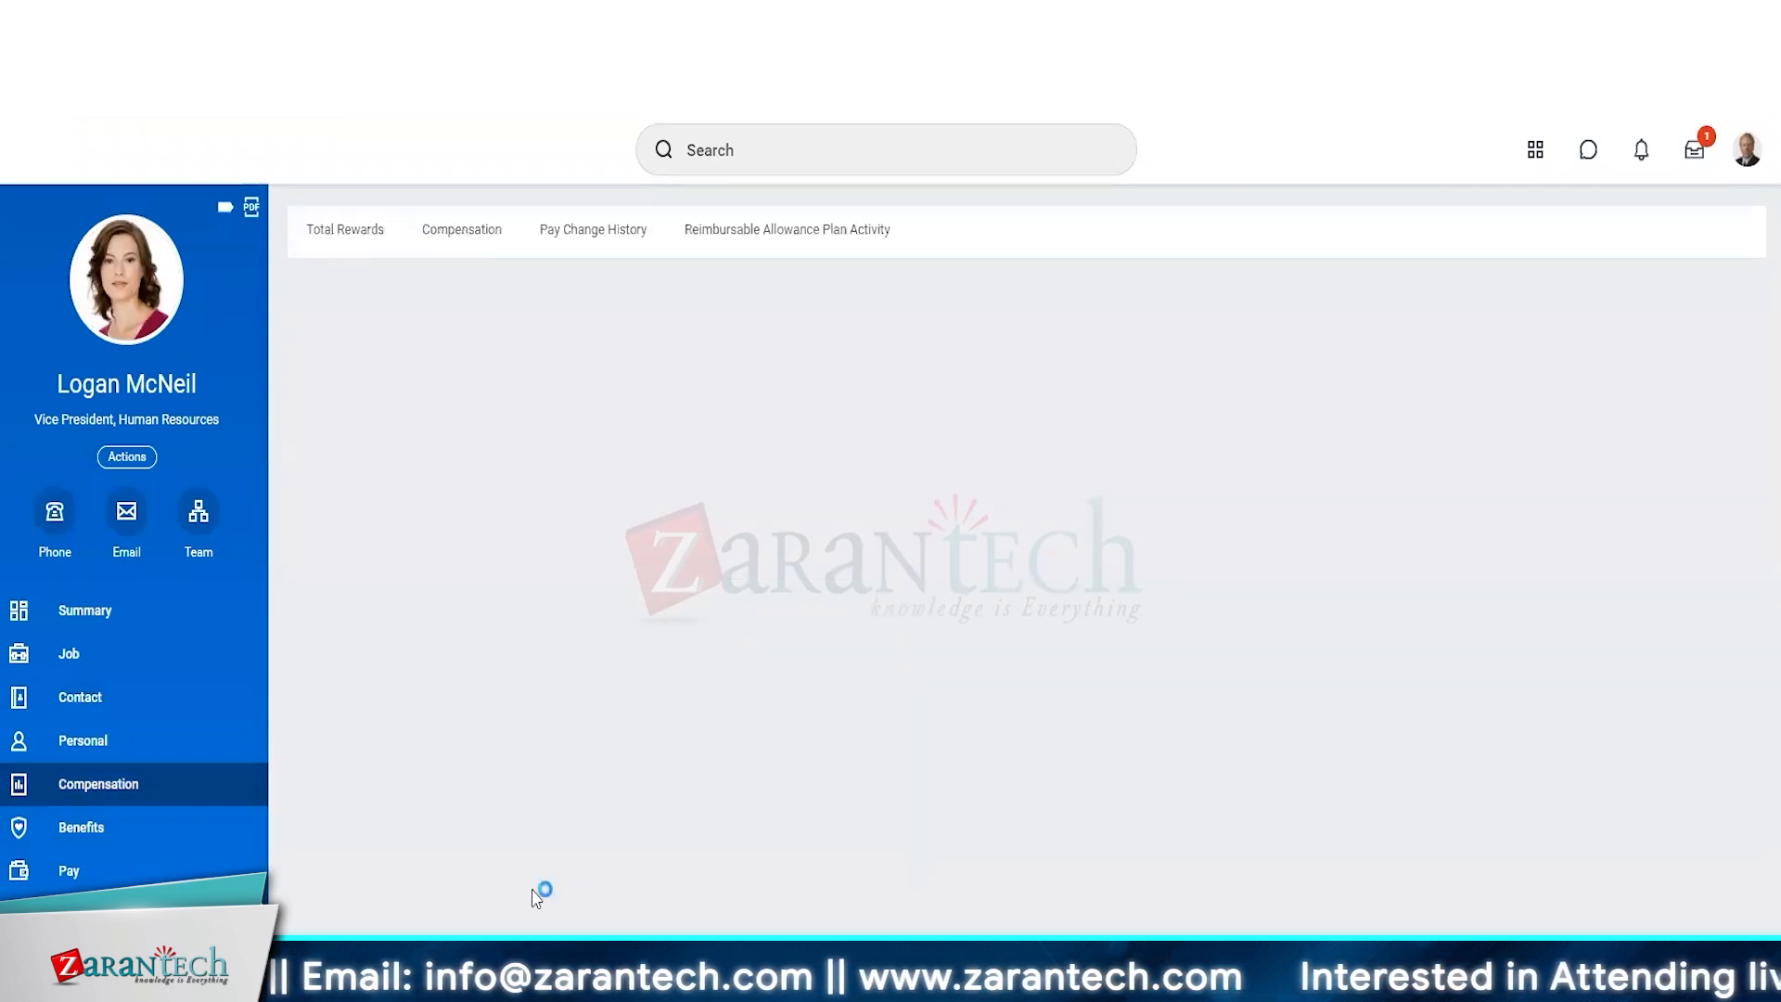
{"action": "left_click", "coordinate": [108, 740]}
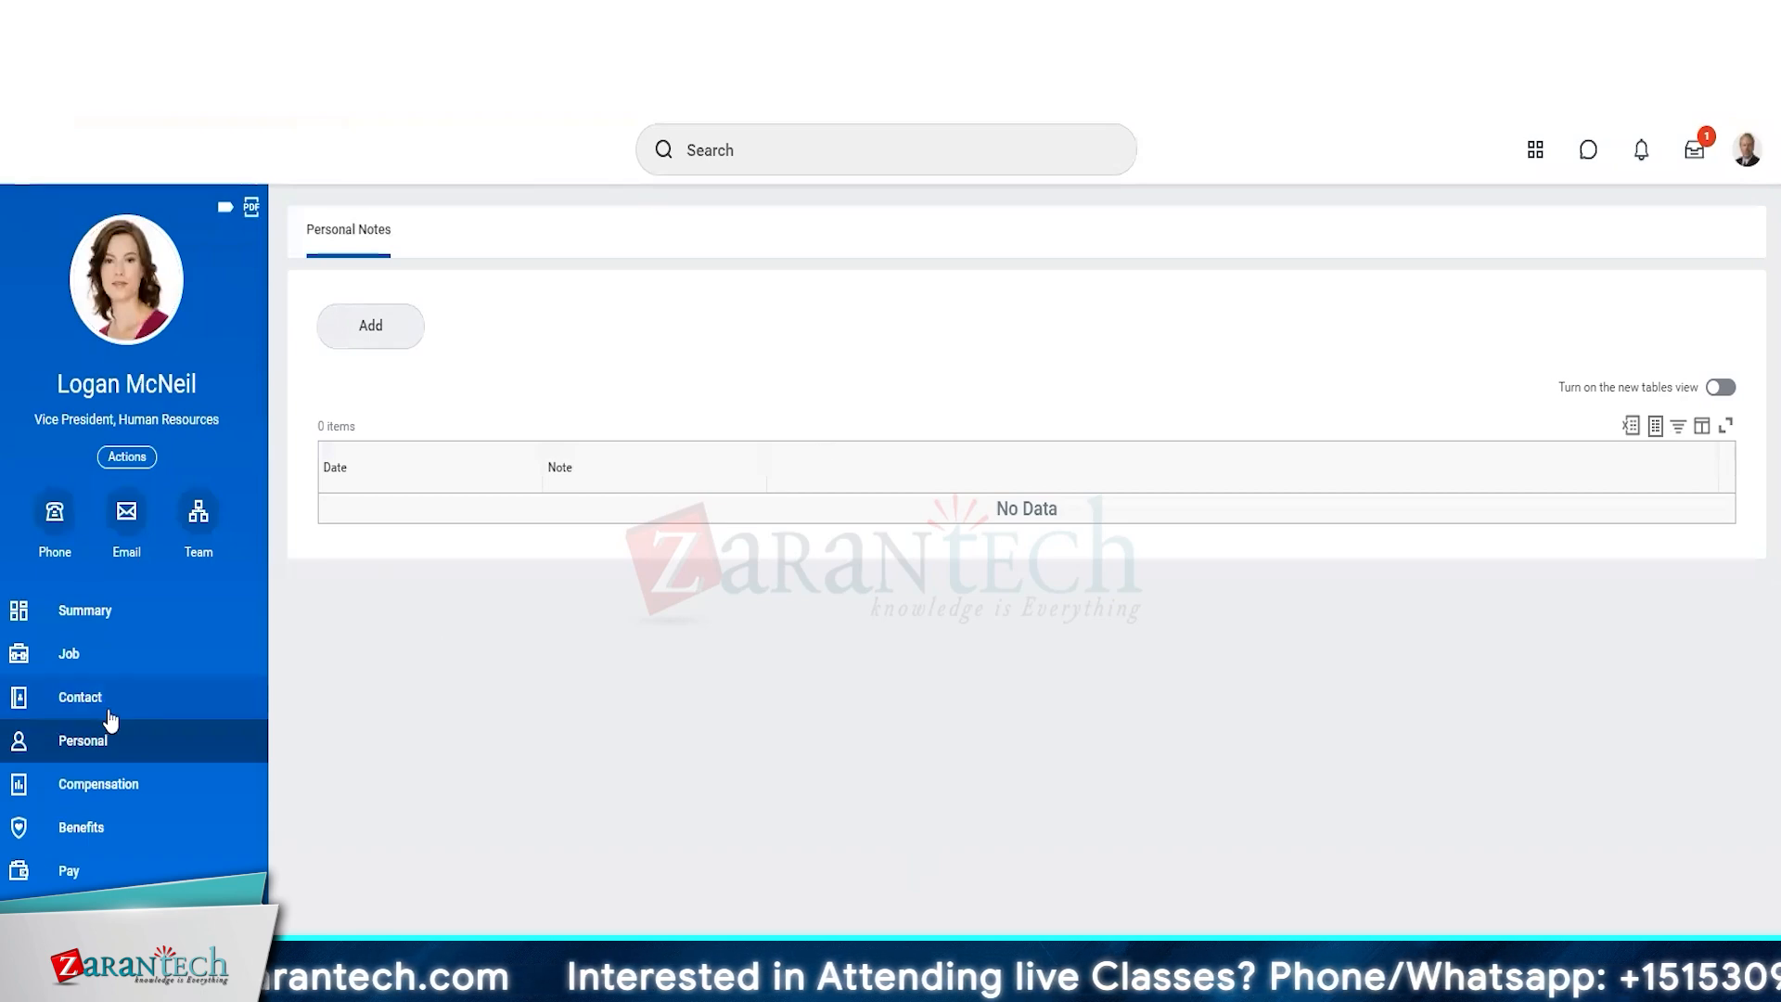
{"action": "left_click", "coordinate": [99, 612]}
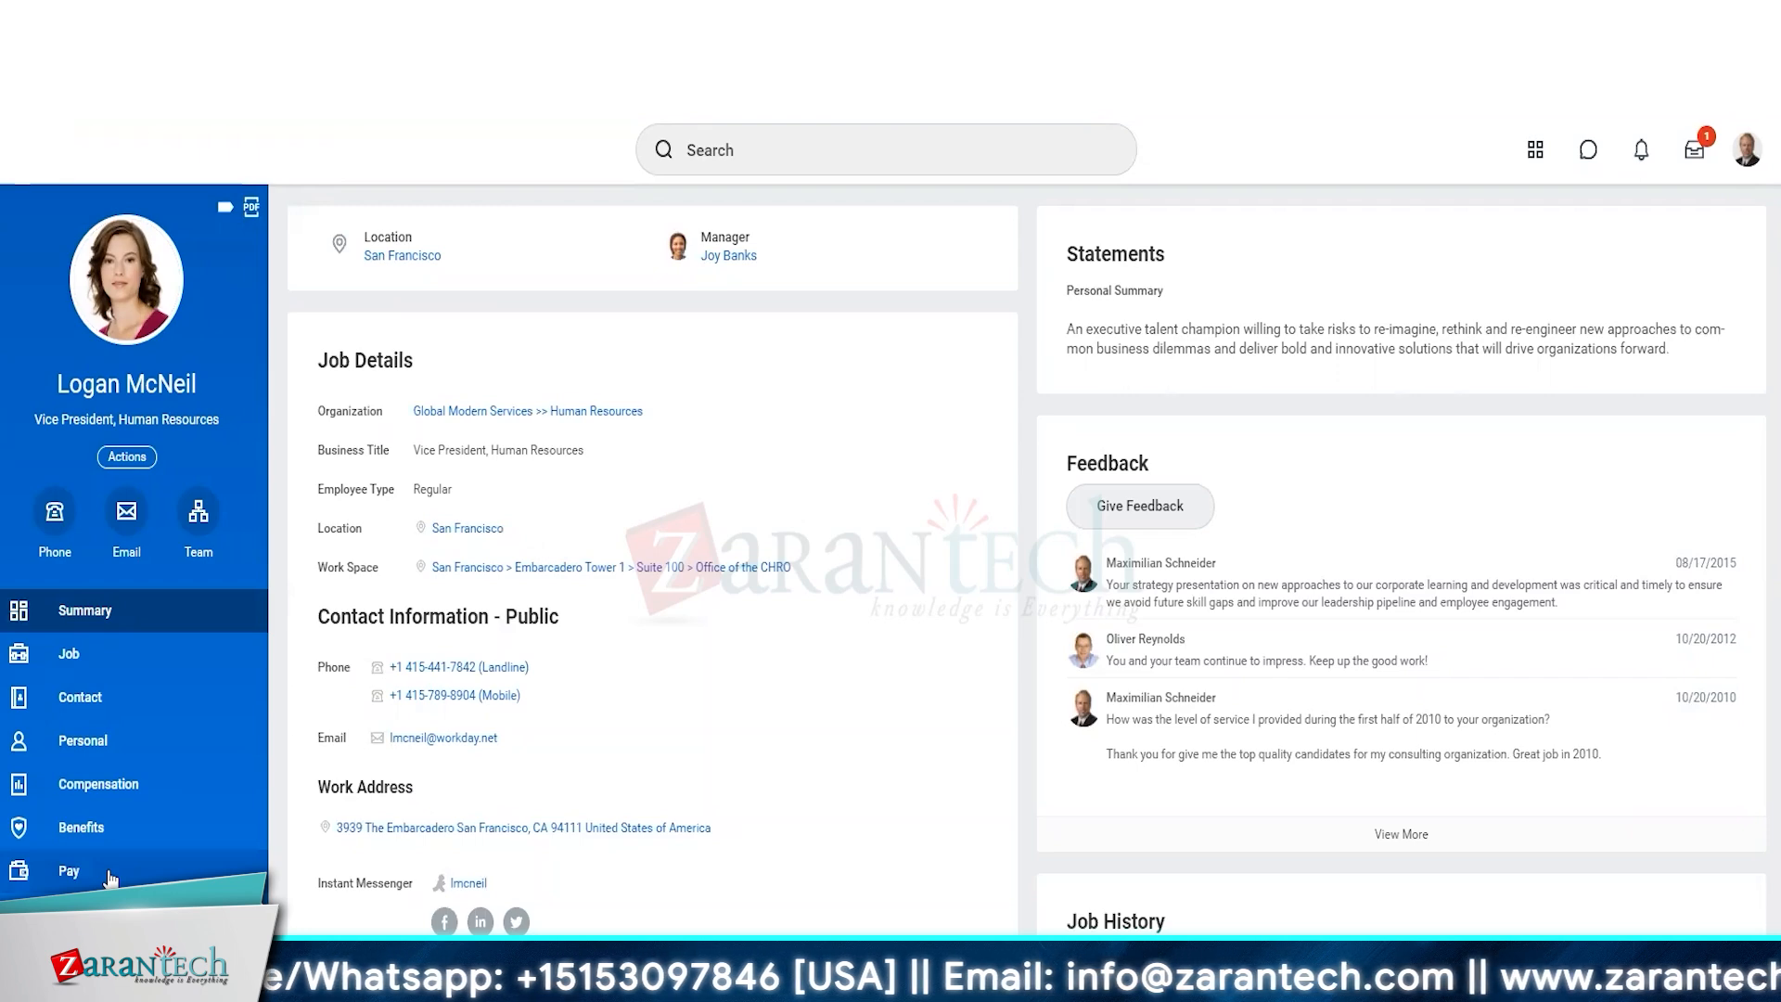
{"action": "left_click", "coordinate": [109, 832]}
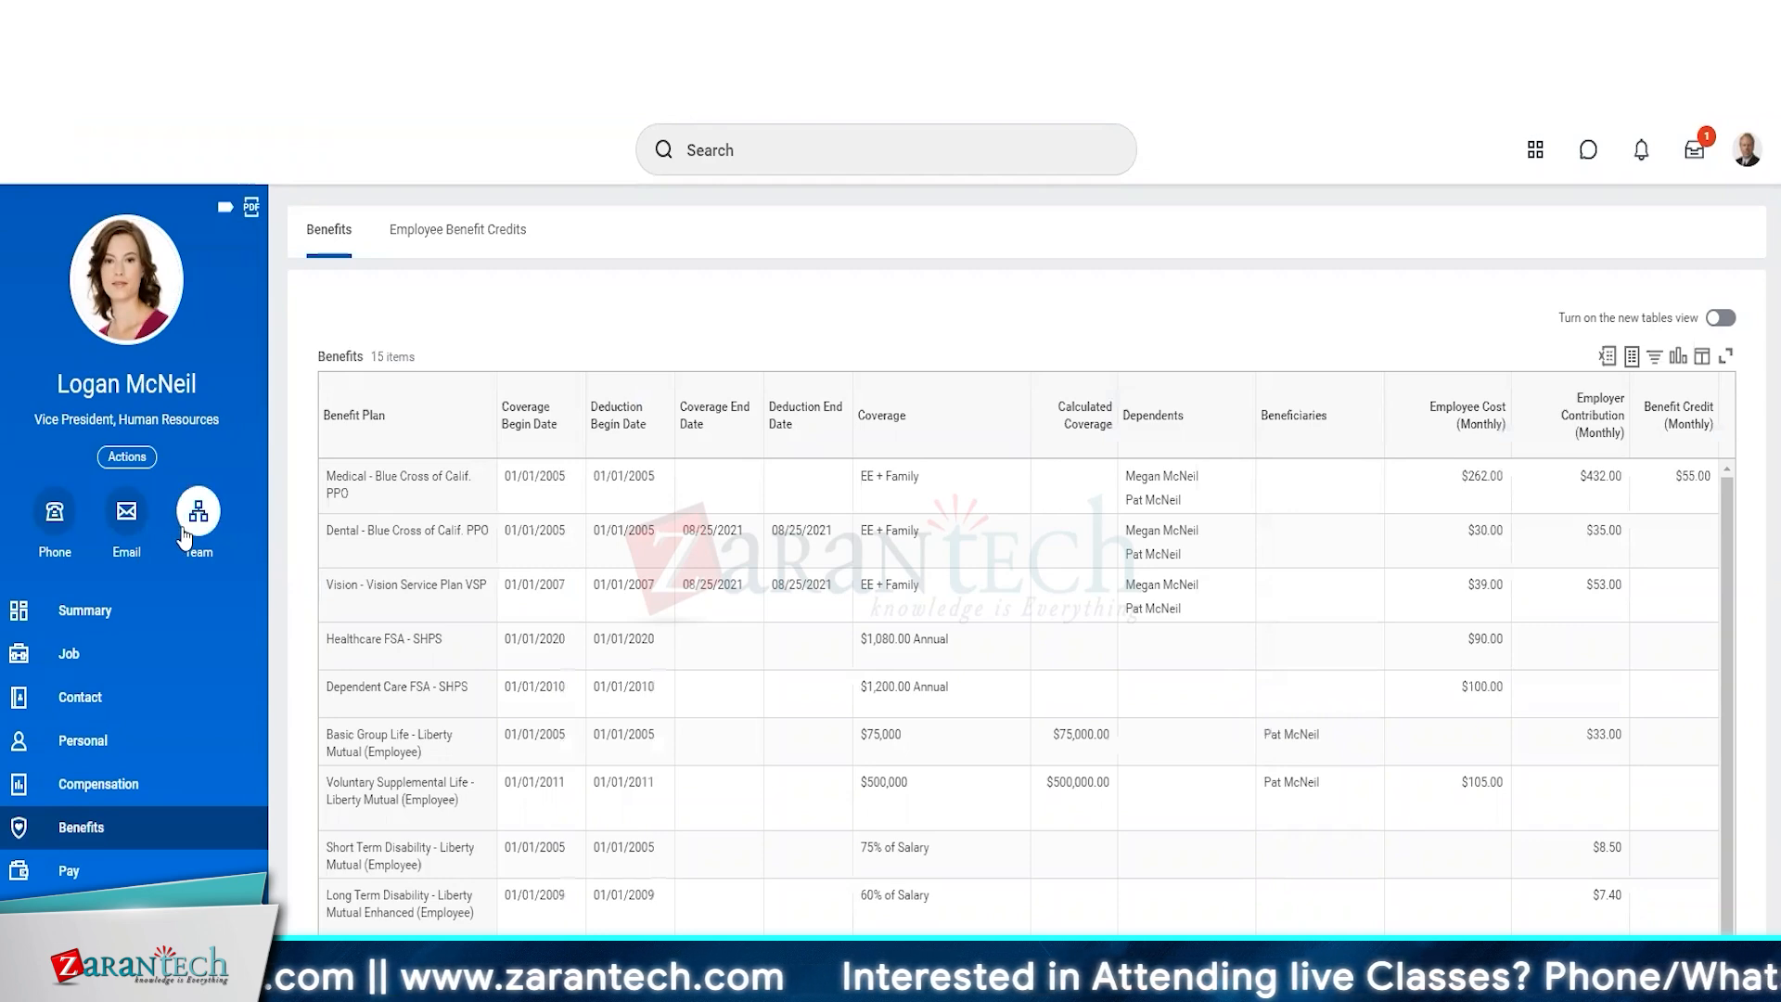
{"action": "left_click", "coordinate": [85, 713]}
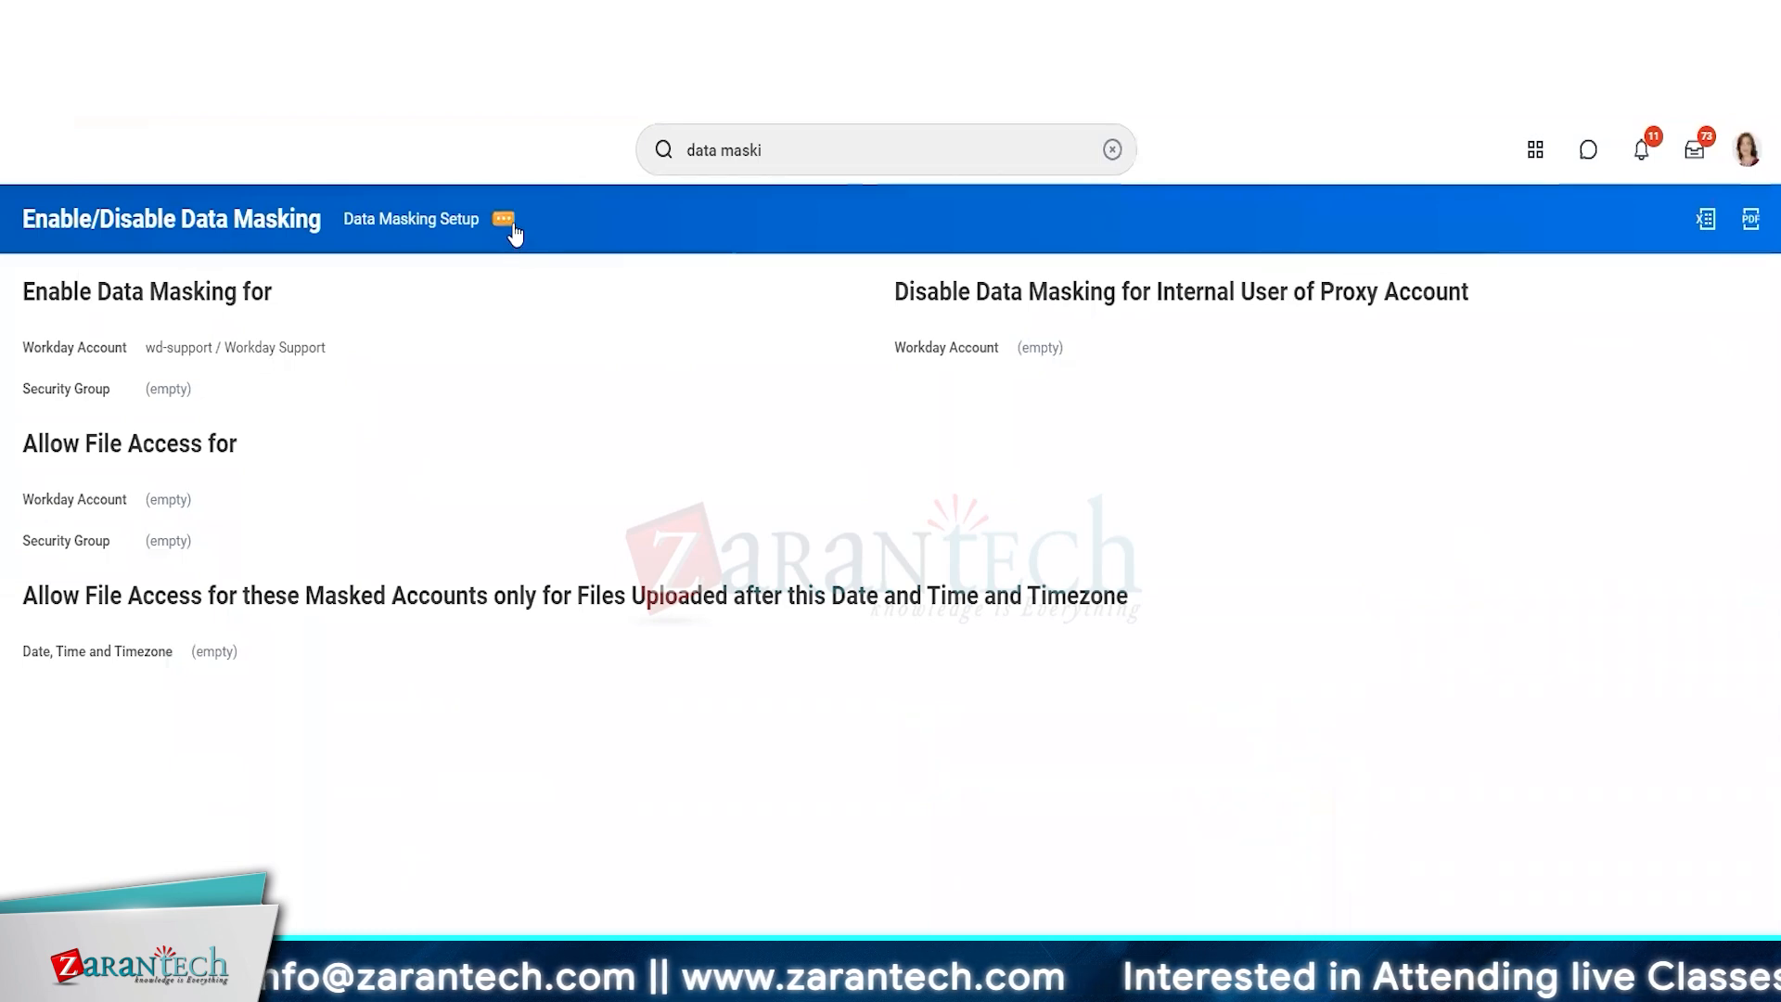
{"action": "left_click", "coordinate": [512, 227]}
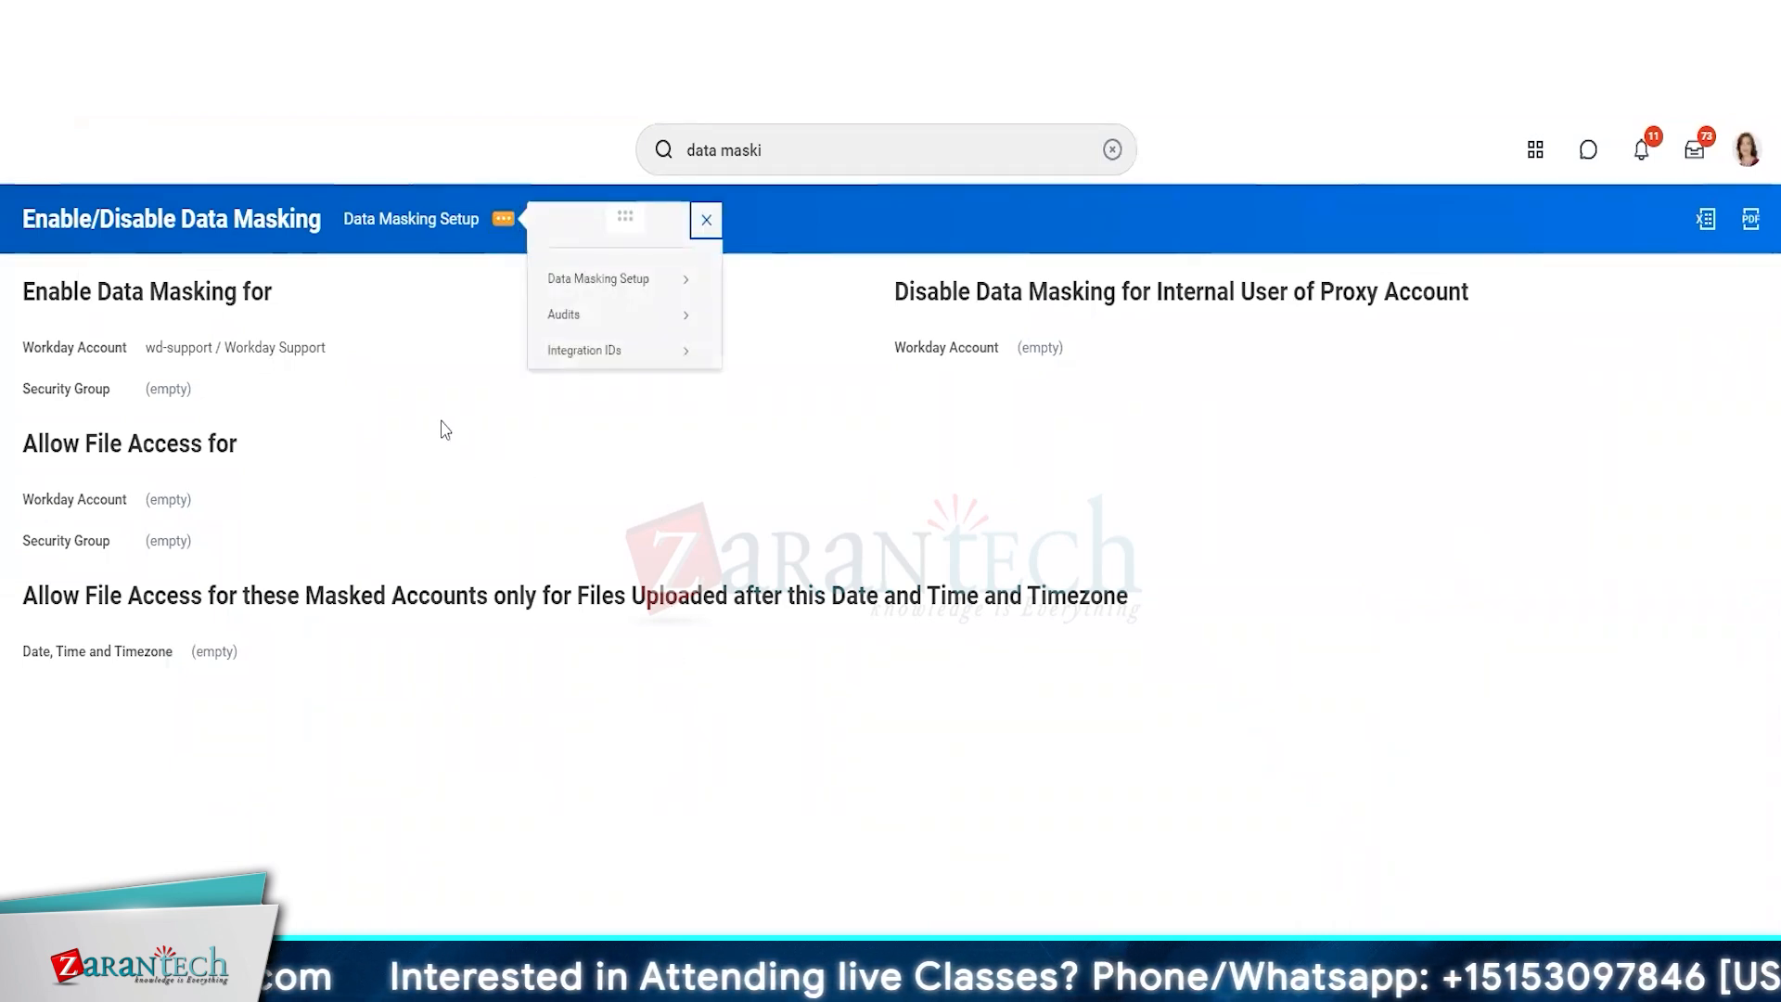
{"action": "left_click", "coordinate": [959, 158]}
{"action": "type", "text": "Julie"}
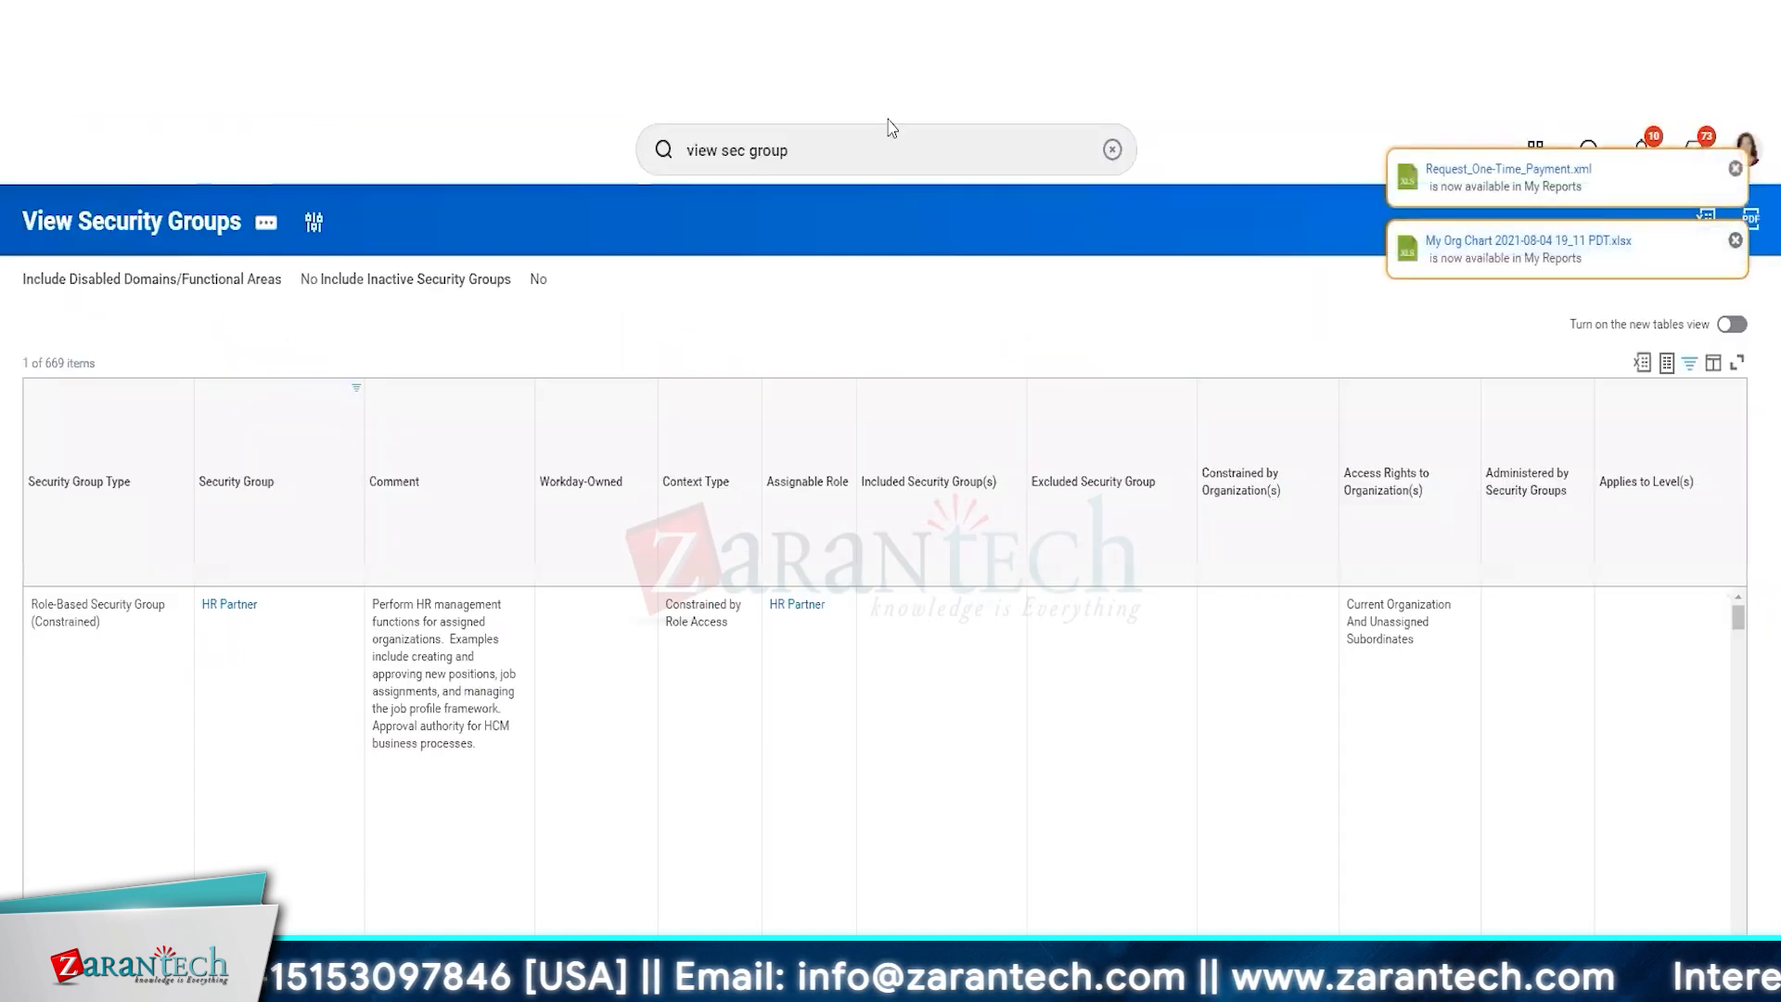
Search for the IT Operations manager in the administrator's session and view the personal information and IDs on the worker's profile.
{"action": "left_click", "coordinate": [887, 159]}
{"action": "type", "text": "julie bowles"}
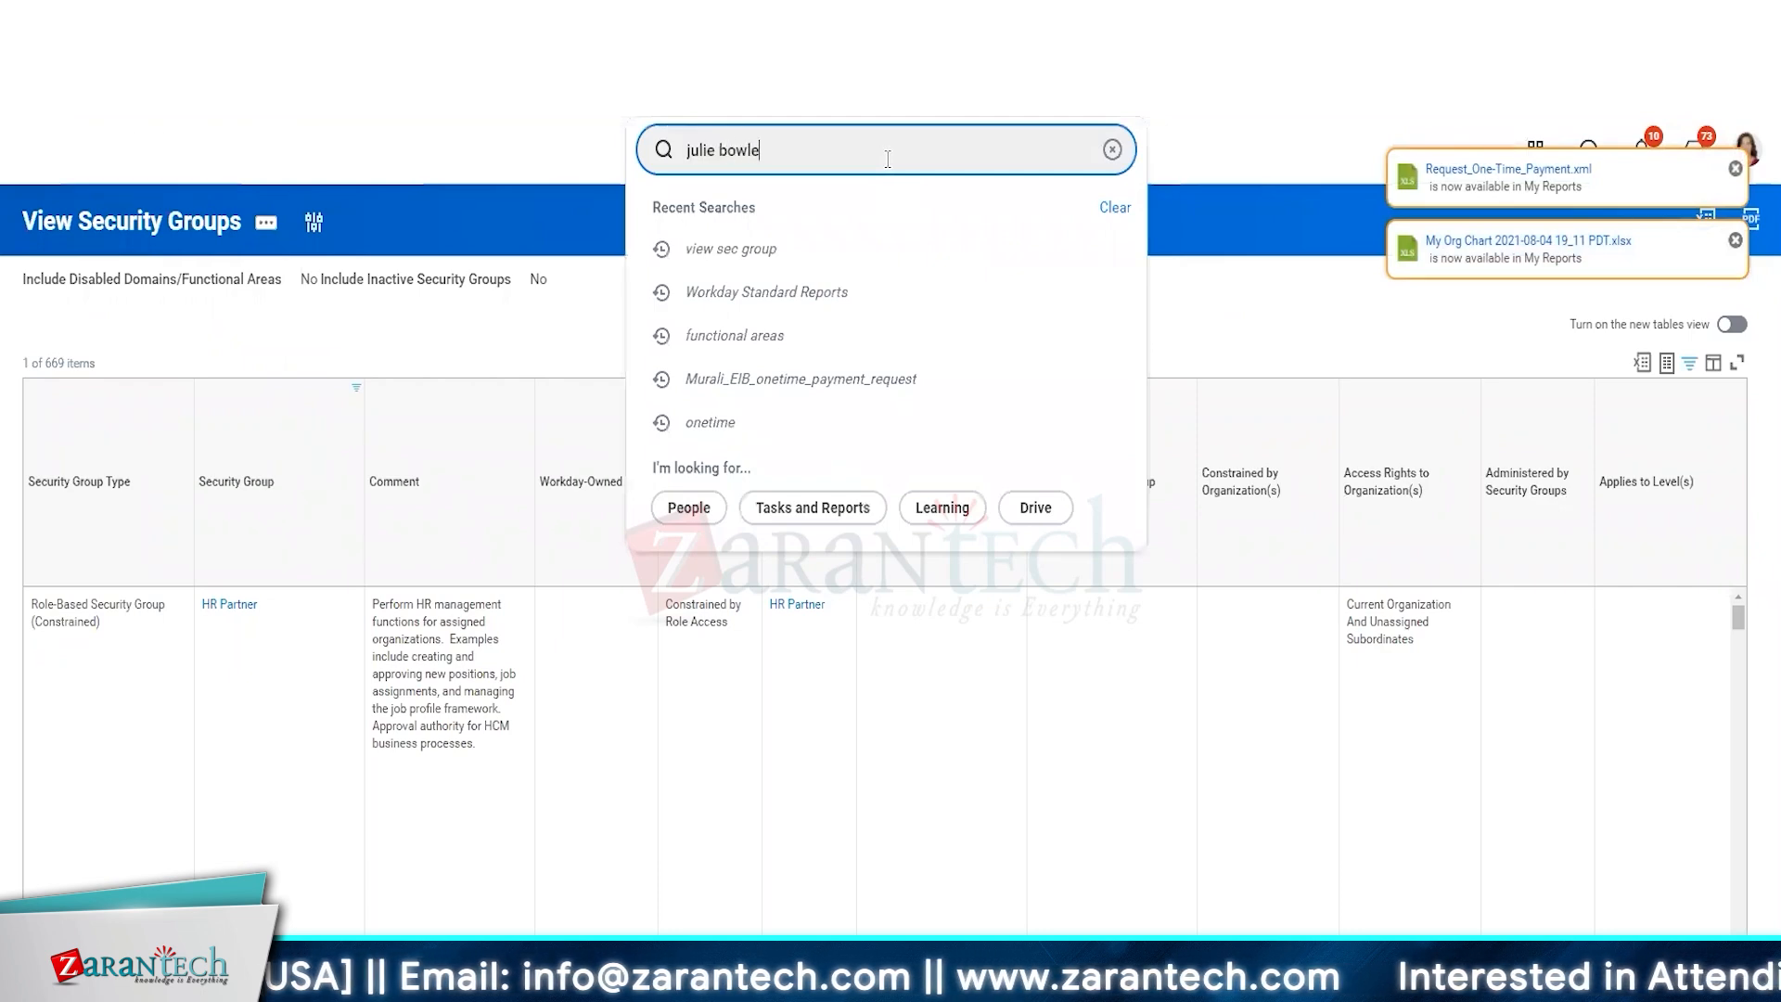
{"action": "key", "text": "Return"}
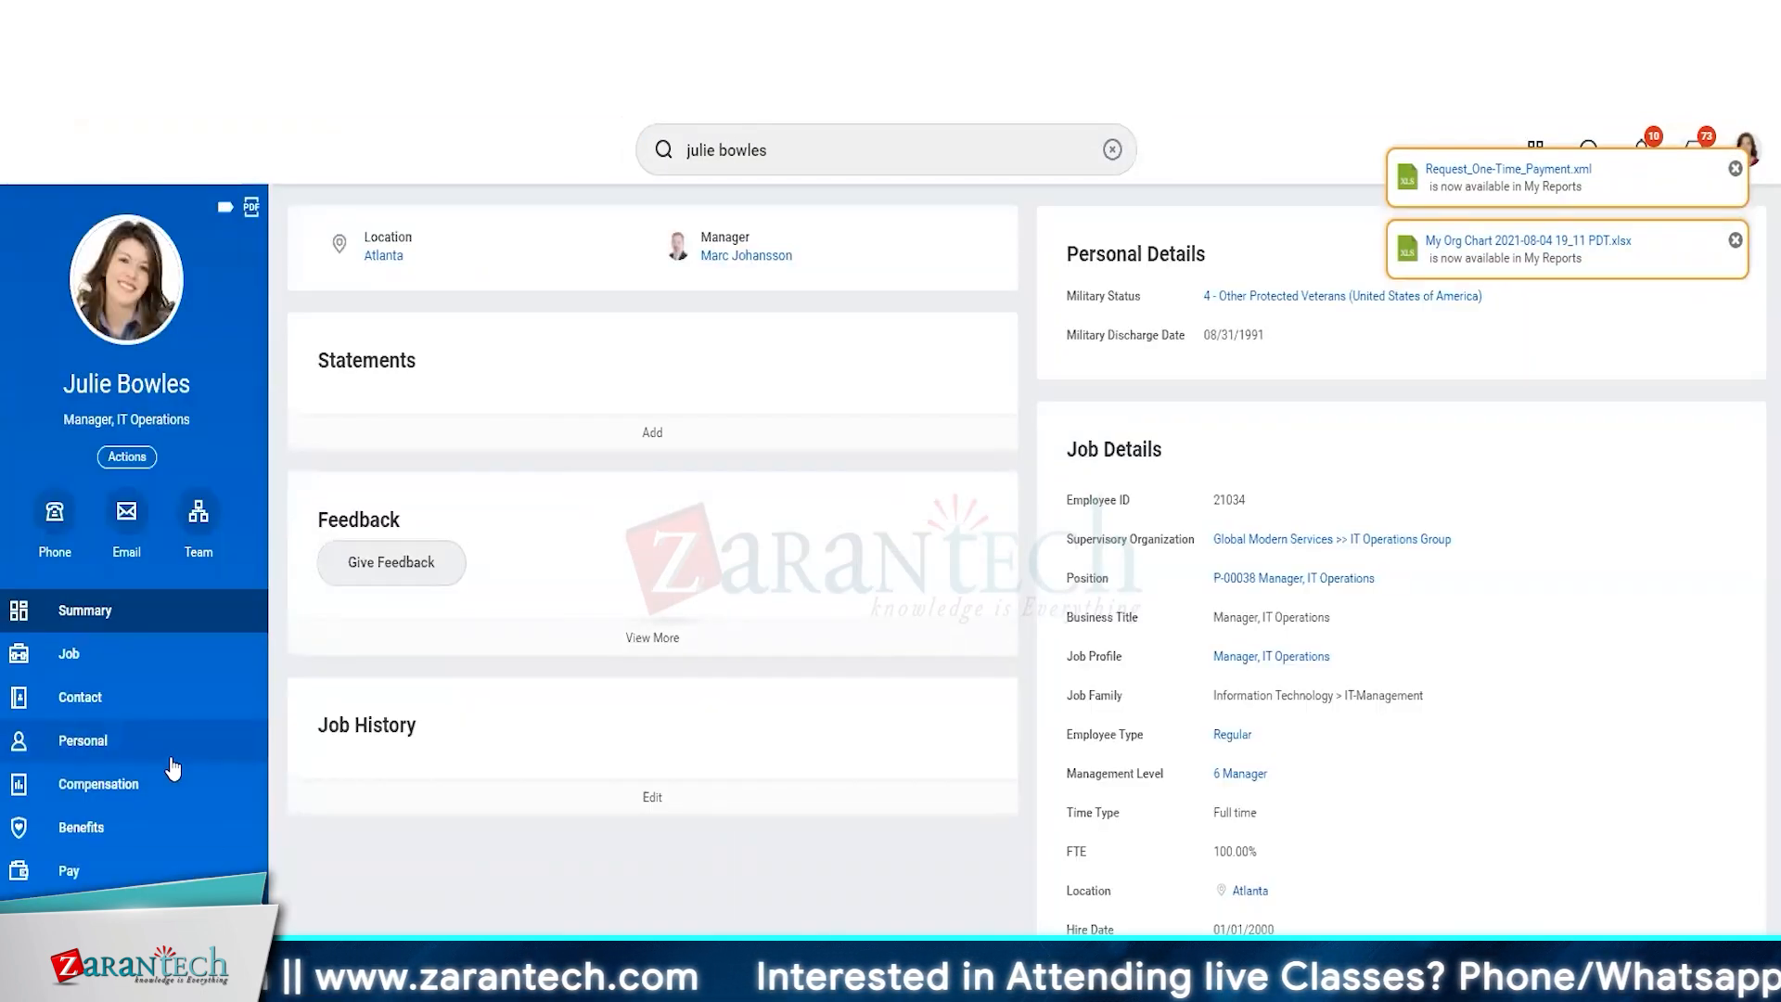
{"action": "left_click", "coordinate": [173, 766]}
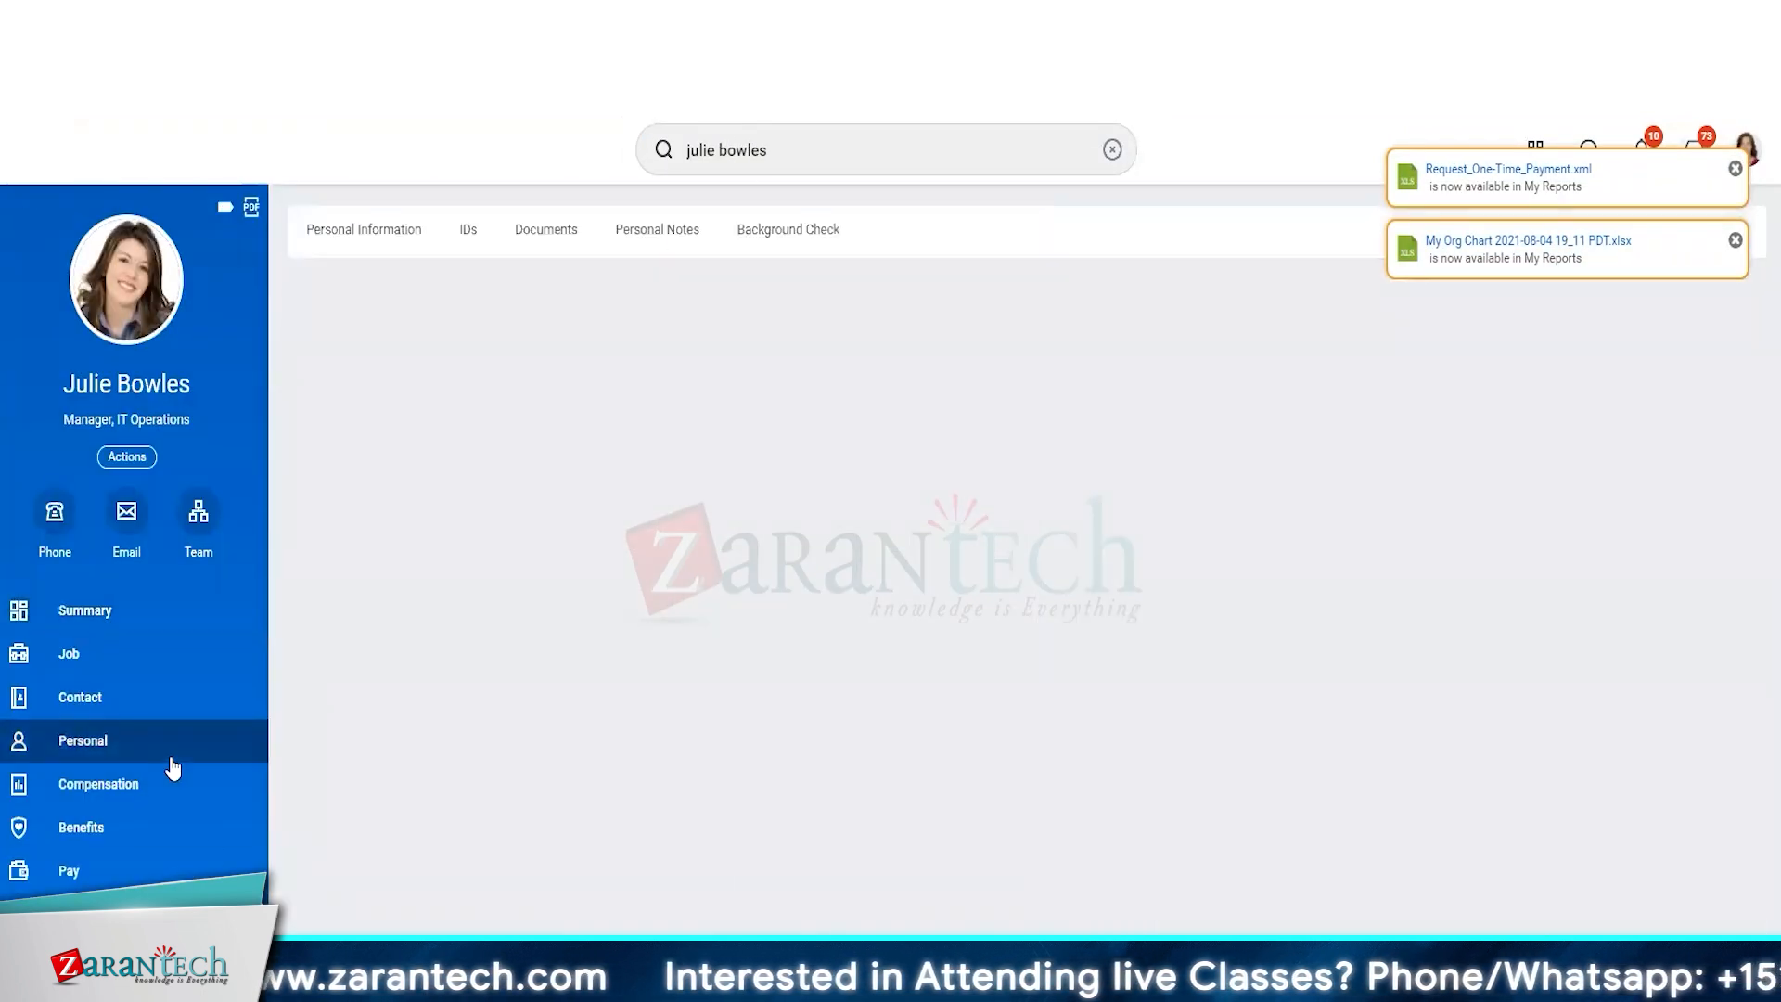
{"action": "left_click", "coordinate": [468, 229]}
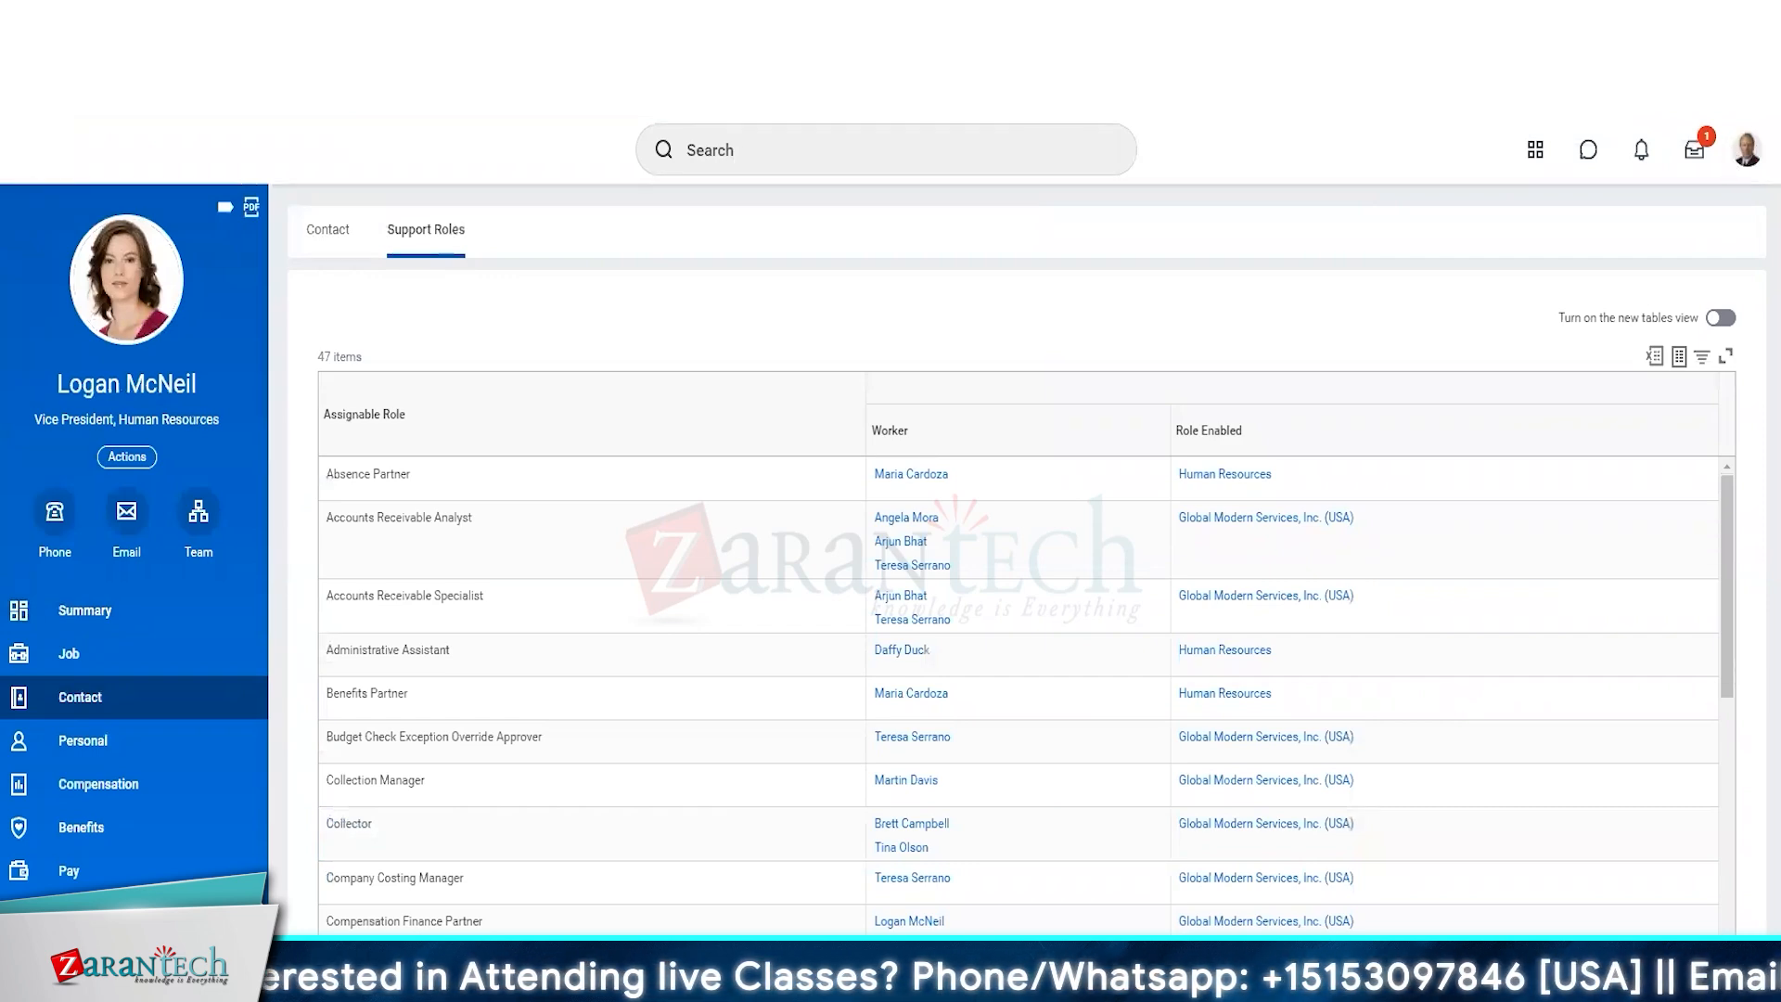
Open the Workday Community page on shared demonstration tenants and go to its GMS Sign In section.
{"action": "left_click", "coordinate": [130, 96]}
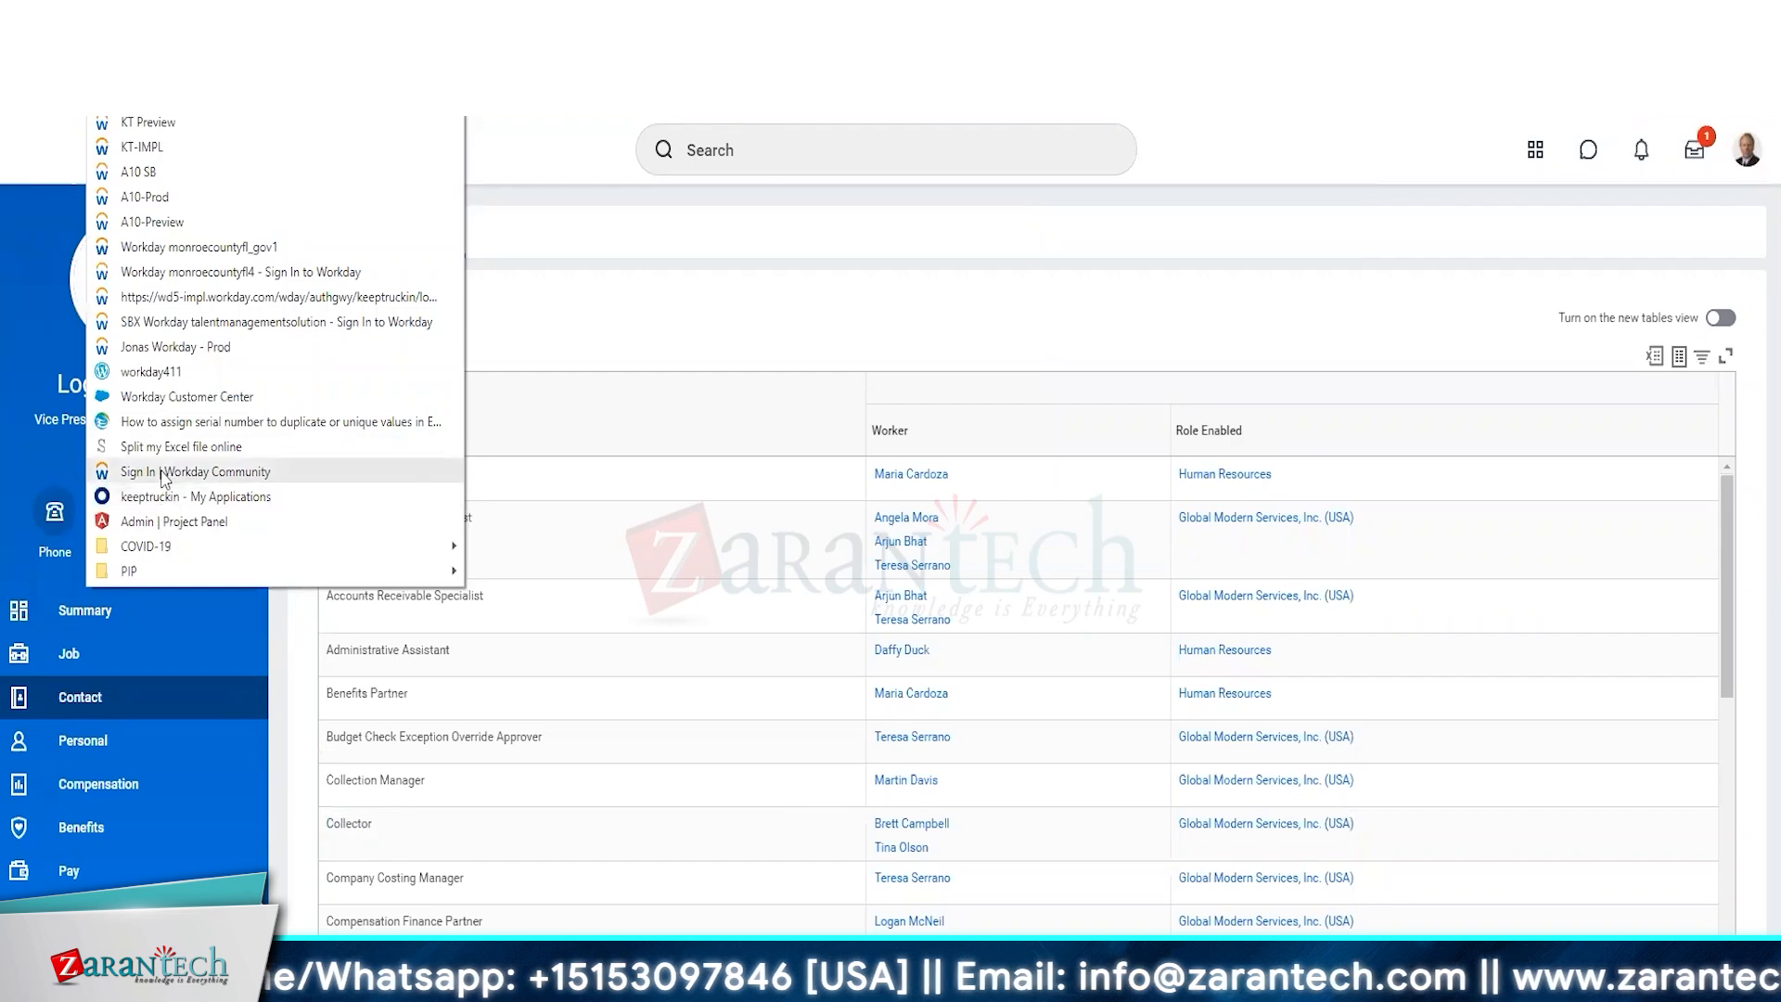
{"action": "left_click", "coordinate": [161, 478]}
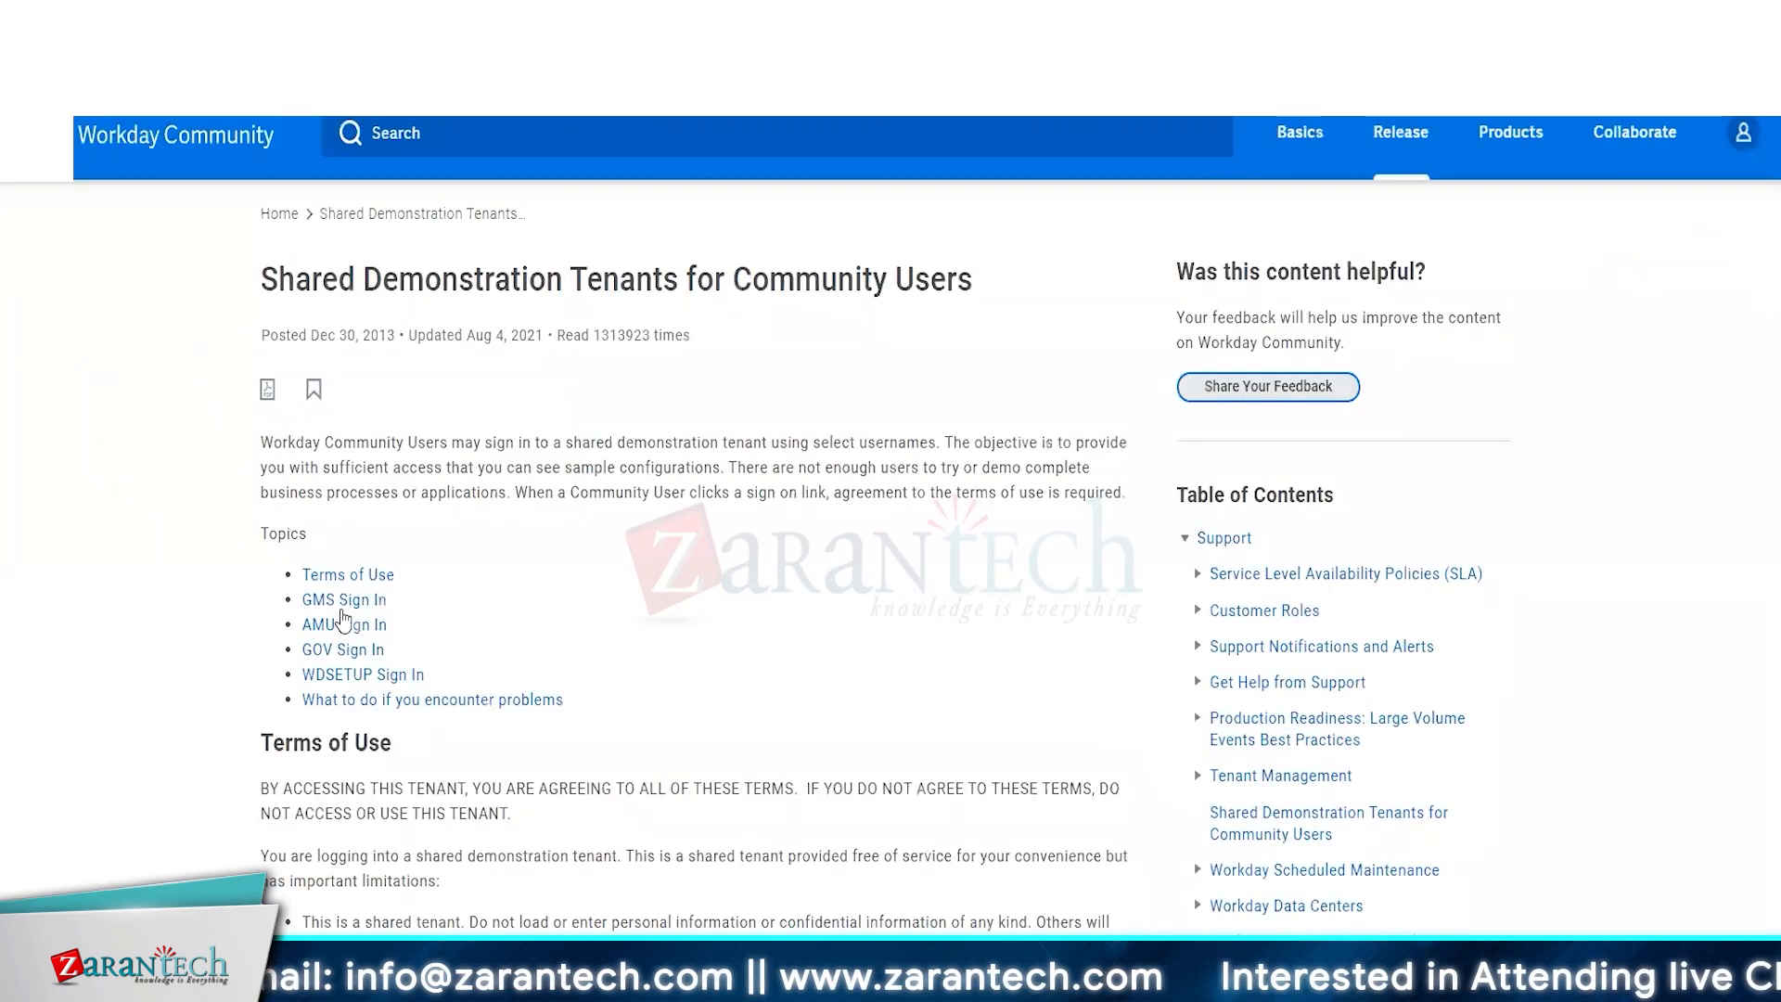
{"action": "left_click", "coordinate": [340, 609]}
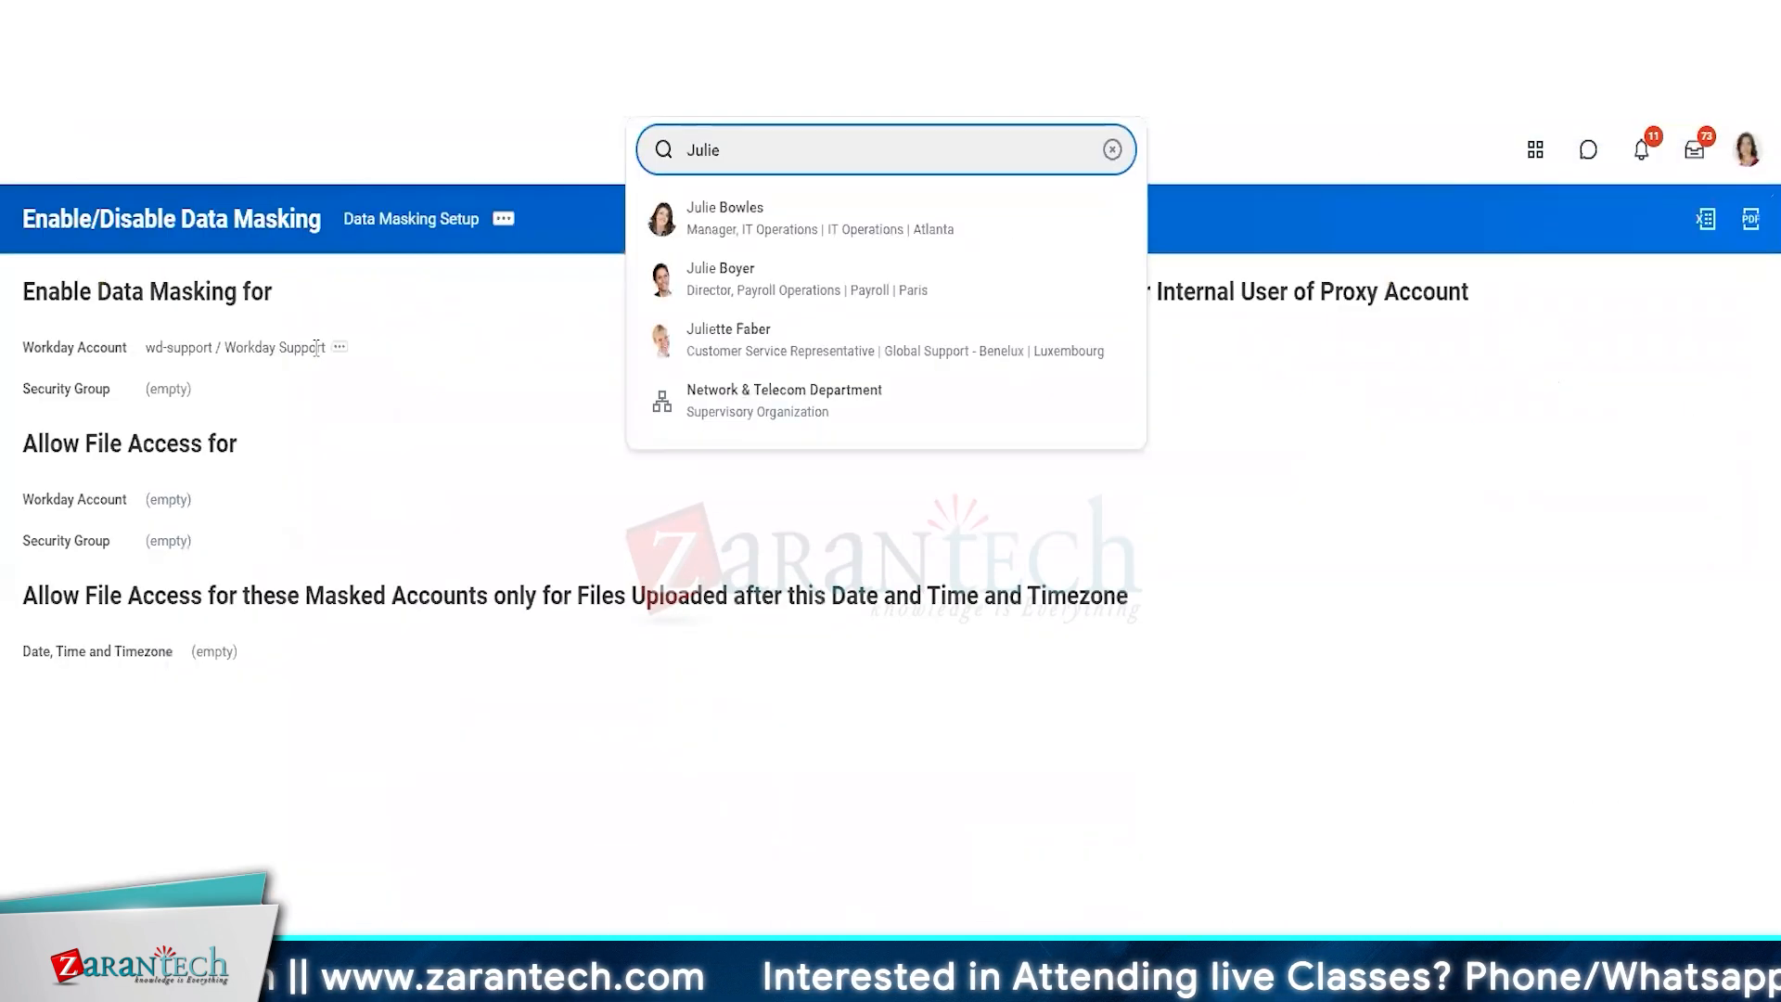
Edit the Data Masking Setup and add the account of the Vice President's manager to the Workday accounts with data masking enabled.
{"action": "left_click", "coordinate": [502, 218]}
{"action": "left_click", "coordinate": [758, 290]}
{"action": "left_click", "coordinate": [297, 349]}
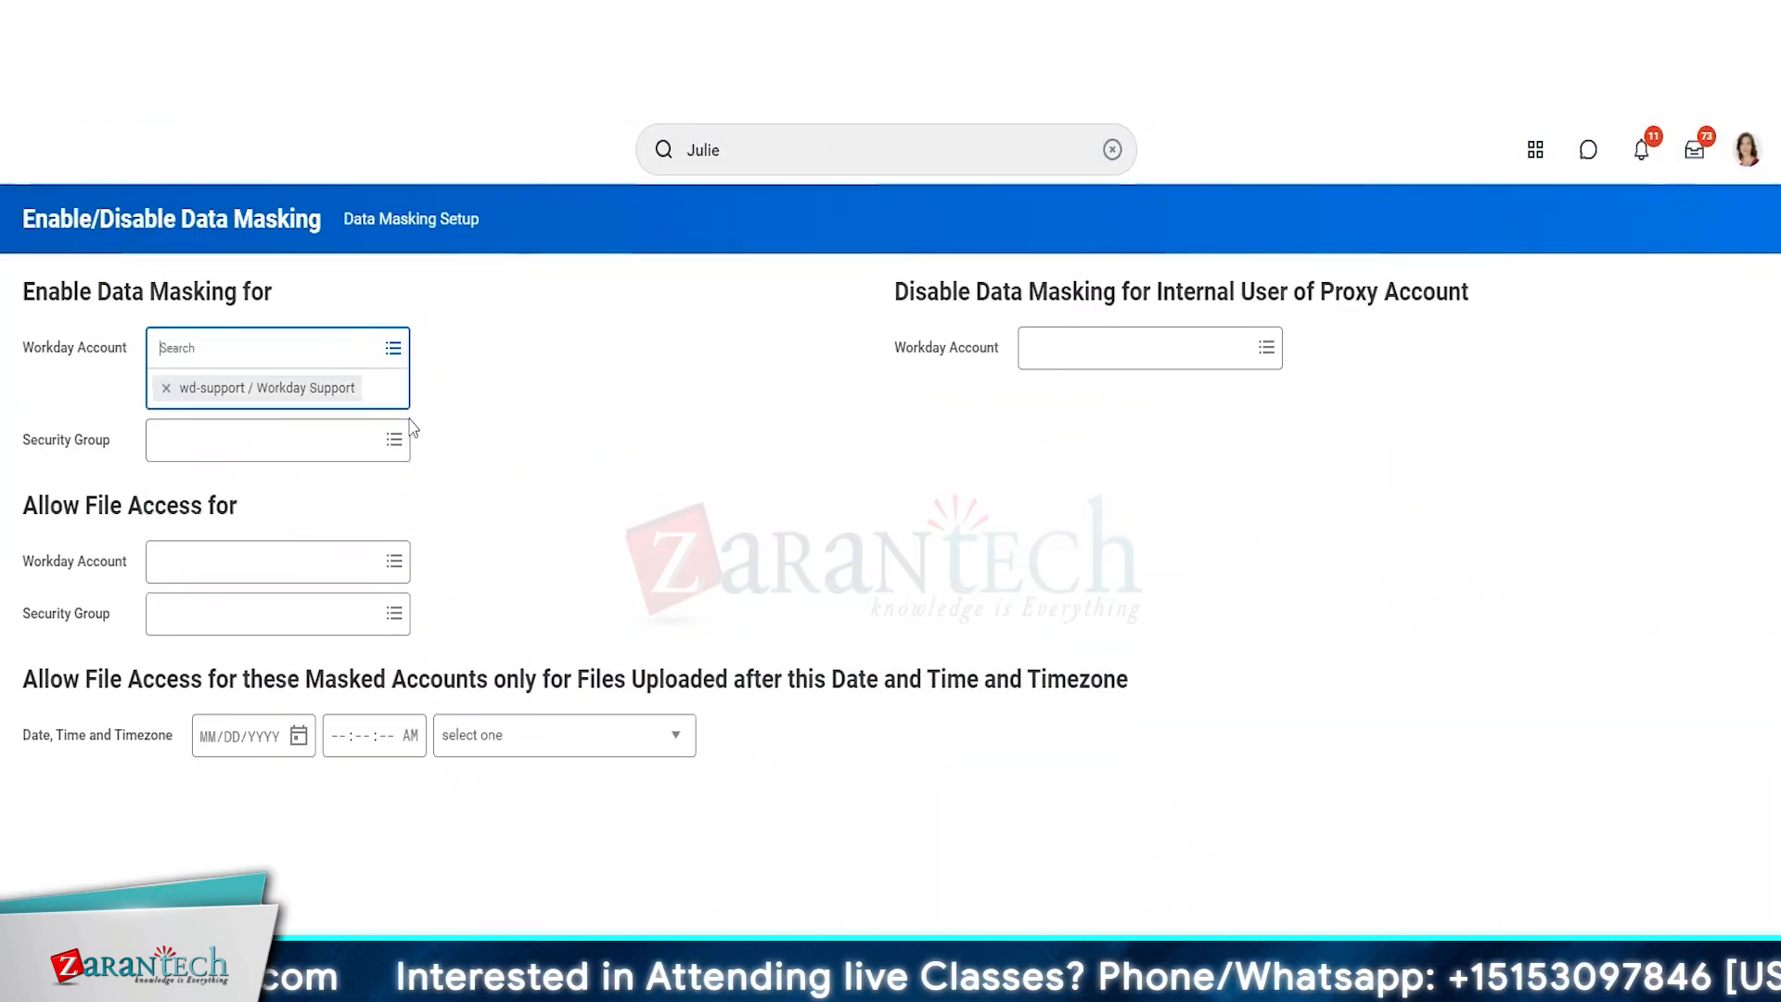
{"action": "type", "text": "Joy ban"}
{"action": "key", "text": "Return"}
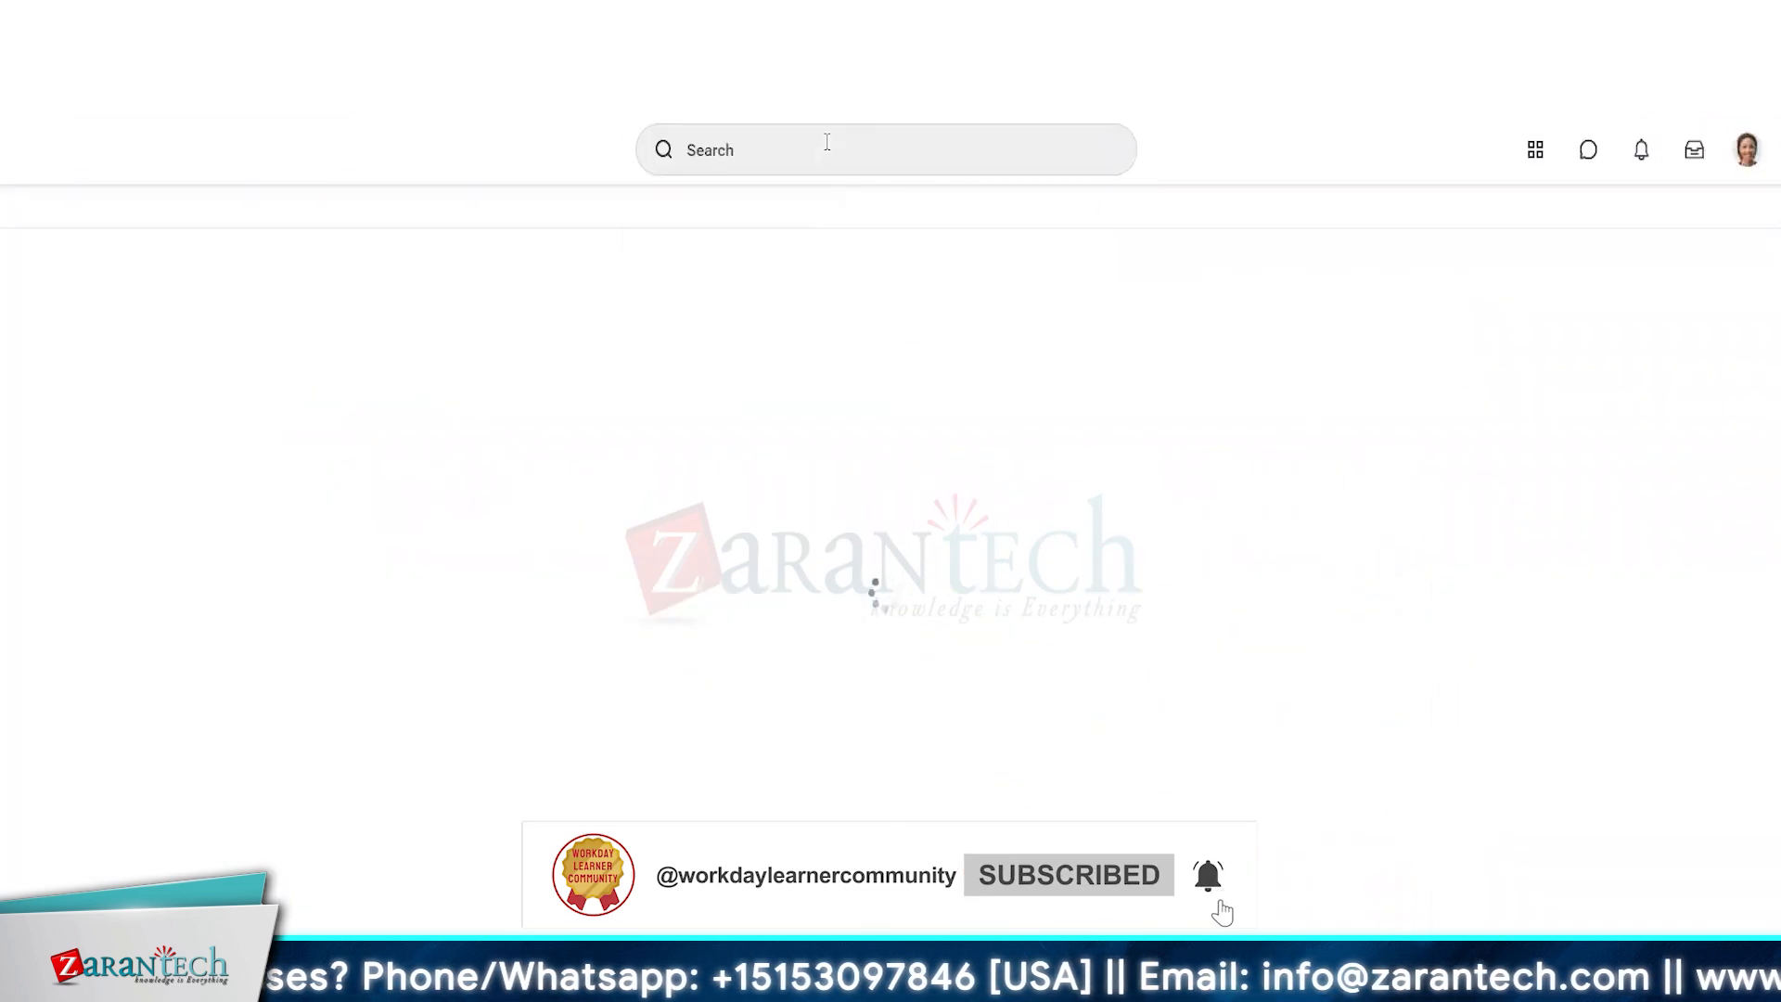
Search for the IT Operations manager in the newly masked account's session and open the worker's profile.
{"action": "left_click", "coordinate": [828, 149]}
{"action": "type", "text": "julie"}
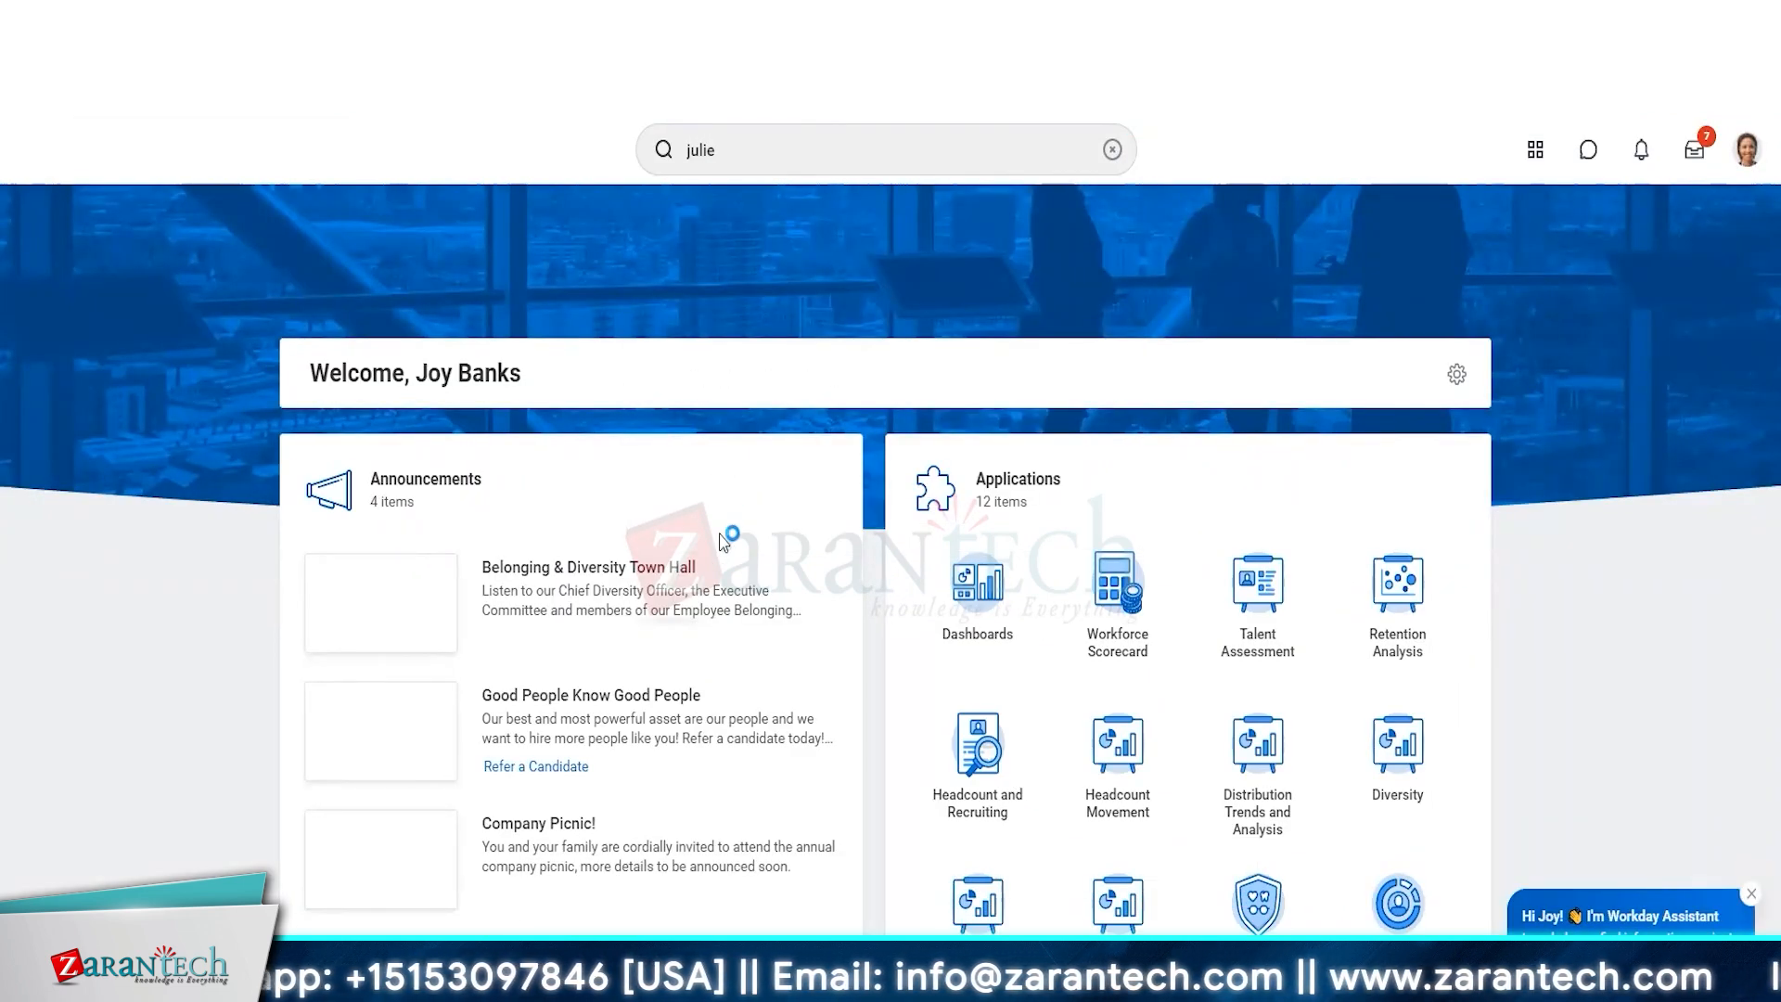
{"action": "key", "text": "Return"}
{"action": "left_click", "coordinate": [322, 365]}
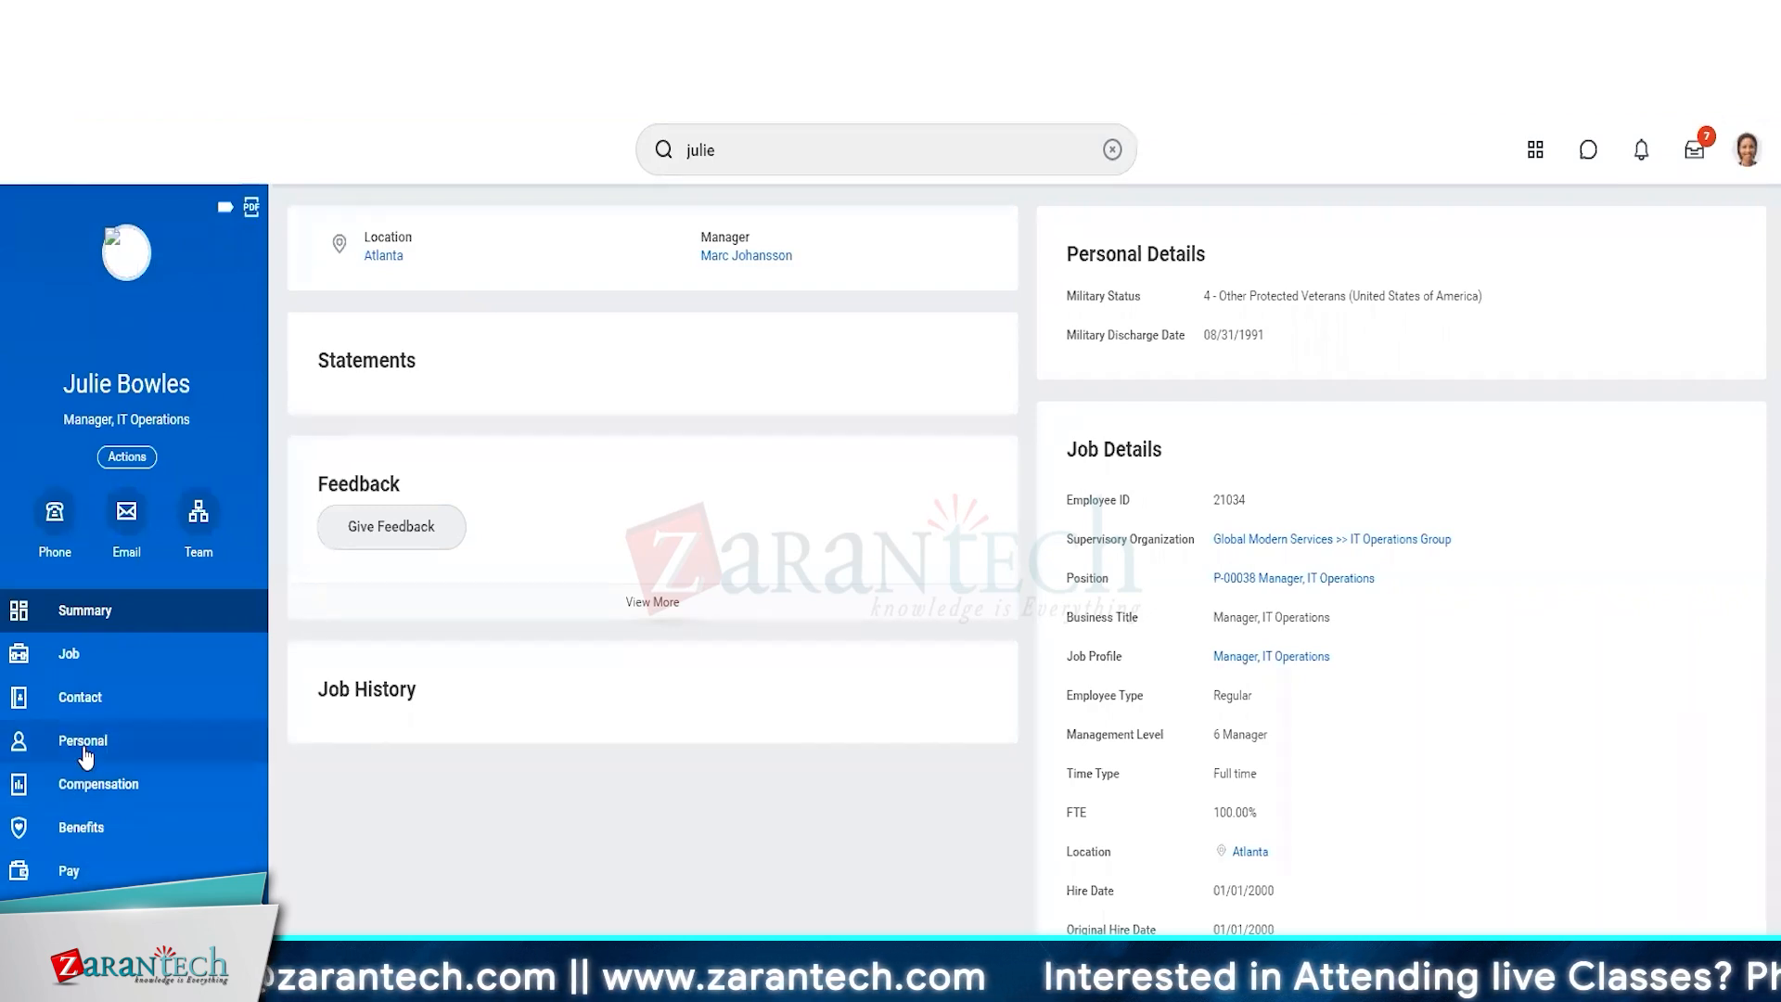
Check the IT Operations manager's date of birth, age, national ID and passport number for masking in the masked account's session.
{"action": "left_click", "coordinate": [34, 746]}
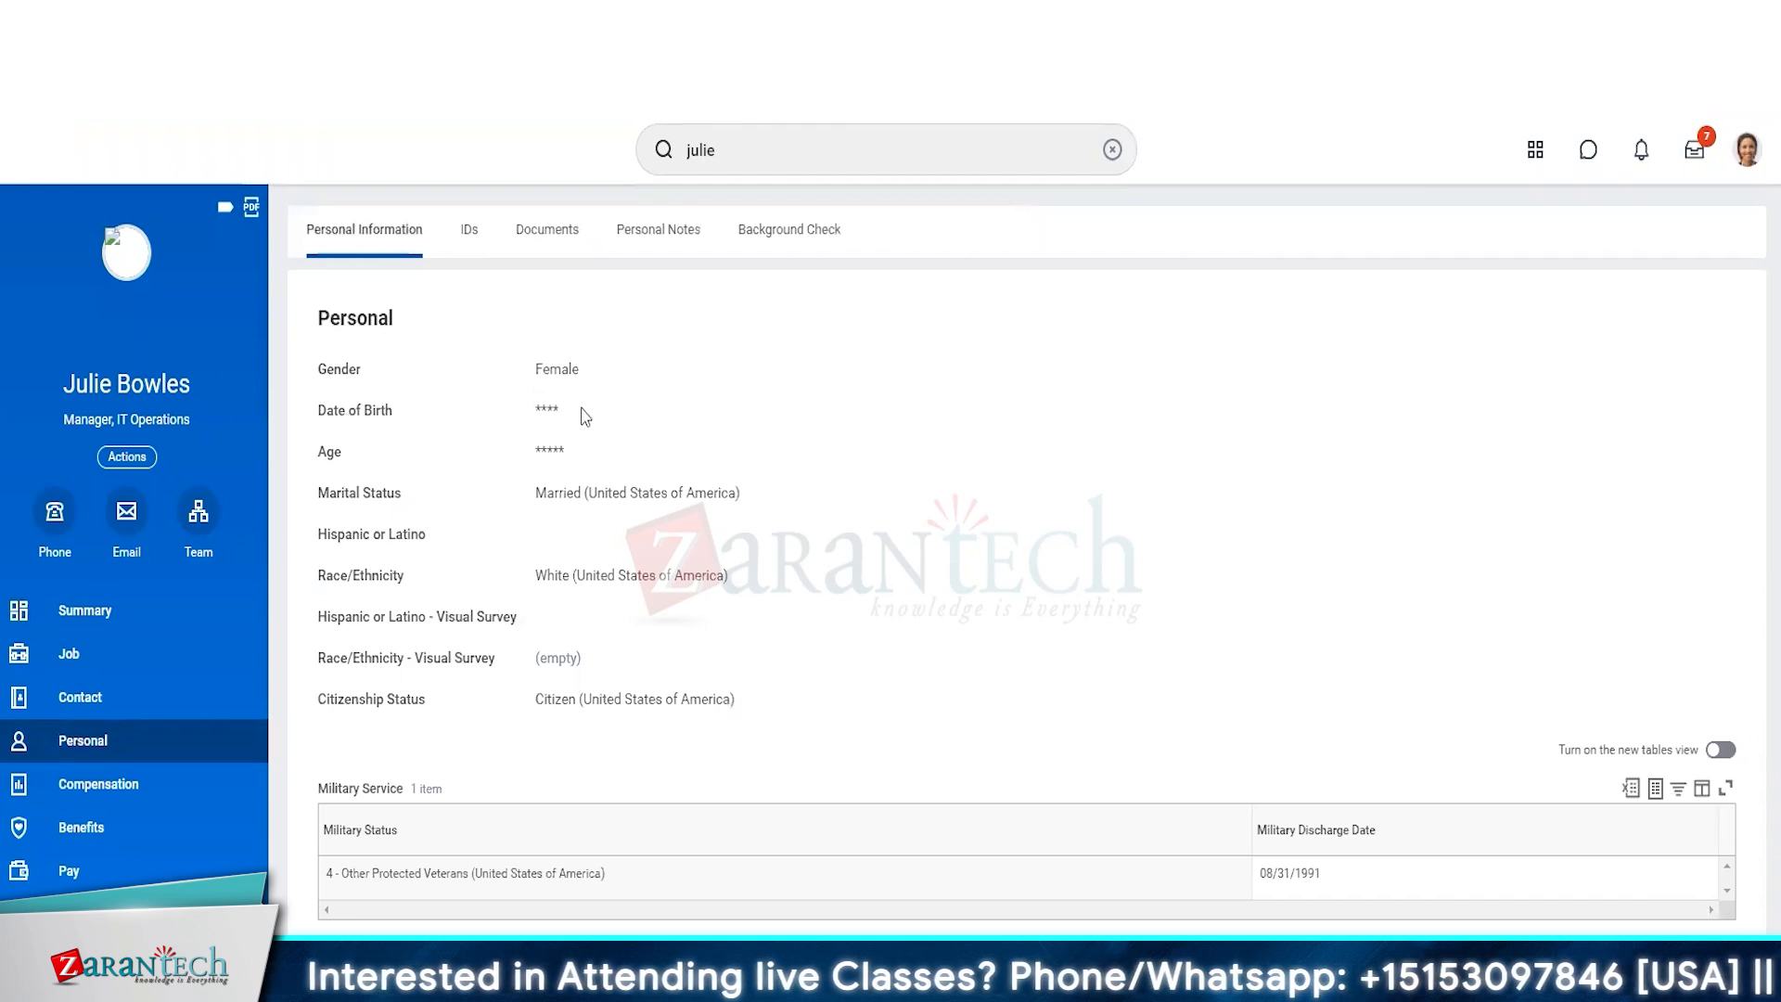
{"action": "left_click_drag", "start_coordinate": [580, 414], "coordinate": [537, 457]}
{"action": "left_click", "coordinate": [468, 229]}
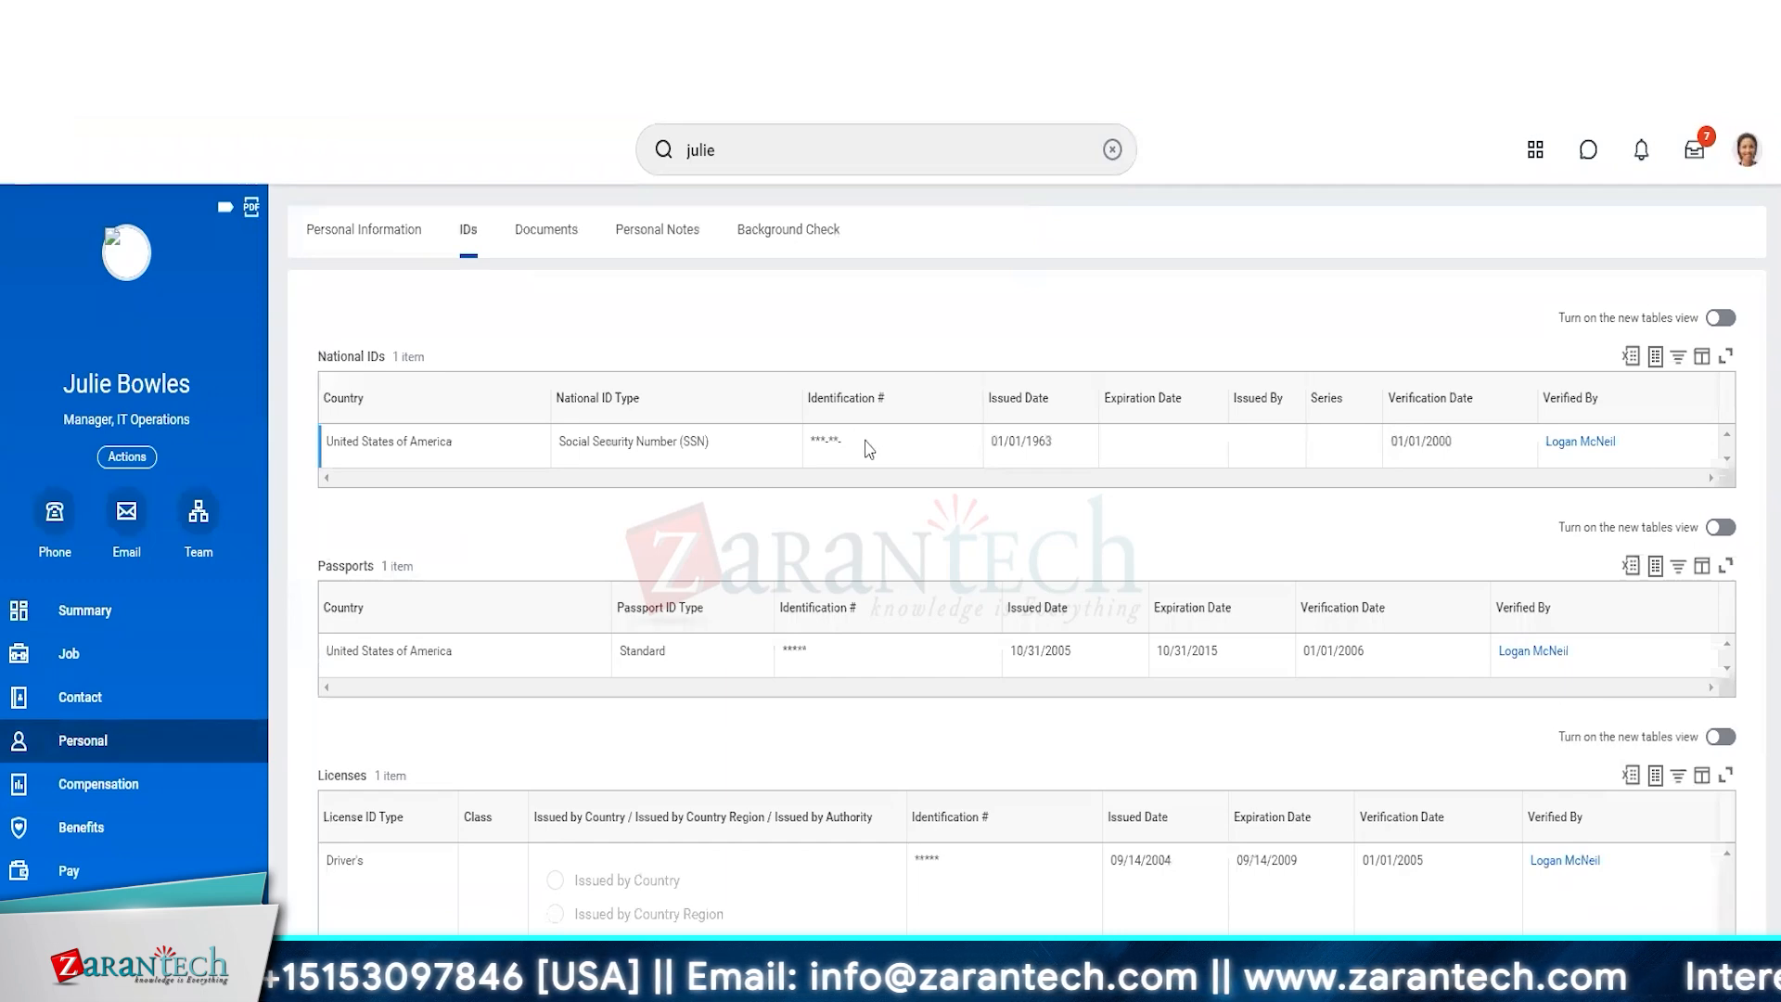
{"action": "left_click_drag", "start_coordinate": [879, 452], "coordinate": [807, 447]}
{"action": "left_click_drag", "start_coordinate": [839, 656], "coordinate": [783, 652]}
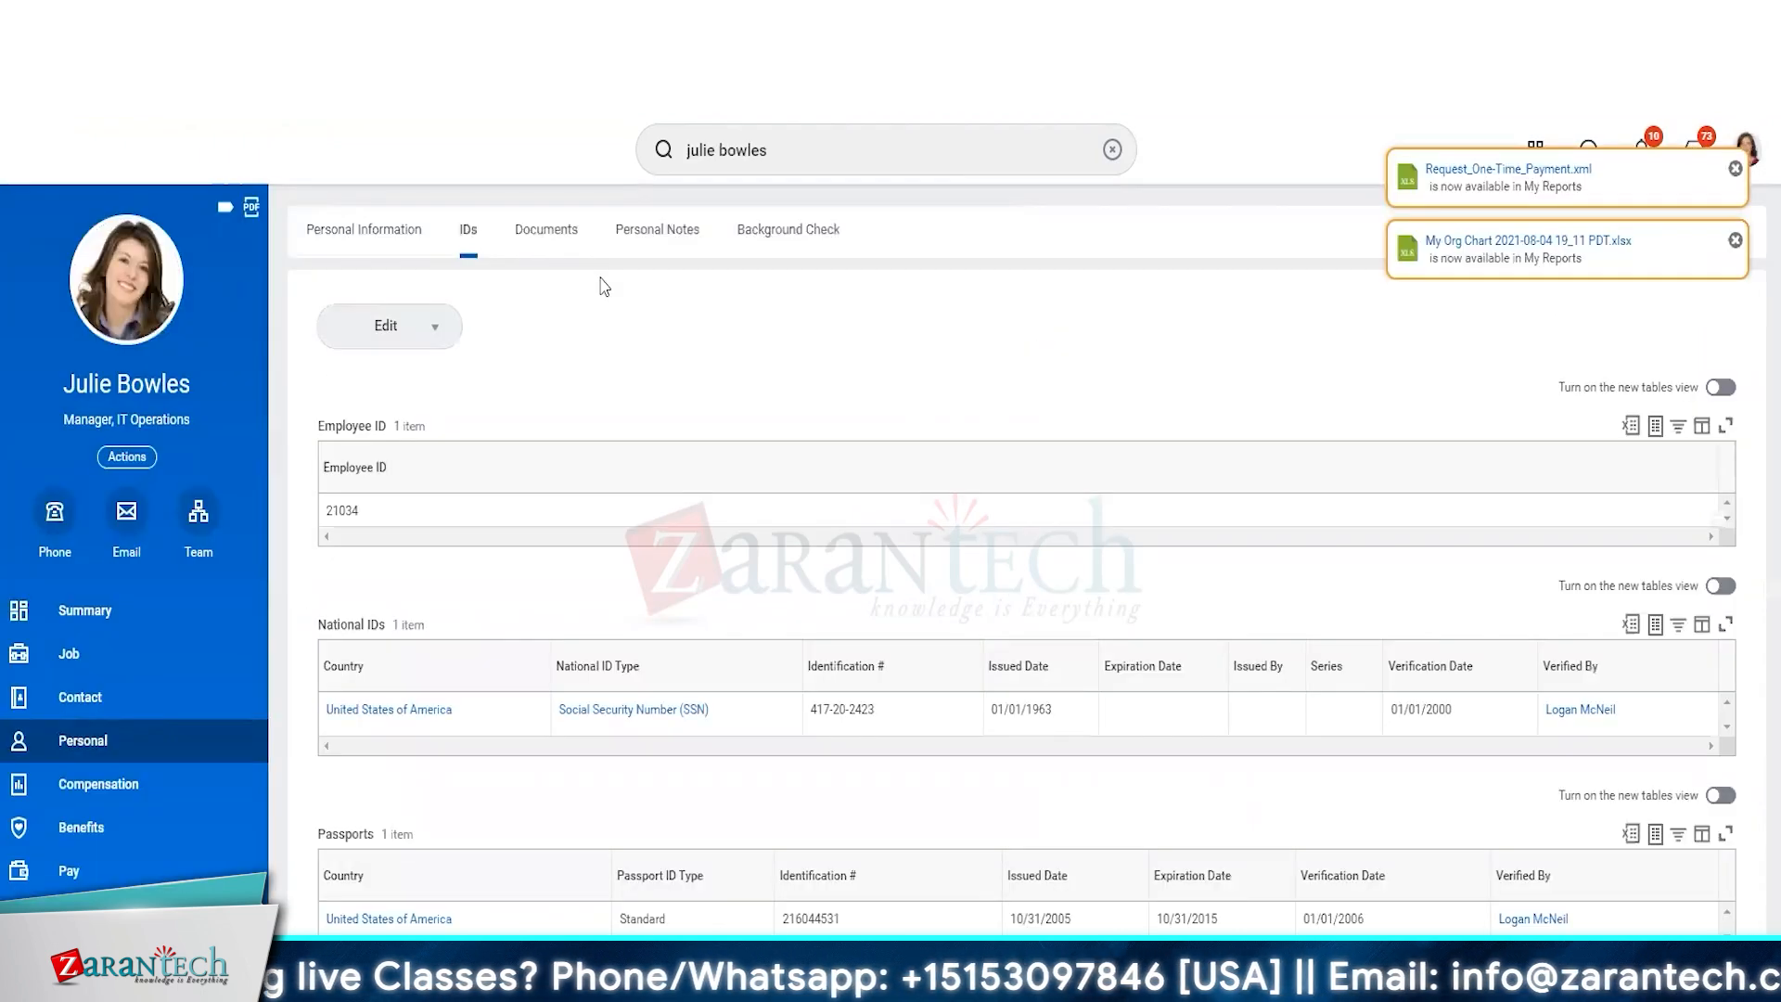
Compare the same worker's gender and date of birth in the administrator's session, dismissing the report notifications.
{"action": "left_click", "coordinate": [88, 742]}
{"action": "left_click", "coordinate": [369, 231]}
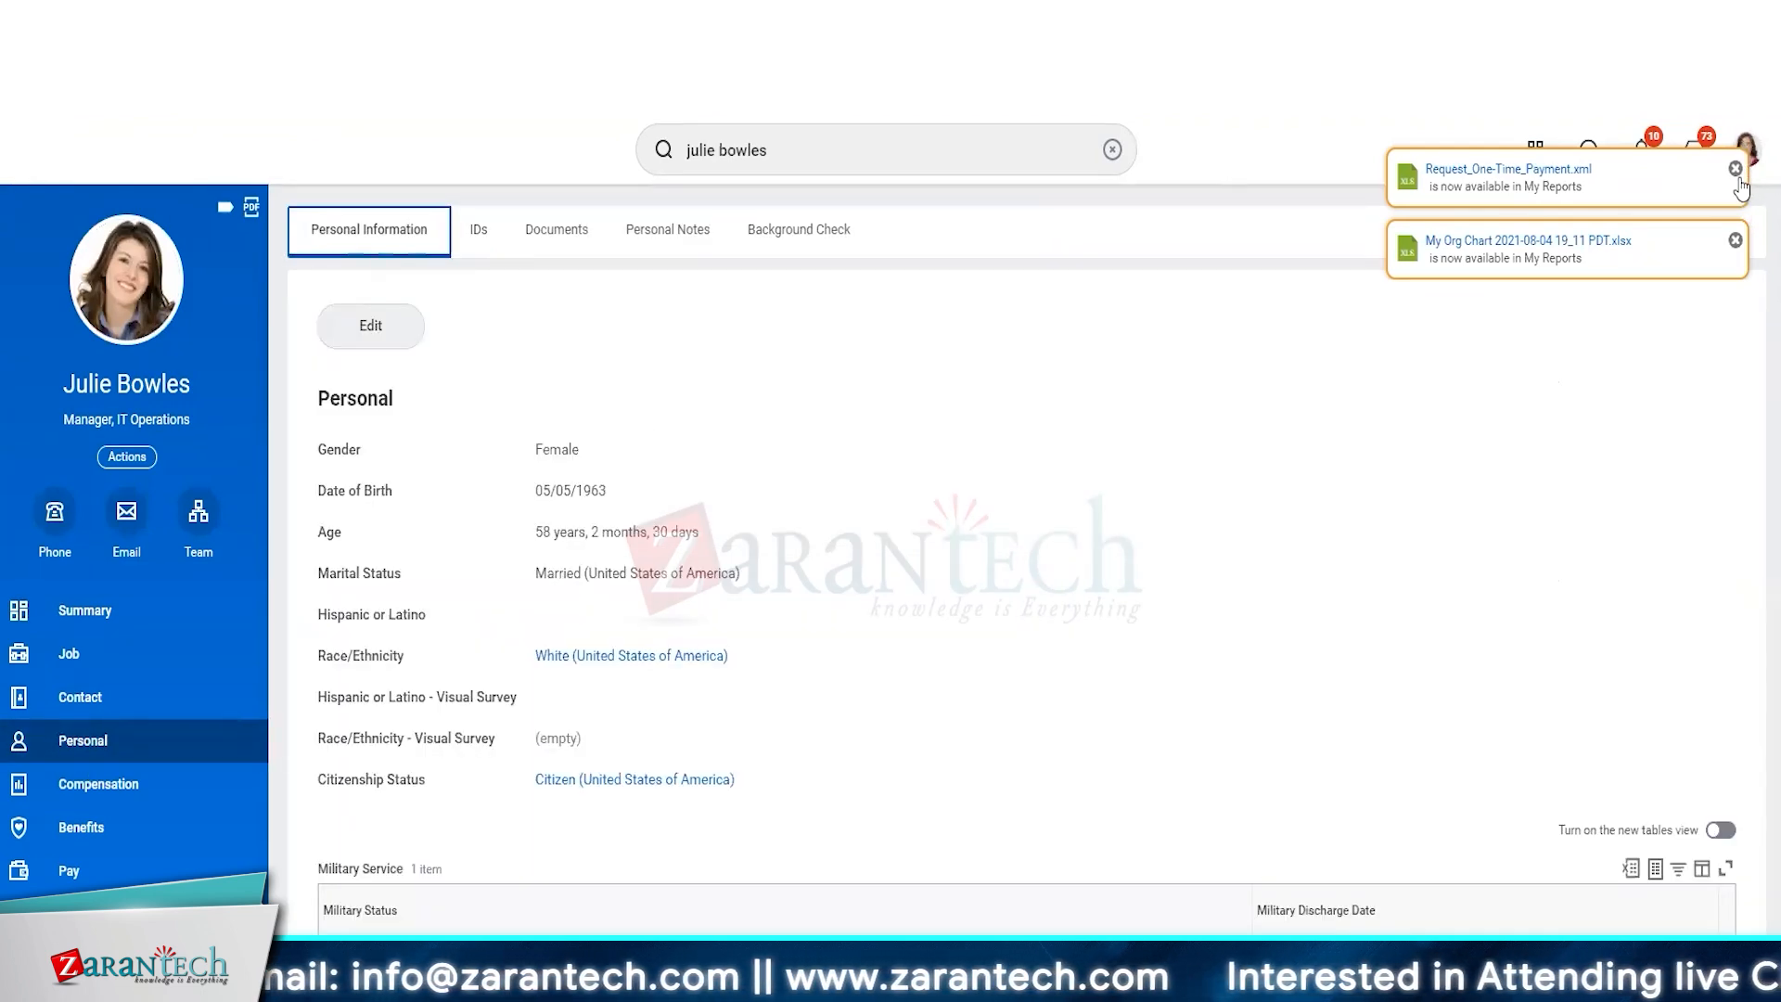
{"action": "left_click", "coordinate": [1734, 169]}
{"action": "left_click", "coordinate": [1734, 169]}
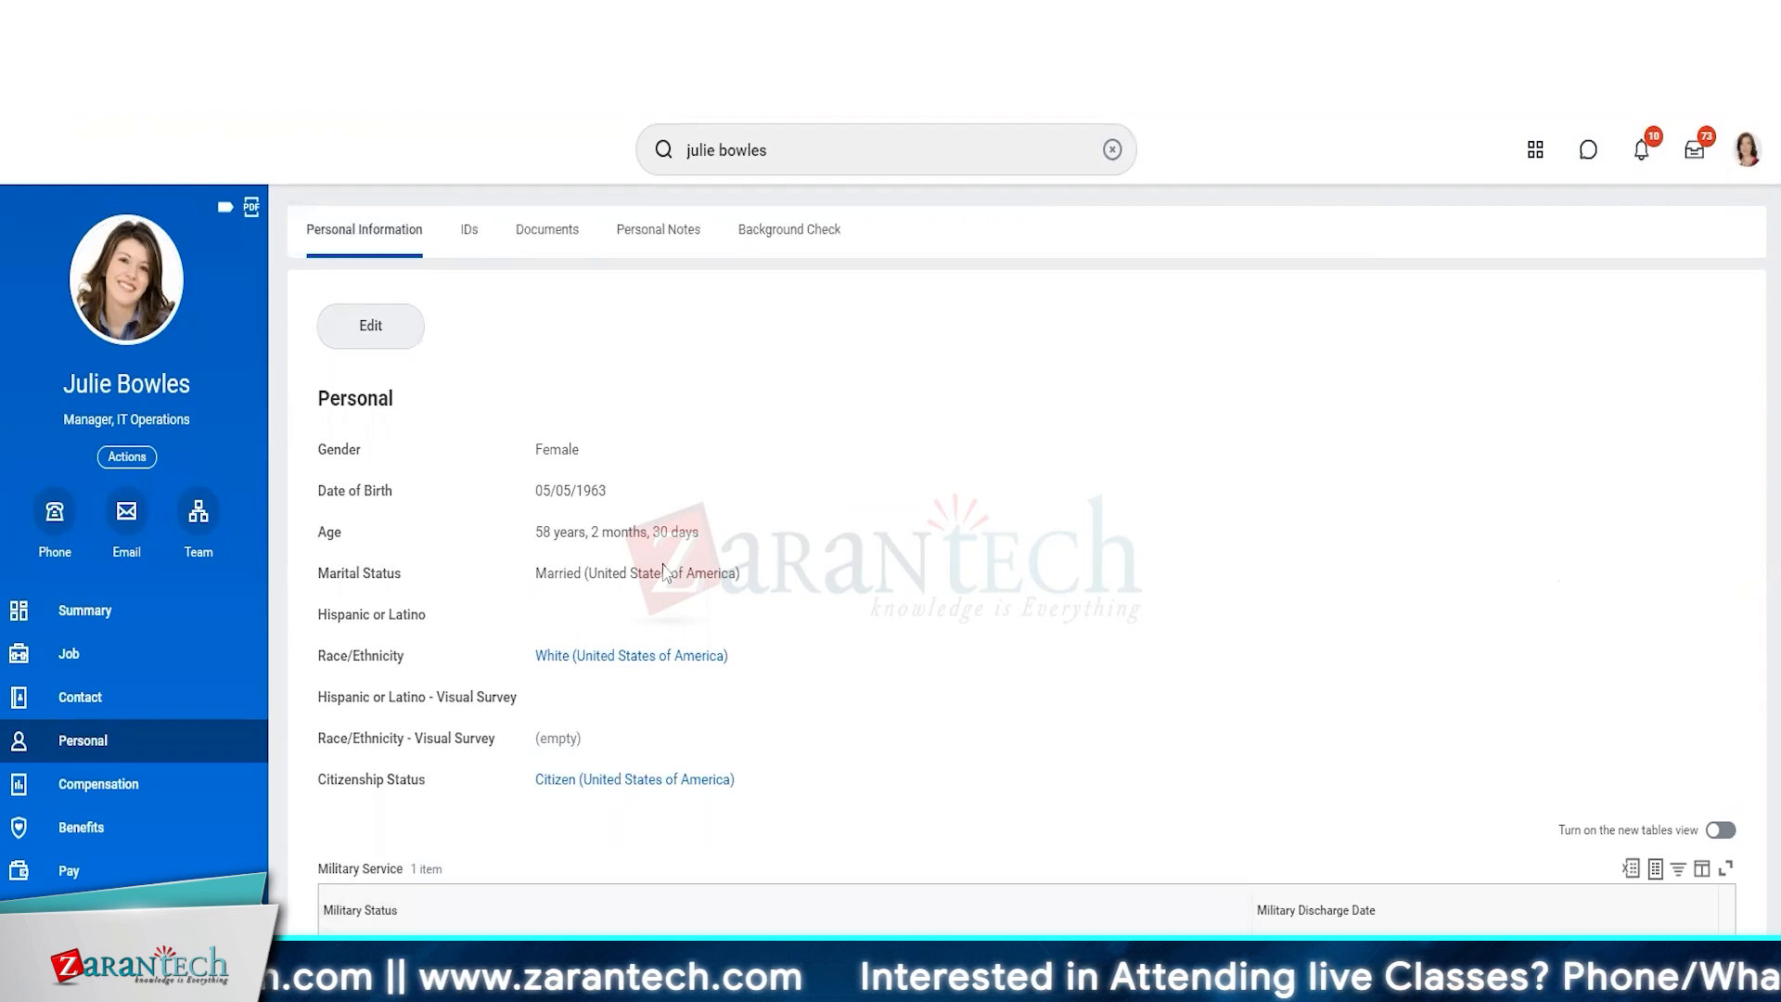
{"action": "left_click_drag", "start_coordinate": [622, 503], "coordinate": [510, 489]}
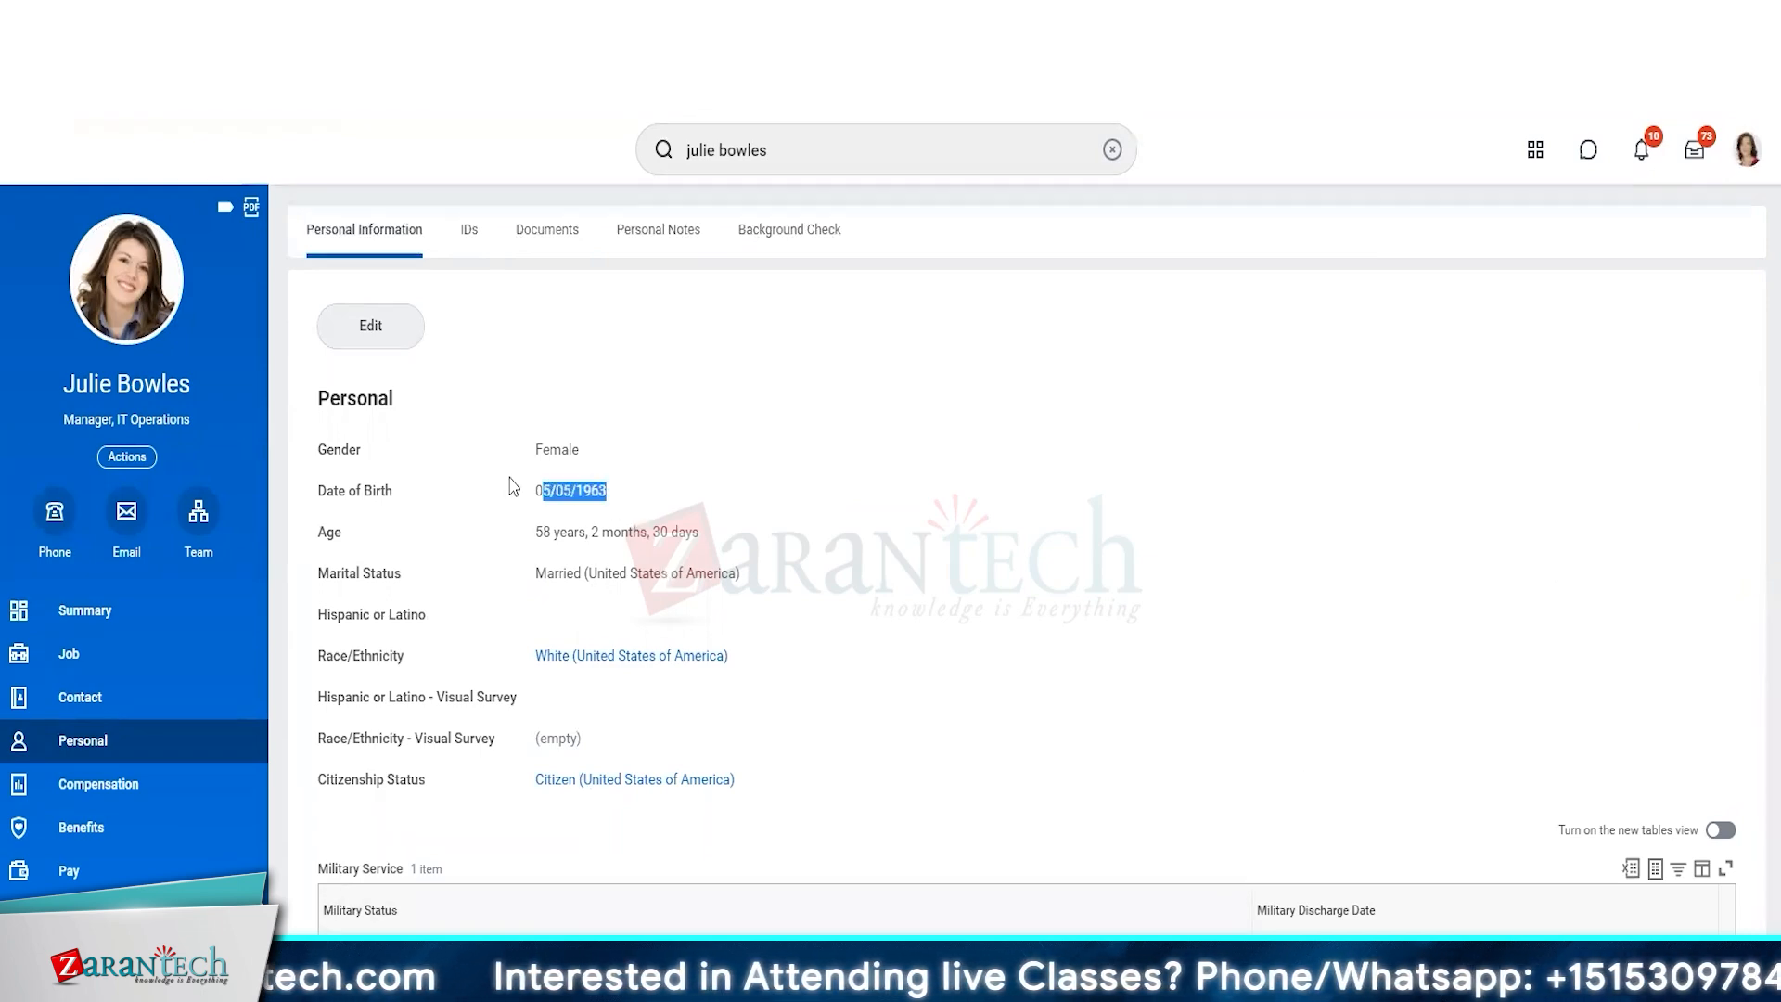
{"action": "left_click_drag", "start_coordinate": [643, 456], "coordinate": [448, 455]}
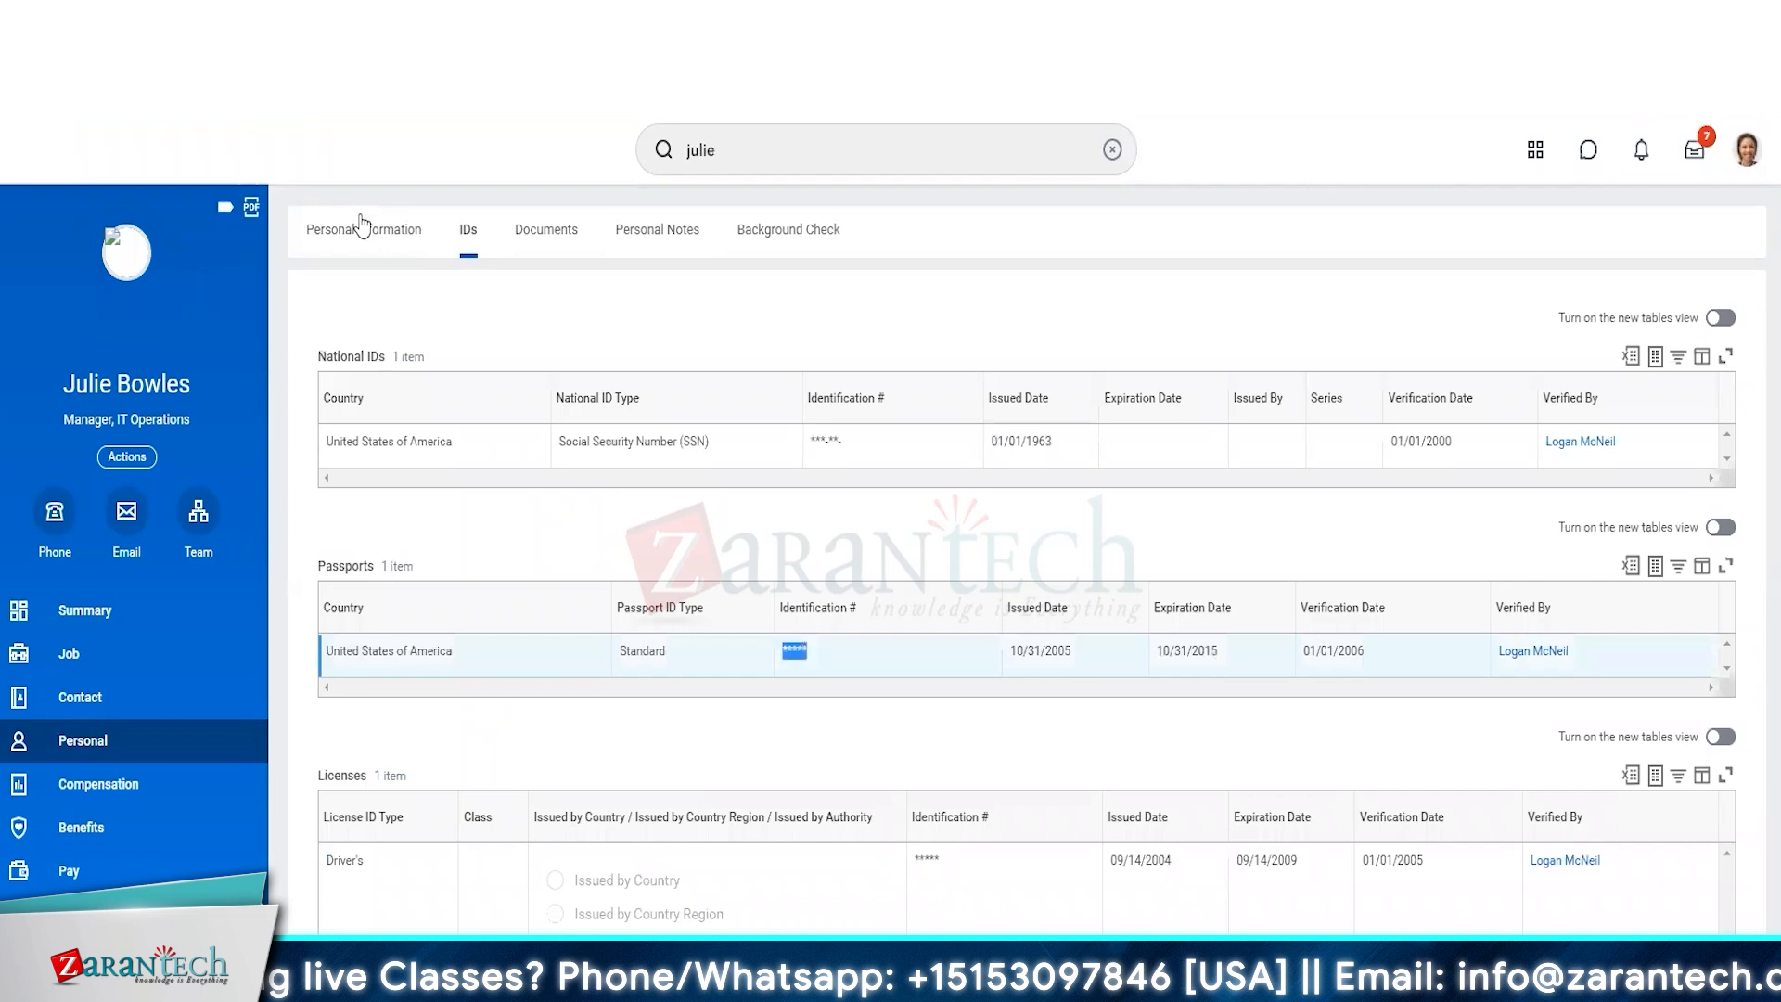
Review the worker's personal information and IDs again in the masked account's session, and open the documents section.
{"action": "left_click", "coordinate": [362, 229]}
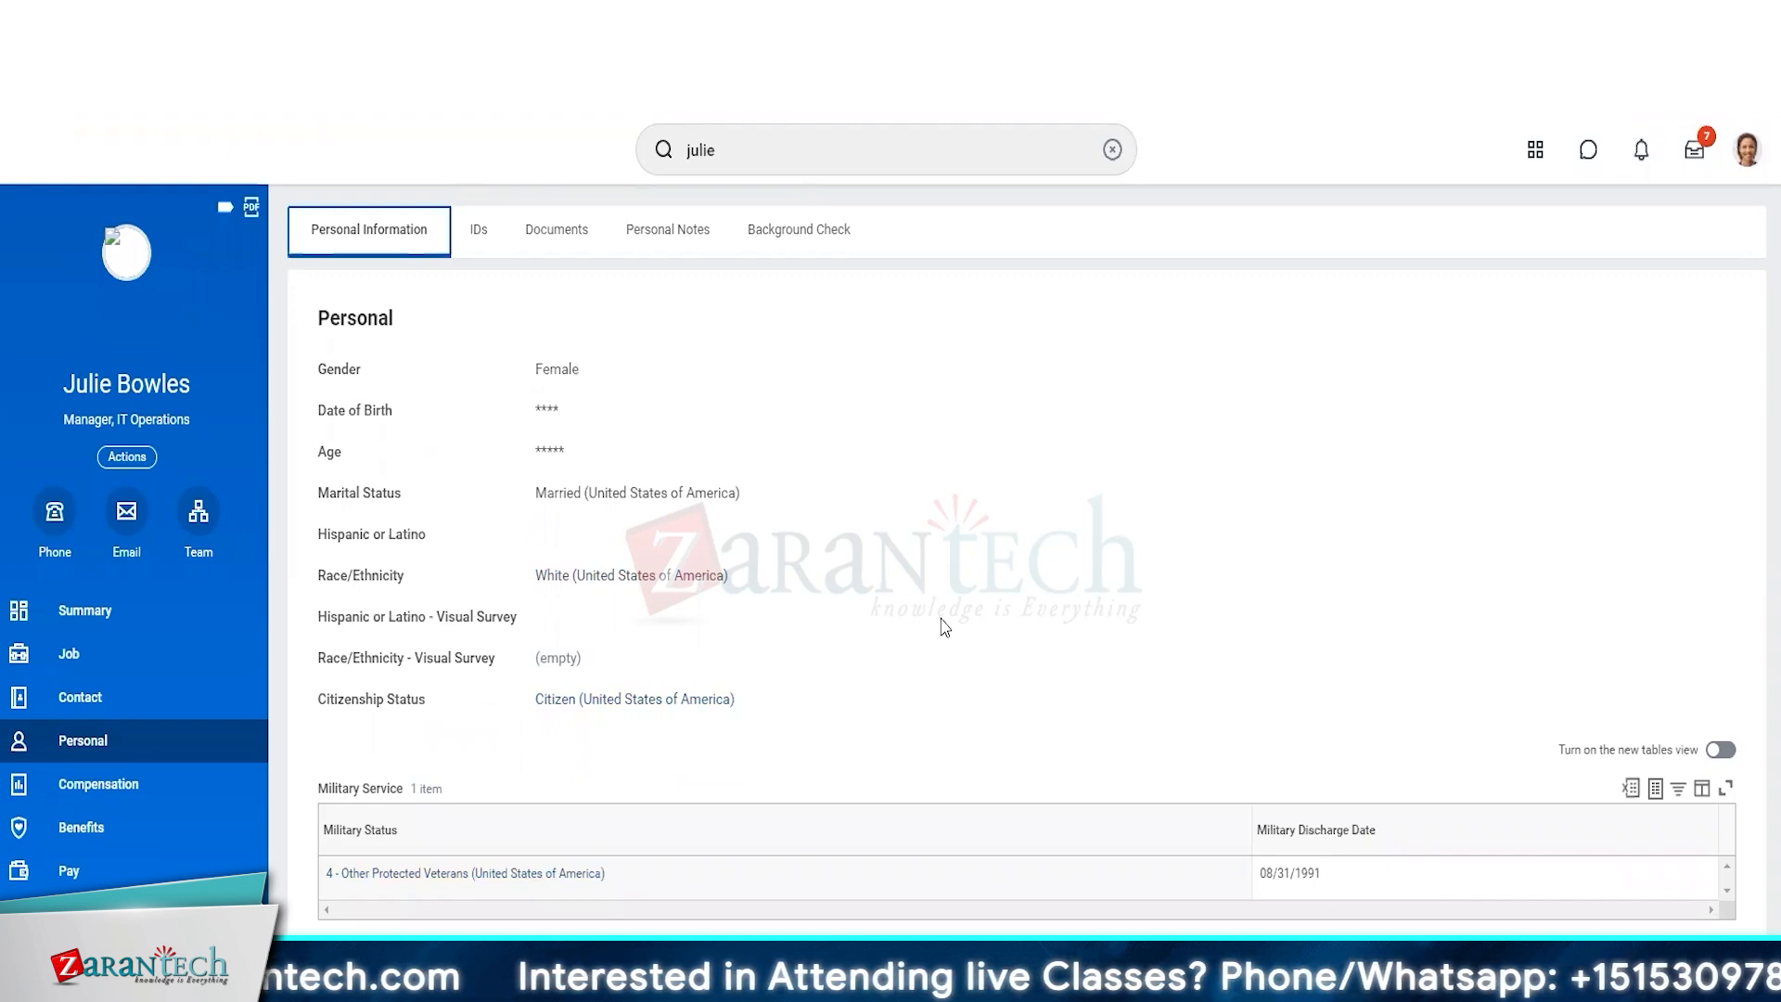
{"action": "left_click", "coordinate": [467, 233]}
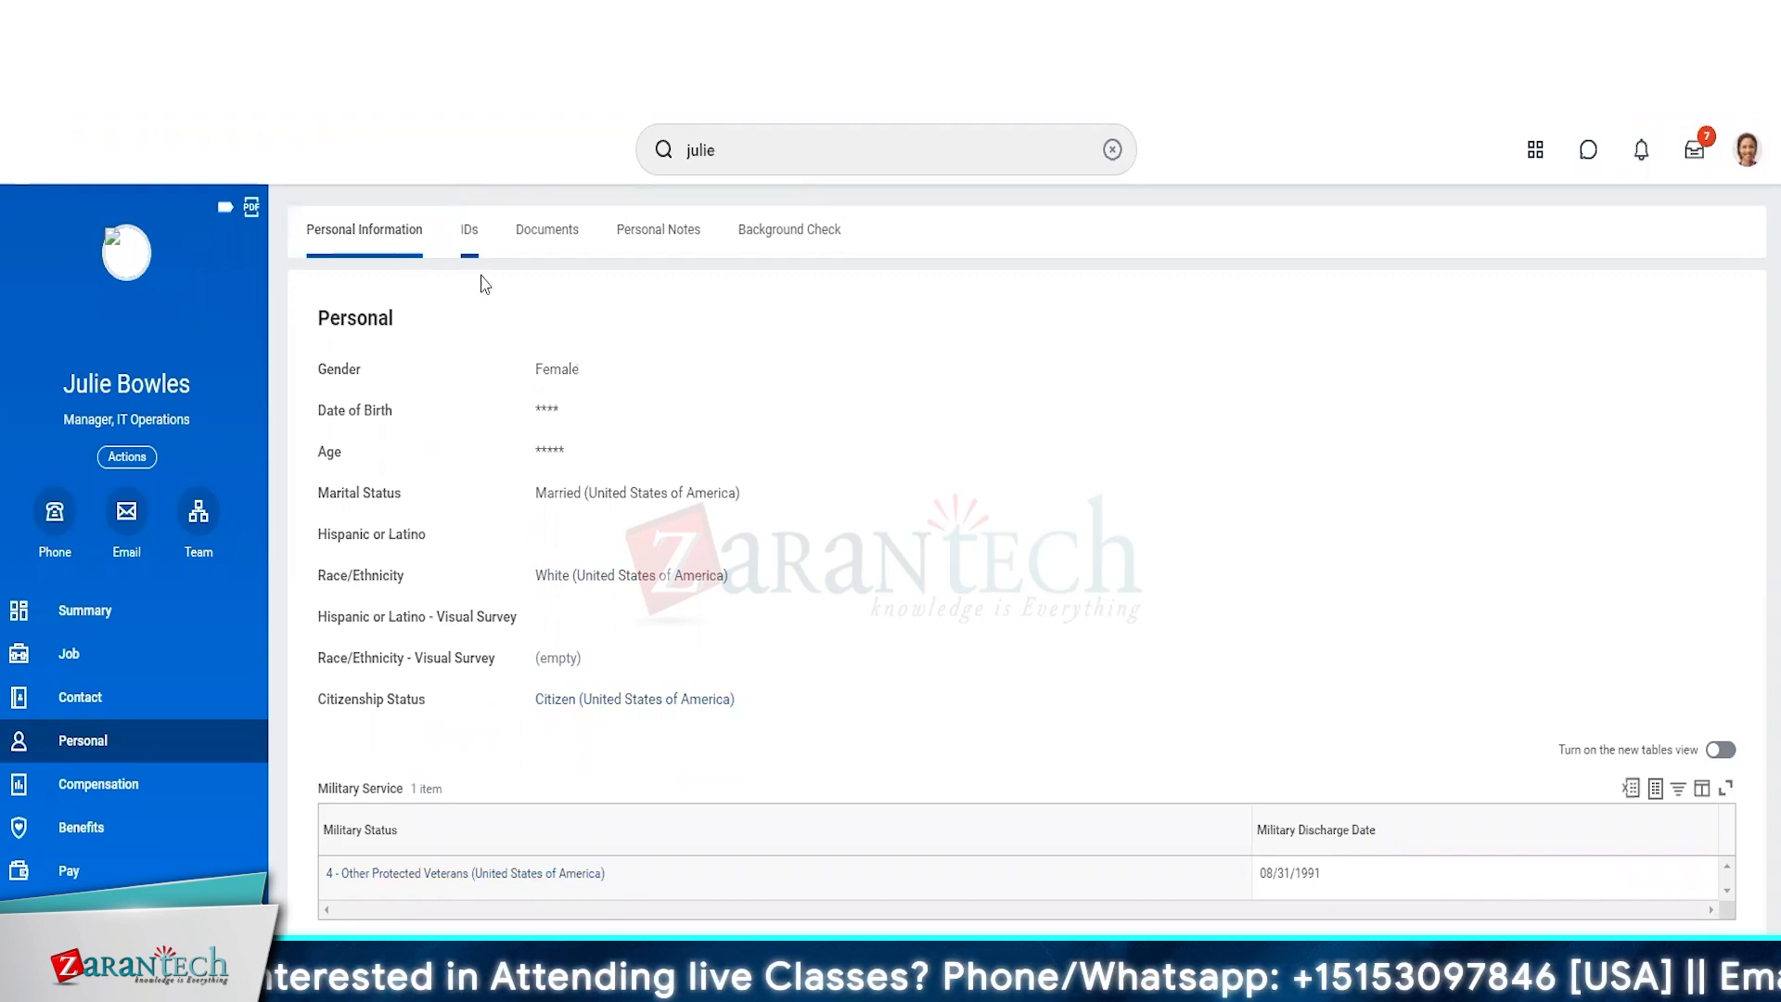
{"action": "left_click", "coordinate": [464, 228]}
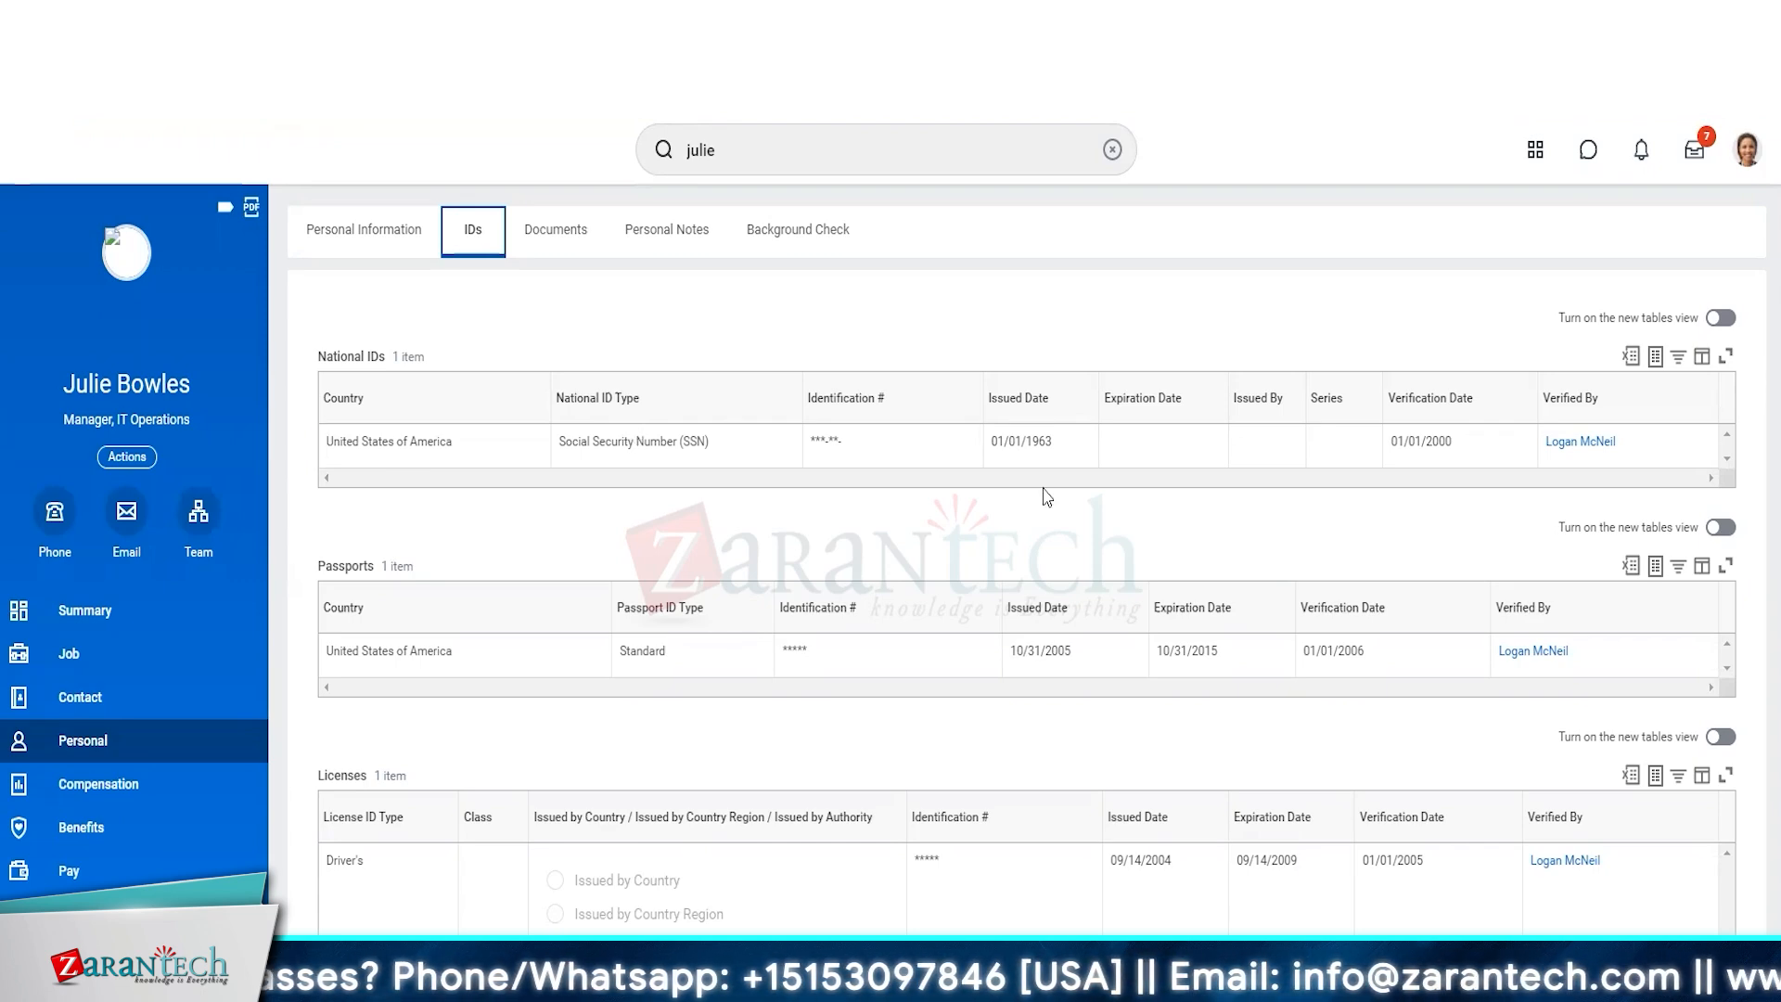
{"action": "left_click", "coordinate": [544, 231]}
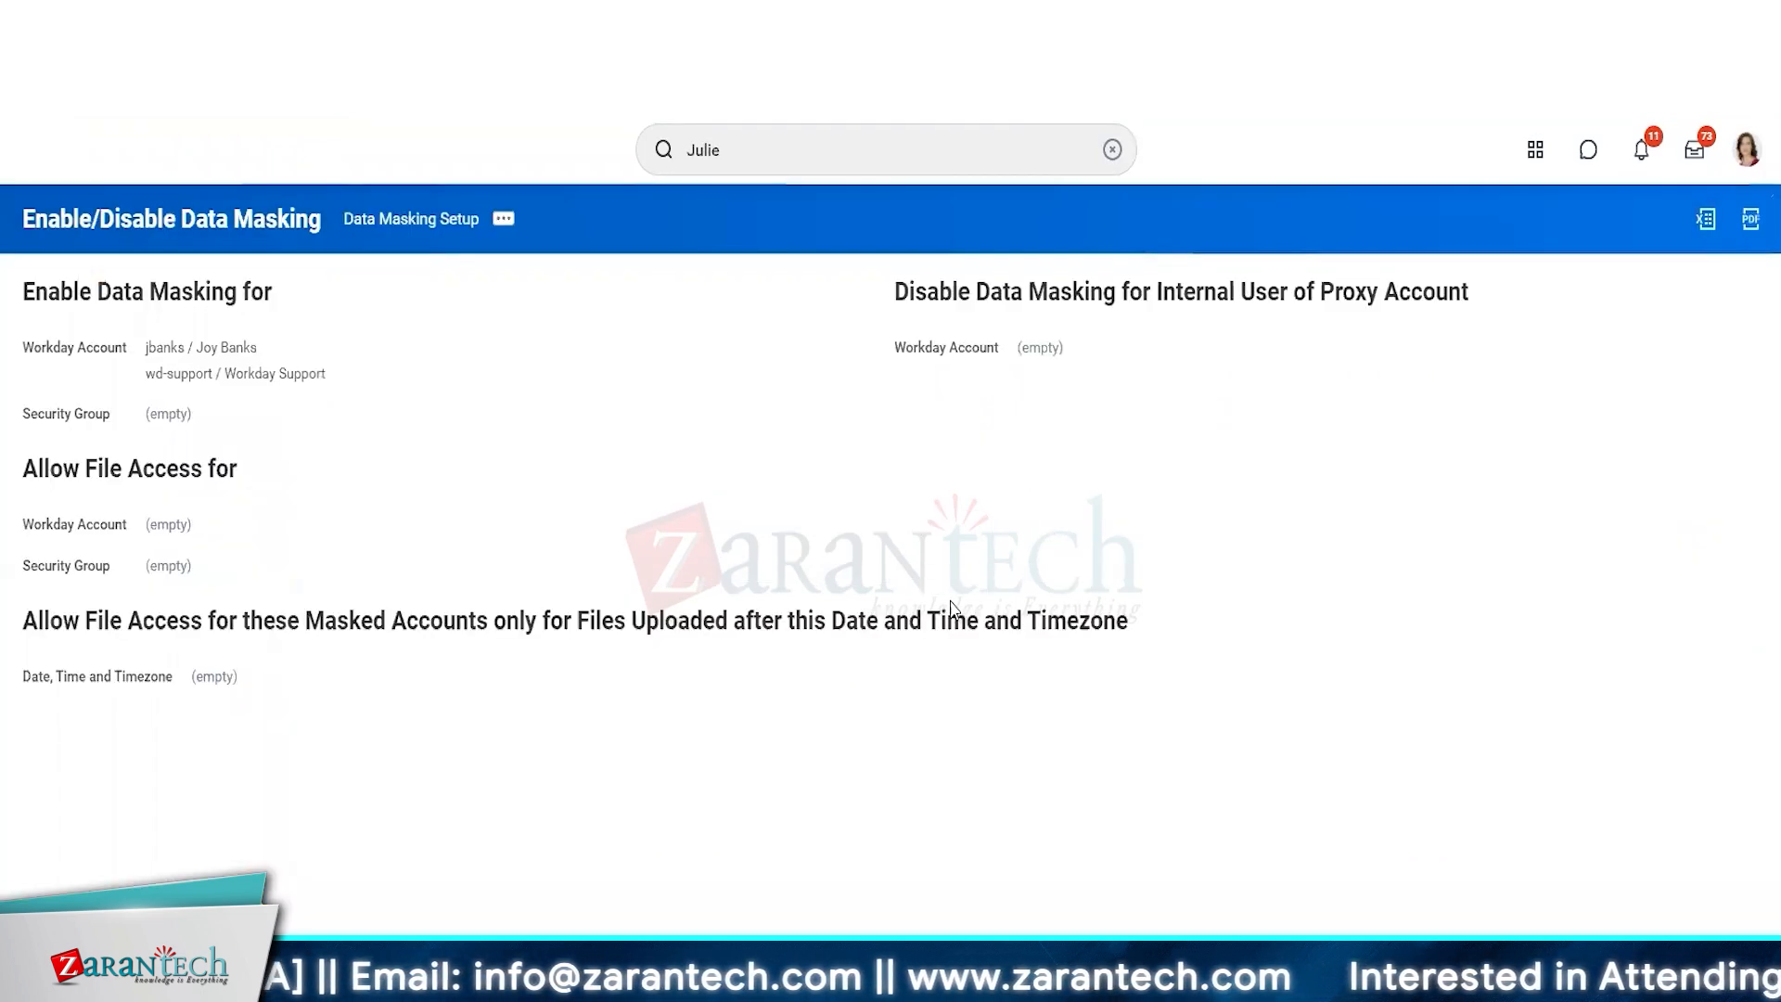
Search for data masking in the administrator's session and open the Sensitive Data Fields used for Masking report.
{"action": "left_click", "coordinate": [811, 142]}
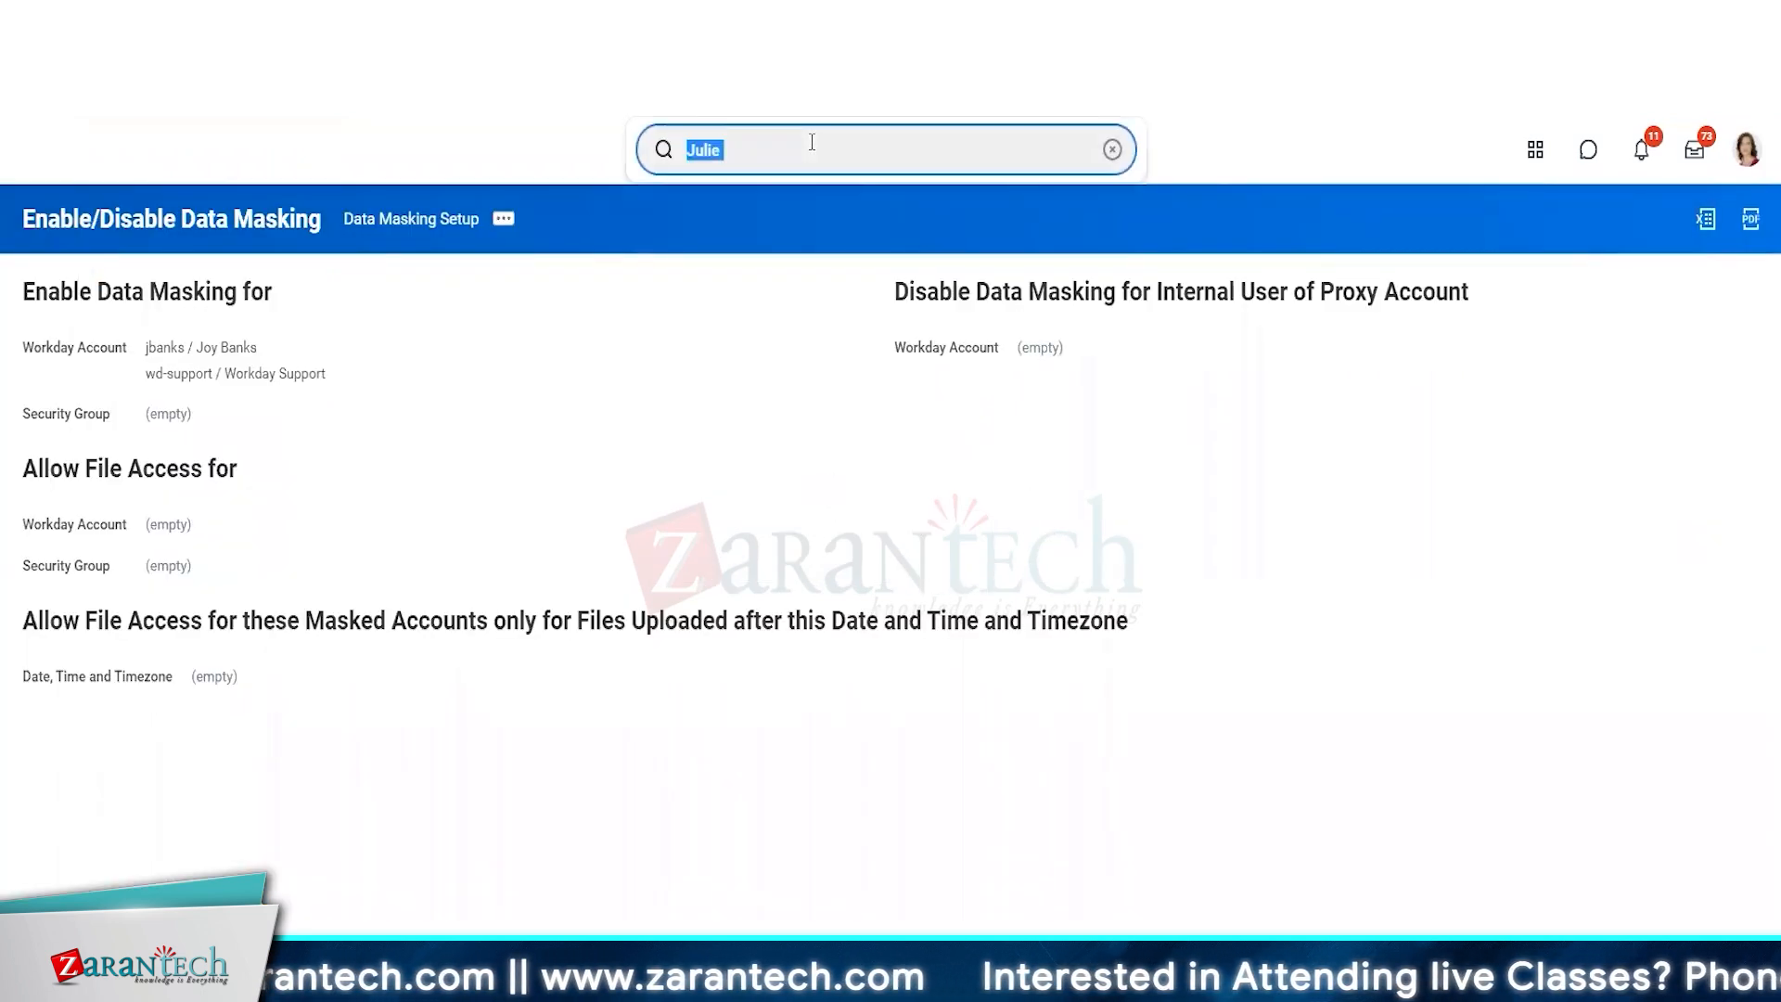
{"action": "type", "text": "data"}
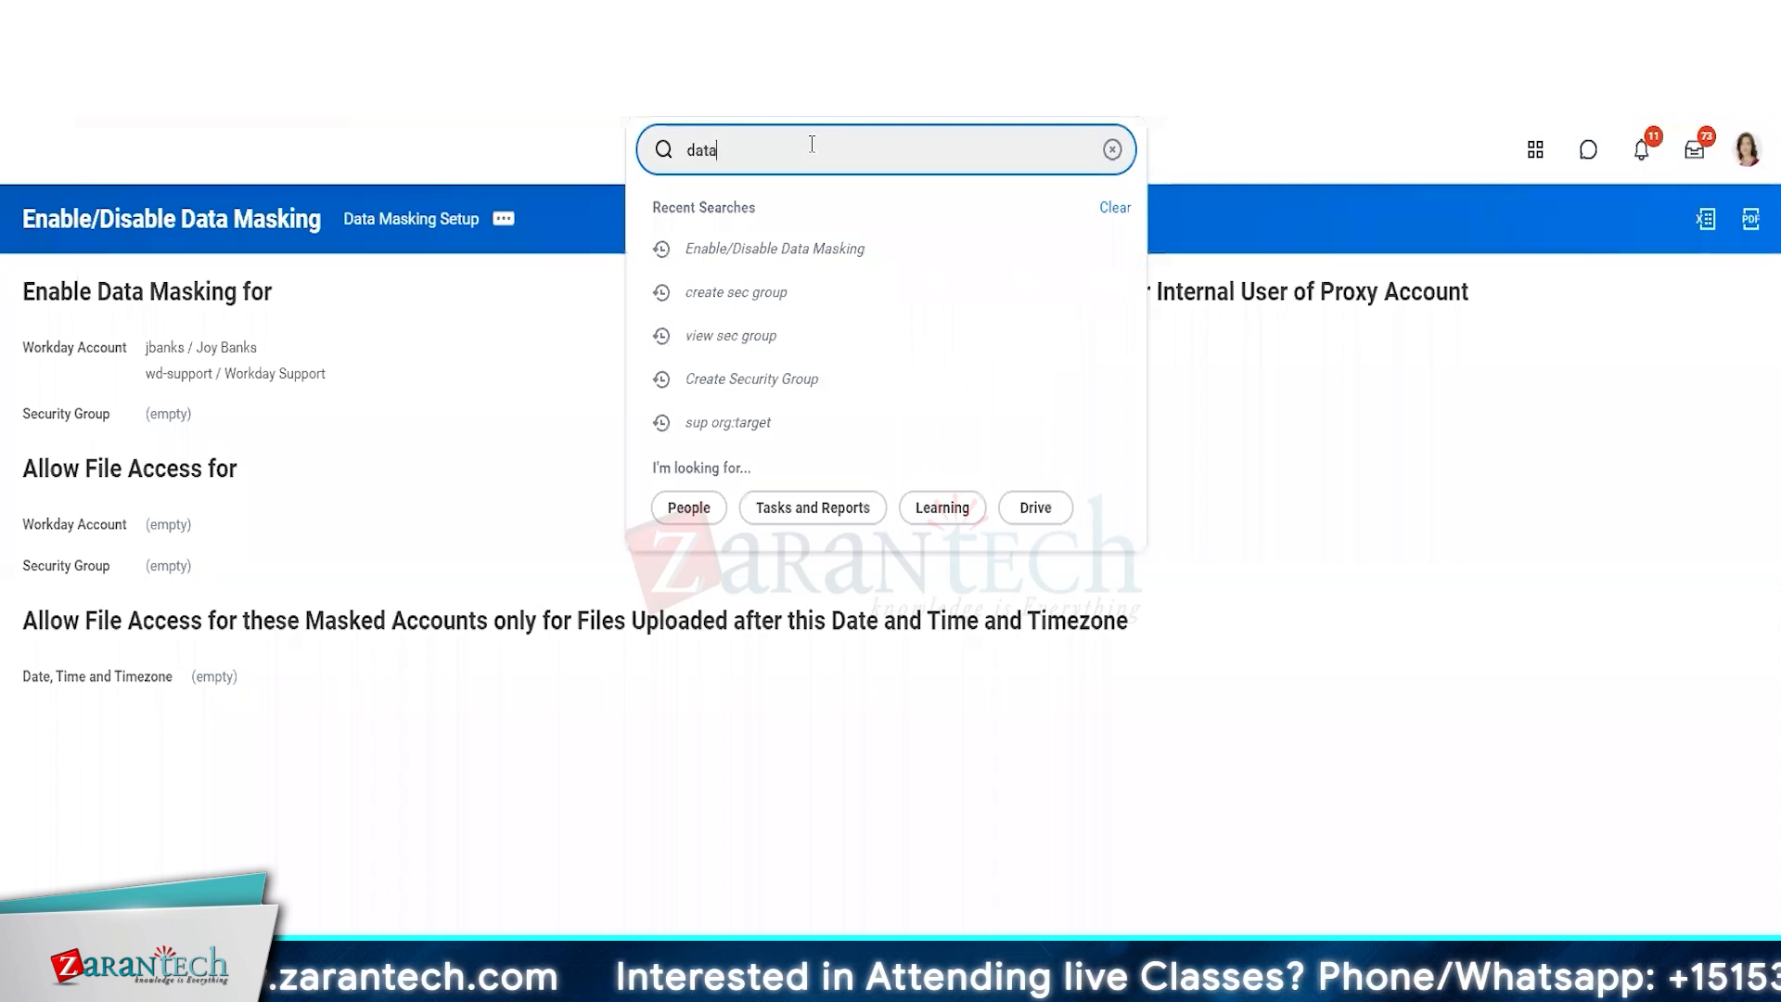
{"action": "type", "text": " masking"}
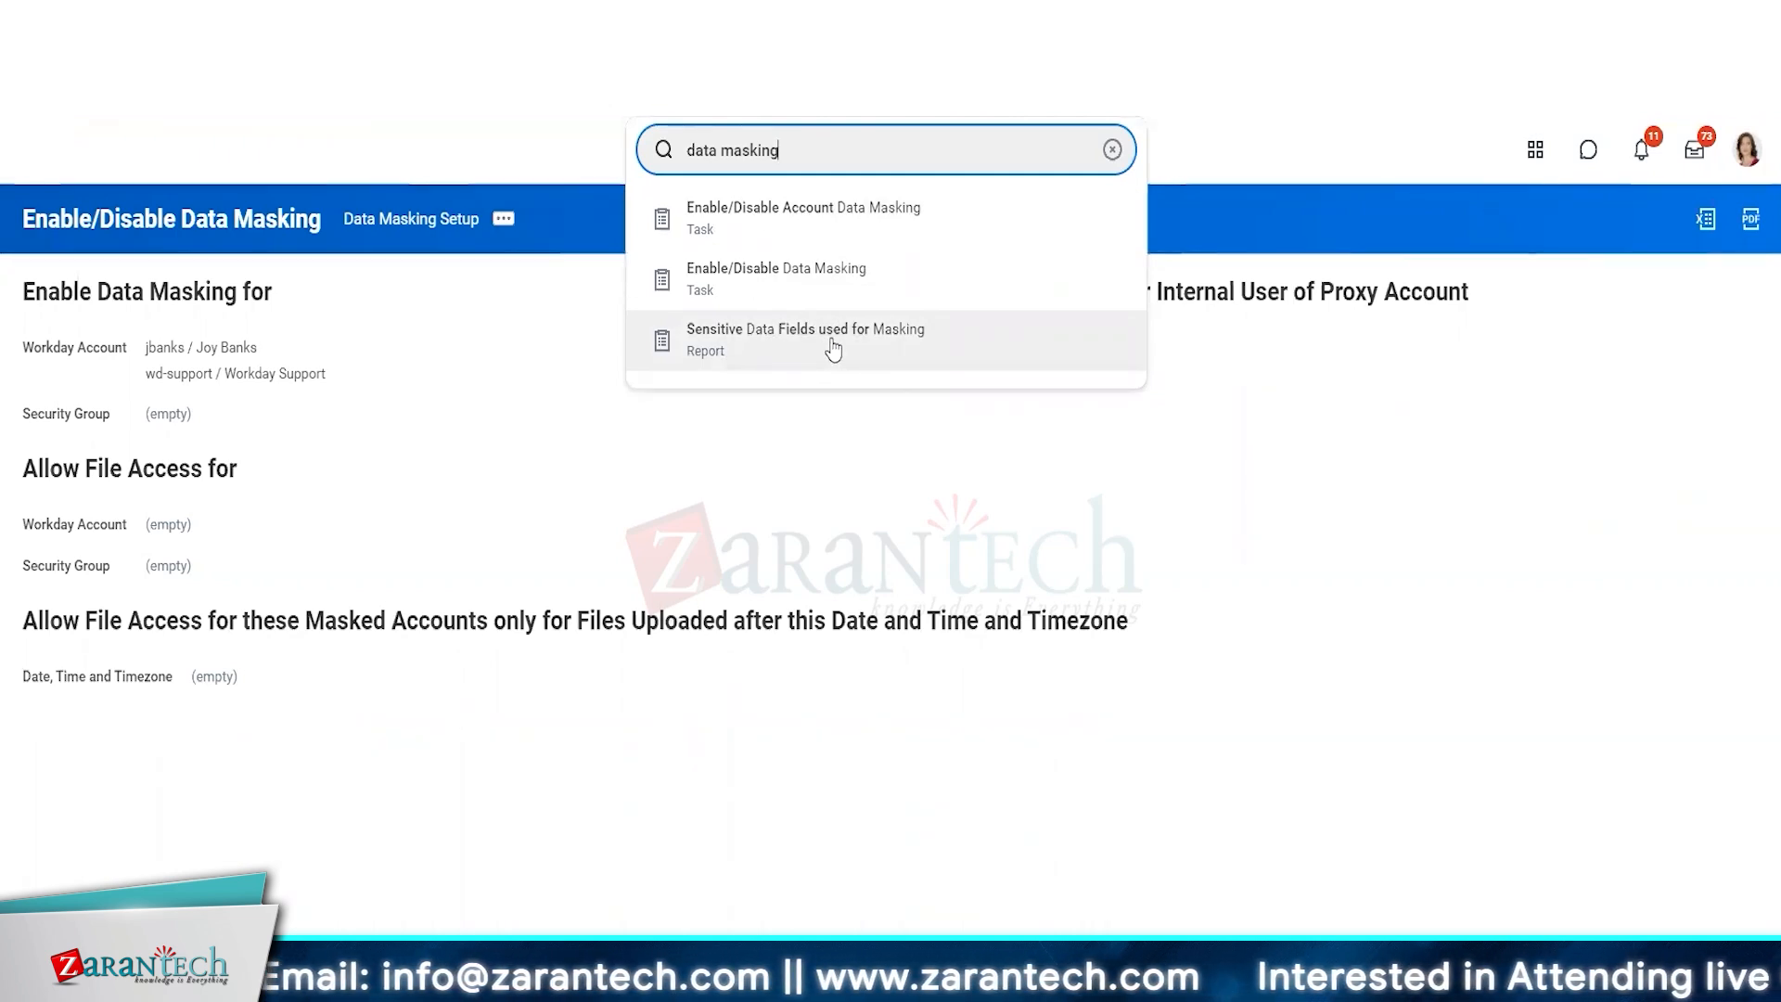
{"action": "right_click", "coordinate": [840, 373]}
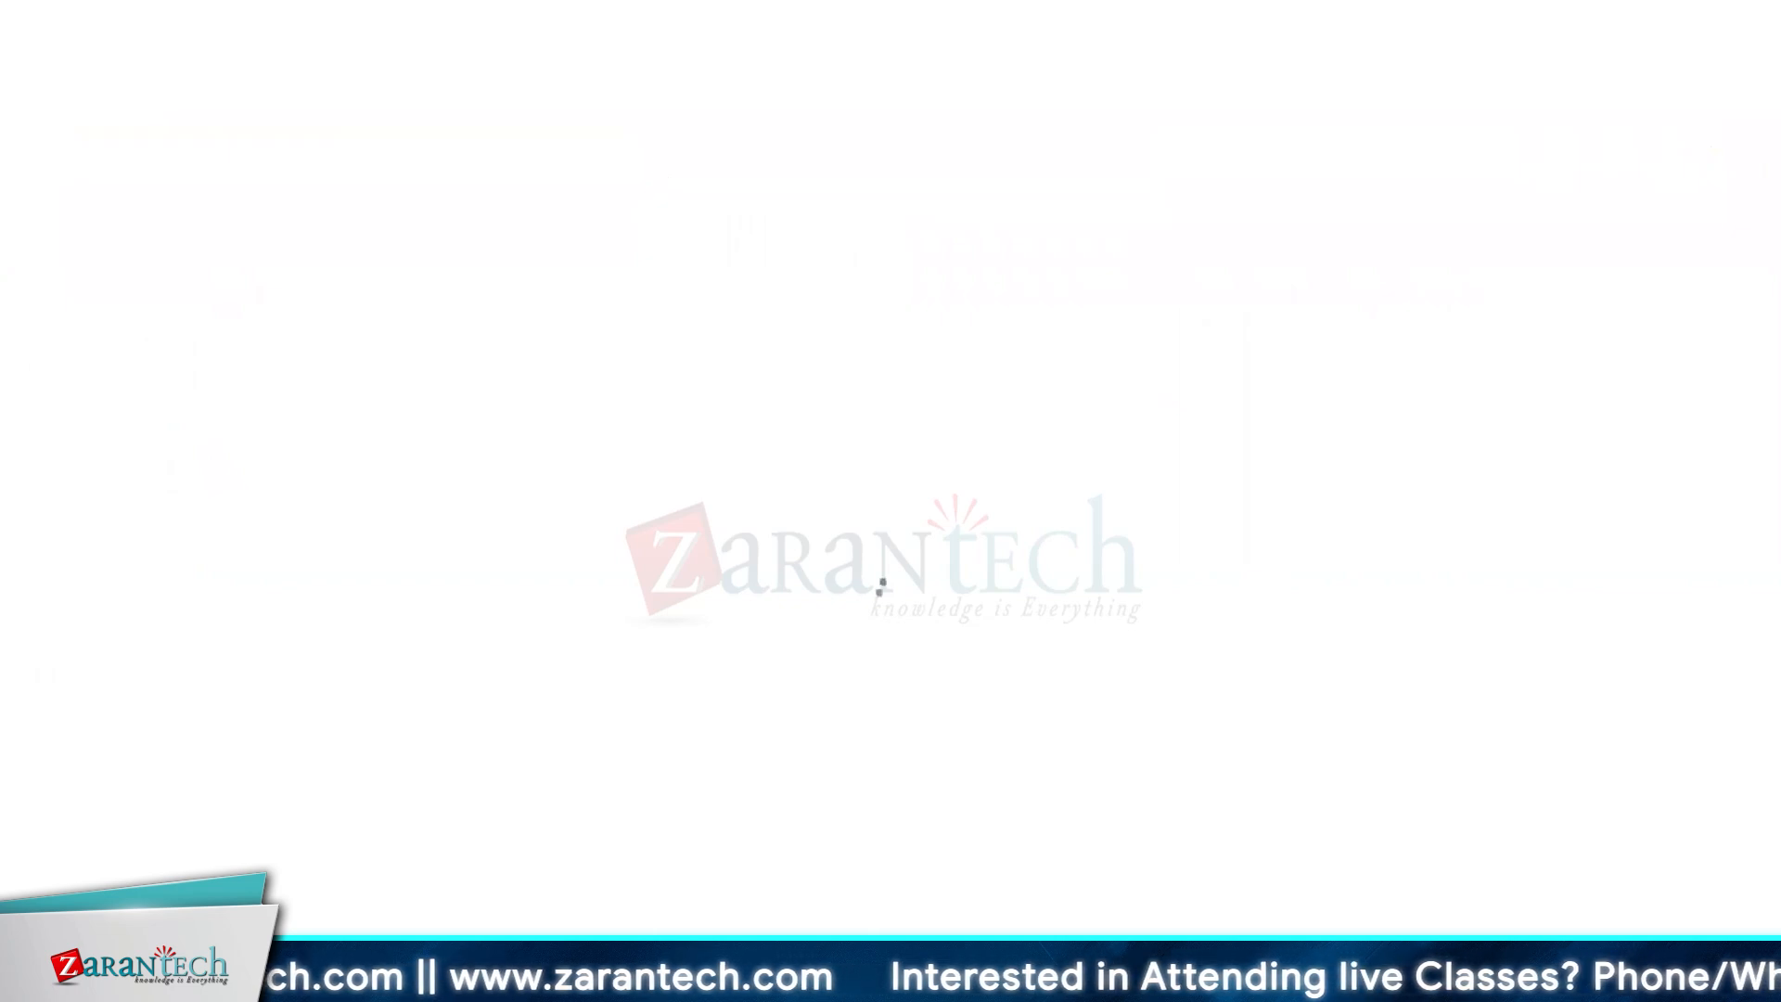